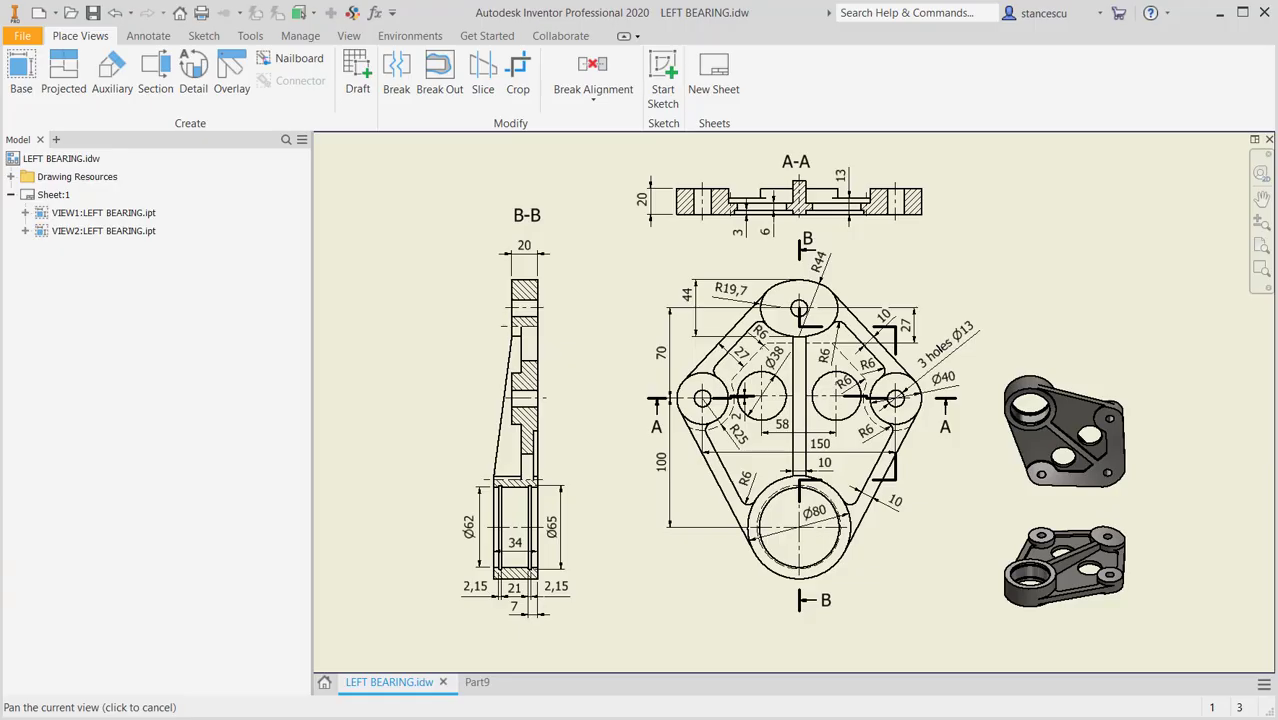
Examine the dimensions, radii and hole diameters in the front view of the LEFT BEARING drawing.
{"action": "scroll", "coordinate": [700, 395], "scroll_direction": "up", "scroll_amount": 3}
{"action": "left_click", "coordinate": [841, 368]}
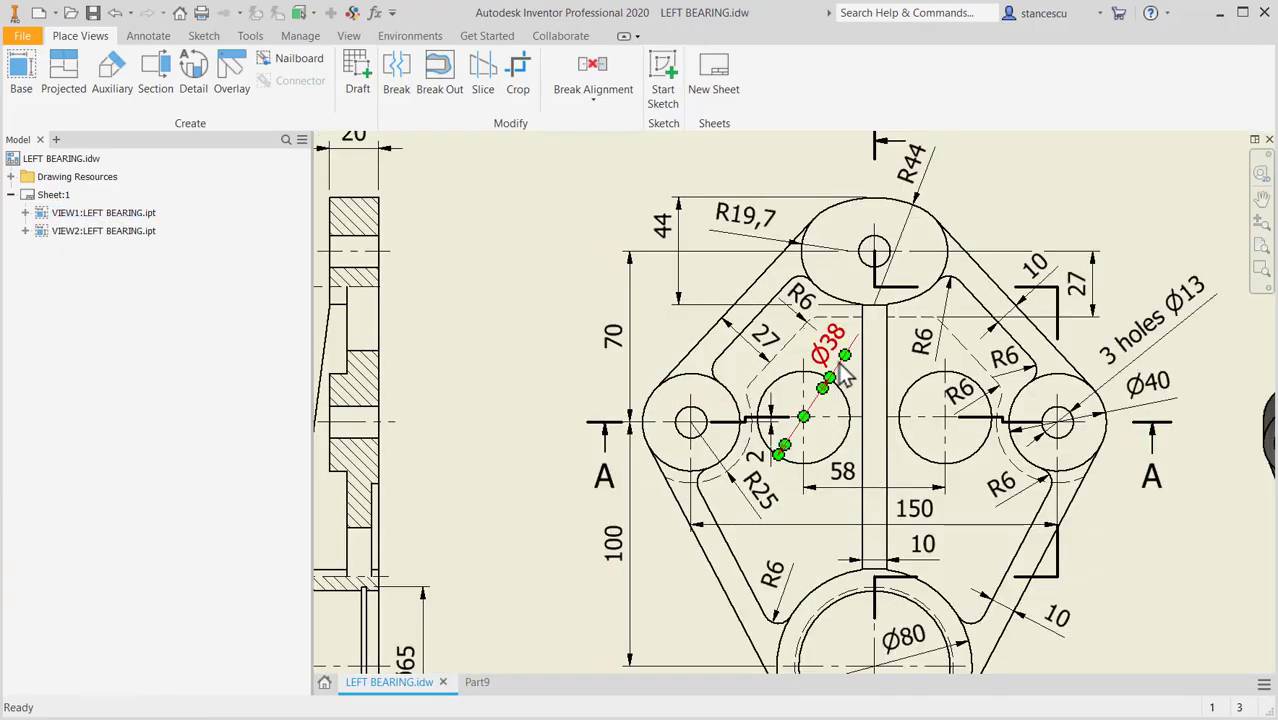
{"action": "mouse_move", "coordinate": [841, 368]}
{"action": "middle_mouse_down"}
{"action": "mouse_move", "coordinate": [665, 343]}
{"action": "mouse_move", "coordinate": [500, 208]}
{"action": "middle_mouse_up"}
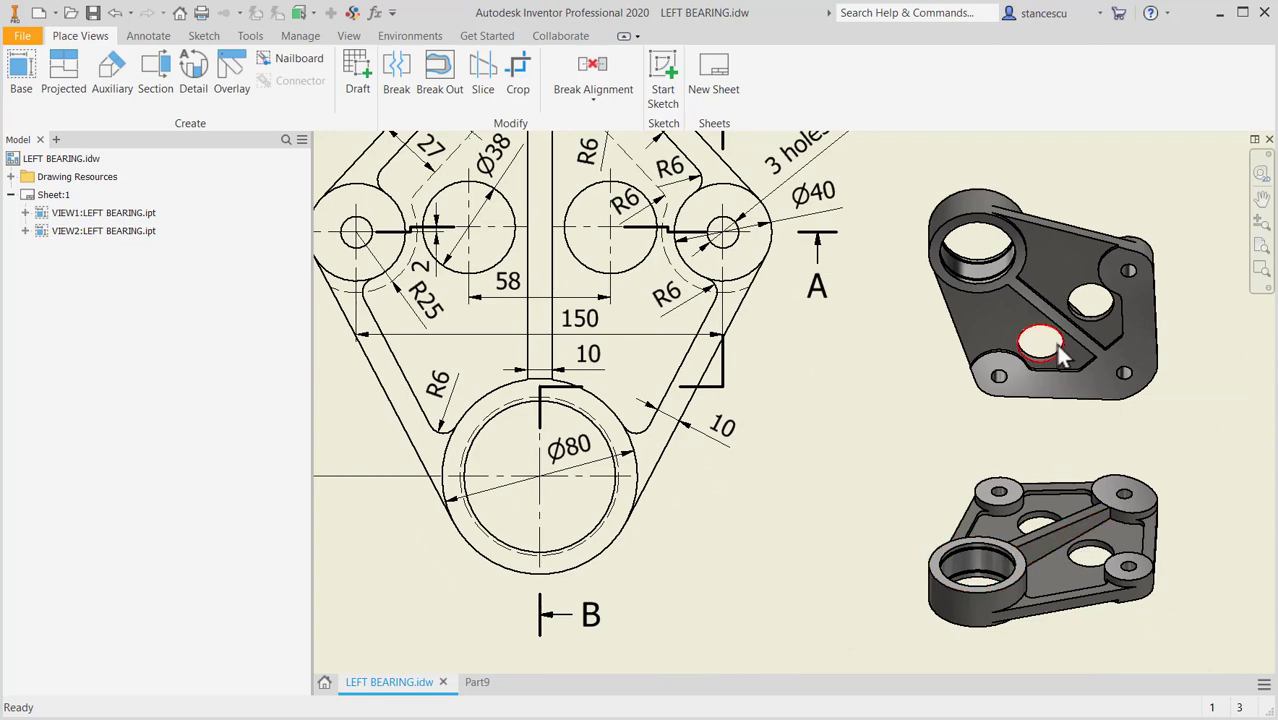
{"action": "mouse_move", "coordinate": [847, 377]}
{"action": "middle_mouse_down"}
{"action": "mouse_move", "coordinate": [1033, 605]}
{"action": "mouse_move", "coordinate": [705, 425]}
{"action": "mouse_move", "coordinate": [819, 528]}
{"action": "middle_mouse_up"}
{"action": "scroll", "coordinate": [762, 470], "scroll_direction": "down", "scroll_amount": 3}
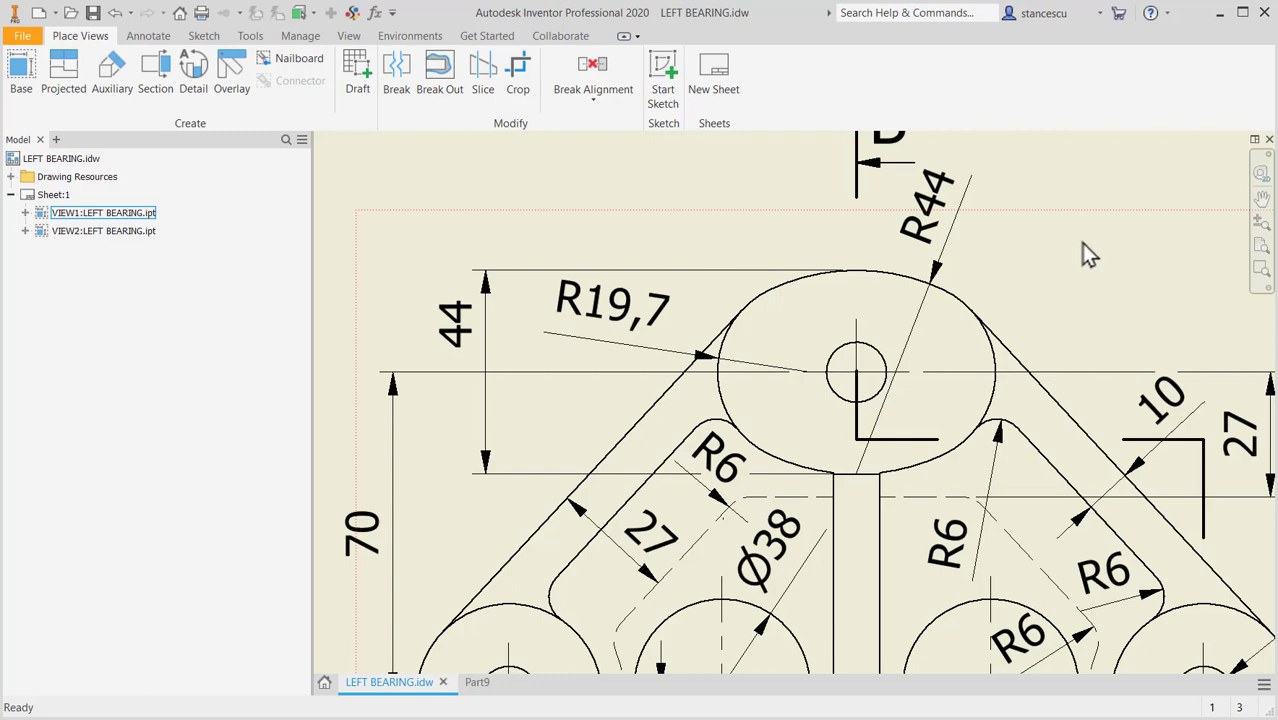
{"action": "left_click", "coordinate": [622, 318]}
{"action": "left_click_drag", "start_coordinate": [937, 441], "coordinate": [940, 452]}
{"action": "scroll", "coordinate": [619, 371], "scroll_direction": "down", "scroll_amount": 3}
{"action": "middle_click_drag", "start_coordinate": [673, 428], "coordinate": [686, 325]}
{"action": "scroll", "coordinate": [686, 370], "scroll_direction": "down", "scroll_amount": 3}
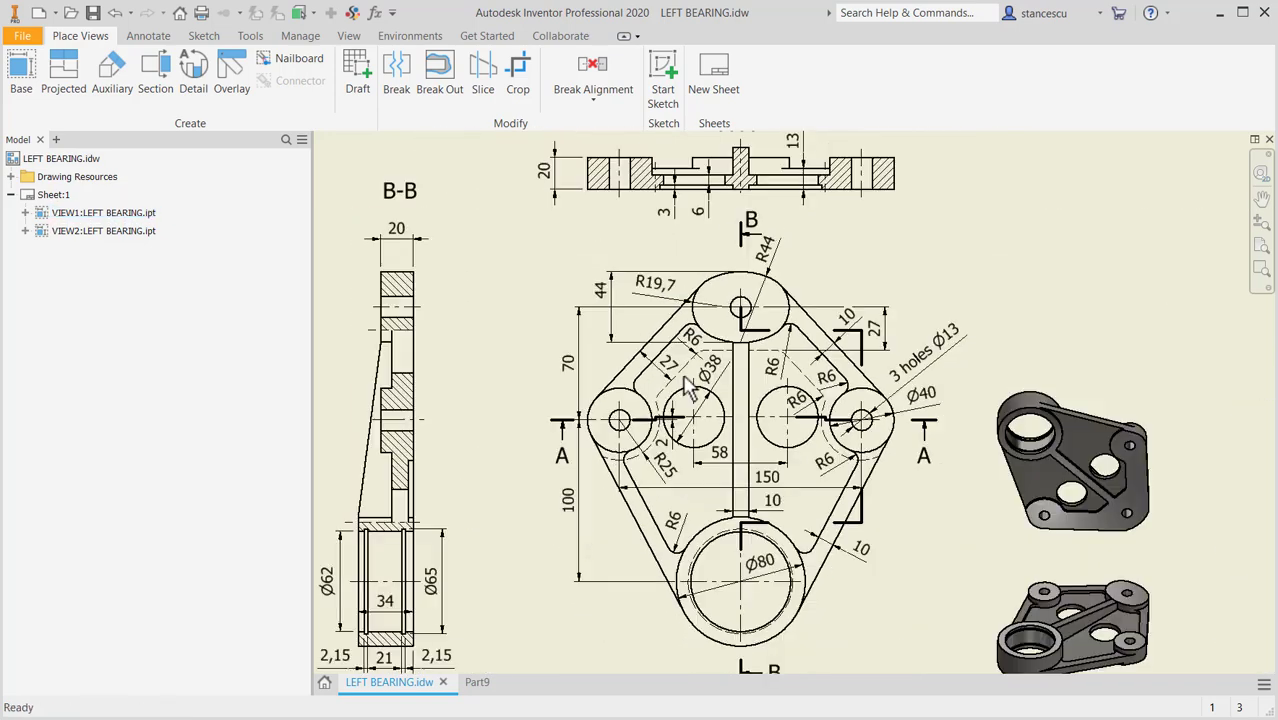
{"action": "middle_click_drag", "start_coordinate": [701, 416], "coordinate": [724, 374]}
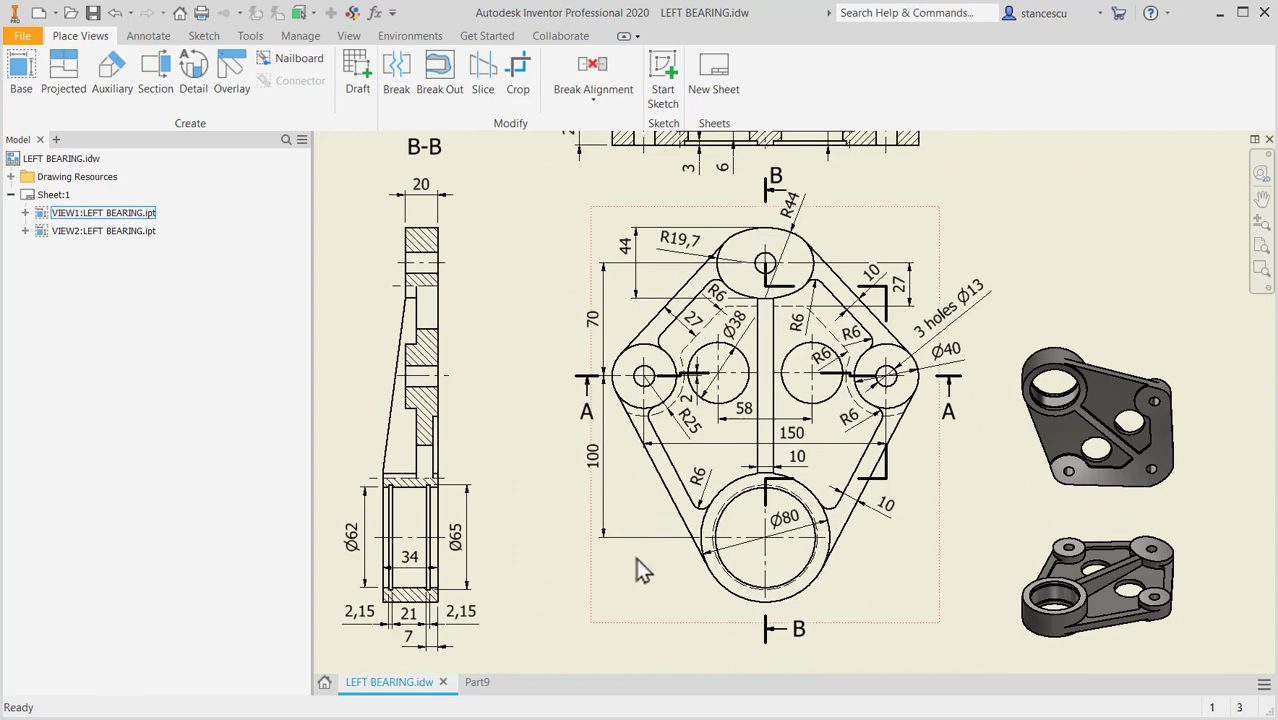
{"action": "left_click", "coordinate": [797, 535]}
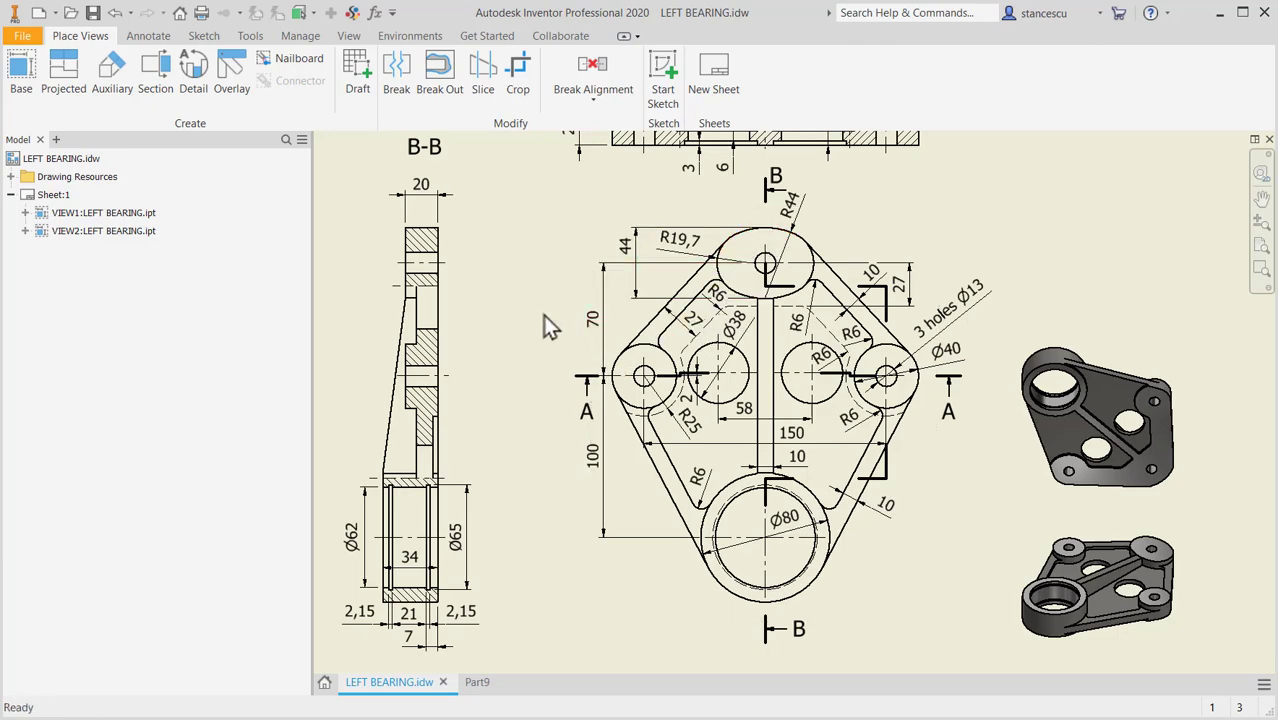
Examine section A-A's thickness dimensions and the ribs, pockets and bosses in the two shaded 3D views of the bearing.
{"action": "middle_click_drag", "start_coordinate": [543, 322], "coordinate": [545, 433]}
{"action": "scroll", "coordinate": [669, 273], "scroll_direction": "down", "scroll_amount": 3}
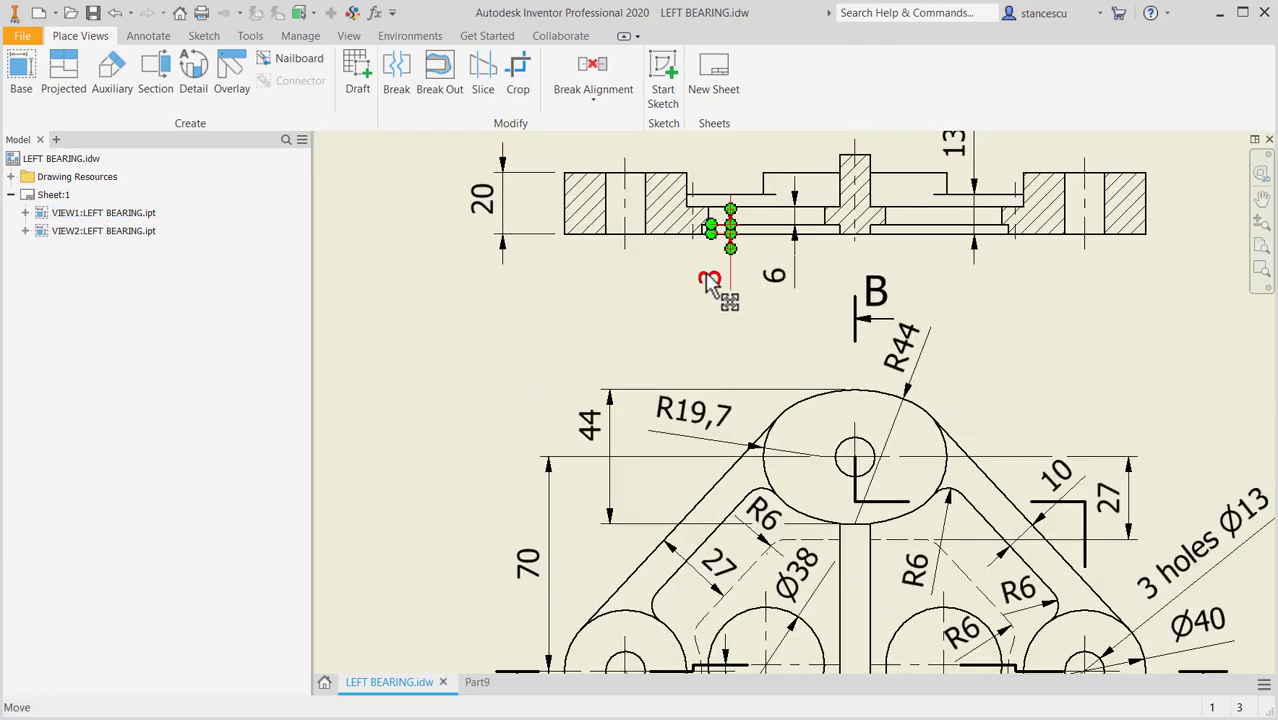
{"action": "middle_click_drag", "start_coordinate": [706, 279], "coordinate": [691, 358]}
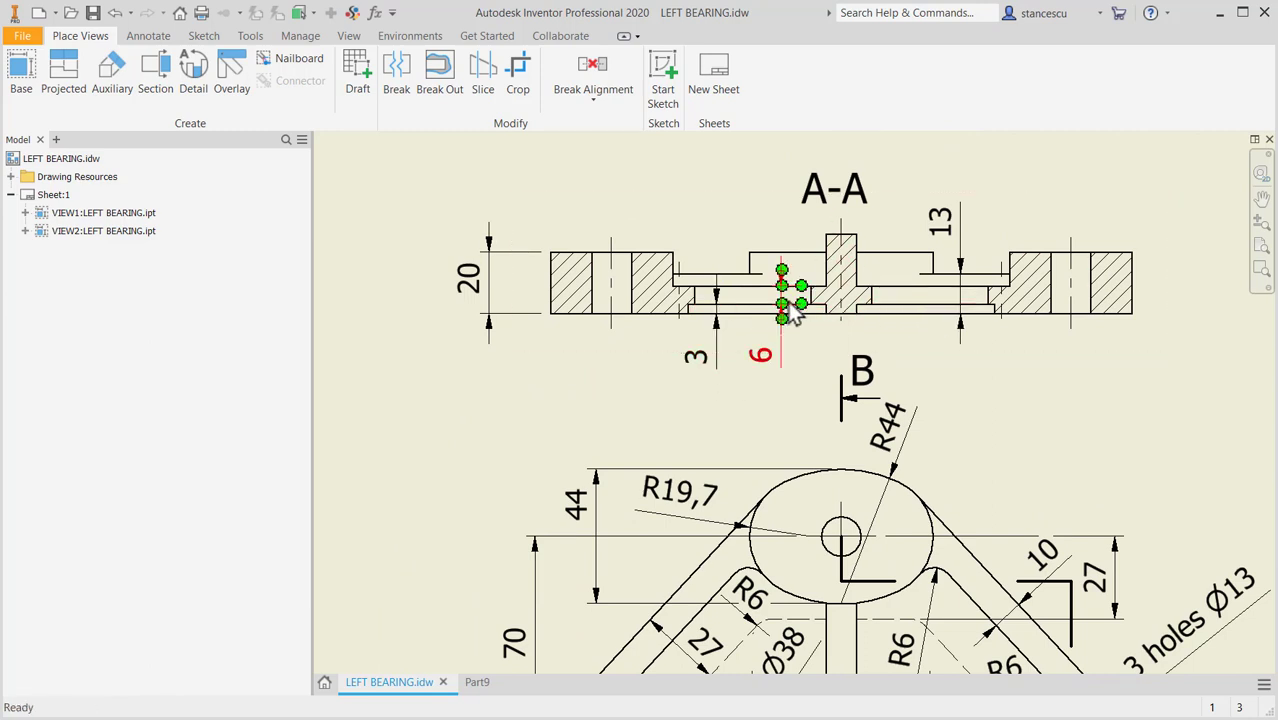
{"action": "left_click", "coordinate": [785, 352]}
{"action": "scroll", "coordinate": [829, 362], "scroll_direction": "up", "scroll_amount": 2}
{"action": "mouse_move", "coordinate": [892, 420]}
{"action": "middle_mouse_down"}
{"action": "mouse_move", "coordinate": [806, 314]}
{"action": "mouse_move", "coordinate": [701, 274]}
{"action": "middle_mouse_up"}
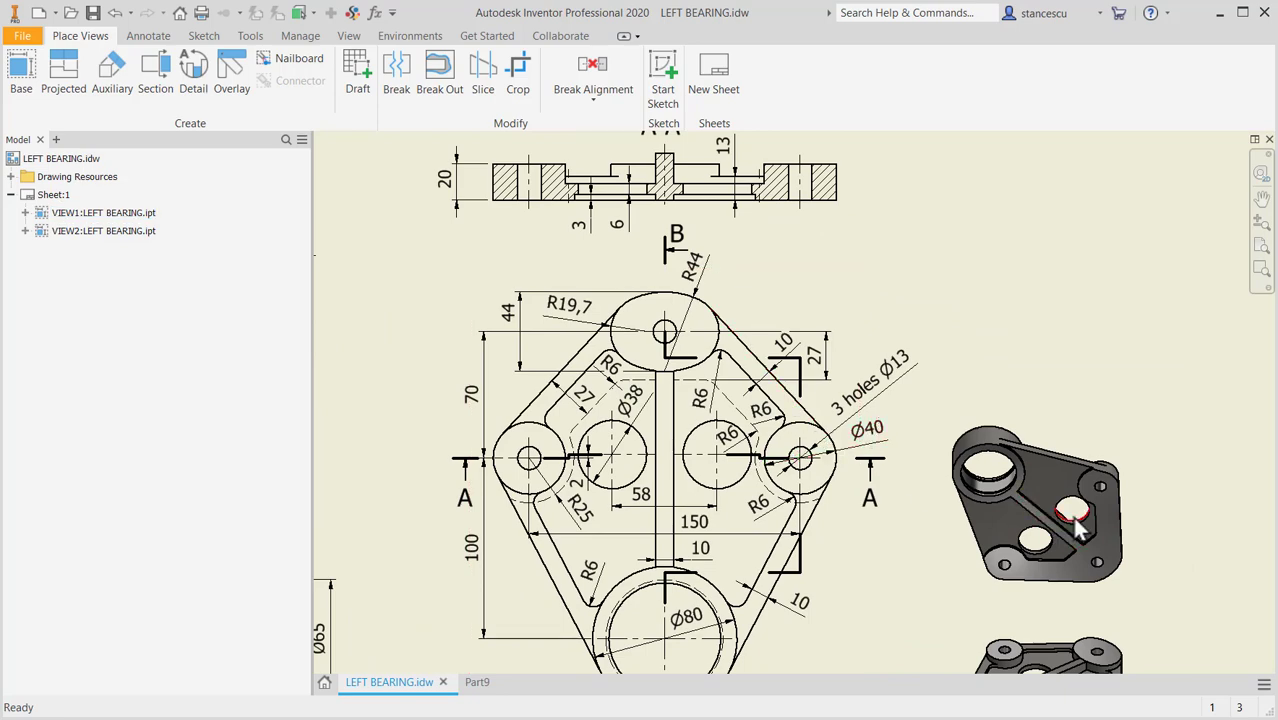
{"action": "scroll", "coordinate": [1075, 525], "scroll_direction": "up", "scroll_amount": 5}
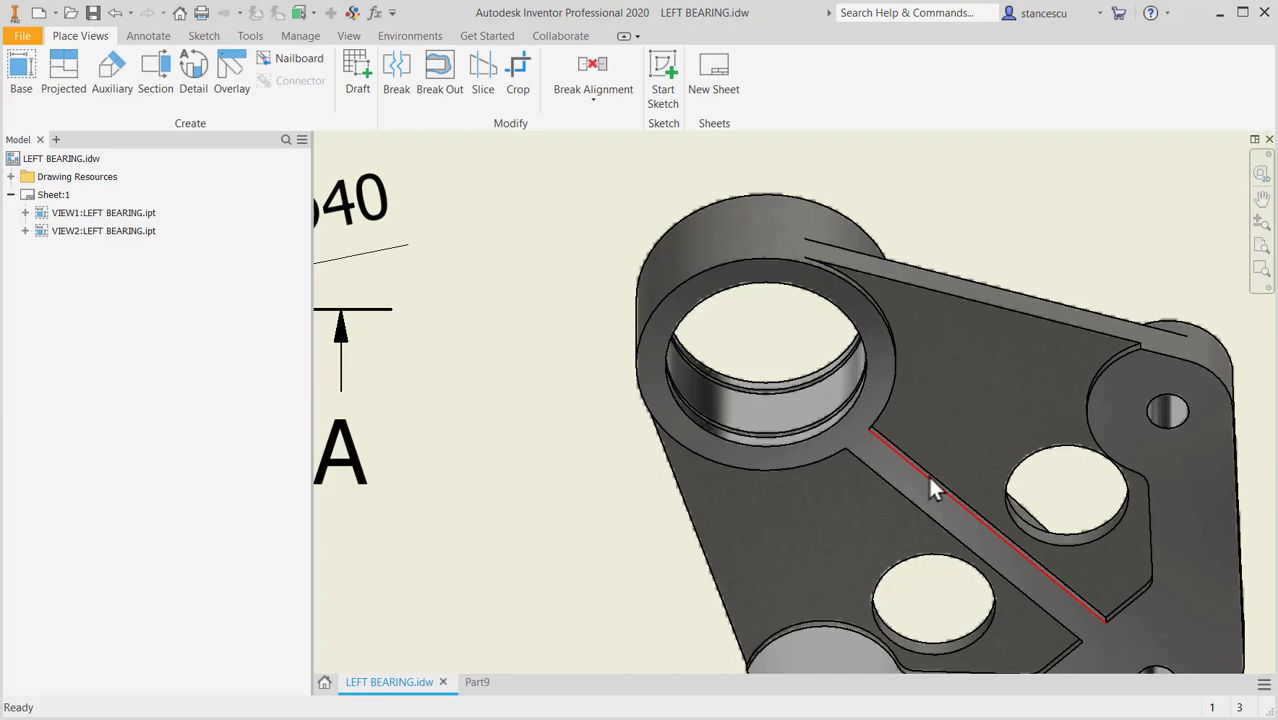
{"action": "middle_click_drag", "start_coordinate": [953, 504], "coordinate": [980, 260]}
{"action": "middle_click_drag", "start_coordinate": [996, 496], "coordinate": [992, 230]}
{"action": "middle_click_drag", "start_coordinate": [979, 421], "coordinate": [978, 275]}
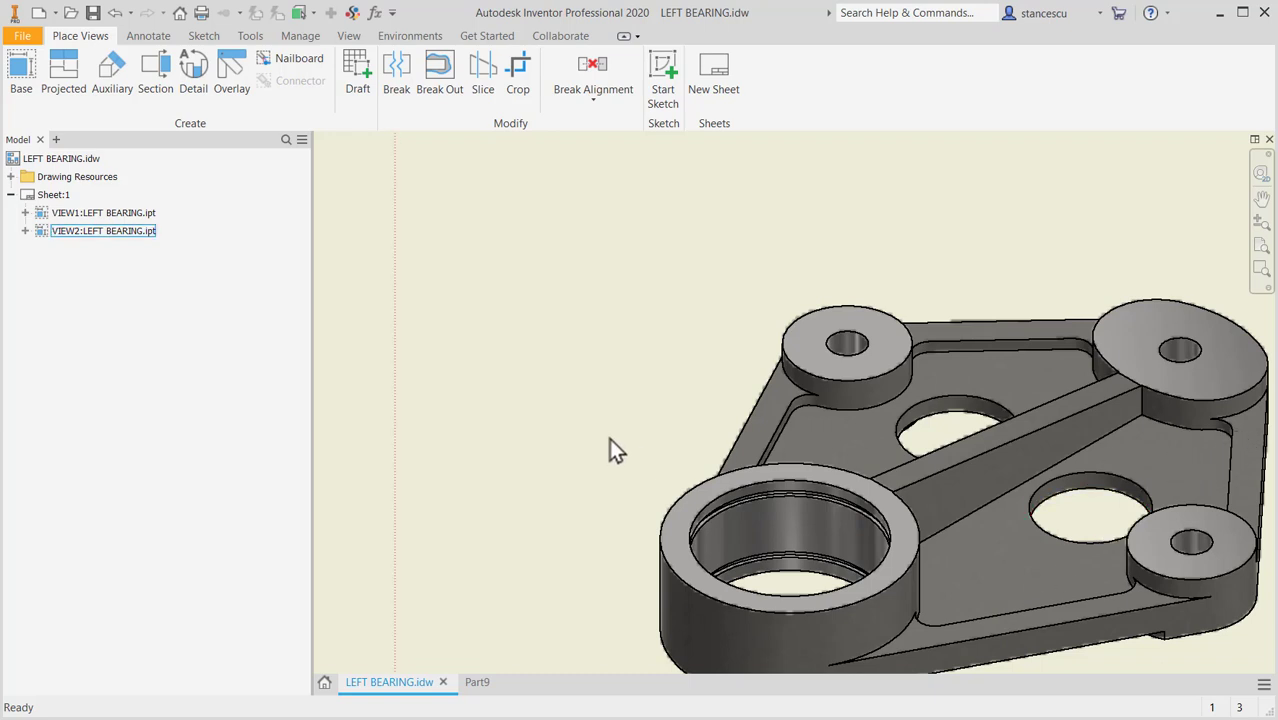
{"action": "scroll", "coordinate": [597, 423], "scroll_direction": "down", "scroll_amount": 4}
{"action": "middle_click_drag", "start_coordinate": [595, 422], "coordinate": [946, 500]}
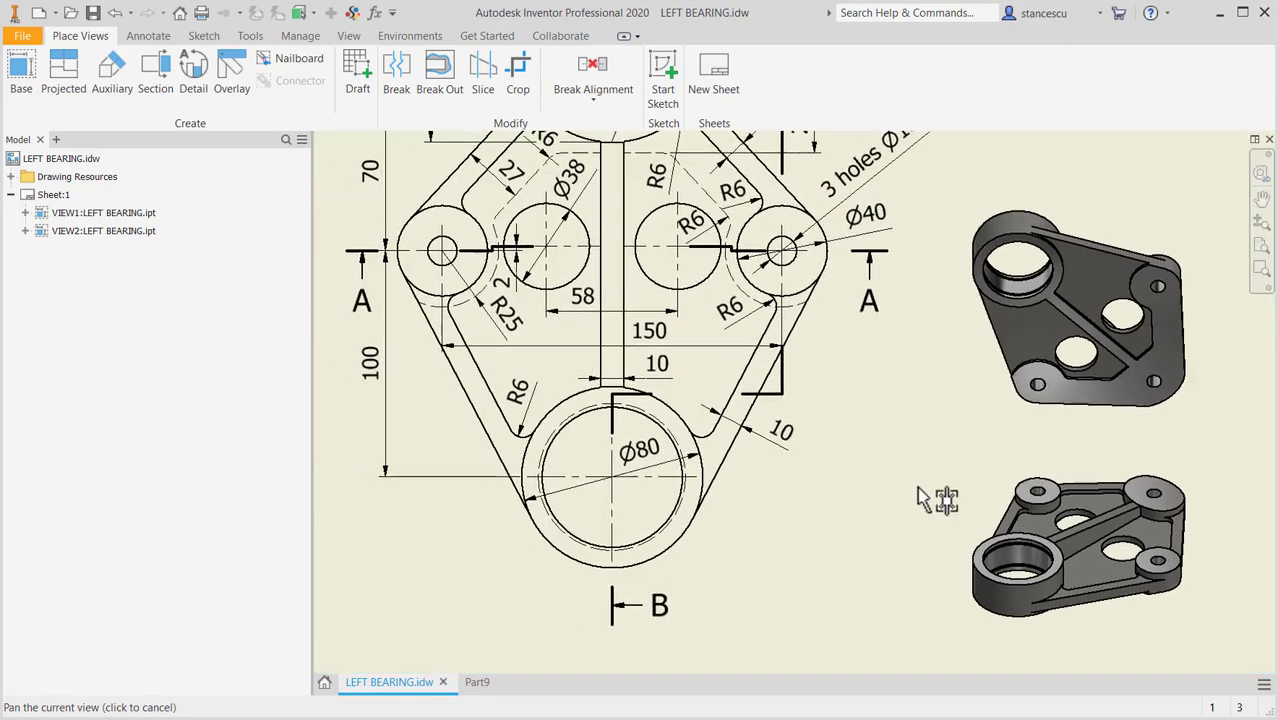
{"action": "middle_click_drag", "start_coordinate": [768, 432], "coordinate": [872, 535]}
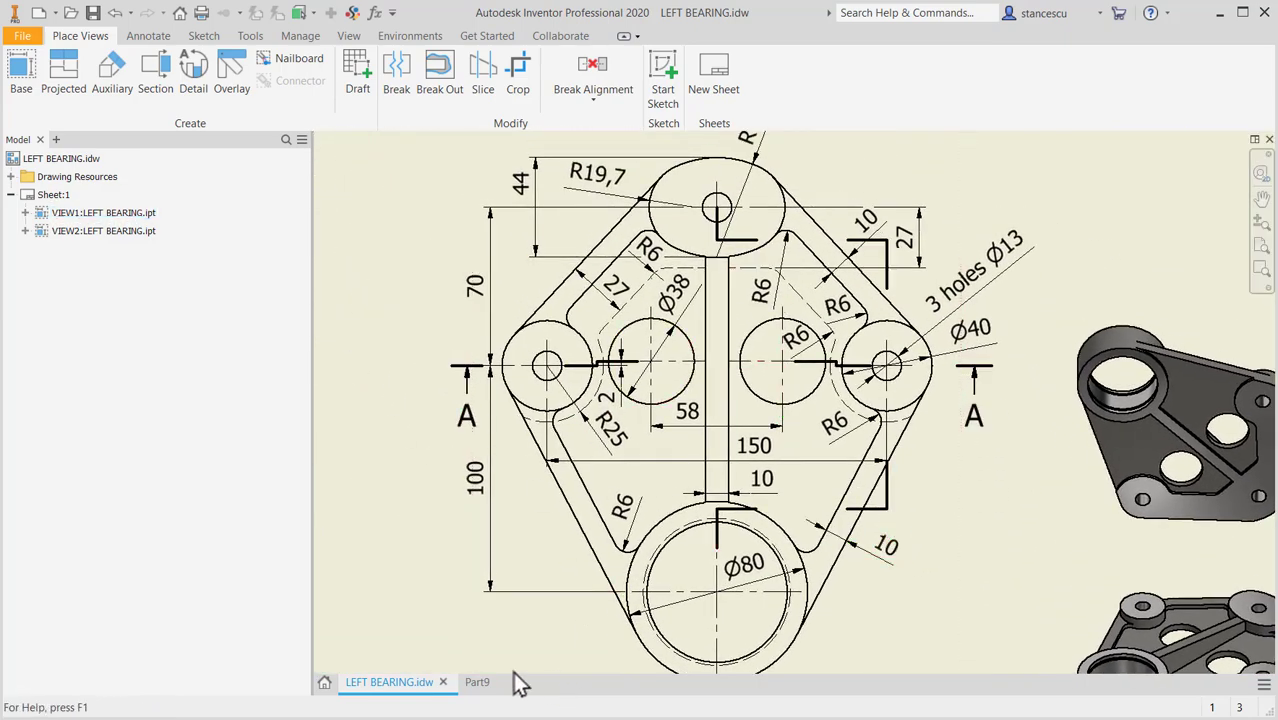
Create a new part and start a 2D sketch on the front XY plane.
{"action": "left_click", "coordinate": [38, 12]}
{"action": "double_click", "coordinate": [594, 168]}
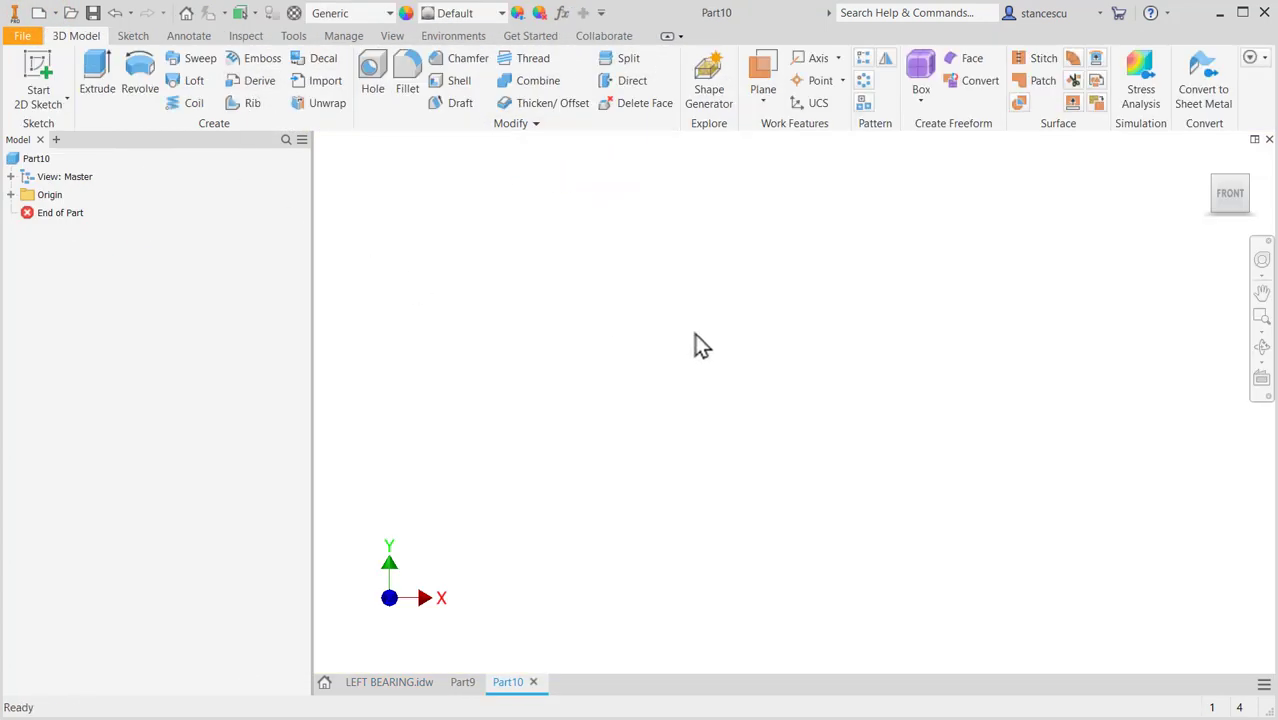
{"action": "left_click", "coordinate": [39, 68]}
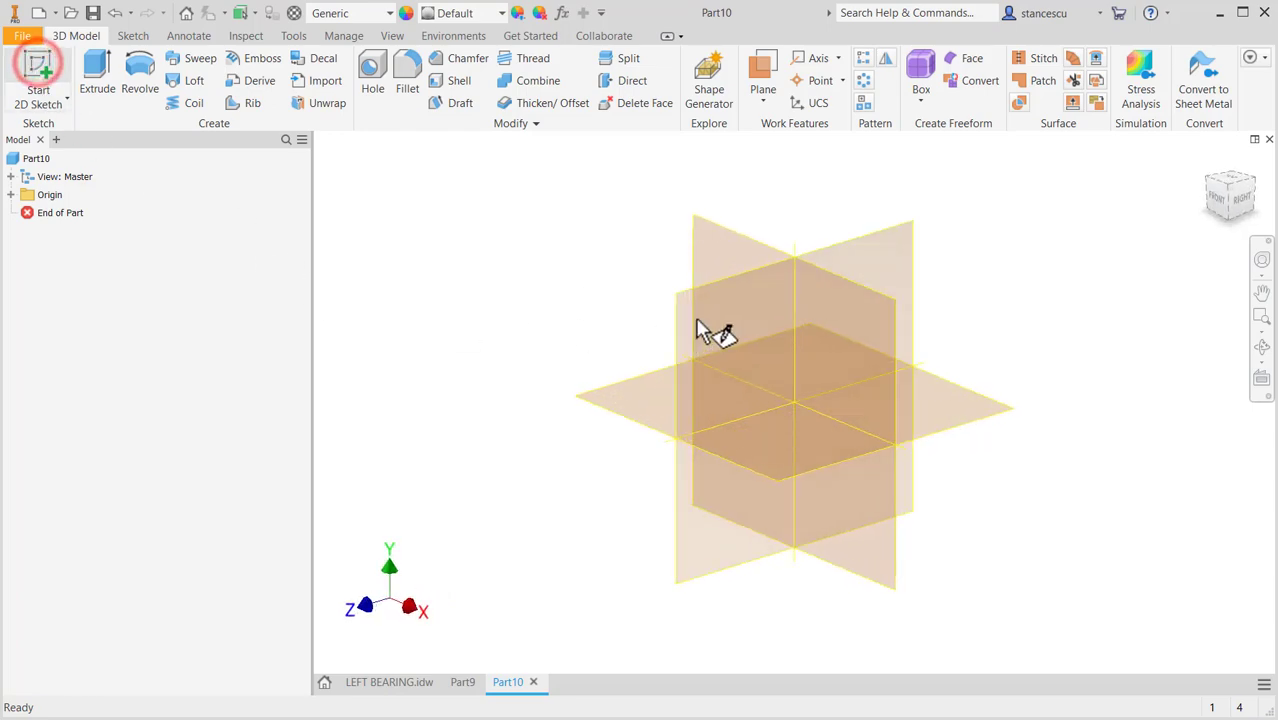
{"action": "left_click", "coordinate": [737, 253]}
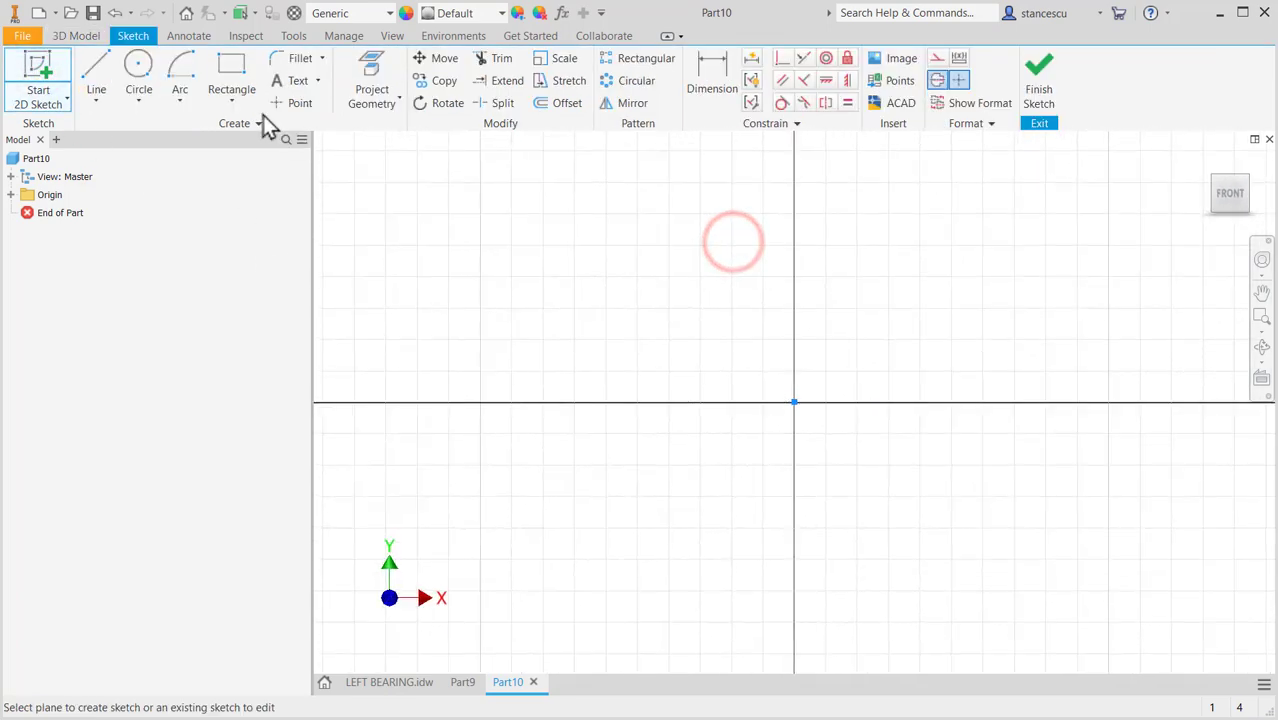
Draw an 80 mm diameter circle centred on the sketch origin.
{"action": "left_click", "coordinate": [138, 75]}
{"action": "left_click", "coordinate": [793, 402]}
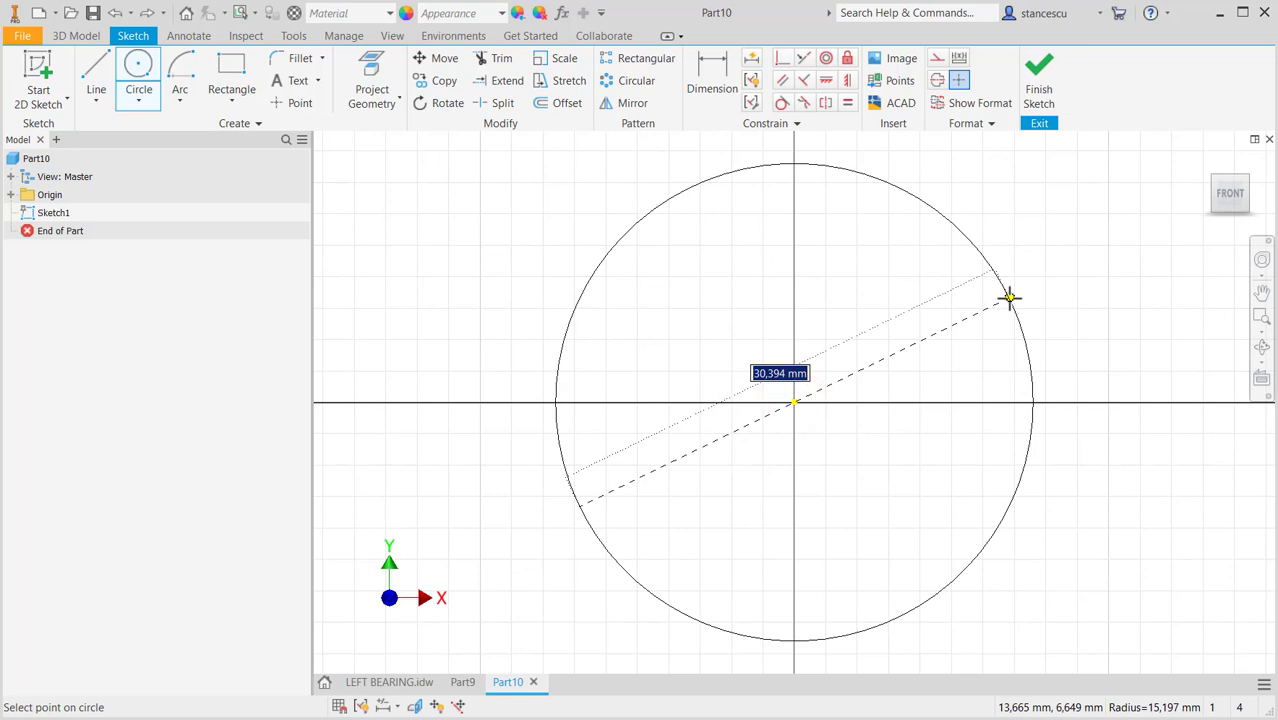
{"action": "type", "text": "80"}
{"action": "key", "text": "Return"}
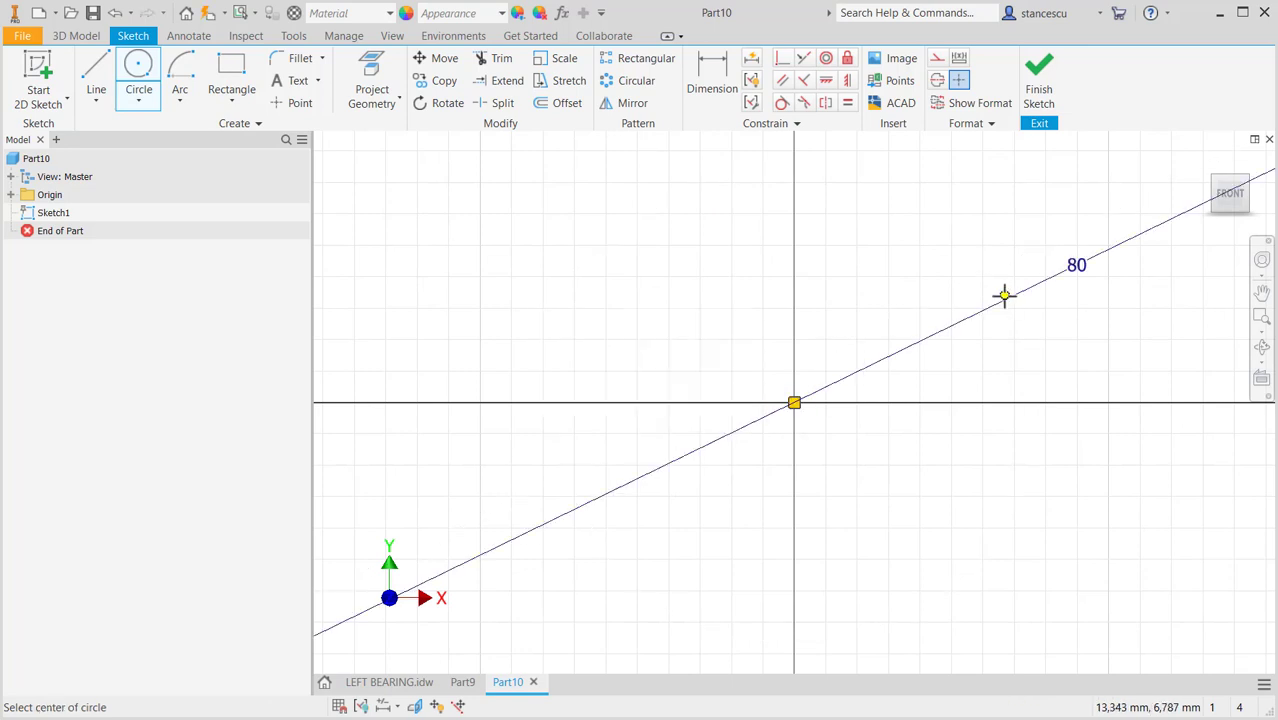
Draw a 40 mm diameter circle above and to the left of the 80 mm circle.
{"action": "scroll", "coordinate": [1005, 297], "scroll_direction": "up", "scroll_amount": 6}
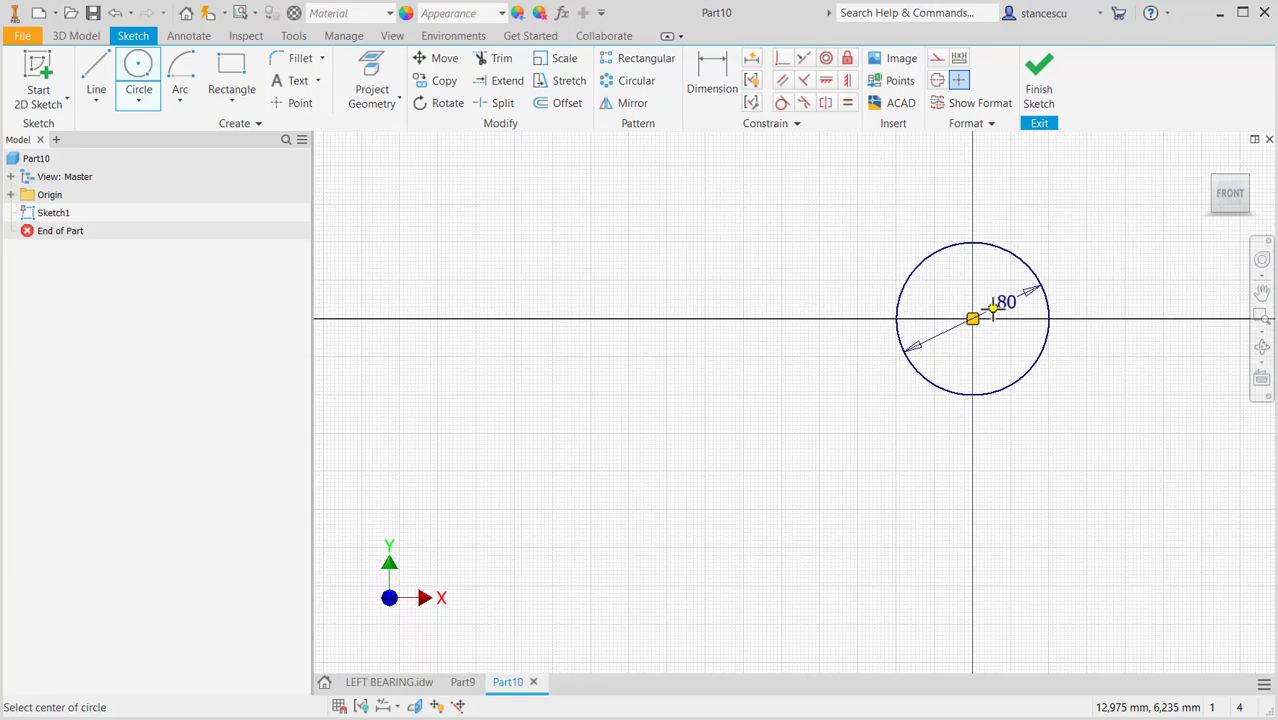
{"action": "middle_click_drag", "start_coordinate": [993, 310], "coordinate": [904, 495]}
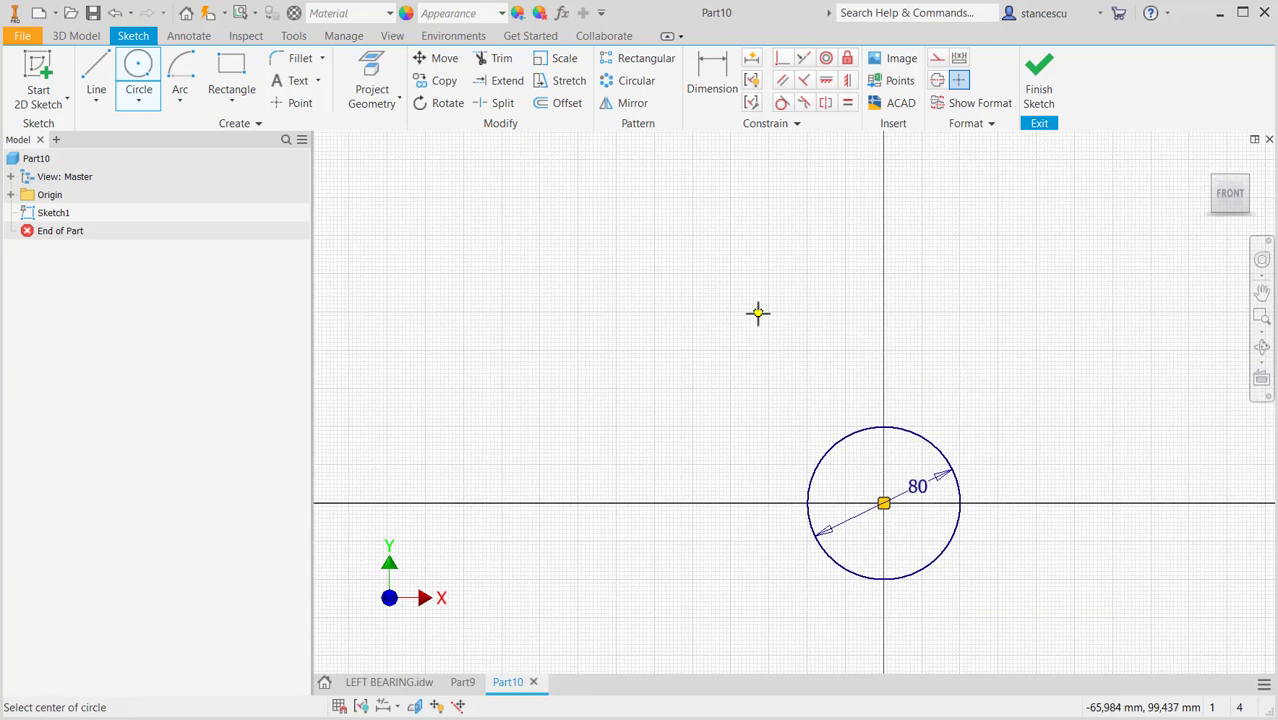
{"action": "left_click", "coordinate": [757, 312]}
{"action": "type", "text": "4"}
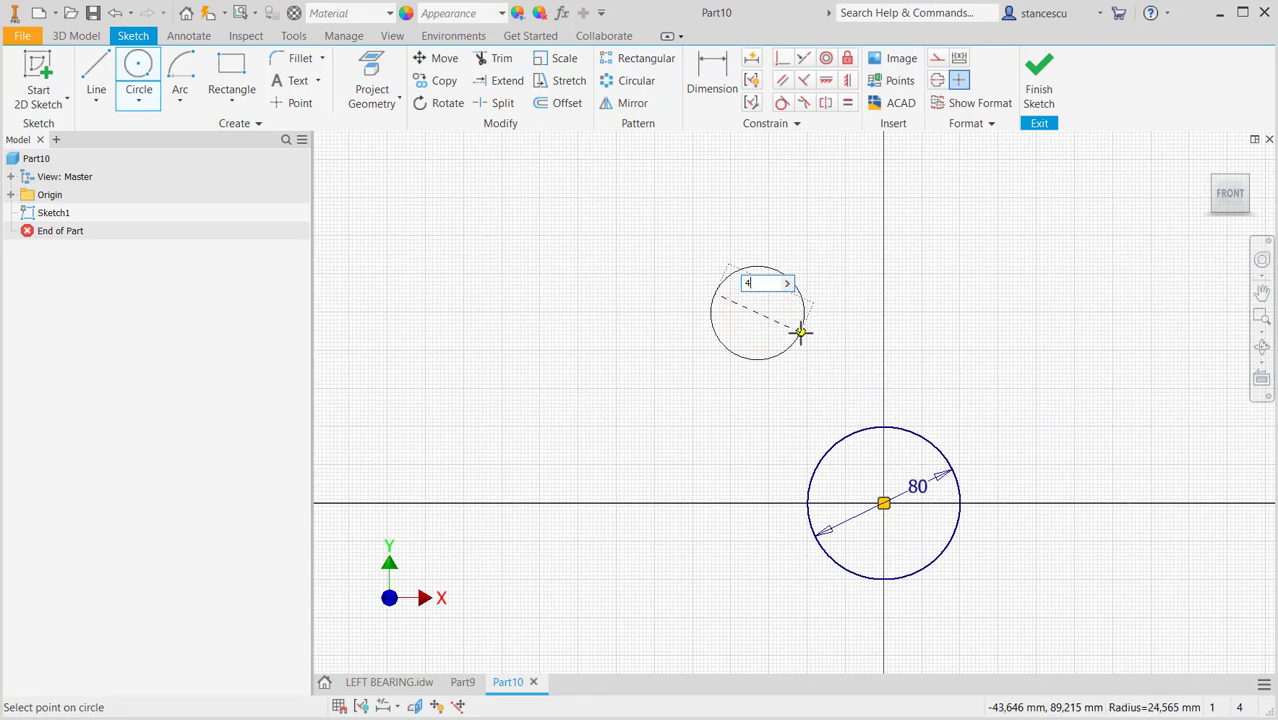
{"action": "type", "text": "0"}
{"action": "key", "text": "Return"}
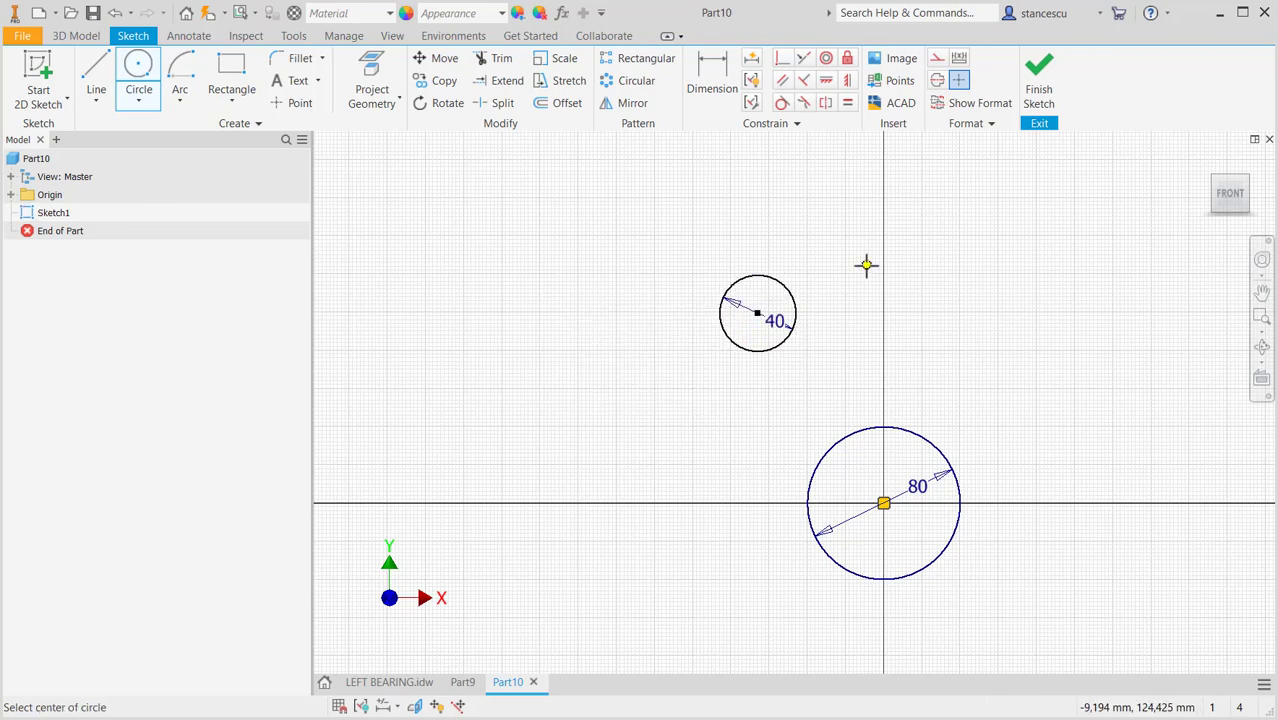
Draw a circle above the other two, near the vertical axis, defined by a radius of 44 mm.
{"action": "middle_click_drag", "start_coordinate": [864, 265], "coordinate": [849, 385]}
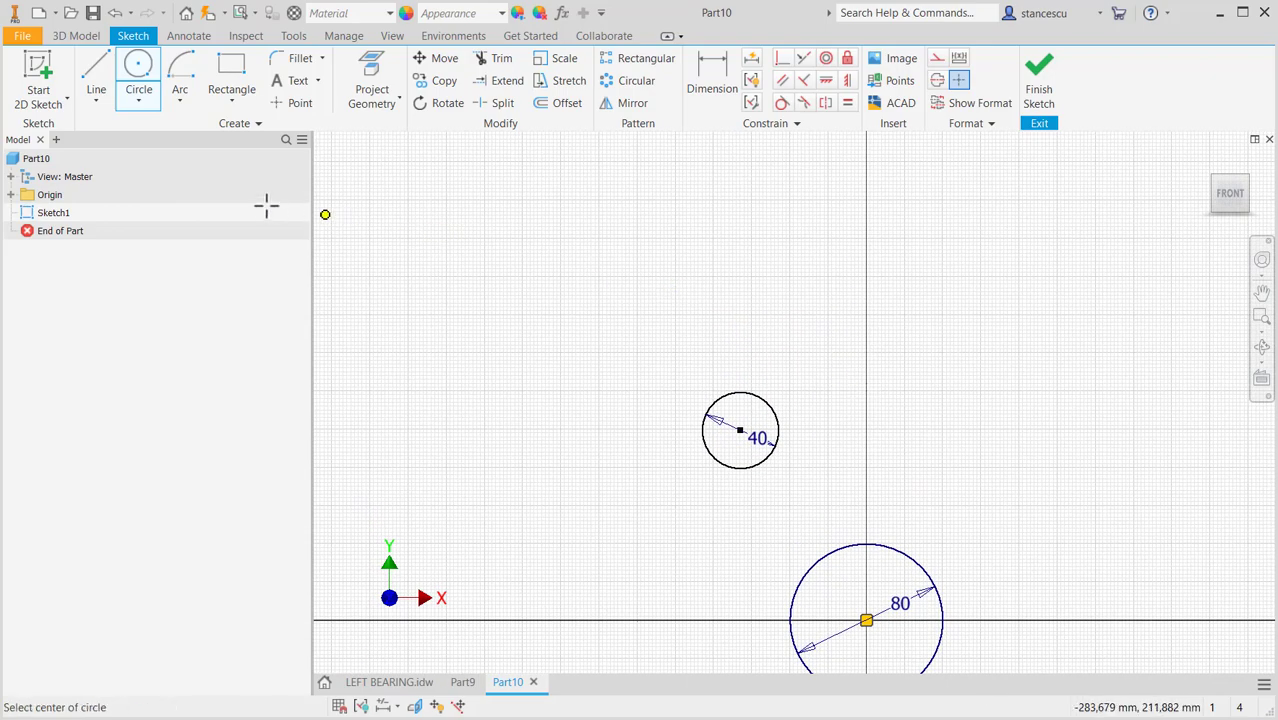
{"action": "left_click", "coordinate": [852, 266]}
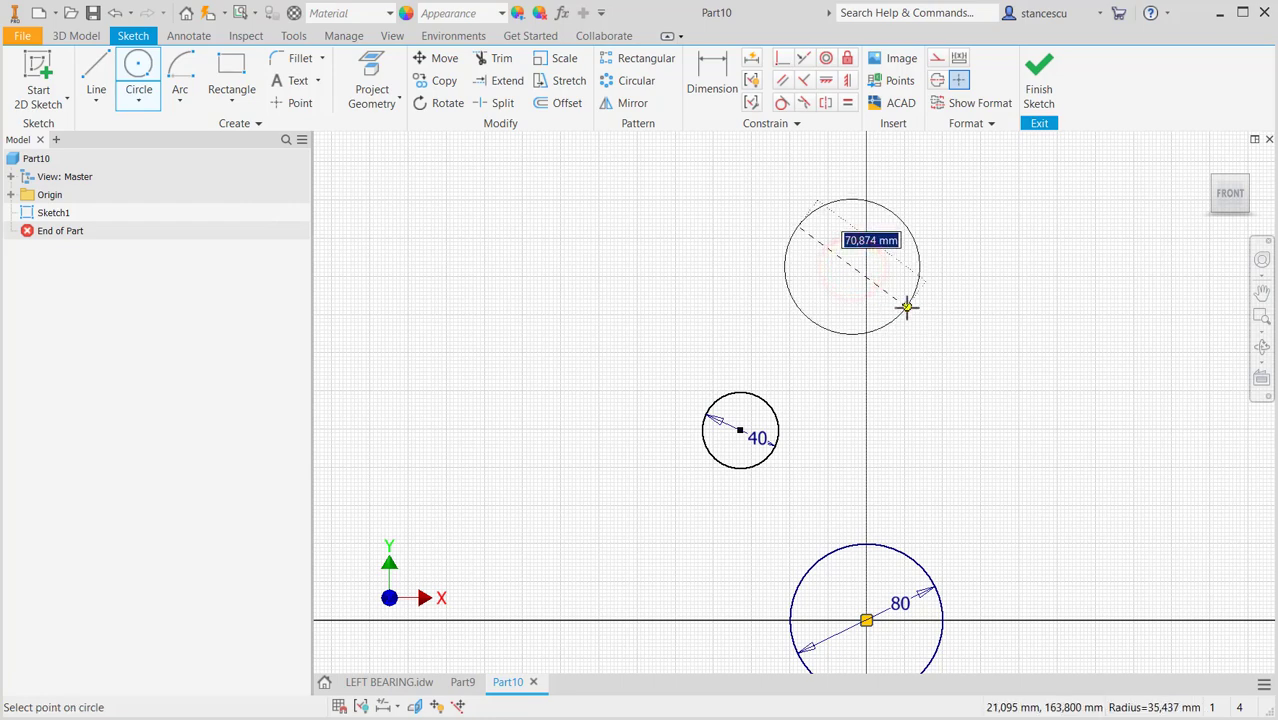
{"action": "right_click", "coordinate": [908, 312]}
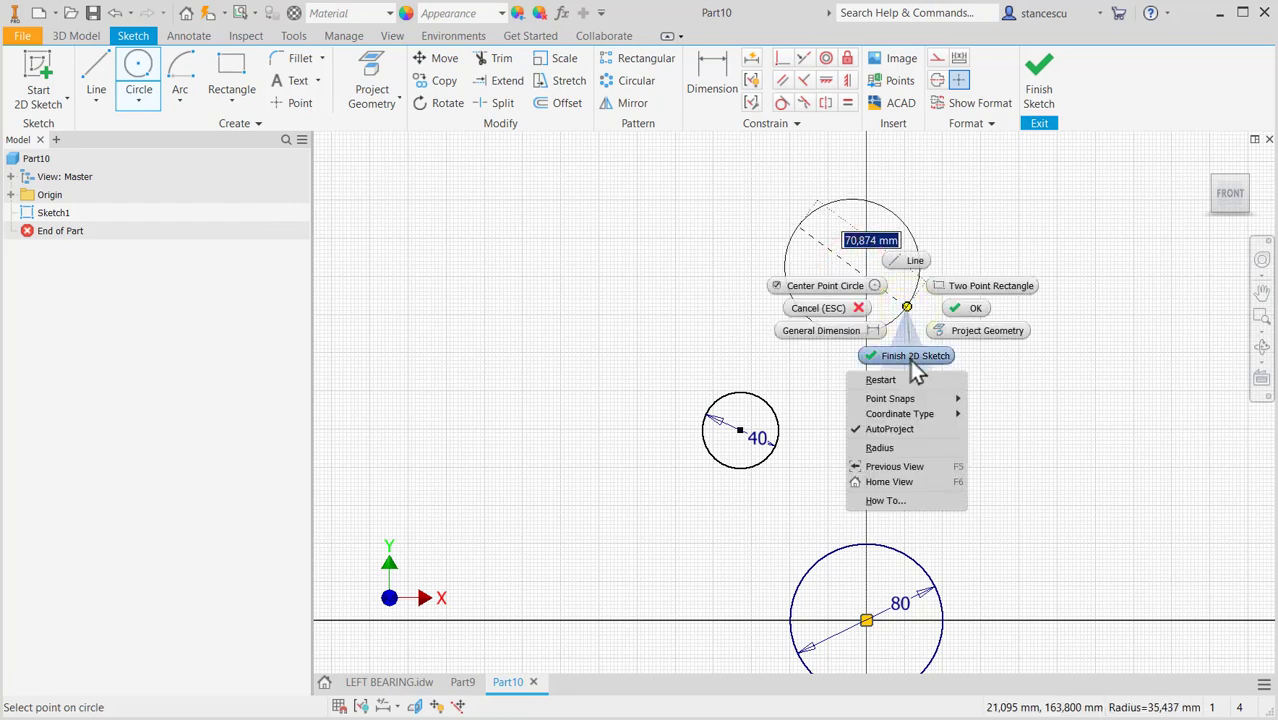
{"action": "left_click", "coordinate": [898, 448]}
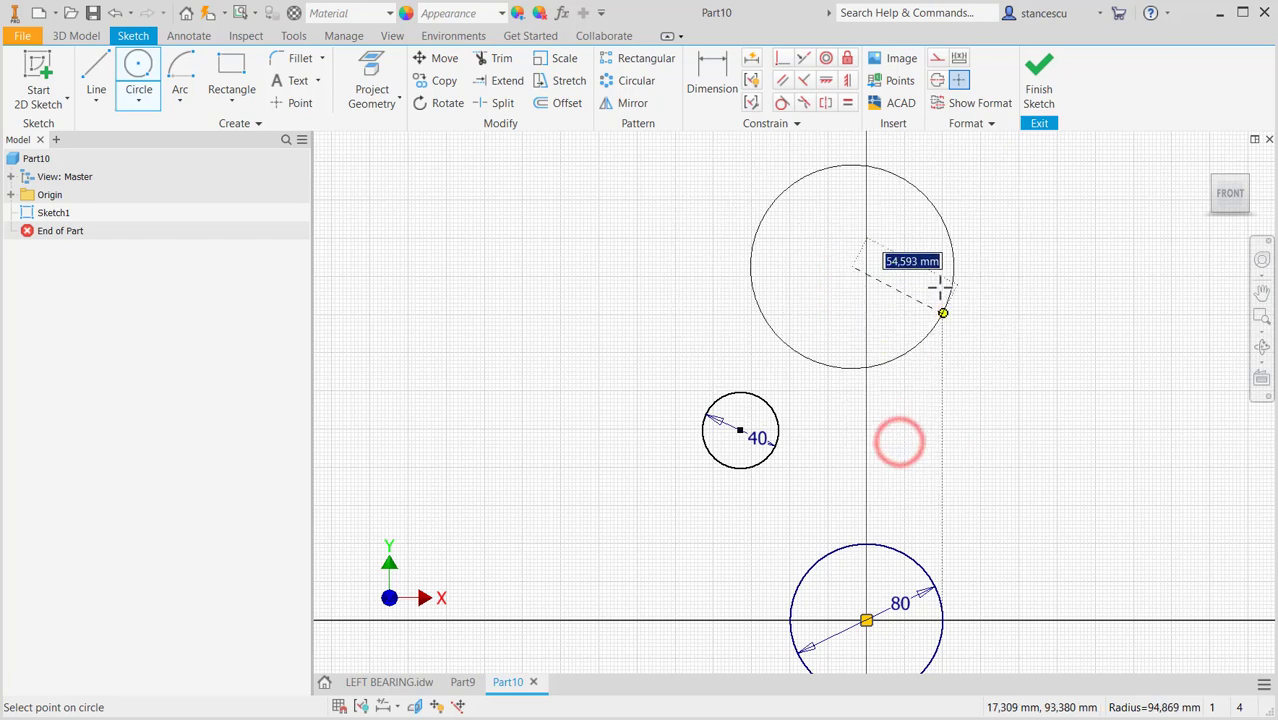
{"action": "type", "text": "4"}
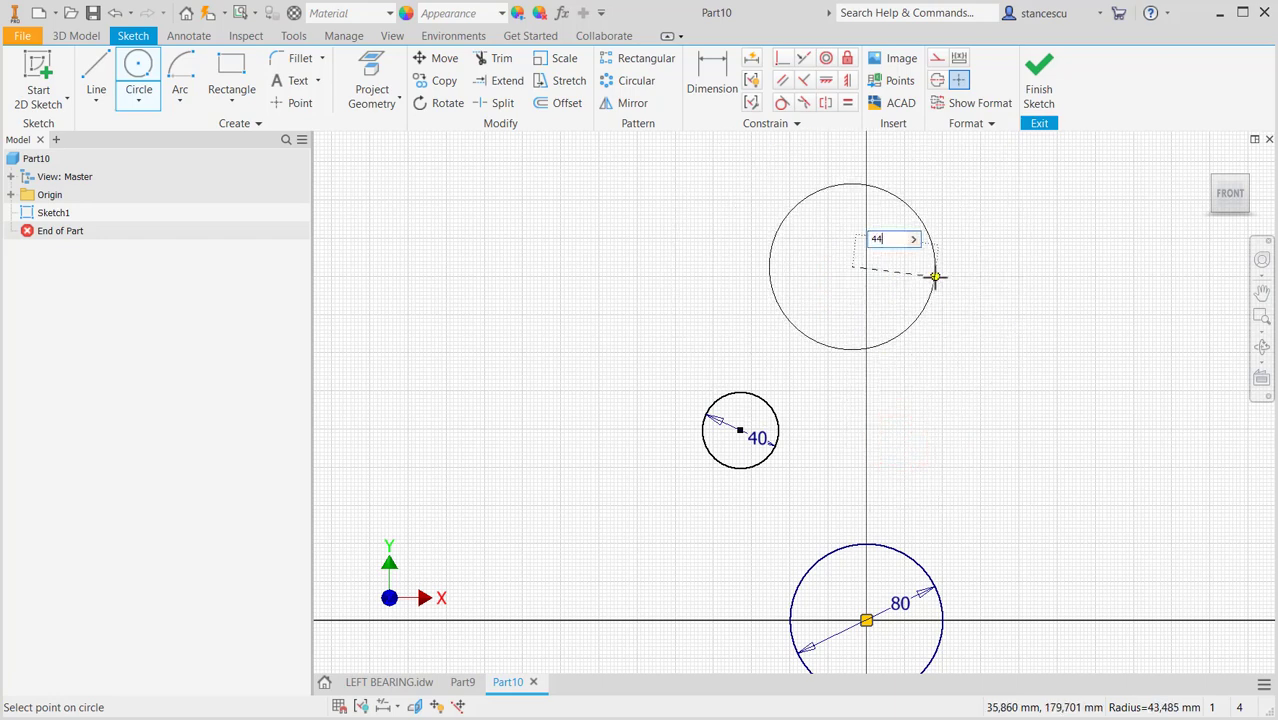
{"action": "type", "text": "4"}
{"action": "key", "text": "Return"}
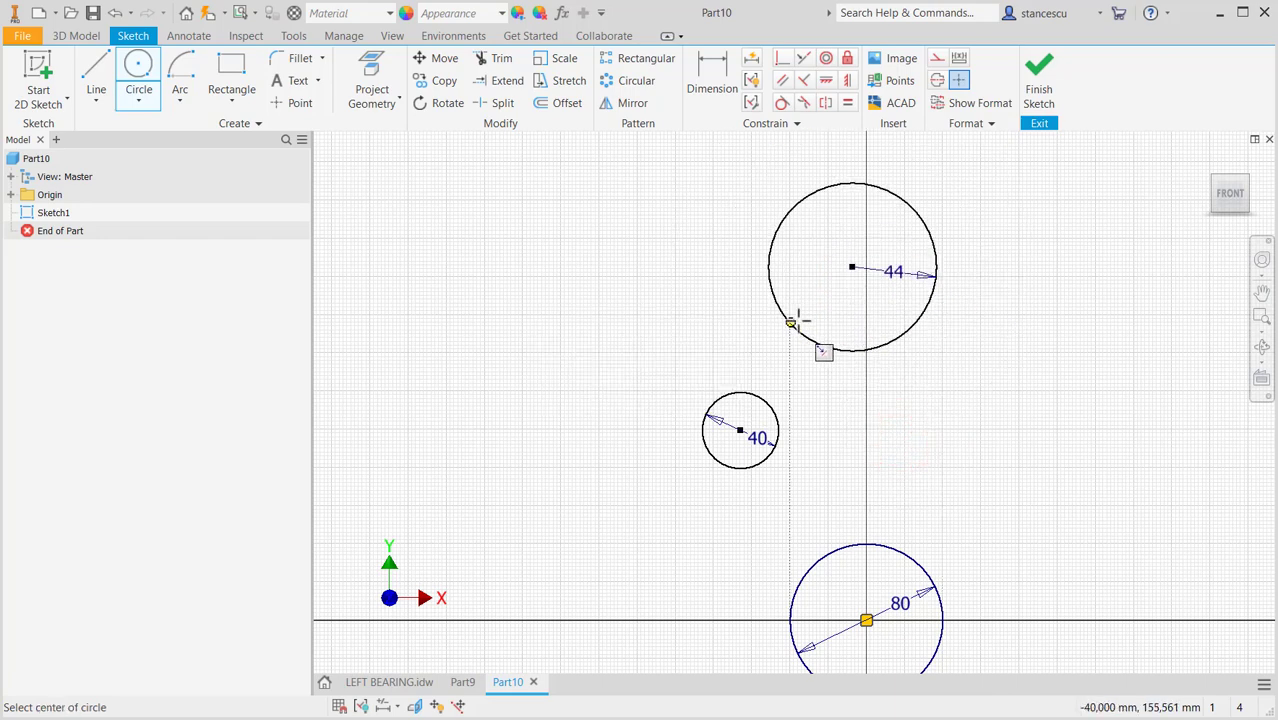
Draw a circle of about 44.5 mm radius centred on the lower edge of the R44 circle, and constrain the two circles equal.
{"action": "left_click", "coordinate": [852, 350]}
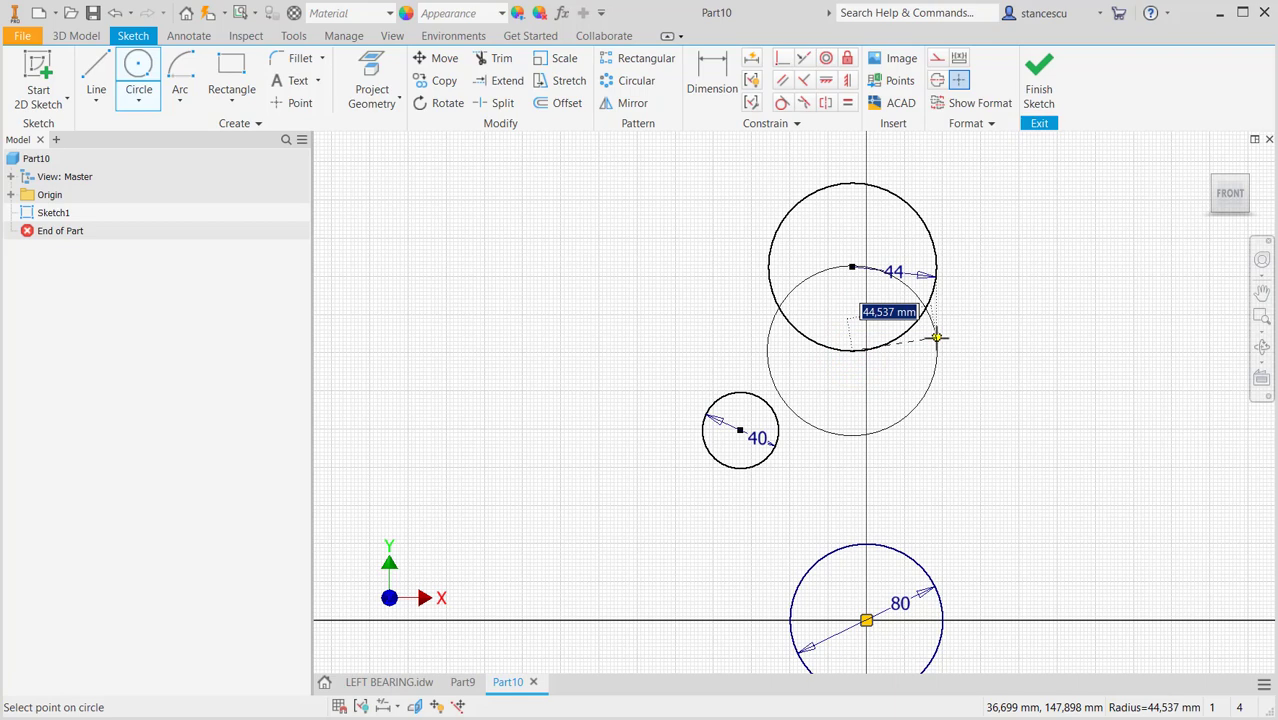
{"action": "left_click", "coordinate": [937, 337]}
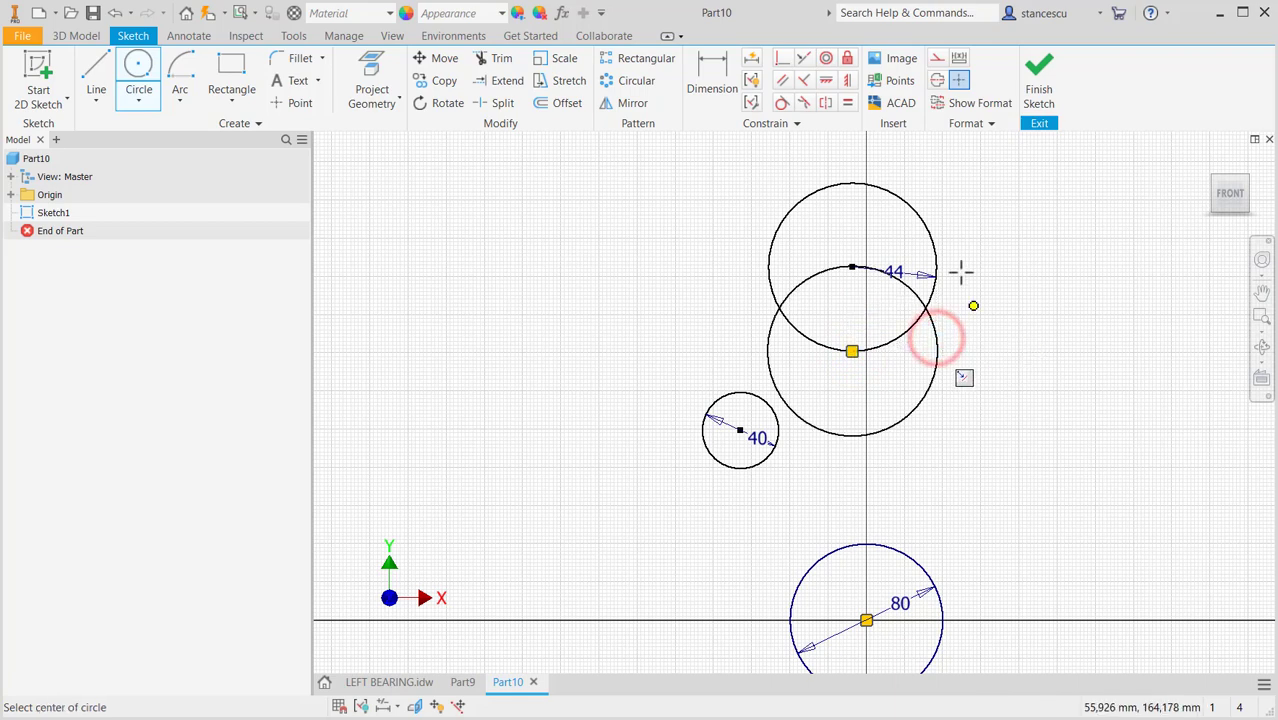
{"action": "left_click", "coordinate": [847, 104]}
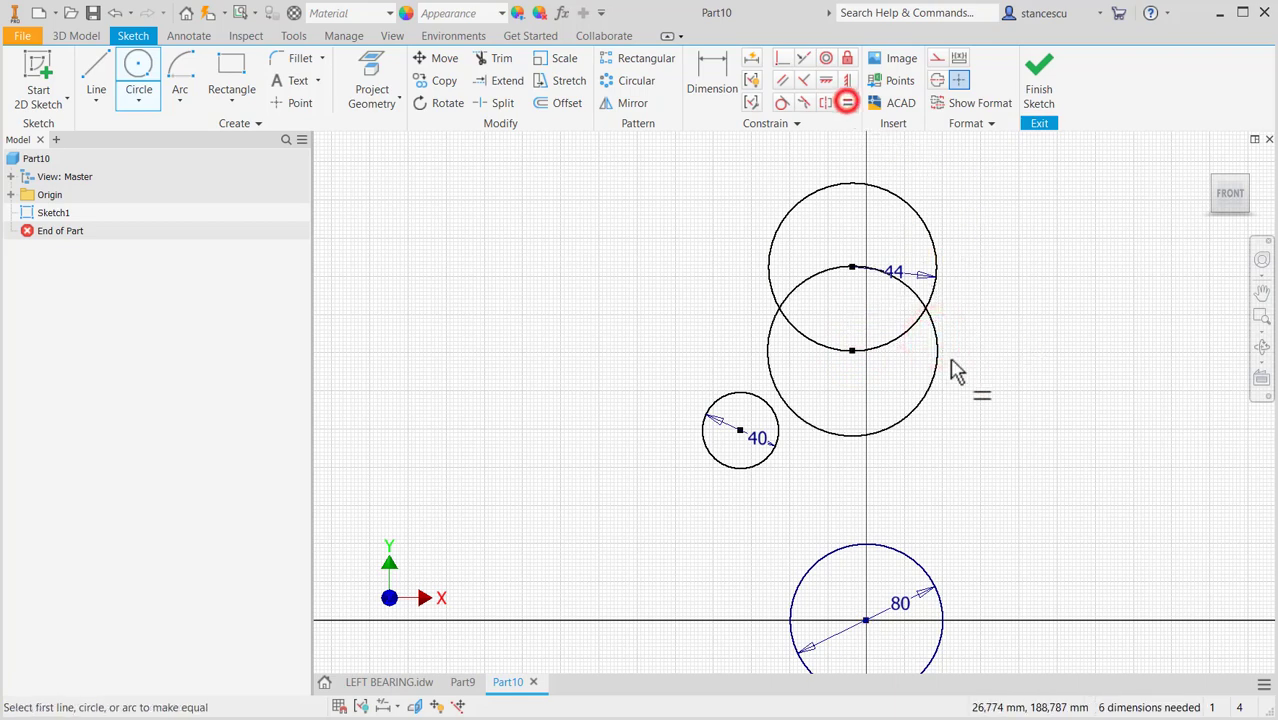
{"action": "left_click", "coordinate": [937, 357]}
{"action": "left_click", "coordinate": [938, 264]}
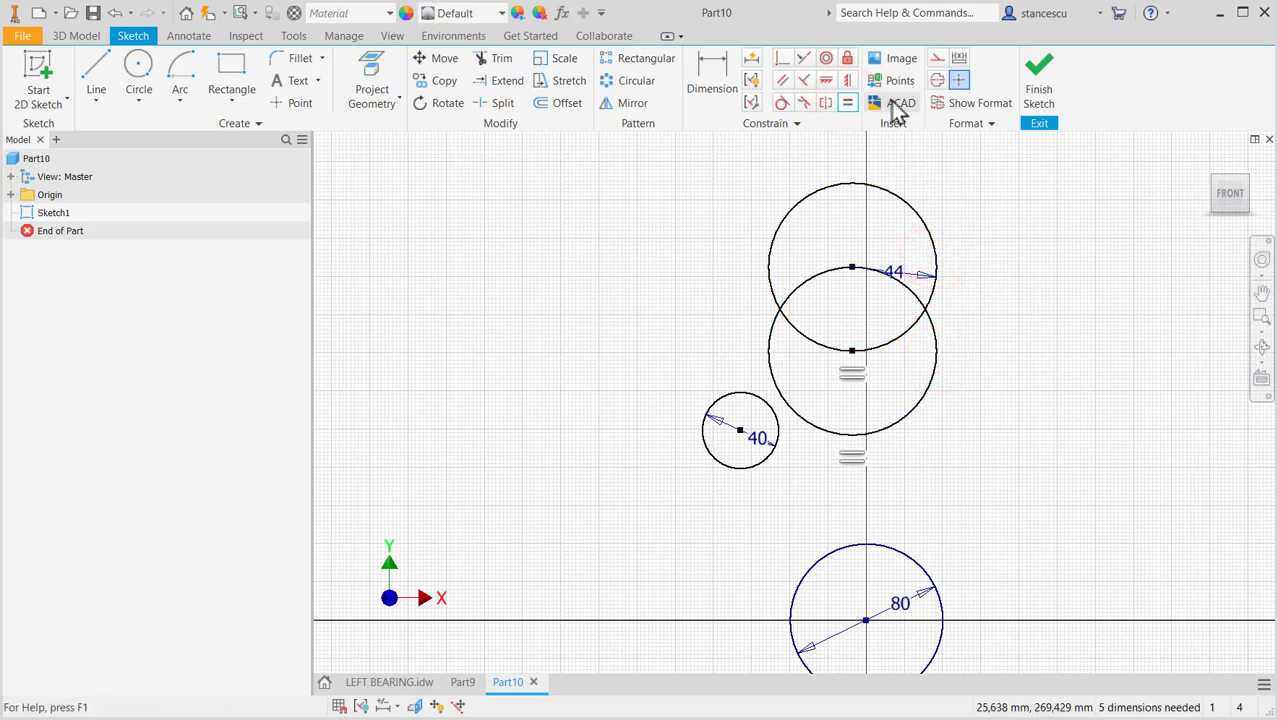
Constrain the centres of the two R44 circles vertically in line with the sketch origin and move the pair slightly upward.
{"action": "left_click", "coordinate": [847, 82]}
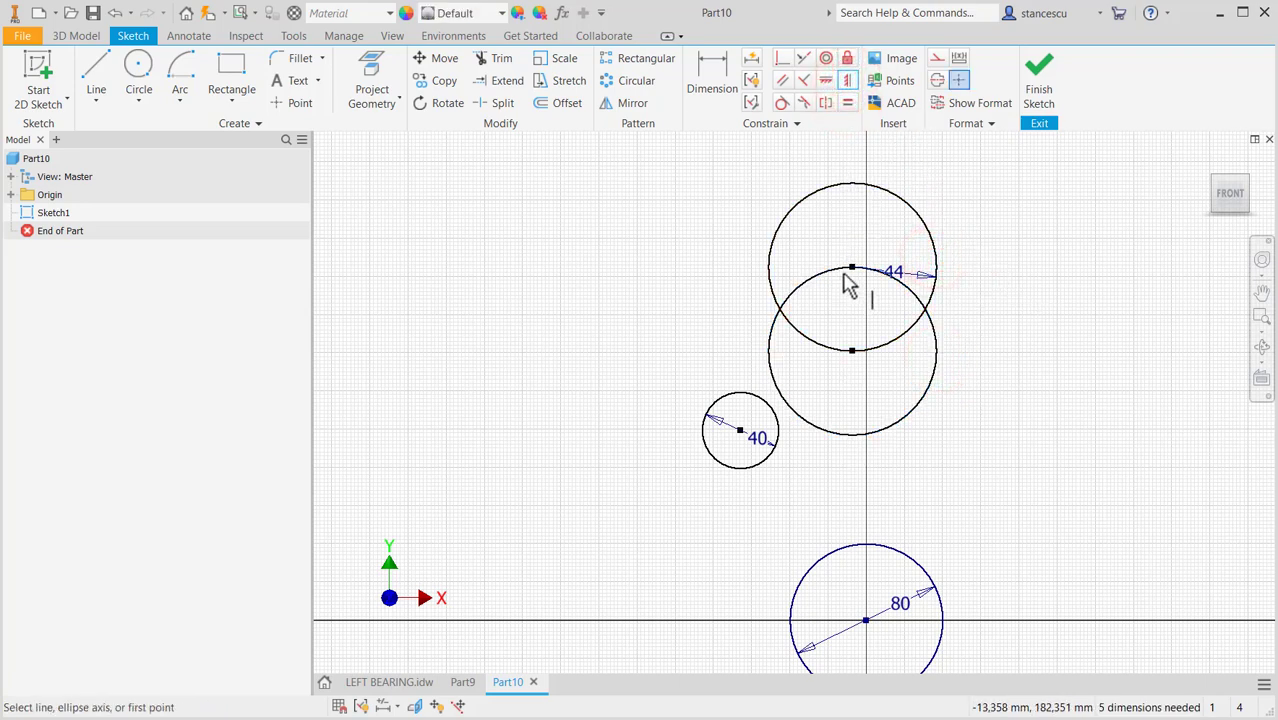
{"action": "left_click", "coordinate": [850, 268]}
{"action": "left_click", "coordinate": [851, 351]}
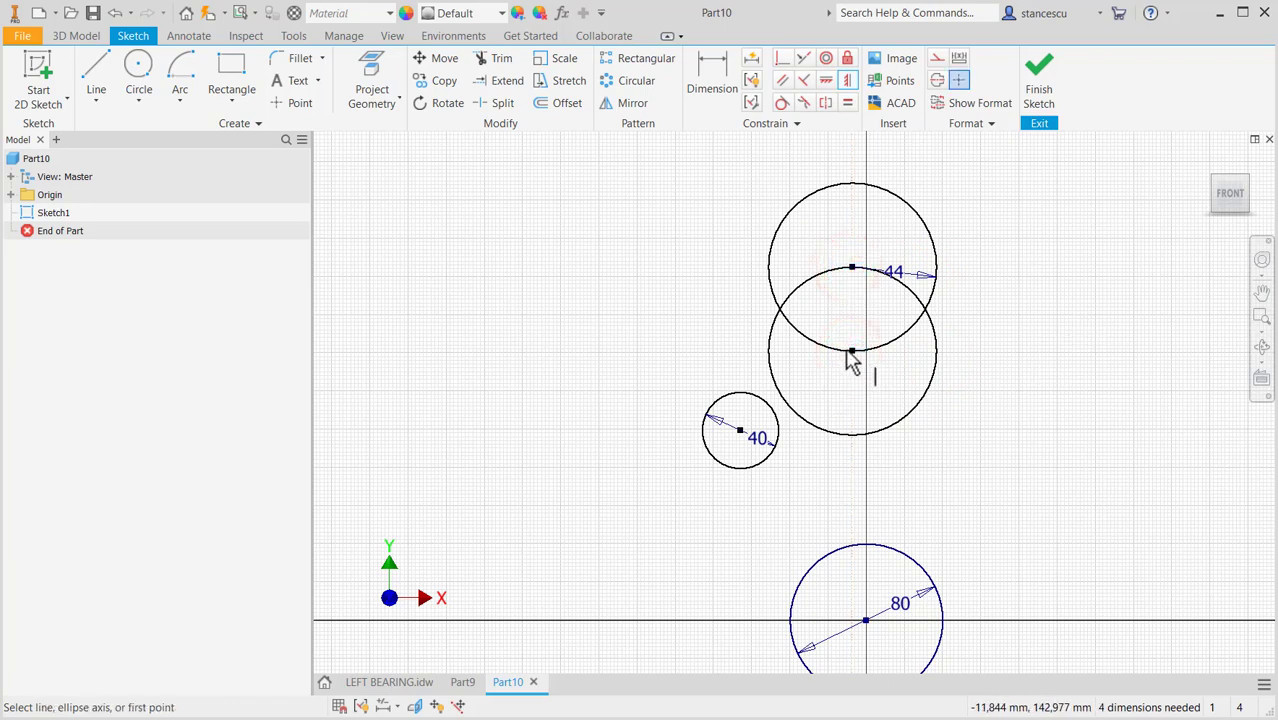
{"action": "left_click", "coordinate": [852, 353]}
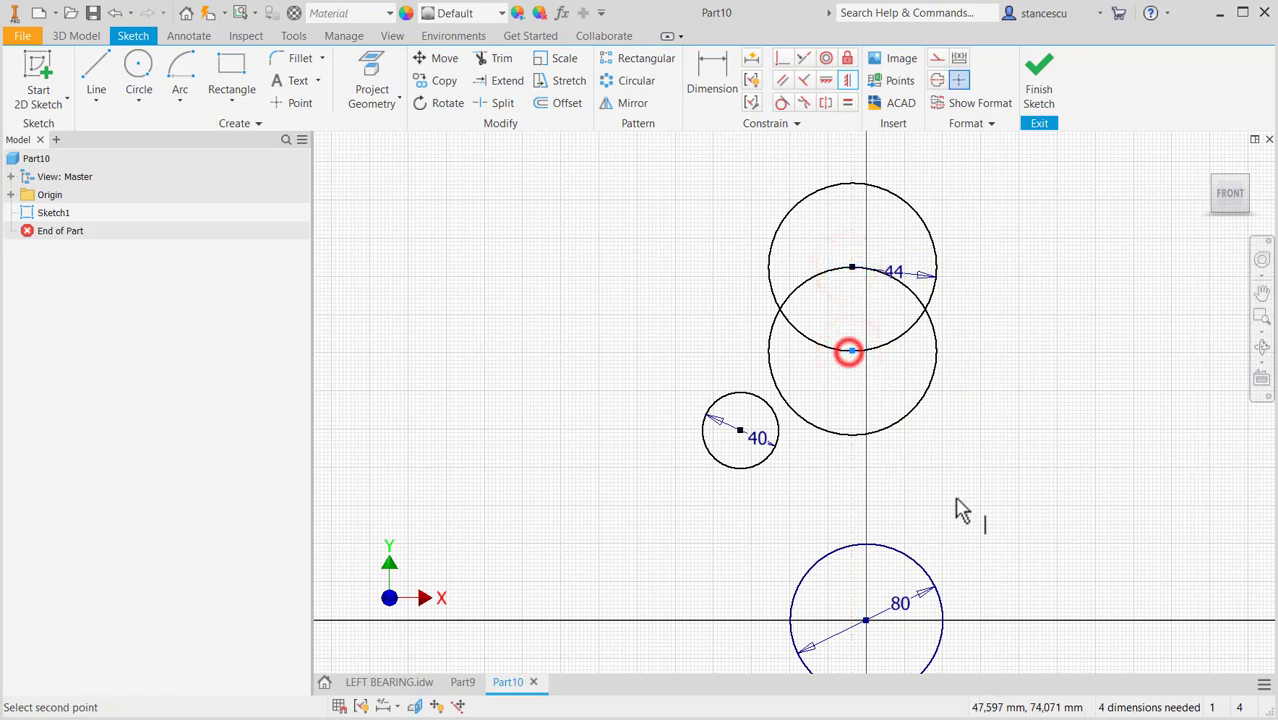
{"action": "left_click", "coordinate": [866, 621]}
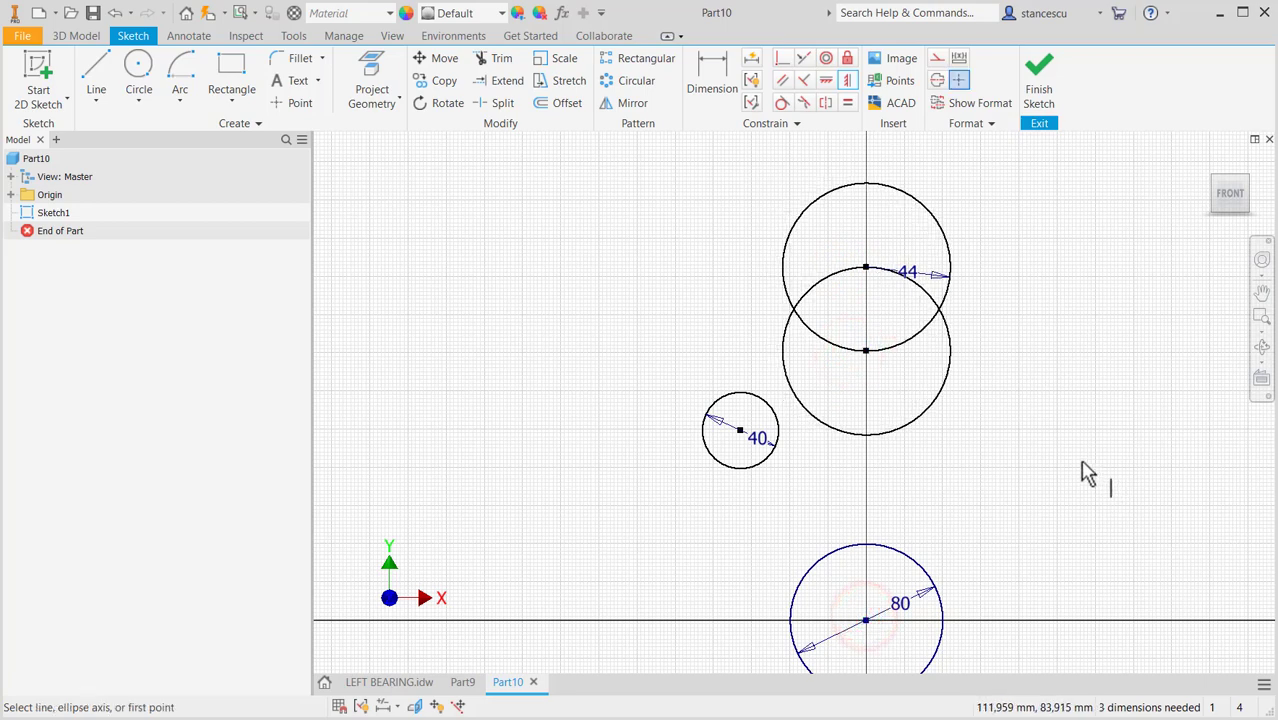
{"action": "key", "text": "Escape"}
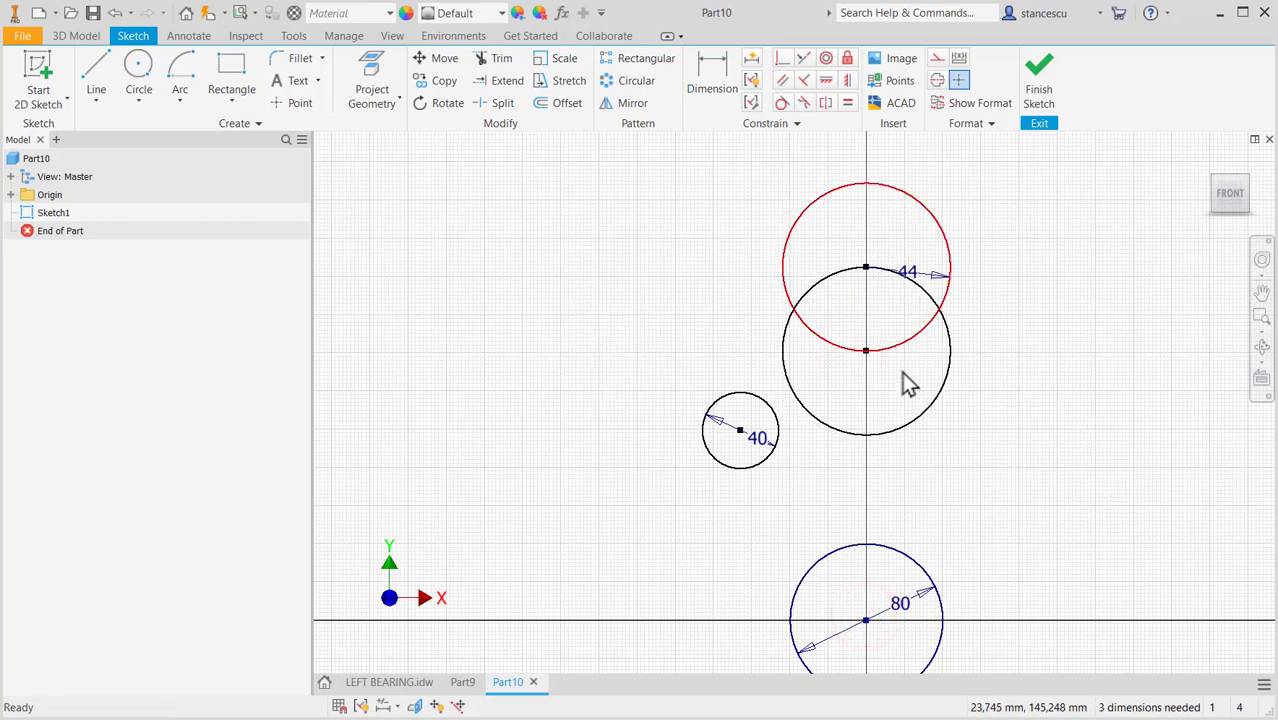
{"action": "left_click_drag", "start_coordinate": [869, 434], "coordinate": [895, 365]}
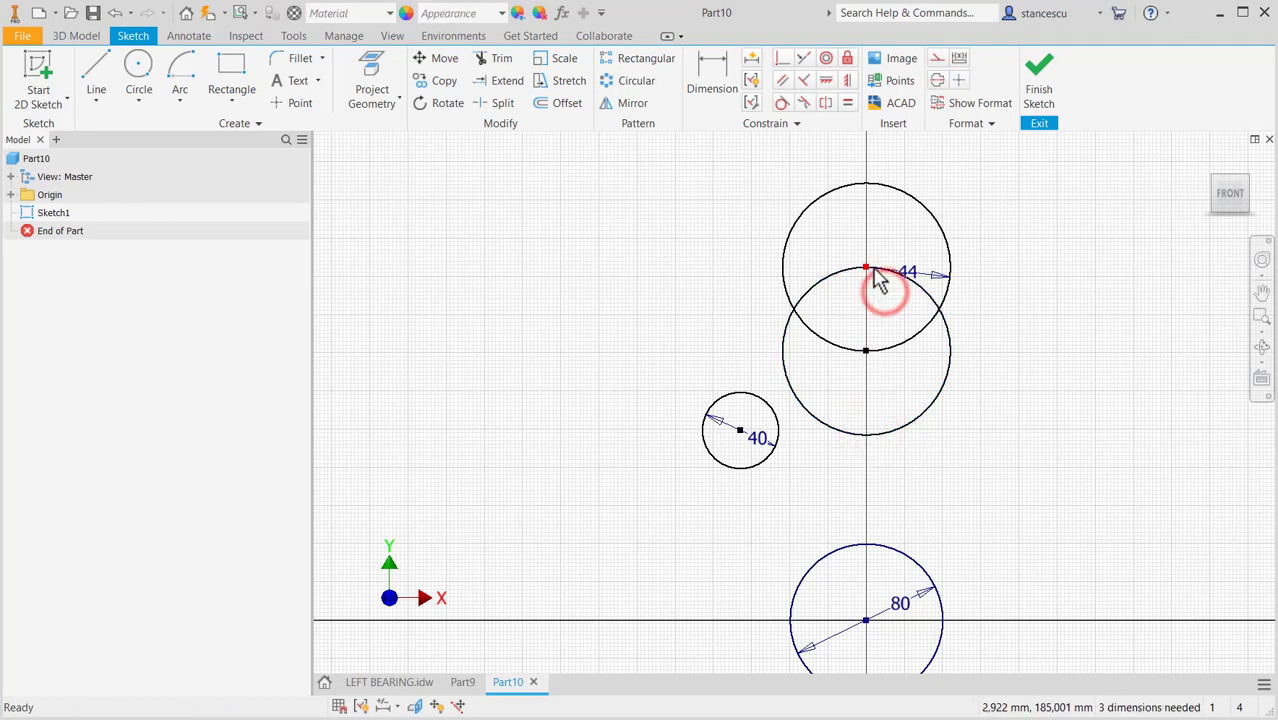
{"action": "left_click_drag", "start_coordinate": [866, 267], "coordinate": [1048, 249]}
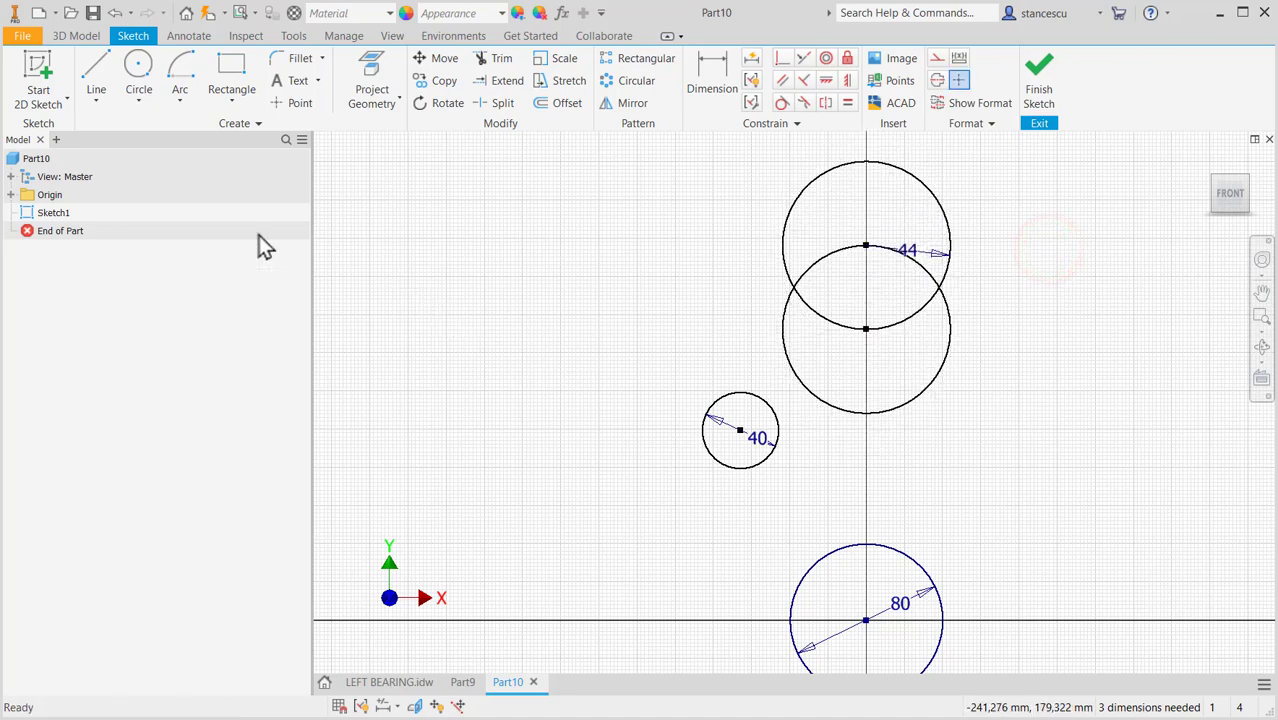
Draw a vertical centreline from the top of the upper R44 circle to the bottom of the 80 mm circle.
{"action": "left_click", "coordinate": [94, 72]}
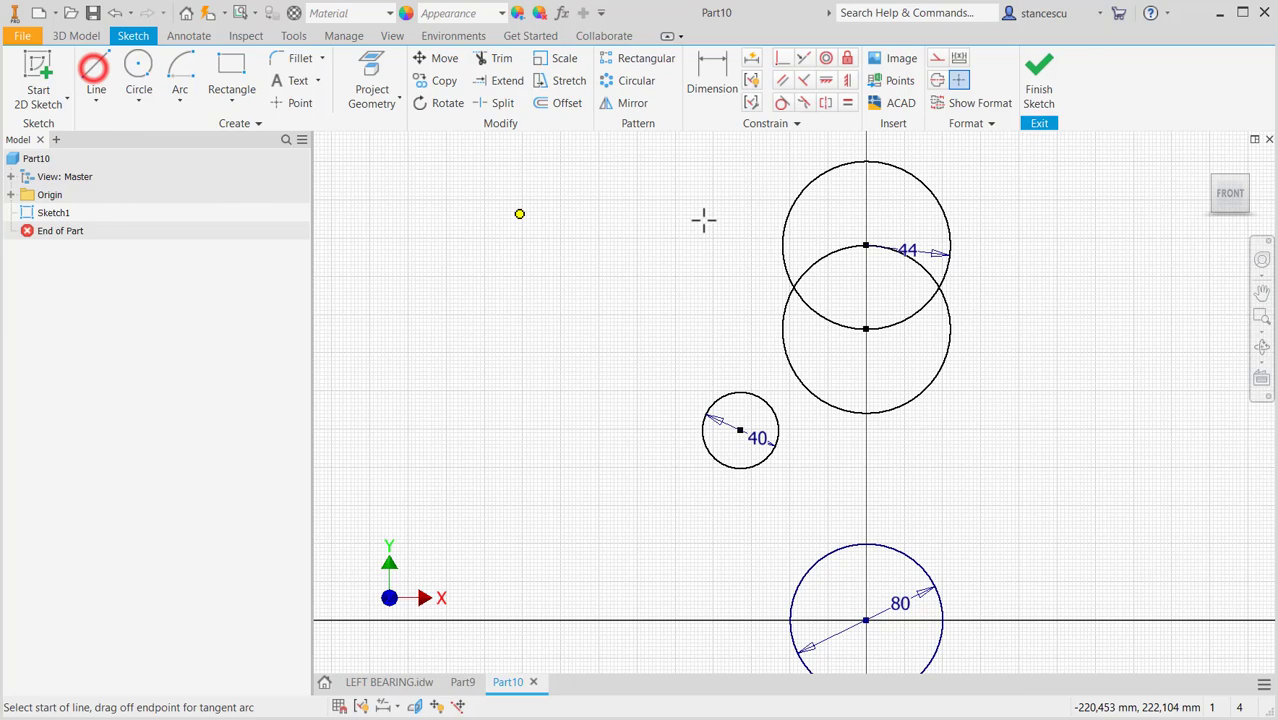
{"action": "left_click", "coordinate": [937, 80]}
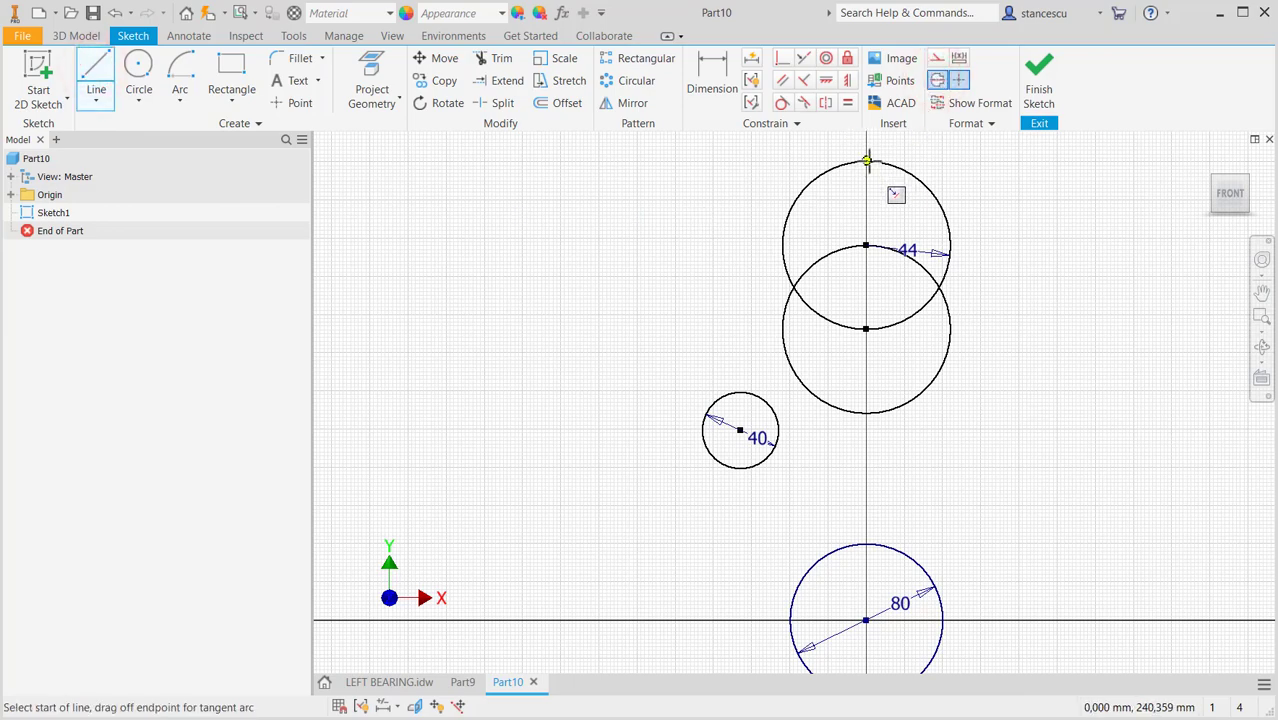
{"action": "left_click", "coordinate": [868, 160]}
{"action": "middle_click_drag", "start_coordinate": [871, 400], "coordinate": [886, 257]}
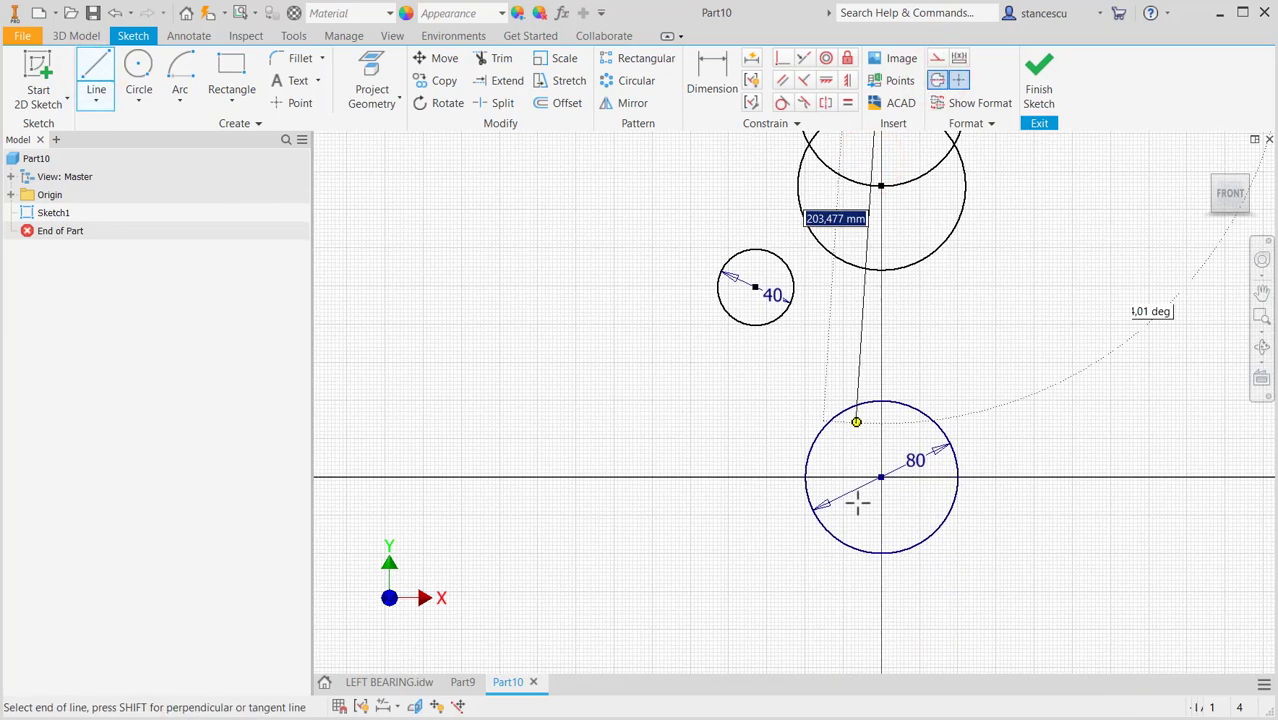
{"action": "left_click", "coordinate": [881, 552]}
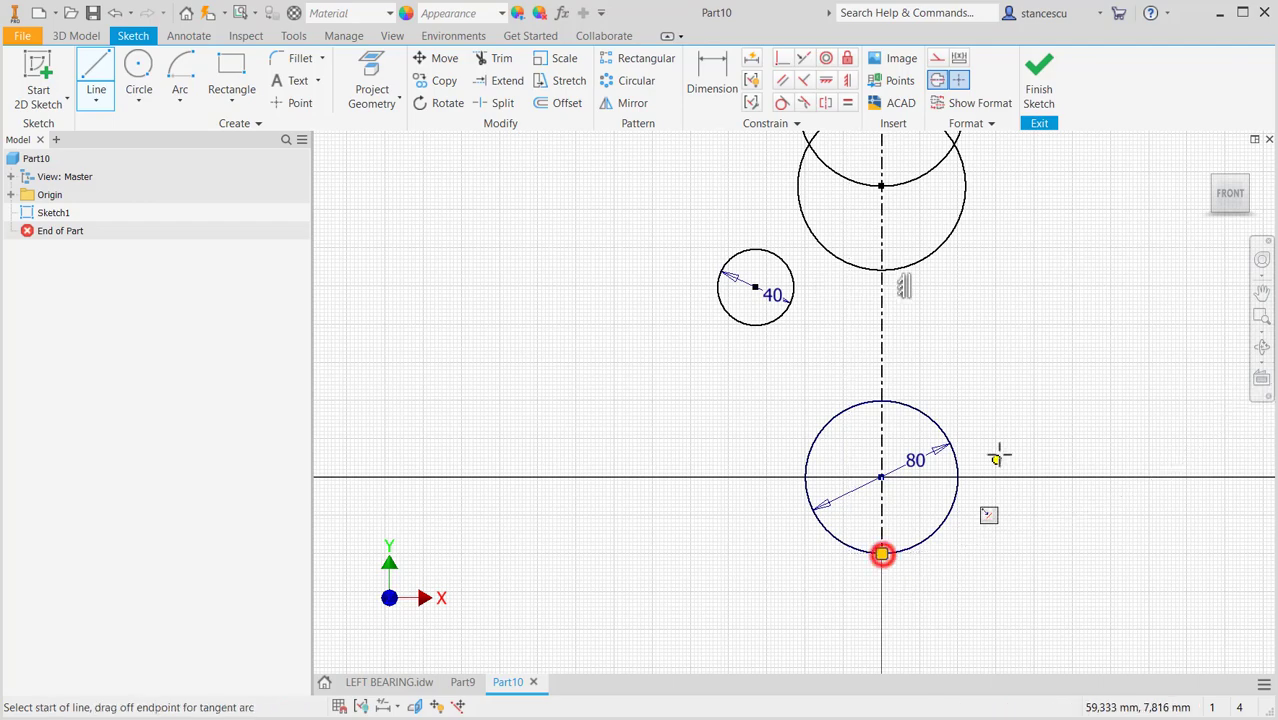
{"action": "scroll", "coordinate": [1064, 337], "scroll_direction": "down", "scroll_amount": 2}
{"action": "middle_click_drag", "start_coordinate": [1005, 380], "coordinate": [940, 412]}
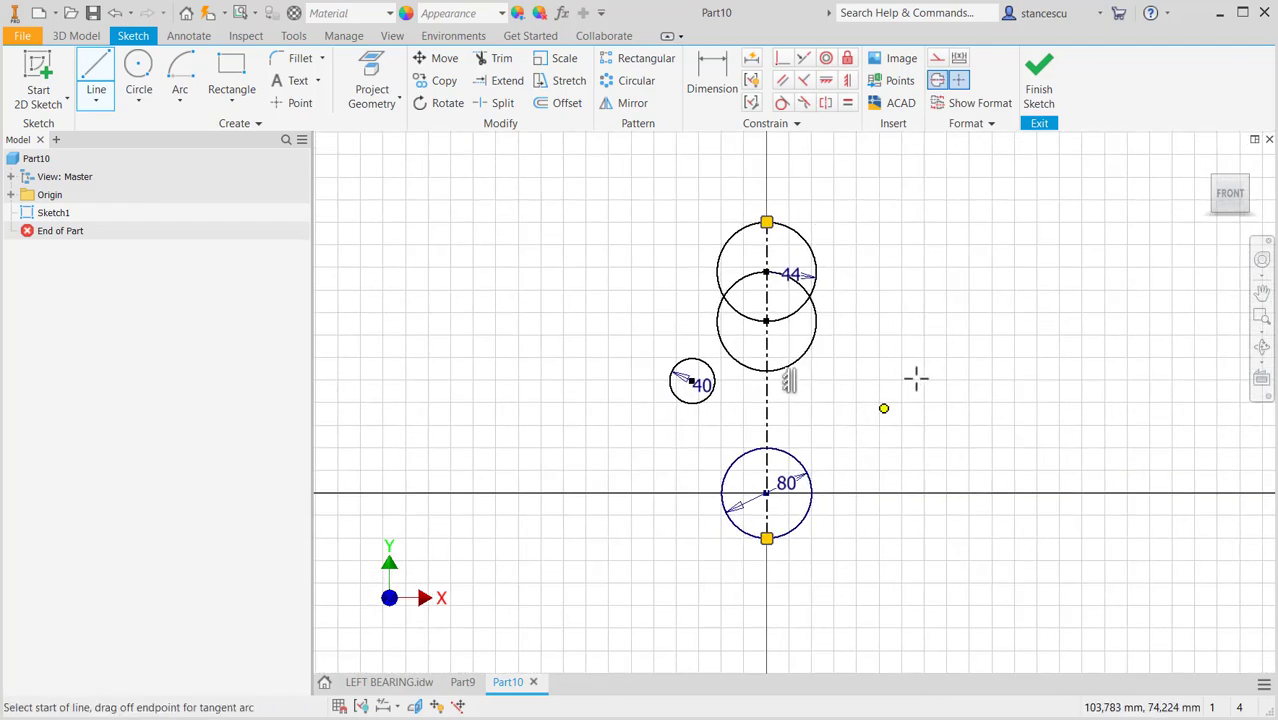
{"action": "key", "text": "Escape"}
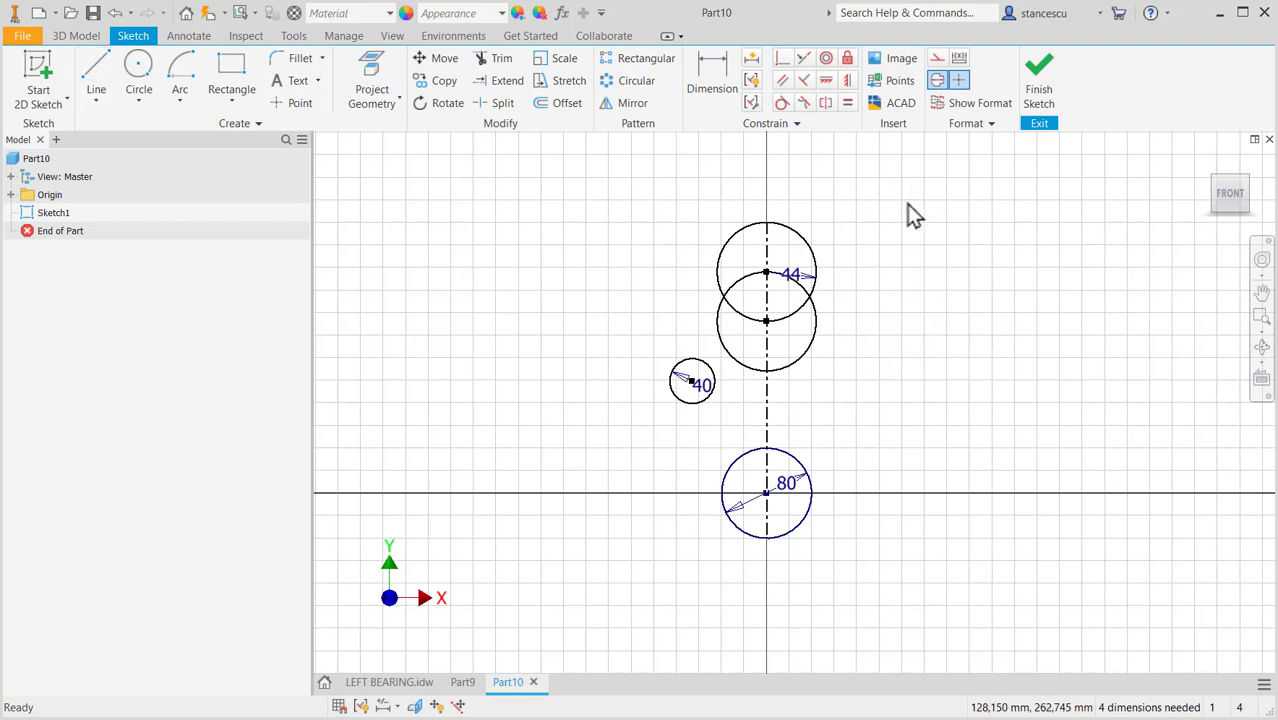
Dimension the vertical distance between the centres of the 80 mm and 40 mm circles as 100 mm.
{"action": "left_click", "coordinate": [715, 90]}
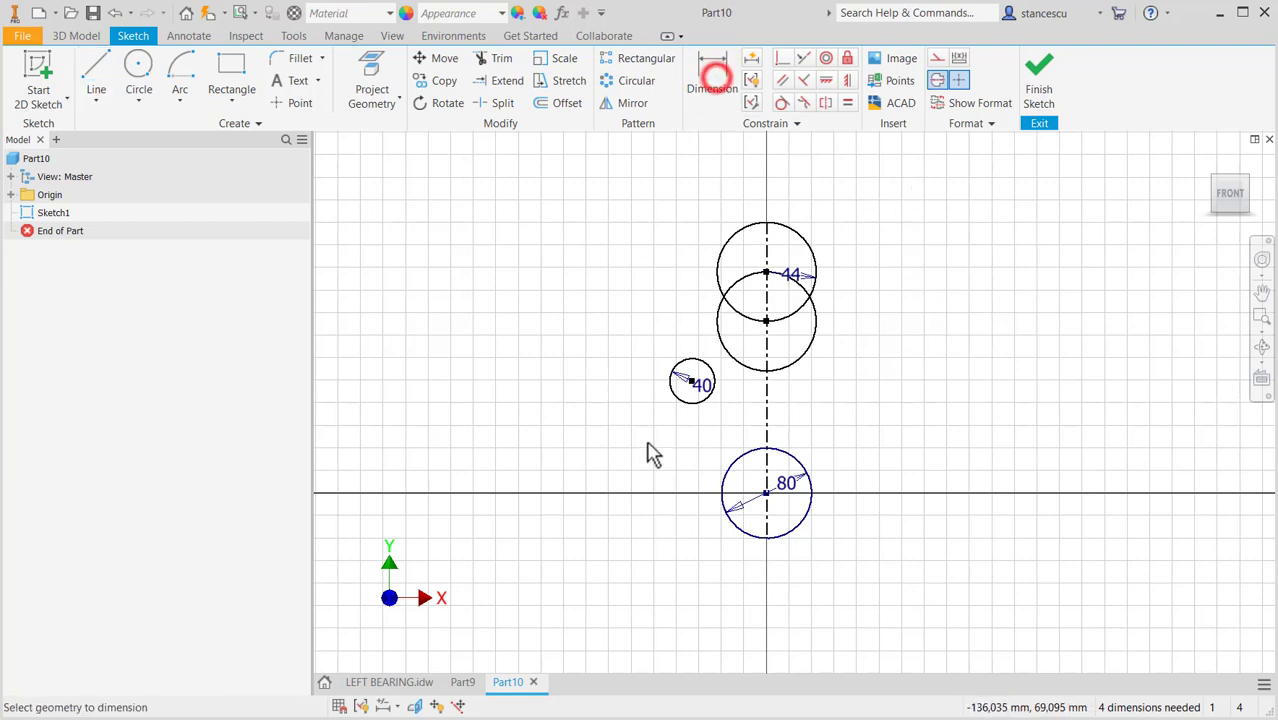
{"action": "left_click", "coordinate": [737, 468]}
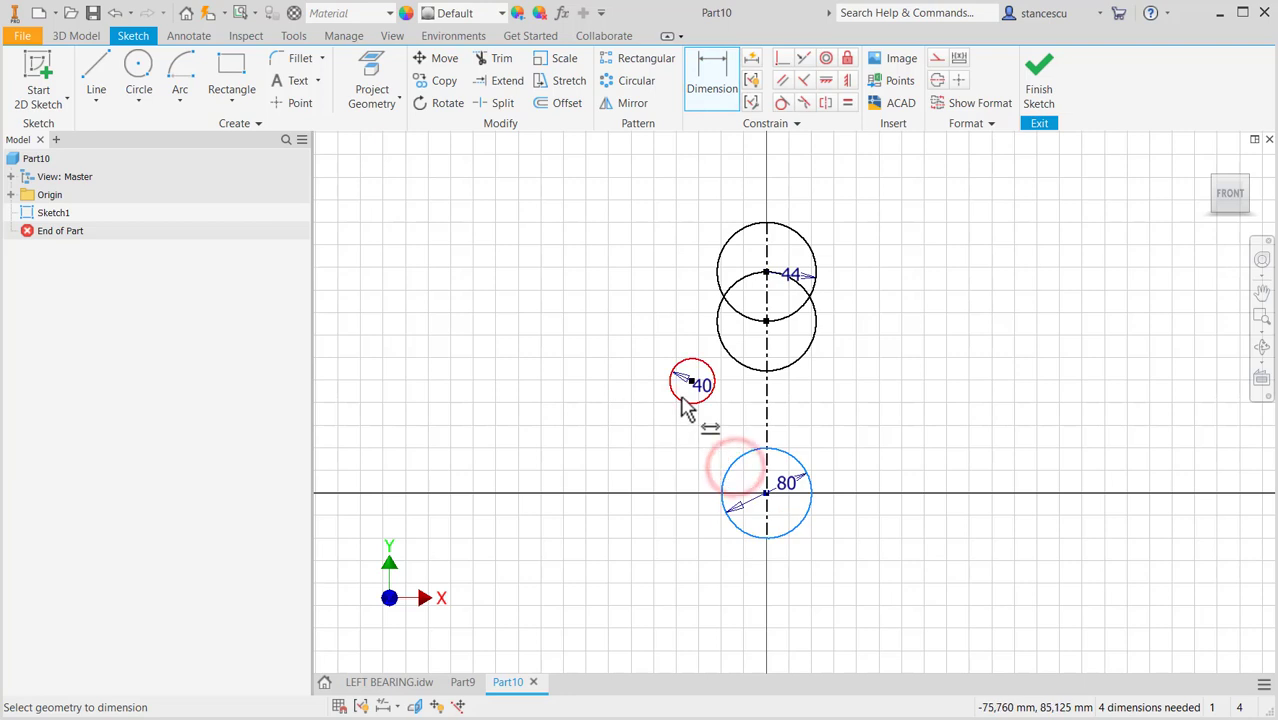
{"action": "left_click", "coordinate": [680, 397]}
{"action": "left_click", "coordinate": [605, 420]}
{"action": "type", "text": "1"}
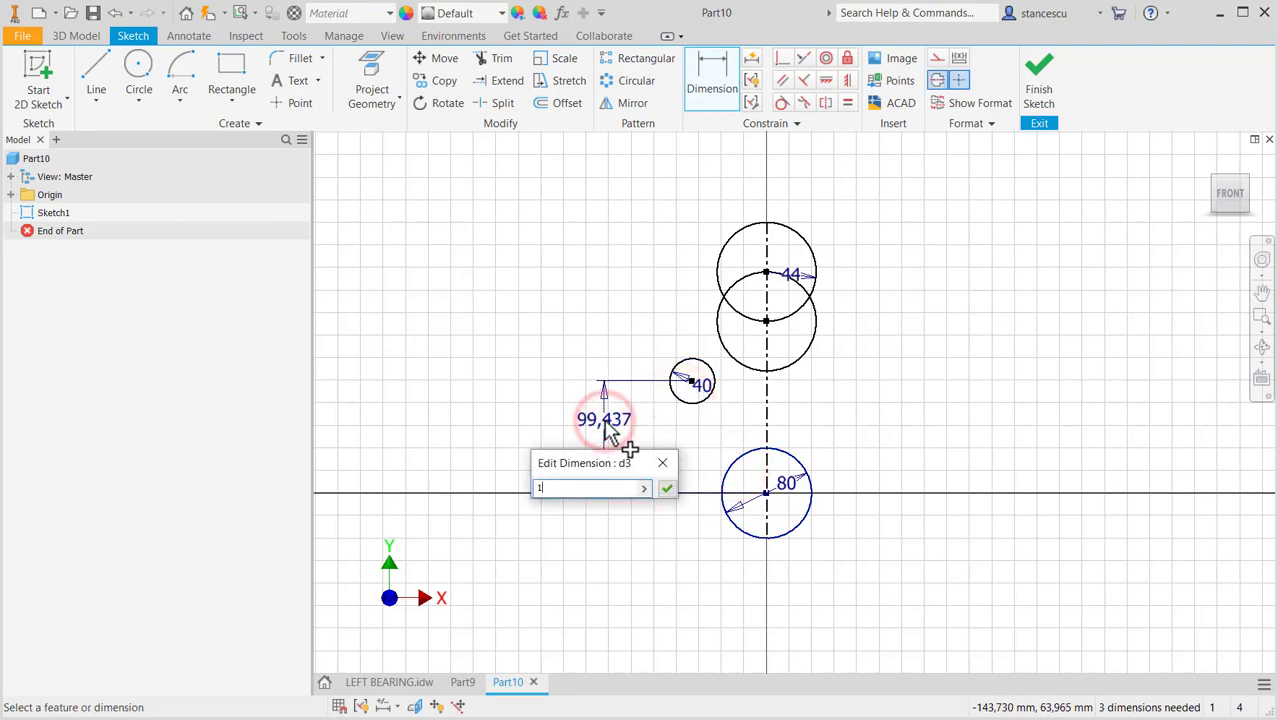
{"action": "type", "text": "00"}
{"action": "key", "text": "Return"}
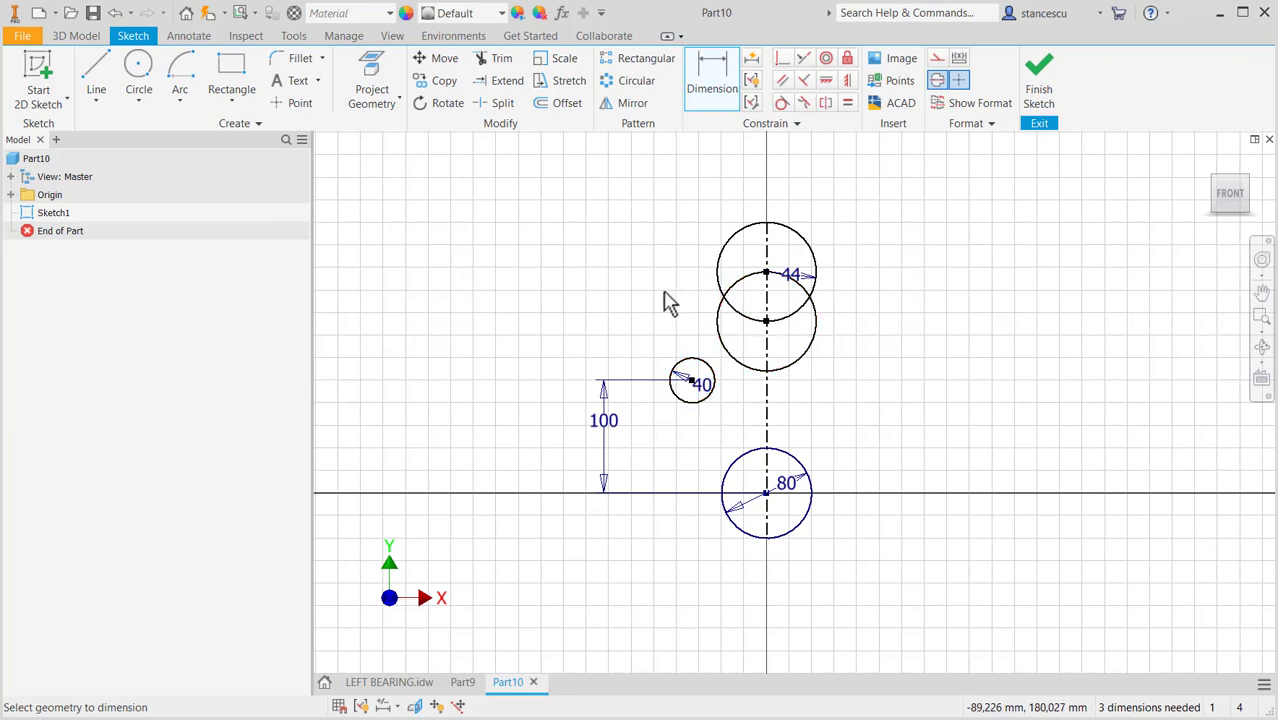
Add a diametric dimension of 150 mm from the 40 mm circle's centre about the centreline.
{"action": "left_click", "coordinate": [712, 383]}
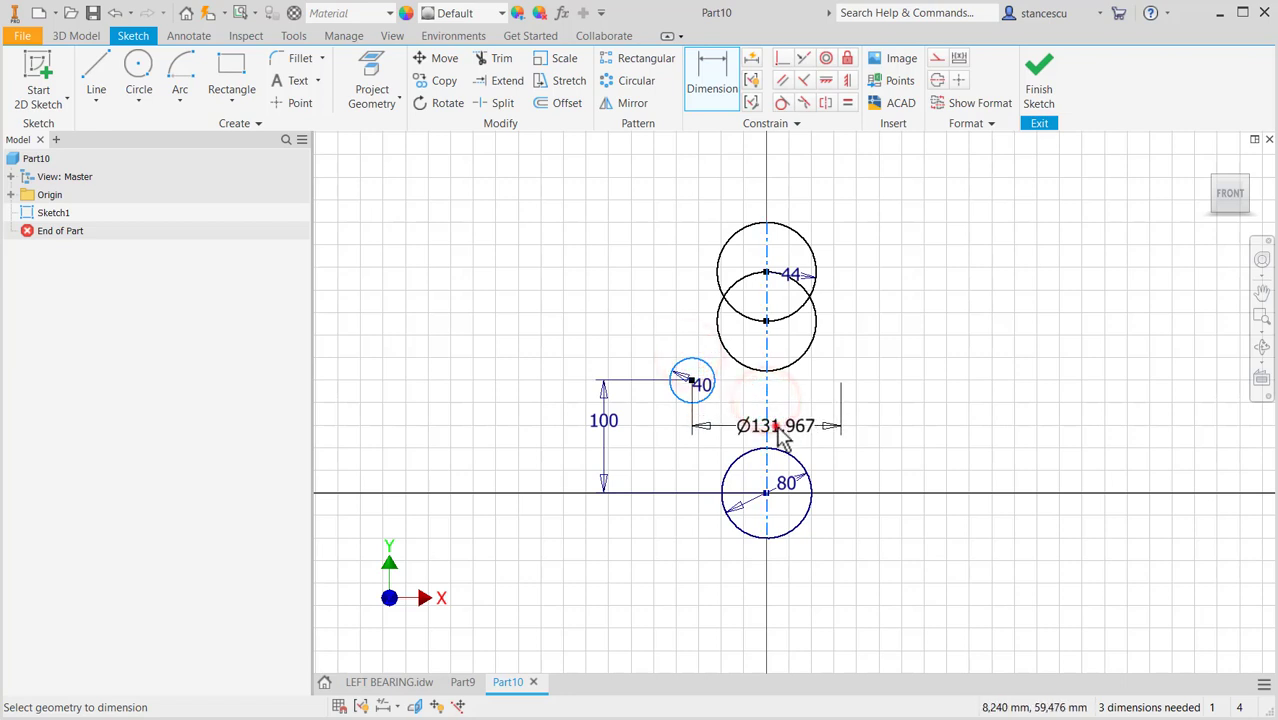
{"action": "left_click", "coordinate": [775, 426]}
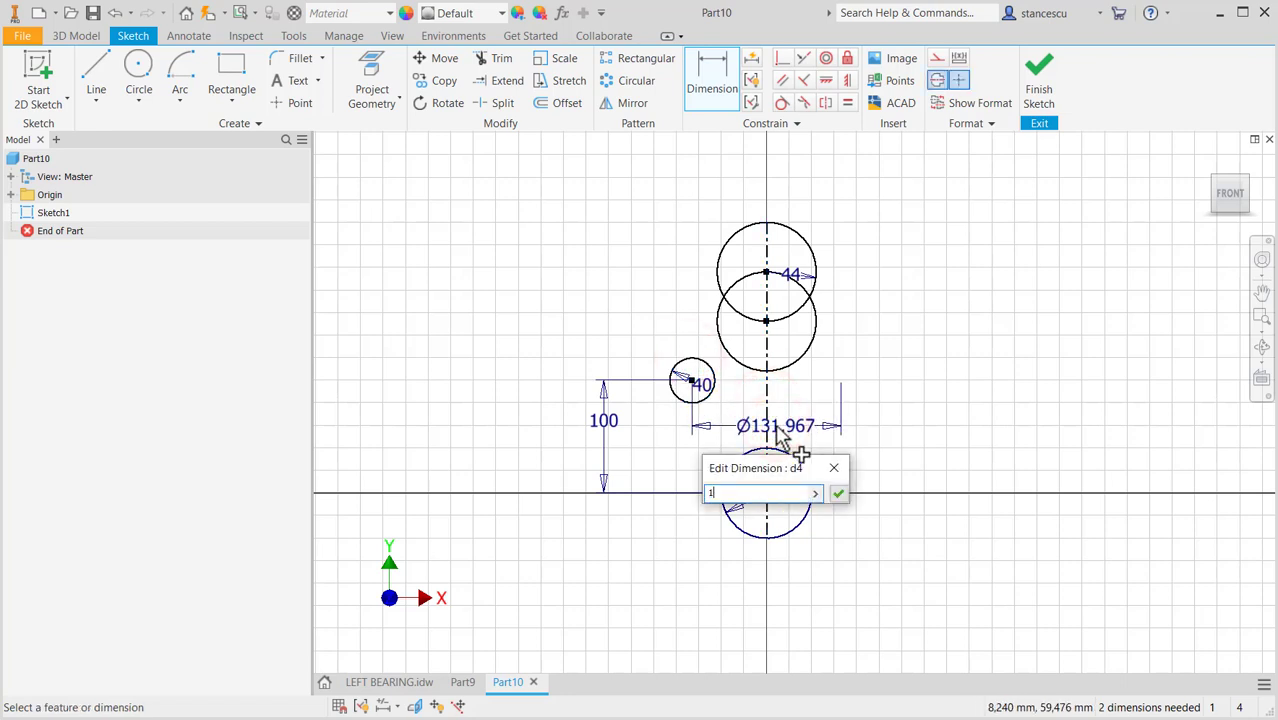
{"action": "key", "text": "Return"}
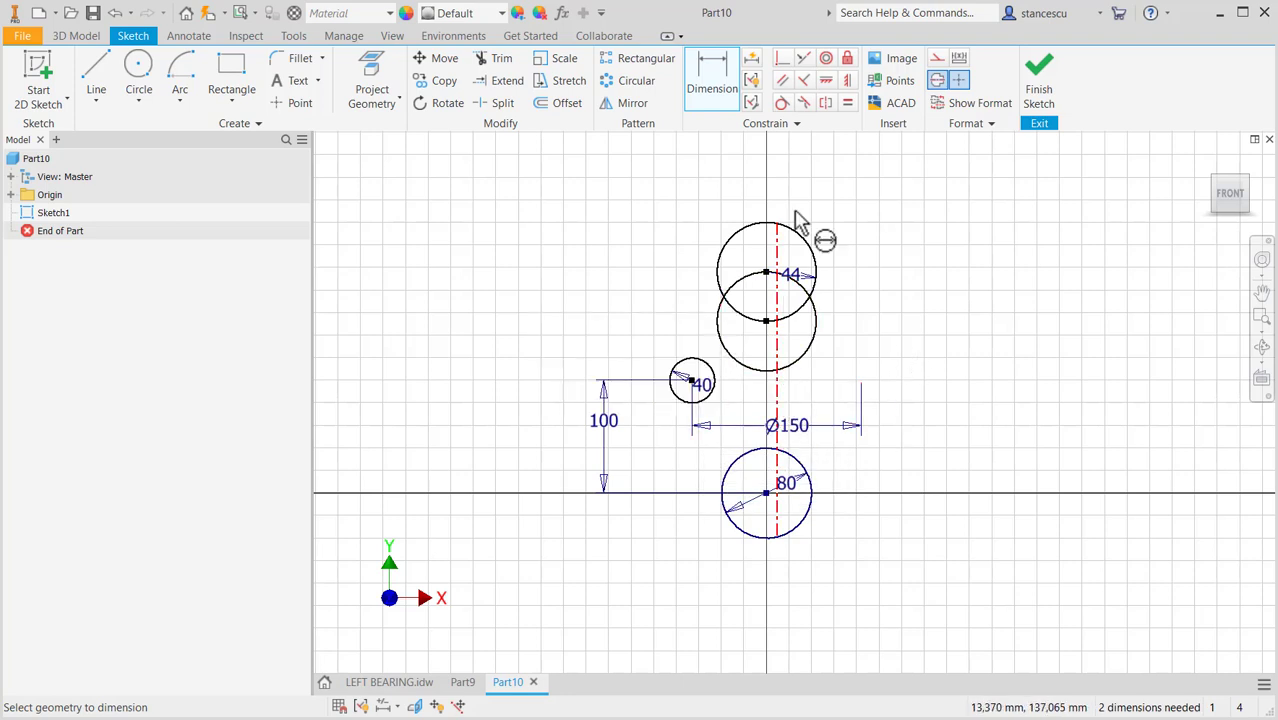
Make the centreline coincident with the sketch origin at the centre of the 80 mm circle.
{"action": "left_click", "coordinate": [780, 57]}
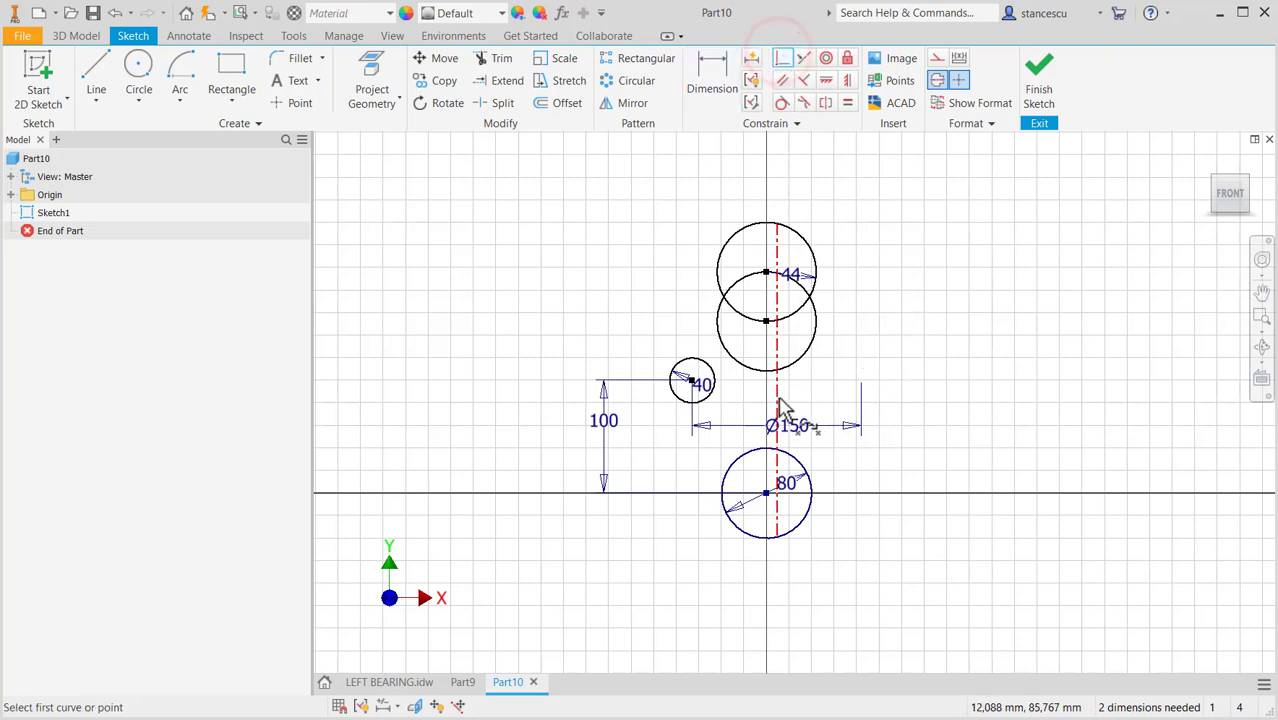
{"action": "left_click", "coordinate": [777, 397]}
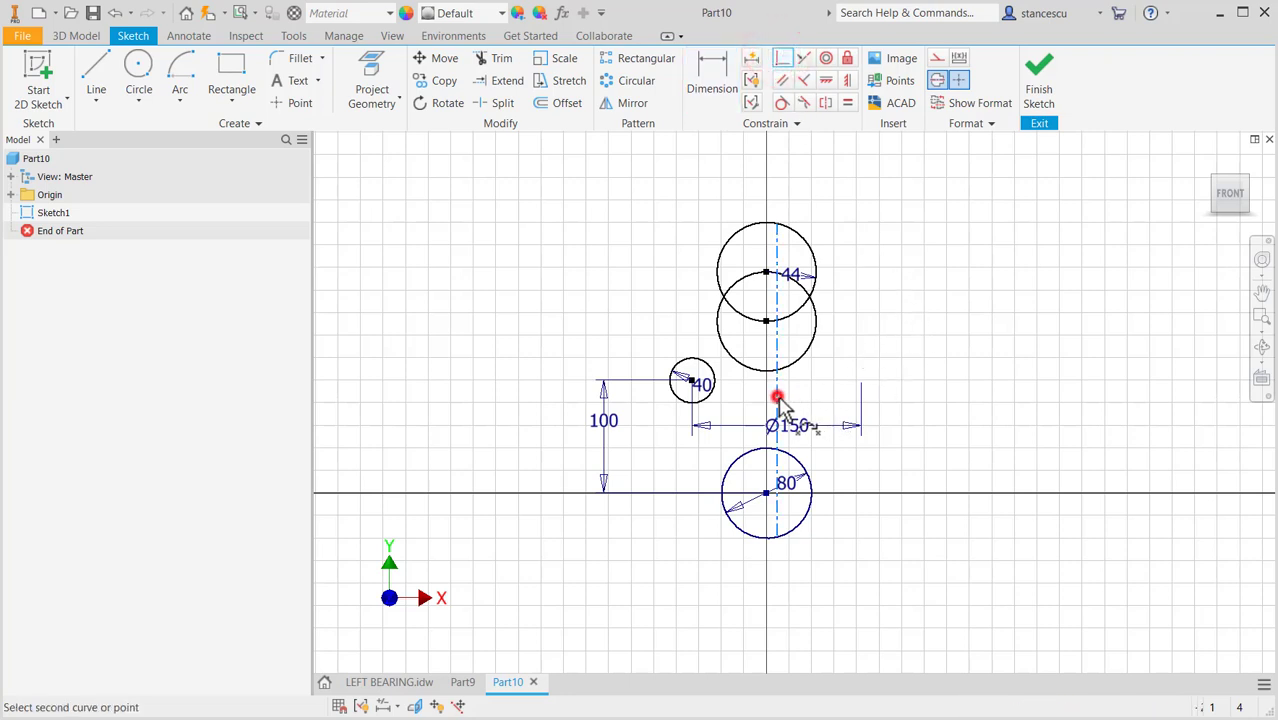
{"action": "left_click", "coordinate": [767, 496]}
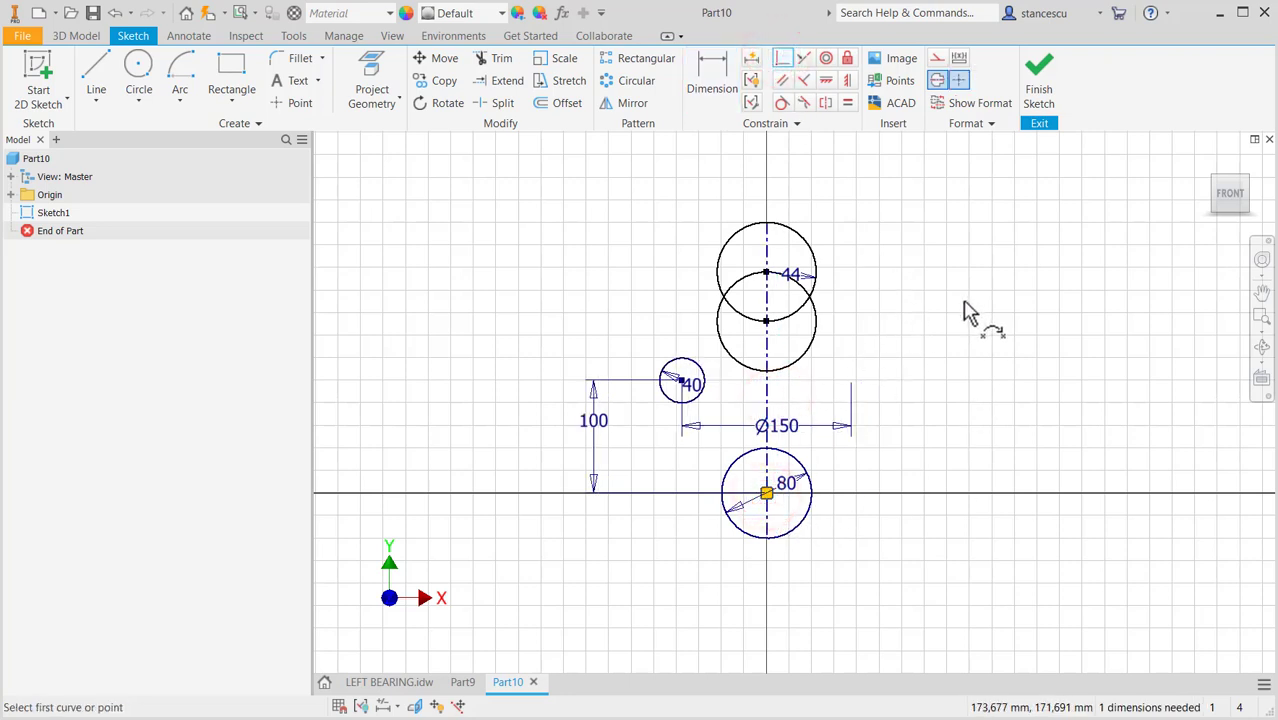
{"action": "key", "text": "Escape"}
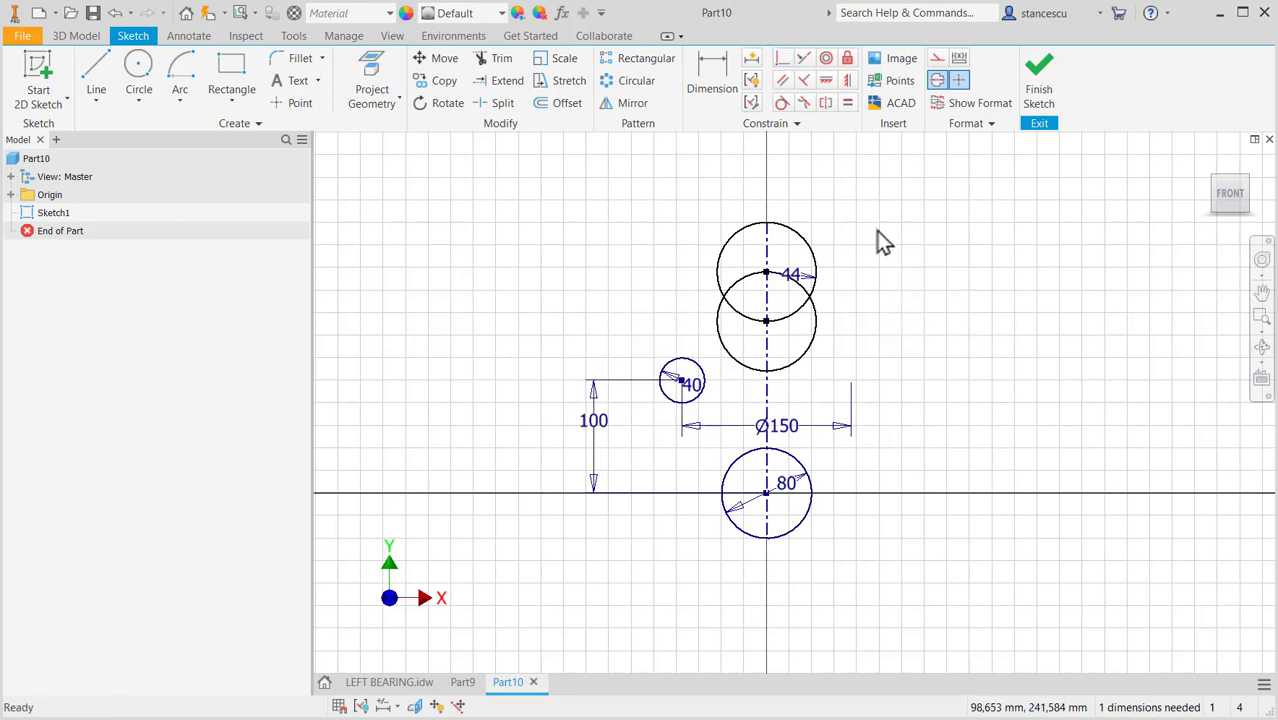
Consult the LEFT BEARING.idw drawing and draw the 19.7 mm radius circle in the overlap of the R44 circles, centred left of the centreline.
{"action": "scroll", "coordinate": [700, 245], "scroll_direction": "down", "scroll_amount": 3}
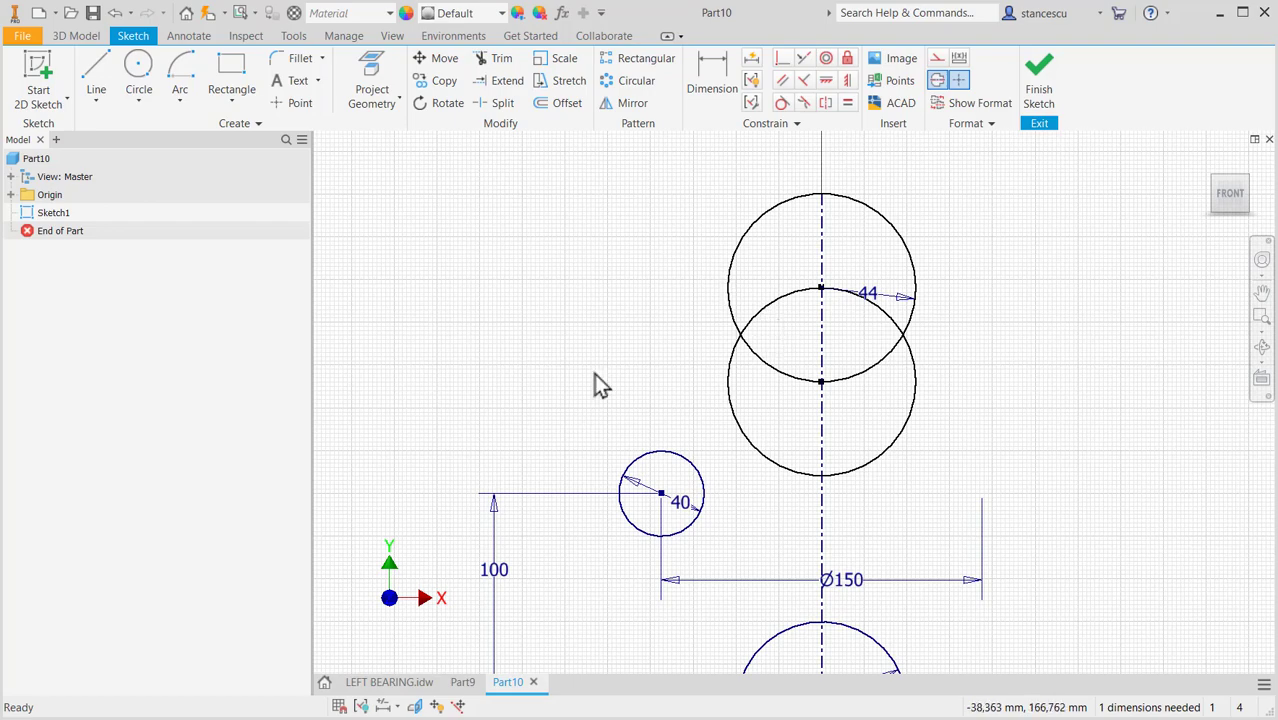
{"action": "left_click", "coordinate": [392, 682]}
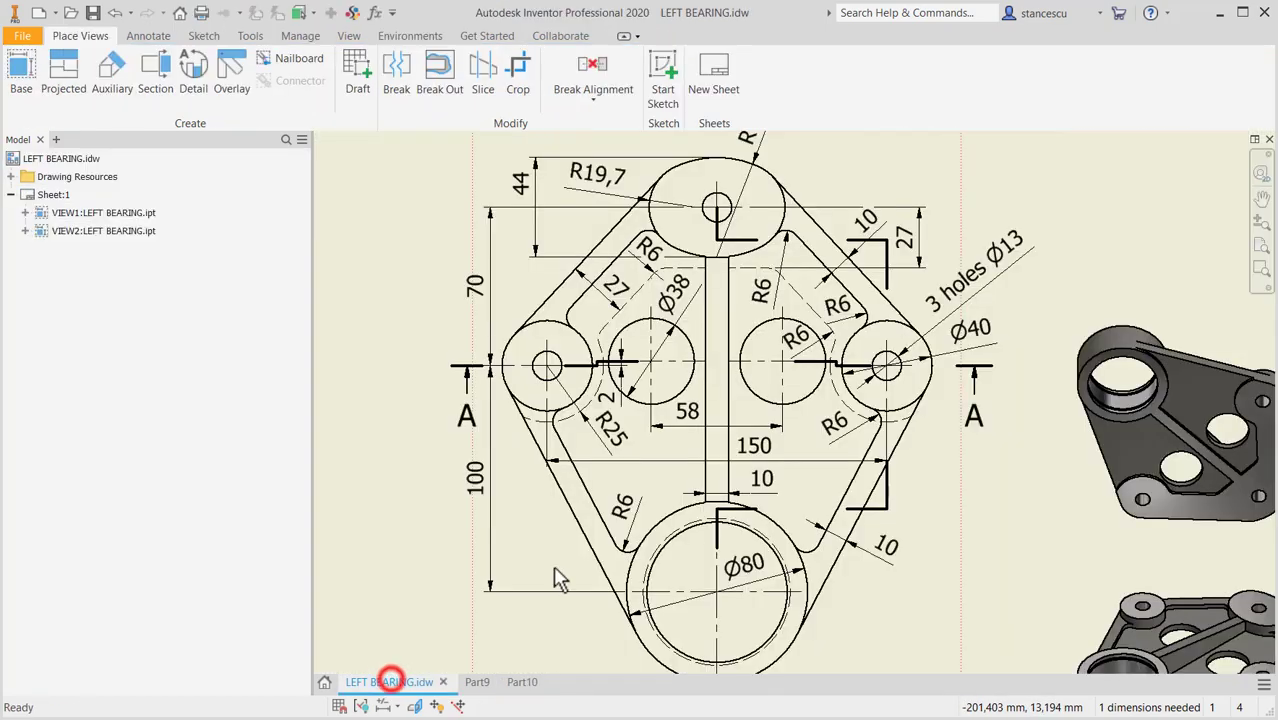
{"action": "left_click", "coordinate": [598, 191]}
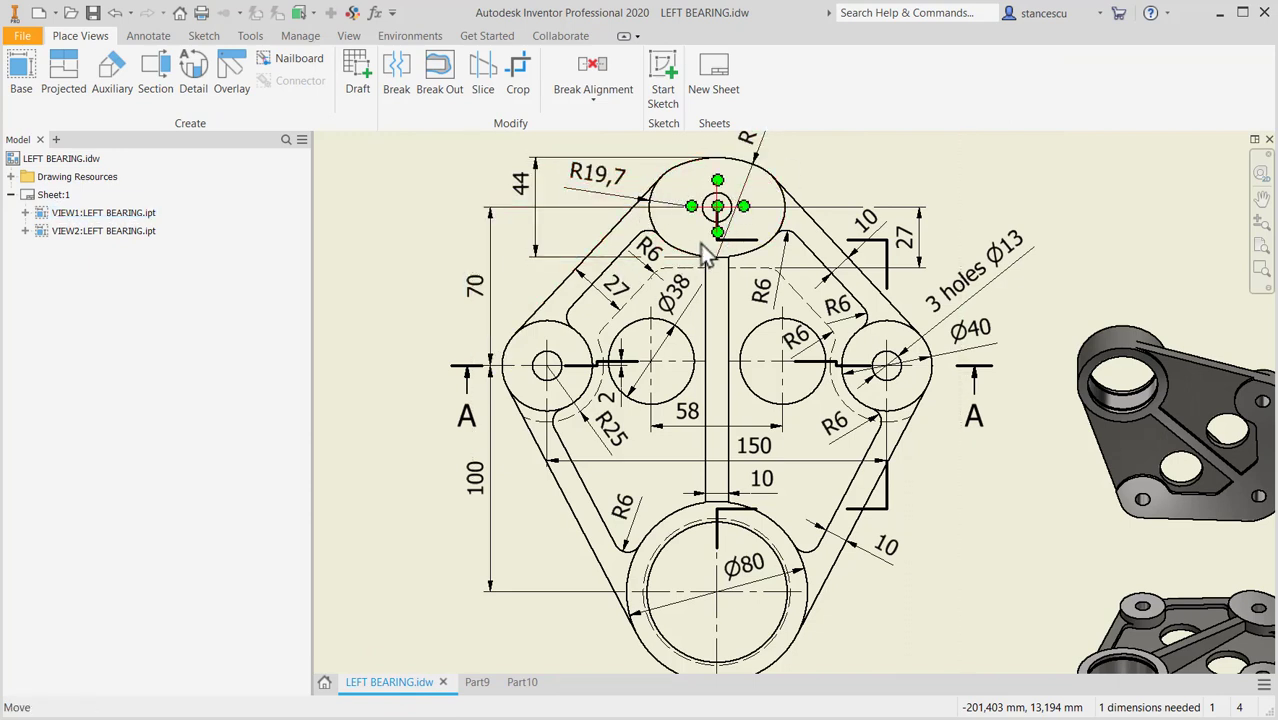
{"action": "left_click", "coordinate": [521, 684]}
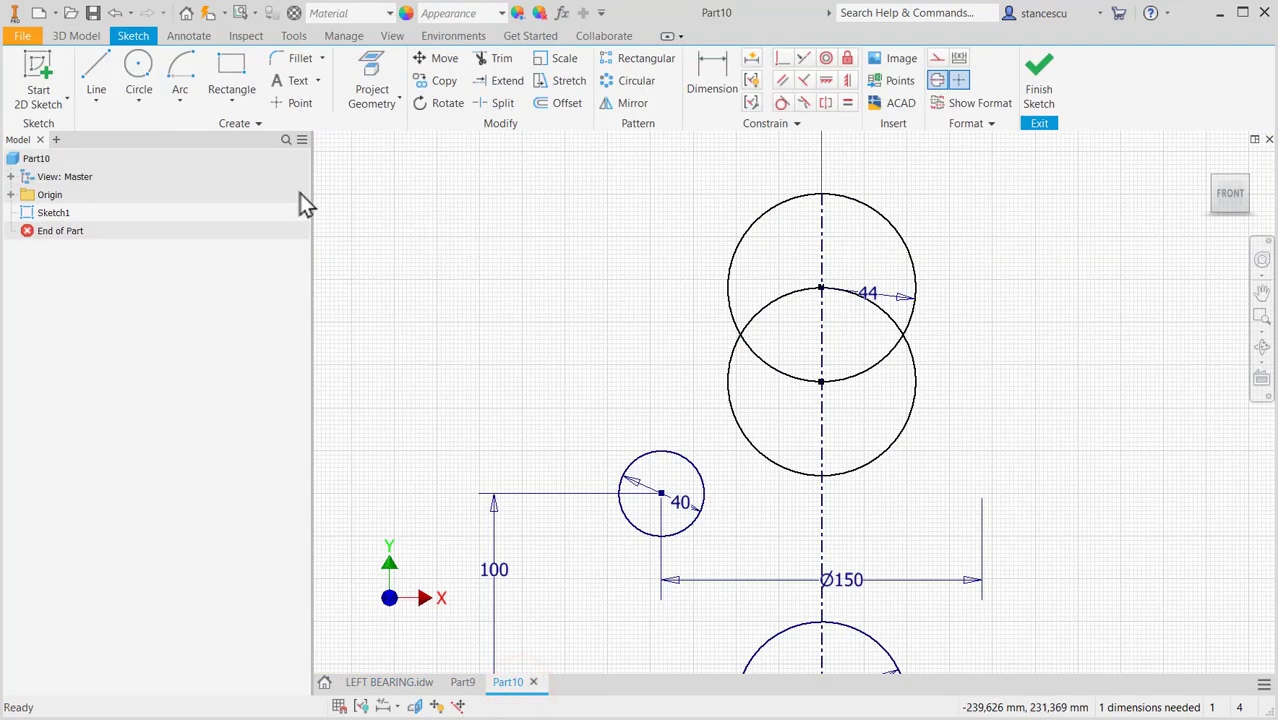
{"action": "left_click", "coordinate": [138, 66]}
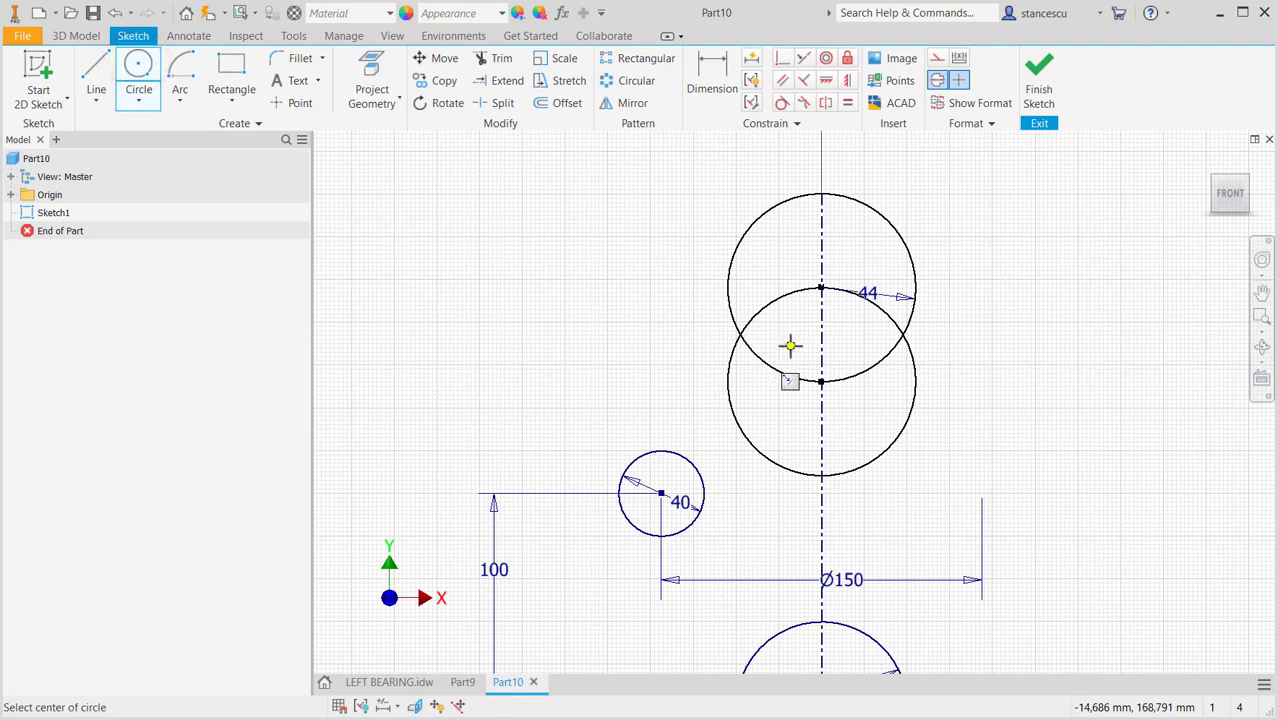
{"action": "scroll", "coordinate": [790, 345], "scroll_direction": "down", "scroll_amount": 5}
{"action": "left_click", "coordinate": [816, 320]}
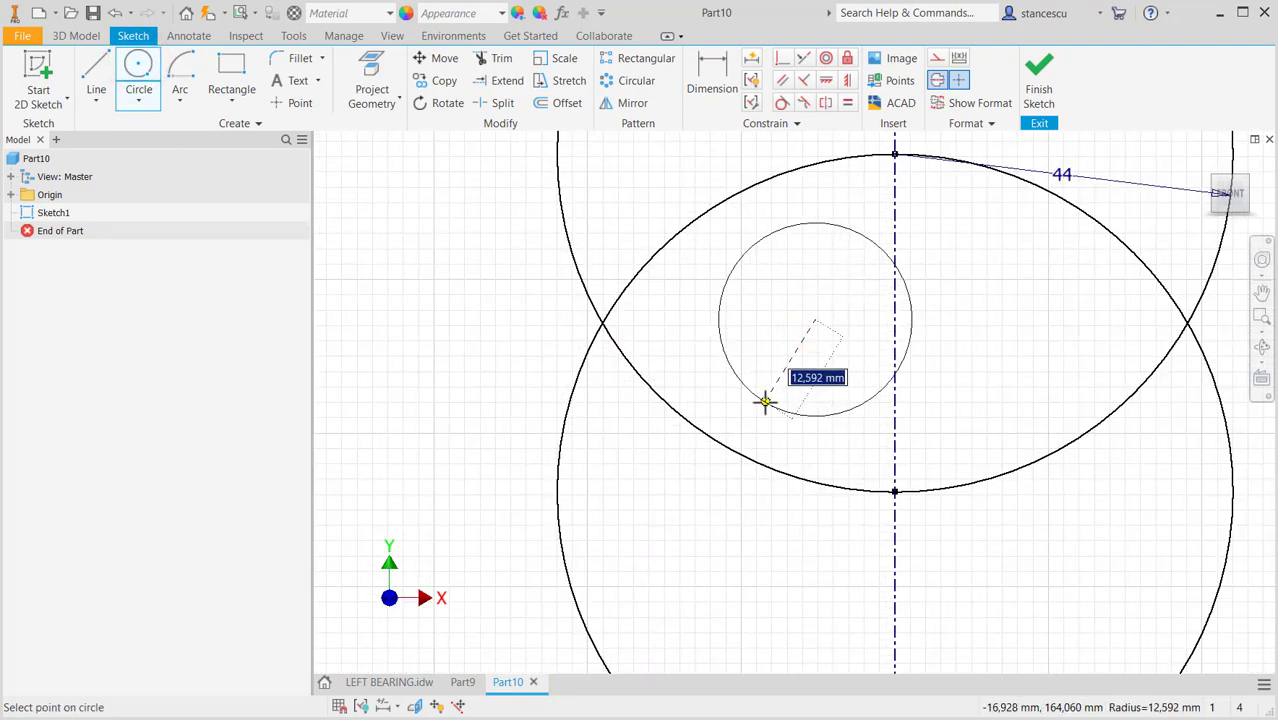
{"action": "type", "text": "19."}
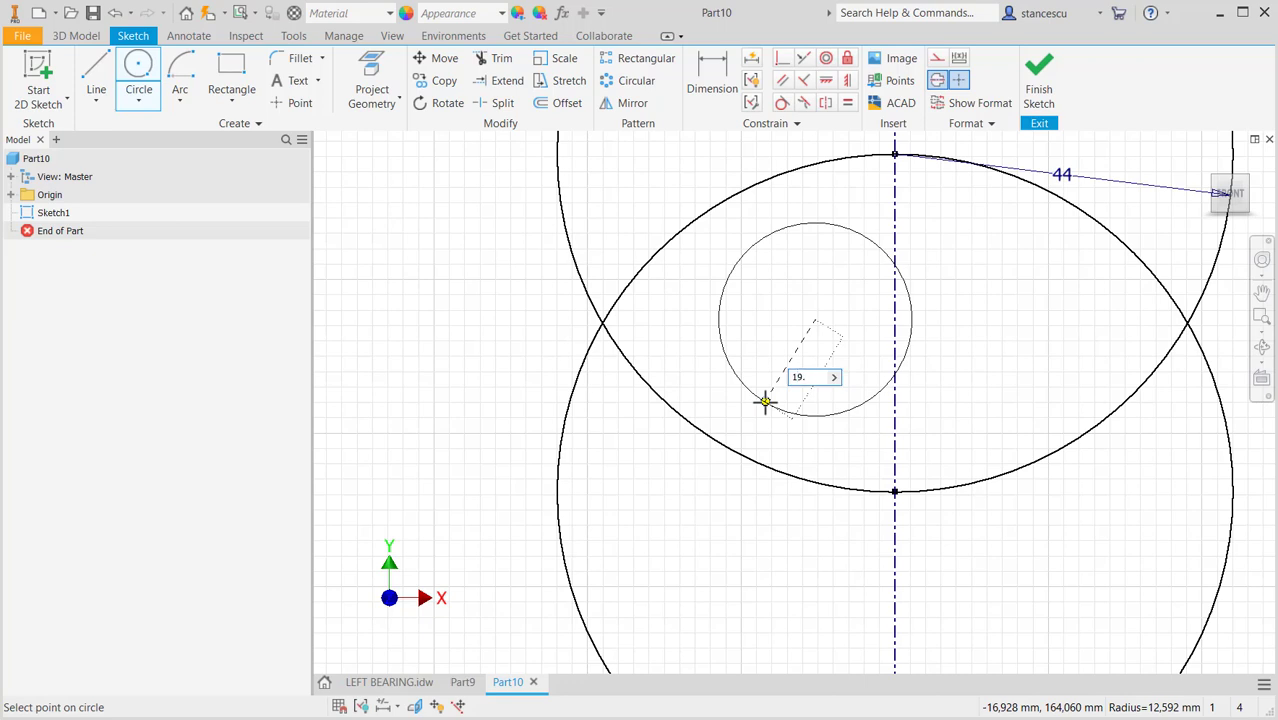
{"action": "type", "text": "7"}
{"action": "key", "text": "Return"}
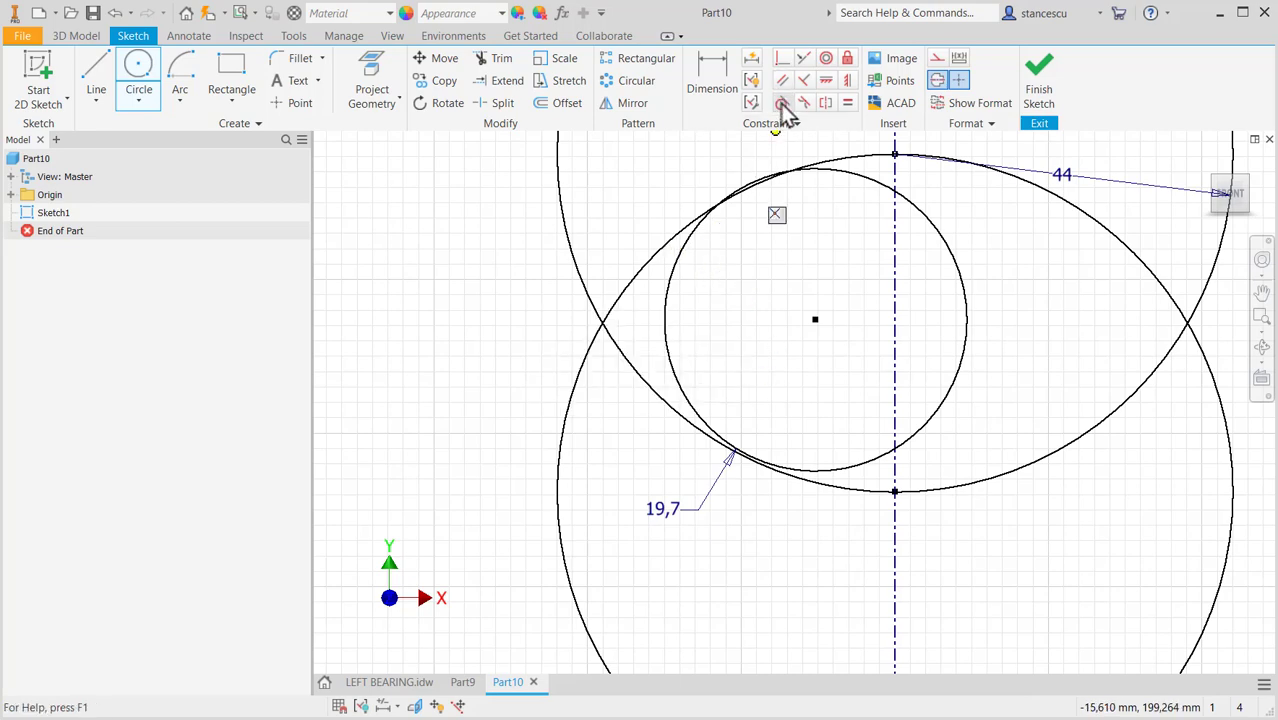
Constrain the R19.7 circle tangent to both the lower and the upper R44 circles.
{"action": "left_click", "coordinate": [782, 103]}
{"action": "left_click", "coordinate": [840, 170]}
{"action": "left_click", "coordinate": [842, 165]}
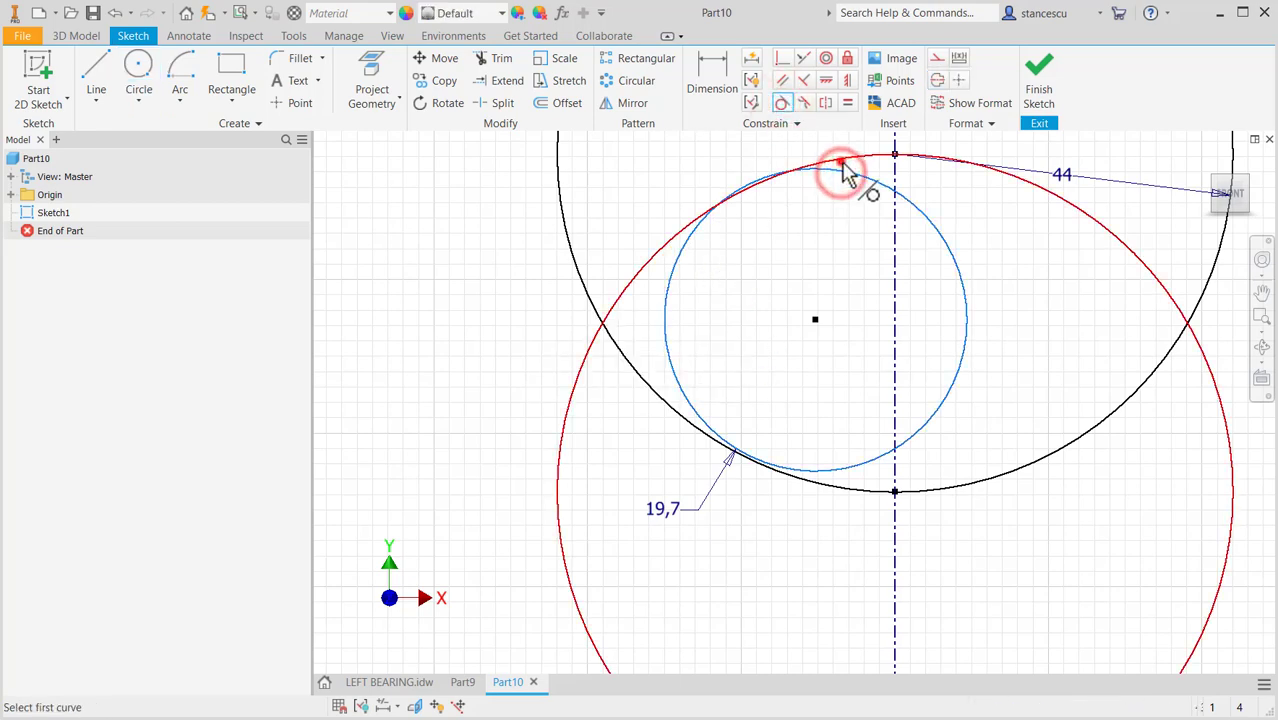
{"action": "left_click", "coordinate": [847, 471]}
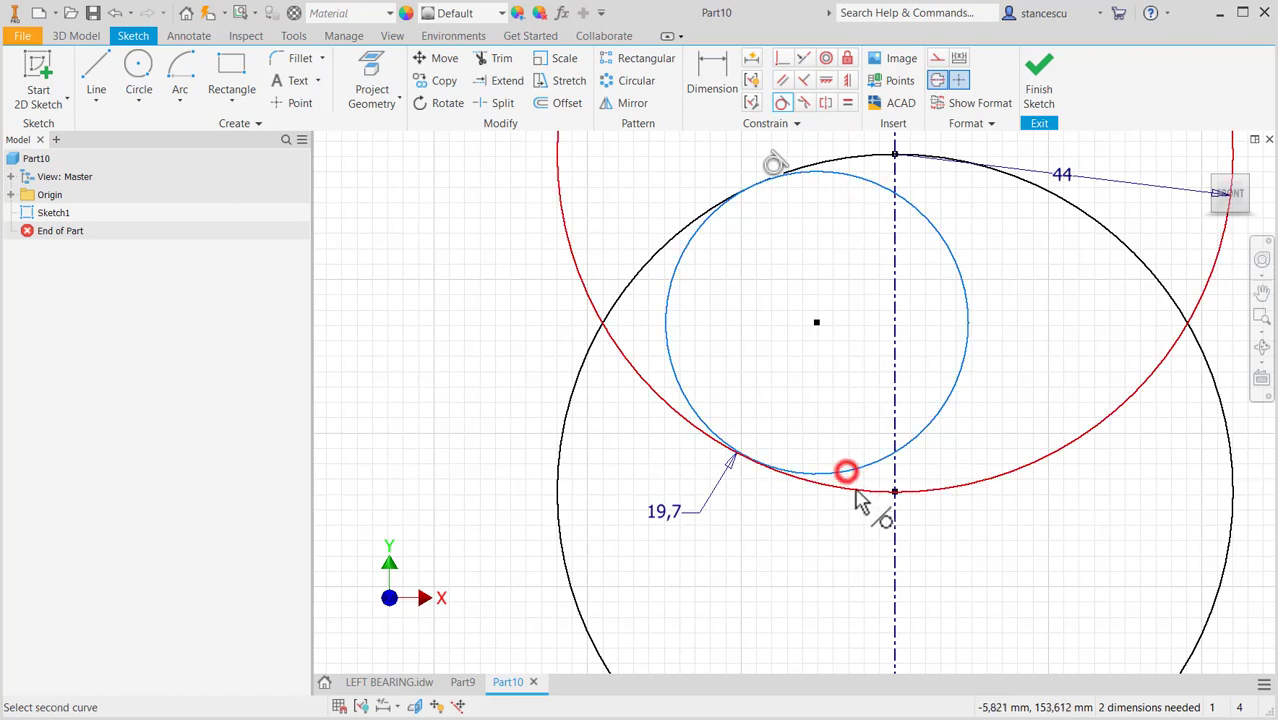
{"action": "left_click", "coordinate": [855, 490]}
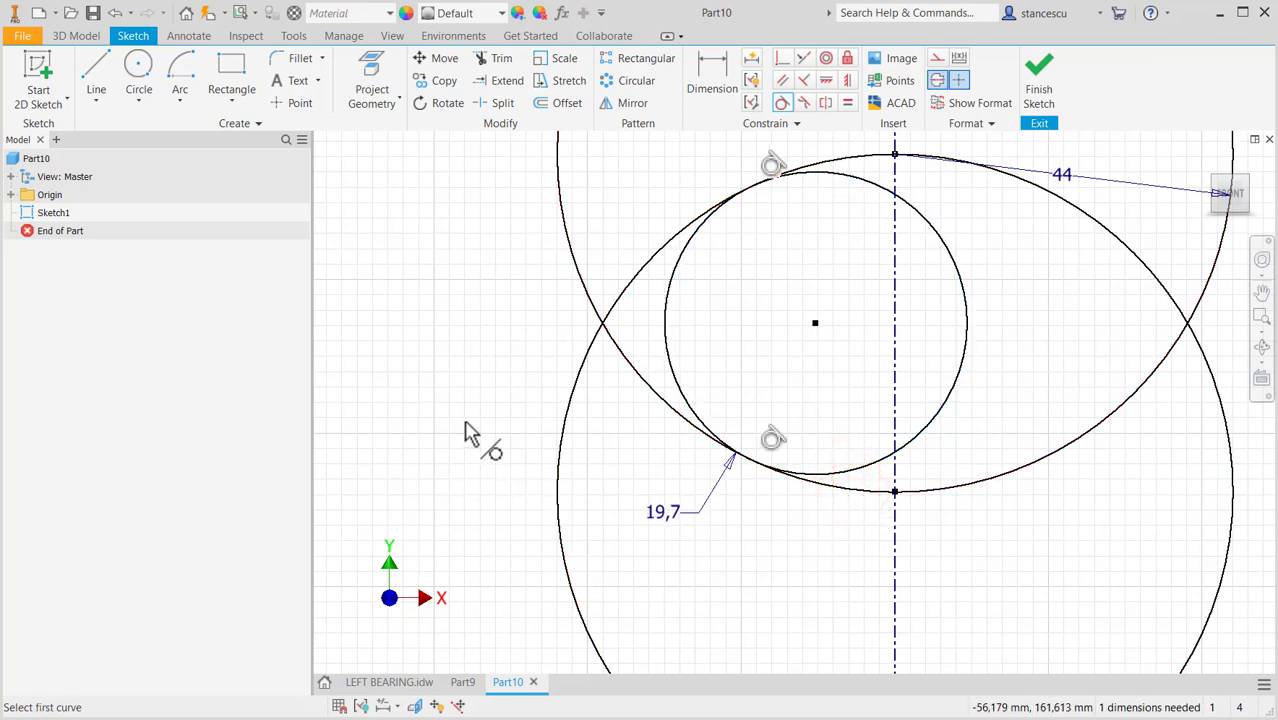
Add a vertical dimension of 70 mm between the centres of the R19.7 circle and the 40 mm circle.
{"action": "scroll", "coordinate": [470, 433], "scroll_direction": "up", "scroll_amount": 3}
{"action": "mouse_move", "coordinate": [470, 433]}
{"action": "middle_mouse_down"}
{"action": "mouse_move", "coordinate": [513, 393]}
{"action": "mouse_move", "coordinate": [506, 405]}
{"action": "middle_mouse_up"}
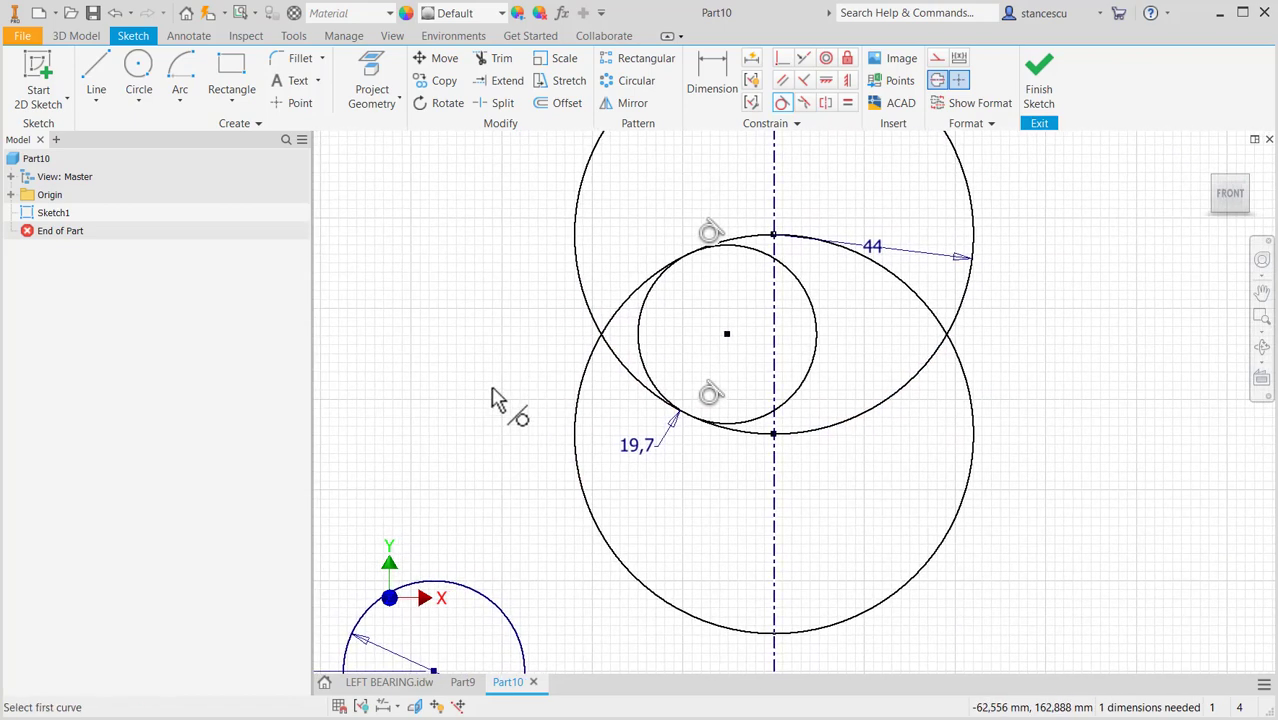
{"action": "key", "text": "Escape"}
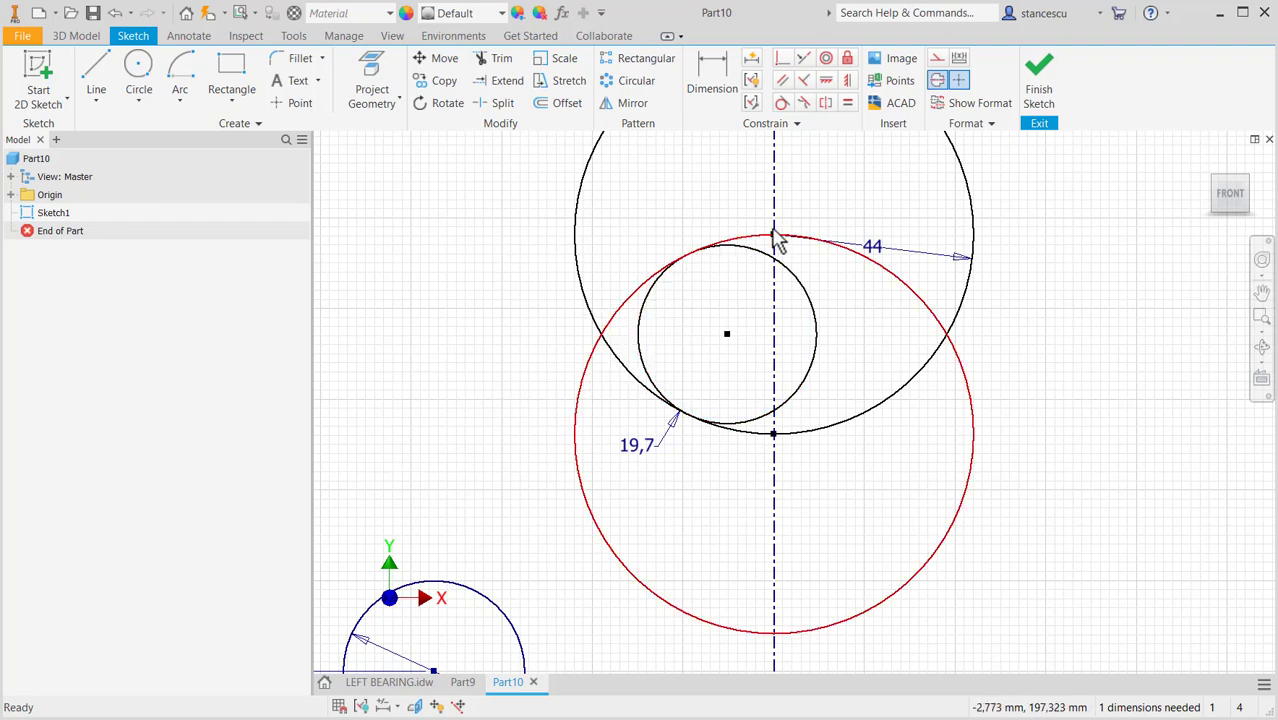
{"action": "scroll", "coordinate": [747, 334], "scroll_direction": "up", "scroll_amount": 2}
{"action": "middle_click_drag", "start_coordinate": [960, 404], "coordinate": [981, 362]}
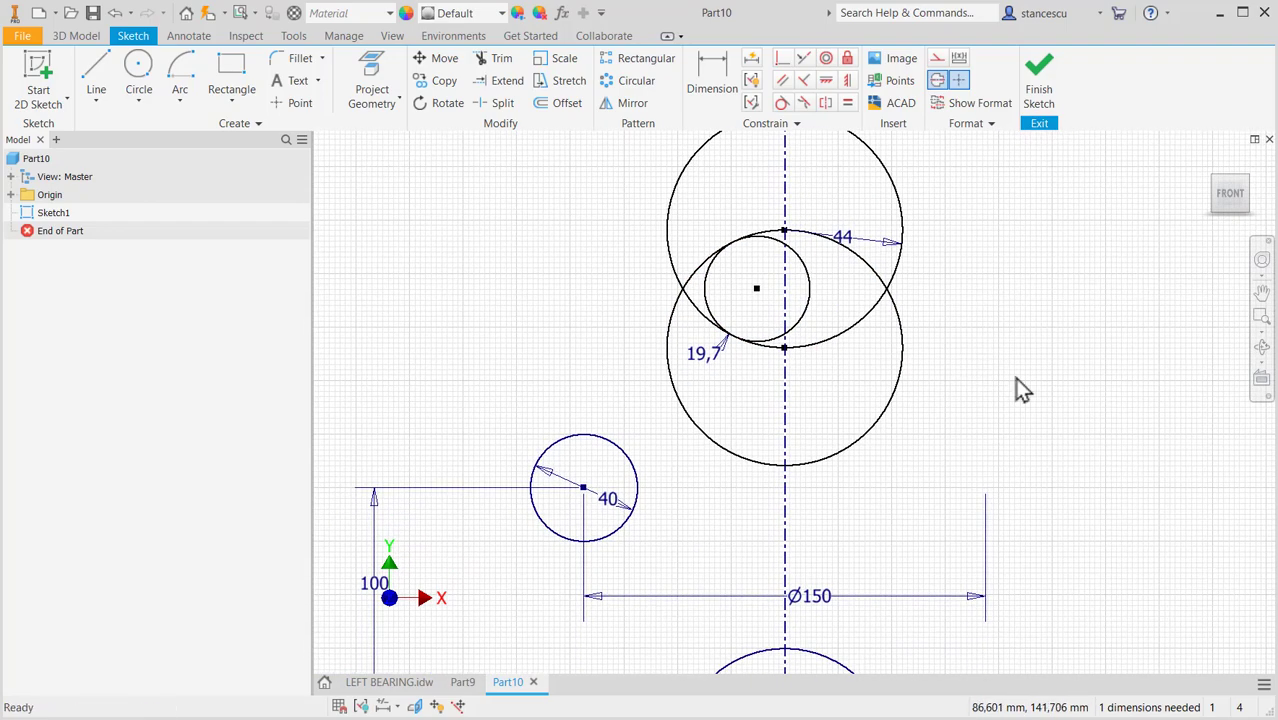
{"action": "scroll", "coordinate": [1017, 378], "scroll_direction": "up", "scroll_amount": 2}
{"action": "key", "text": "d"}
{"action": "left_click", "coordinate": [863, 325]}
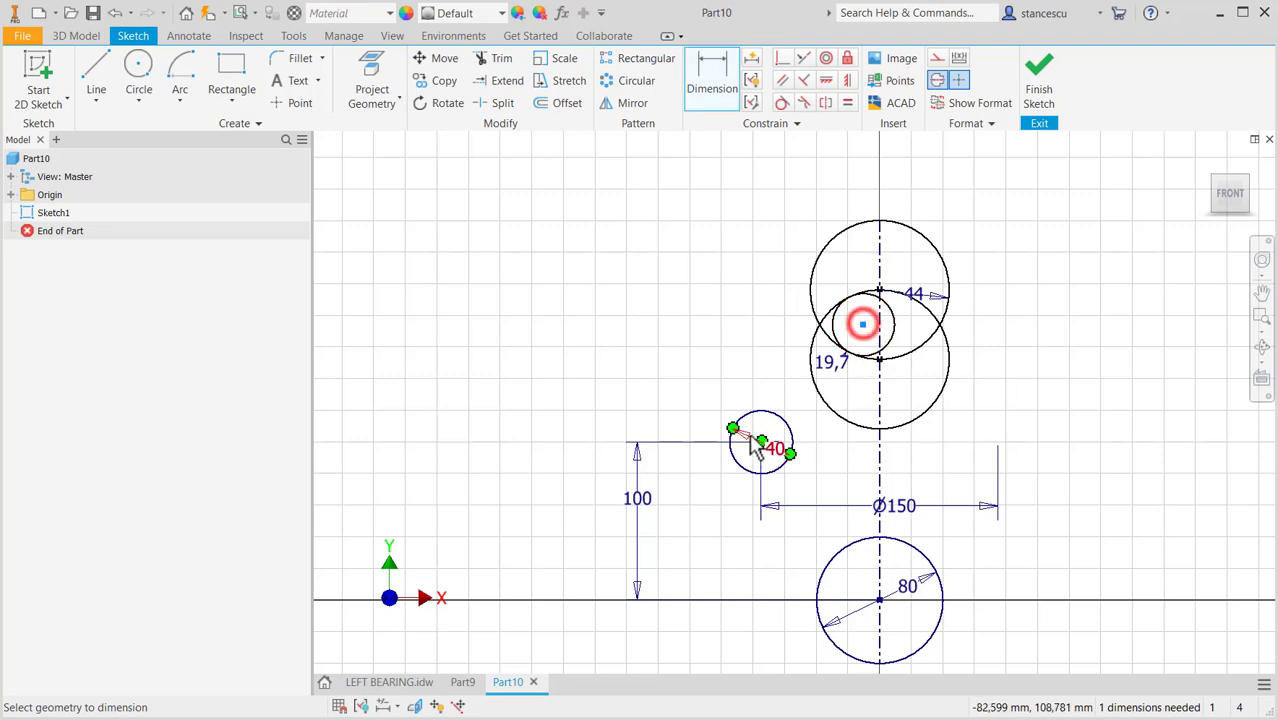
{"action": "left_click", "coordinate": [747, 413]}
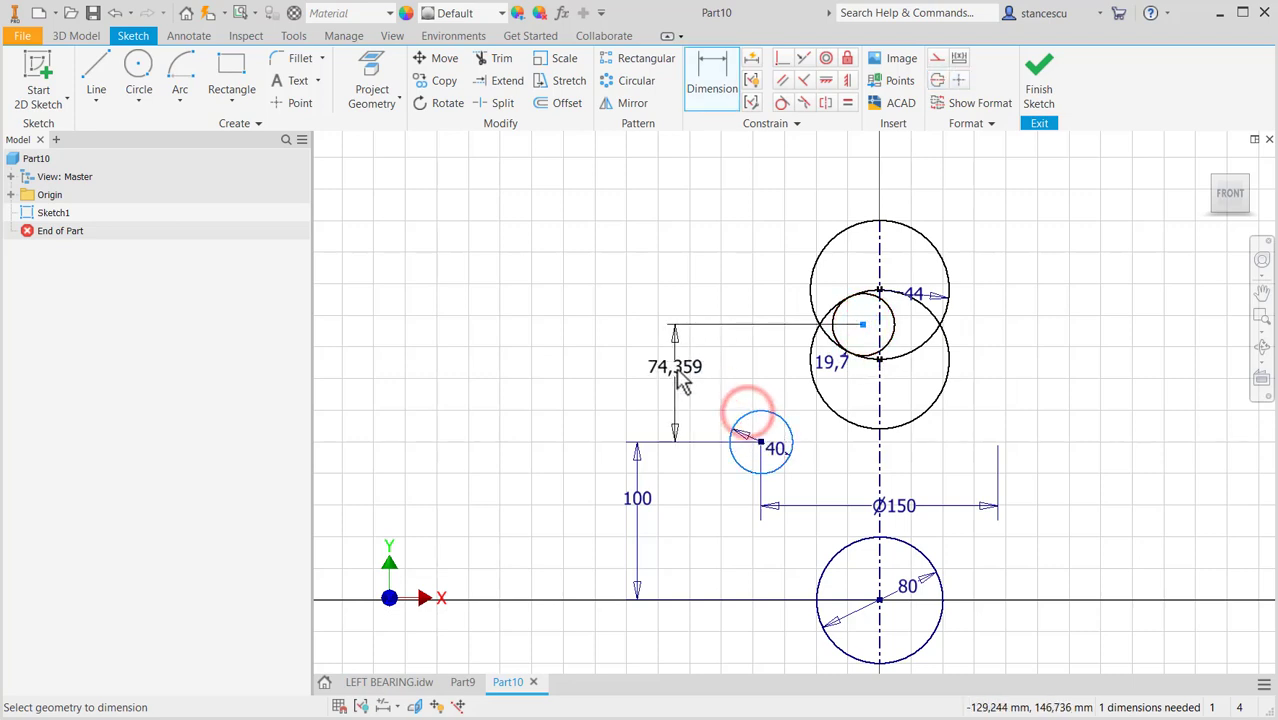
{"action": "left_click", "coordinate": [676, 370]}
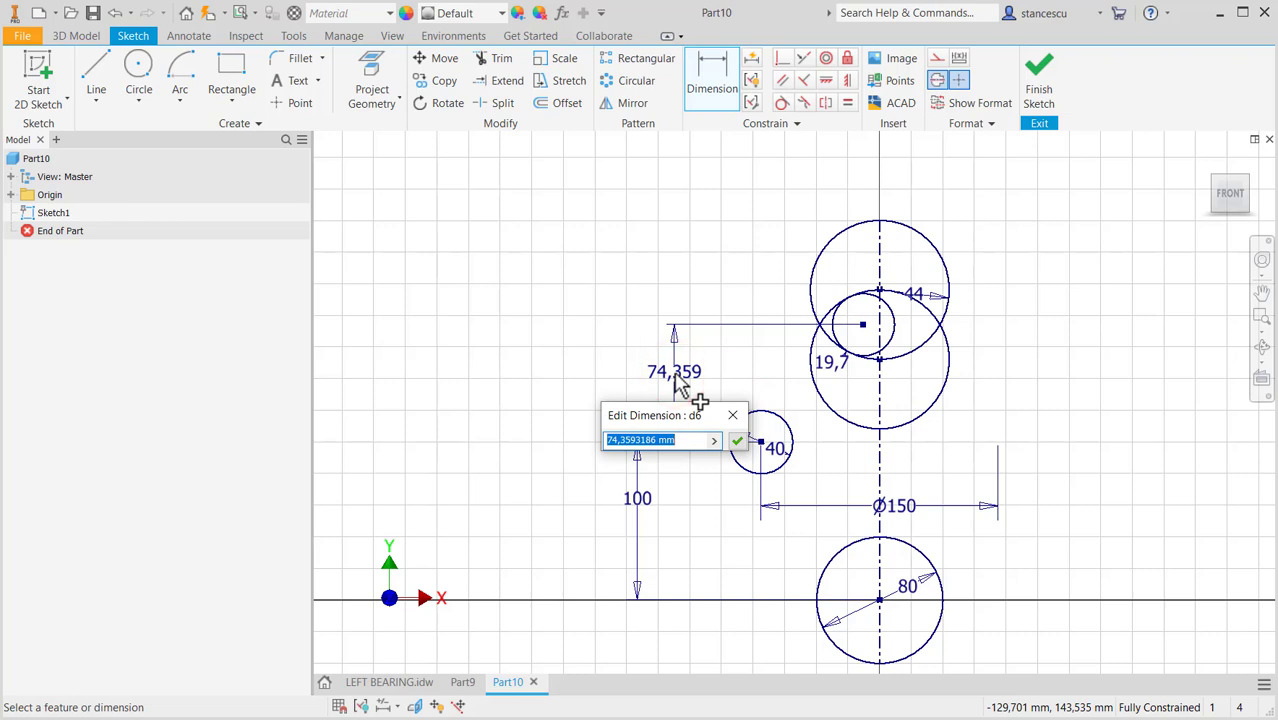
{"action": "key", "text": "Return"}
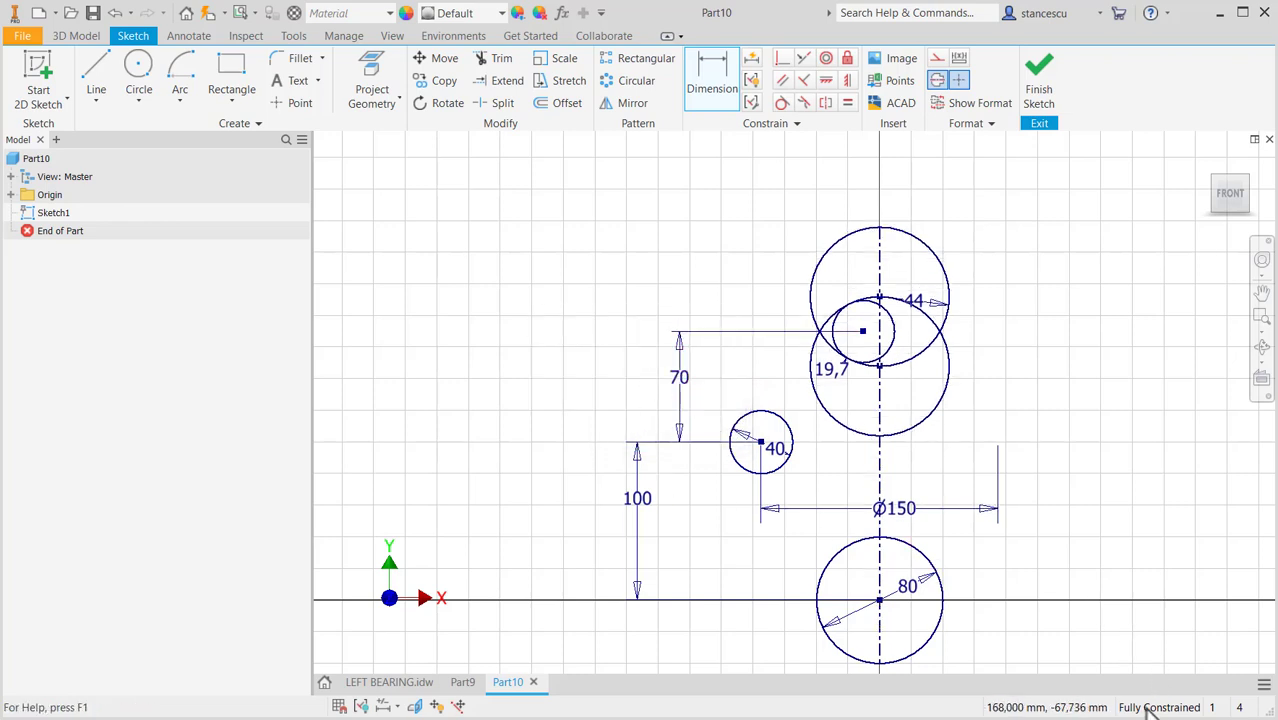
Trim away the parts of both R44 circles, the 80 mm circle and the R19.7 circle lying right of the centreline.
{"action": "middle_click_drag", "start_coordinate": [1042, 543], "coordinate": [1030, 517]}
{"action": "left_click", "coordinate": [500, 60]}
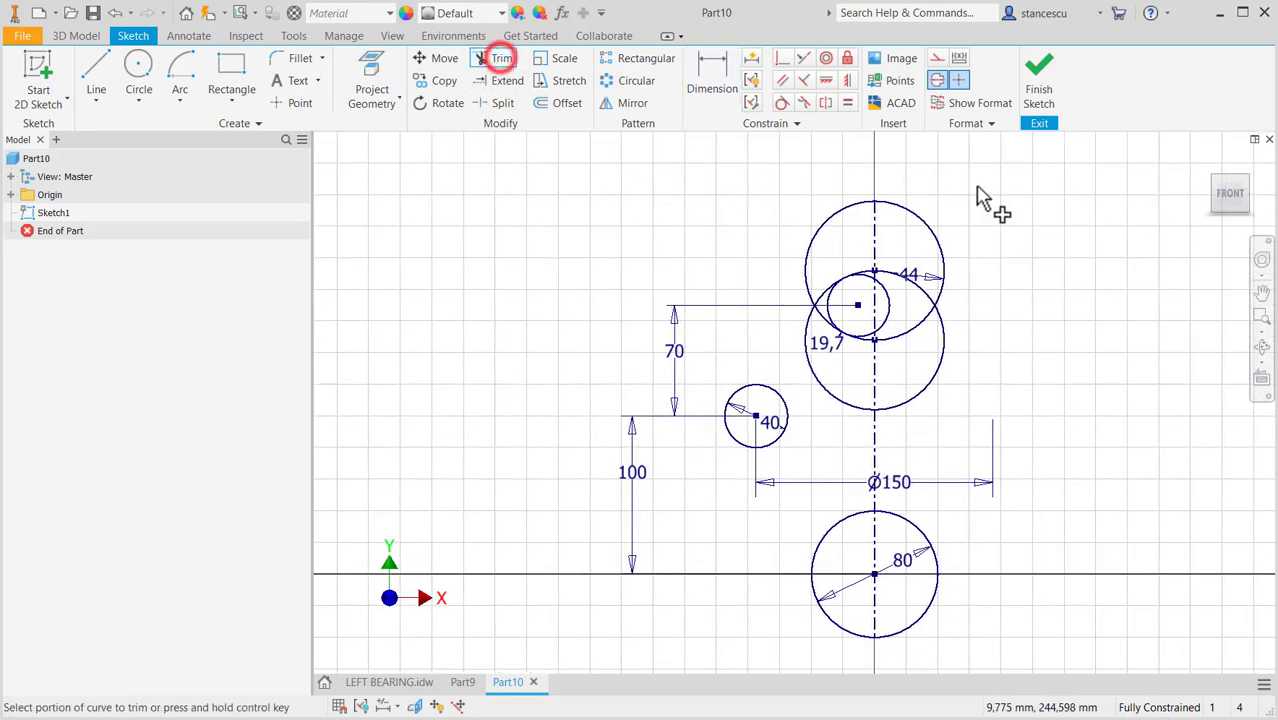
{"action": "mouse_move", "coordinate": [1008, 183]}
{"action": "left_mouse_down"}
{"action": "mouse_move", "coordinate": [900, 315]}
{"action": "mouse_move", "coordinate": [897, 452]}
{"action": "left_mouse_up"}
{"action": "left_click_drag", "start_coordinate": [895, 529], "coordinate": [955, 645]}
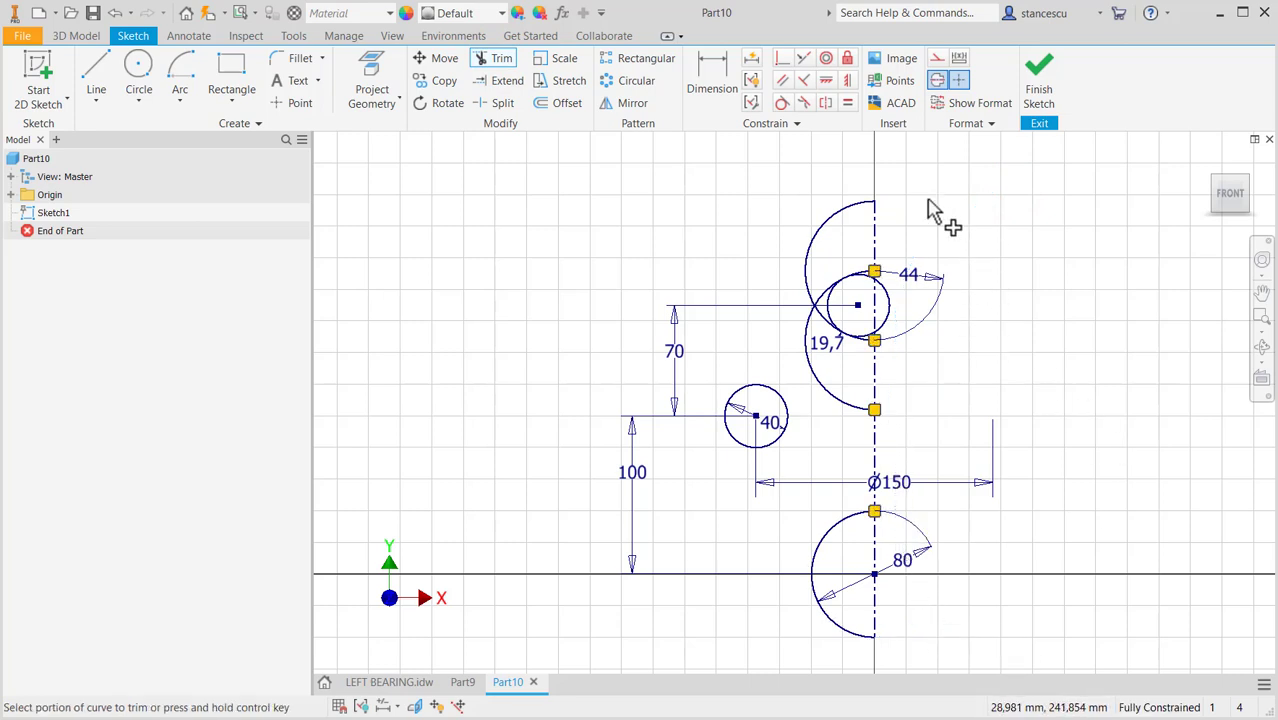
{"action": "key", "text": "Escape"}
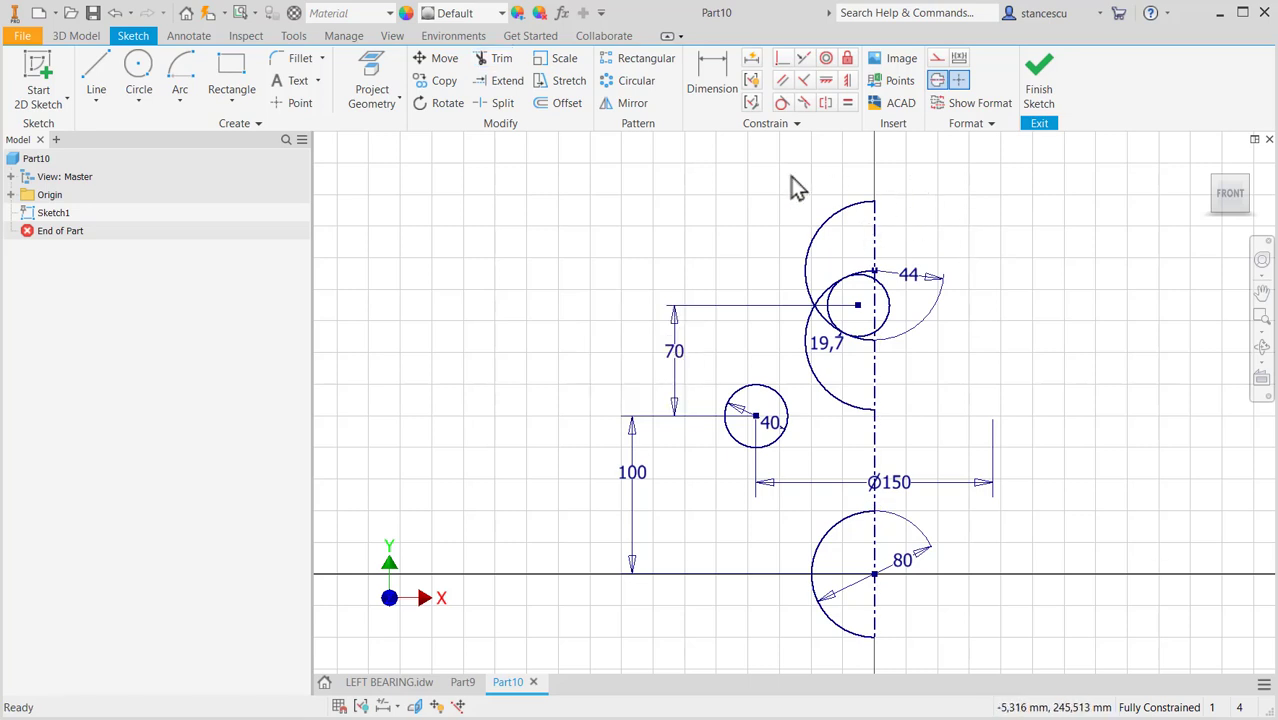
{"action": "left_click", "coordinate": [497, 58]}
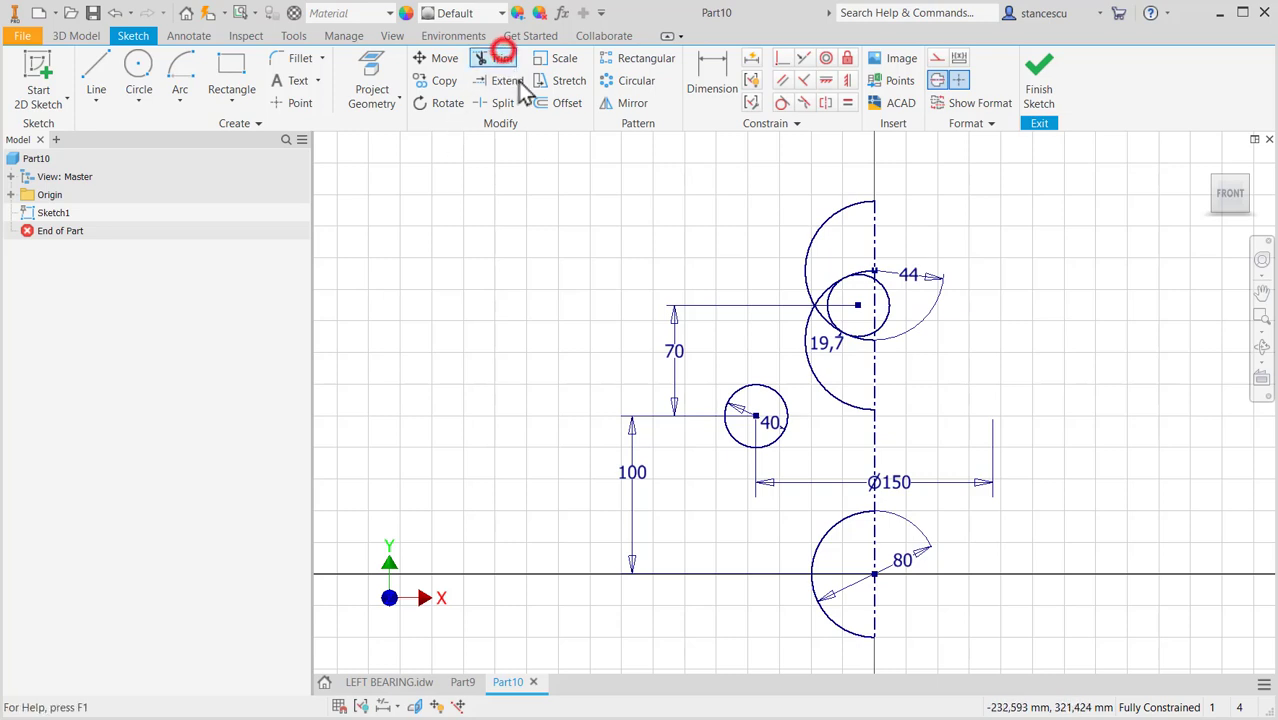
{"action": "left_click", "coordinate": [893, 318]}
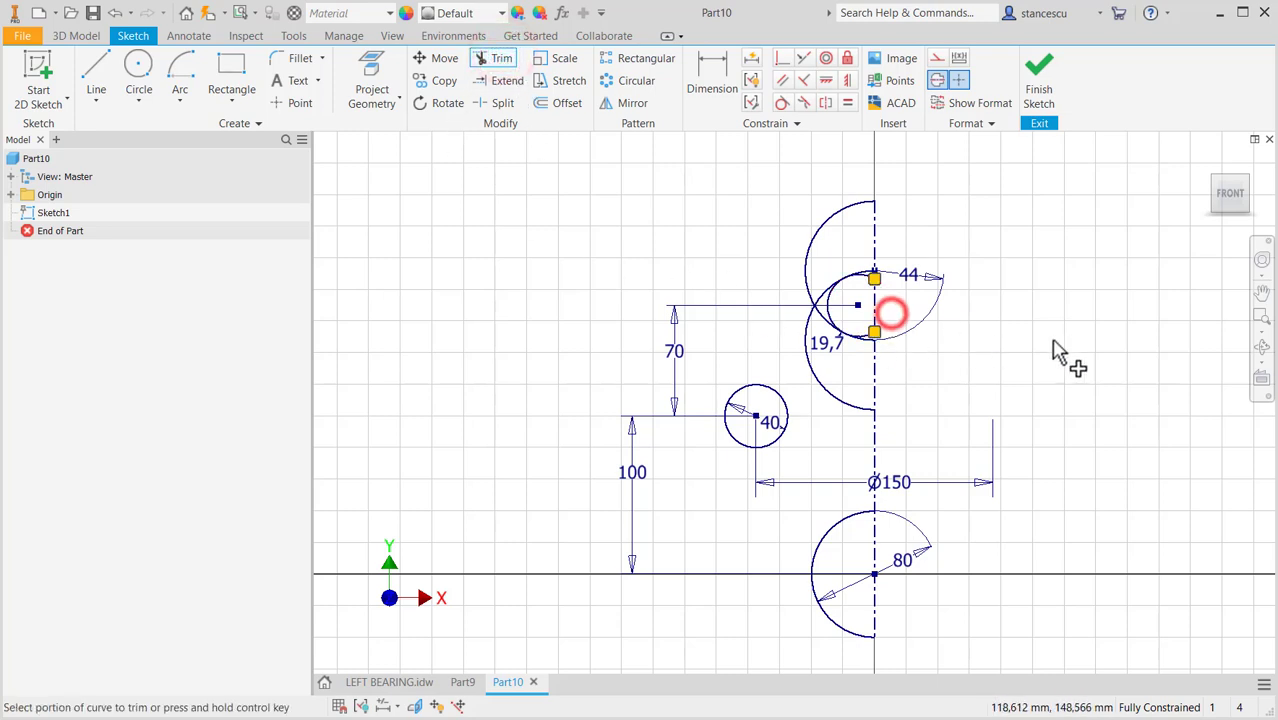
{"action": "key", "text": "Escape"}
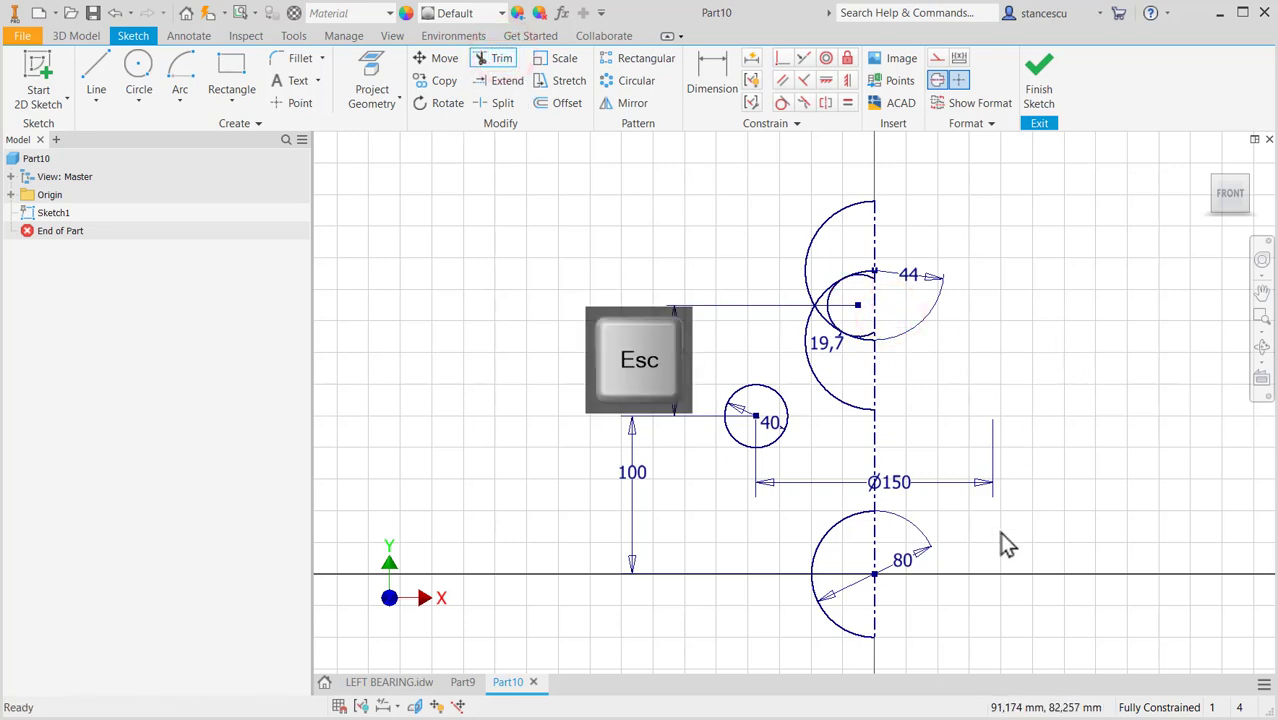
Trim the outer portions of both R44 arcs beyond their intersection, and the centreline portion above the upper arc's end.
{"action": "middle_click_drag", "start_coordinate": [1005, 396], "coordinate": [1040, 344]}
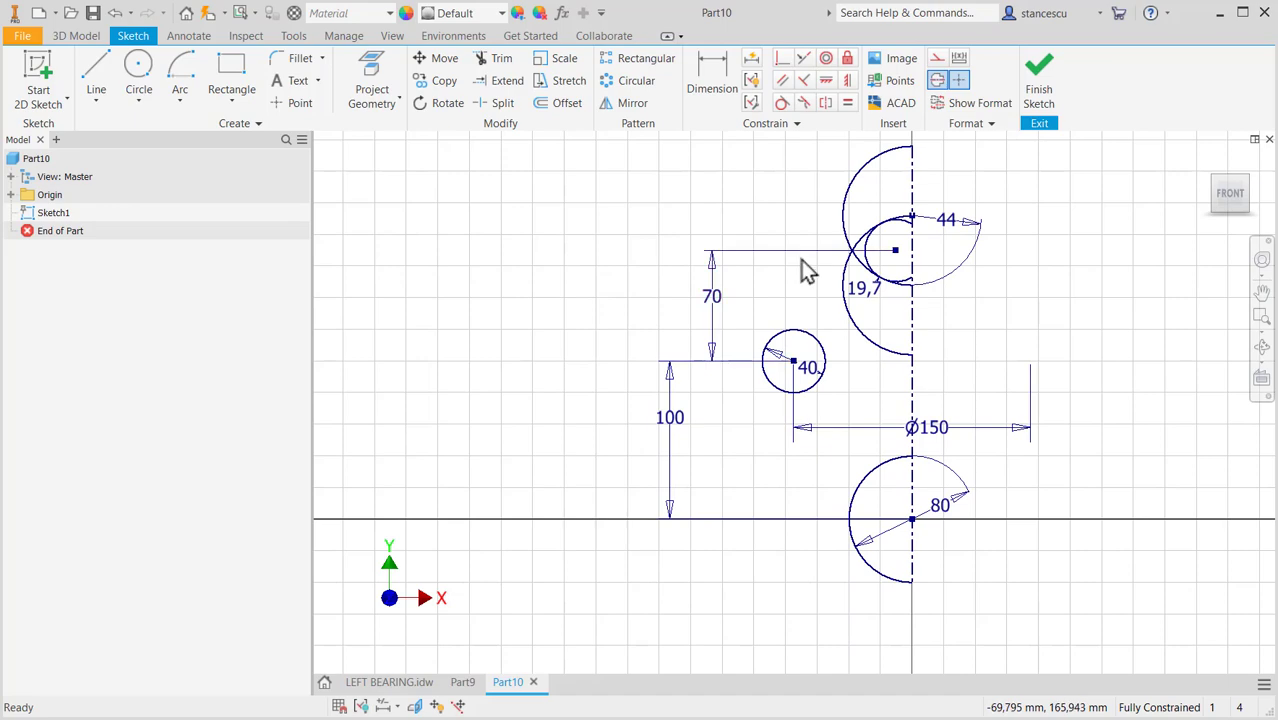
{"action": "scroll", "coordinate": [787, 278], "scroll_direction": "down", "scroll_amount": 3}
{"action": "middle_click_drag", "start_coordinate": [787, 278], "coordinate": [715, 404]}
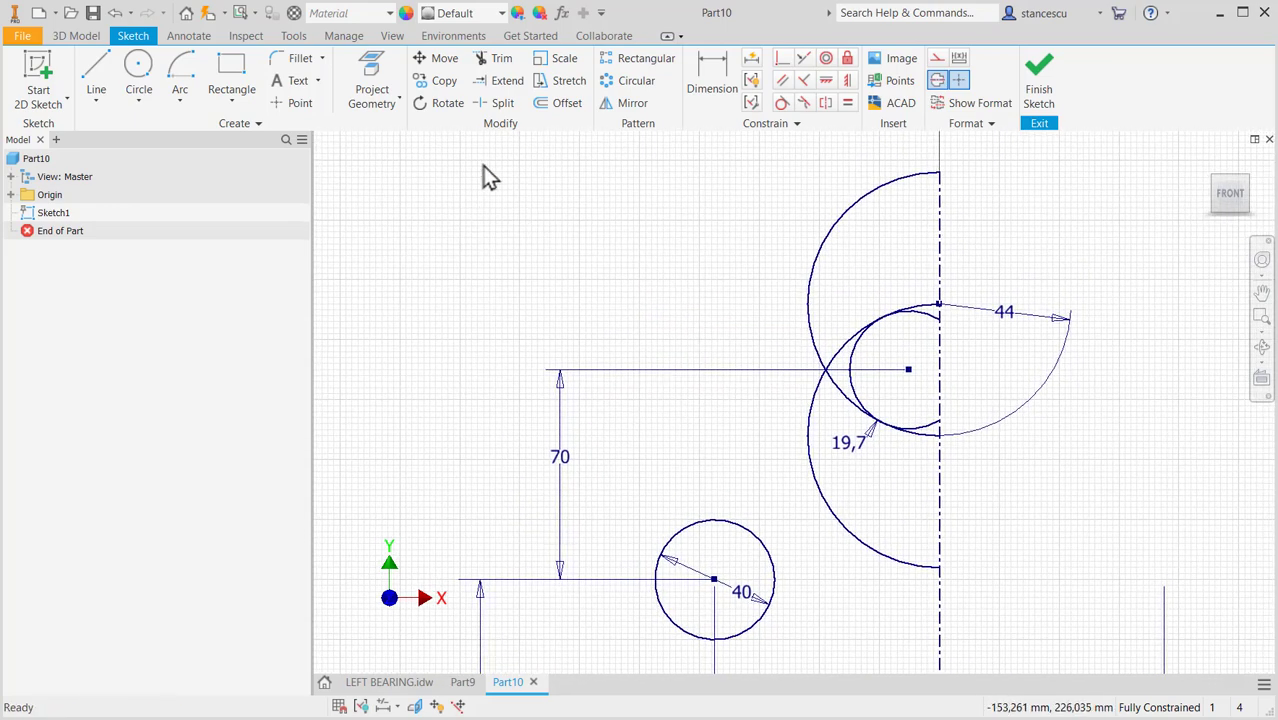
{"action": "left_click", "coordinate": [493, 61]}
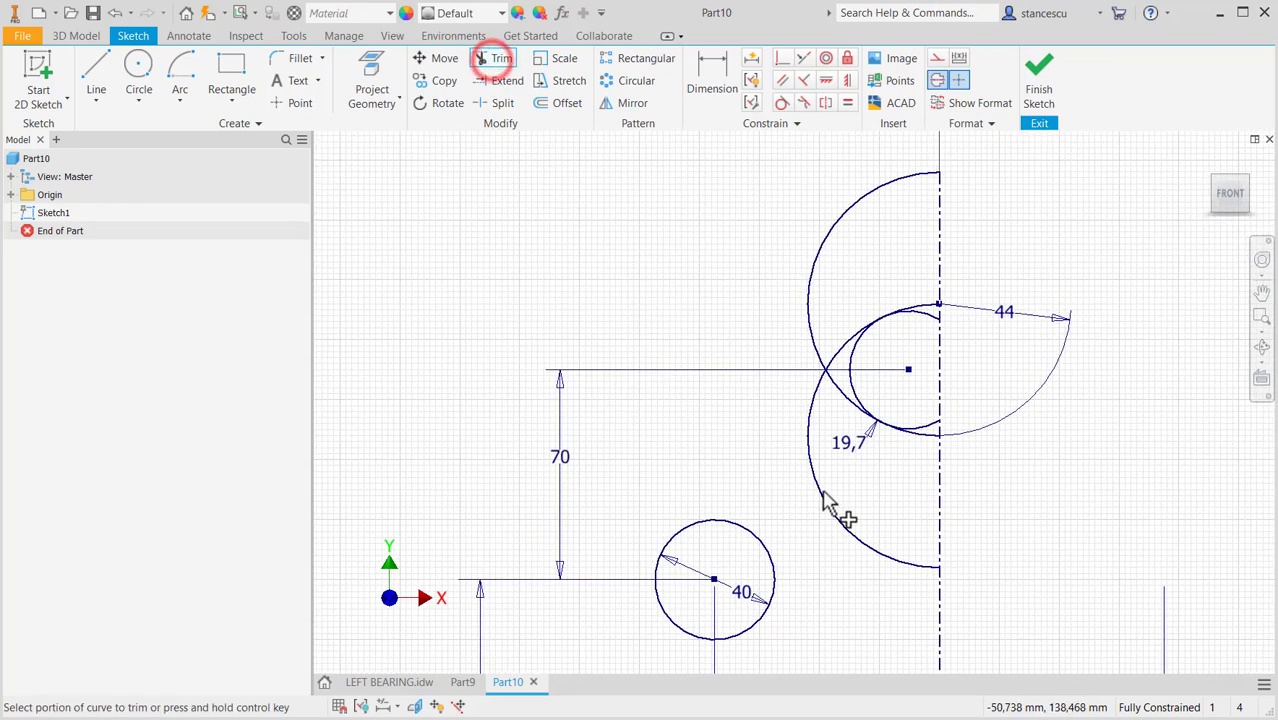
{"action": "left_click", "coordinate": [841, 532]}
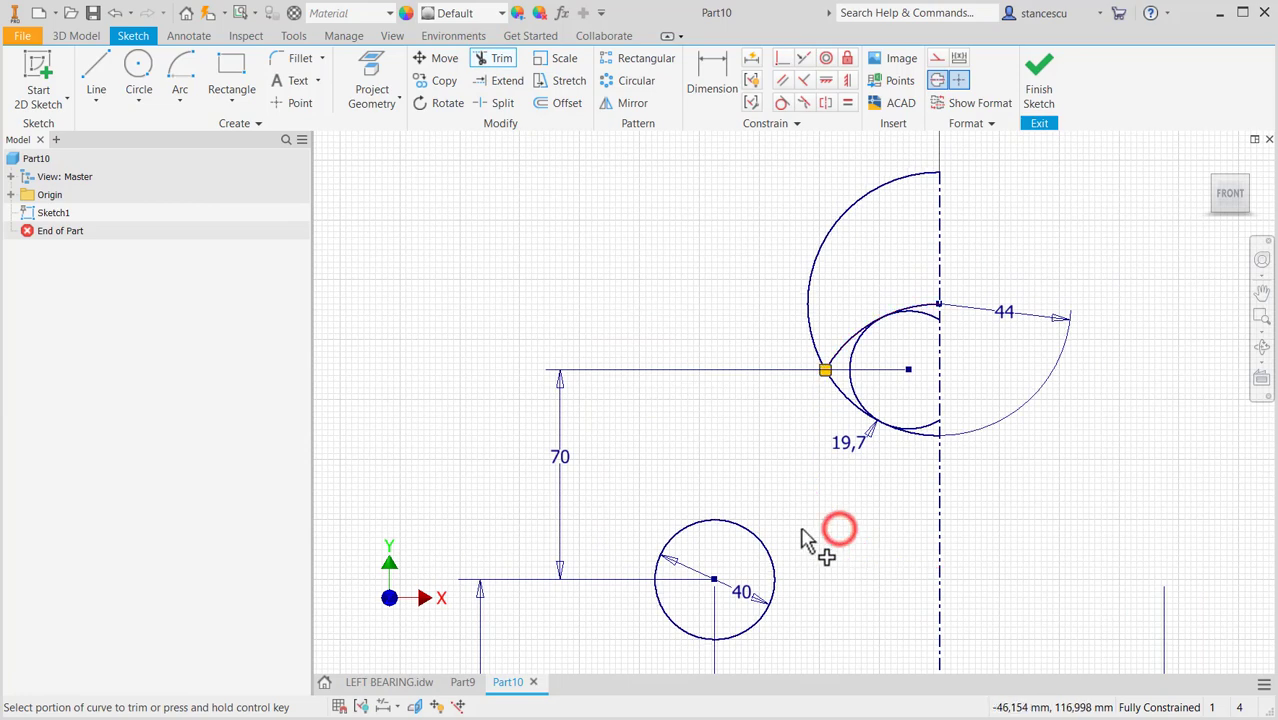
{"action": "left_click", "coordinate": [809, 323]}
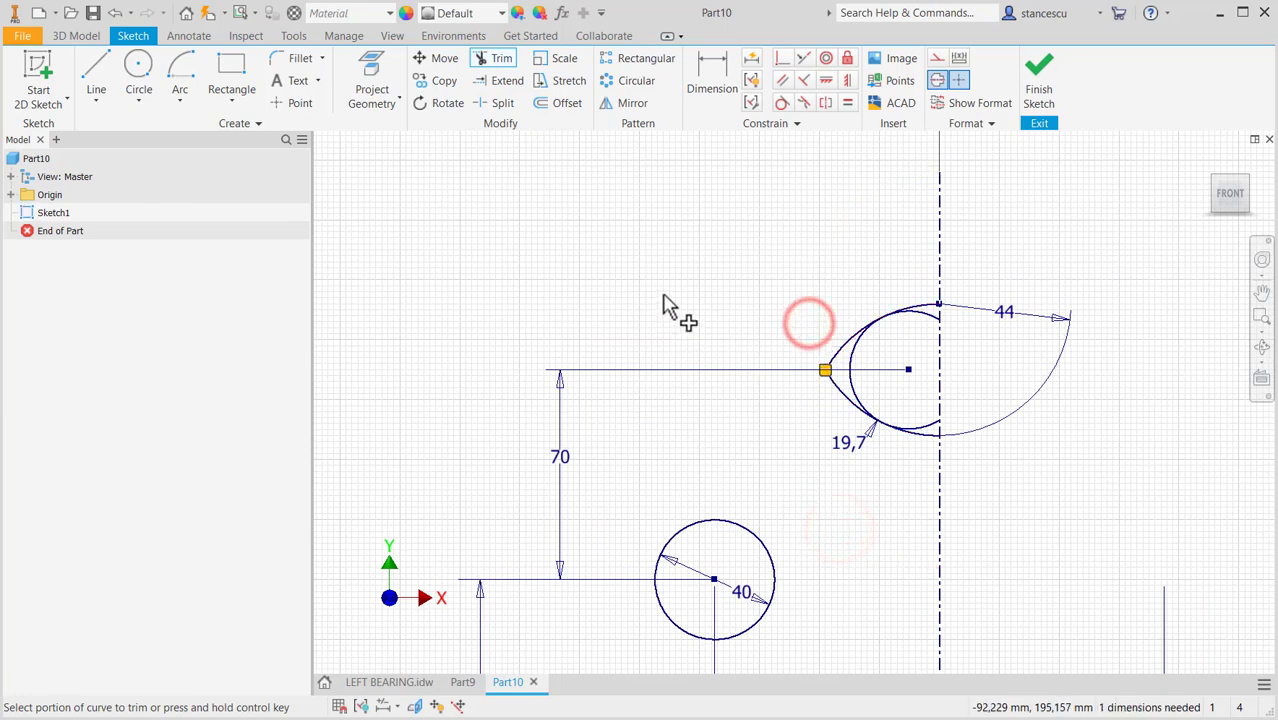
{"action": "left_click", "coordinate": [937, 247]}
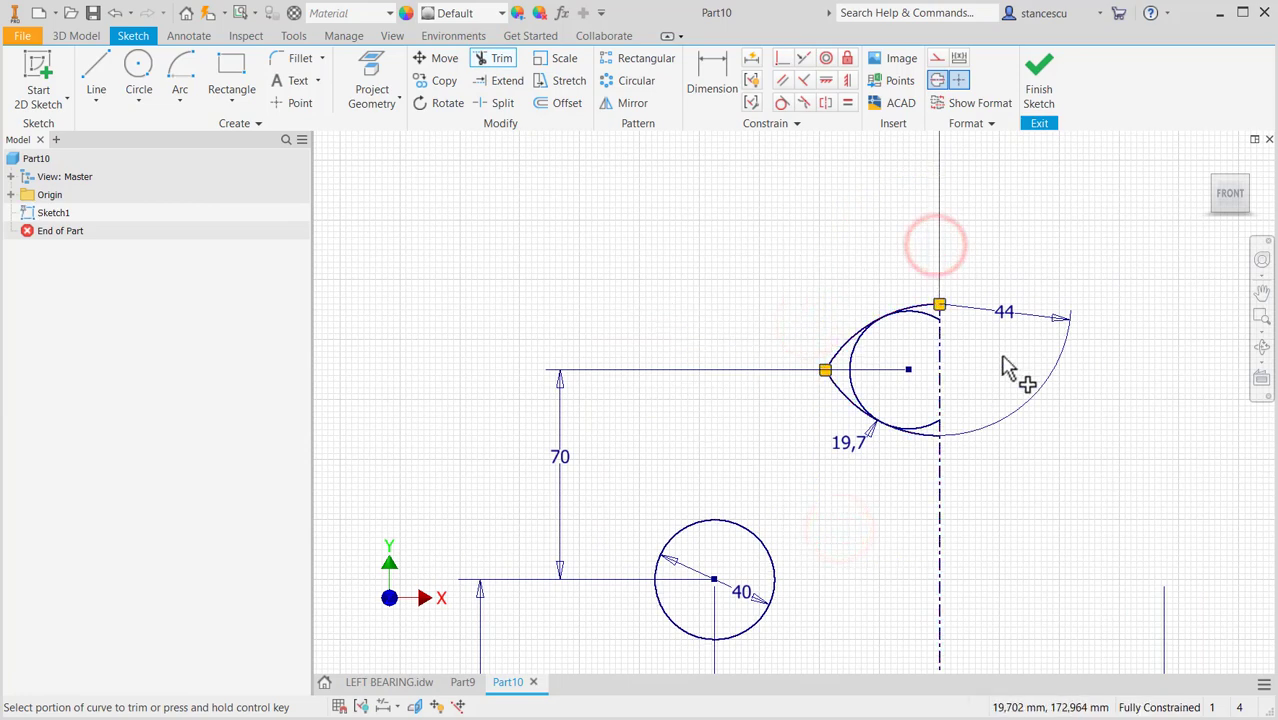
Trim the R44 arc tips left of the R19.7 circle and its two ends inside the R44 arcs to leave one smooth outline.
{"action": "scroll", "coordinate": [1002, 360], "scroll_direction": "up", "scroll_amount": 3}
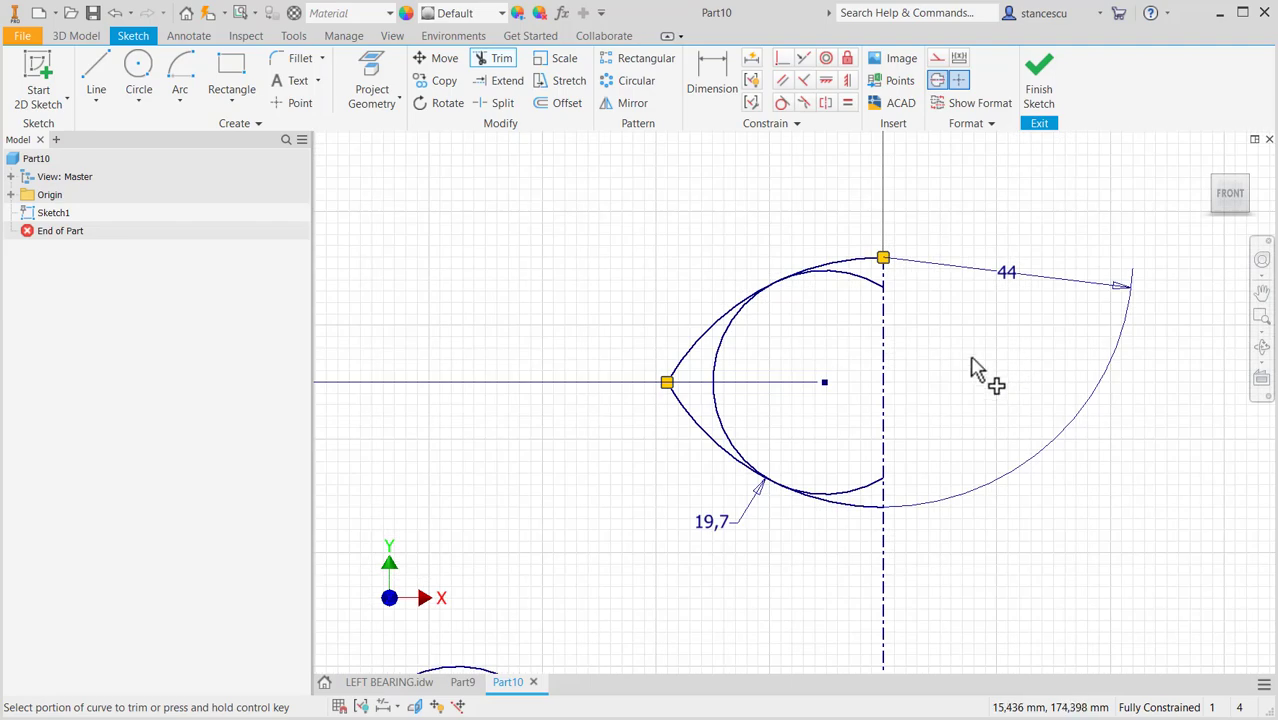
{"action": "scroll", "coordinate": [800, 362], "scroll_direction": "down", "scroll_amount": 2}
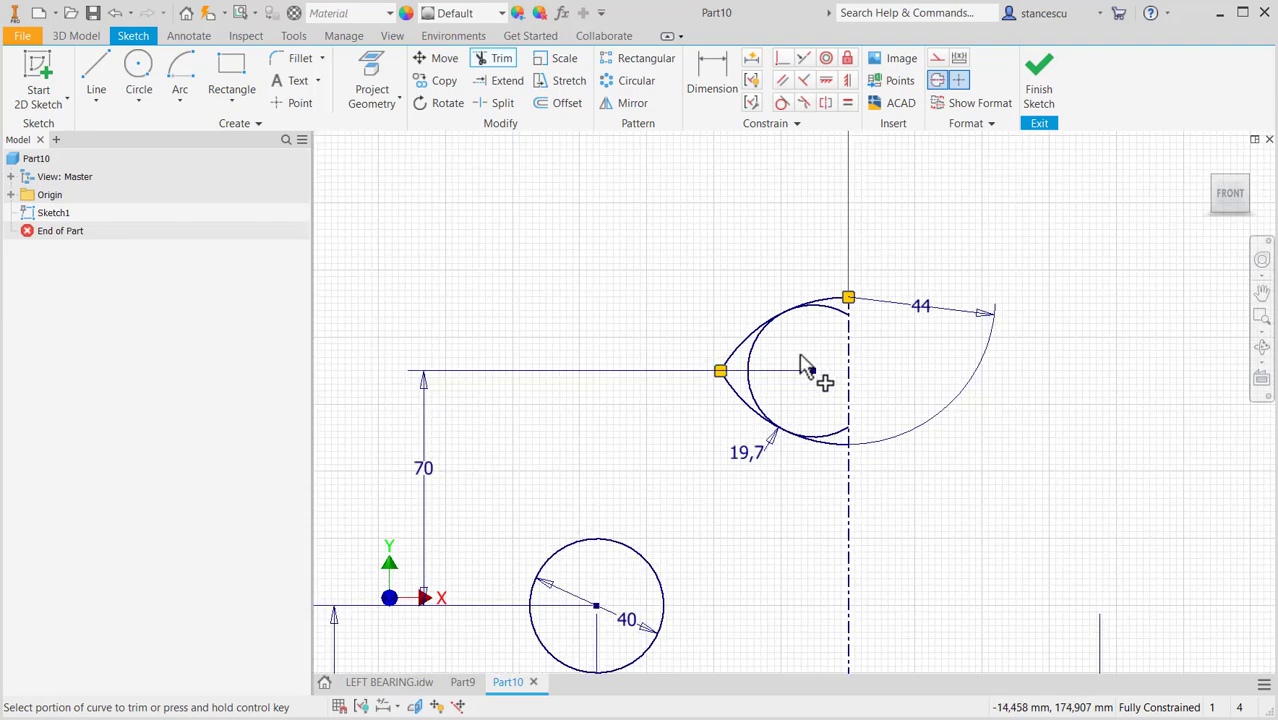
{"action": "left_click", "coordinate": [739, 358]}
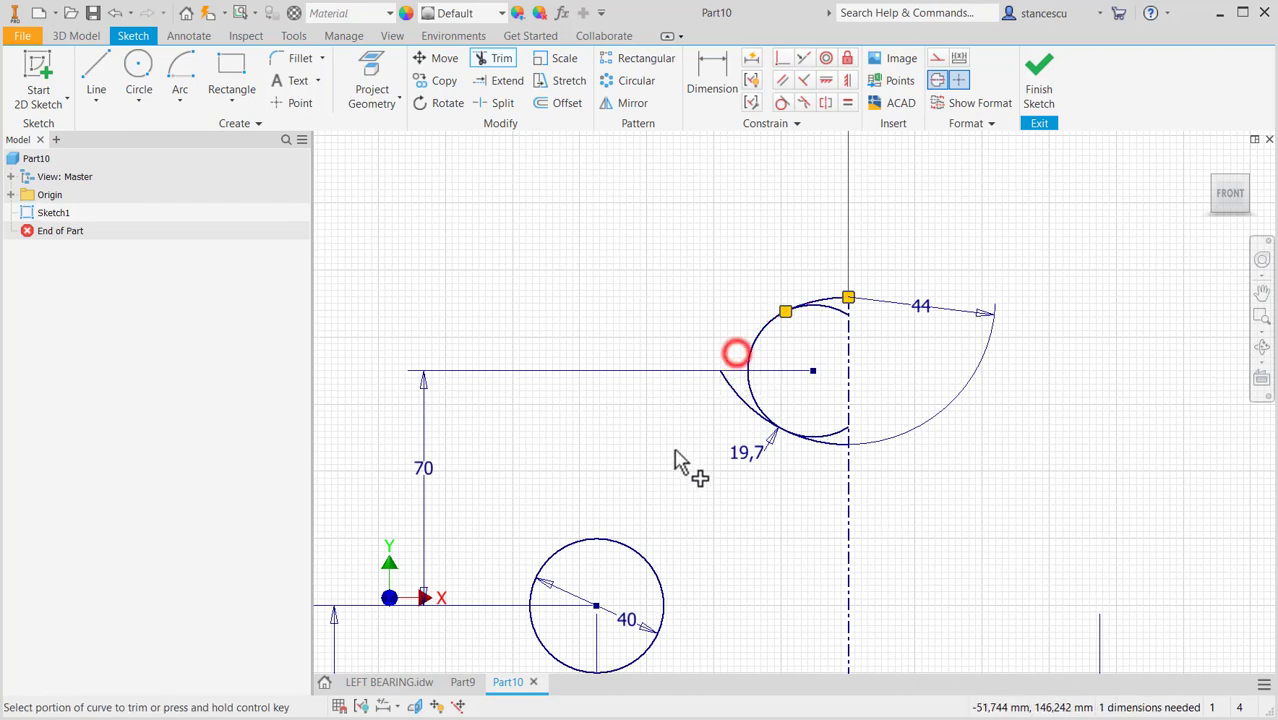
{"action": "left_click", "coordinate": [734, 400]}
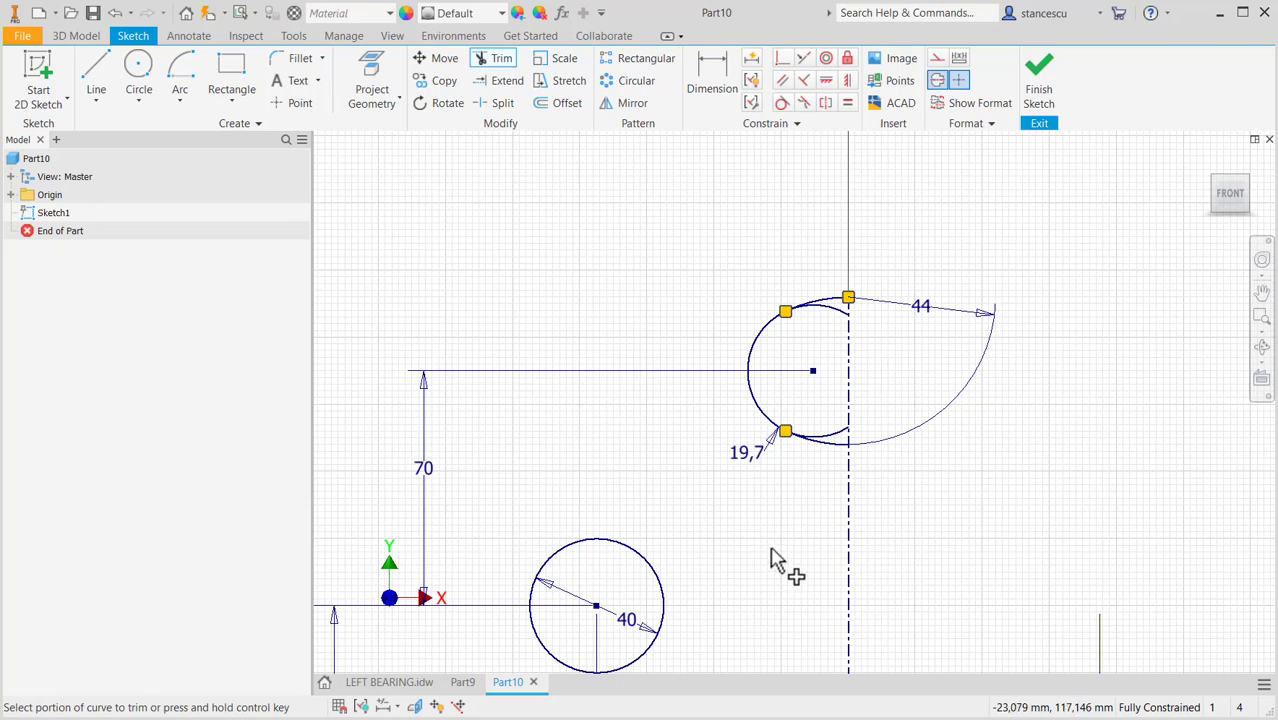
{"action": "left_click", "coordinate": [833, 435]}
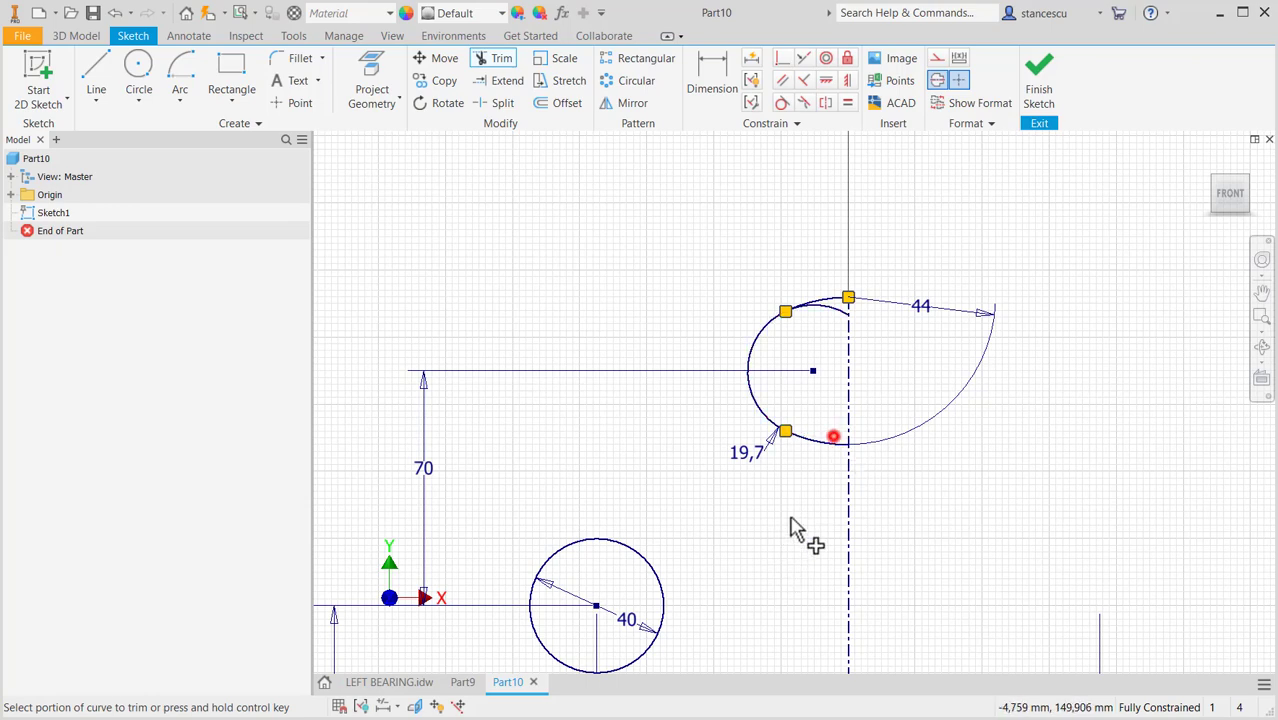
{"action": "left_click", "coordinate": [835, 312]}
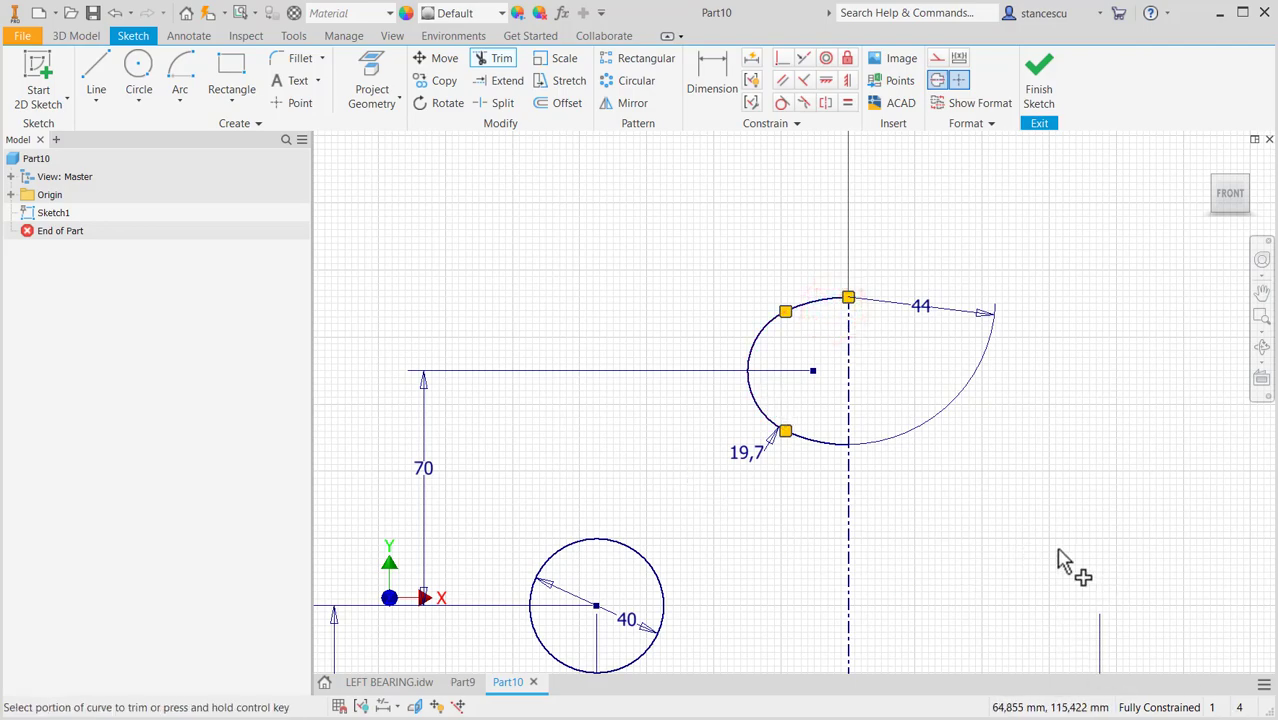
Draw a line tangent to the 80 mm arc and the 40 mm circle, joining their left sides.
{"action": "middle_click_drag", "start_coordinate": [1062, 562], "coordinate": [1078, 442]}
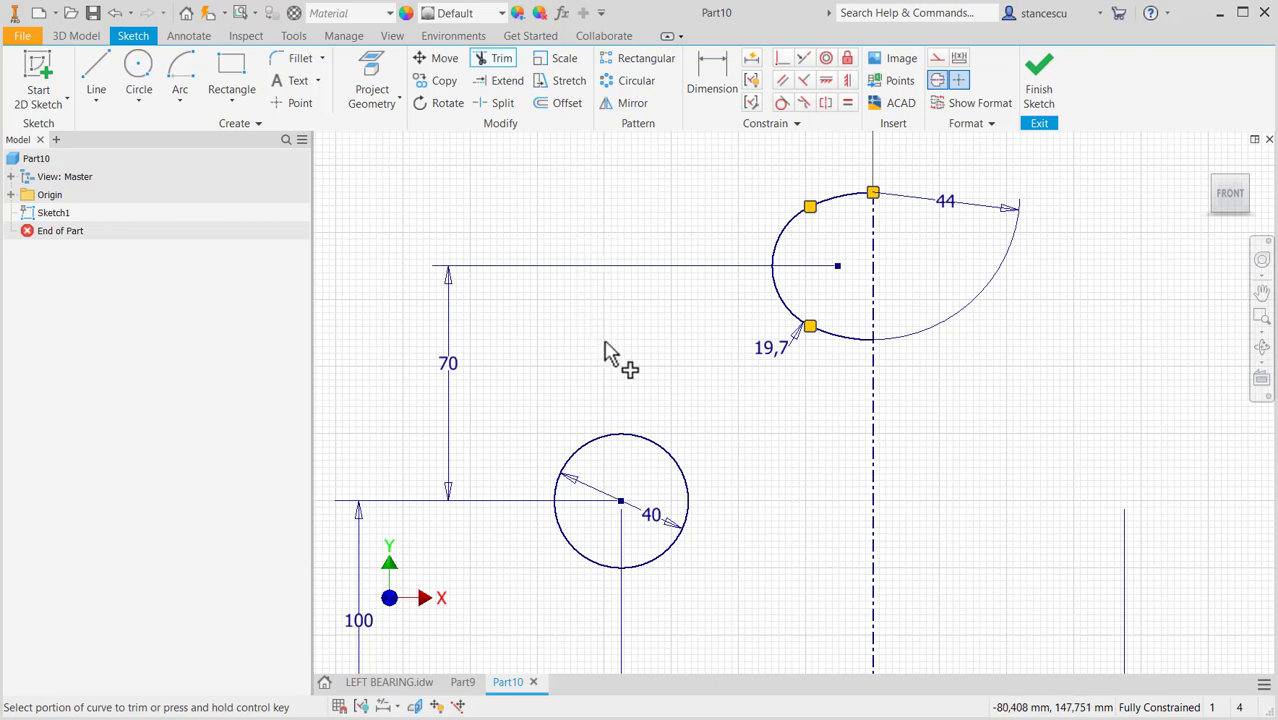
{"action": "scroll", "coordinate": [671, 368], "scroll_direction": "down", "scroll_amount": 3}
{"action": "mouse_move", "coordinate": [640, 365]}
{"action": "middle_mouse_down"}
{"action": "mouse_move", "coordinate": [633, 251]}
{"action": "mouse_move", "coordinate": [638, 274]}
{"action": "middle_mouse_up"}
{"action": "left_click", "coordinate": [86, 72]}
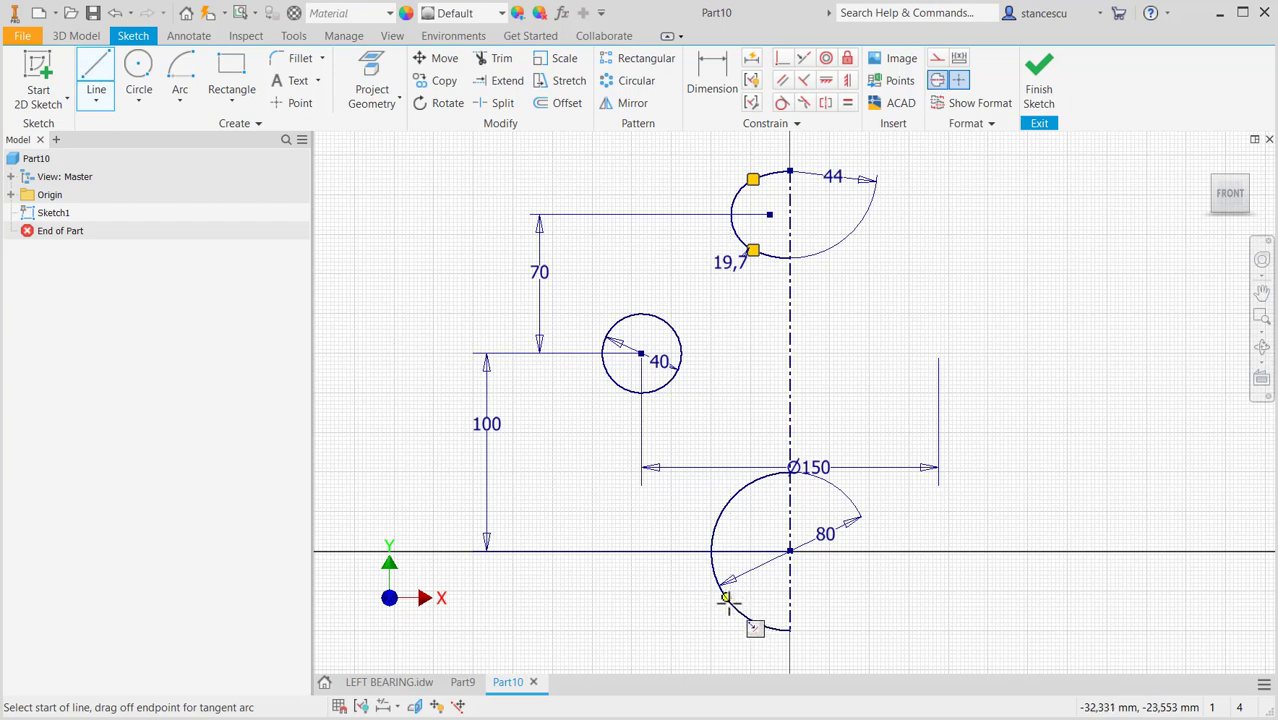
{"action": "left_click_drag", "start_coordinate": [729, 603], "coordinate": [607, 368]}
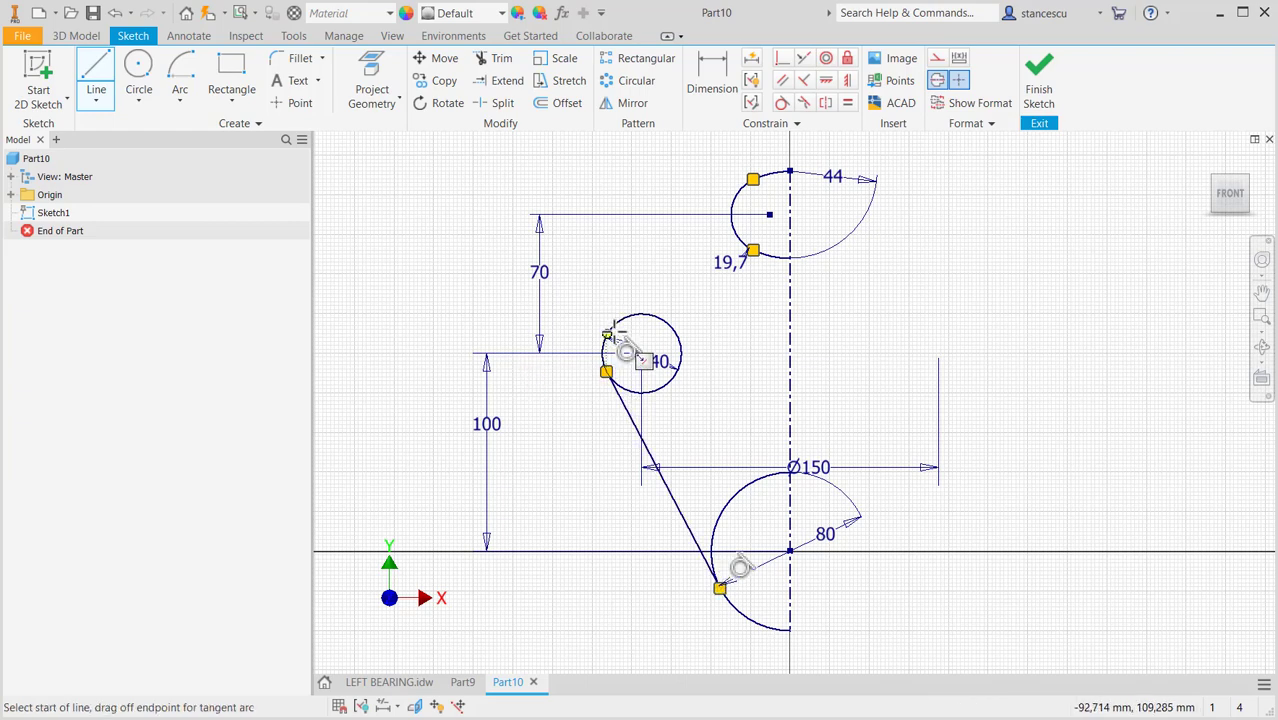
Draw a line tangent to the upper left of the 40 mm circle and the R19.7 arc, and check the arc's constraints.
{"action": "left_click_drag", "start_coordinate": [606, 333], "coordinate": [744, 183]}
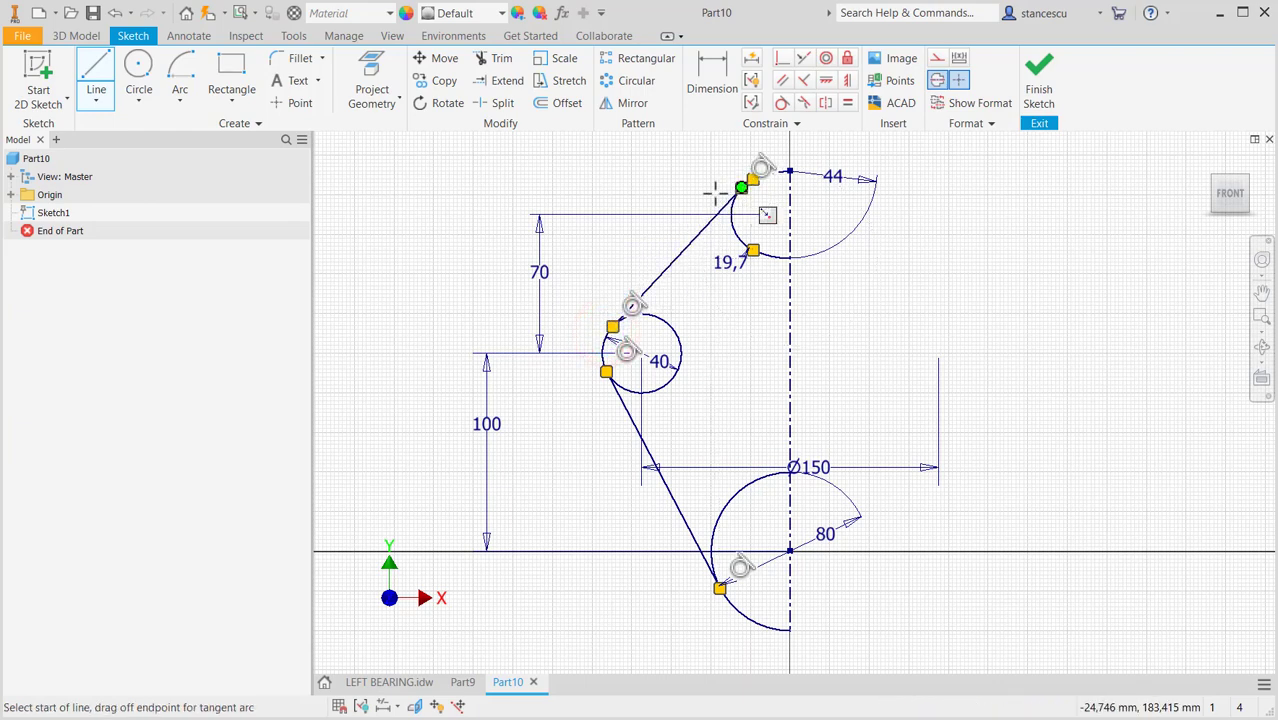
{"action": "scroll", "coordinate": [762, 229], "scroll_direction": "up", "scroll_amount": 3}
{"action": "middle_click_drag", "start_coordinate": [772, 192], "coordinate": [864, 379]}
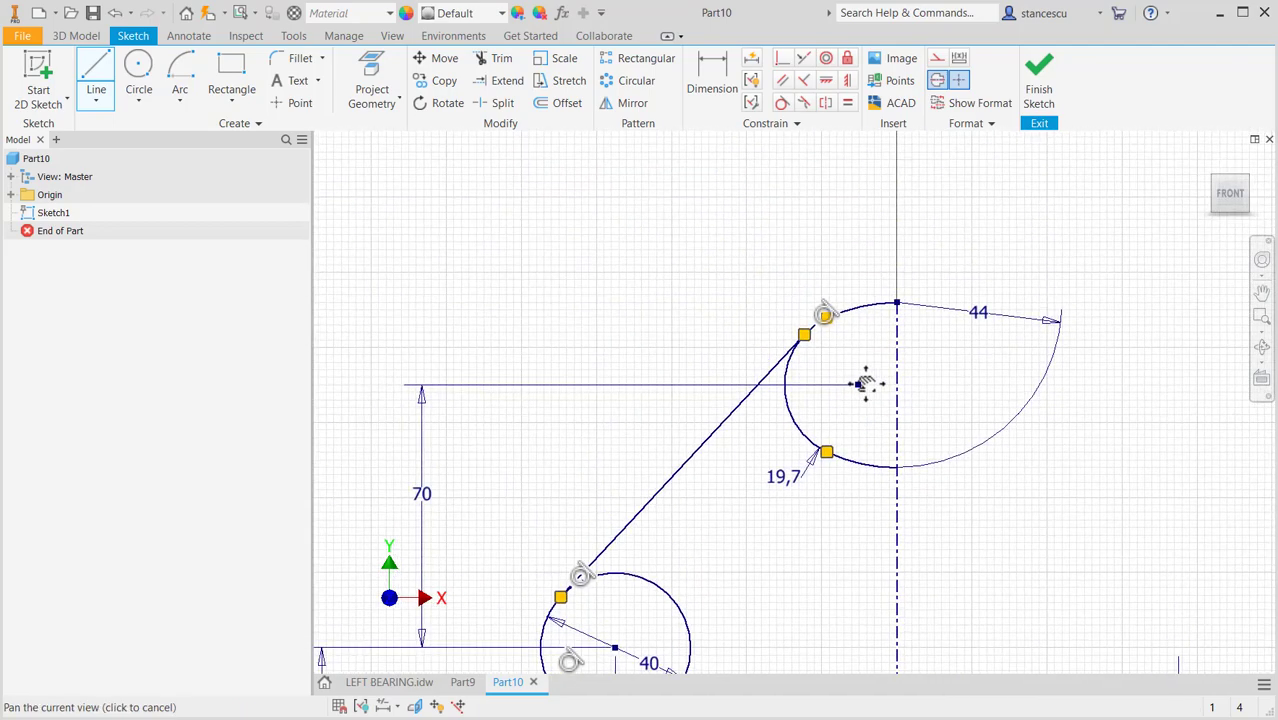
{"action": "scroll", "coordinate": [858, 330], "scroll_direction": "up", "scroll_amount": 2}
{"action": "key", "text": "Escape"}
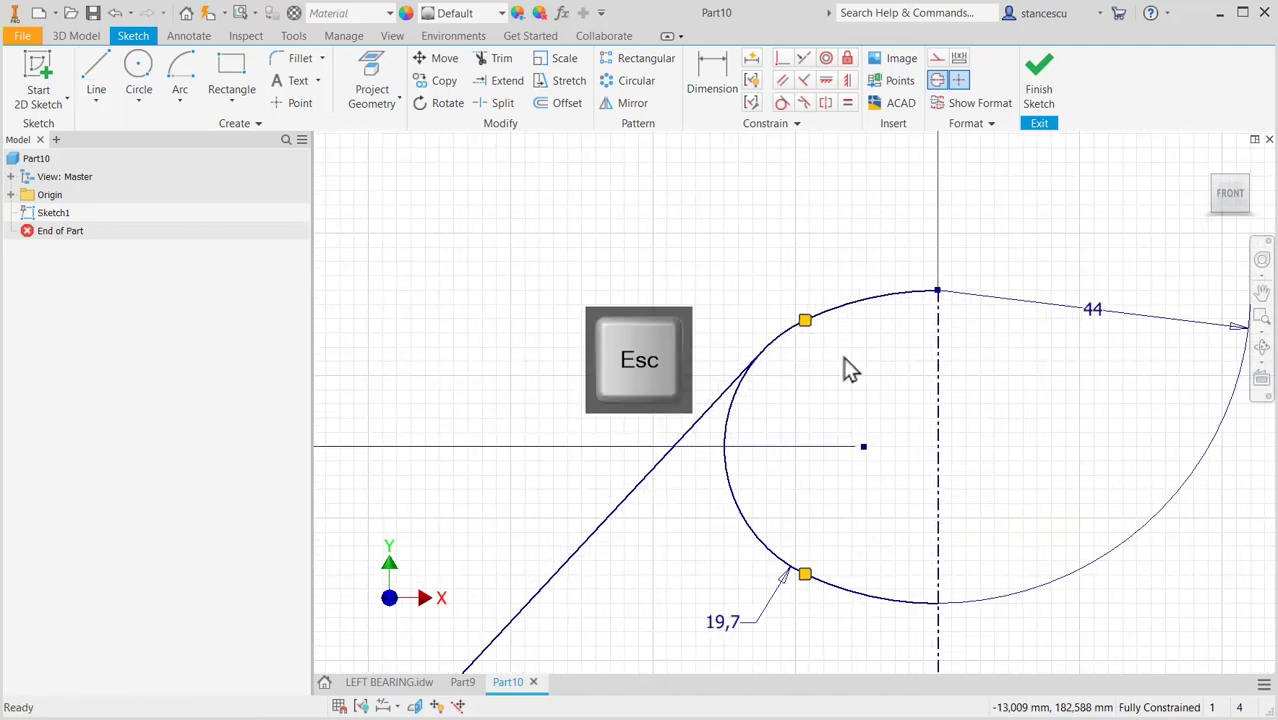
{"action": "left_click", "coordinate": [740, 388]}
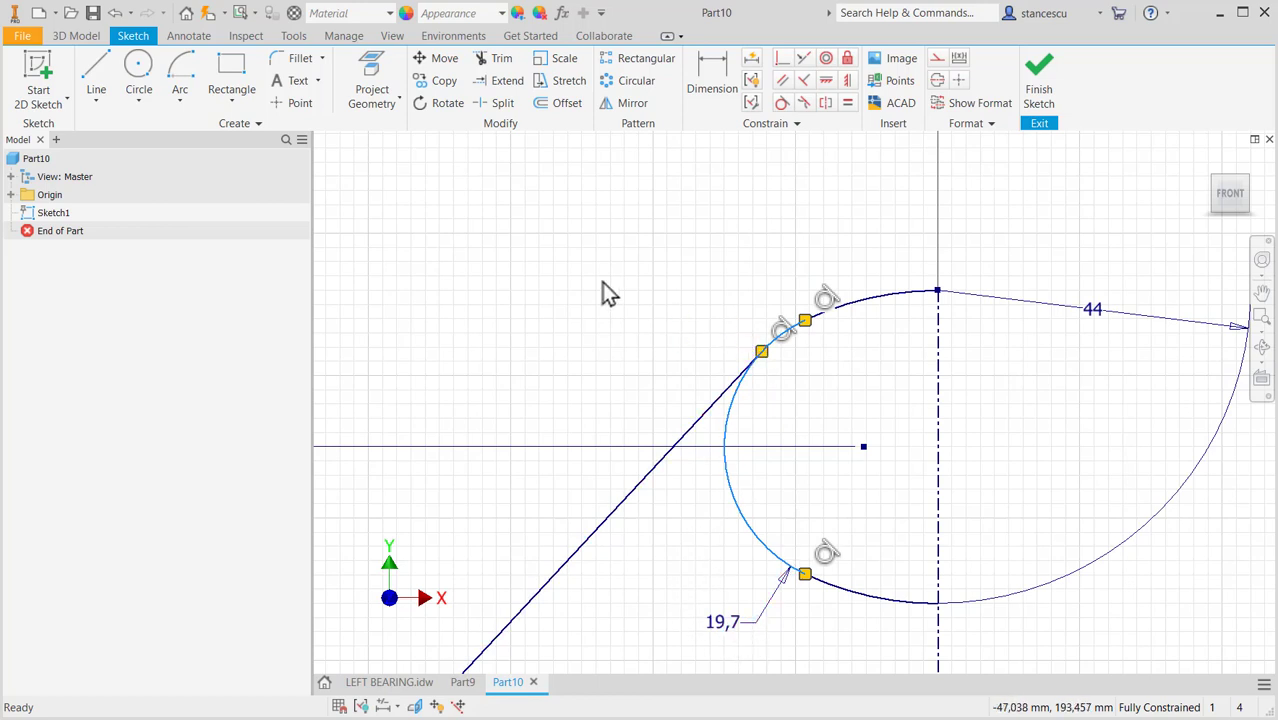
{"action": "key", "text": "Escape"}
Trim the inner part of the 40 mm circle and the 80 mm arc above its tangent line.
{"action": "scroll", "coordinate": [612, 305], "scroll_direction": "down", "scroll_amount": 3}
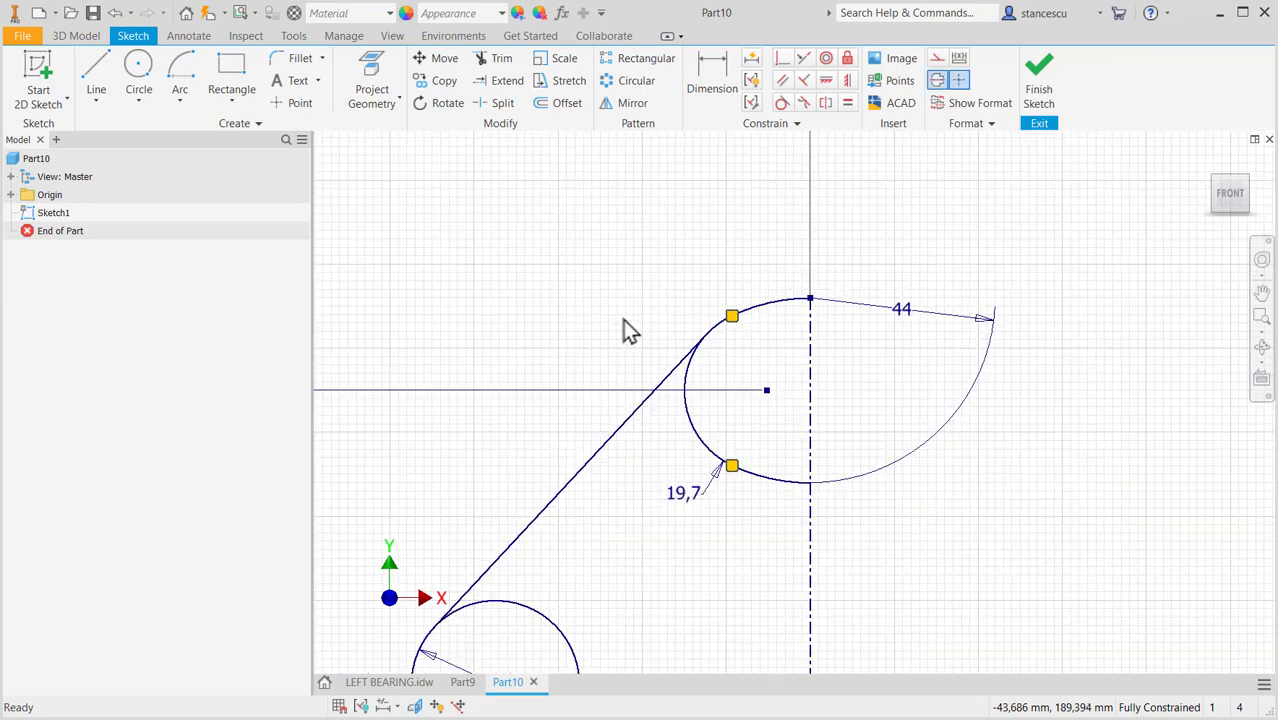
{"action": "middle_click_drag", "start_coordinate": [625, 328], "coordinate": [737, 191]}
{"action": "middle_click_drag", "start_coordinate": [810, 605], "coordinate": [823, 468]}
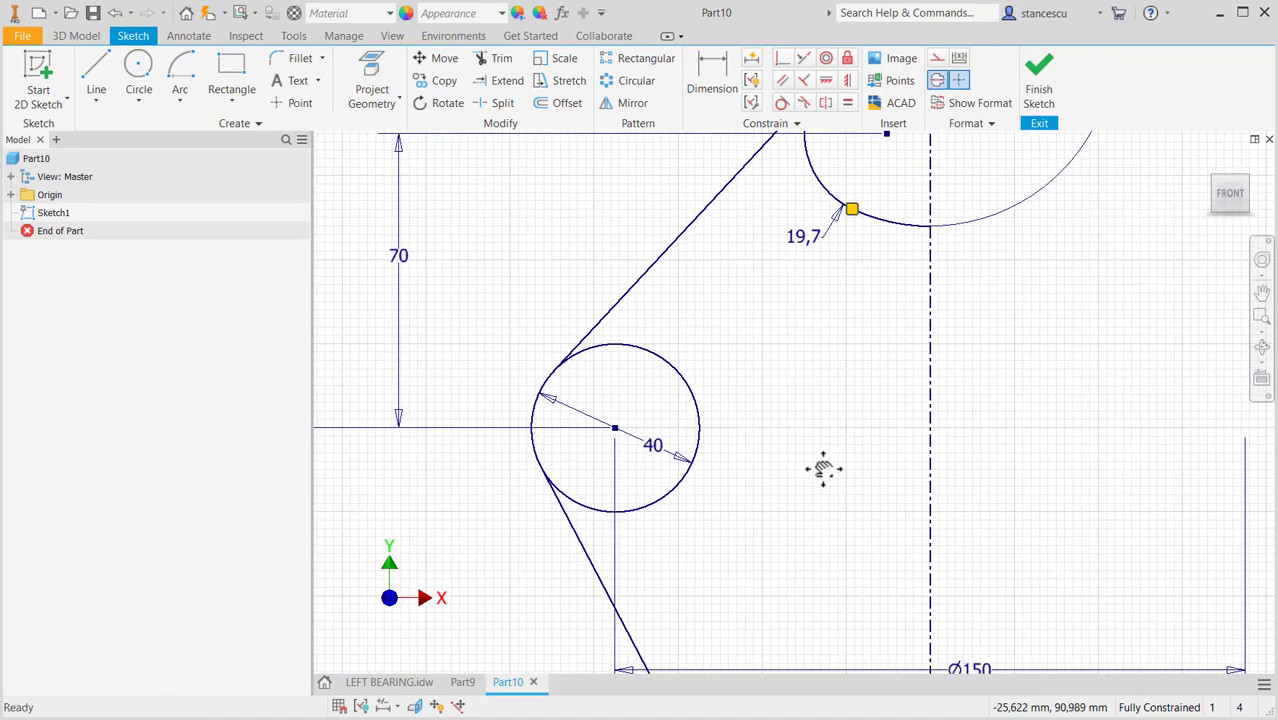
{"action": "left_click", "coordinate": [500, 58]}
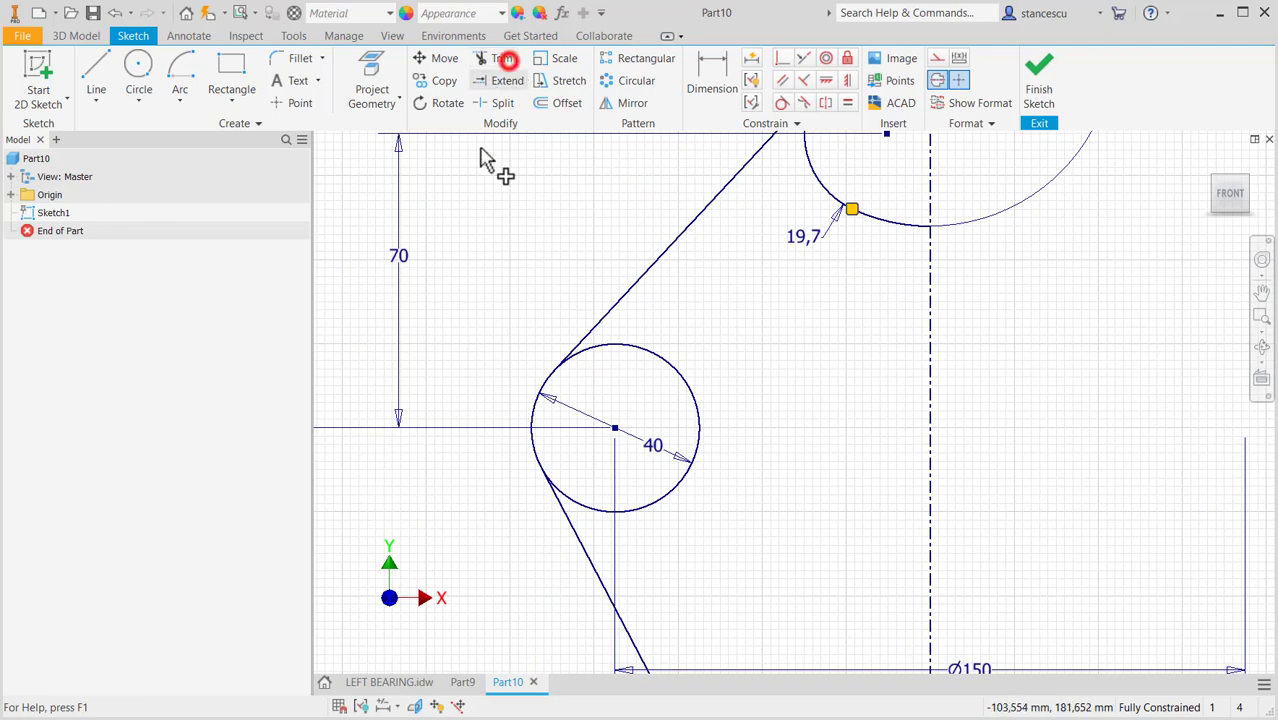
{"action": "left_click", "coordinate": [653, 357]}
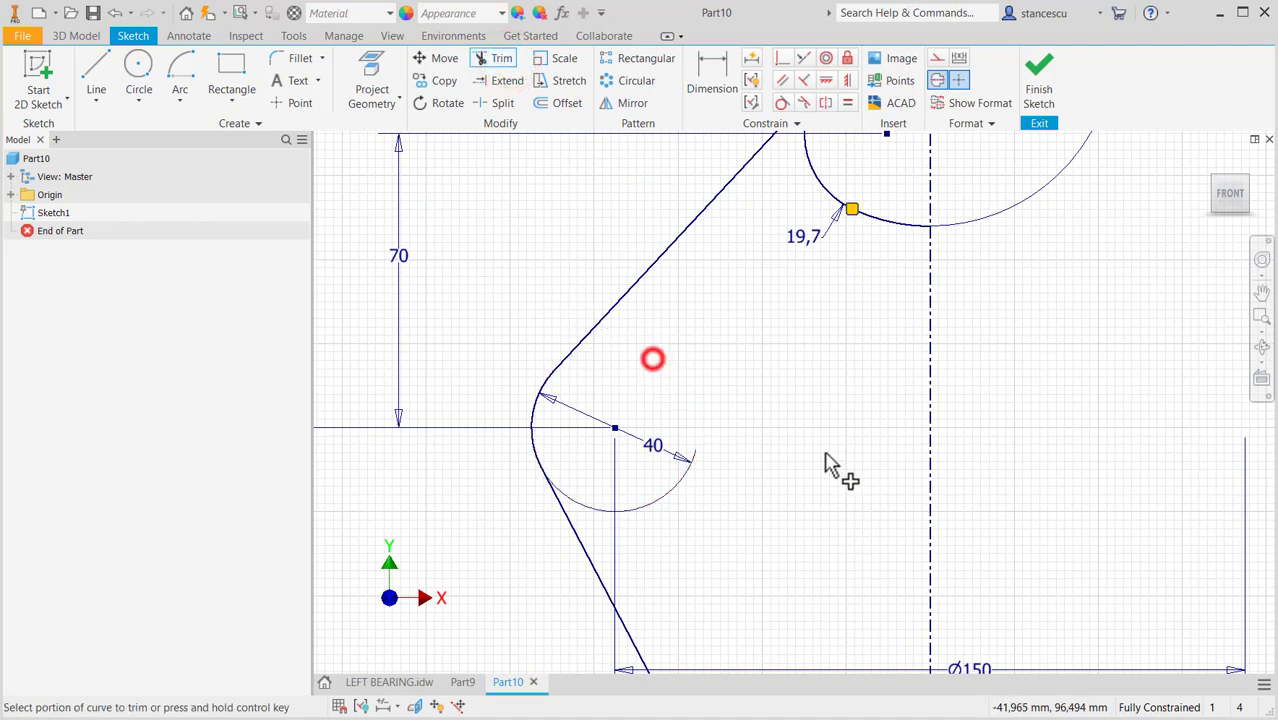
{"action": "scroll", "coordinate": [850, 450], "scroll_direction": "down", "scroll_amount": 3}
{"action": "middle_click_drag", "start_coordinate": [852, 452], "coordinate": [836, 337]}
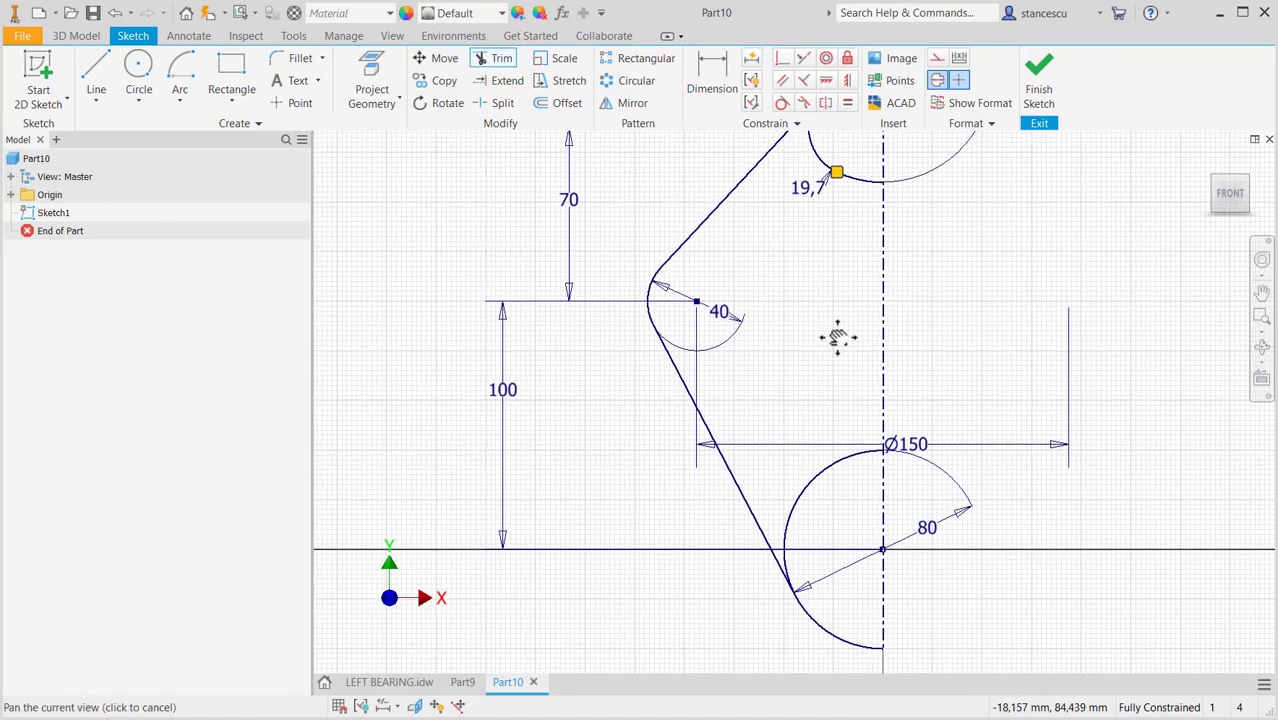
{"action": "left_click", "coordinate": [802, 488]}
{"action": "mouse_move", "coordinate": [807, 379]}
{"action": "middle_mouse_down"}
{"action": "mouse_move", "coordinate": [770, 479]}
{"action": "mouse_move", "coordinate": [763, 562]}
{"action": "middle_mouse_up"}
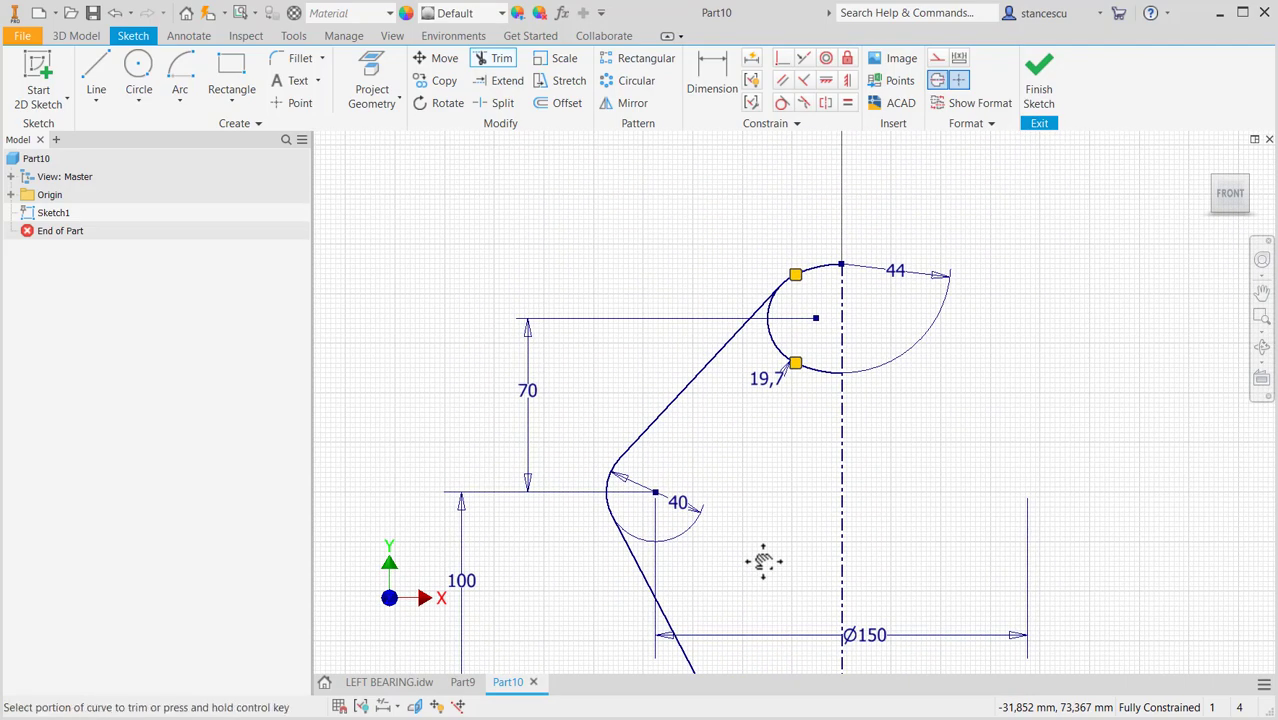
{"action": "key", "text": "Escape"}
Convert the vertical centreline into a normal sketch line so it closes the half outline.
{"action": "left_click", "coordinate": [881, 490]}
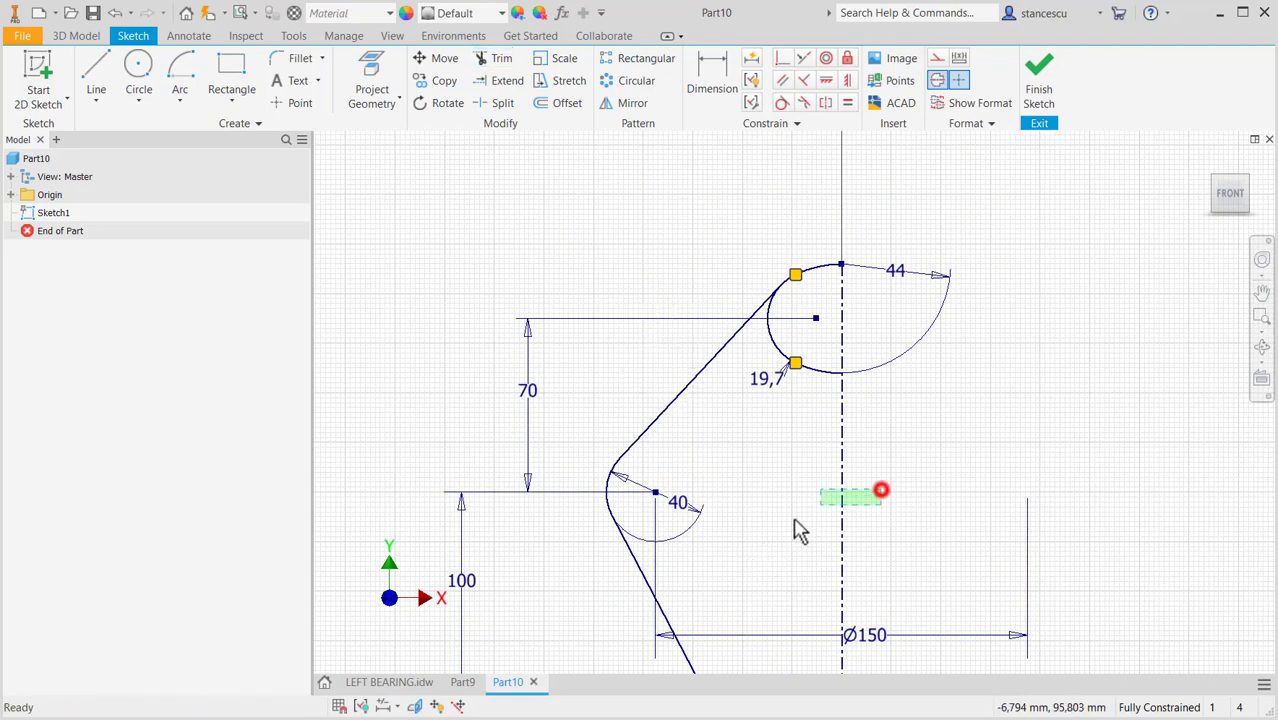
{"action": "left_click", "coordinate": [935, 76]}
{"action": "scroll", "coordinate": [932, 394], "scroll_direction": "down", "scroll_amount": 3}
{"action": "middle_click_drag", "start_coordinate": [940, 438], "coordinate": [917, 372]}
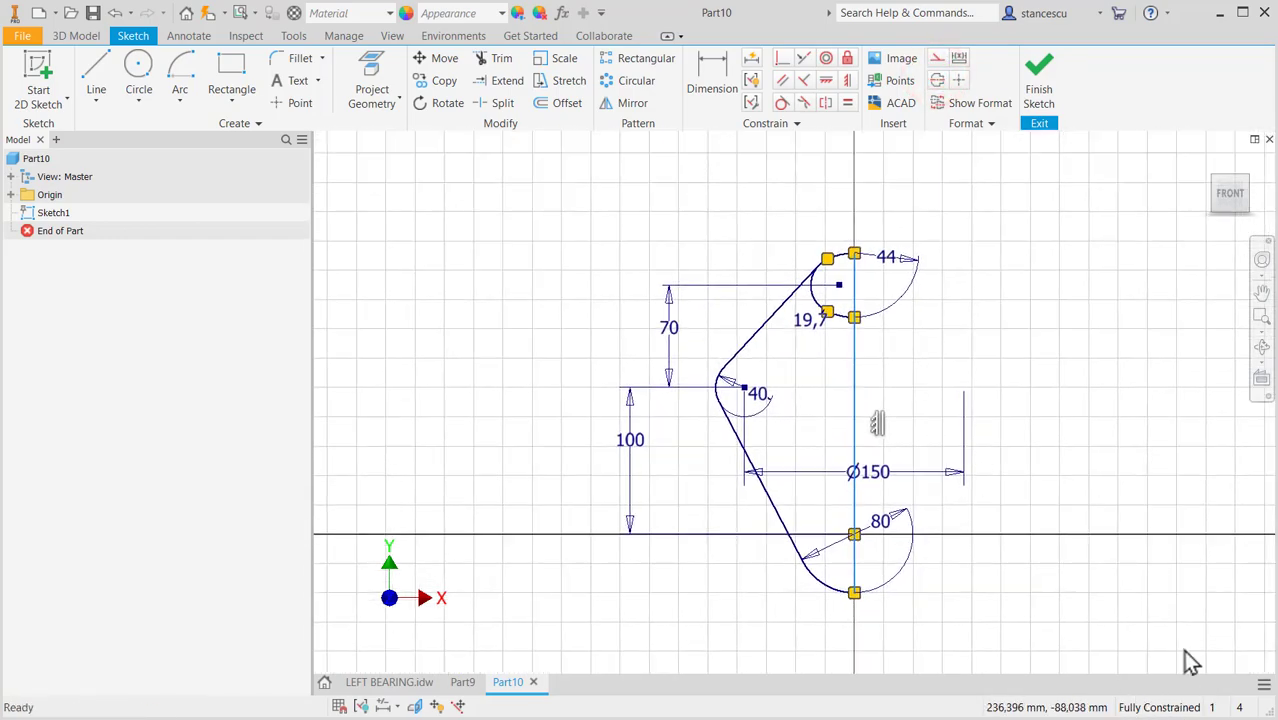
{"action": "scroll", "coordinate": [893, 335], "scroll_direction": "up", "scroll_amount": 3}
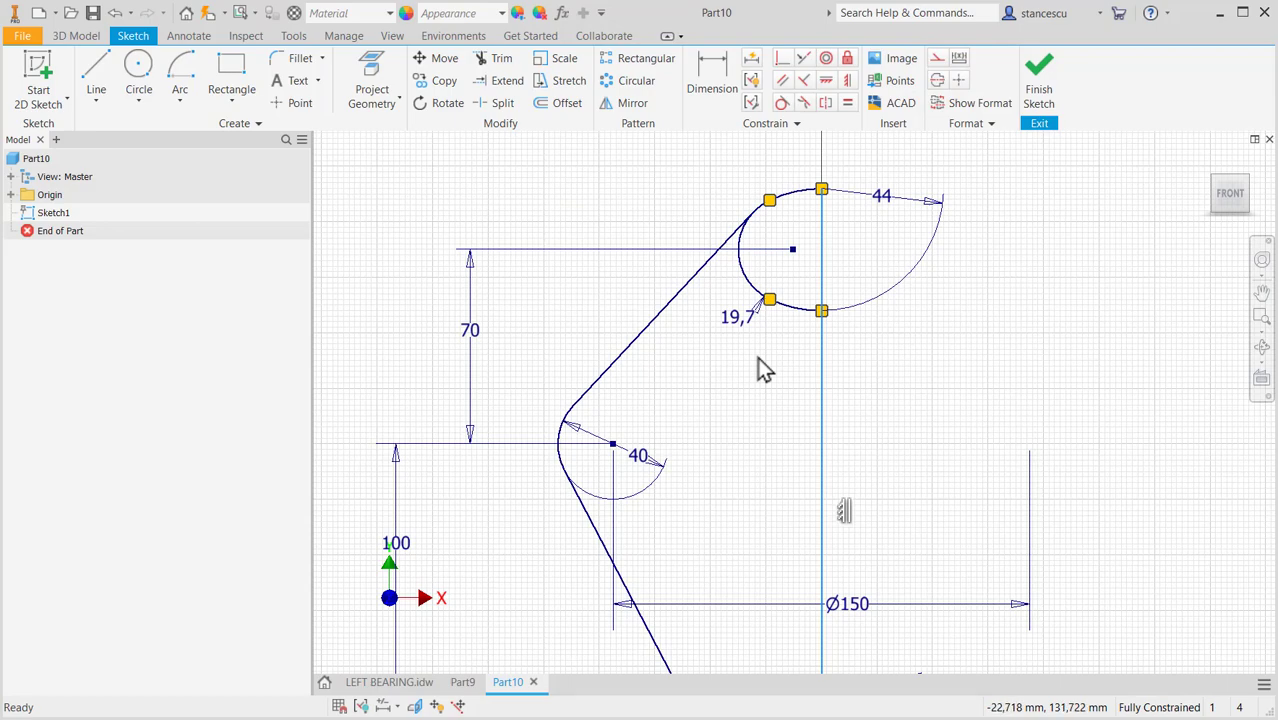
{"action": "middle_click_drag", "start_coordinate": [757, 358], "coordinate": [750, 437]}
{"action": "key", "text": "Escape"}
Change the lower R44 arc to construction geometry.
{"action": "left_click", "coordinate": [797, 397]}
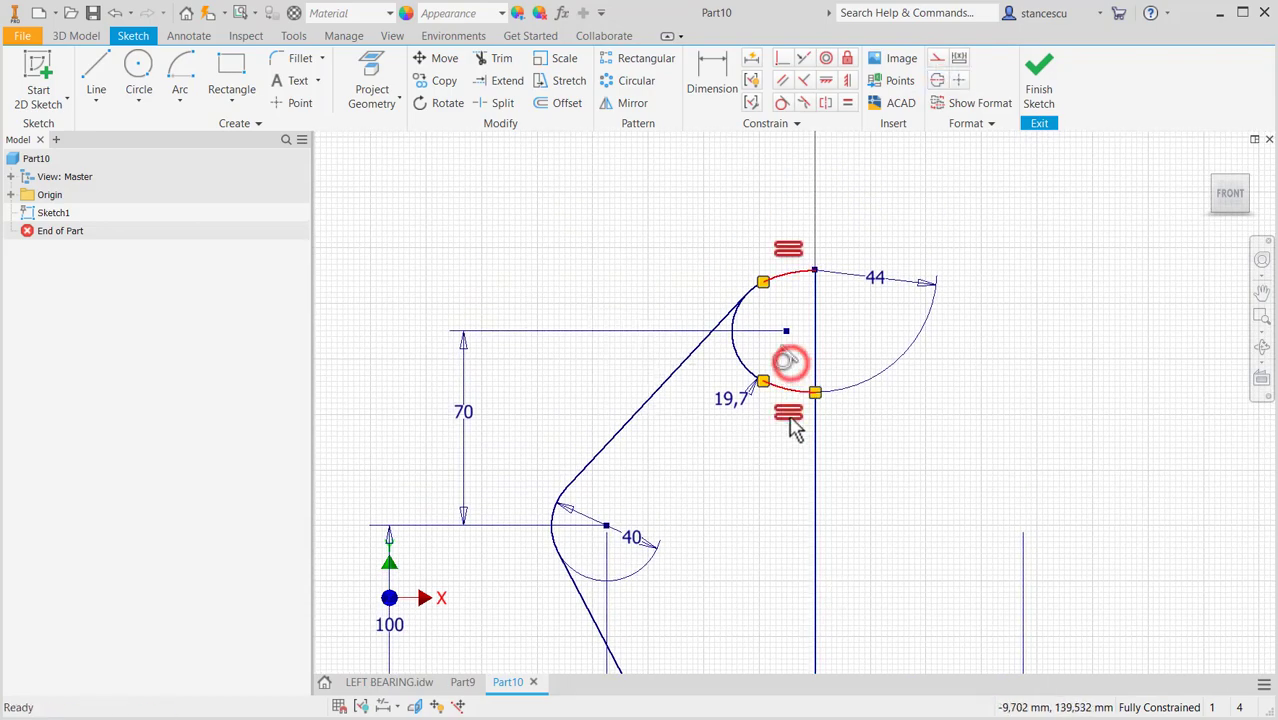
{"action": "left_click", "coordinate": [941, 59]}
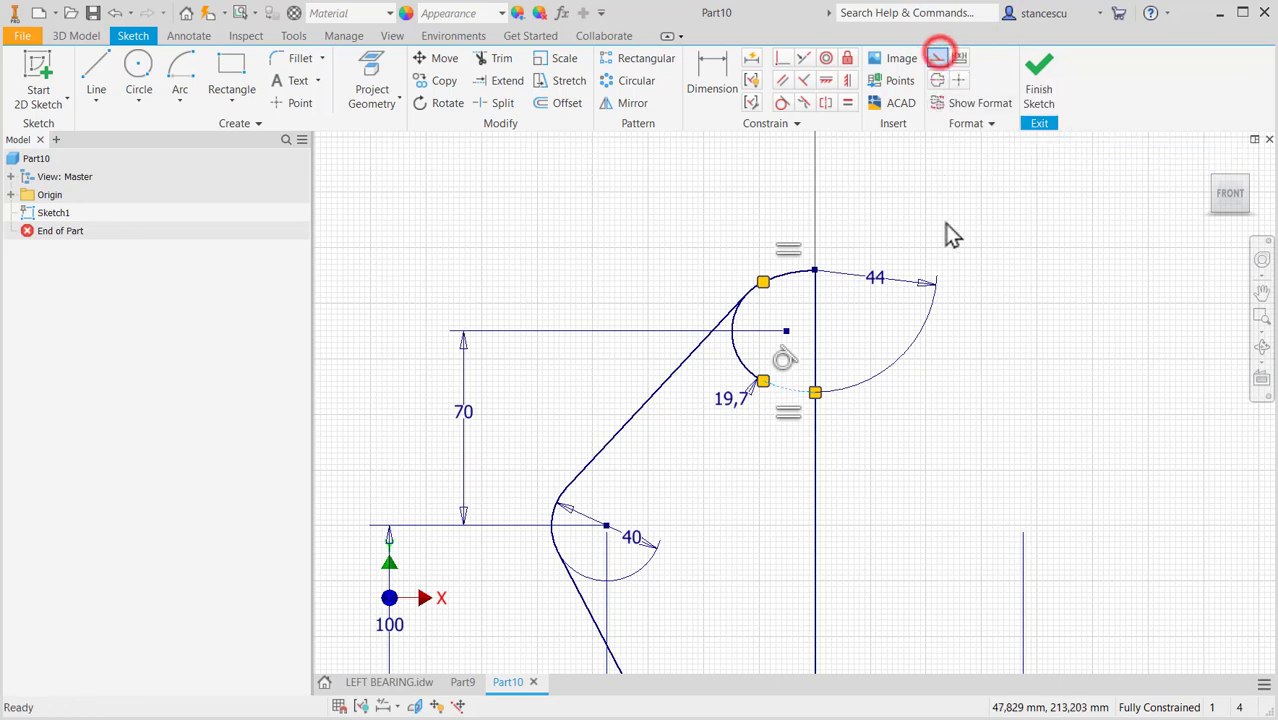
{"action": "scroll", "coordinate": [766, 335], "scroll_direction": "up", "scroll_amount": 3}
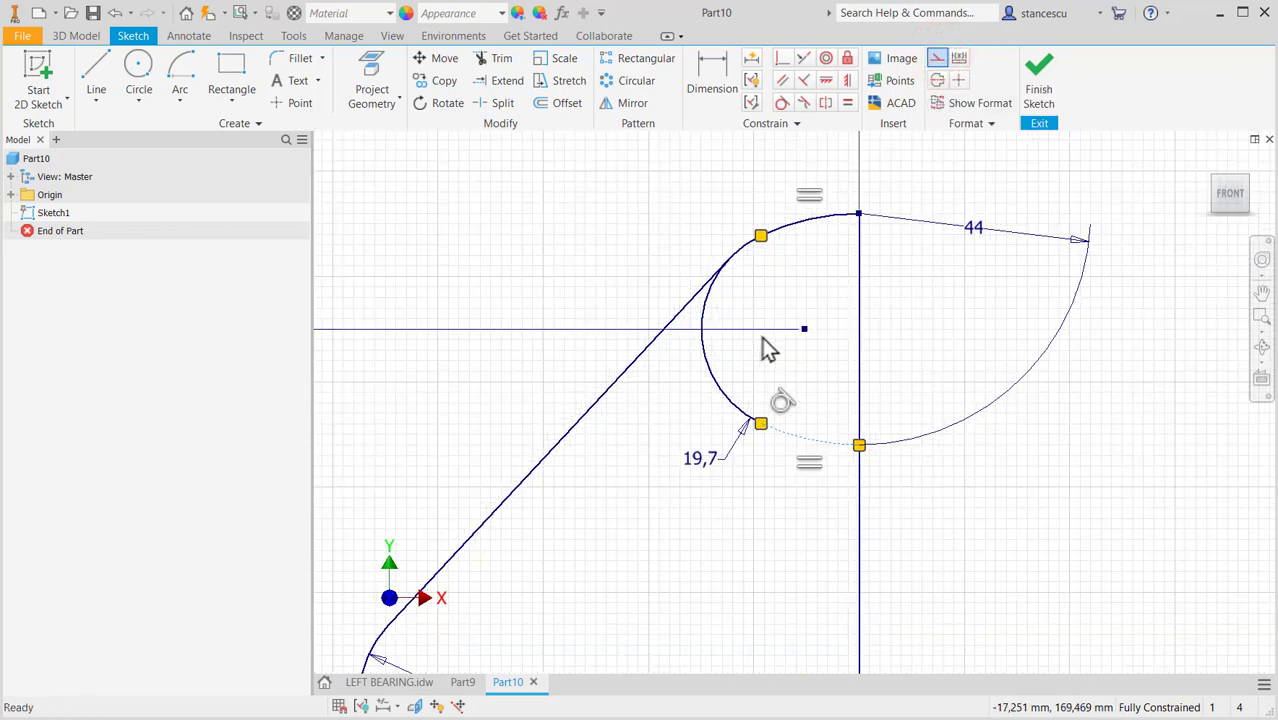
{"action": "left_click", "coordinate": [712, 385]}
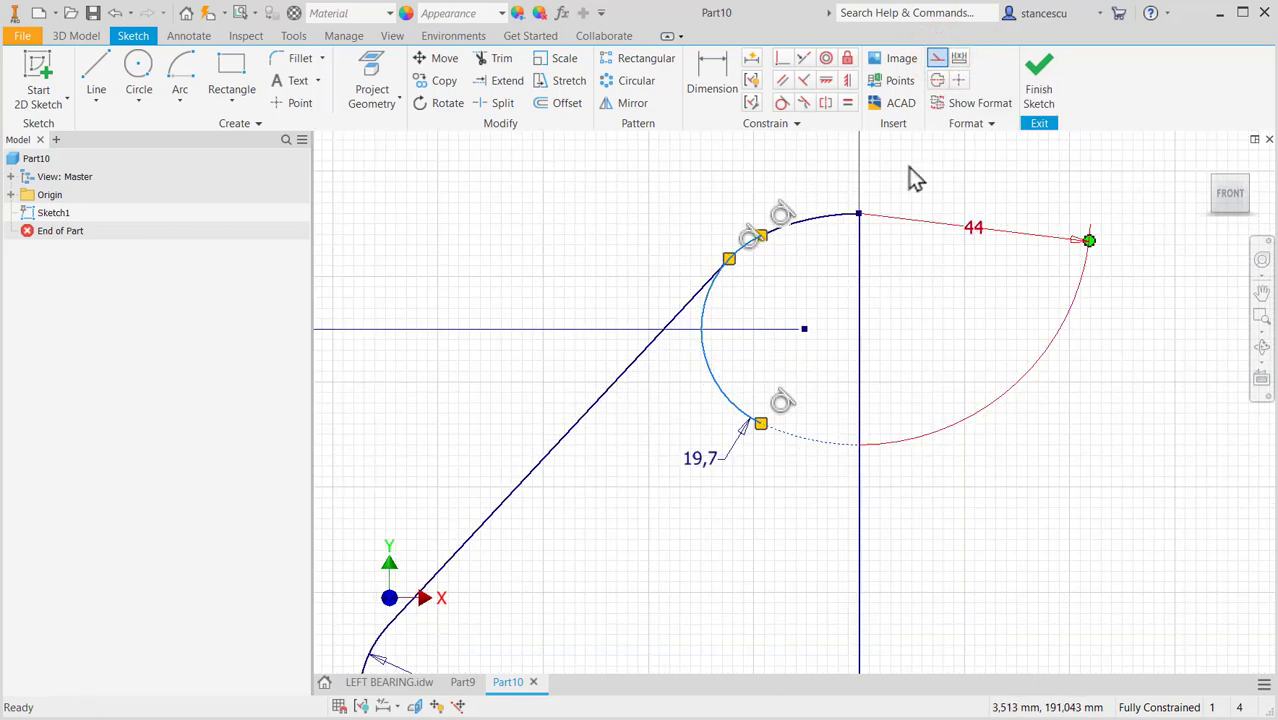
{"action": "key", "text": "Escape"}
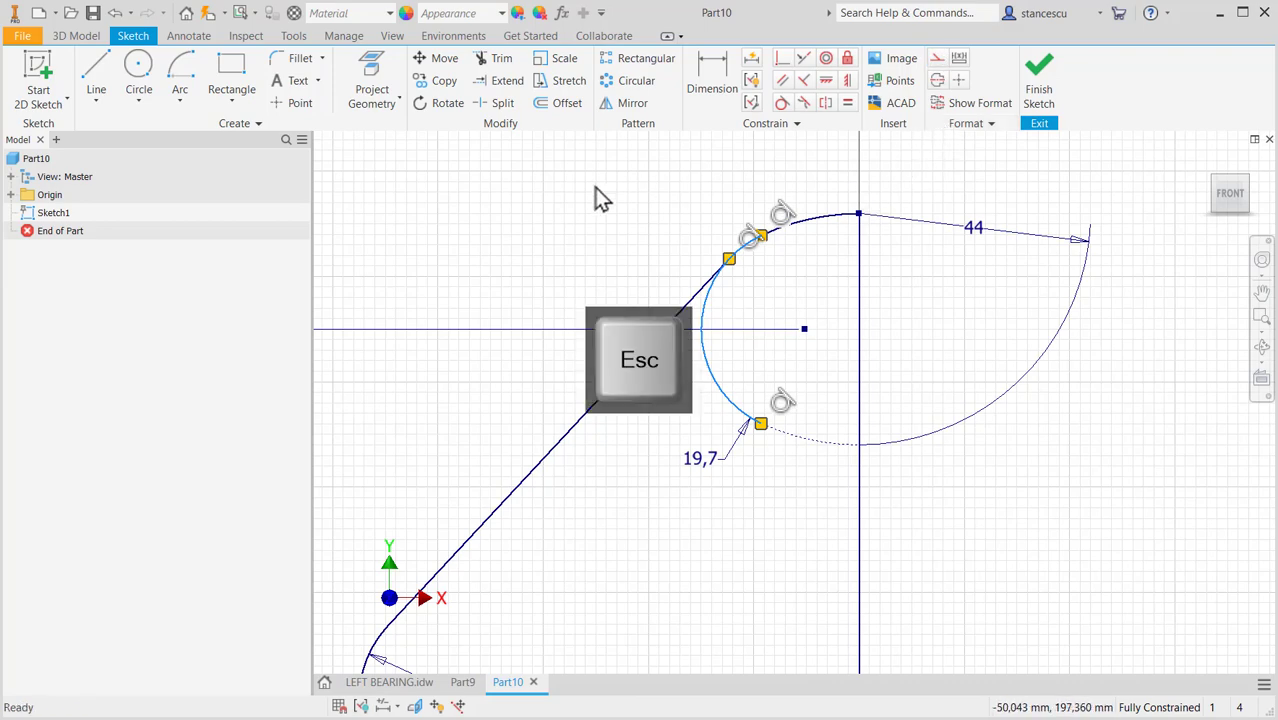
Split the R19.7 arc at the endpoint of the upper tangent line.
{"action": "scroll", "coordinate": [815, 244], "scroll_direction": "up", "scroll_amount": 5}
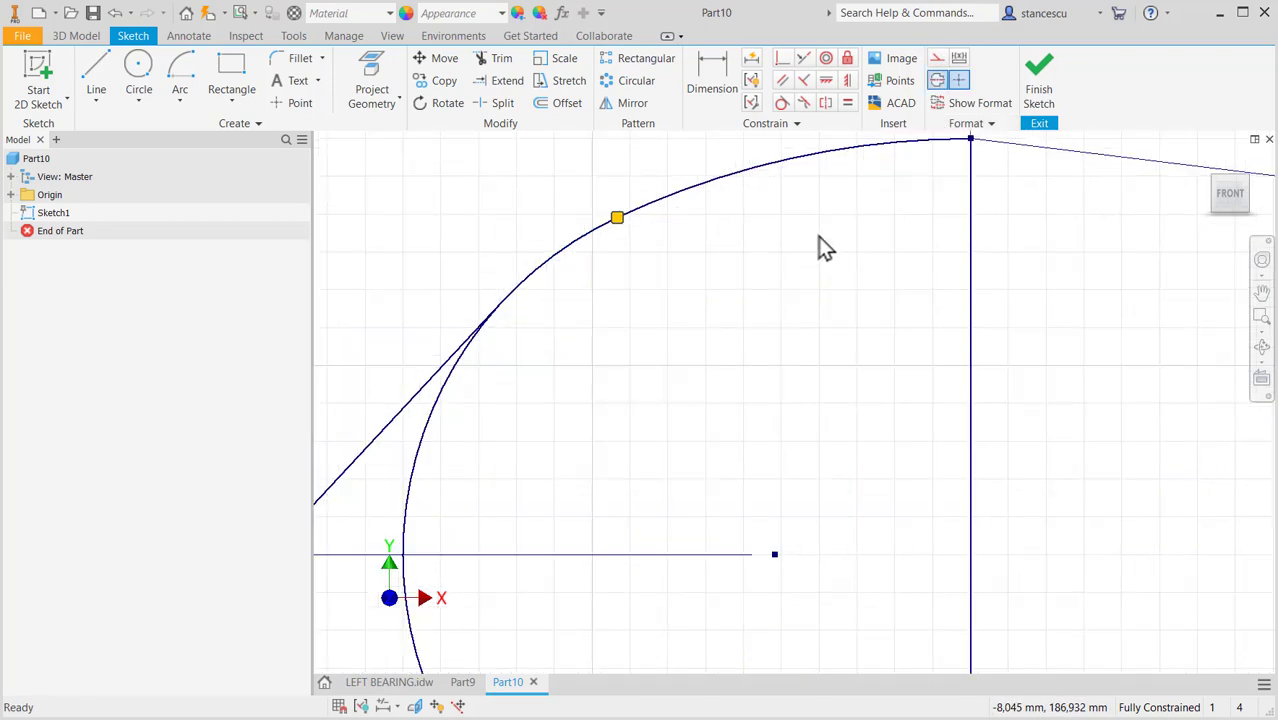
{"action": "scroll", "coordinate": [815, 243], "scroll_direction": "down", "scroll_amount": 3}
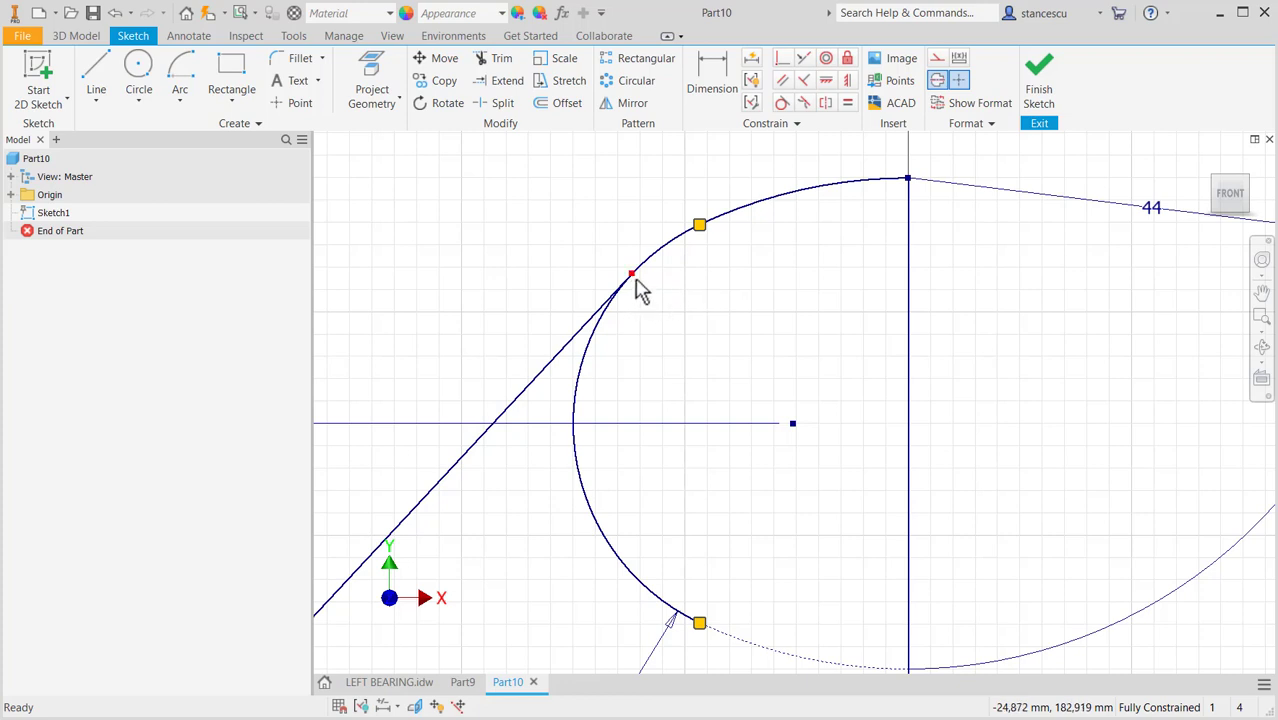
{"action": "left_click", "coordinate": [502, 103]}
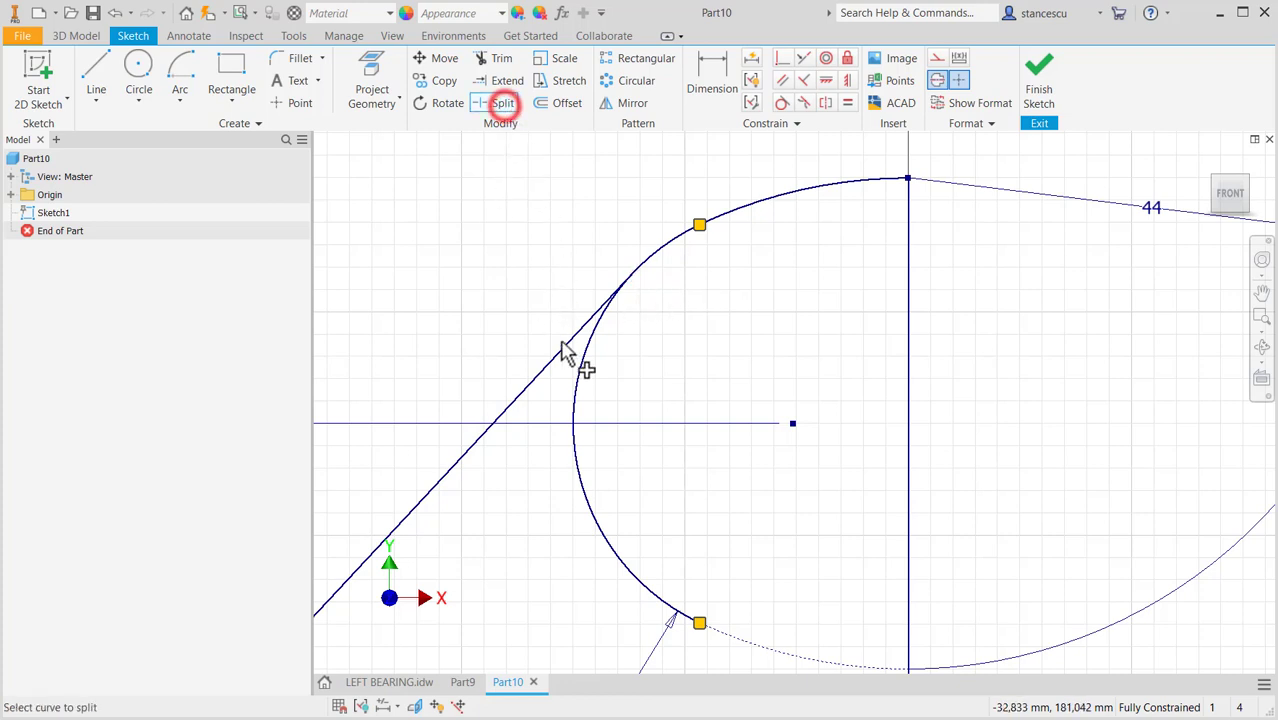
{"action": "left_click", "coordinate": [597, 389]}
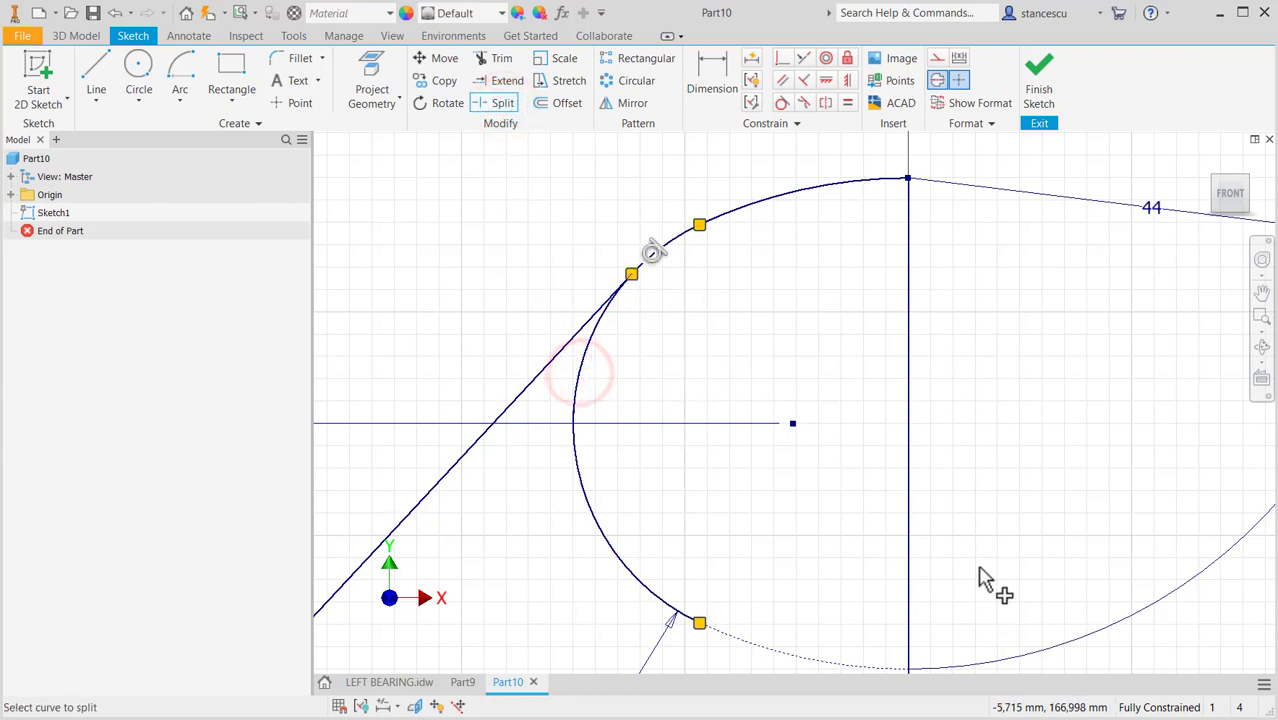
{"action": "key", "text": "Escape"}
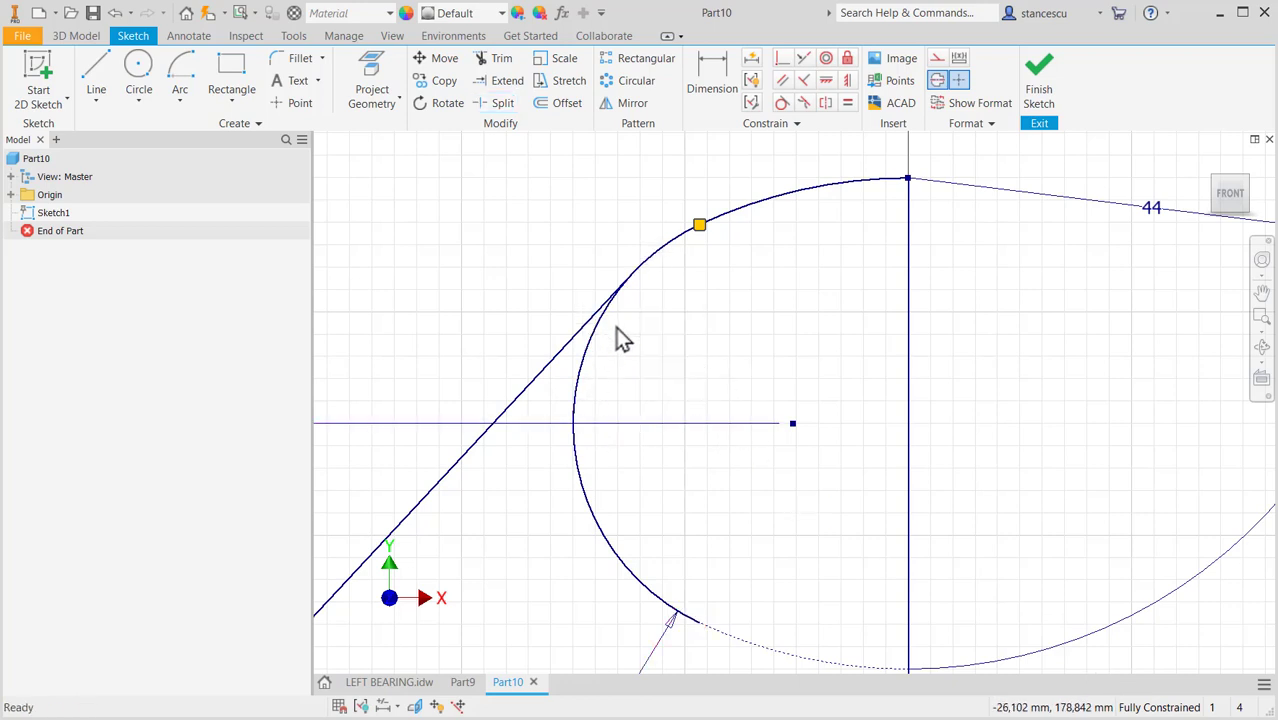
Change the R19.7 arc portion below the tangent point to construction geometry.
{"action": "left_click", "coordinate": [602, 384]}
{"action": "left_click_drag", "start_coordinate": [602, 384], "coordinate": [566, 390]}
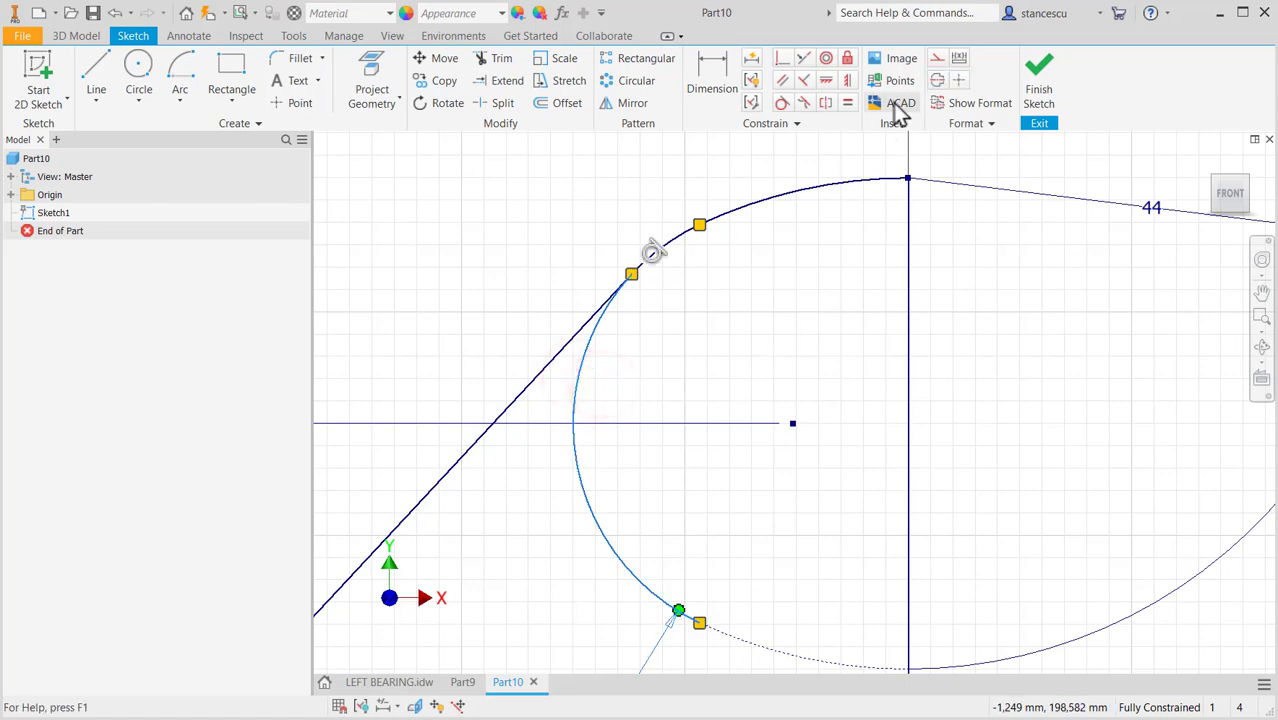
{"action": "left_click", "coordinate": [942, 55]}
{"action": "left_click", "coordinate": [731, 331]}
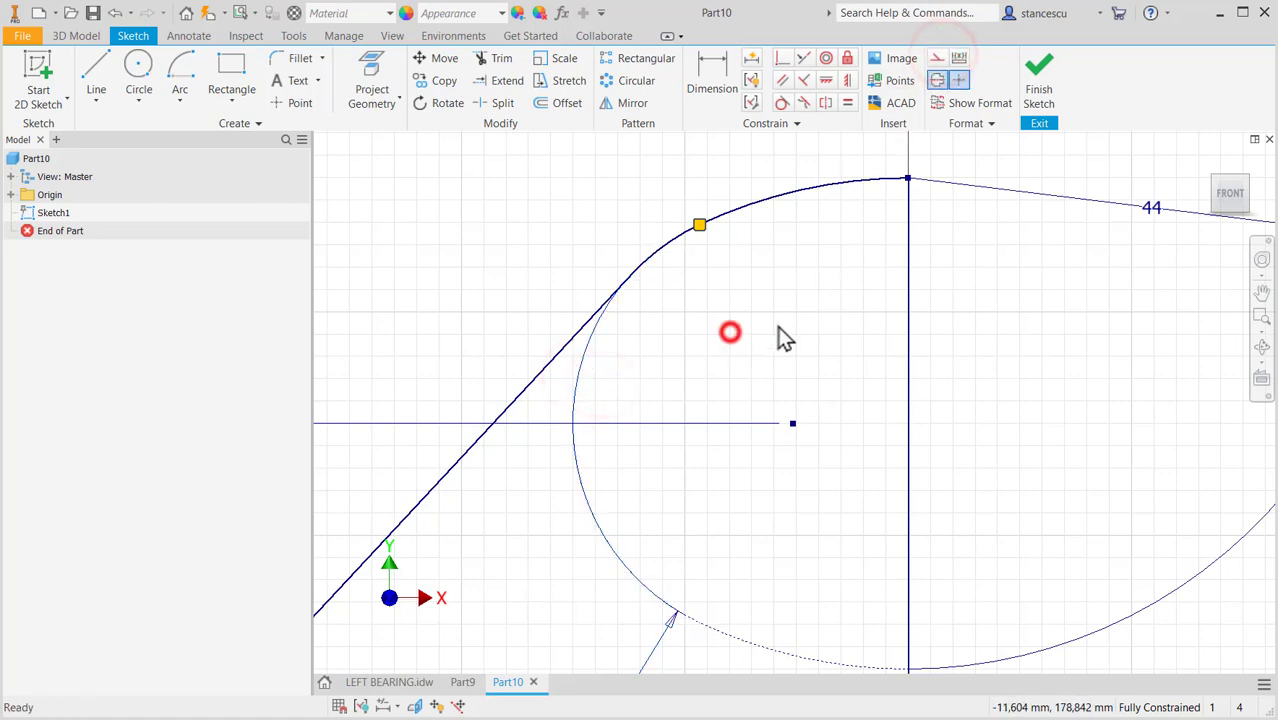
Finish the sketch and extrude the closed half profile 6 mm as a new solid.
{"action": "scroll", "coordinate": [792, 332], "scroll_direction": "up", "scroll_amount": 2}
{"action": "scroll", "coordinate": [800, 352], "scroll_direction": "up", "scroll_amount": 2}
{"action": "middle_click_drag", "start_coordinate": [829, 450], "coordinate": [834, 268]}
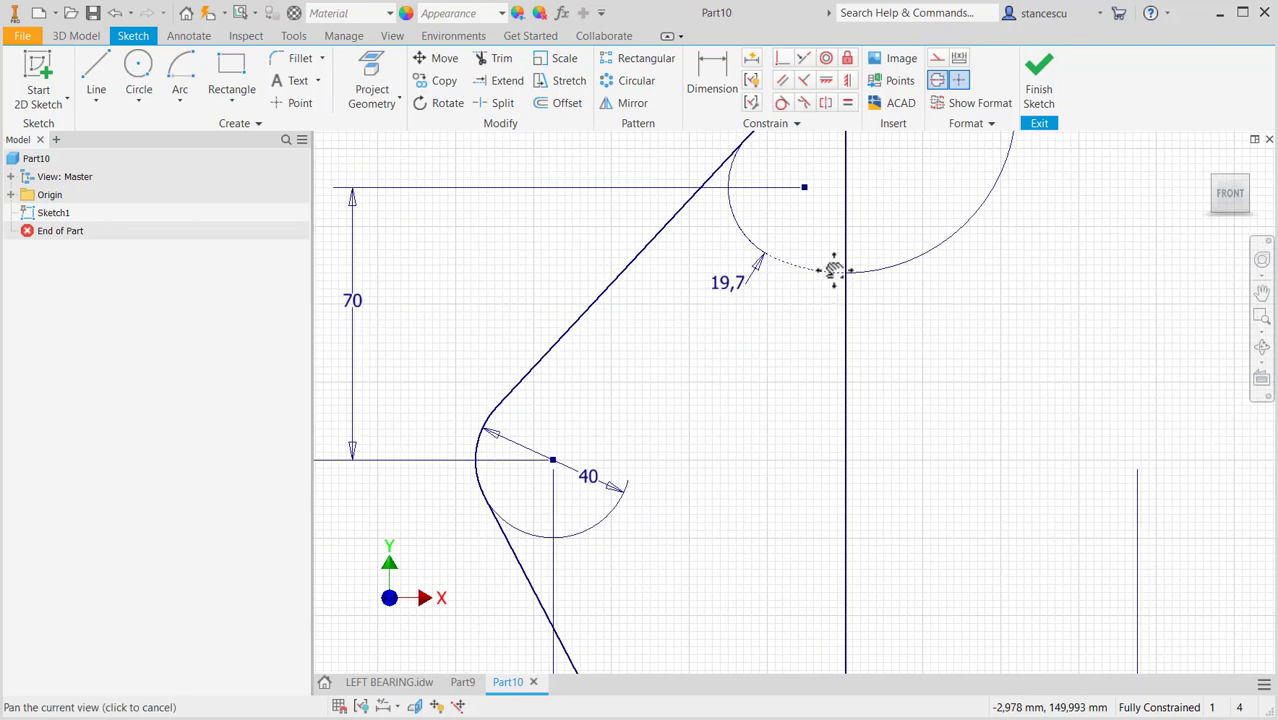
{"action": "scroll", "coordinate": [849, 405], "scroll_direction": "up", "scroll_amount": 2}
{"action": "middle_click_drag", "start_coordinate": [934, 418], "coordinate": [914, 295]}
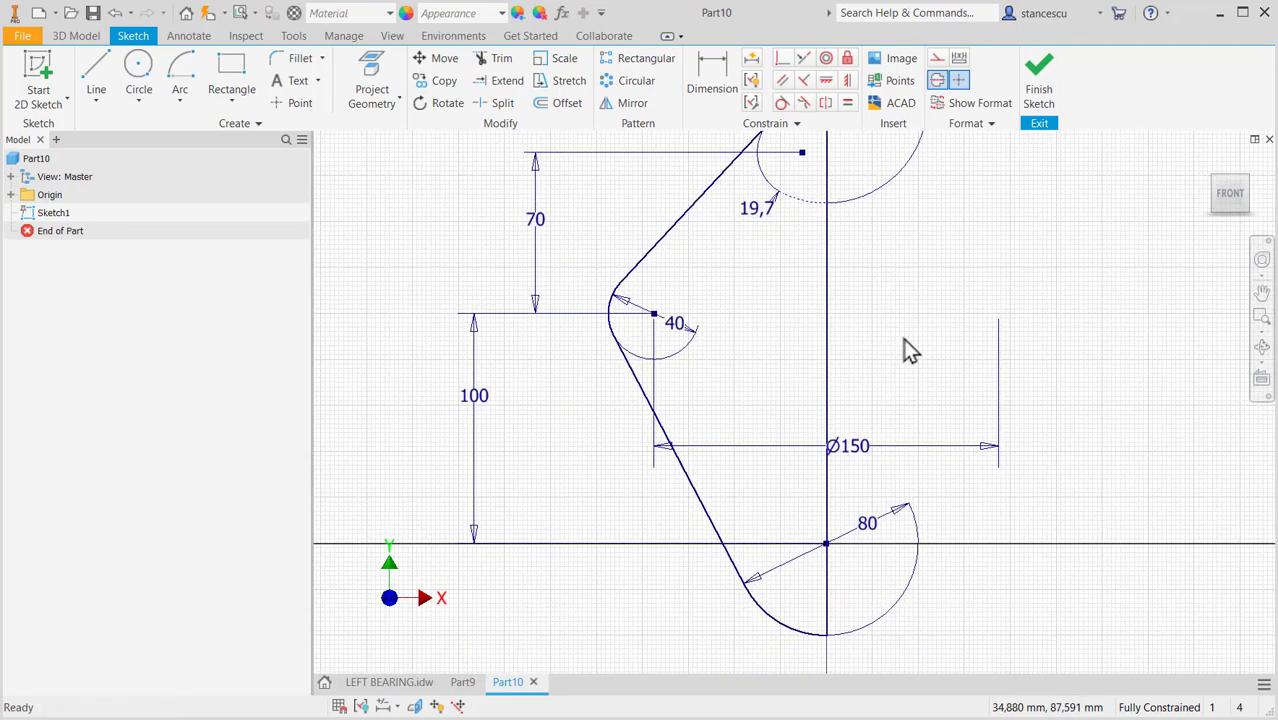
{"action": "middle_click_drag", "start_coordinate": [961, 345], "coordinate": [955, 383]}
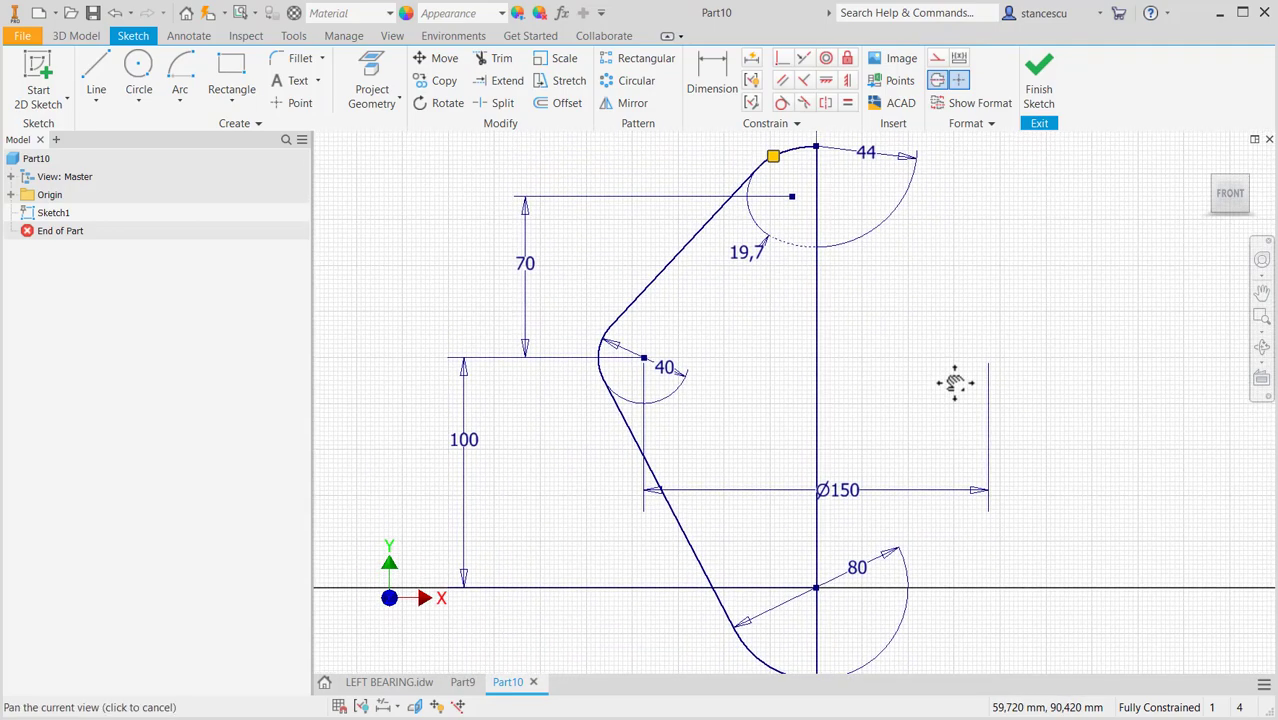
{"action": "left_click", "coordinate": [1040, 78]}
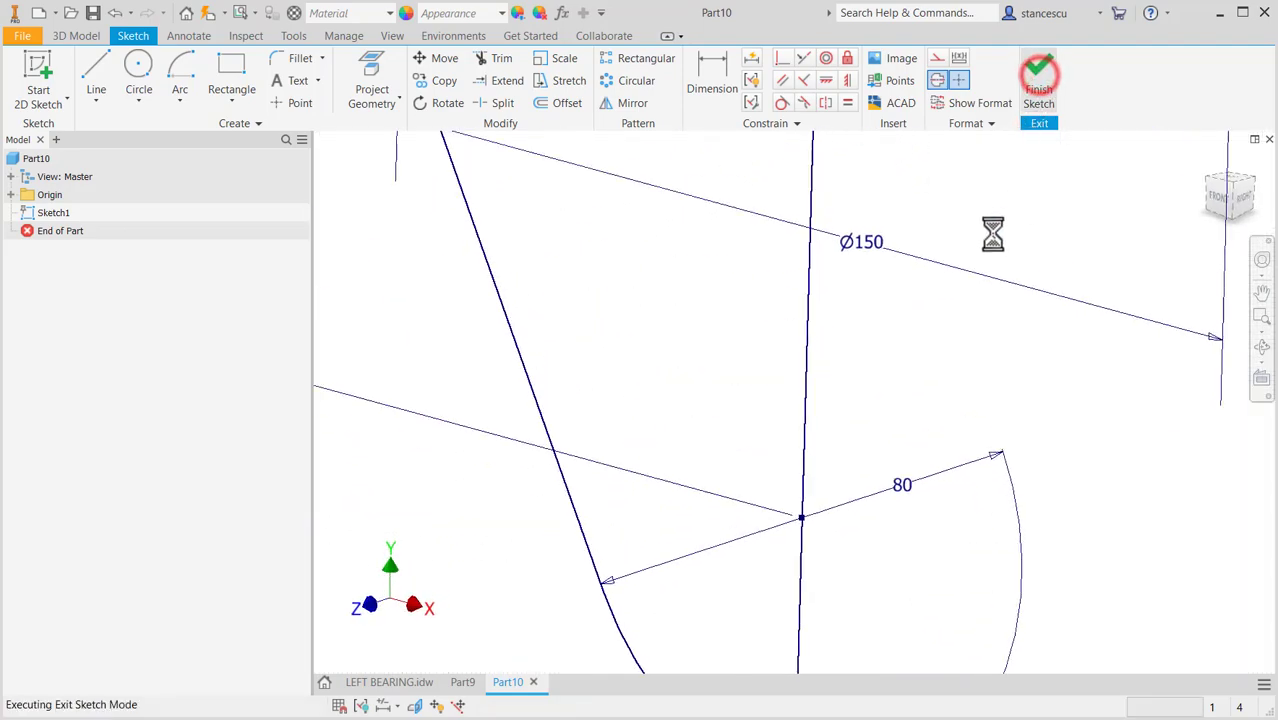
{"action": "key", "text": "F6"}
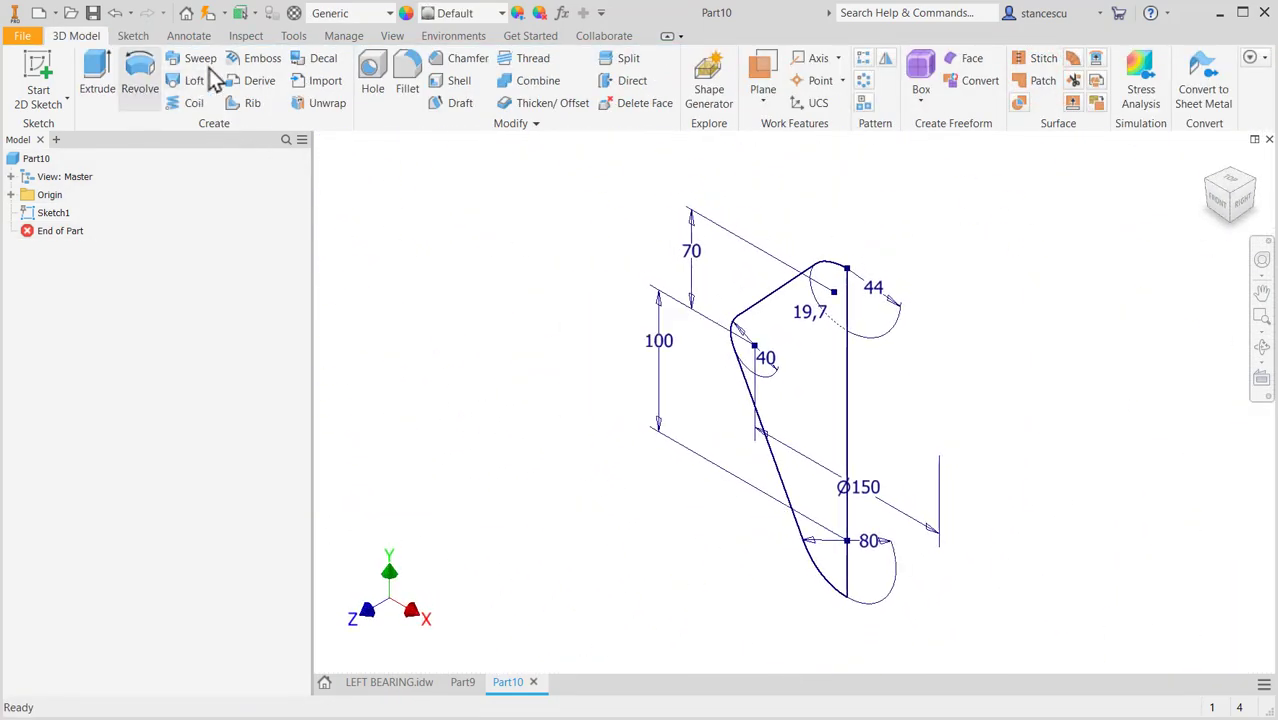
{"action": "left_click", "coordinate": [100, 85]}
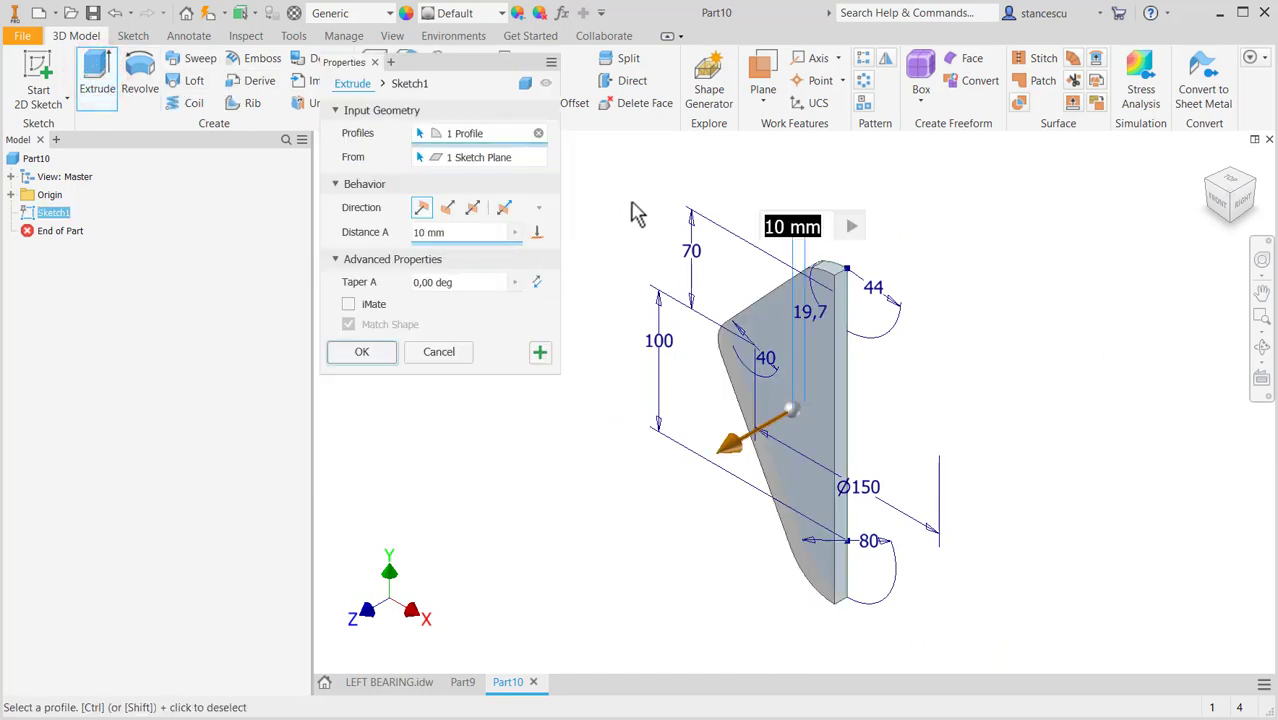
{"action": "type", "text": "6"}
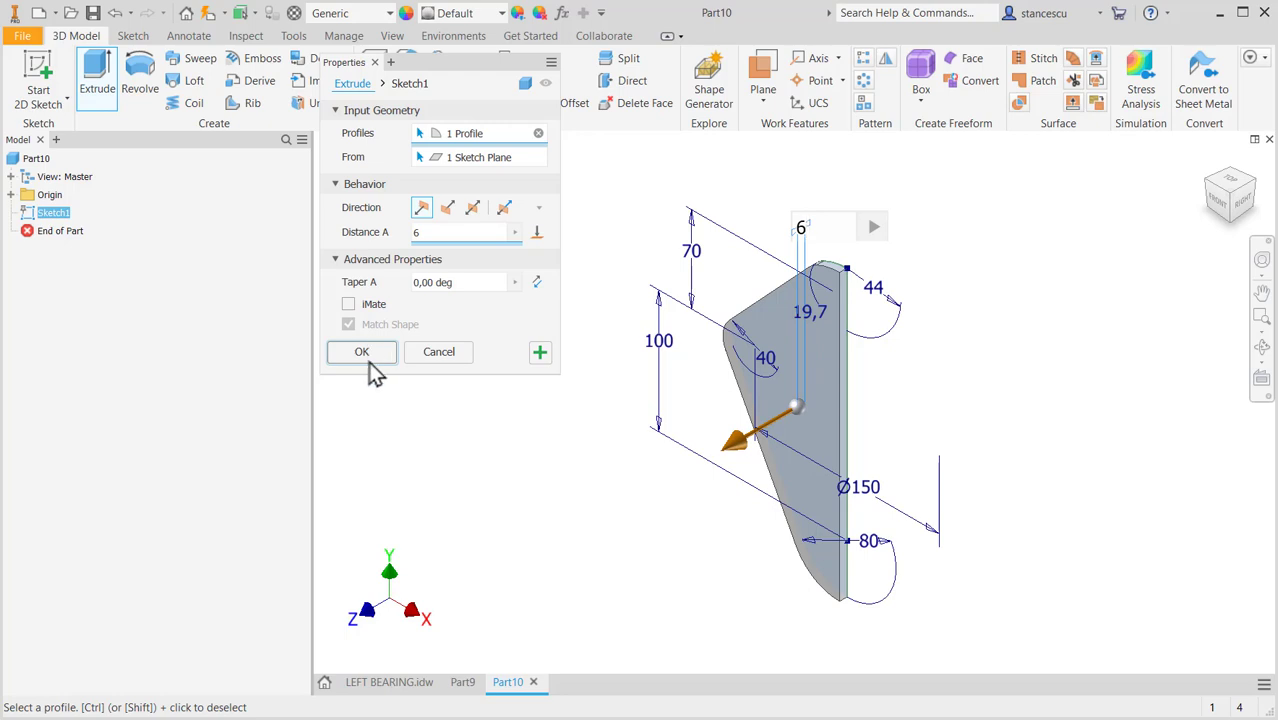
{"action": "left_click", "coordinate": [362, 352]}
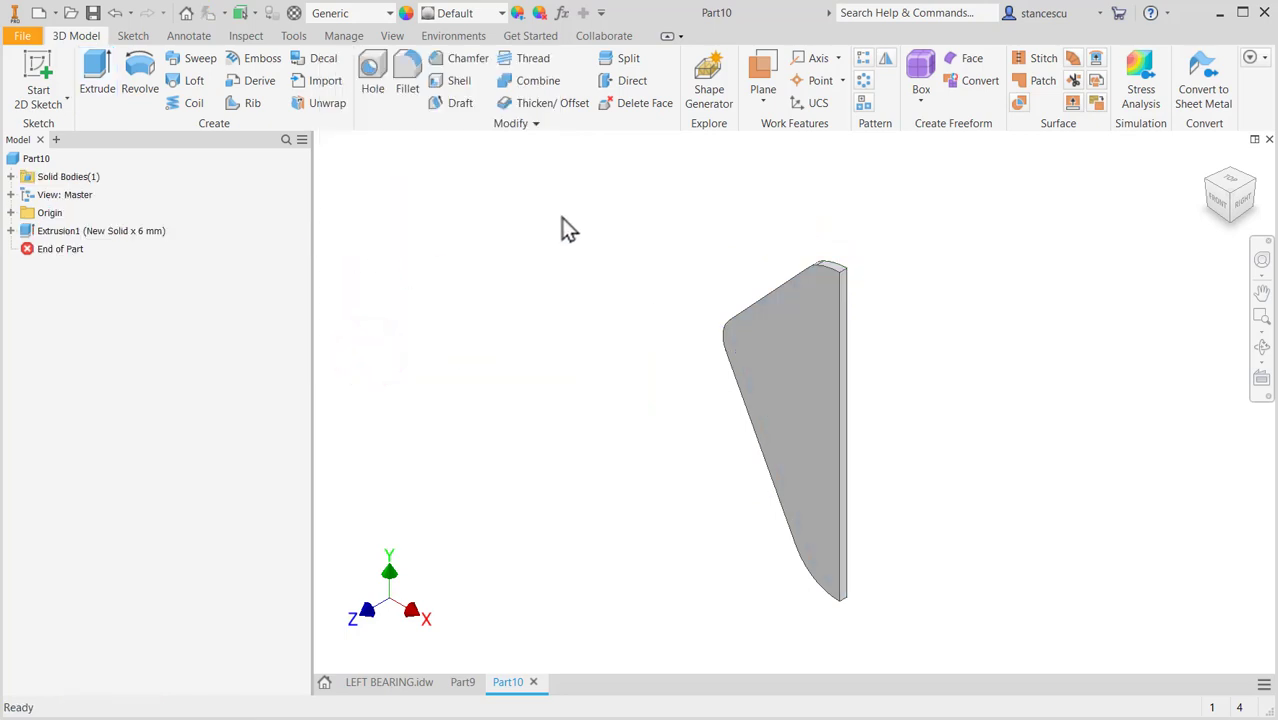
Mirror the extruded half plate about its flat vertical side face to complete the full plate.
{"action": "left_click", "coordinate": [885, 62]}
{"action": "left_click", "coordinate": [804, 316]}
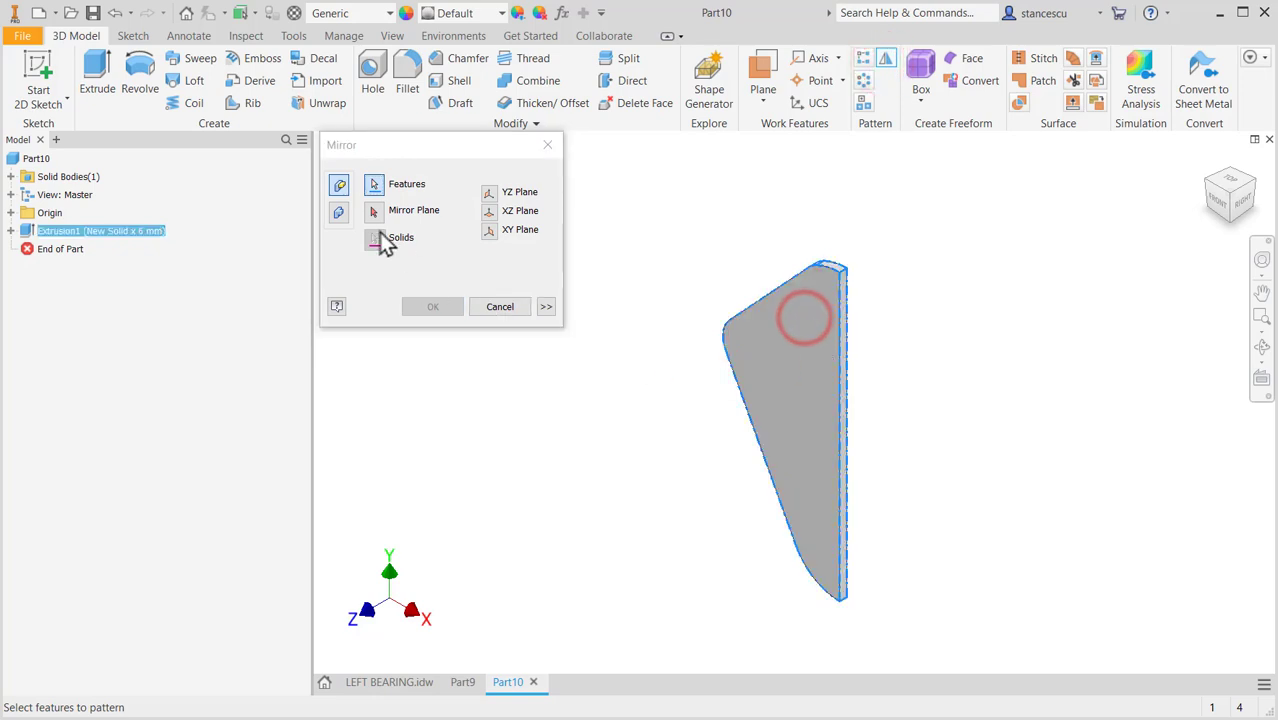
{"action": "left_click", "coordinate": [374, 210]}
{"action": "scroll", "coordinate": [849, 372], "scroll_direction": "down", "scroll_amount": 3}
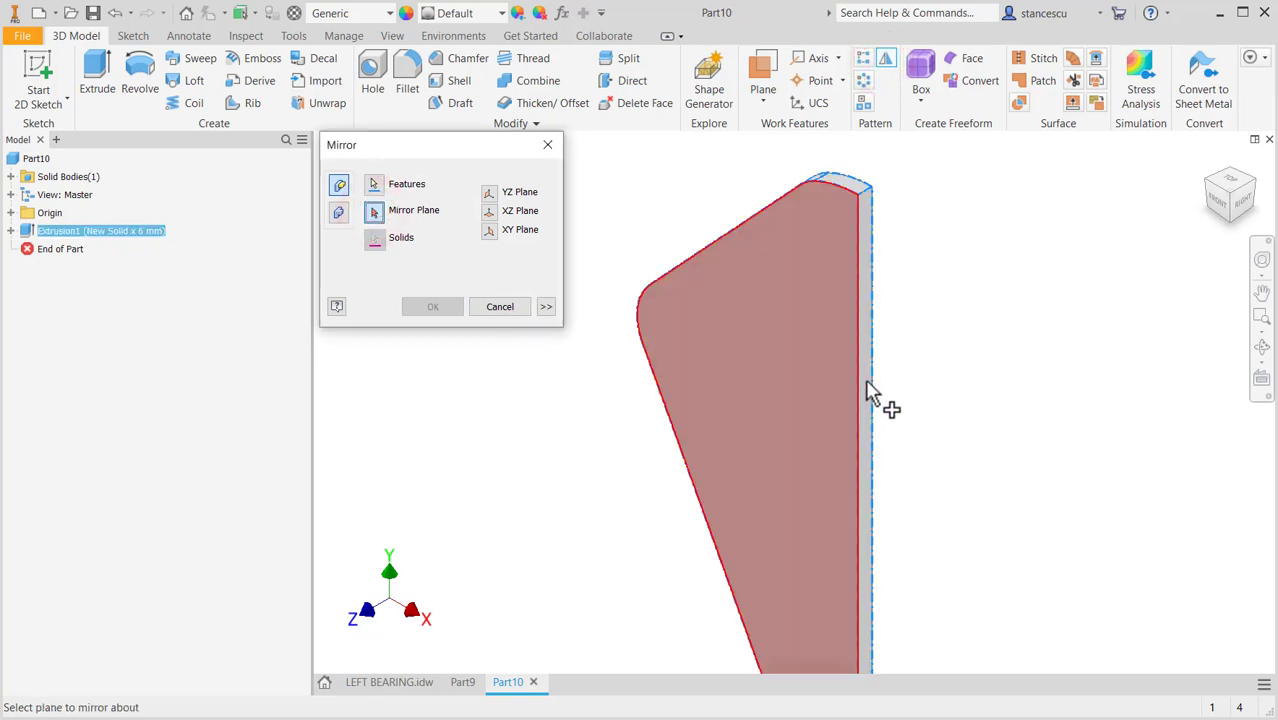
{"action": "left_click", "coordinate": [869, 390]}
{"action": "left_click", "coordinate": [433, 307]}
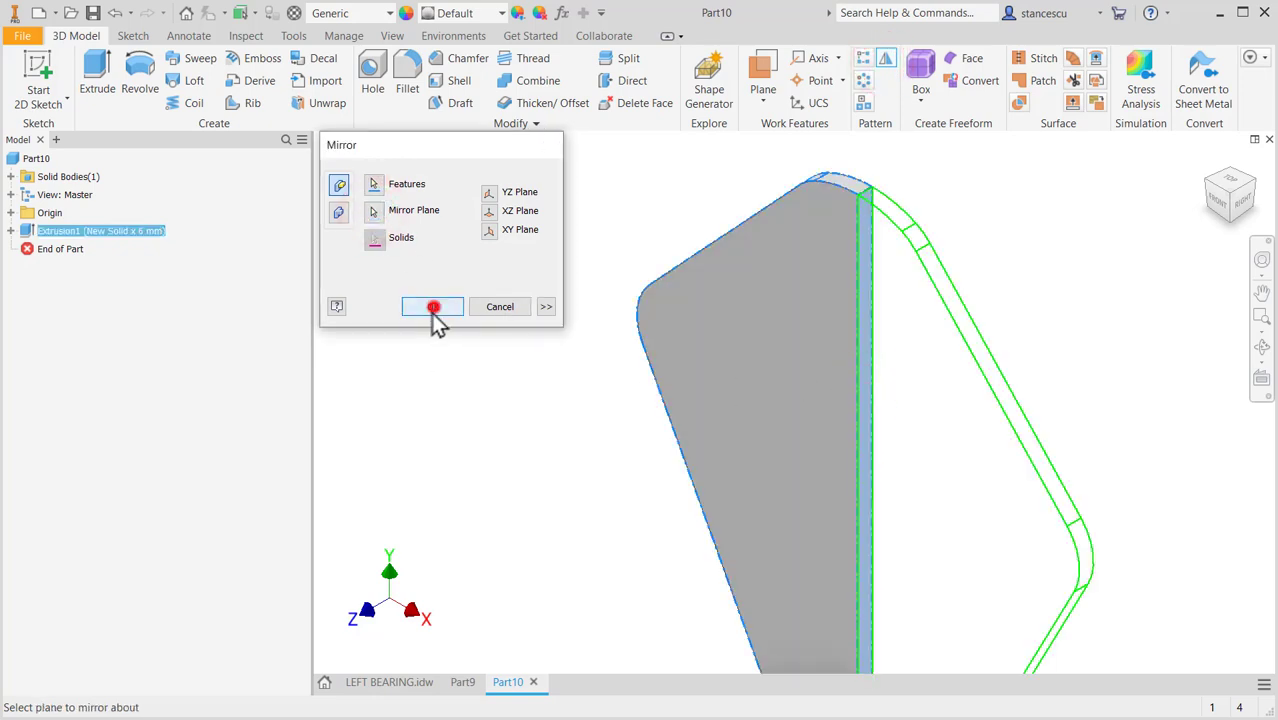
{"action": "scroll", "coordinate": [552, 415], "scroll_direction": "up", "scroll_amount": 3}
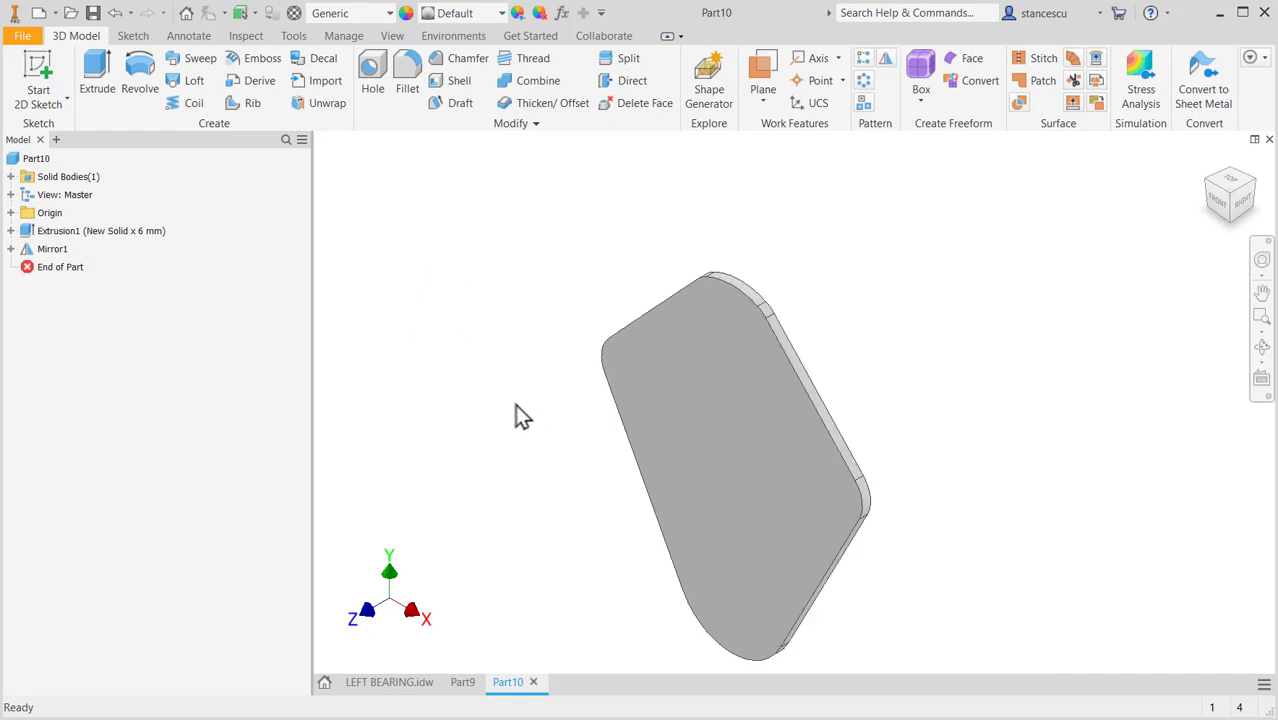
{"action": "mouse_move", "coordinate": [516, 405]}
{"action": "middle_mouse_down", "text": "shift"}
{"action": "mouse_move", "coordinate": [428, 434]}
{"action": "mouse_move", "coordinate": [528, 391]}
{"action": "mouse_move", "coordinate": [514, 398]}
{"action": "middle_mouse_up", "text": "shift"}
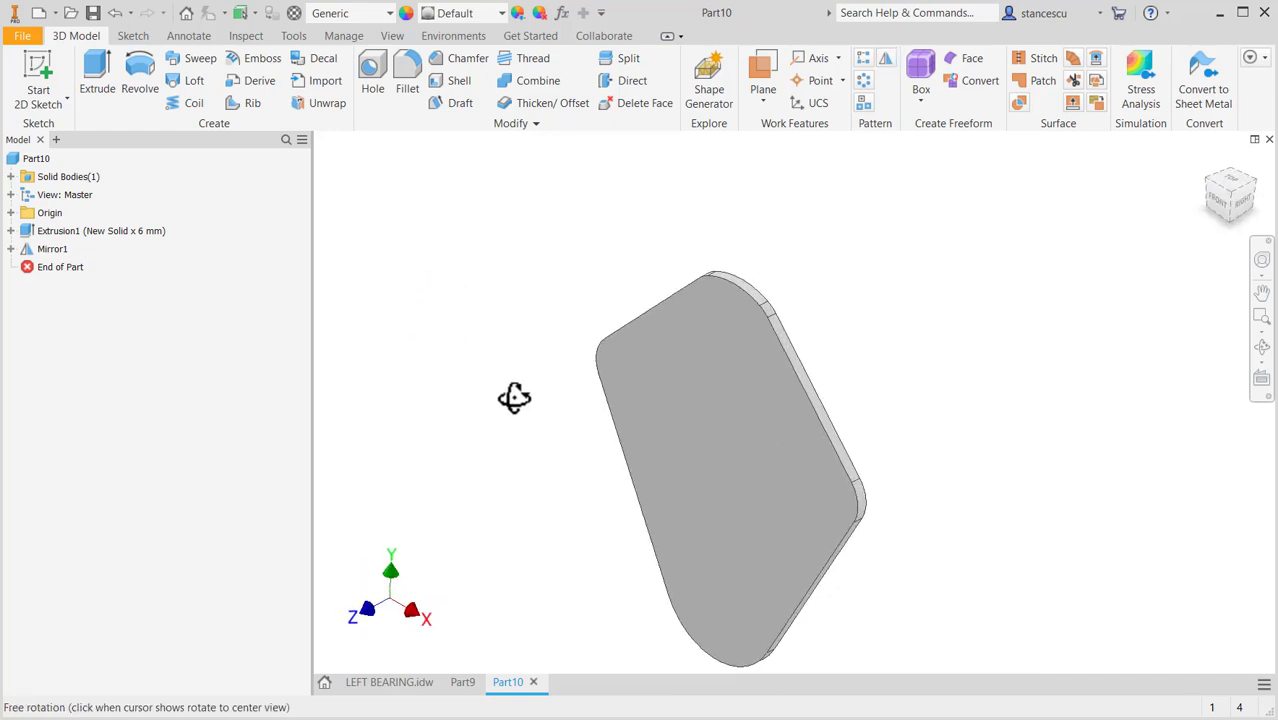
{"action": "key", "text": "F6"}
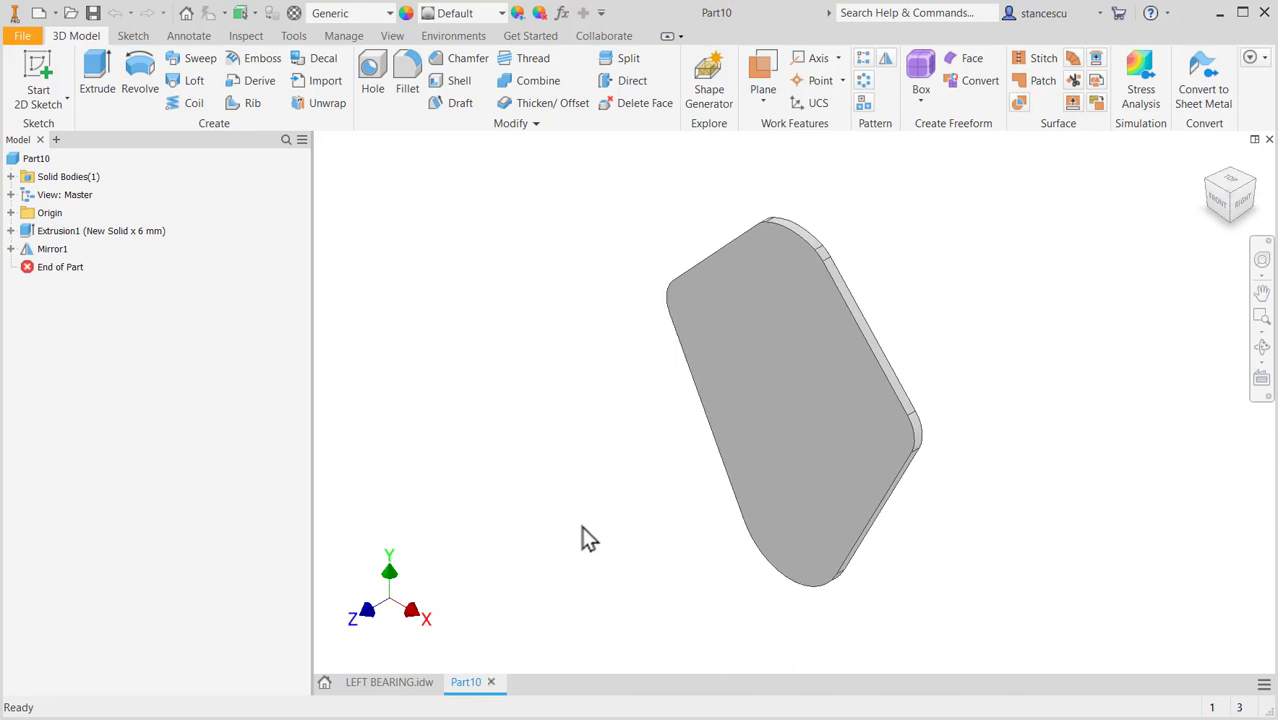
Examine the front view and both section views in the LEFT BEARING drawing for the boss shapes and heights.
{"action": "left_click", "coordinate": [405, 682]}
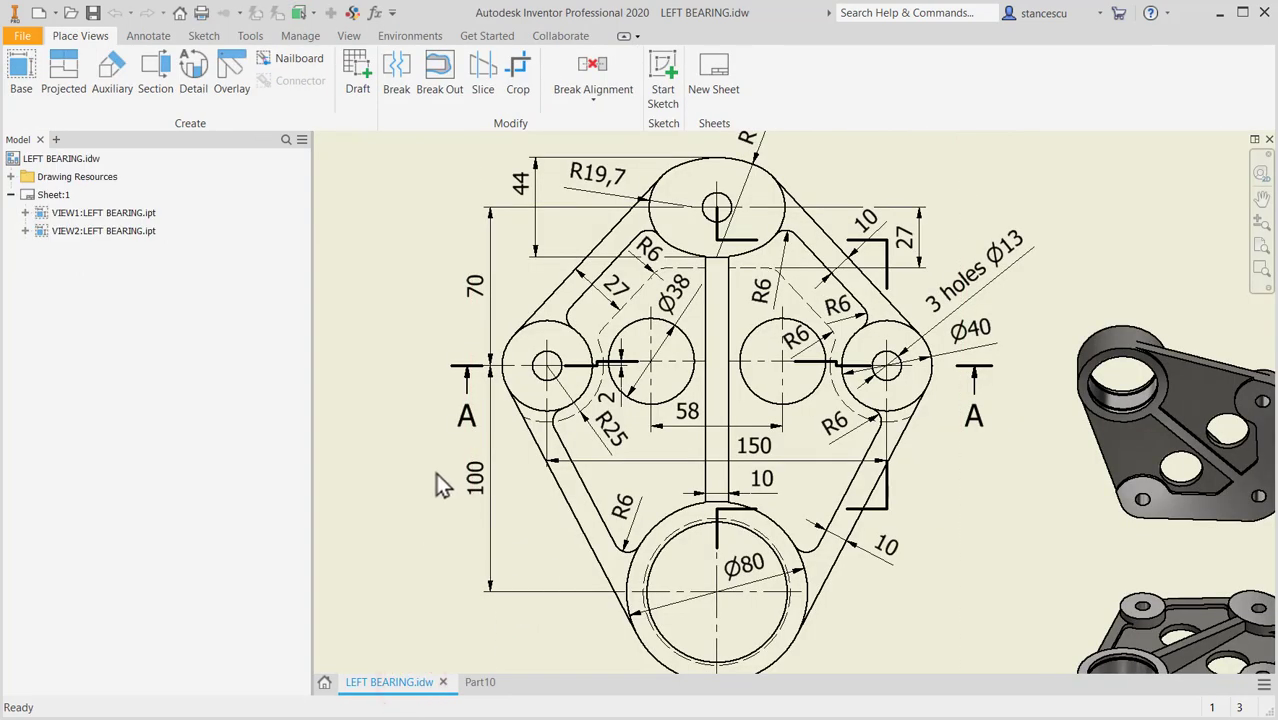
{"action": "mouse_move", "coordinate": [908, 586]}
{"action": "middle_mouse_down"}
{"action": "mouse_move", "coordinate": [824, 480]}
{"action": "mouse_move", "coordinate": [836, 704]}
{"action": "middle_mouse_up"}
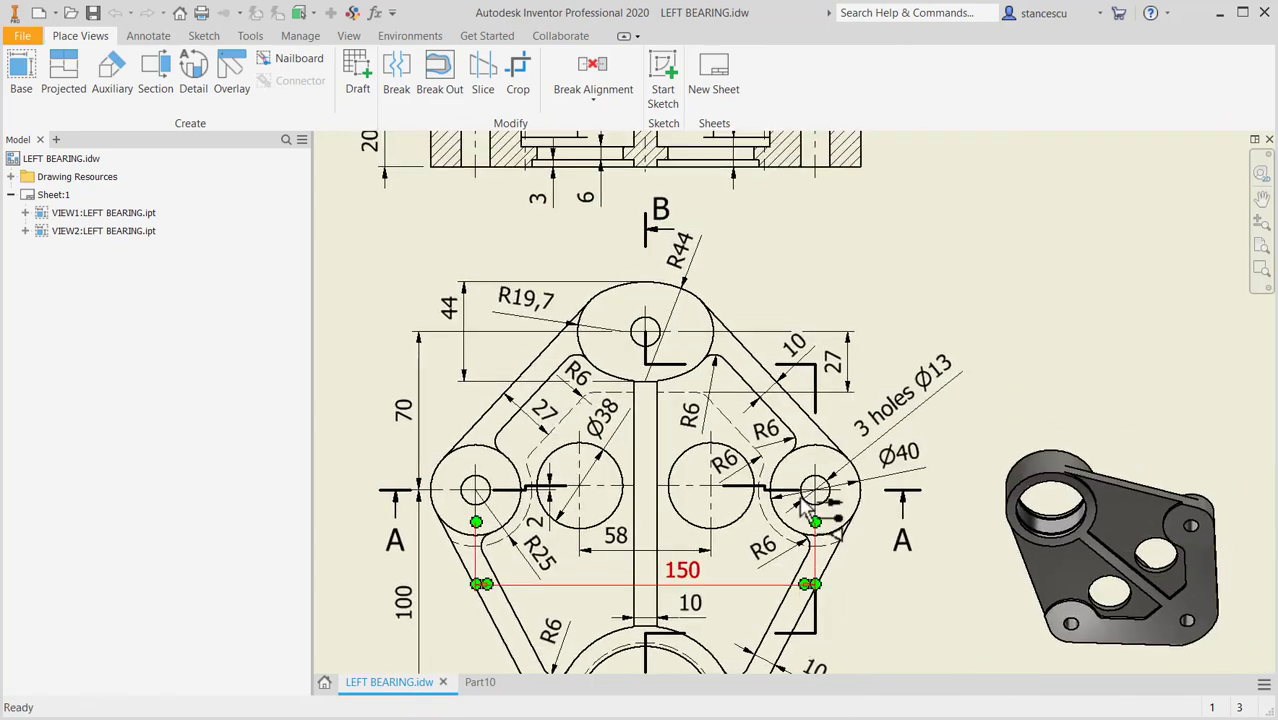
{"action": "middle_click_drag", "start_coordinate": [835, 402], "coordinate": [911, 629]}
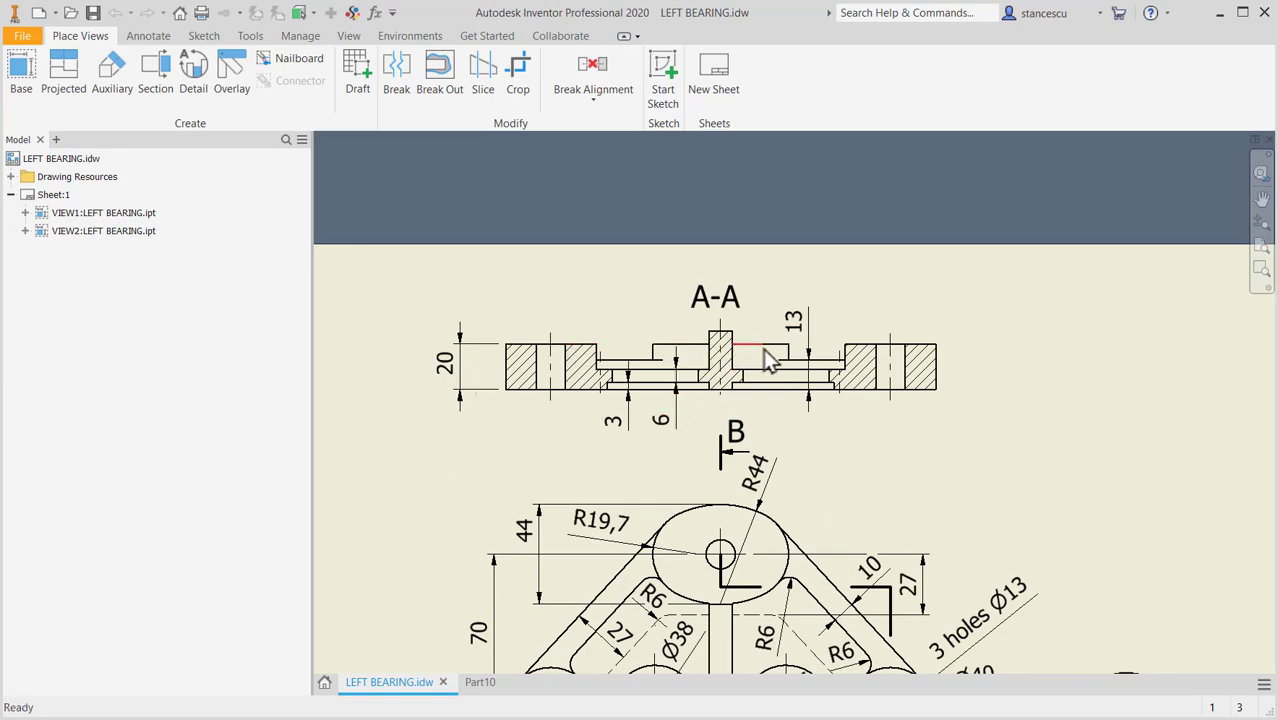
{"action": "middle_click_drag", "start_coordinate": [877, 455], "coordinate": [914, 332]}
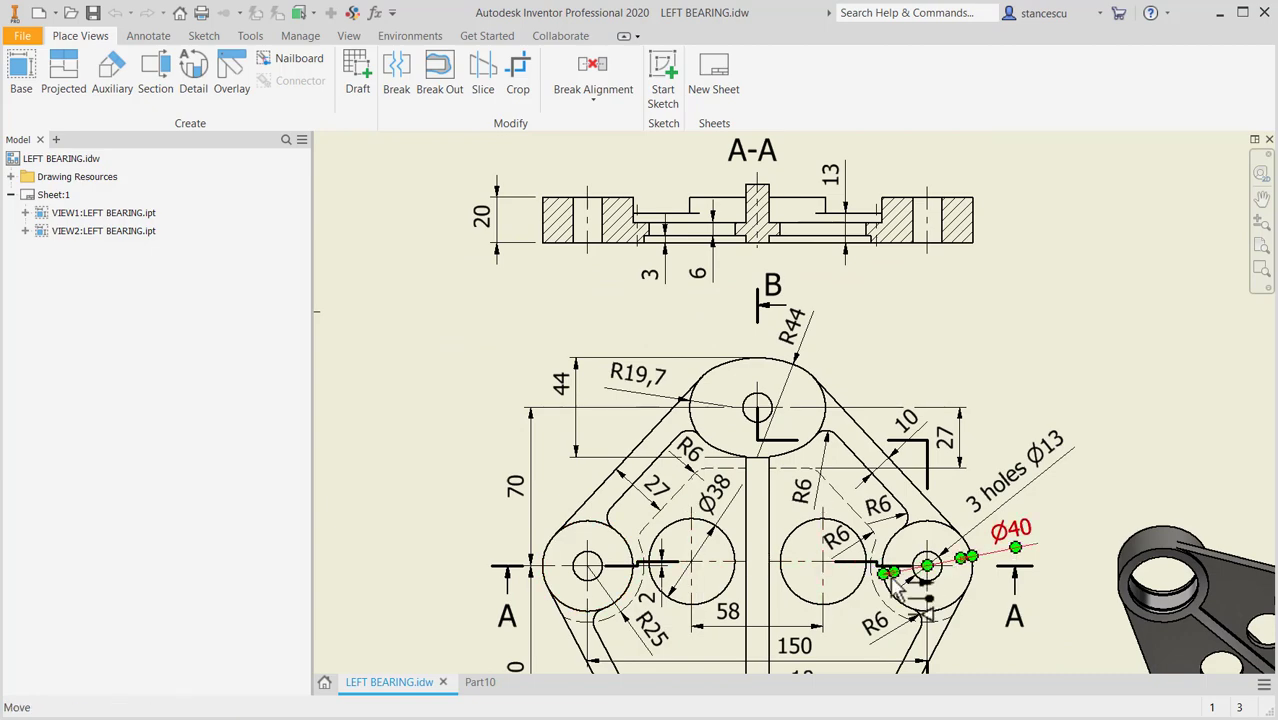
{"action": "middle_click_drag", "start_coordinate": [808, 496], "coordinate": [1066, 189]}
{"action": "scroll", "coordinate": [1066, 189], "scroll_direction": "down", "scroll_amount": 1}
{"action": "middle_click_drag", "start_coordinate": [754, 416], "coordinate": [769, 497]}
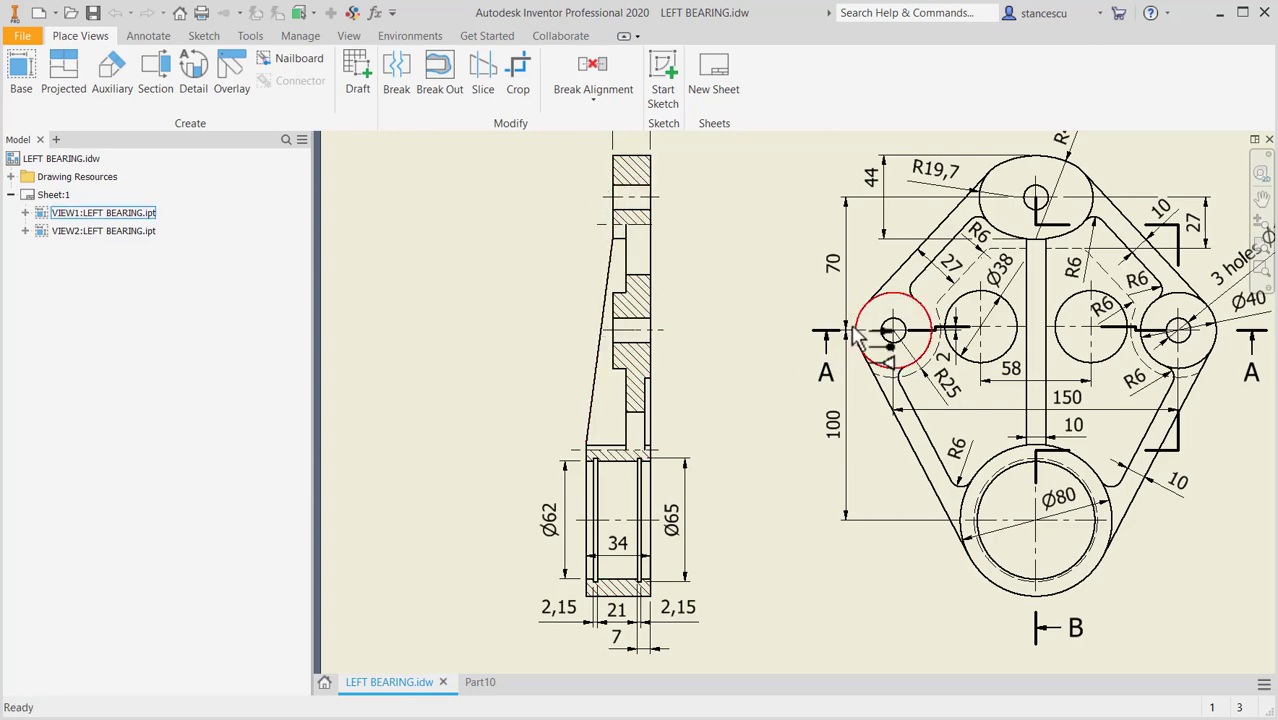
{"action": "middle_click_drag", "start_coordinate": [1039, 276], "coordinate": [928, 315]}
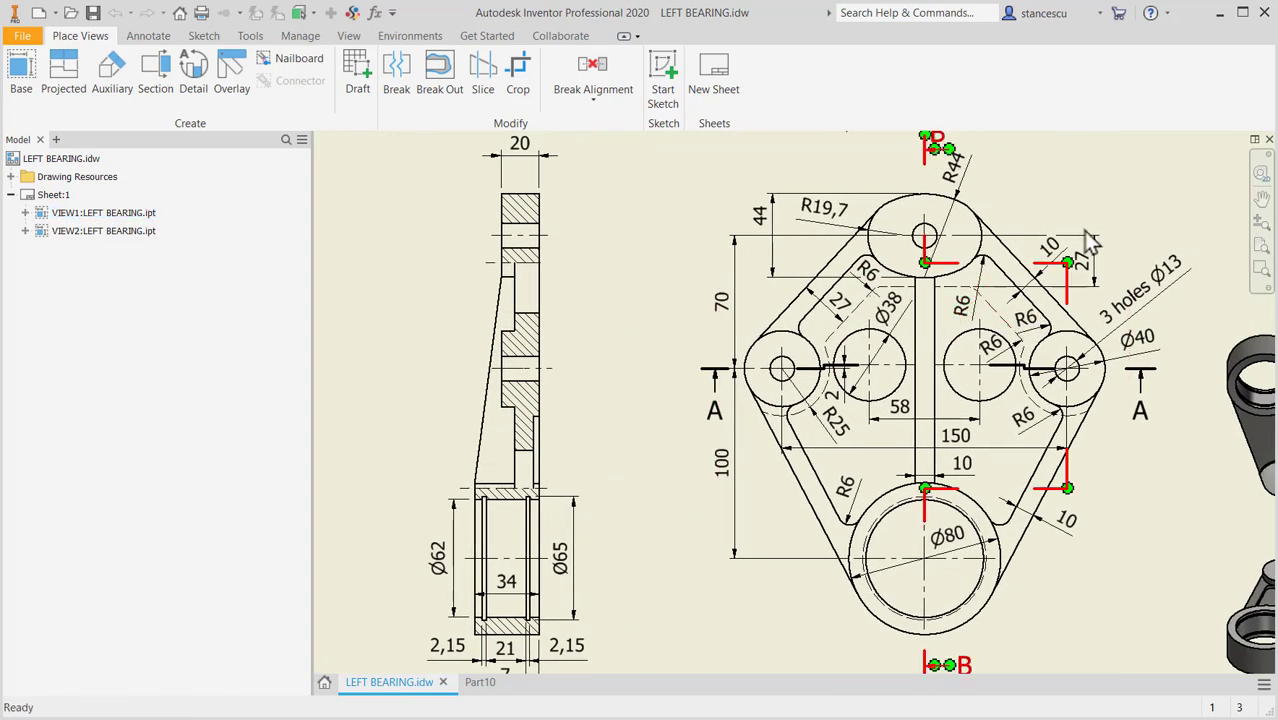
Return to the Part10 model and share the outline sketch used by the 6 mm extrusion.
{"action": "left_click", "coordinate": [480, 684]}
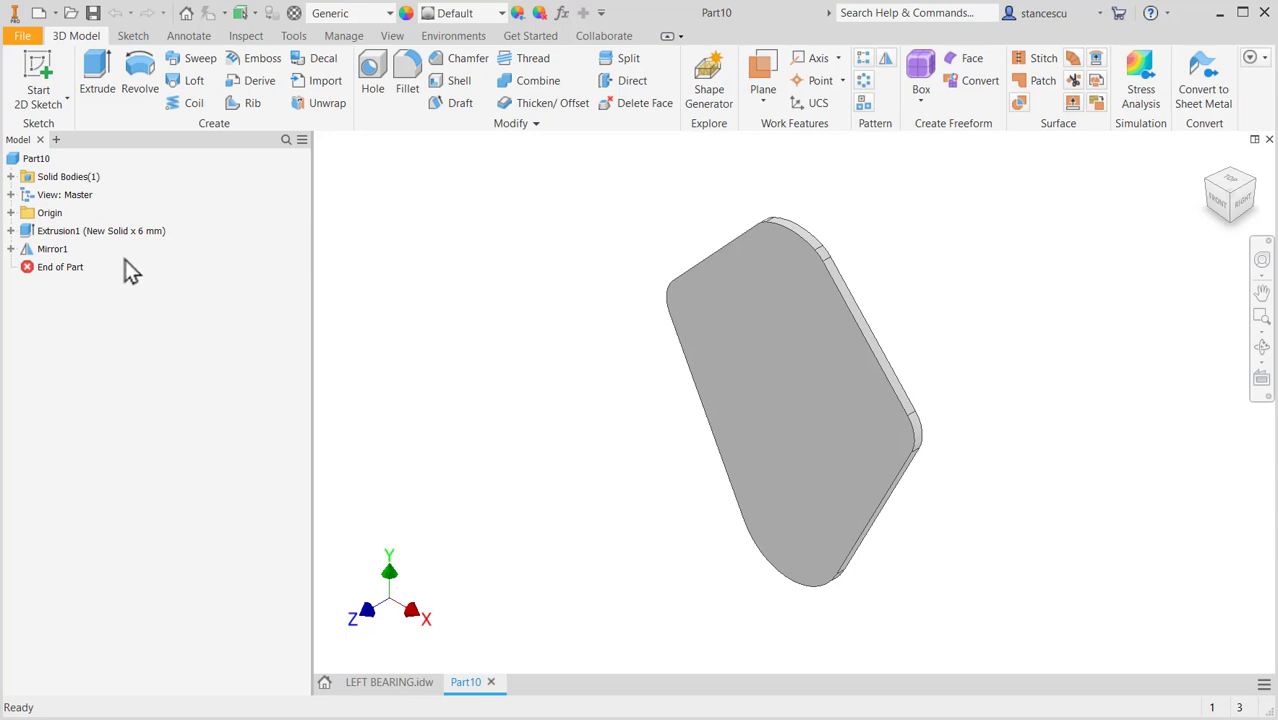
{"action": "left_click", "coordinate": [10, 231]}
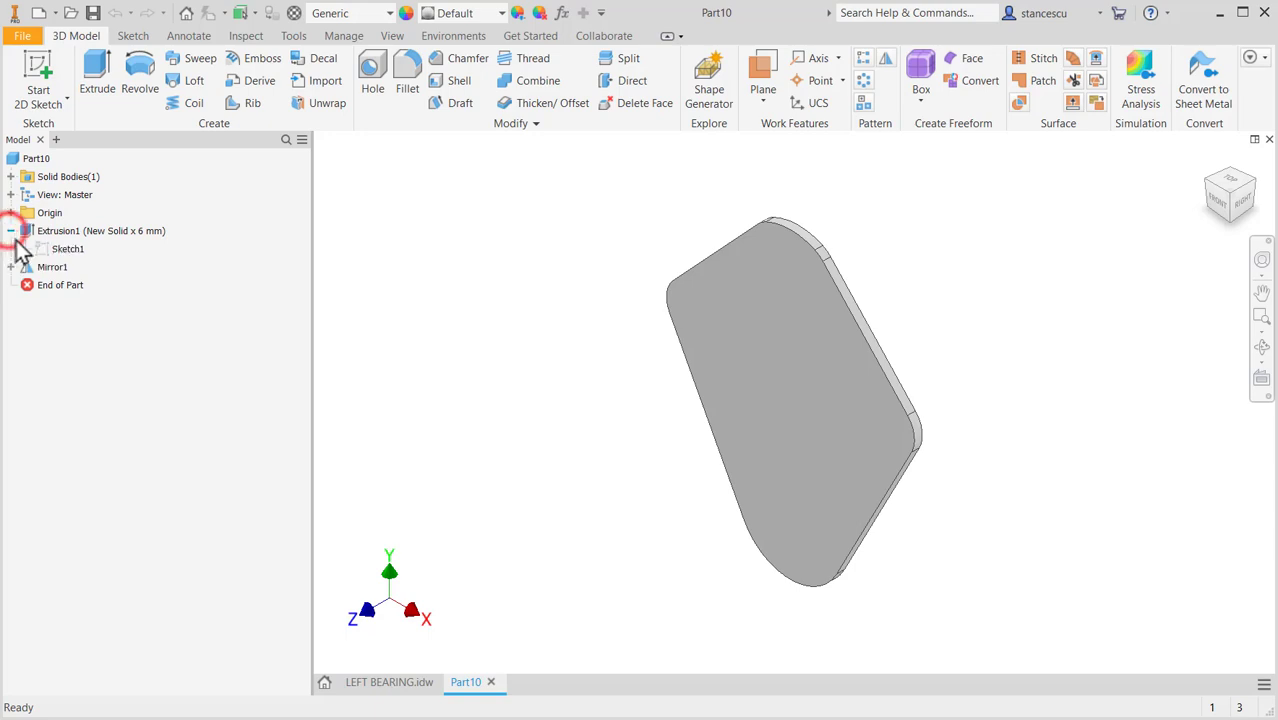
{"action": "left_click", "coordinate": [47, 251]}
{"action": "right_click", "coordinate": [47, 255]}
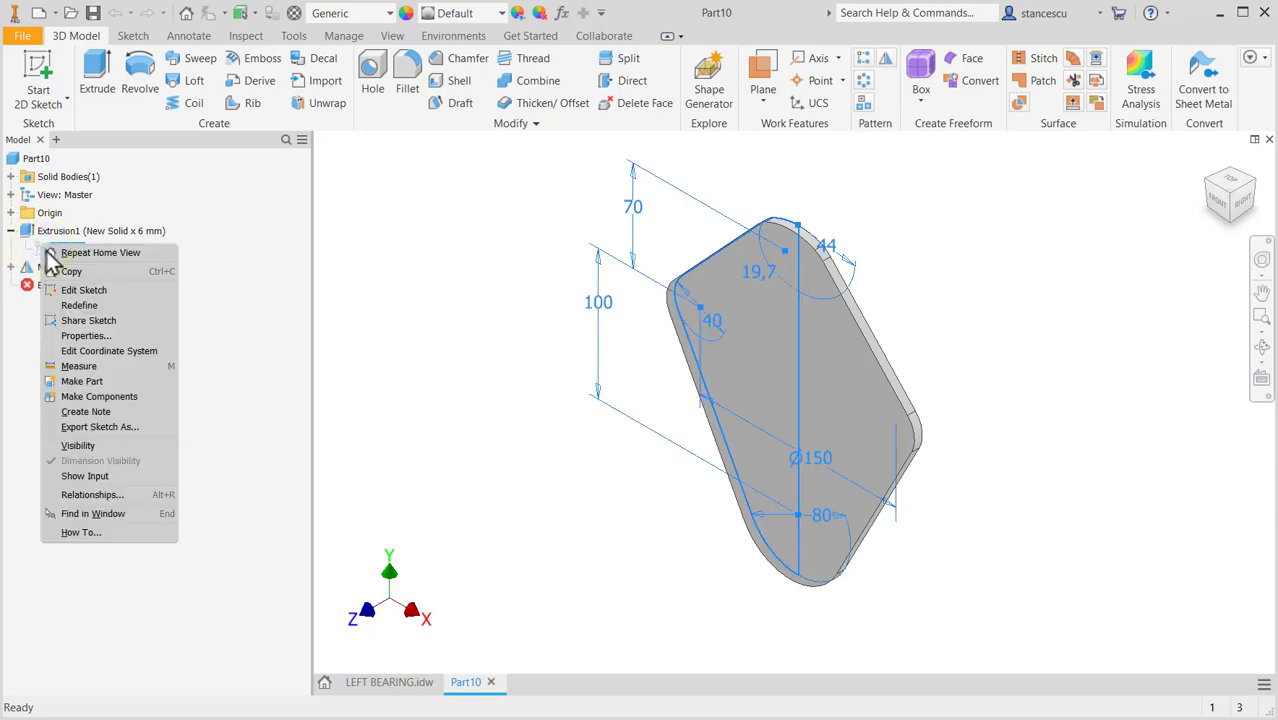
{"action": "left_click", "coordinate": [123, 318]}
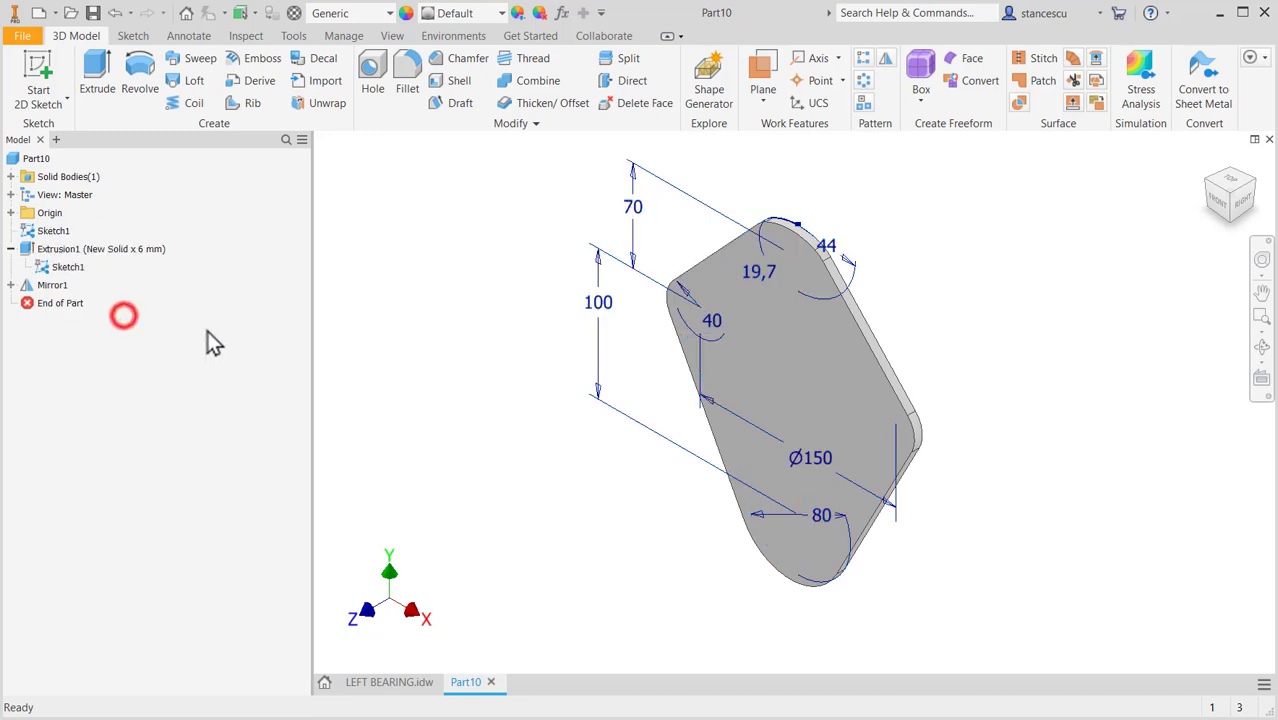
{"action": "left_click", "coordinate": [417, 299]}
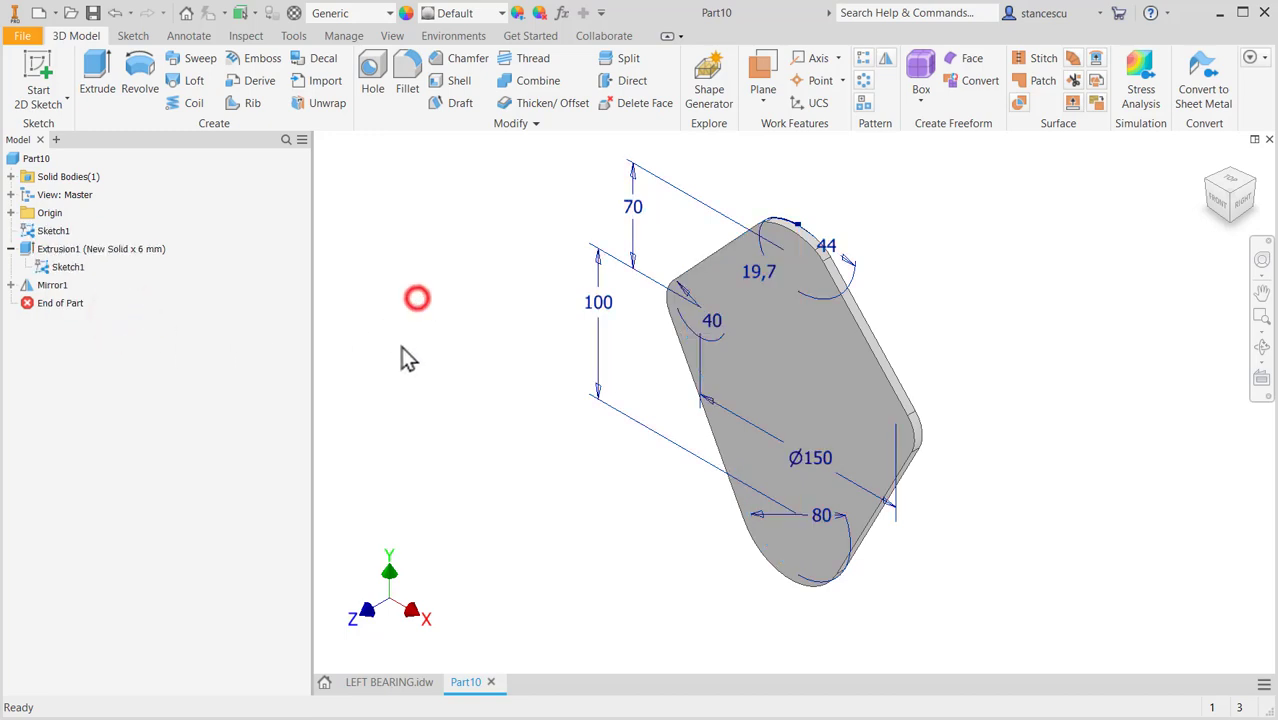
Create a new sketch on the large front face of the mirrored plate.
{"action": "left_click", "coordinate": [845, 393]}
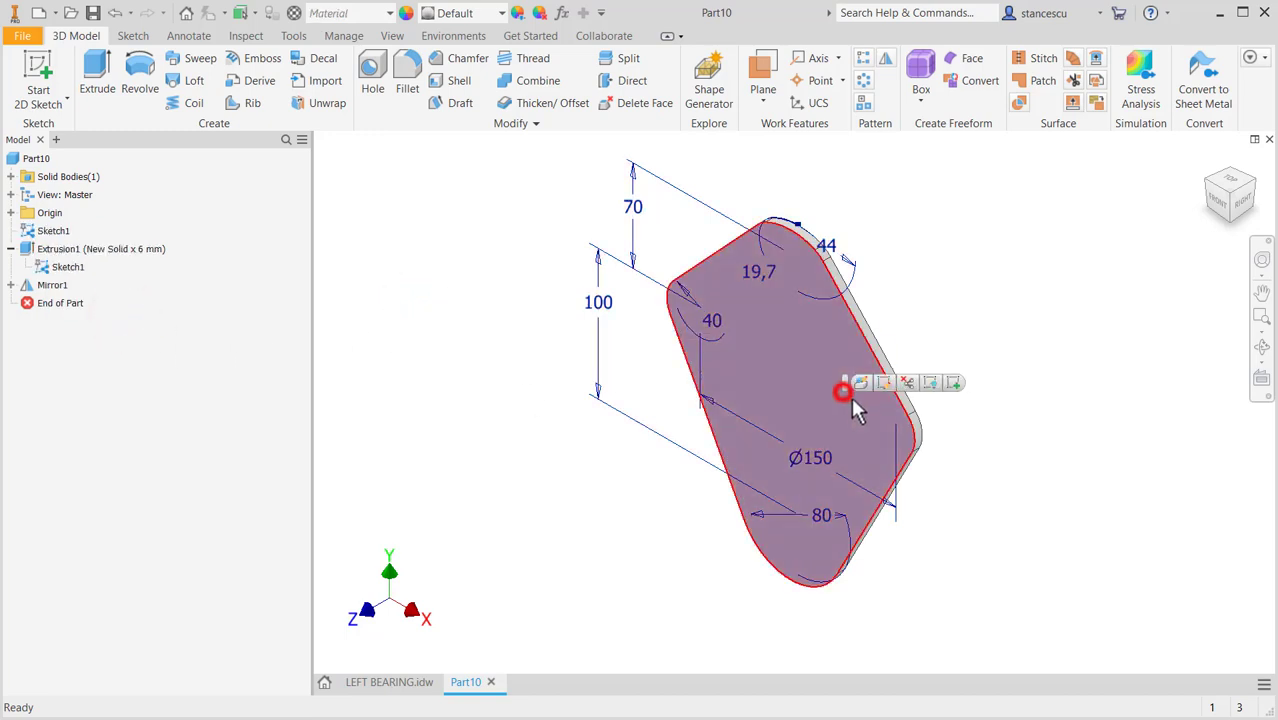
{"action": "left_click", "coordinate": [953, 386]}
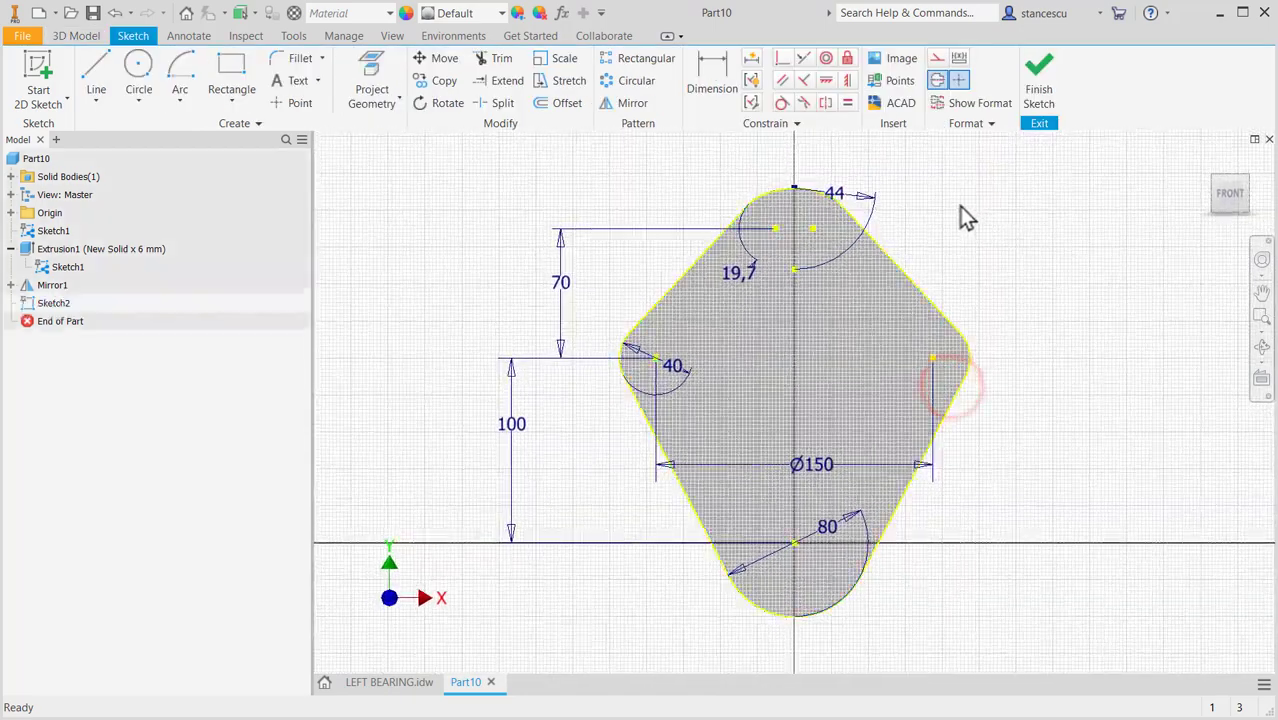
{"action": "scroll", "coordinate": [955, 227], "scroll_direction": "up", "scroll_amount": 8}
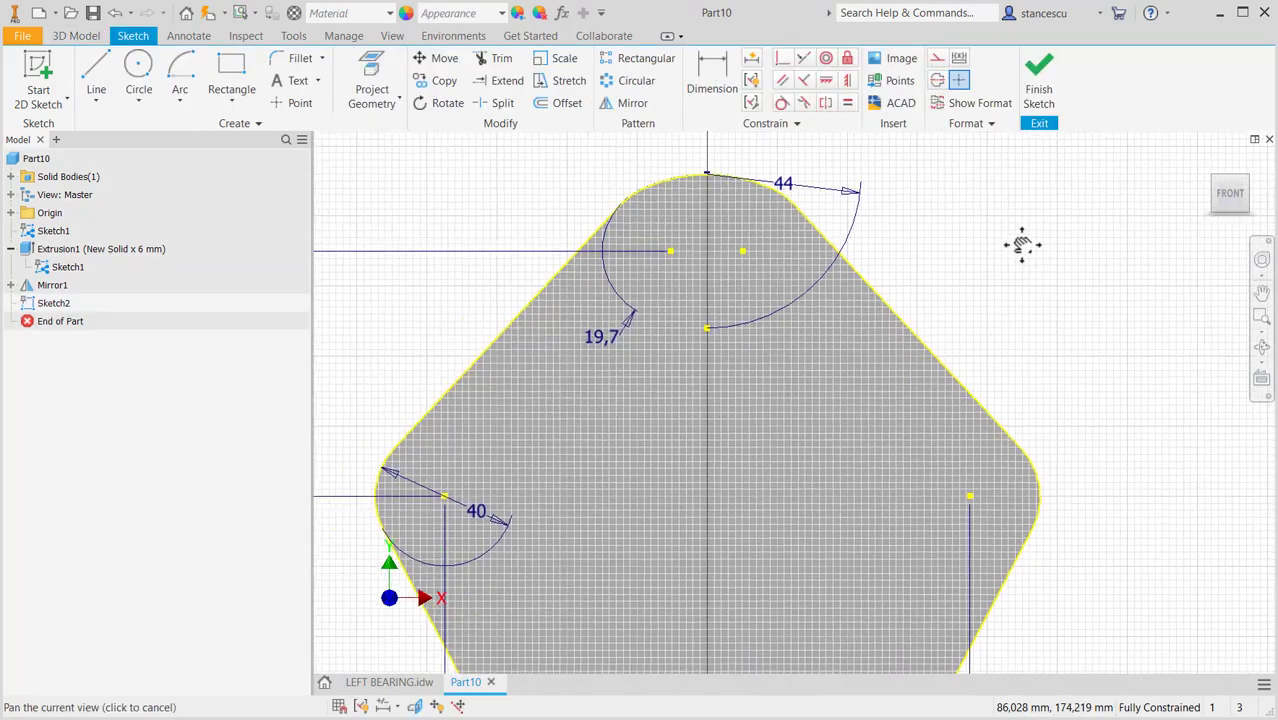
{"action": "mouse_move", "coordinate": [866, 316]}
{"action": "middle_mouse_down"}
{"action": "mouse_move", "coordinate": [941, 322]}
{"action": "mouse_move", "coordinate": [1100, 292]}
{"action": "middle_mouse_up"}
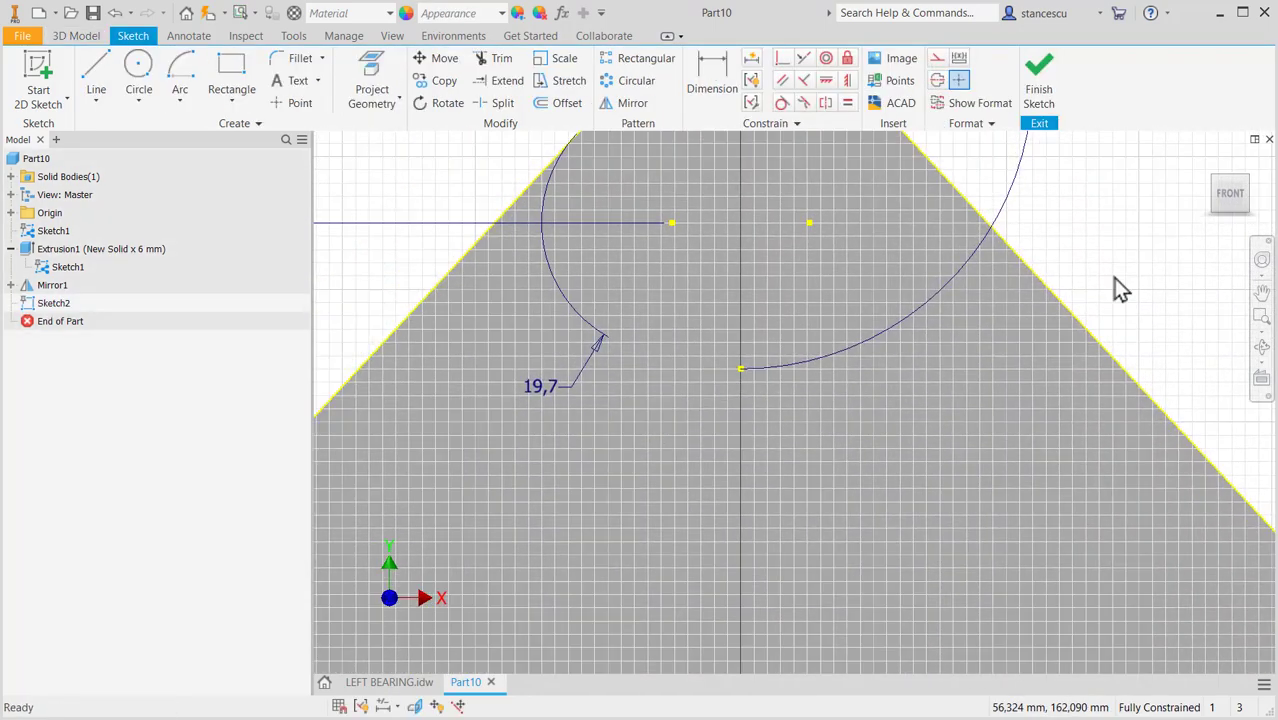
Project the dashed construction portion of the shared sketch's R19.7 arc into the new sketch.
{"action": "left_click", "coordinate": [372, 75]}
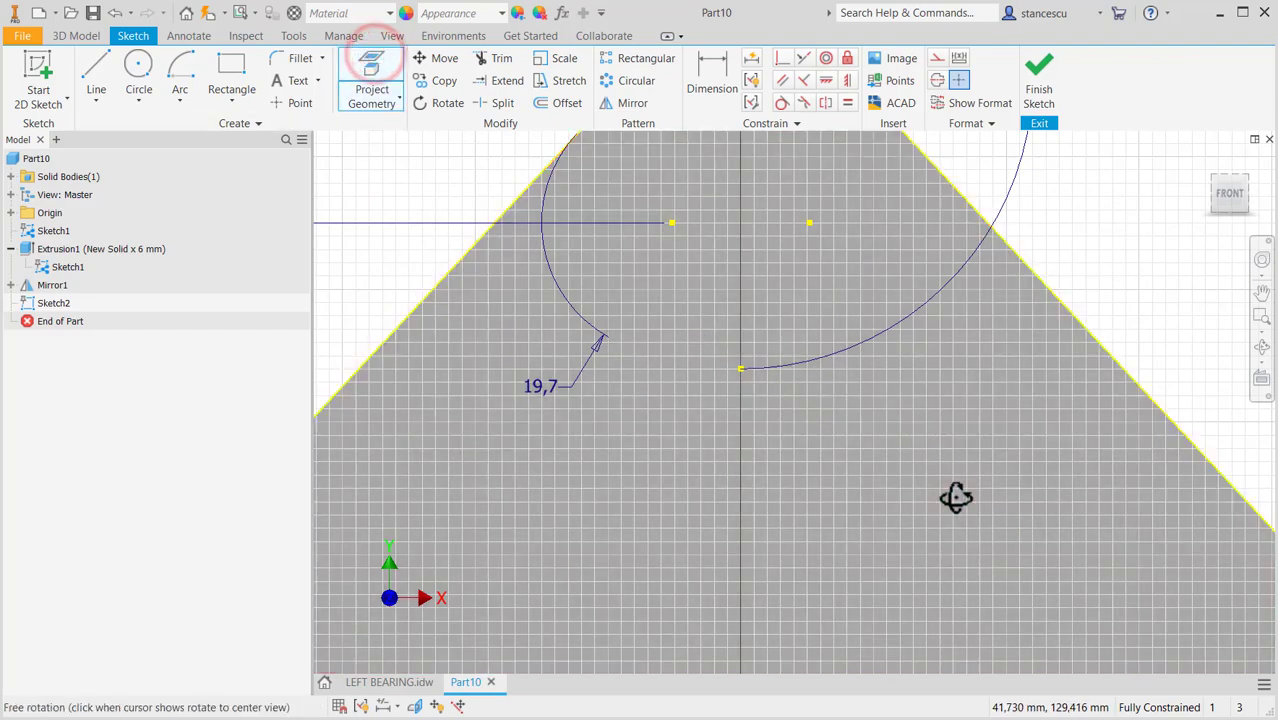
{"action": "middle_click_drag", "start_coordinate": [956, 494], "coordinate": [822, 517], "text": "shift"}
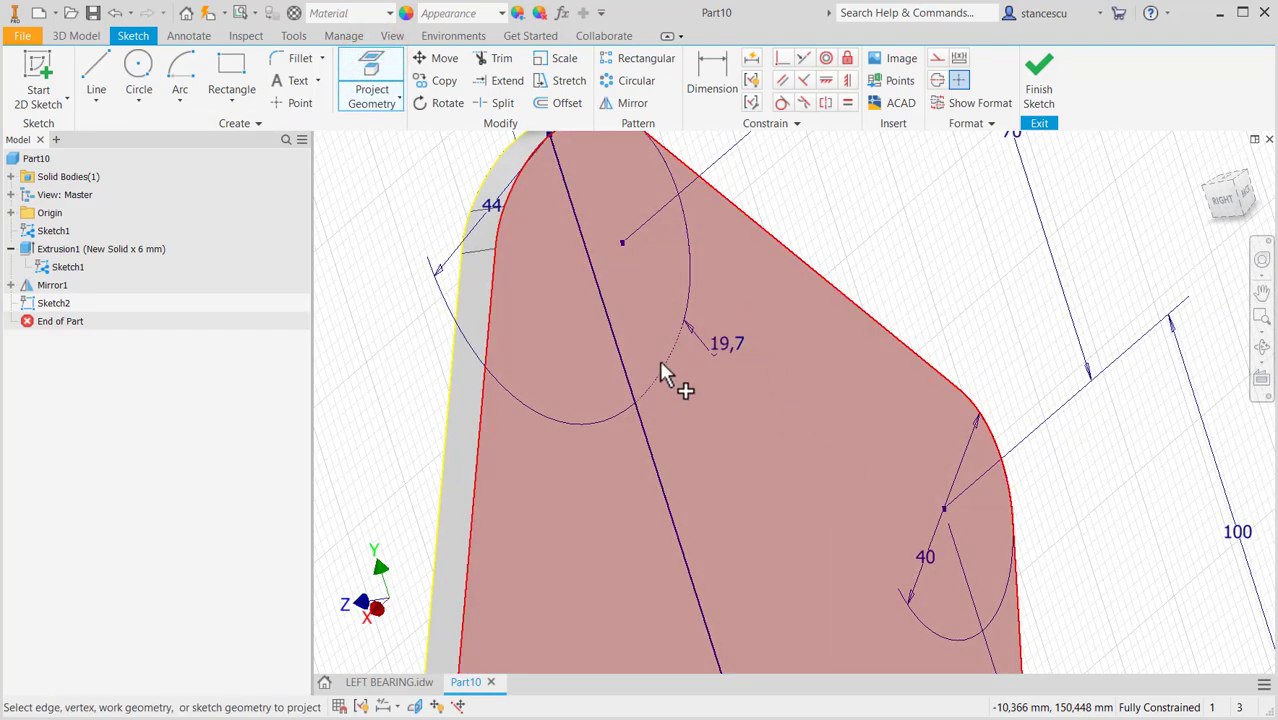
{"action": "left_click", "coordinate": [664, 370]}
{"action": "mouse_move", "coordinate": [766, 363]}
{"action": "middle_mouse_down", "text": "shift"}
{"action": "mouse_move", "coordinate": [924, 359]}
{"action": "mouse_move", "coordinate": [865, 375]}
{"action": "middle_mouse_up", "text": "shift"}
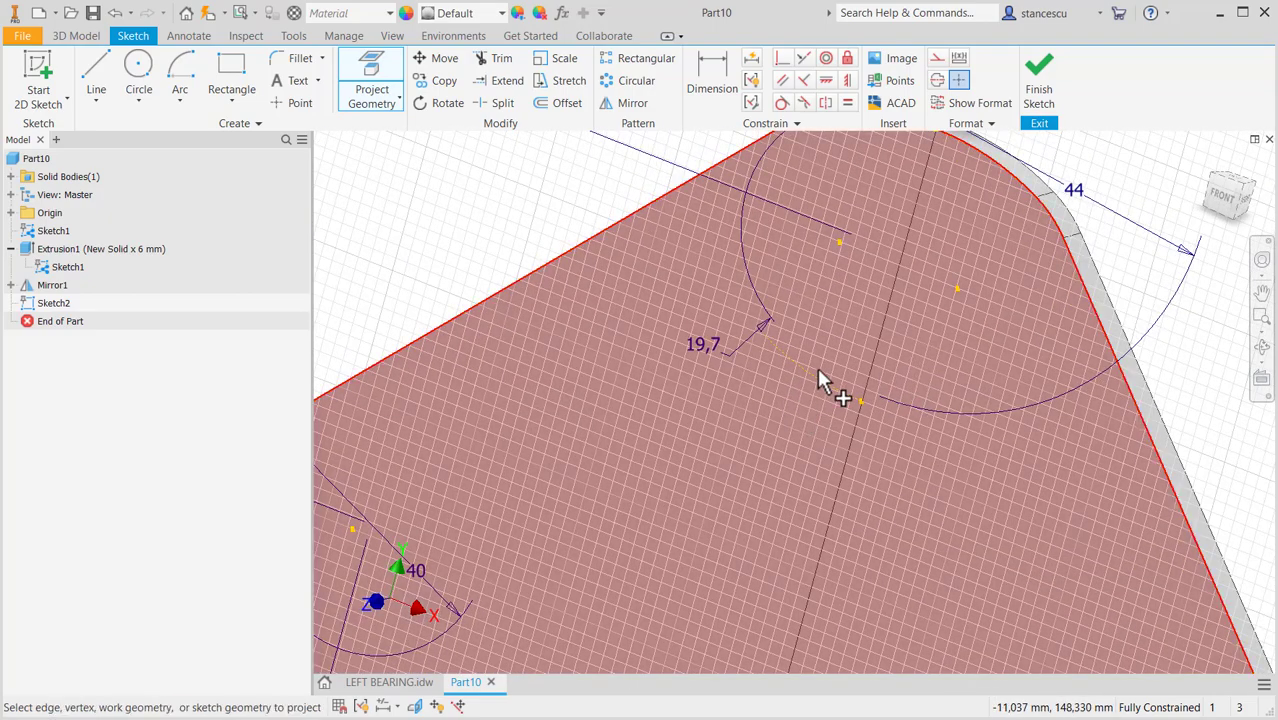
{"action": "scroll", "coordinate": [763, 360], "scroll_direction": "up", "scroll_amount": 3}
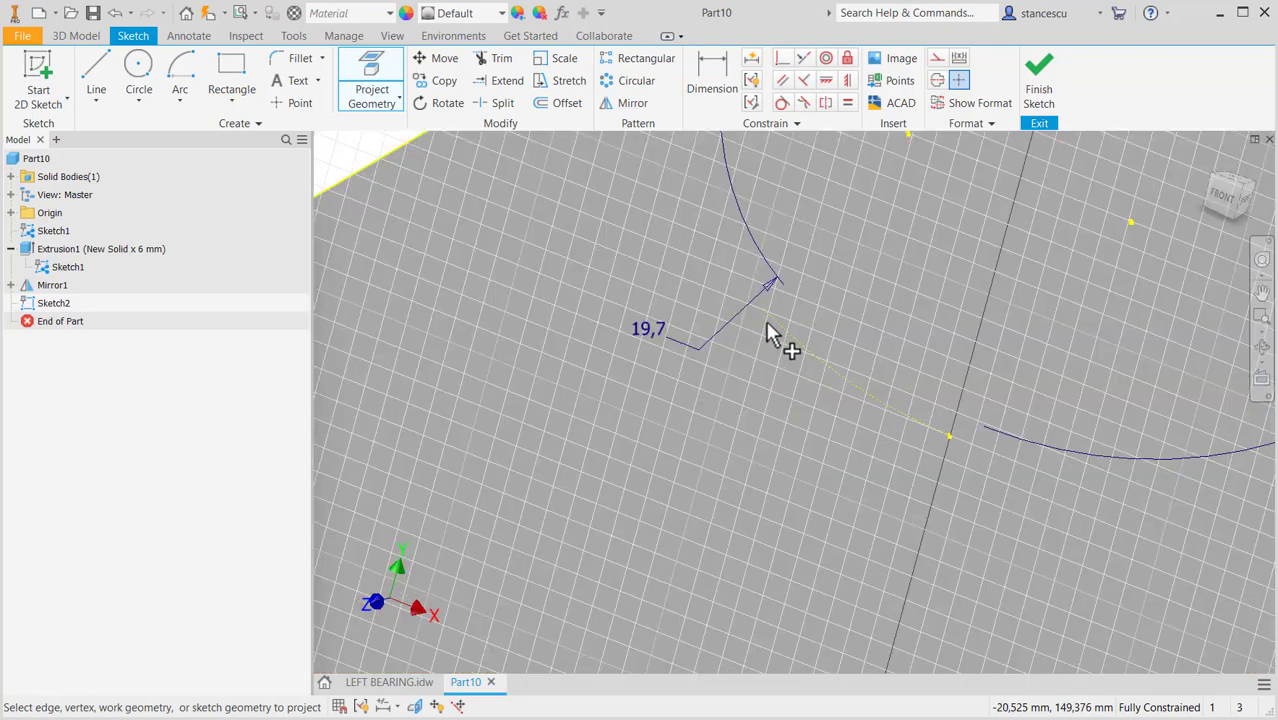
{"action": "scroll", "coordinate": [776, 409], "scroll_direction": "down", "scroll_amount": 3}
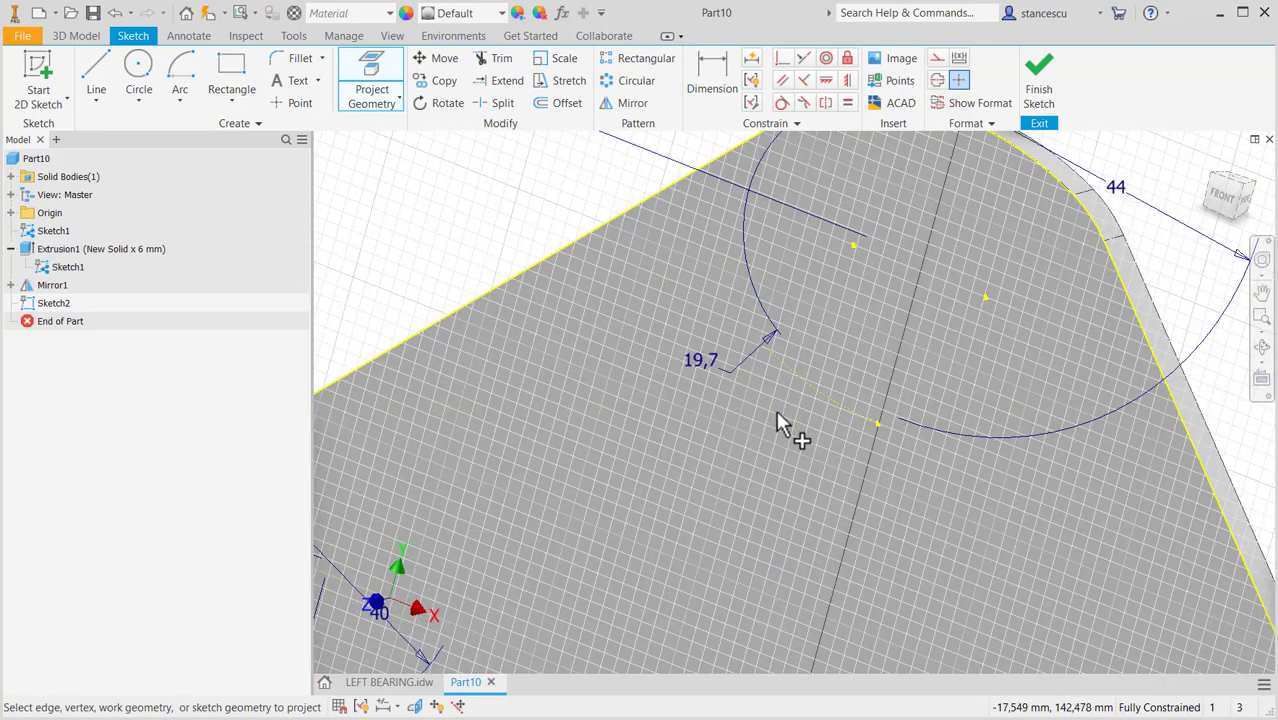
{"action": "scroll", "coordinate": [776, 410], "scroll_direction": "down", "scroll_amount": 1}
Project the remaining upper portion of the R19.7 arc from the shared sketch and end the projection.
{"action": "middle_click_drag", "start_coordinate": [862, 482], "coordinate": [668, 502], "text": "shift"}
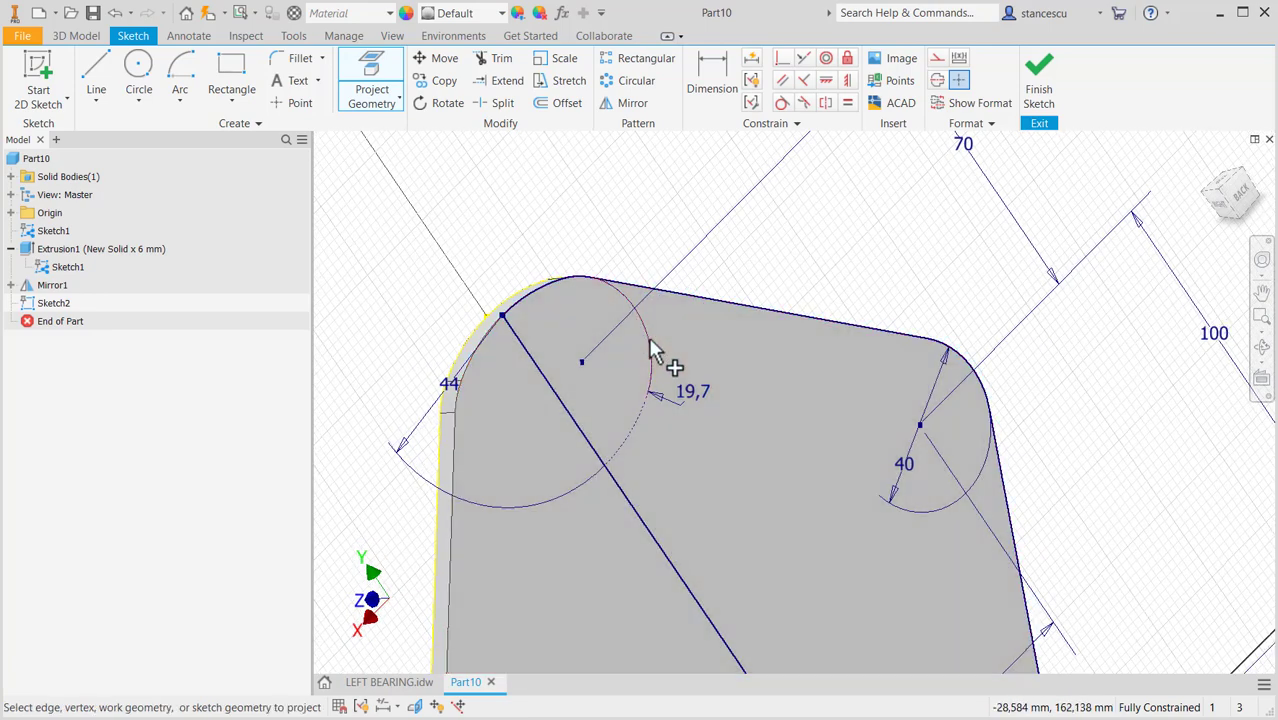
{"action": "scroll", "coordinate": [650, 345], "scroll_direction": "up", "scroll_amount": 2}
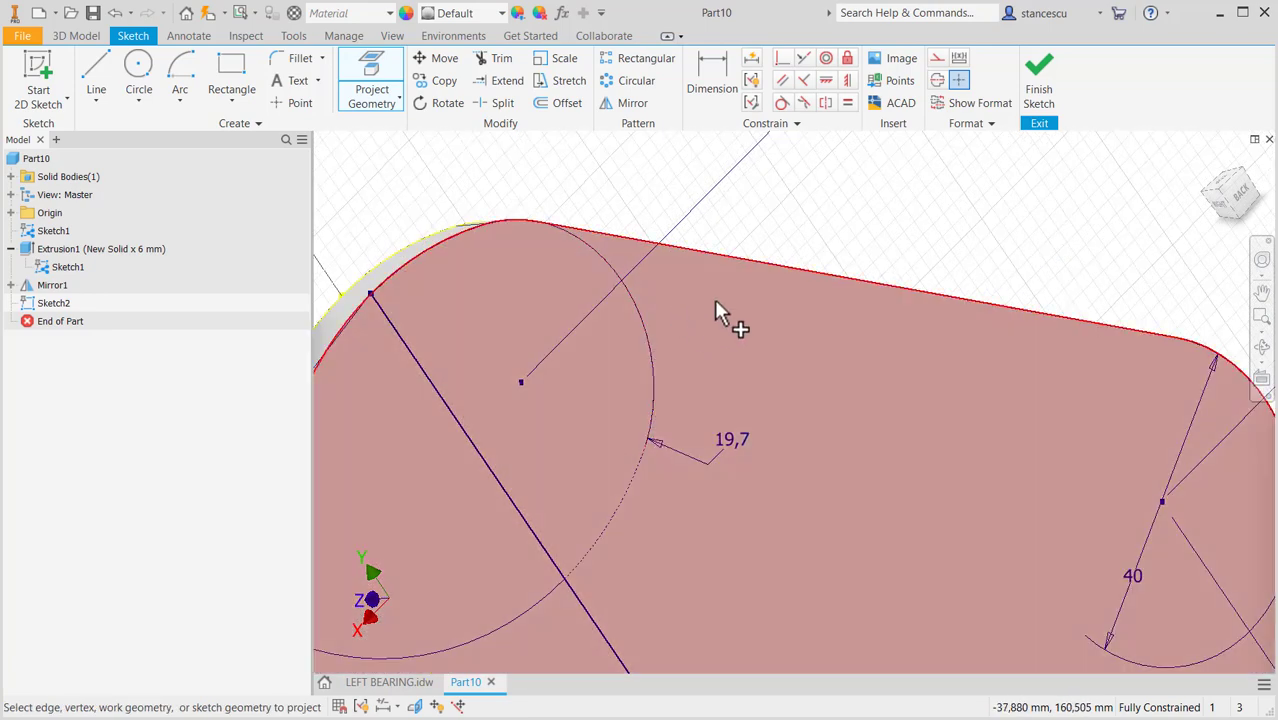
{"action": "left_click", "coordinate": [714, 298]}
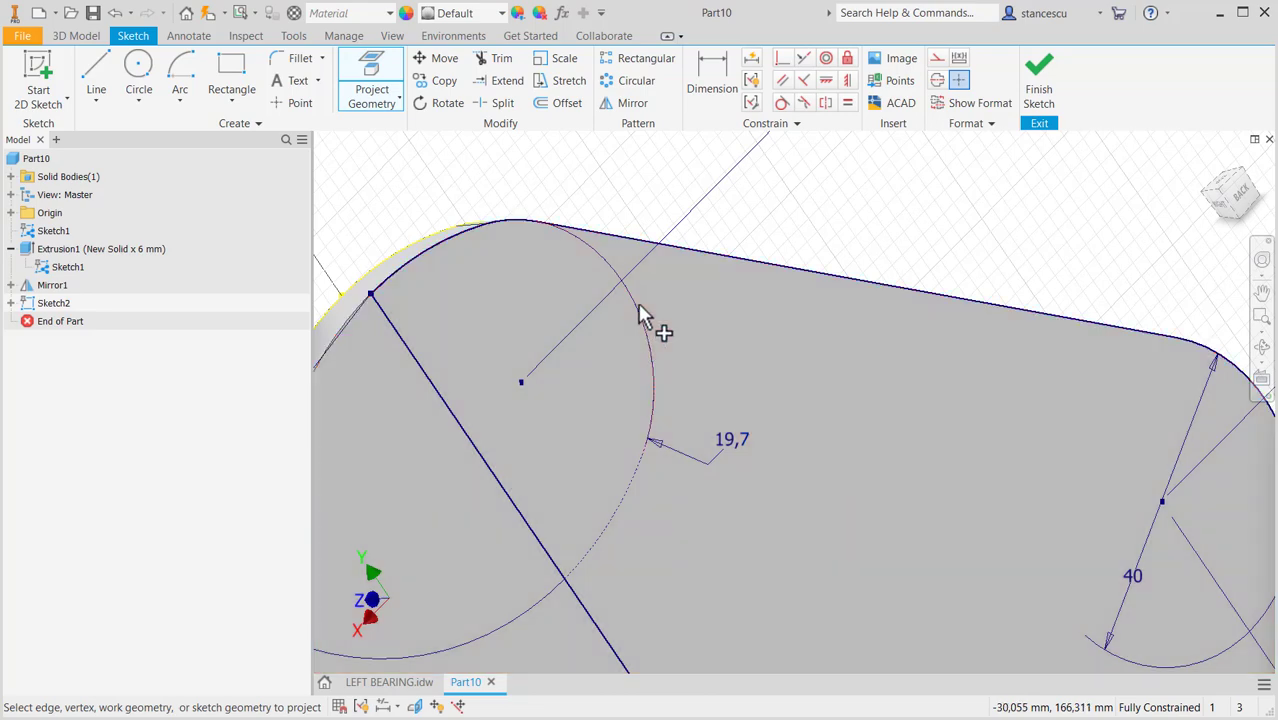
{"action": "left_click", "coordinate": [641, 312]}
{"action": "middle_click_drag", "start_coordinate": [688, 550], "coordinate": [848, 415]}
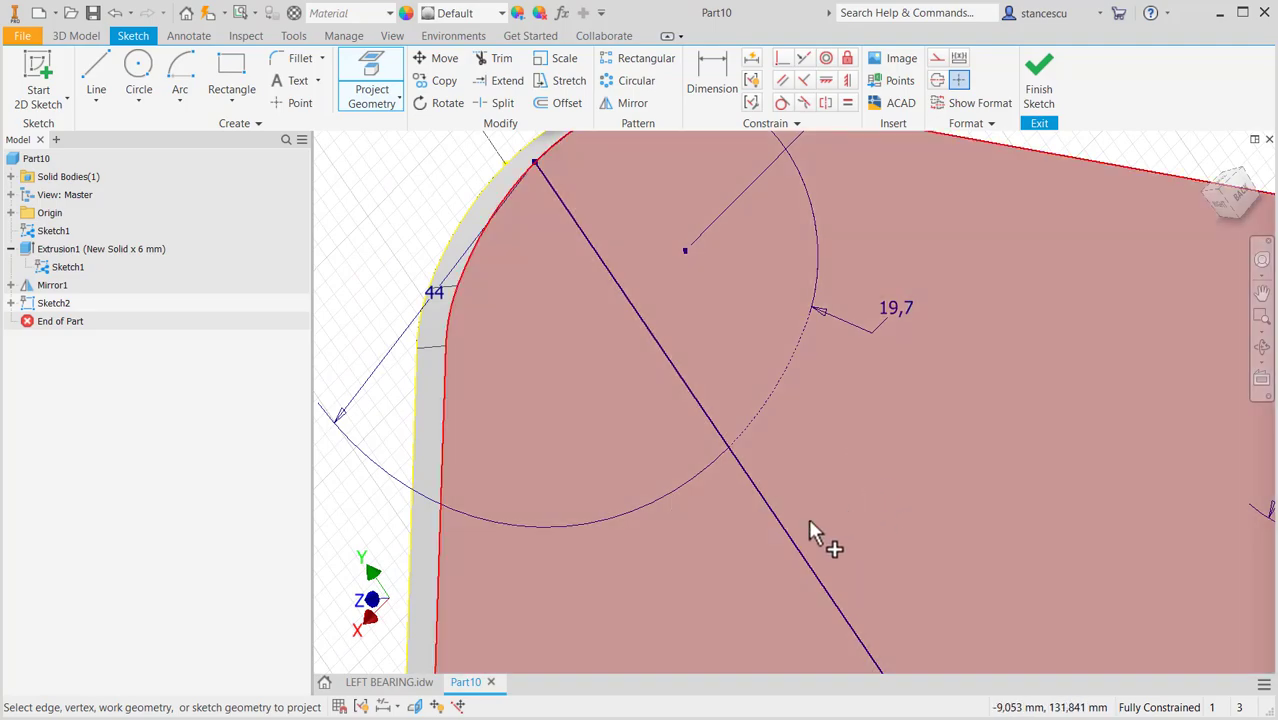
{"action": "middle_click_drag", "start_coordinate": [813, 531], "coordinate": [850, 575], "text": "shift"}
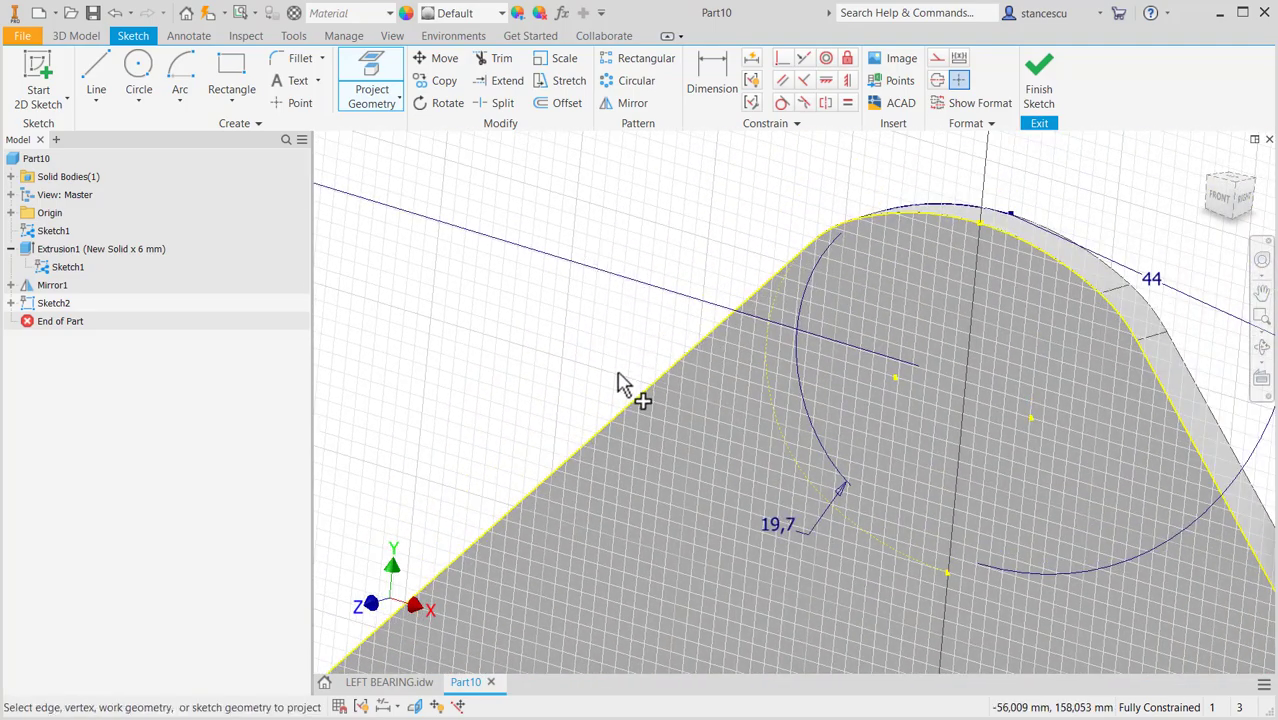
{"action": "mouse_move", "coordinate": [620, 383]}
{"action": "middle_mouse_down", "text": "shift"}
{"action": "mouse_move", "coordinate": [645, 357]}
{"action": "mouse_move", "coordinate": [694, 365]}
{"action": "mouse_move", "coordinate": [677, 359]}
{"action": "middle_mouse_up", "text": "shift"}
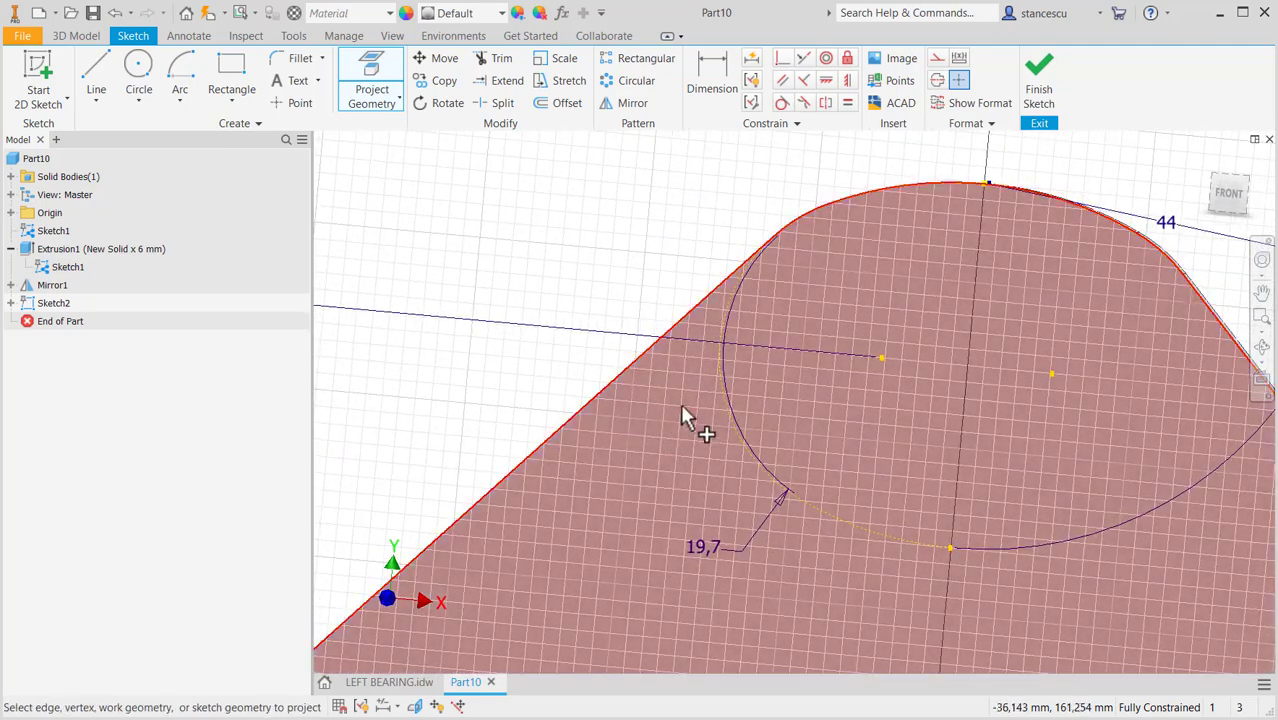
{"action": "left_click", "coordinate": [674, 402]}
{"action": "key", "text": "Escape"}
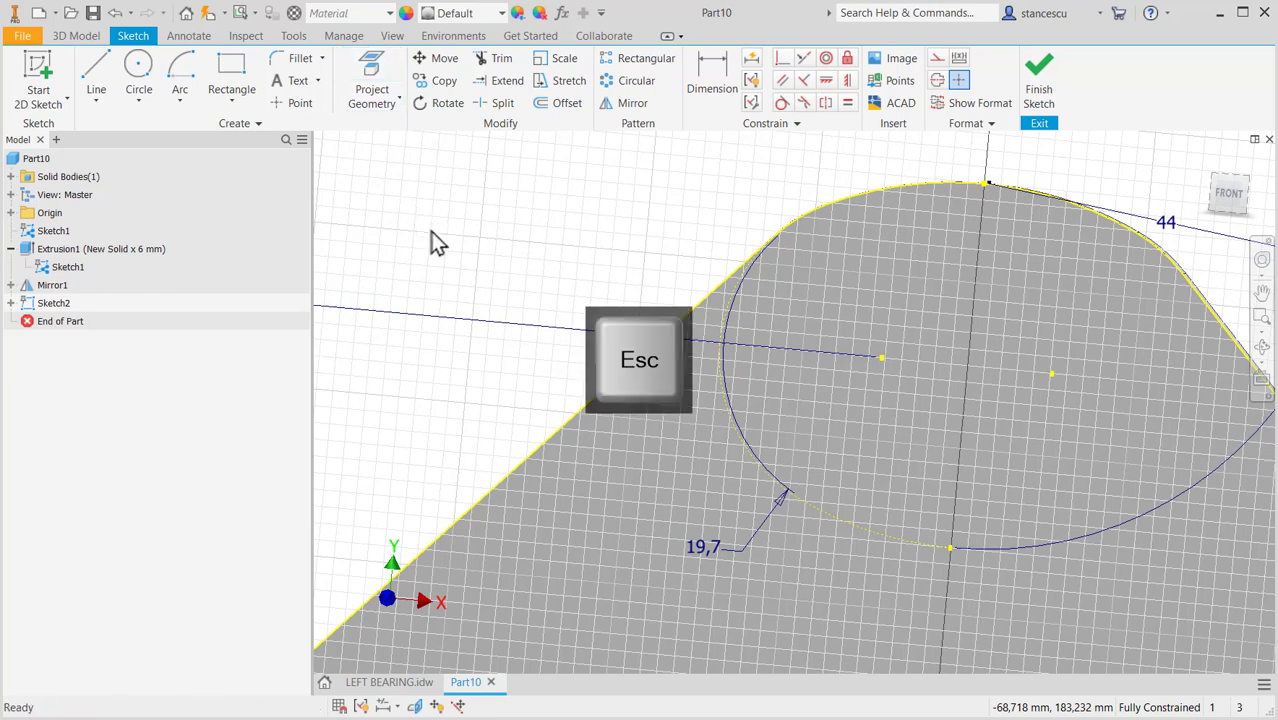
Change both projected R19.7 arc segments from construction to normal sketch geometry.
{"action": "left_click_drag", "start_coordinate": [933, 437], "coordinate": [670, 540]}
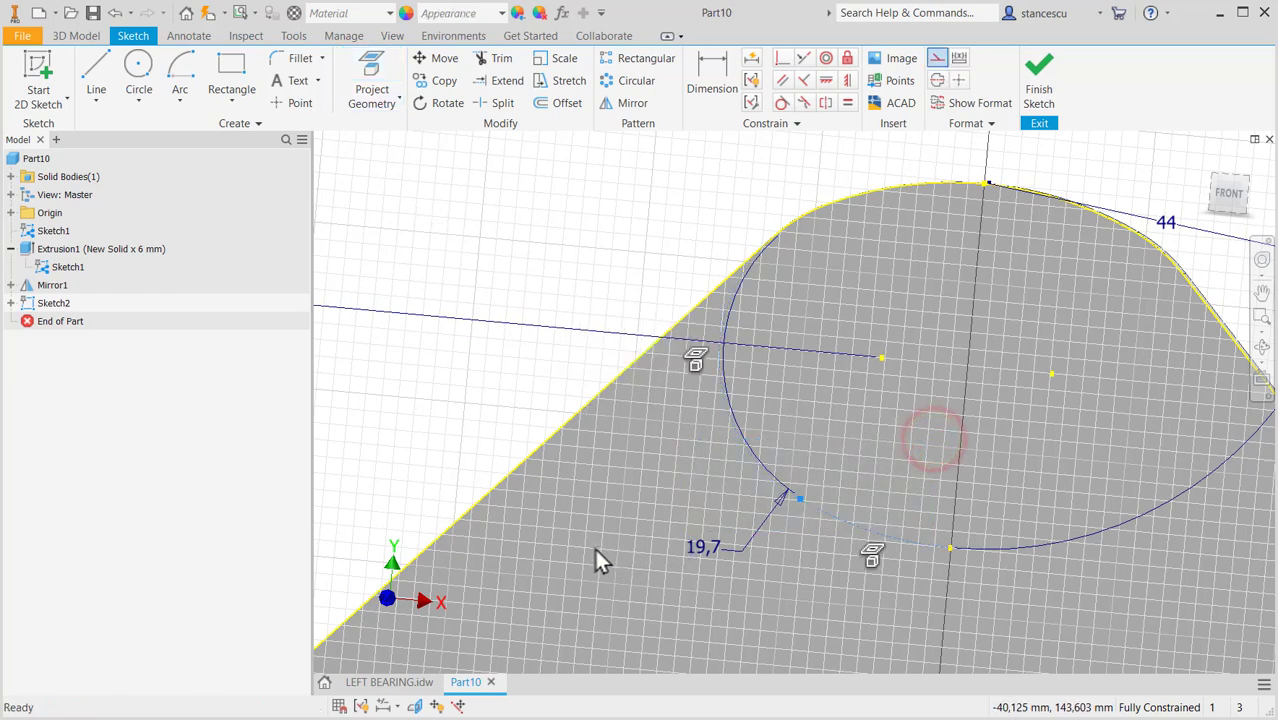
{"action": "left_click", "coordinate": [944, 62]}
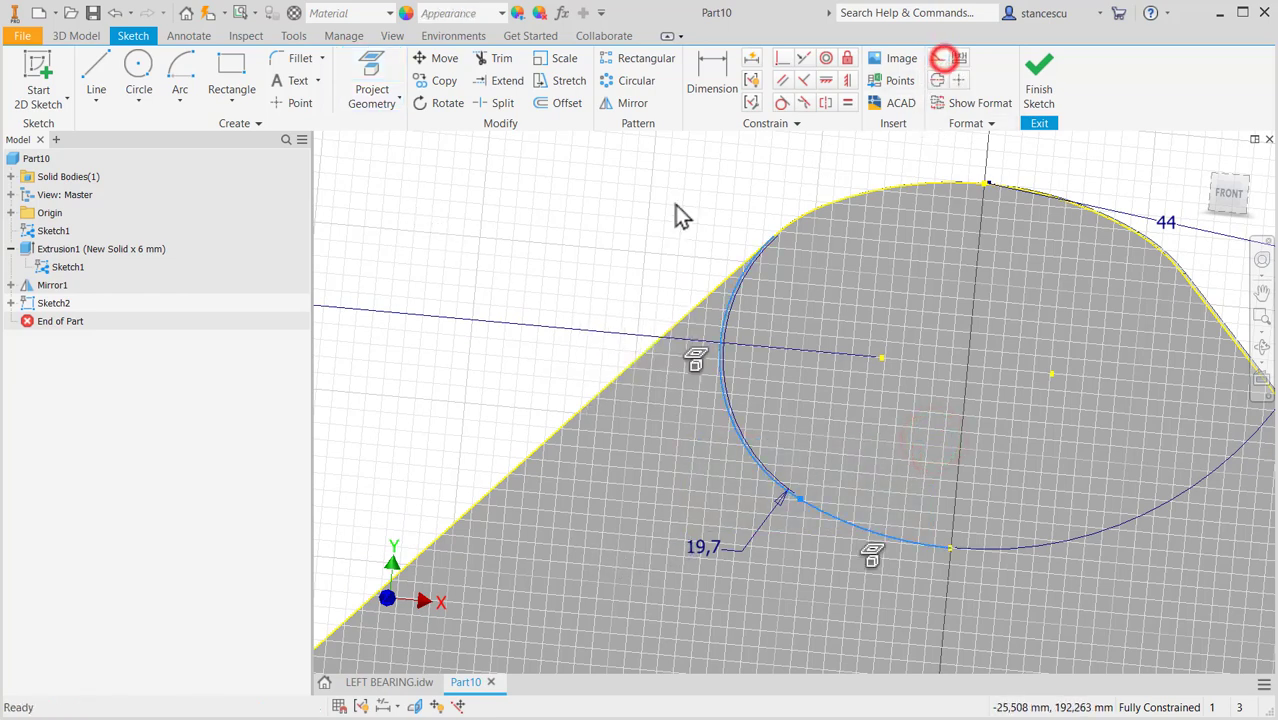
{"action": "left_click", "coordinate": [590, 245]}
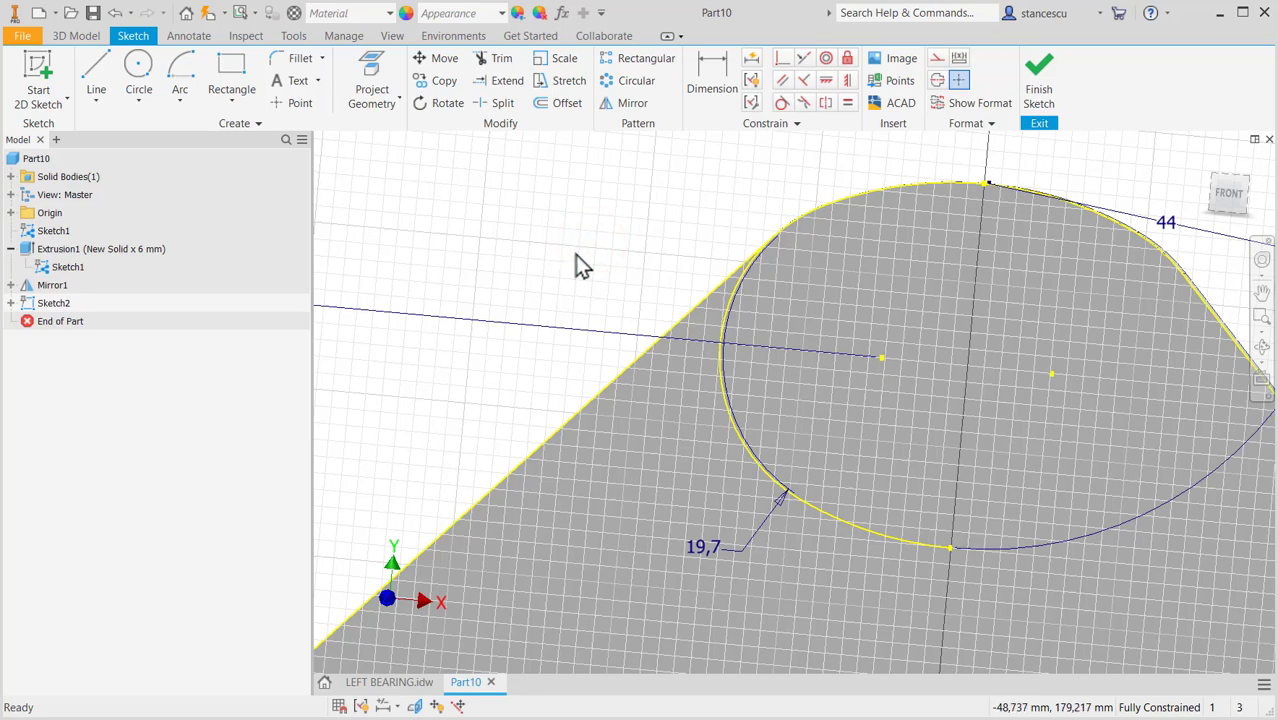
Draw a center-point arc centered on the plate's top midpoint, from the projected R19.7 arc's lower endpoint toward the plate's right sloping edge.
{"action": "scroll", "coordinate": [578, 262], "scroll_direction": "down", "scroll_amount": 2}
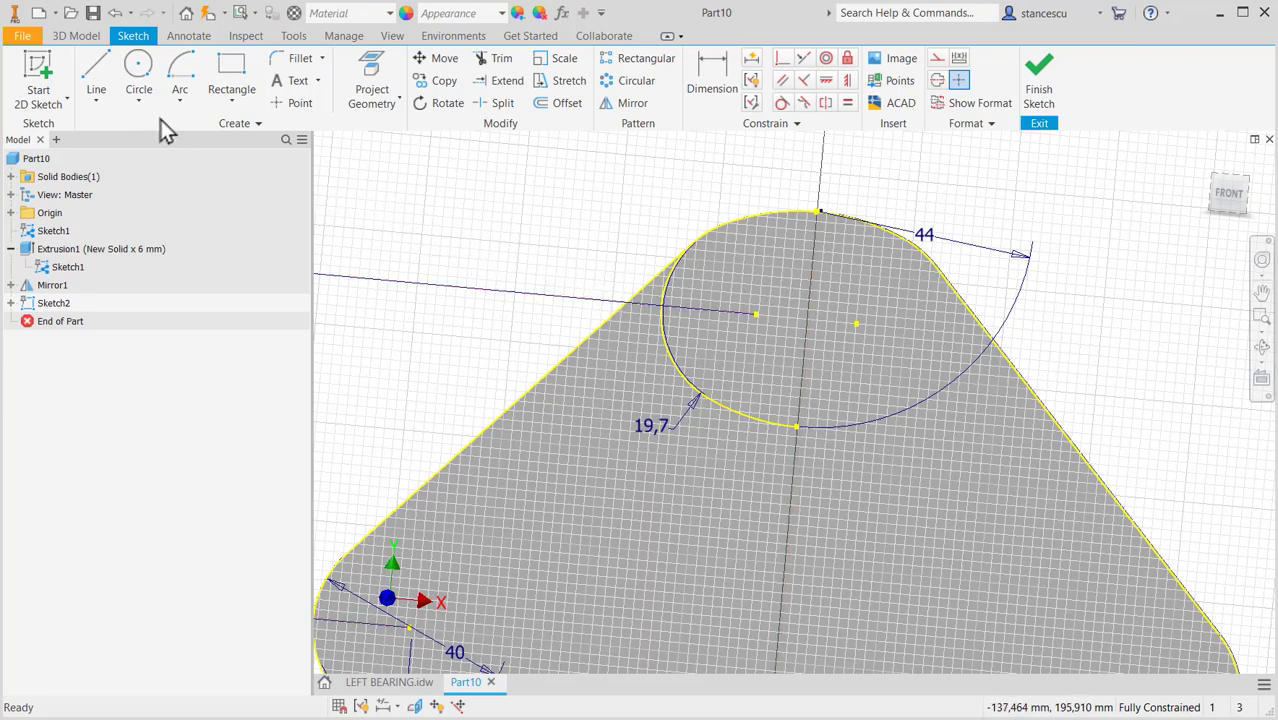
{"action": "left_click", "coordinate": [182, 72]}
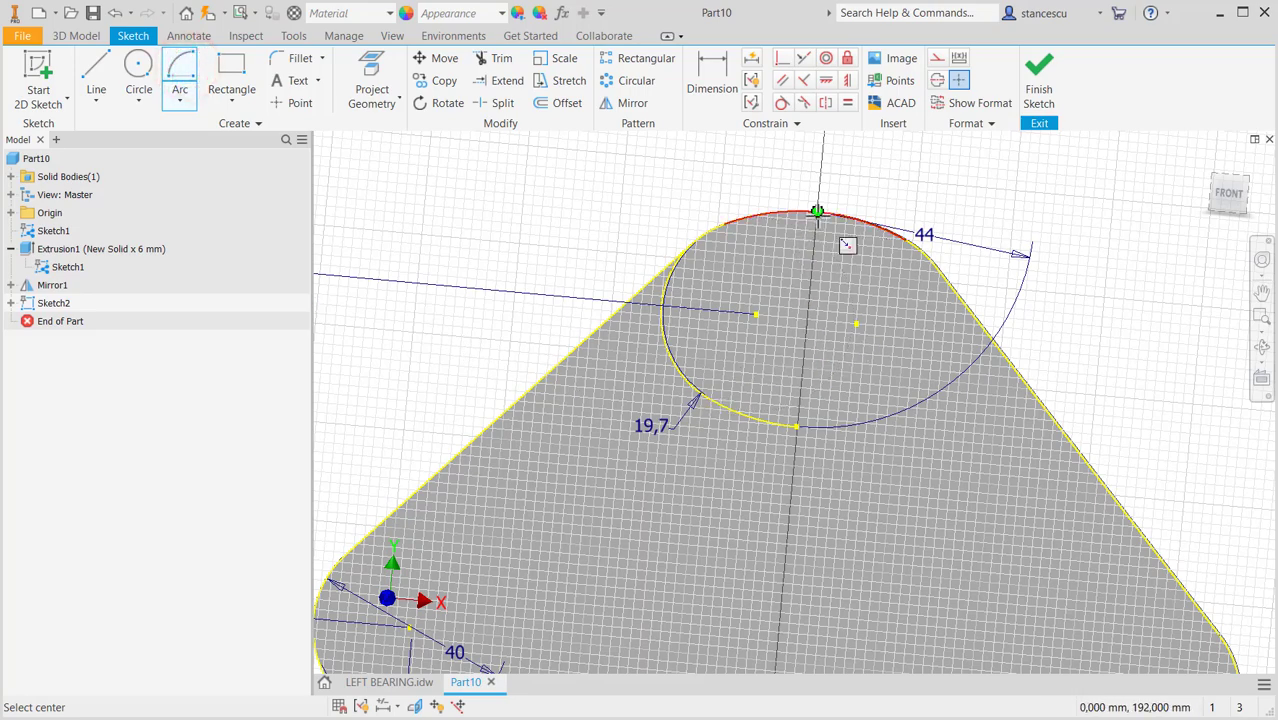
{"action": "left_click", "coordinate": [818, 212]}
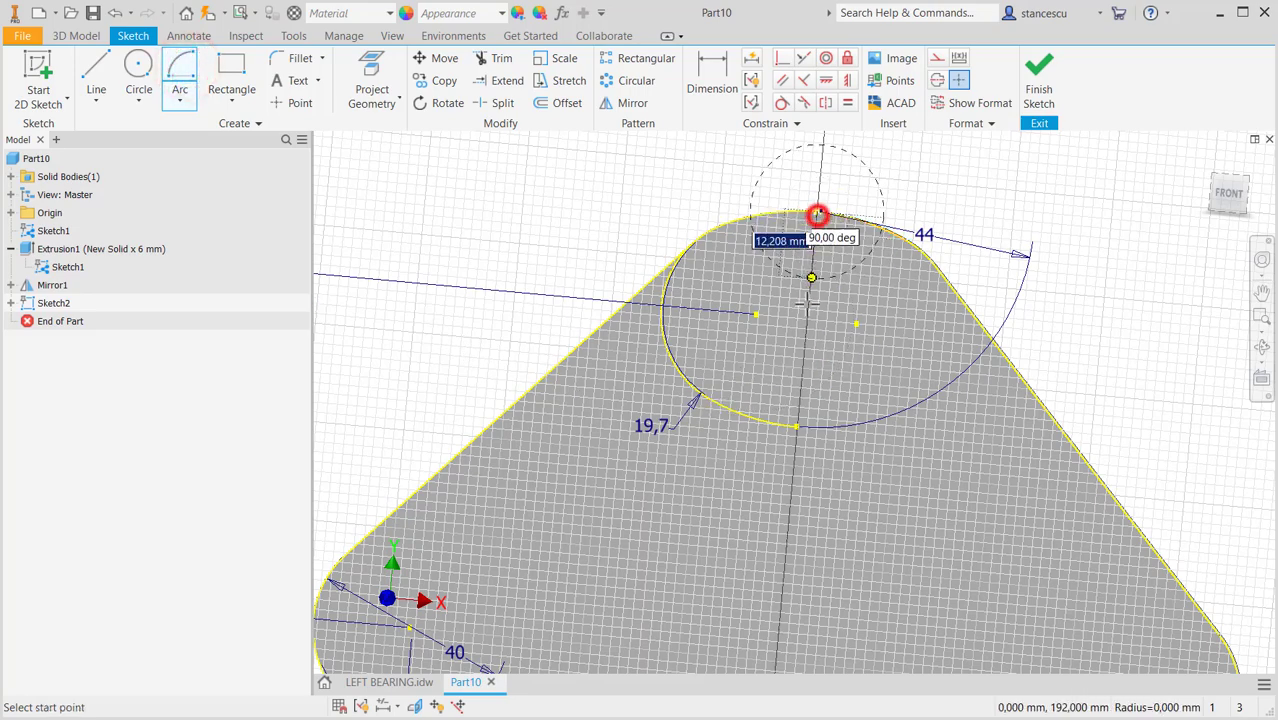
{"action": "left_click", "coordinate": [798, 427]}
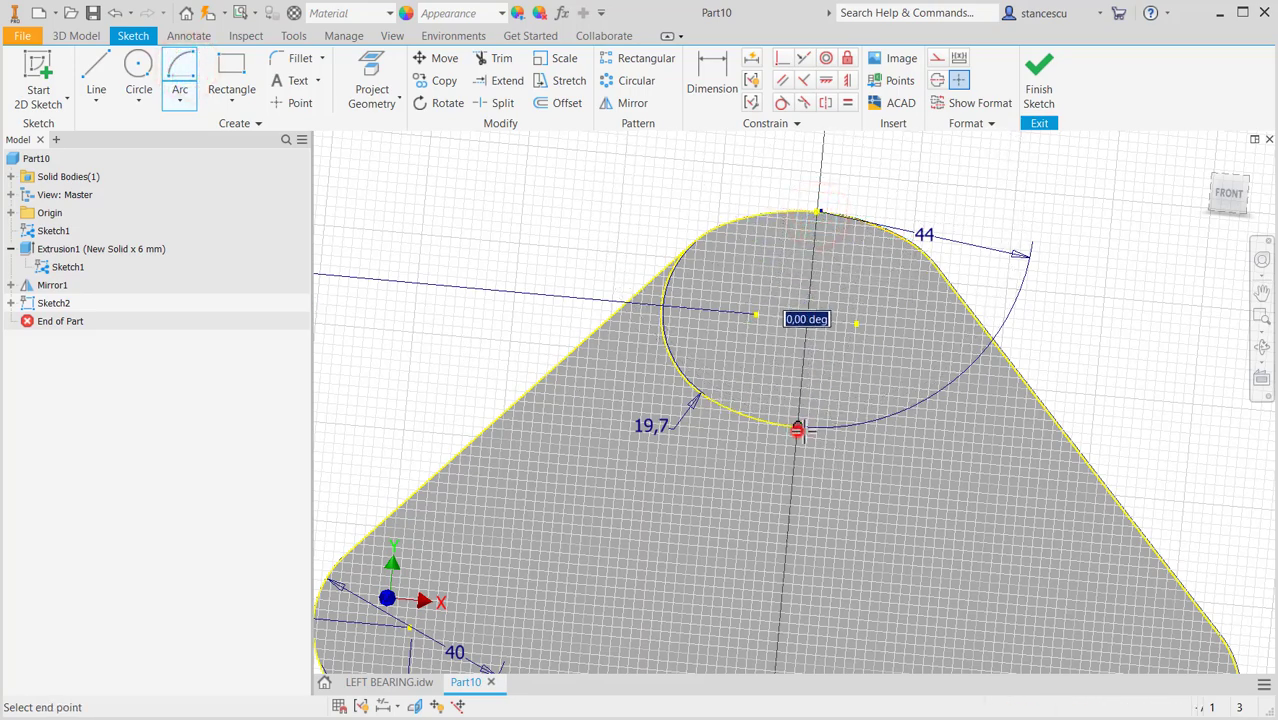
{"action": "left_click", "coordinate": [960, 384]}
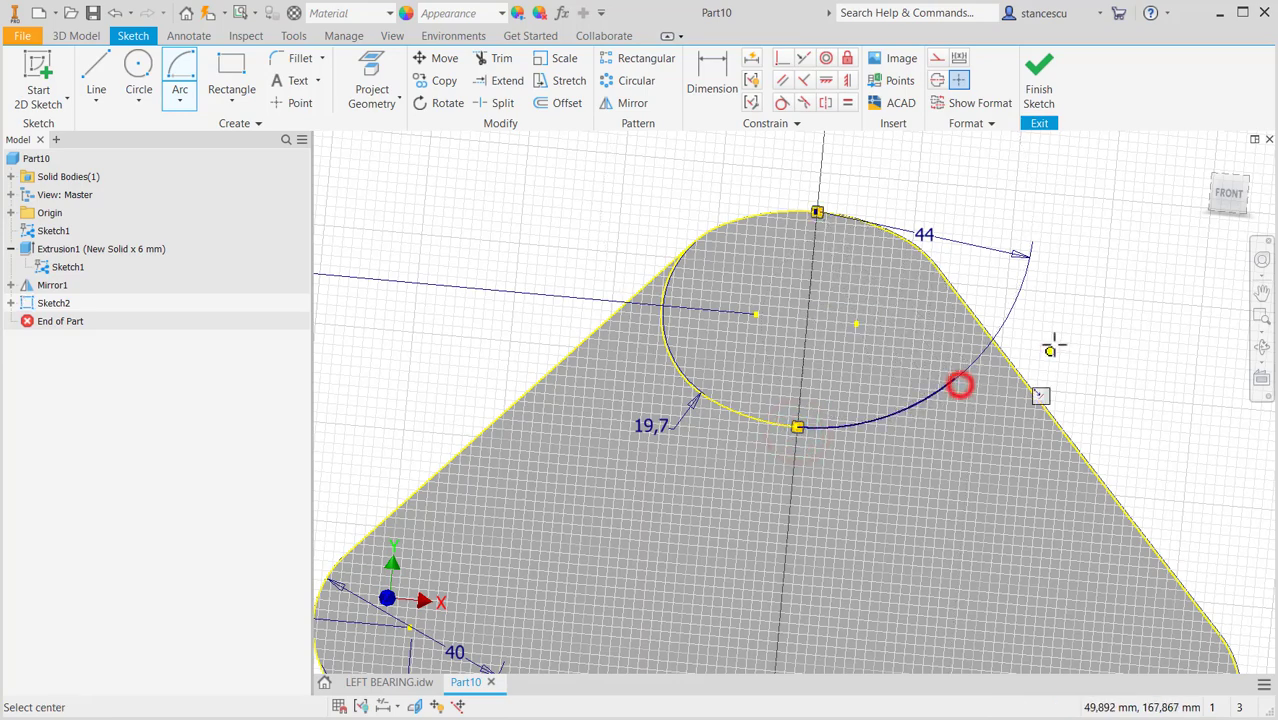
Draw a 19.7 mm radius center-point arc around the top boss's right center, from the plate's sloping edge down toward the wide lower arc.
{"action": "left_click", "coordinate": [857, 322]}
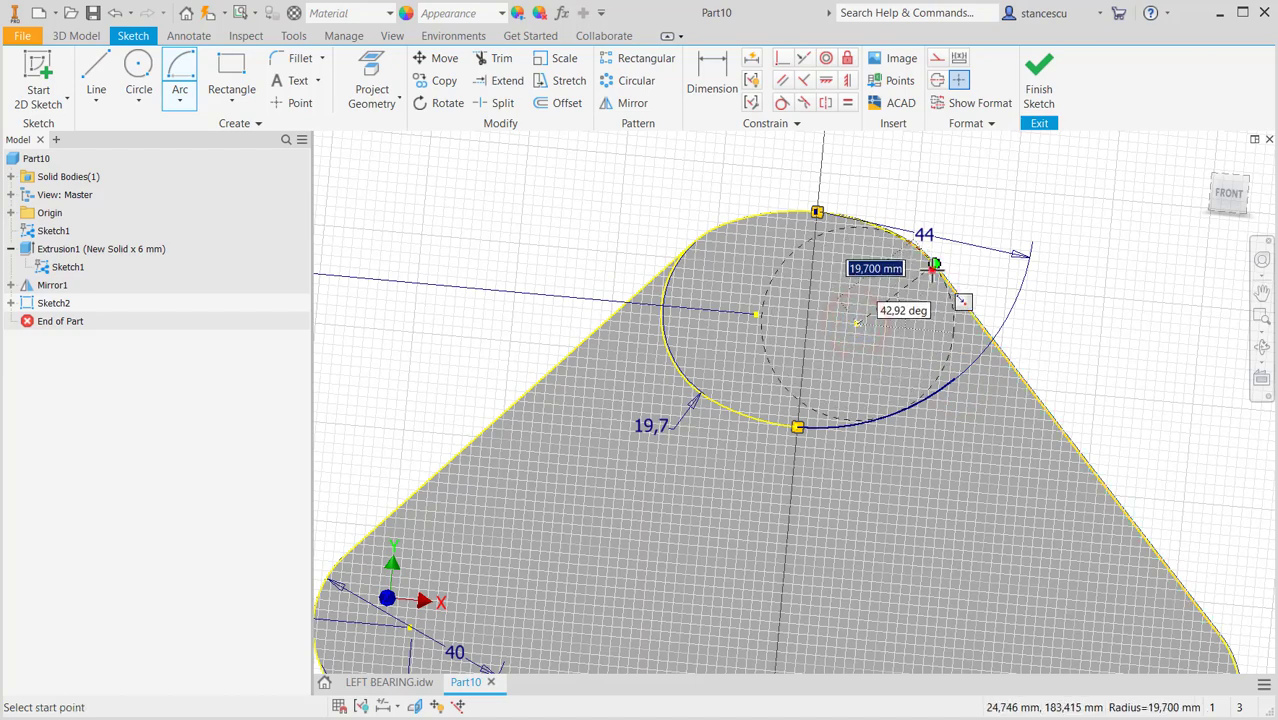
{"action": "left_click", "coordinate": [934, 266]}
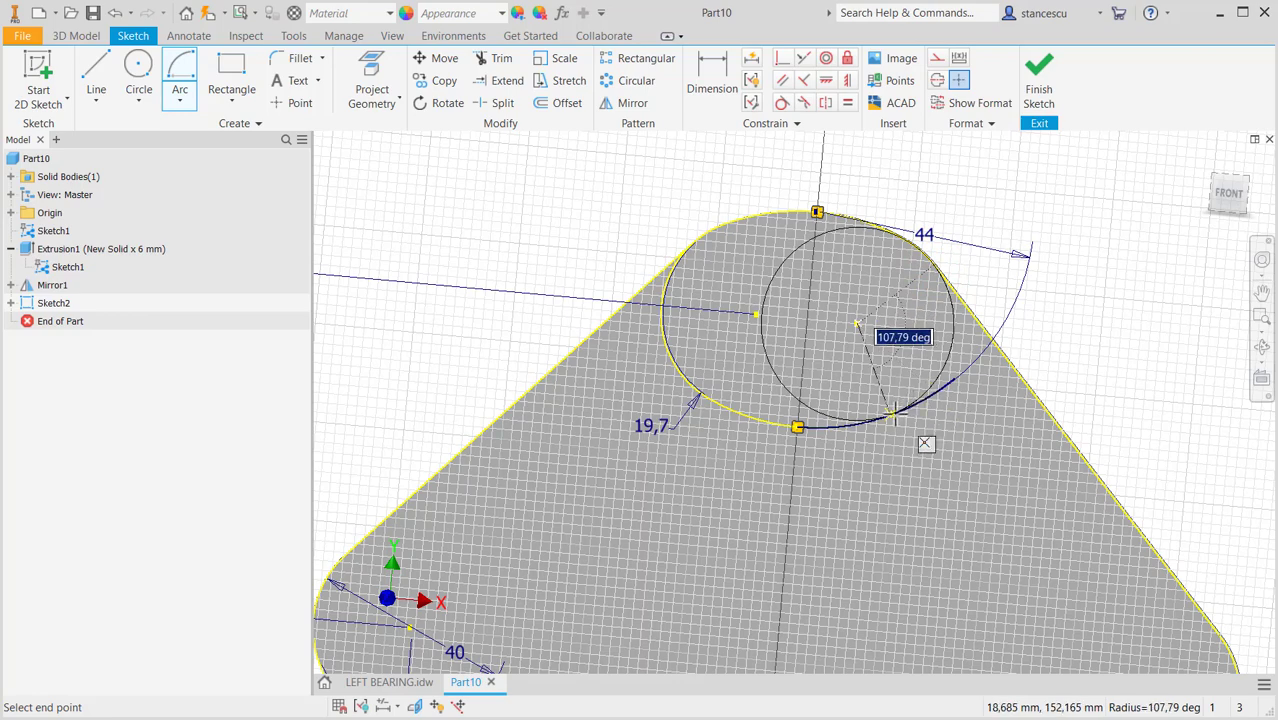
{"action": "left_click", "coordinate": [953, 378]}
{"action": "left_click", "coordinate": [946, 364]}
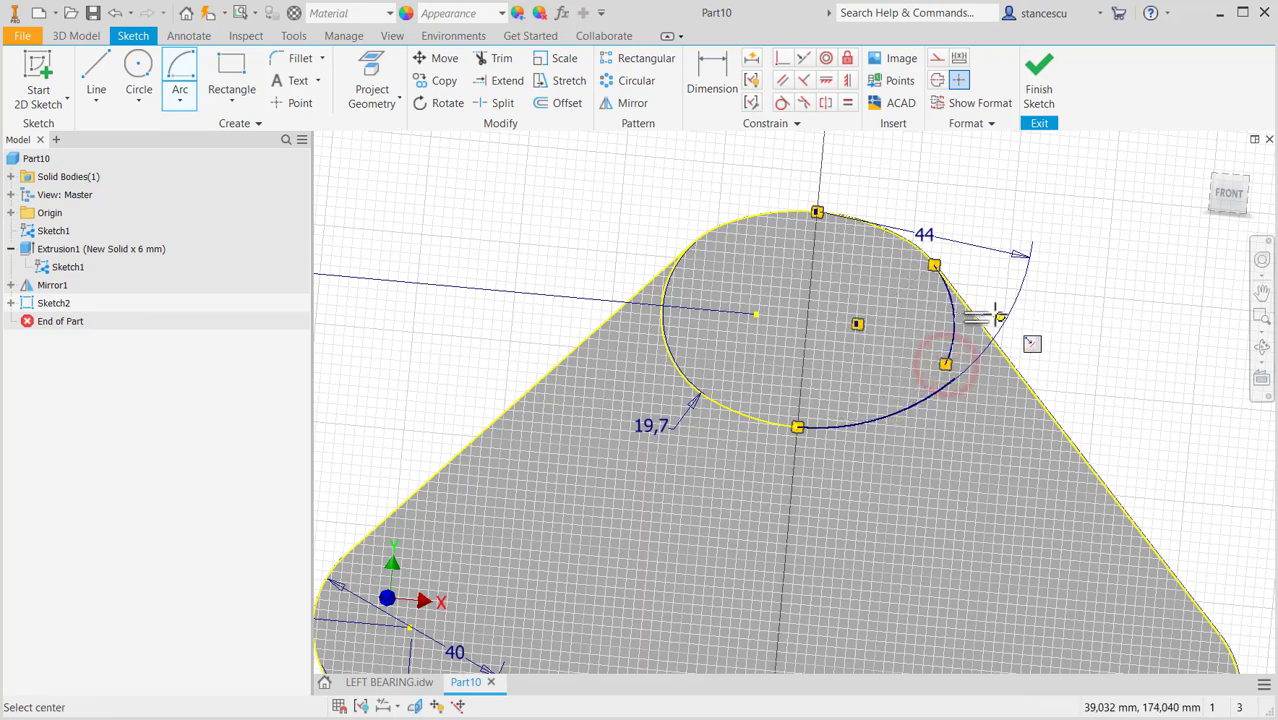
{"action": "key", "text": "Escape"}
Extend the top boss's right arc to meet the wide lower arc, and trim the lower arc's overhanging end.
{"action": "scroll", "coordinate": [955, 393], "scroll_direction": "up", "scroll_amount": 3}
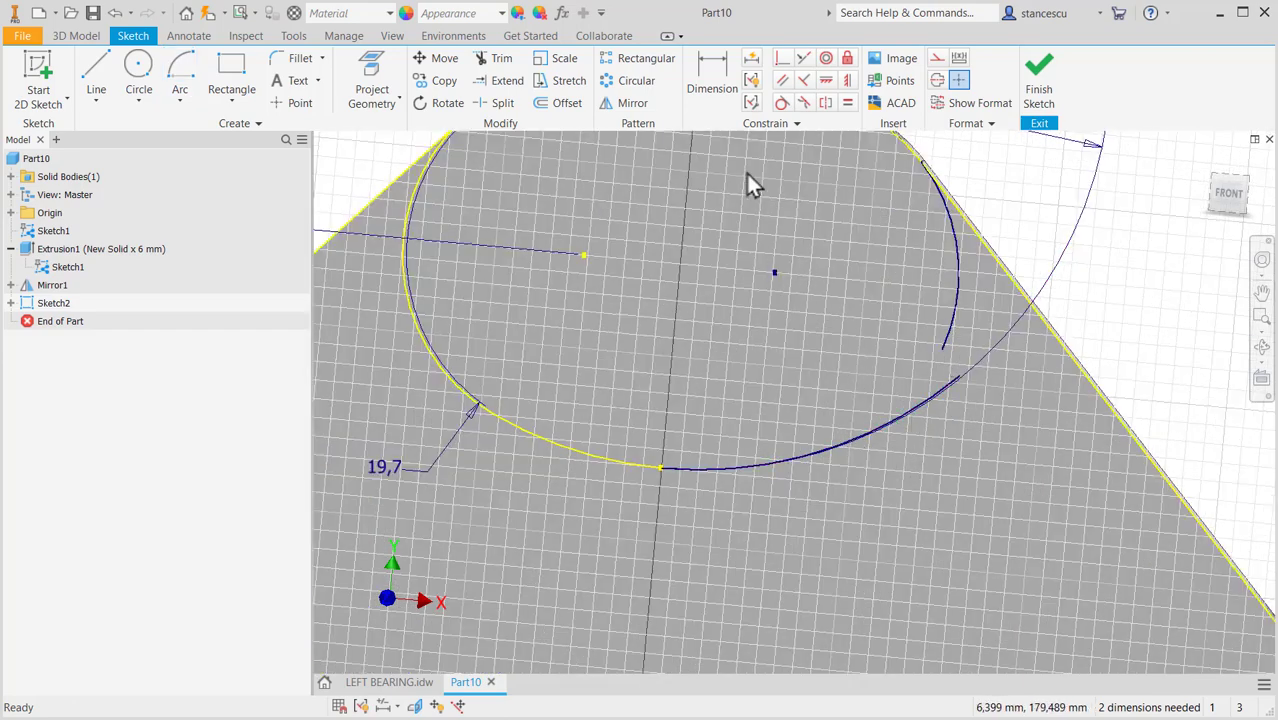
{"action": "left_click", "coordinate": [490, 88]}
{"action": "left_click", "coordinate": [945, 342]}
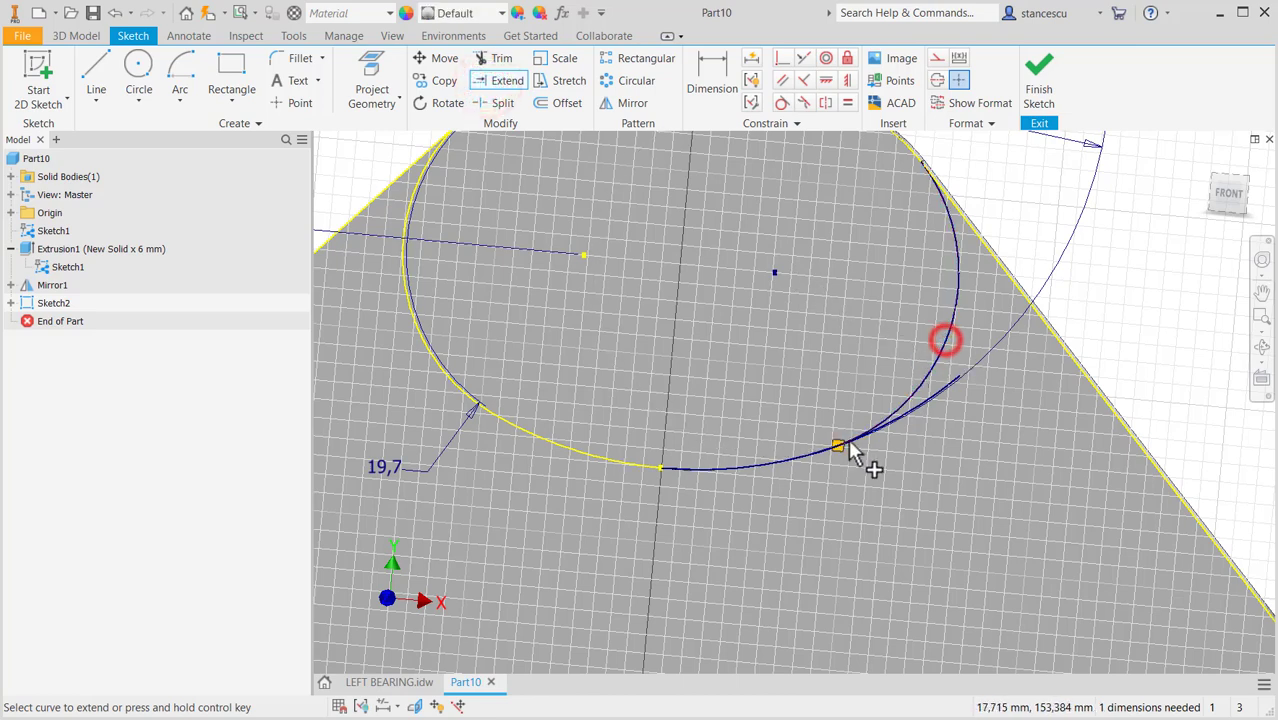
{"action": "left_click", "coordinate": [500, 59]}
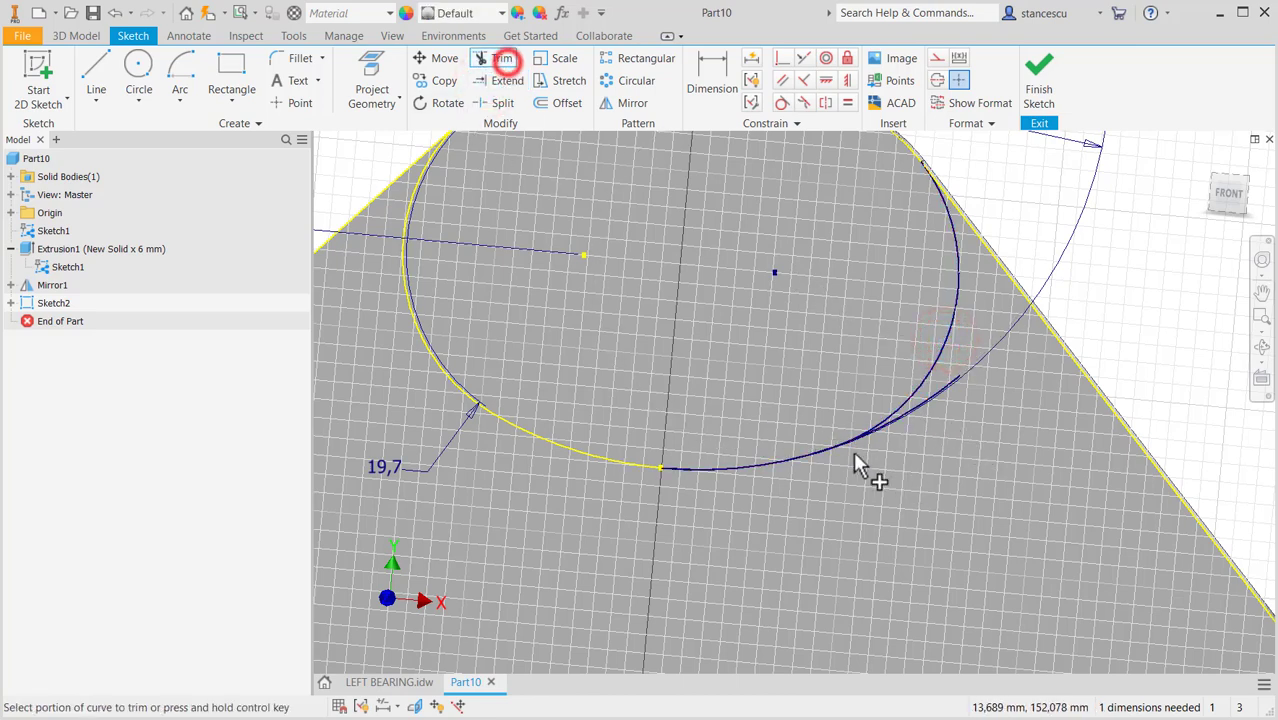
{"action": "left_click", "coordinate": [914, 407]}
{"action": "scroll", "coordinate": [962, 450], "scroll_direction": "up", "scroll_amount": 2}
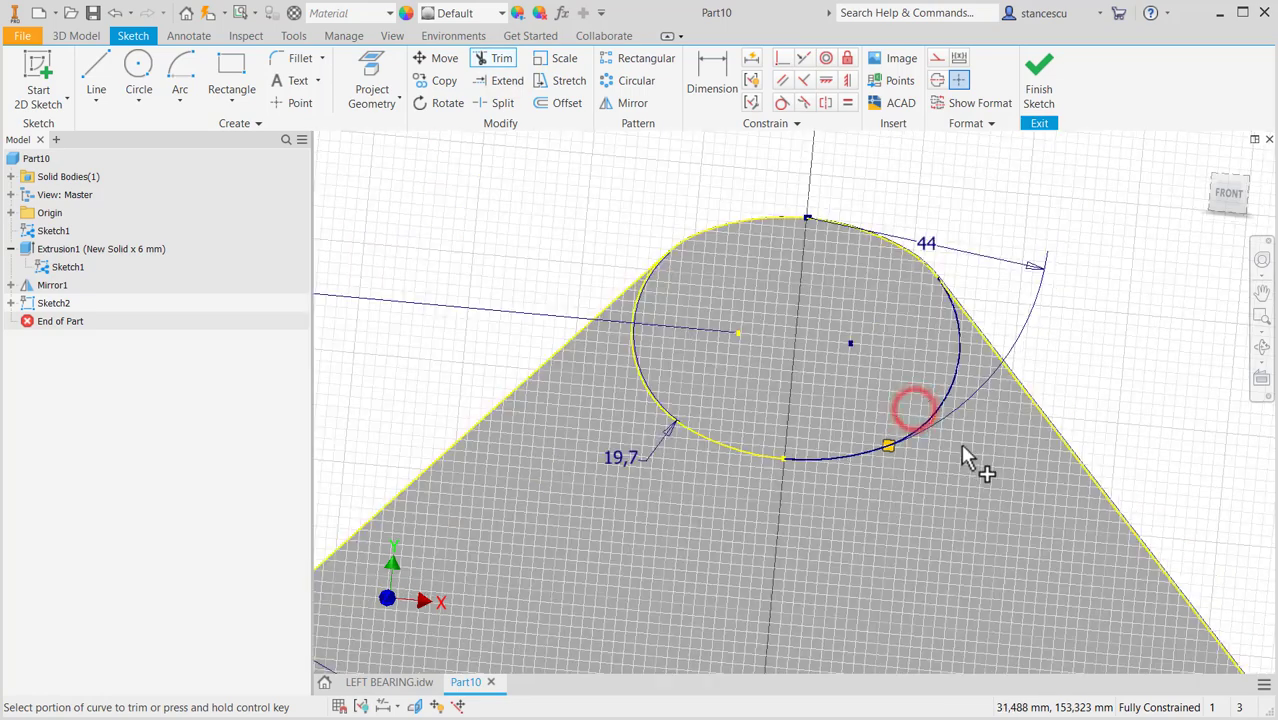
Draw a 20 mm radius center-point arc around the left corner's center, running between the corner's two edge endpoints through the plate's interior.
{"action": "scroll", "coordinate": [945, 295], "scroll_direction": "down", "scroll_amount": 3}
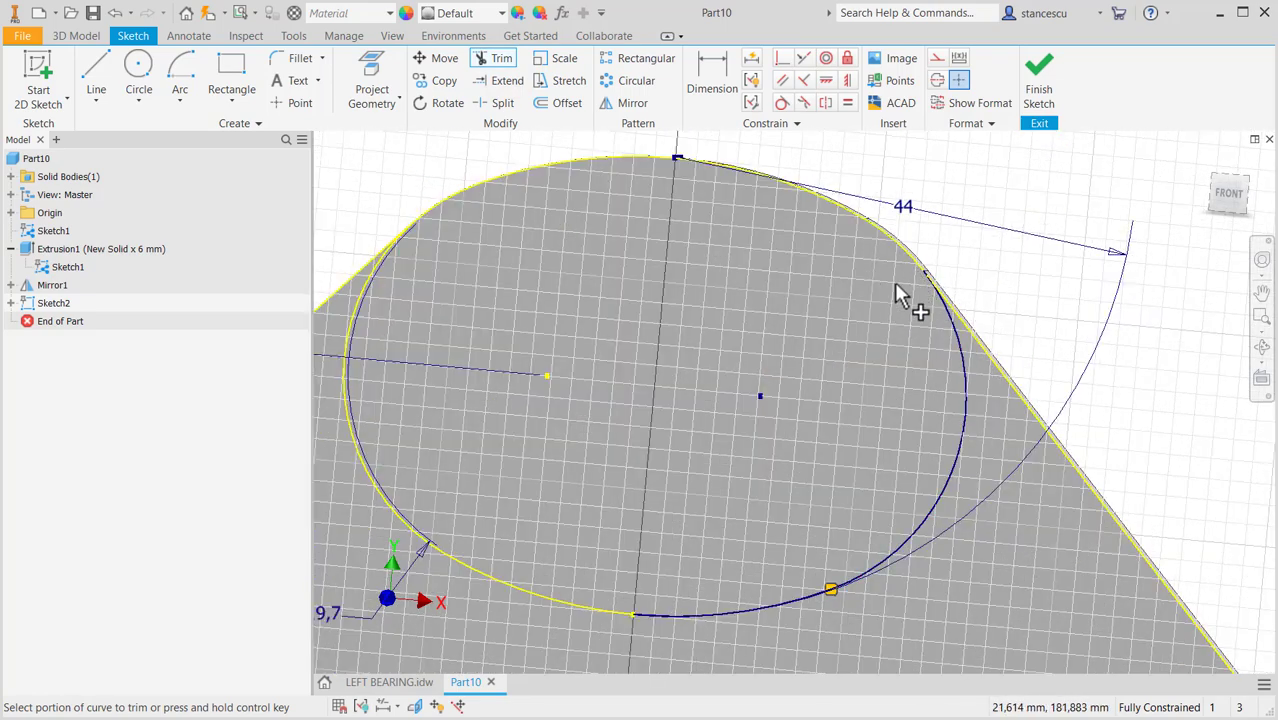
{"action": "scroll", "coordinate": [830, 270], "scroll_direction": "up", "scroll_amount": 2}
{"action": "middle_click_drag", "start_coordinate": [768, 341], "coordinate": [889, 236]}
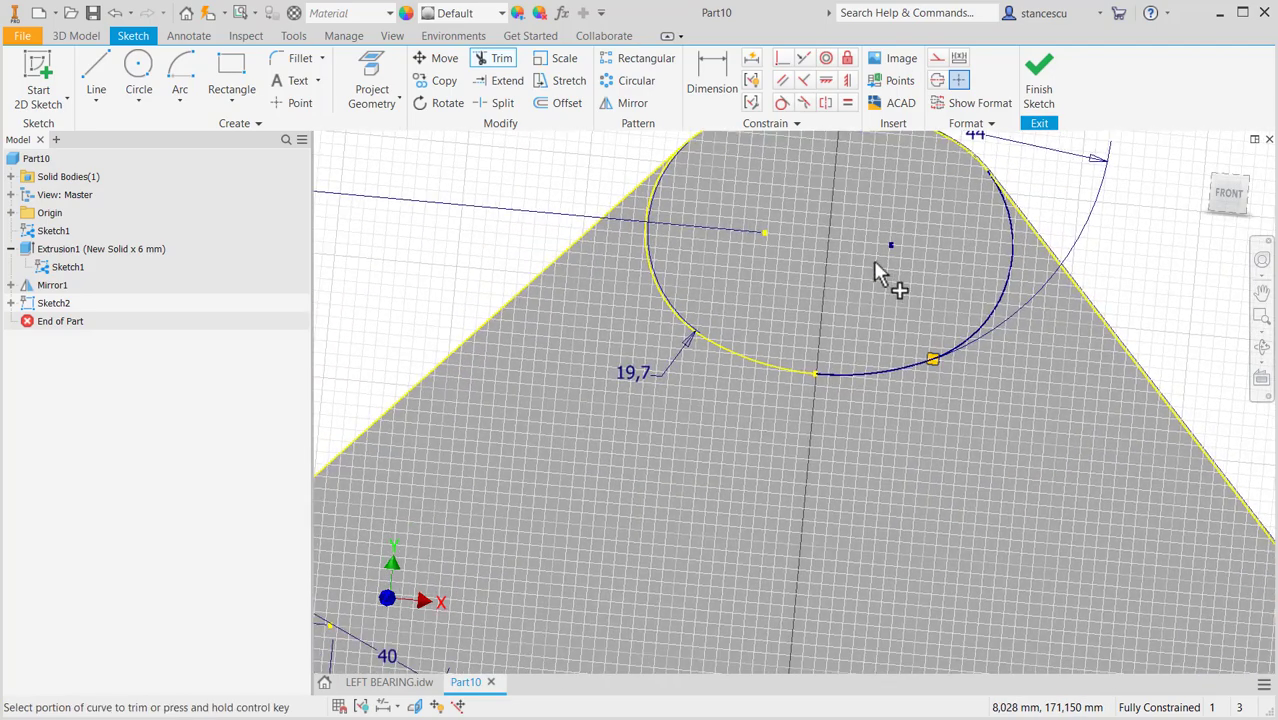
{"action": "scroll", "coordinate": [865, 283], "scroll_direction": "up", "scroll_amount": 3}
{"action": "mouse_move", "coordinate": [775, 384]}
{"action": "middle_mouse_down"}
{"action": "mouse_move", "coordinate": [822, 315]}
{"action": "mouse_move", "coordinate": [788, 325]}
{"action": "middle_mouse_up"}
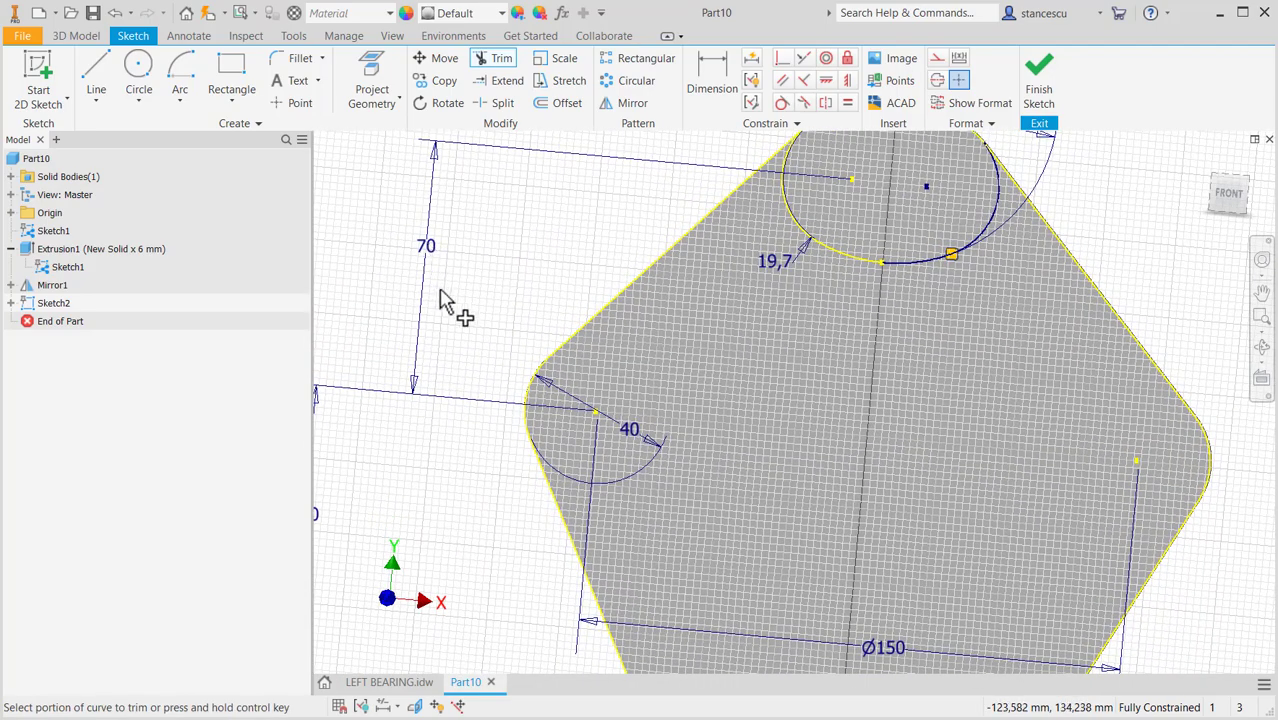
{"action": "left_click", "coordinate": [178, 66]}
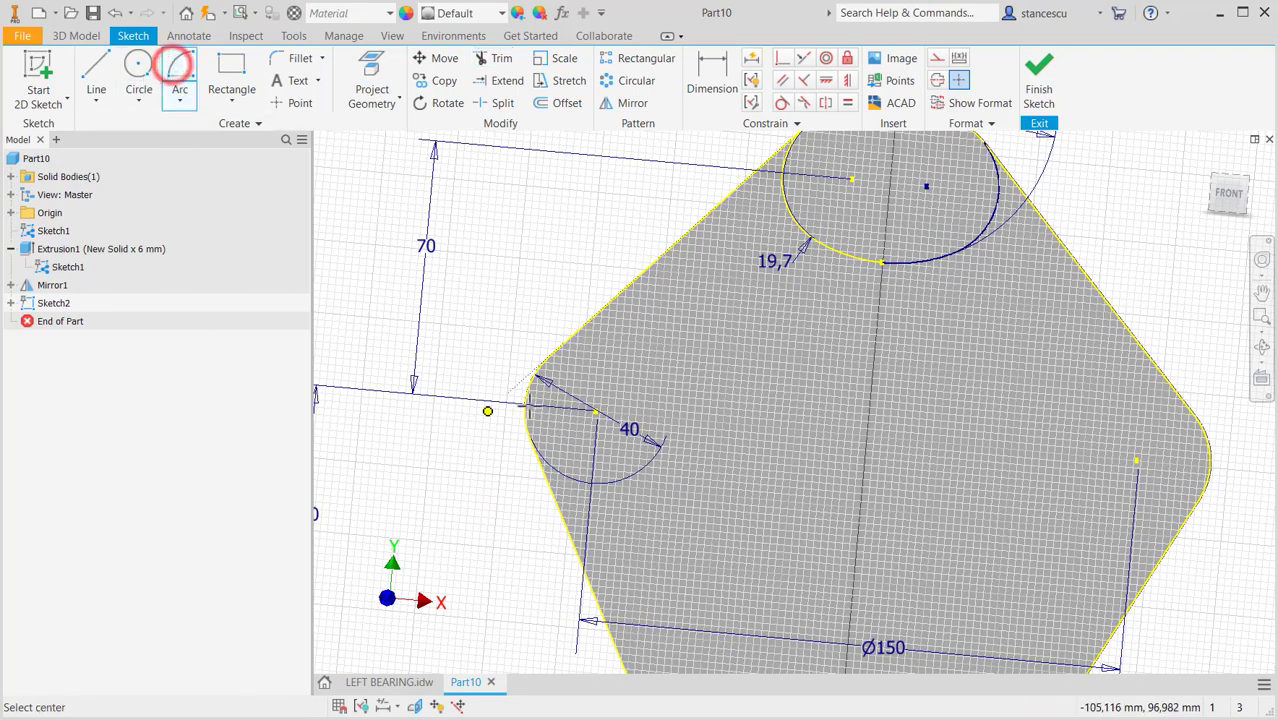
{"action": "left_click", "coordinate": [596, 411]}
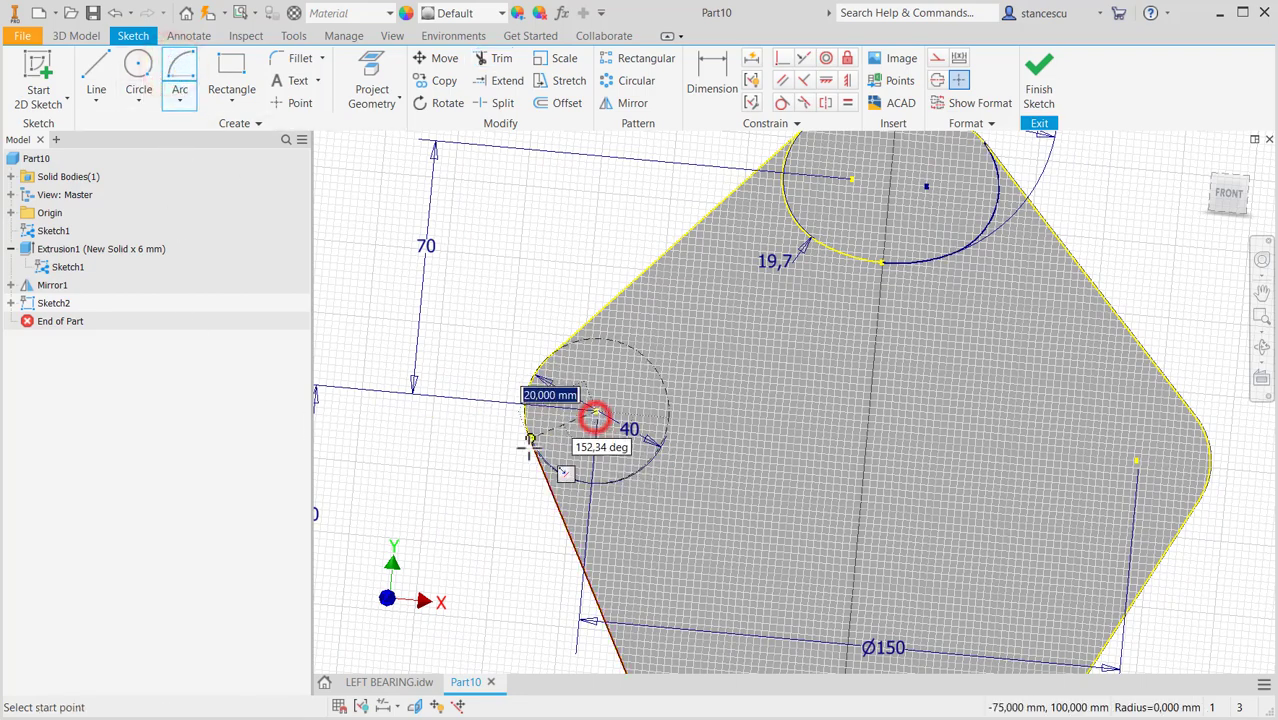
{"action": "left_click", "coordinate": [529, 438]}
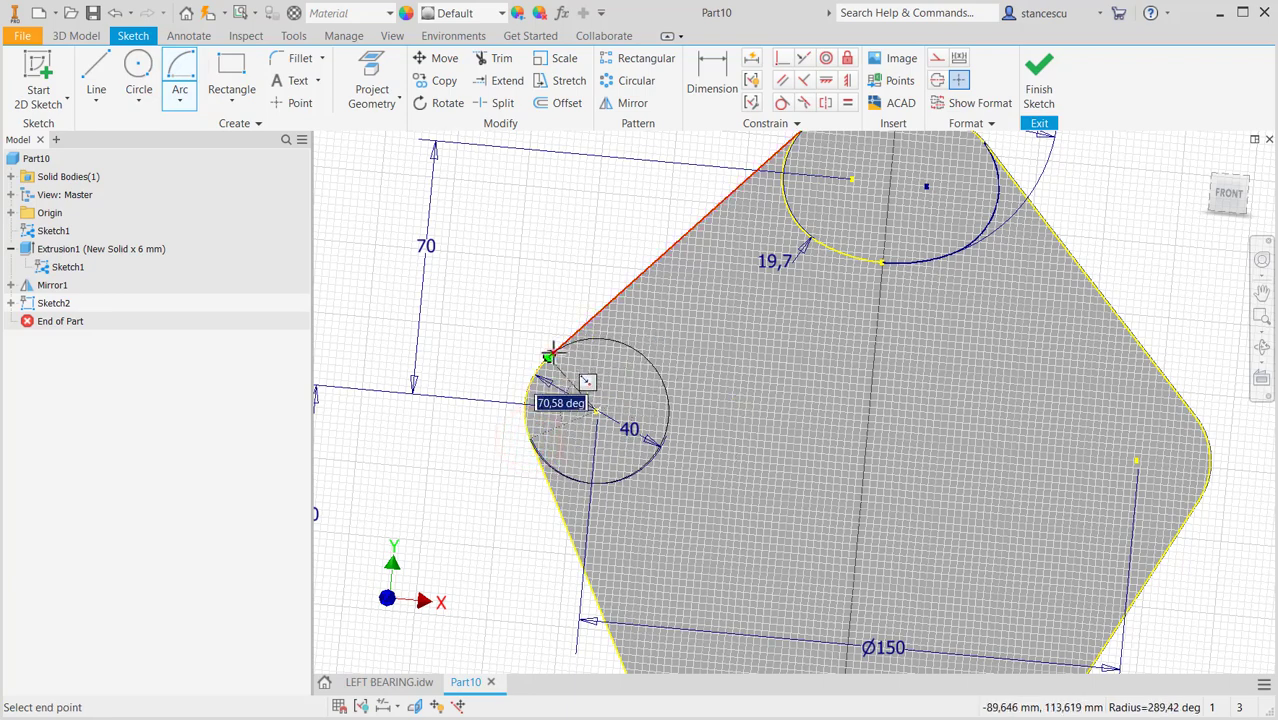
{"action": "left_click", "coordinate": [549, 355]}
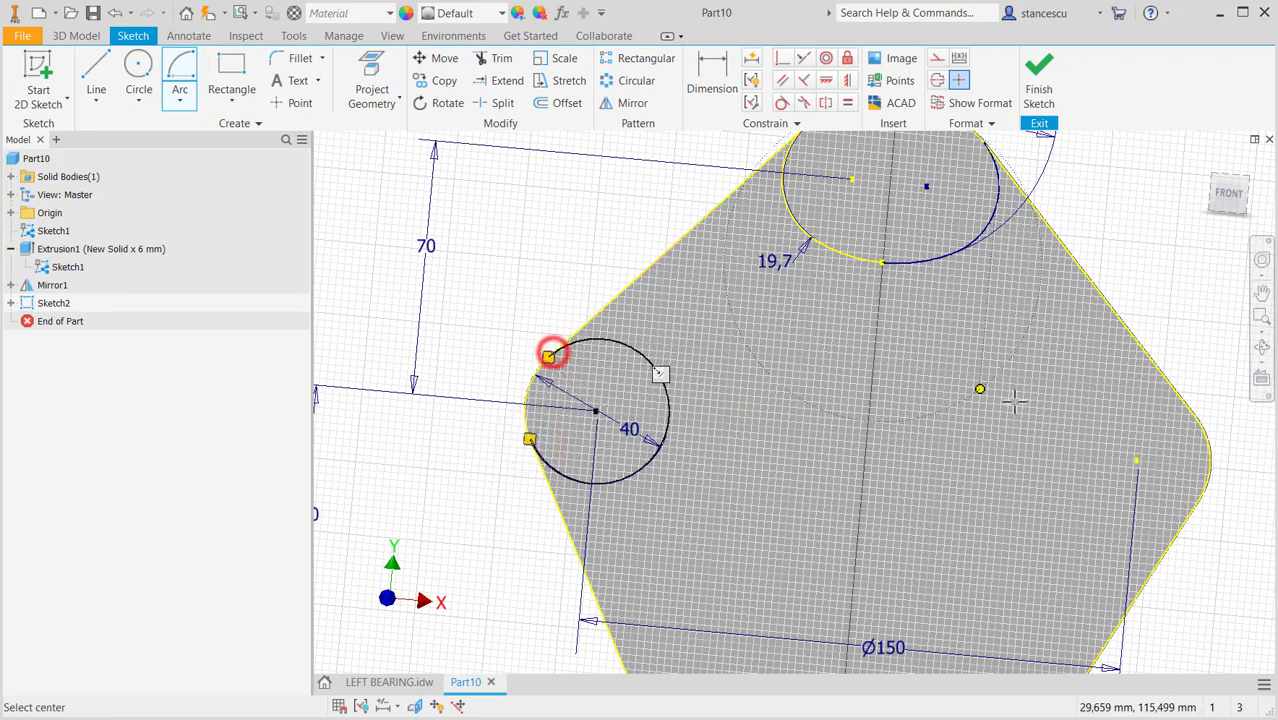
Draw a center-point arc of about 20 mm radius around the right corner's center, between the corner's two edge endpoints through the plate's interior.
{"action": "left_click", "coordinate": [1137, 459]}
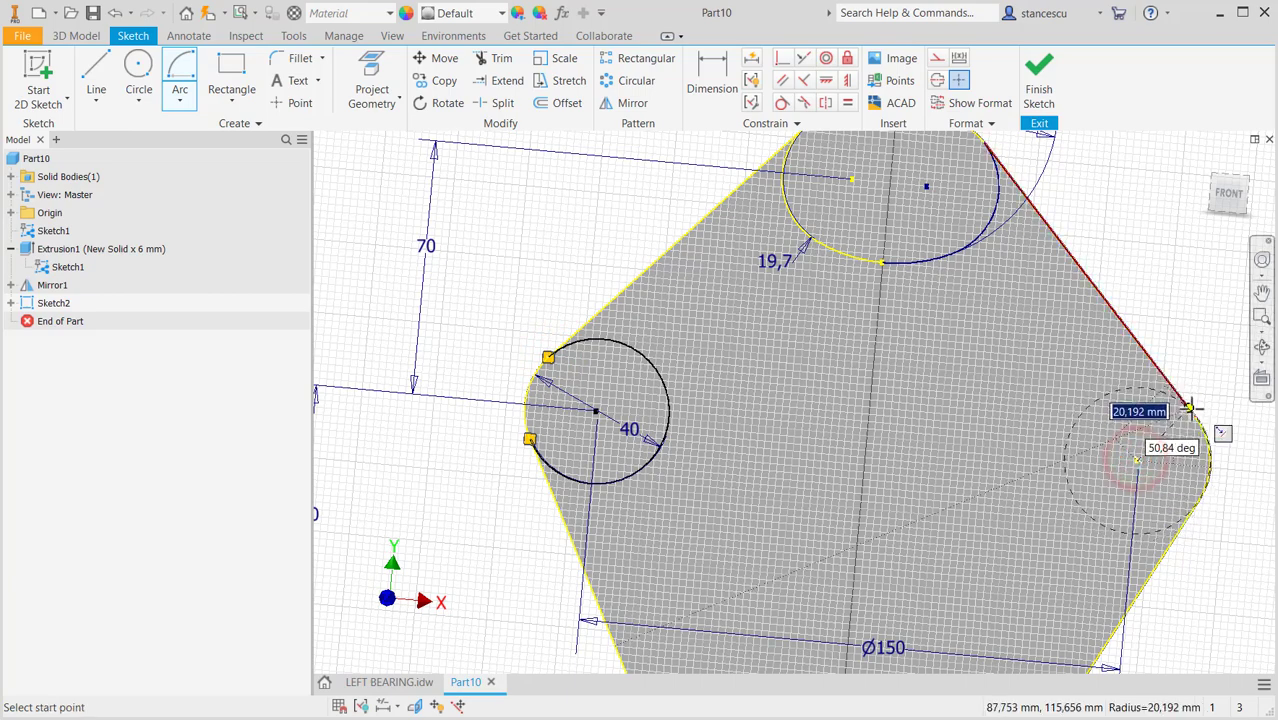
{"action": "left_click", "coordinate": [1190, 407]}
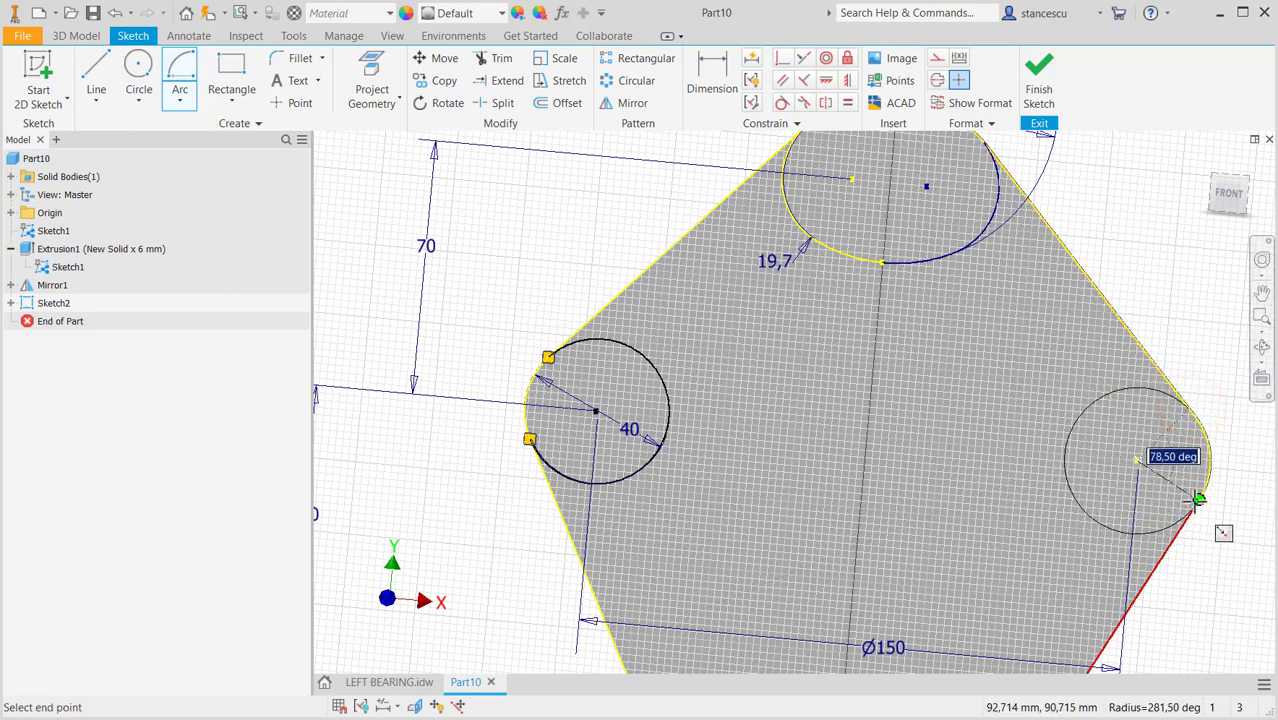
{"action": "left_click", "coordinate": [1196, 500]}
{"action": "middle_click_drag", "start_coordinate": [1129, 505], "coordinate": [1136, 261]}
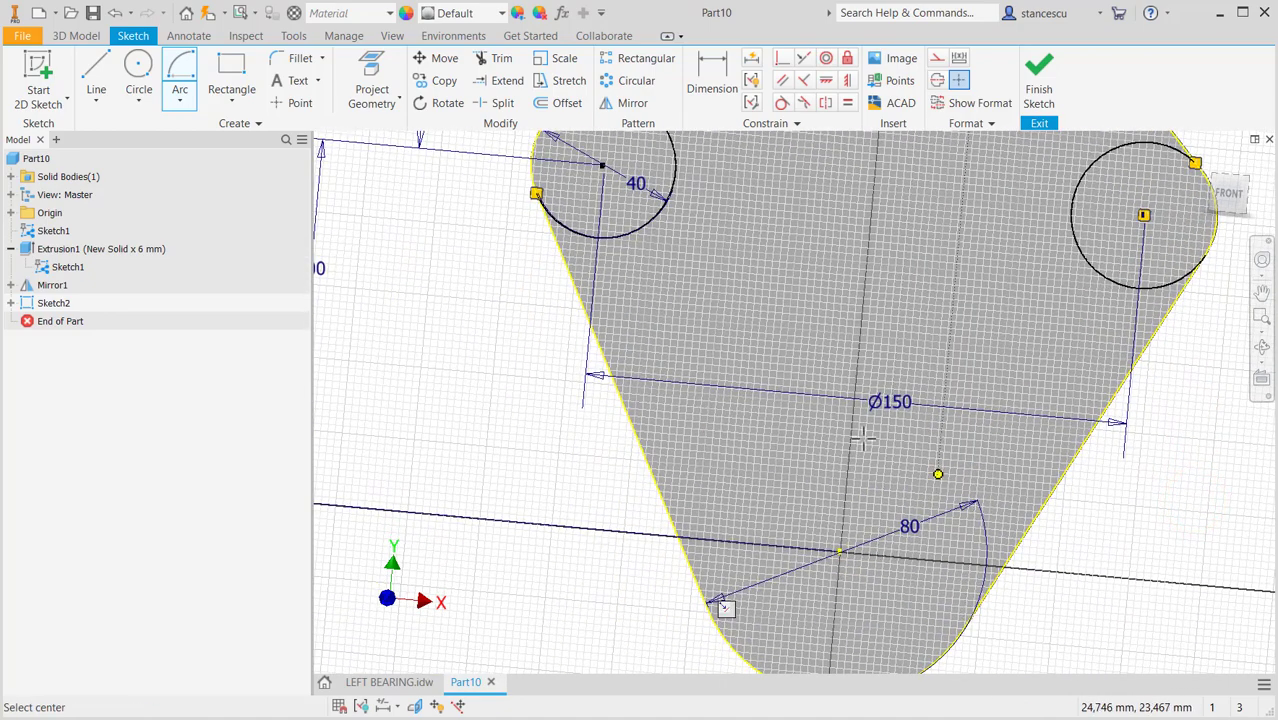
{"action": "scroll", "coordinate": [927, 450], "scroll_direction": "up", "scroll_amount": 3}
{"action": "middle_click_drag", "start_coordinate": [931, 386], "coordinate": [909, 596]}
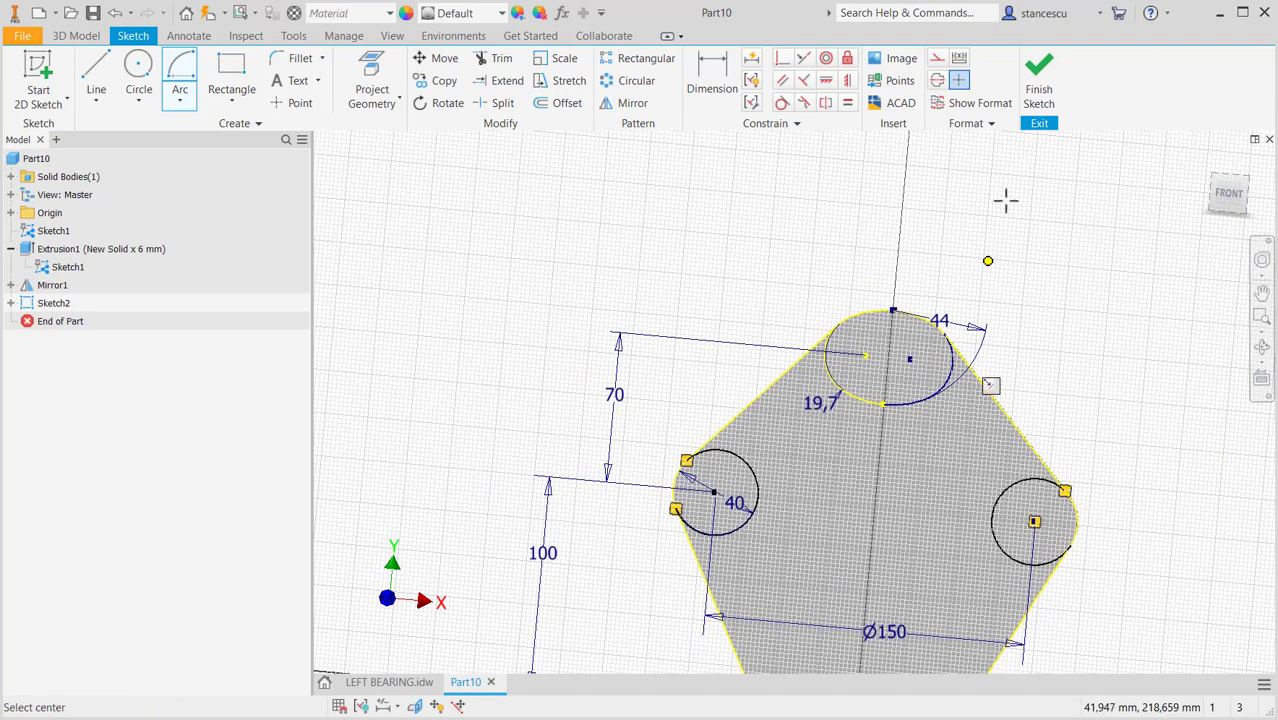
Finish the sketch and start an extrusion of the top, left and right boss profiles.
{"action": "left_click", "coordinate": [1045, 82]}
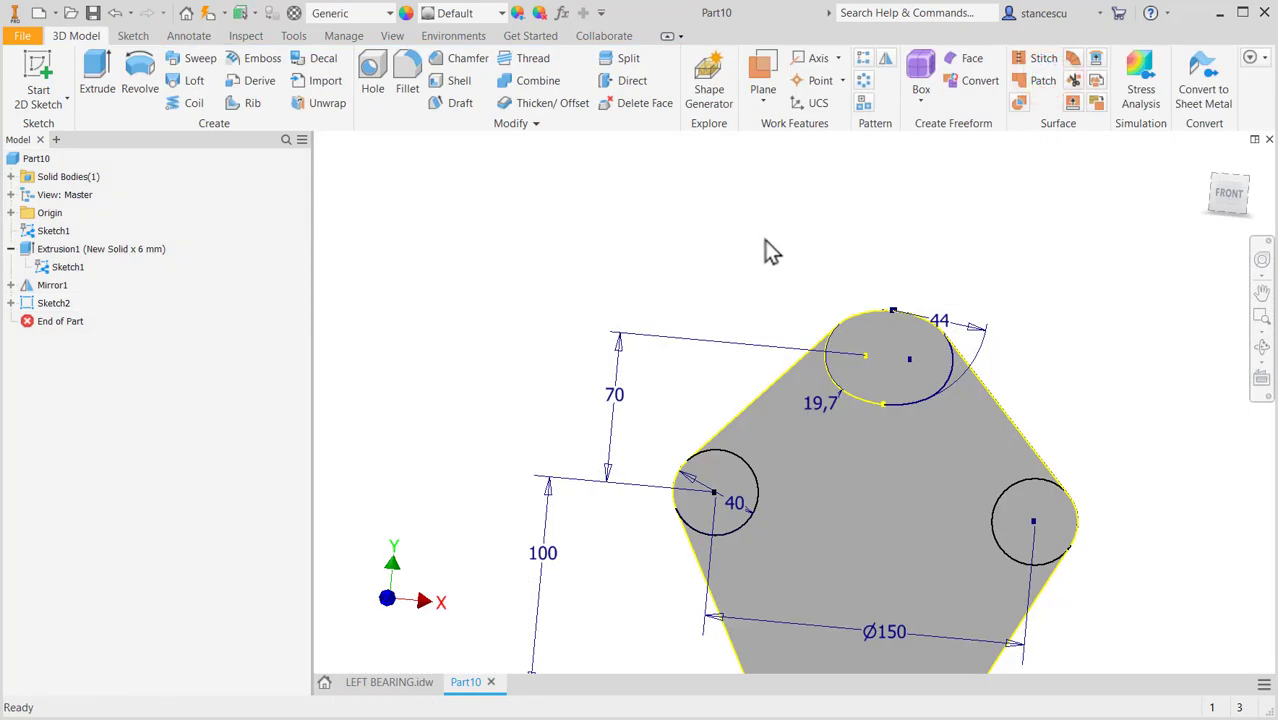
{"action": "key", "text": "F6"}
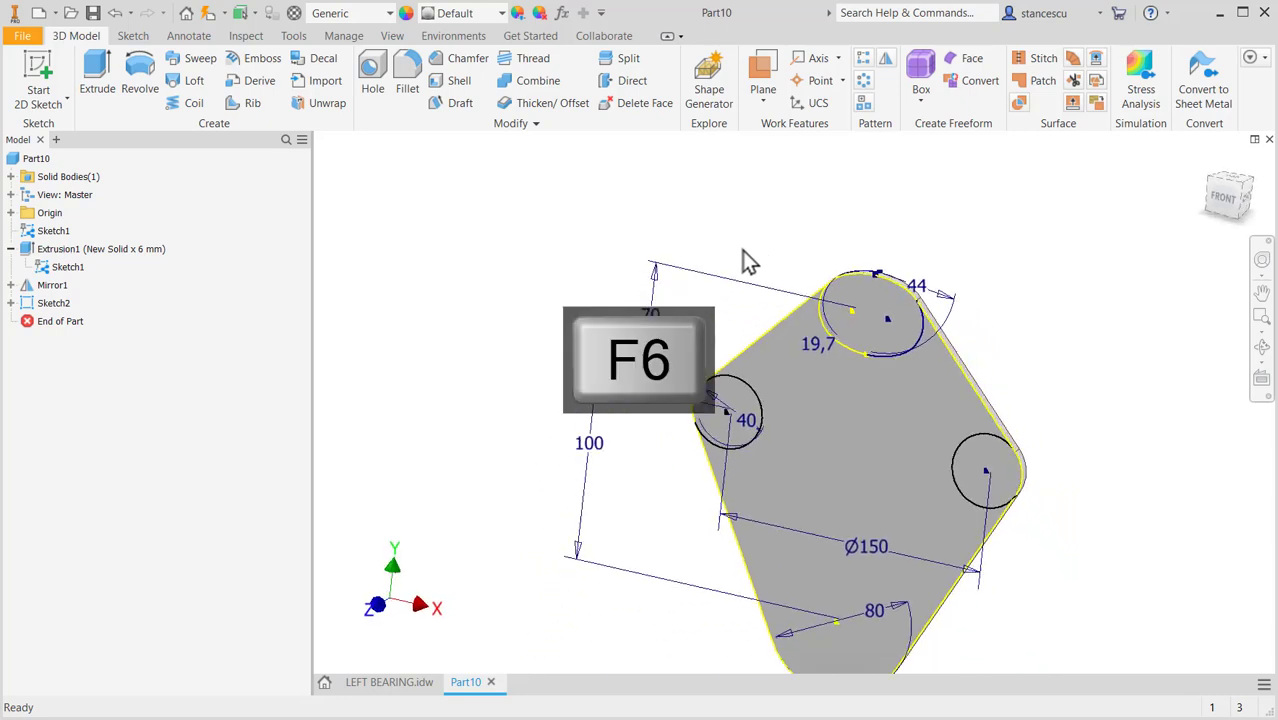
{"action": "left_click", "coordinate": [95, 72]}
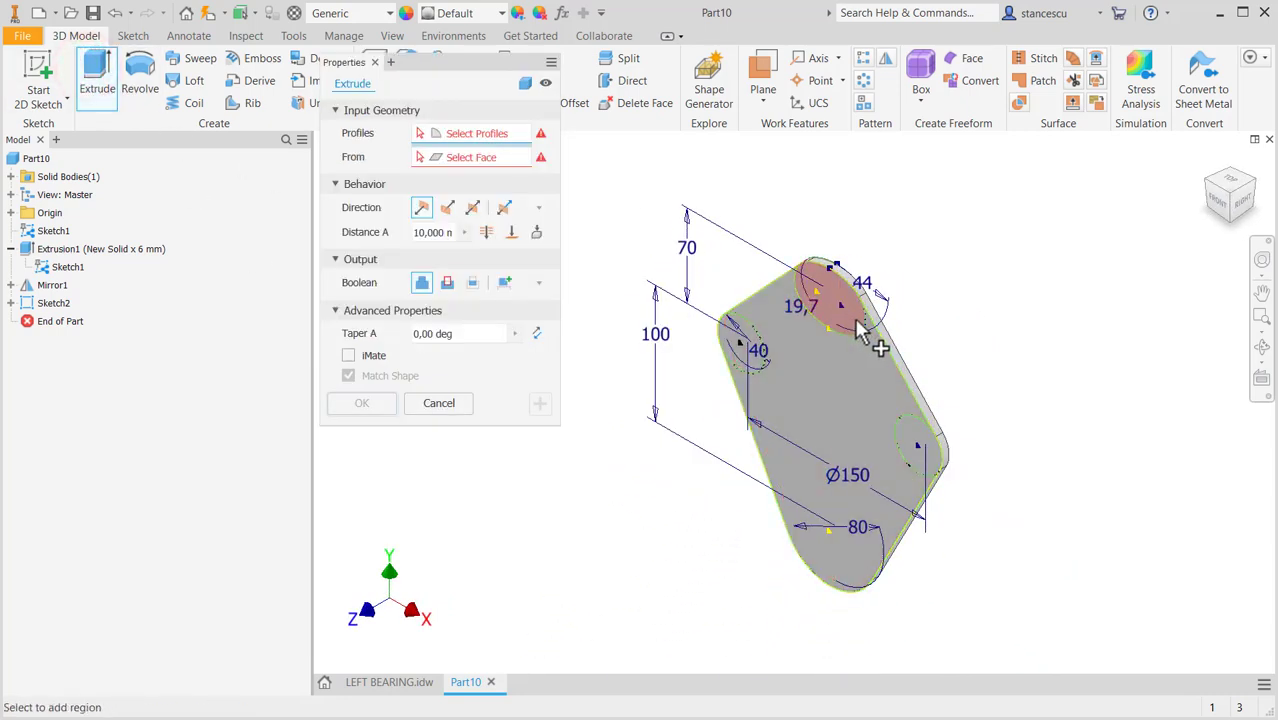
{"action": "left_click", "coordinate": [853, 318]}
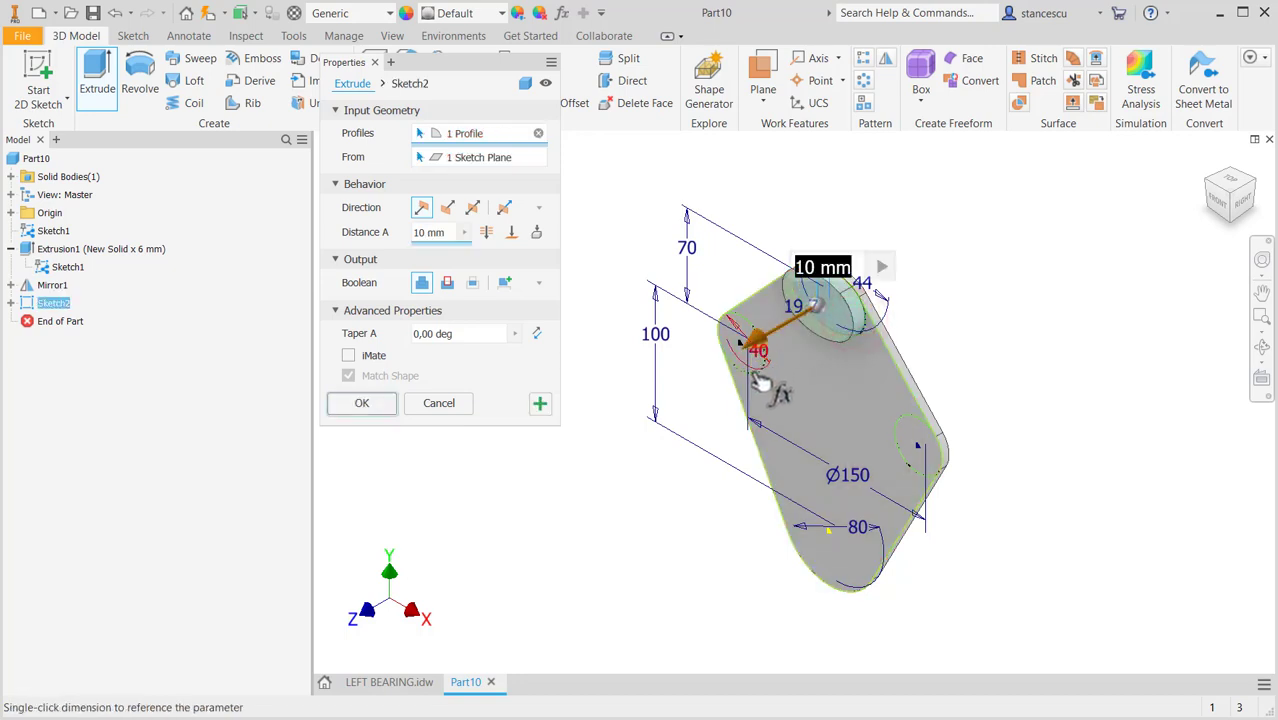
{"action": "scroll", "coordinate": [745, 365], "scroll_direction": "up", "scroll_amount": 3}
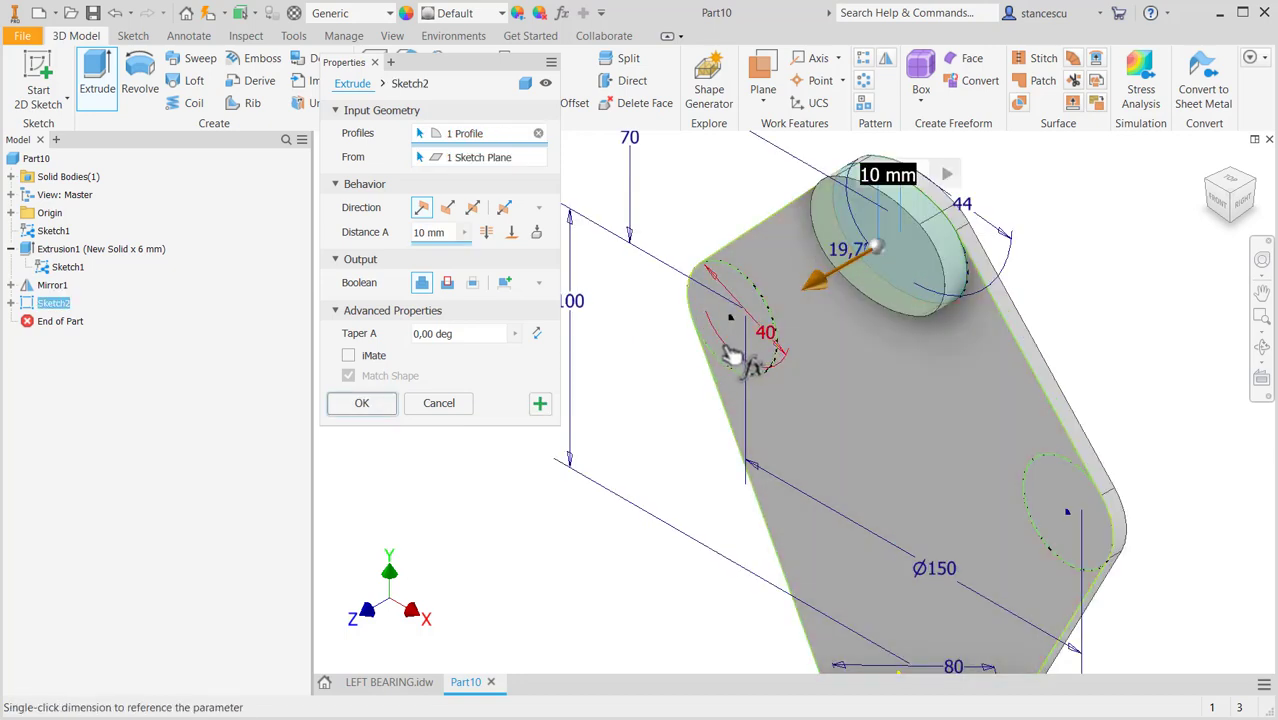
{"action": "left_click", "coordinate": [723, 353]}
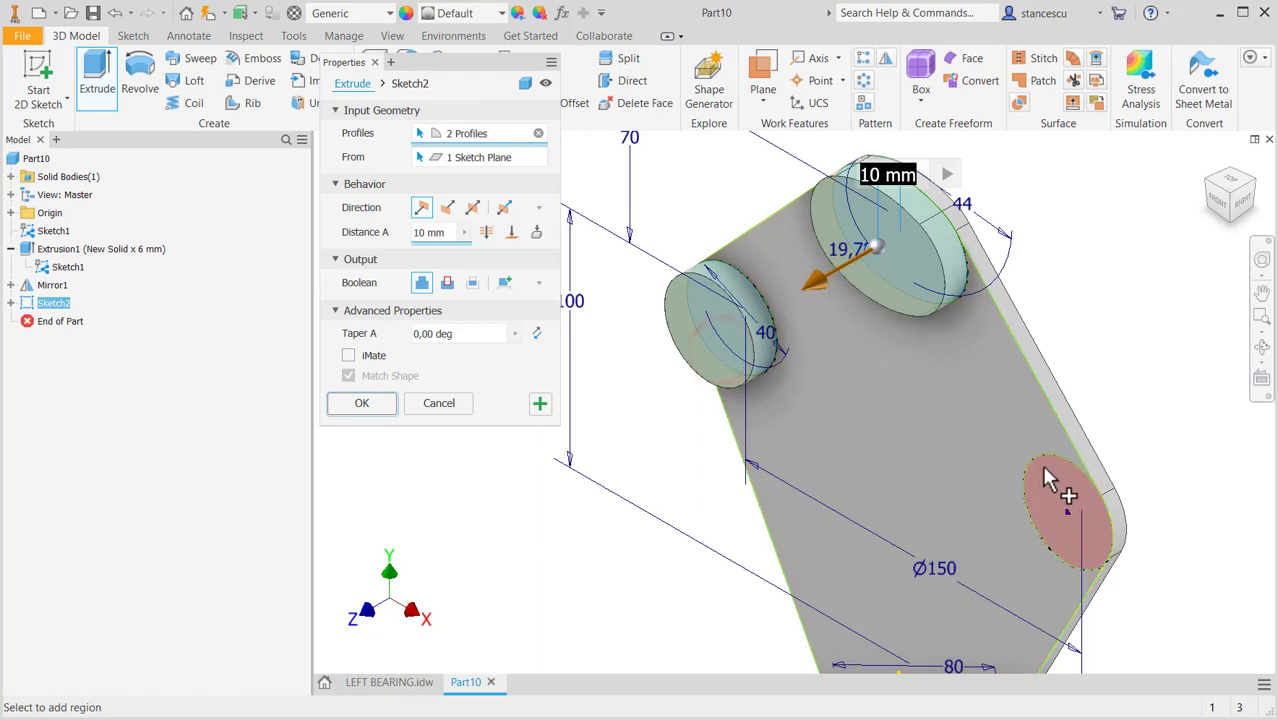
{"action": "left_click", "coordinate": [1047, 467]}
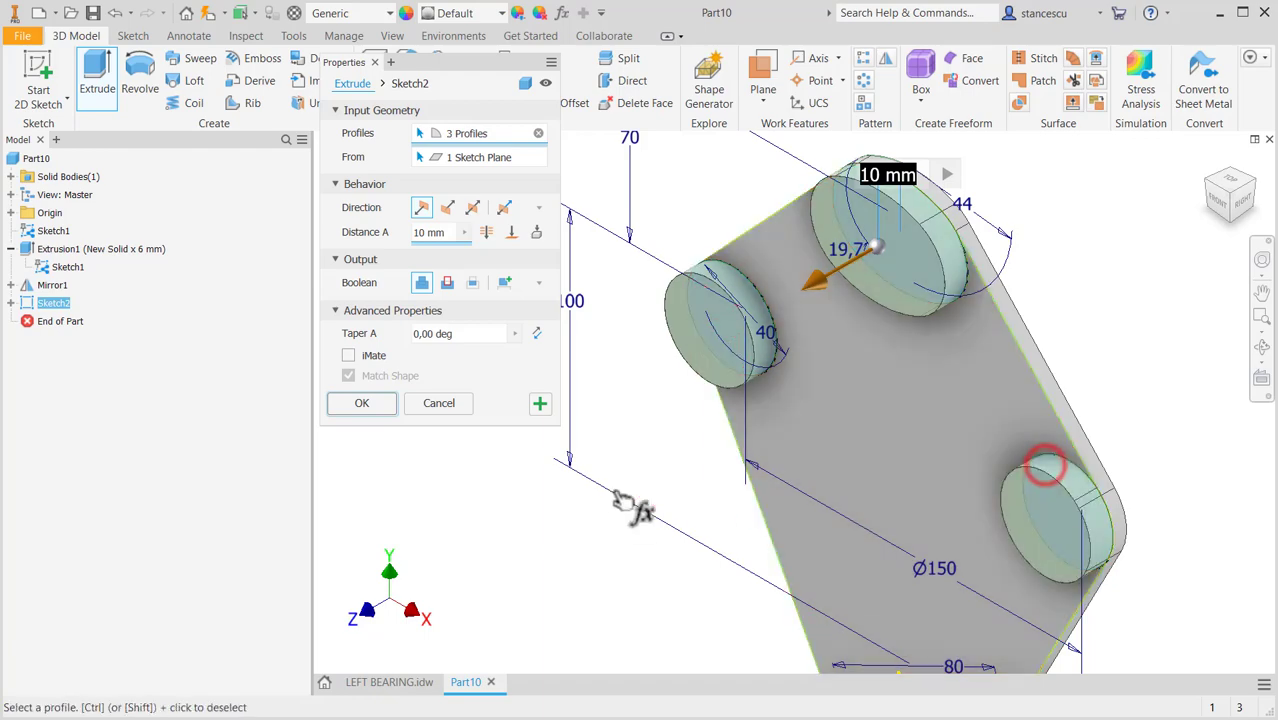
Check the heights in section A-A of the LEFT BEARING drawing and extrude the three boss profiles by 20-3 mm in Part10.
{"action": "left_click", "coordinate": [398, 682]}
{"action": "middle_click_drag", "start_coordinate": [791, 188], "coordinate": [840, 524]}
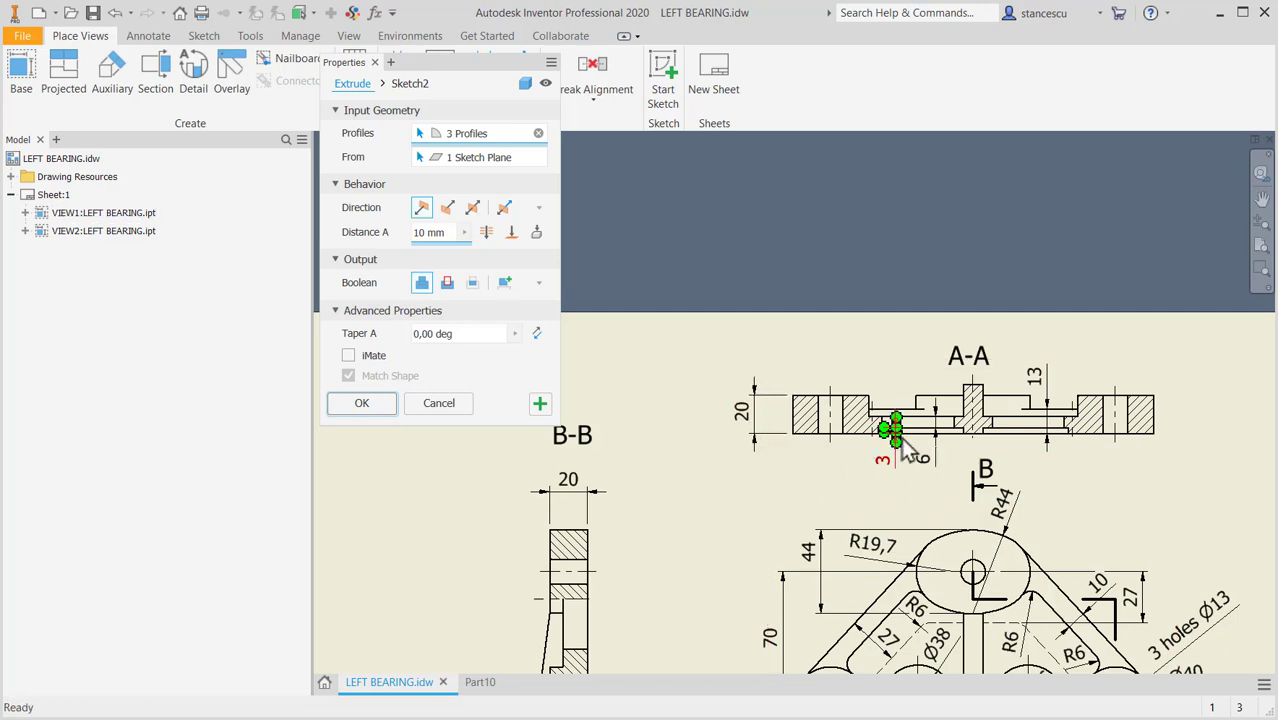
{"action": "scroll", "coordinate": [930, 449], "scroll_direction": "down", "scroll_amount": 3}
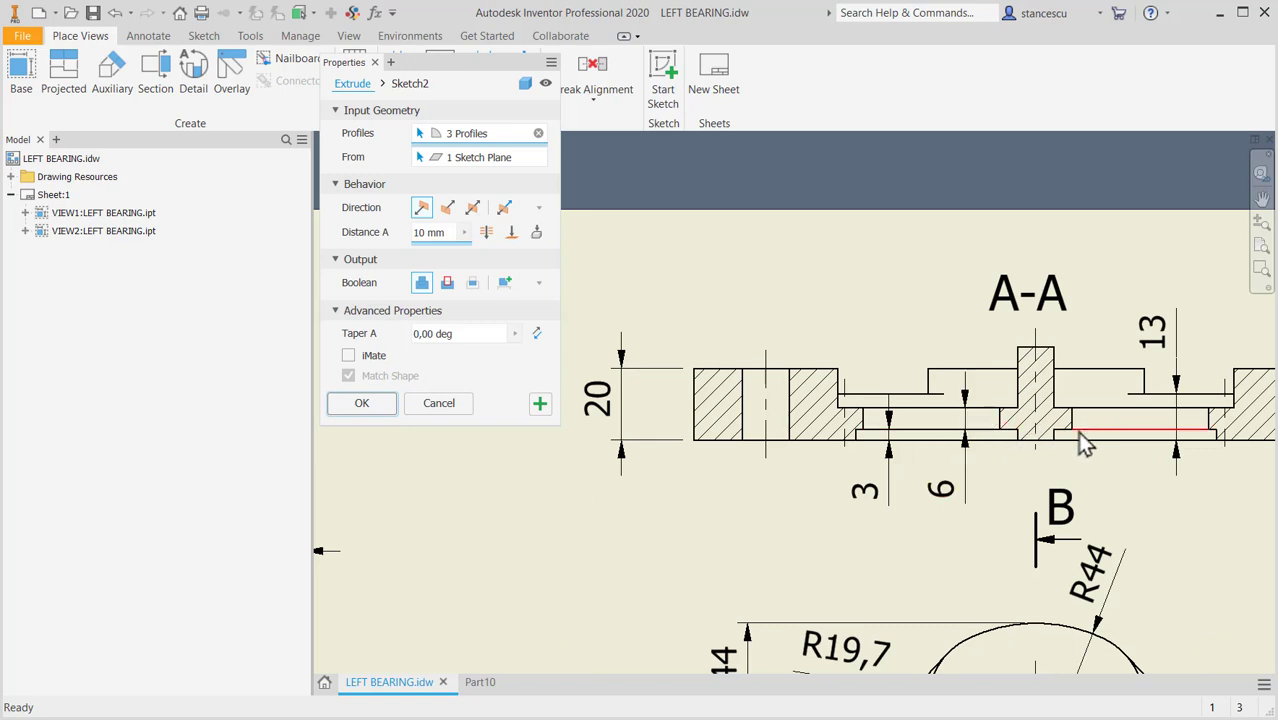
{"action": "left_click", "coordinate": [481, 684]}
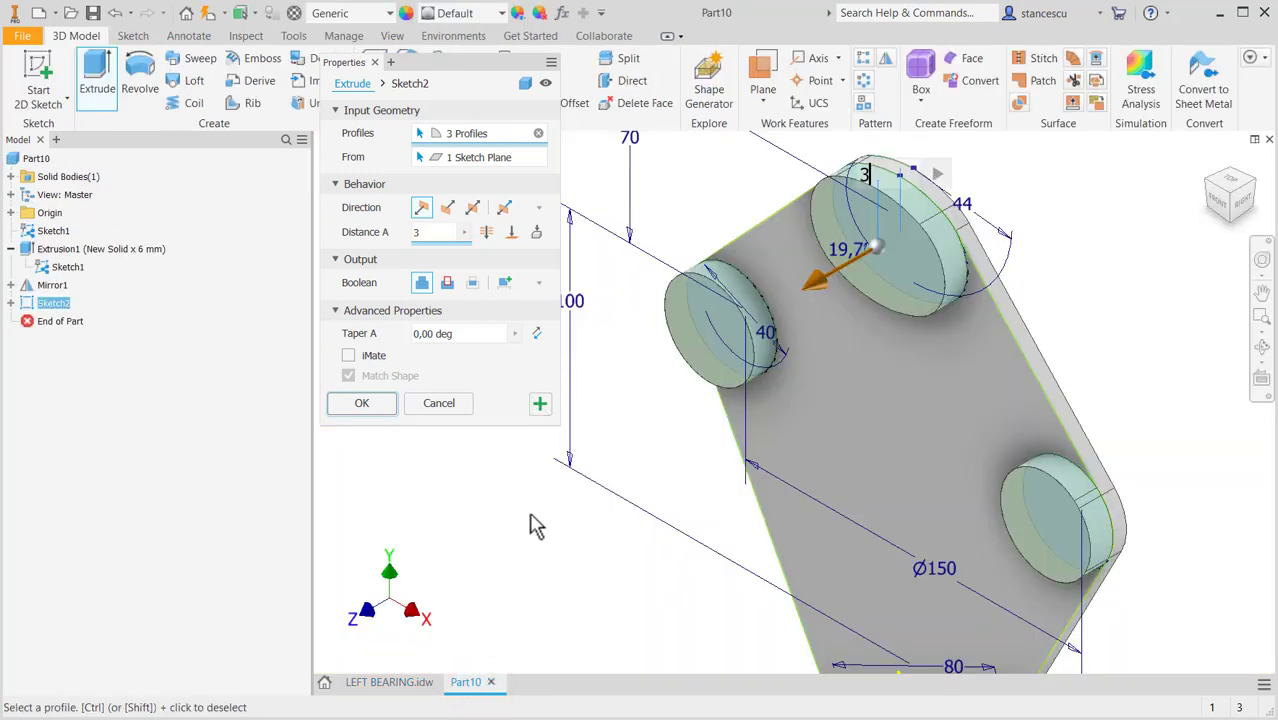
{"action": "key", "text": "BackSpace"}
{"action": "type", "text": "20-"}
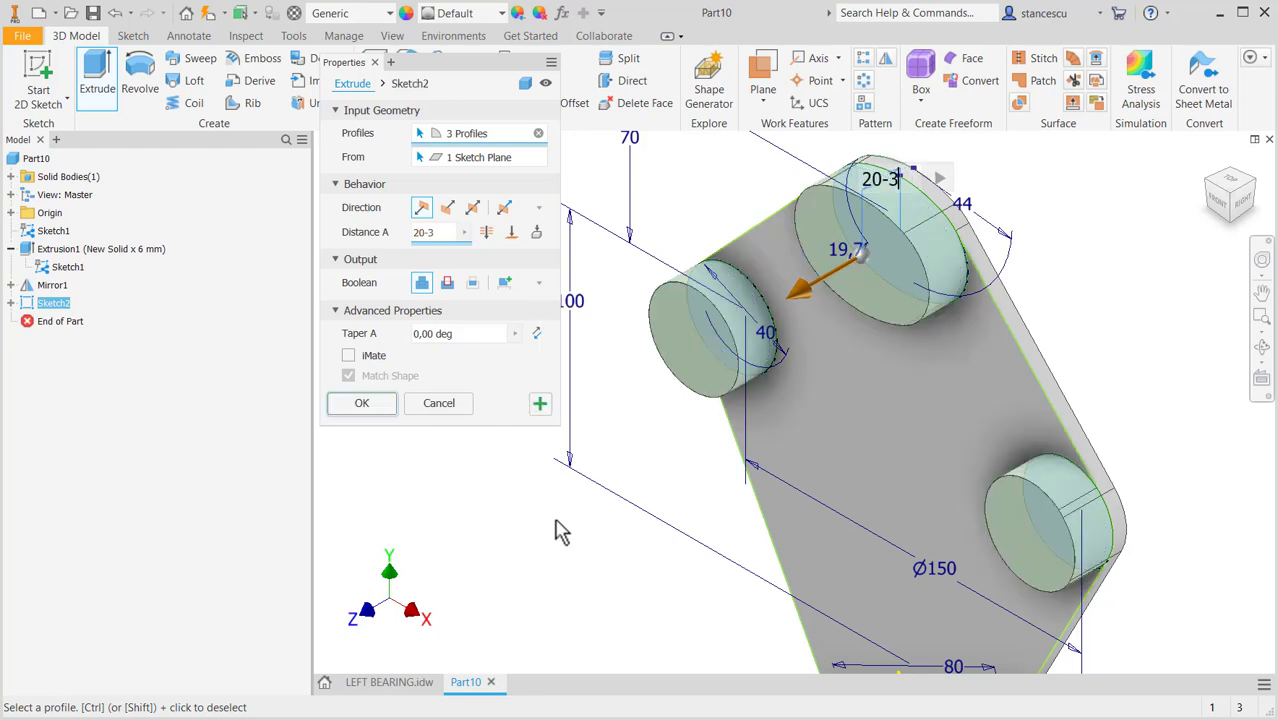
{"action": "left_click", "coordinate": [361, 404]}
Create a new sketch on the base plate's front face.
{"action": "scroll", "coordinate": [579, 508], "scroll_direction": "down", "scroll_amount": 3}
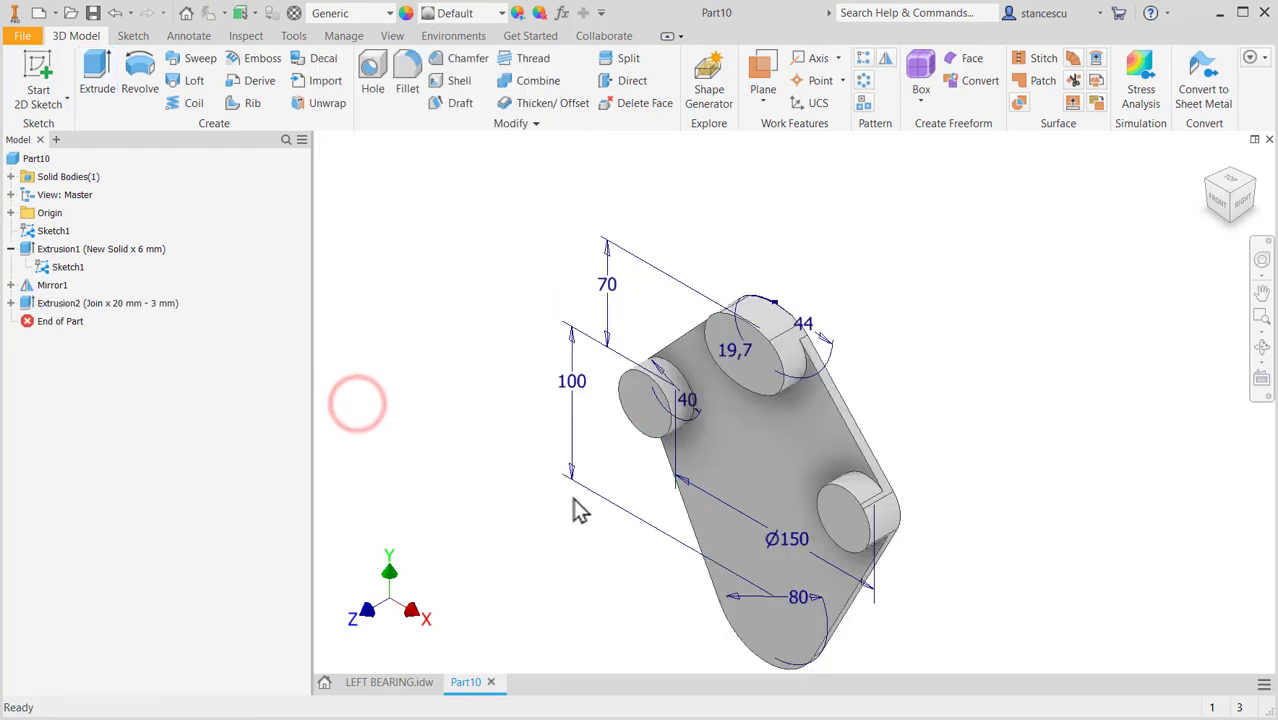
{"action": "middle_click_drag", "start_coordinate": [585, 531], "coordinate": [585, 402]}
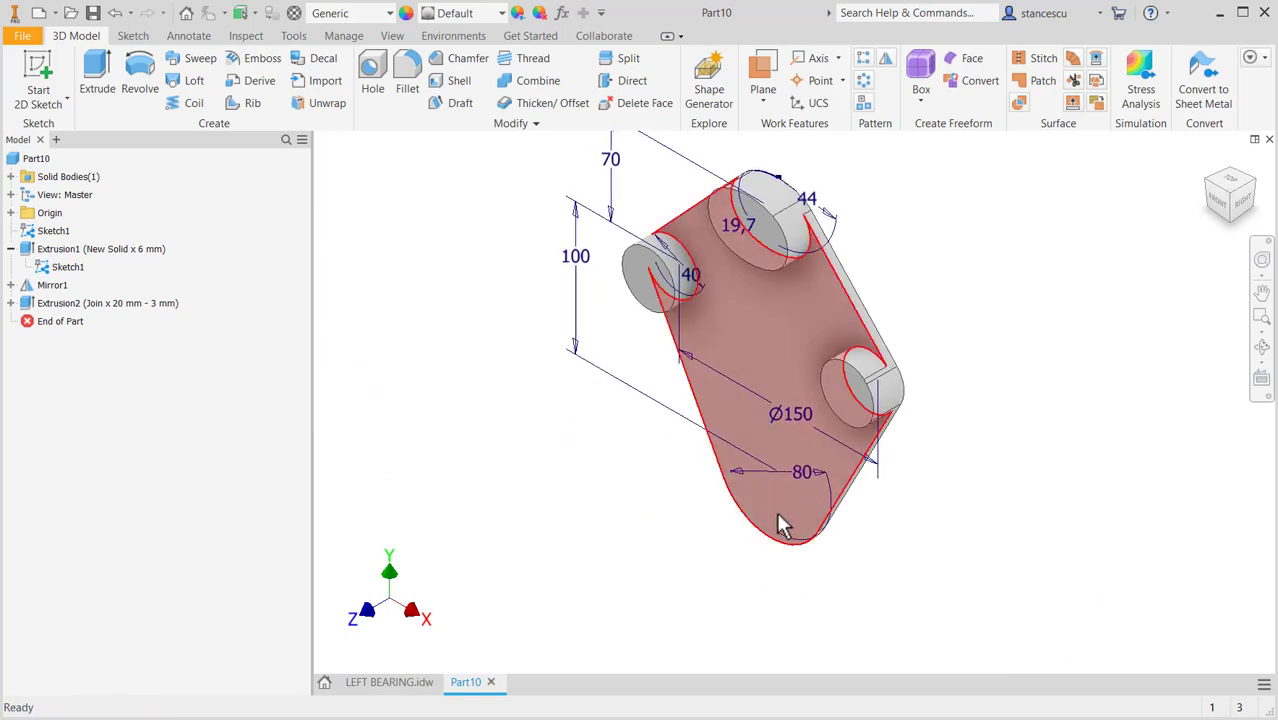
{"action": "left_click", "coordinate": [782, 527]}
{"action": "left_click", "coordinate": [883, 502]}
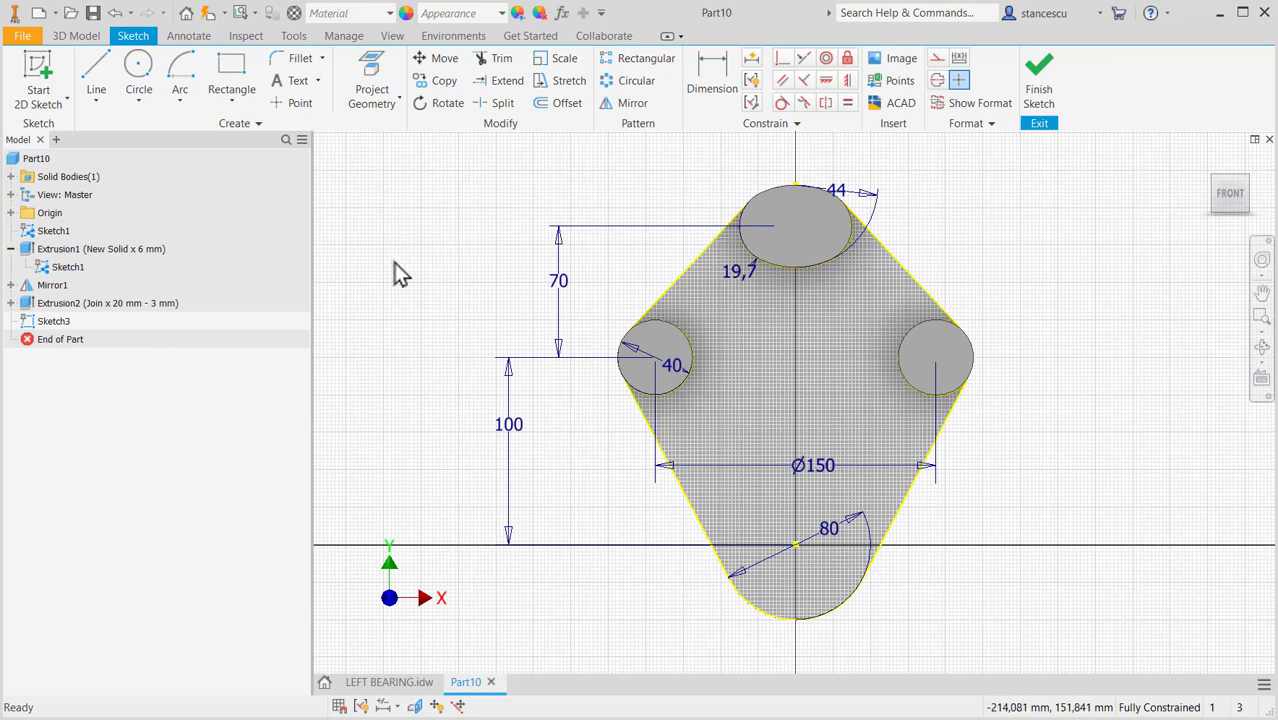
Draw a center-point arc around the lower end's center, between the endpoints of the bottom rounded edge through the plate's interior, and finish the sketch.
{"action": "left_click", "coordinate": [180, 68]}
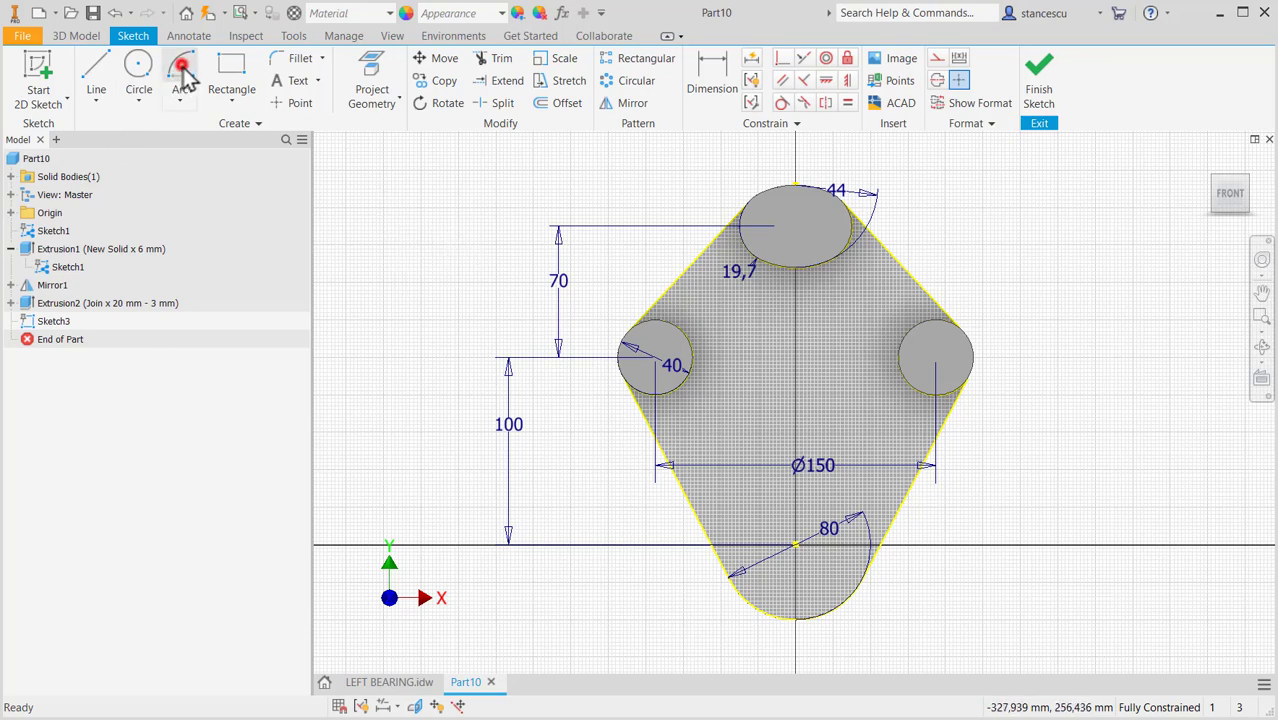
{"action": "left_click", "coordinate": [796, 546]}
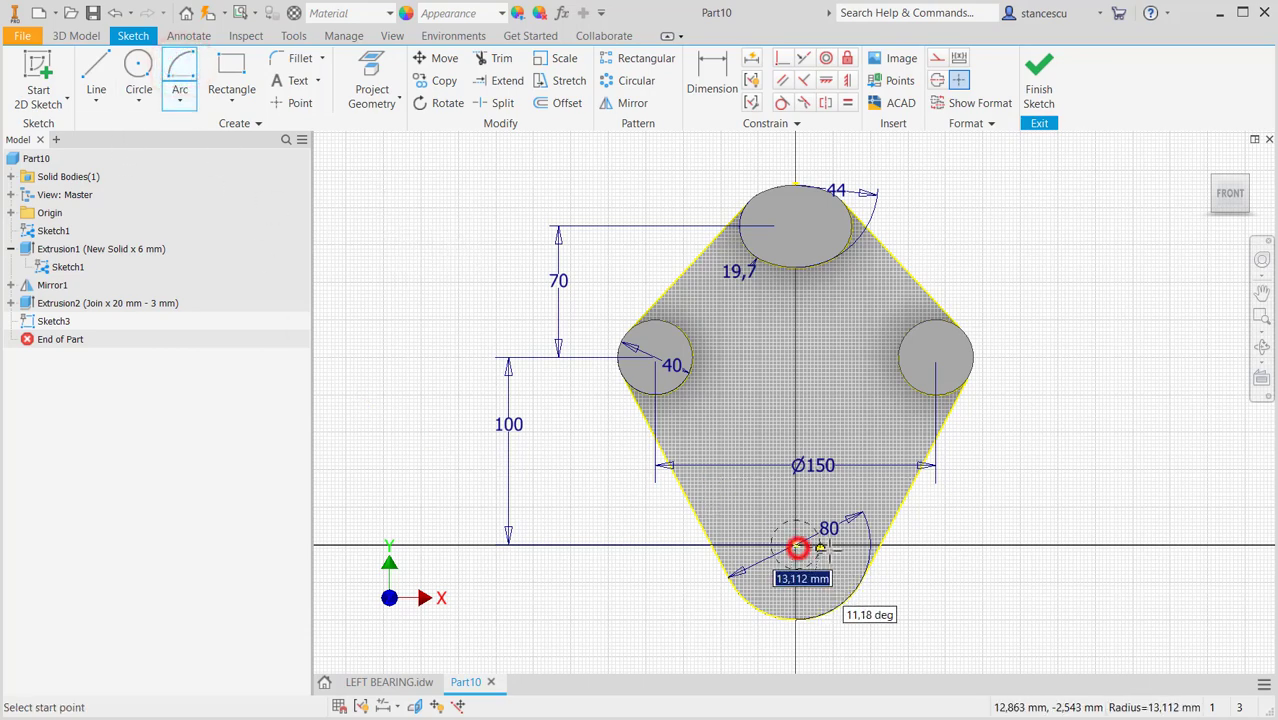
{"action": "left_click", "coordinate": [862, 580]}
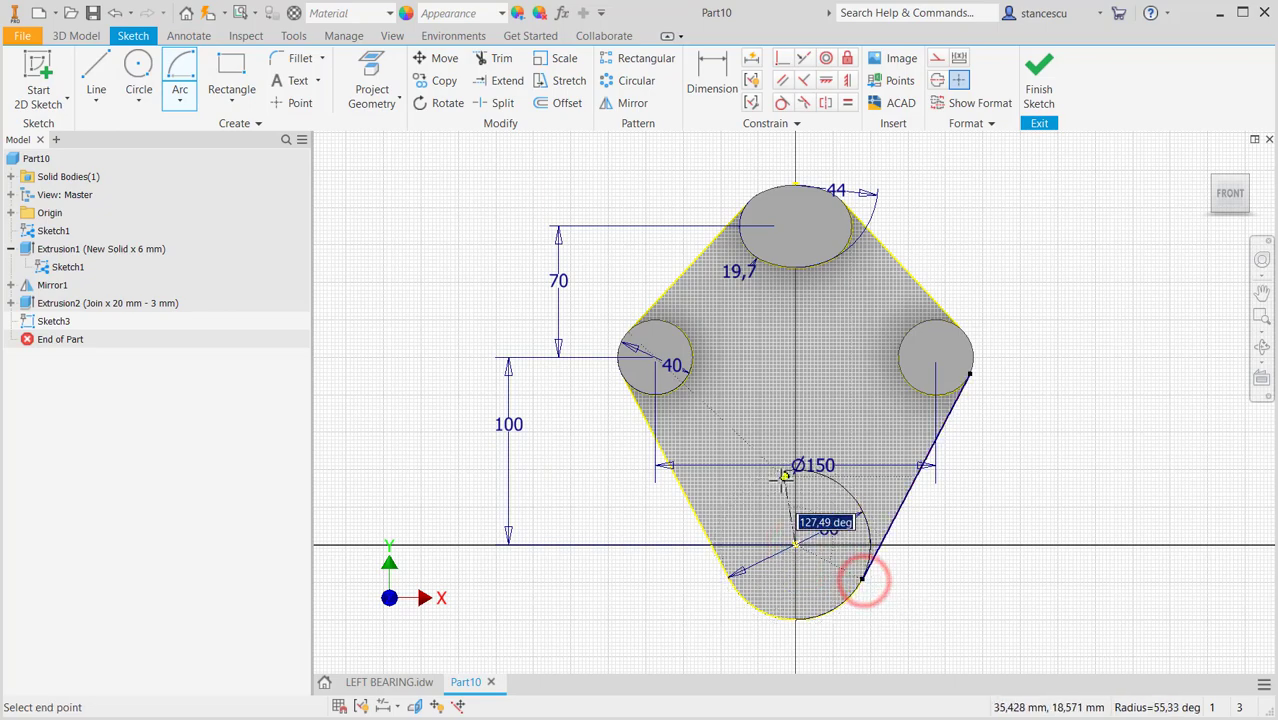
{"action": "left_click", "coordinate": [731, 578]}
{"action": "left_click", "coordinate": [1039, 68]}
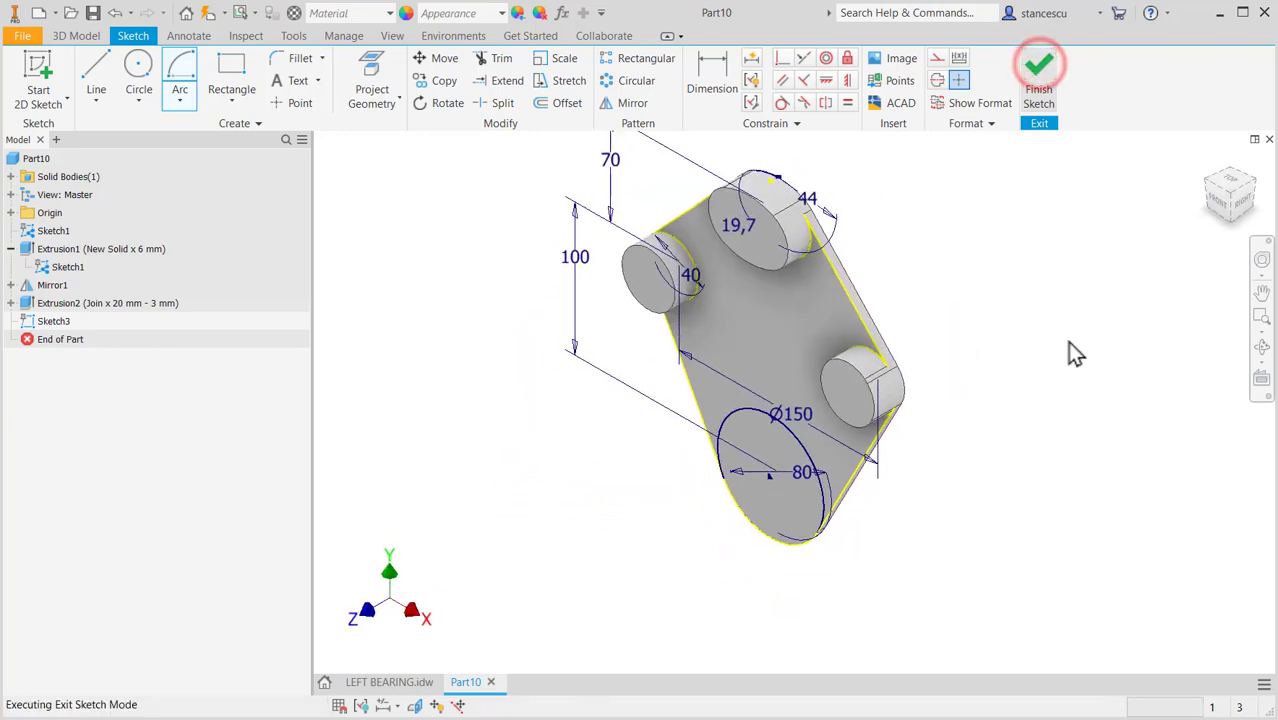
Examine the lower hub's width and its position relative to the plate in the side section view of the LEFT BEARING drawing.
{"action": "left_click", "coordinate": [412, 690]}
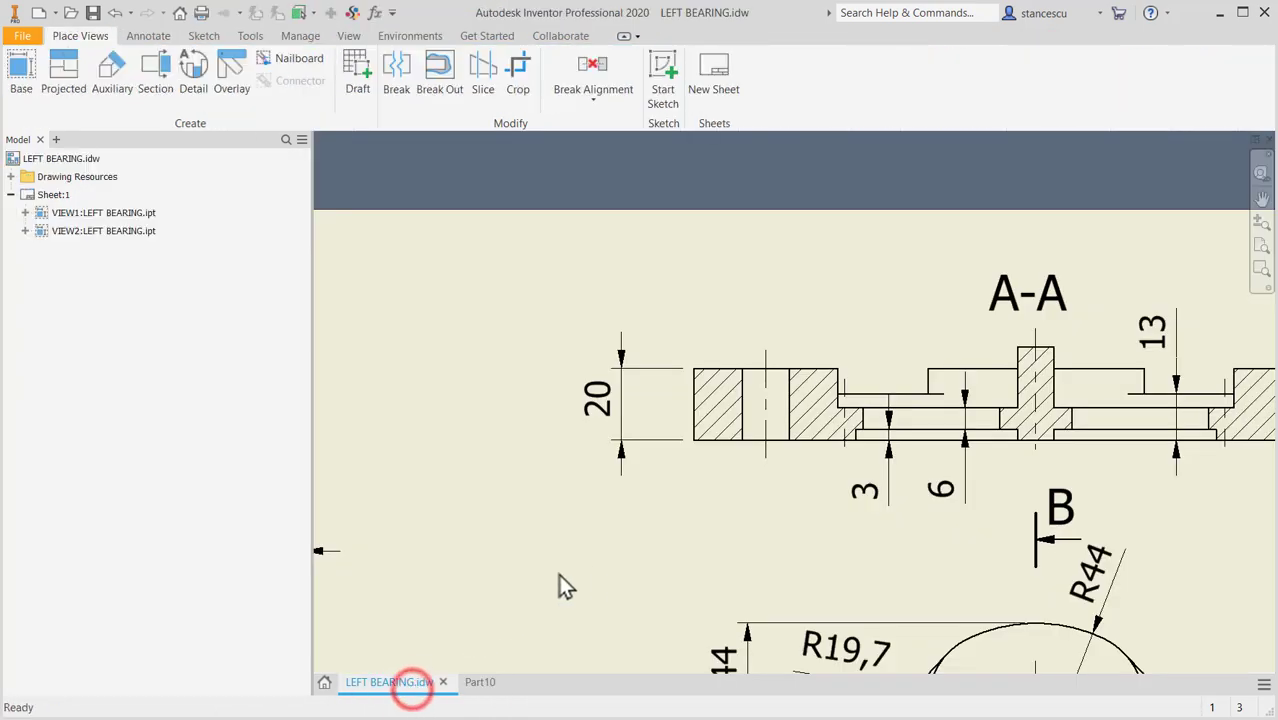
{"action": "scroll", "coordinate": [608, 539], "scroll_direction": "up", "scroll_amount": 3}
{"action": "mouse_move", "coordinate": [608, 539]}
{"action": "middle_mouse_down"}
{"action": "mouse_move", "coordinate": [816, 345]}
{"action": "mouse_move", "coordinate": [897, 162]}
{"action": "middle_mouse_up"}
{"action": "middle_click_drag", "start_coordinate": [822, 461], "coordinate": [825, 280]}
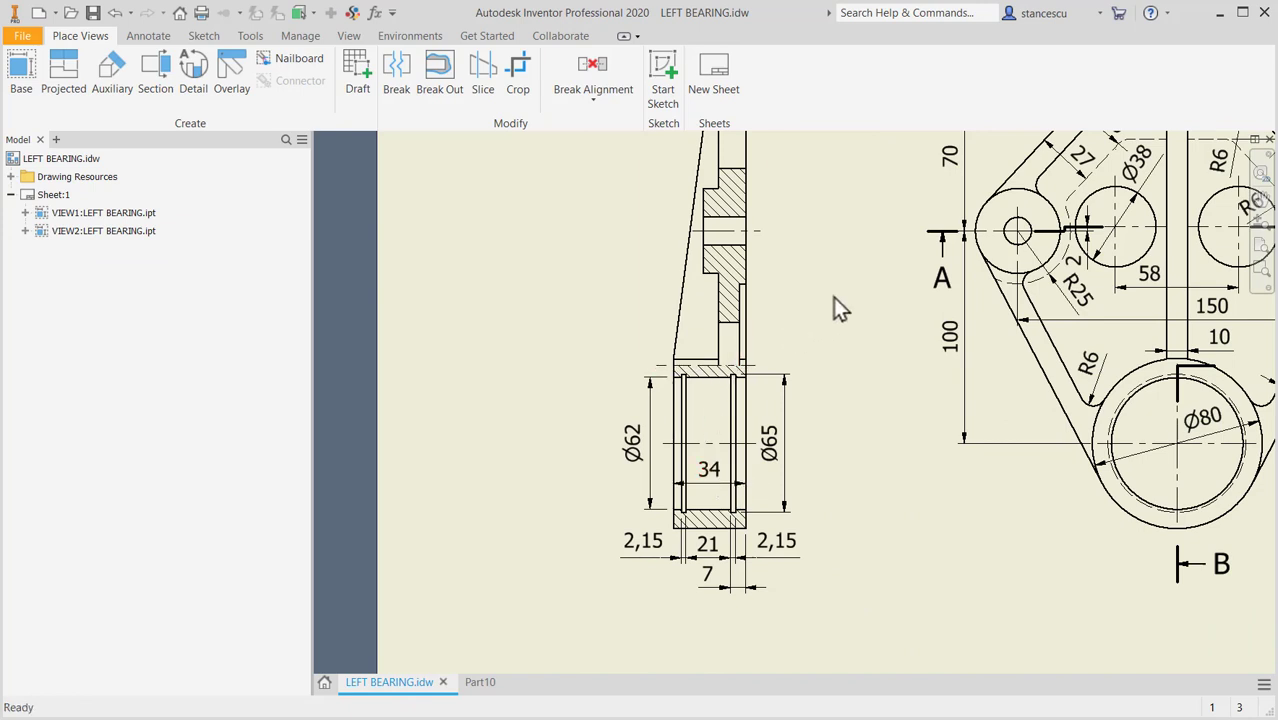
{"action": "middle_click_drag", "start_coordinate": [833, 297], "coordinate": [813, 334]}
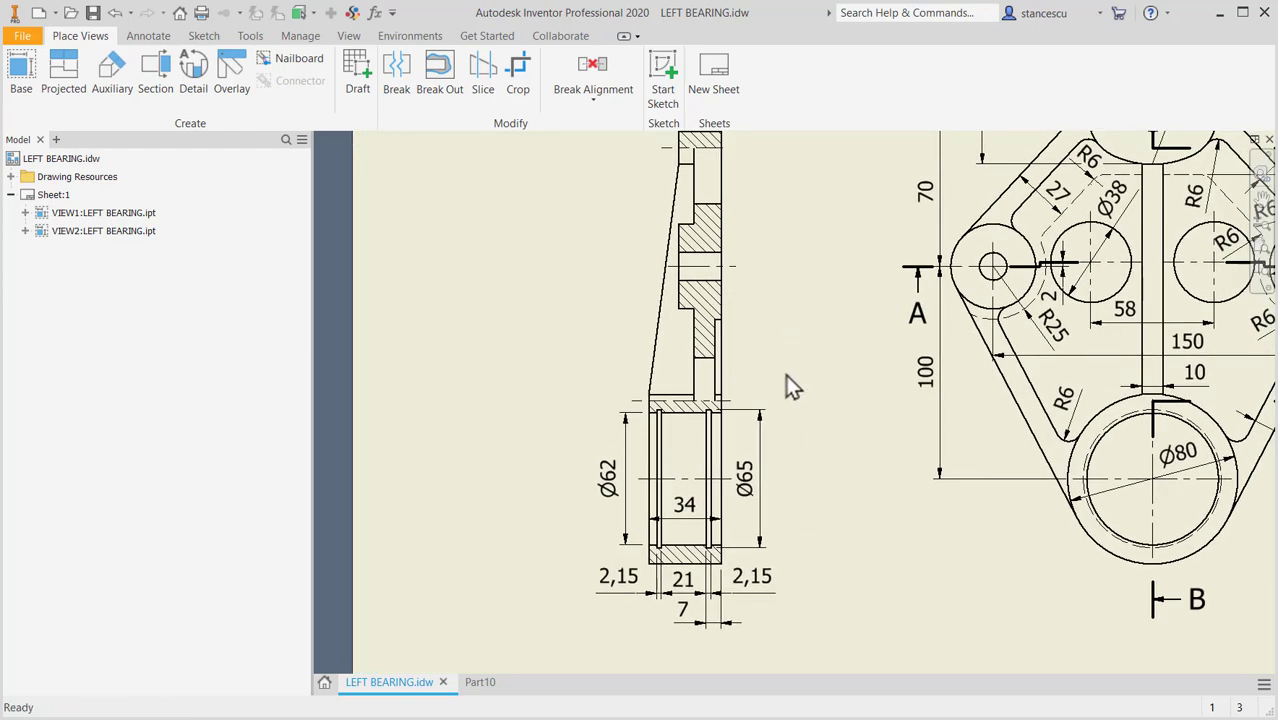
{"action": "scroll", "coordinate": [790, 388], "scroll_direction": "up", "scroll_amount": 3}
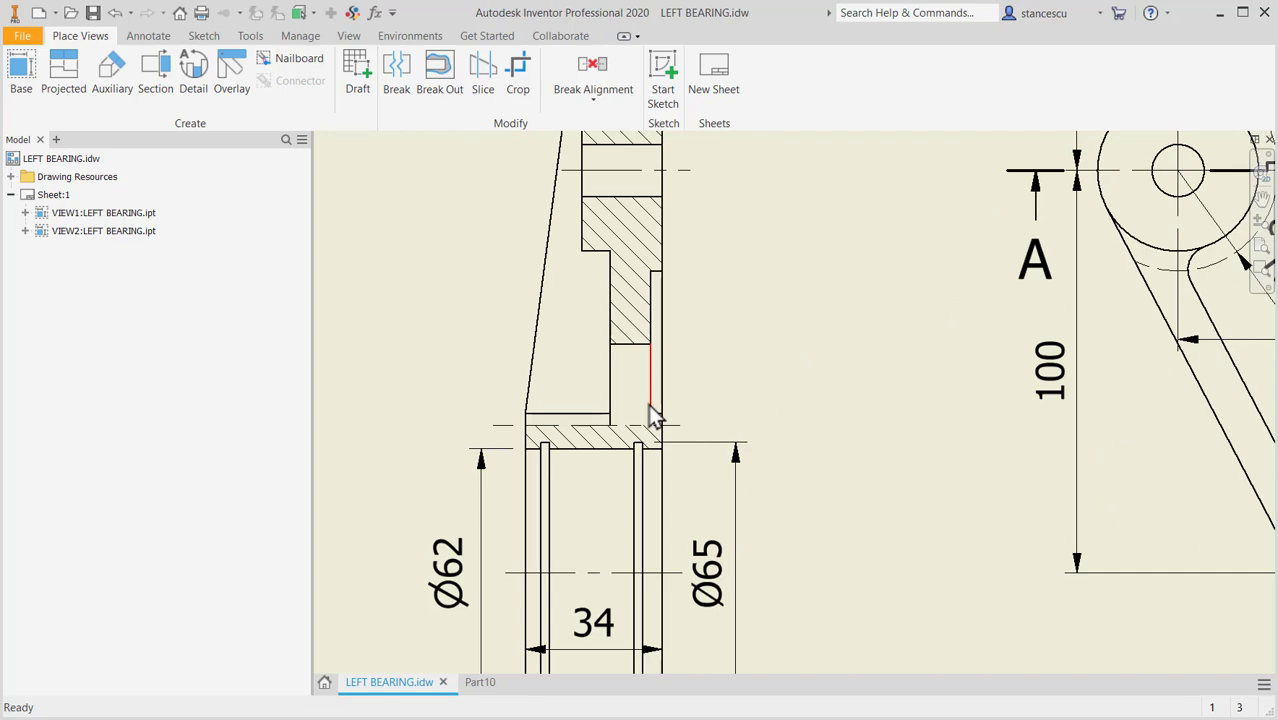
{"action": "middle_click_drag", "start_coordinate": [779, 414], "coordinate": [847, 224]}
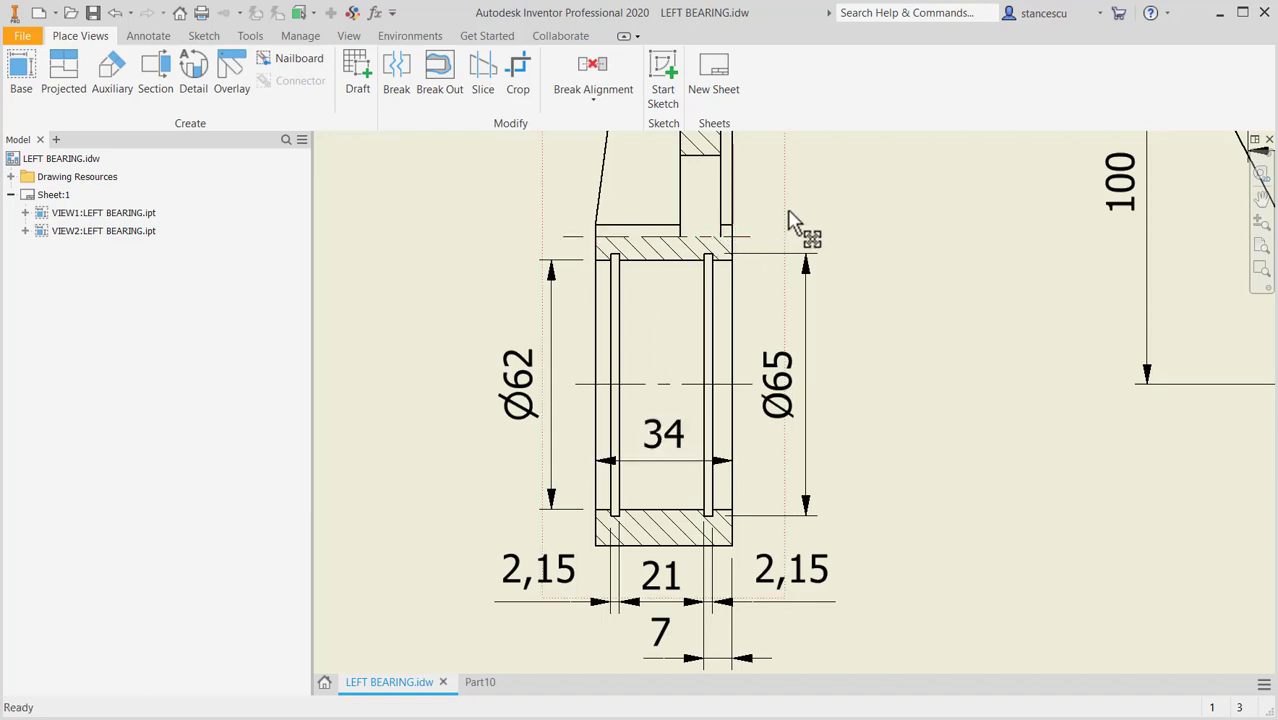
In Part10, start an asymmetric extrusion of the lower round profile, stretched about 62 mm to the front and 51 mm to the back.
{"action": "left_click", "coordinate": [484, 683]}
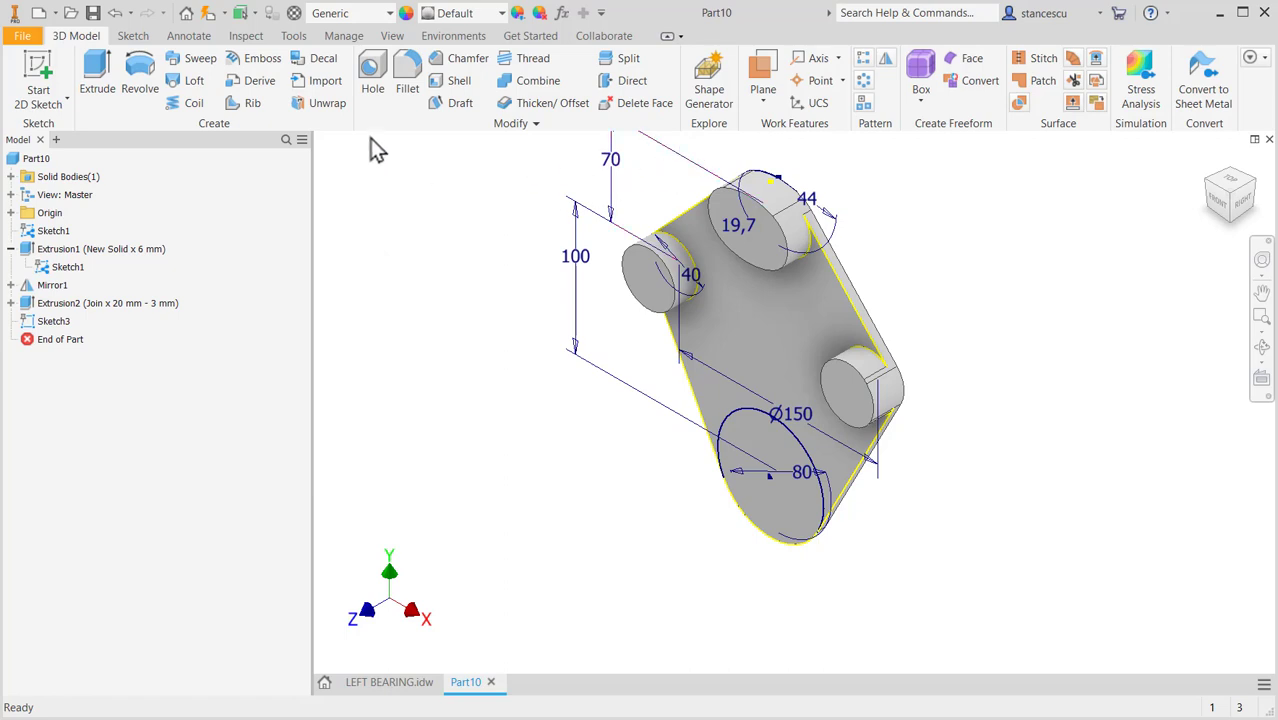
{"action": "left_click", "coordinate": [96, 66]}
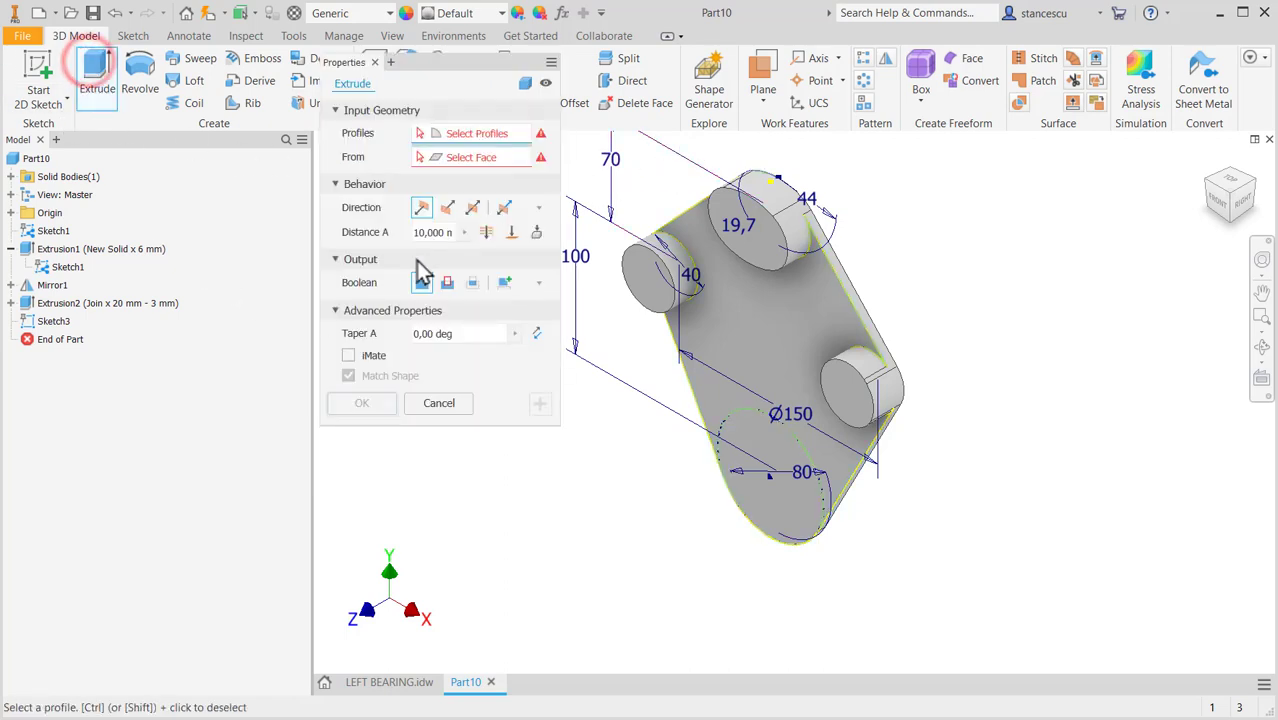
{"action": "left_click", "coordinate": [502, 210]}
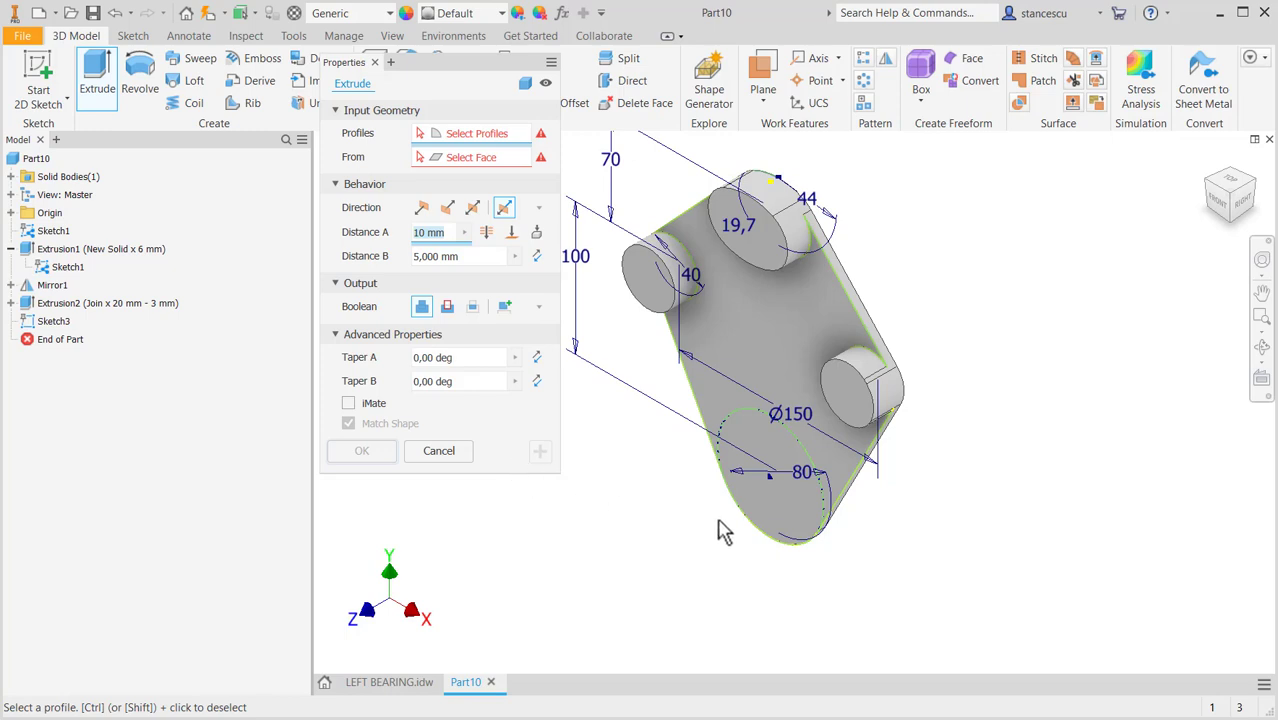
{"action": "left_click", "coordinate": [812, 537]}
{"action": "middle_click_drag", "start_coordinate": [813, 600], "coordinate": [737, 543], "text": "shift"}
{"action": "left_click_drag", "start_coordinate": [718, 535], "coordinate": [612, 552]}
{"action": "left_click_drag", "start_coordinate": [900, 460], "coordinate": [984, 445]}
{"action": "middle_click_drag", "start_coordinate": [1018, 538], "coordinate": [1044, 522], "text": "shift"}
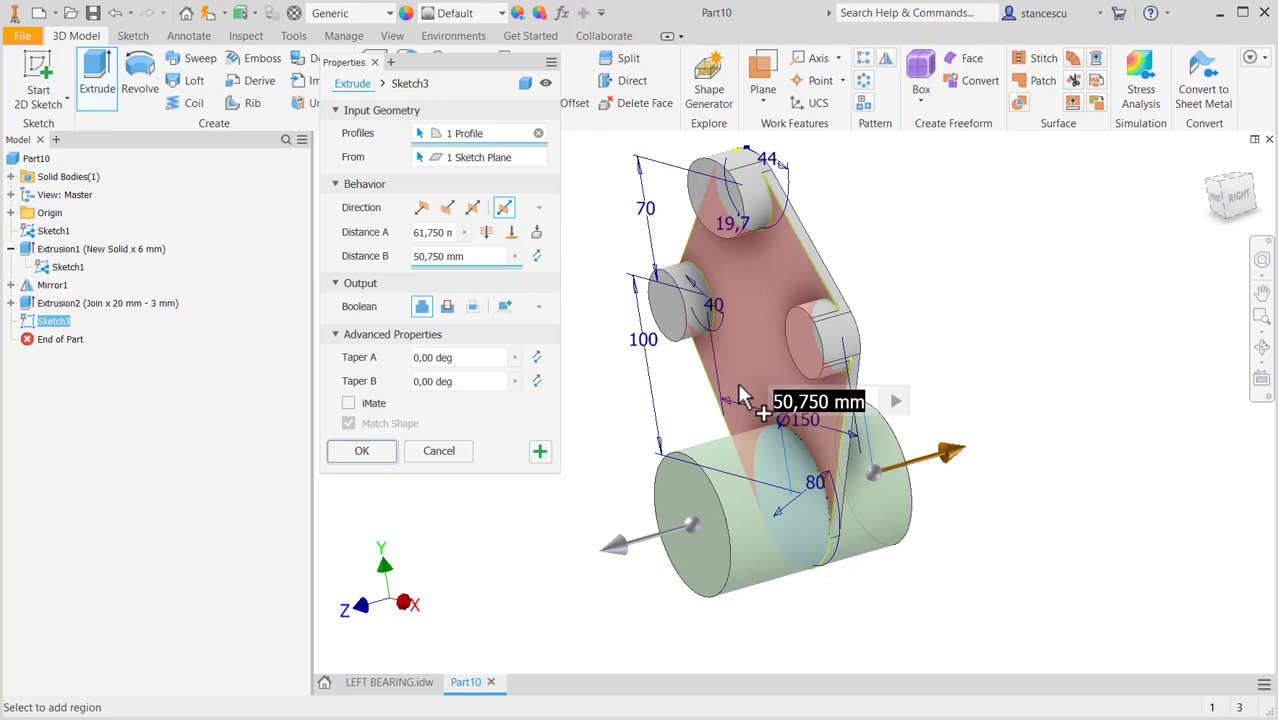
Set the lower hub's extrusion distances to 34-6 mm on the front side and 3+6 mm on the back side, and complete it.
{"action": "left_click", "coordinate": [609, 545]}
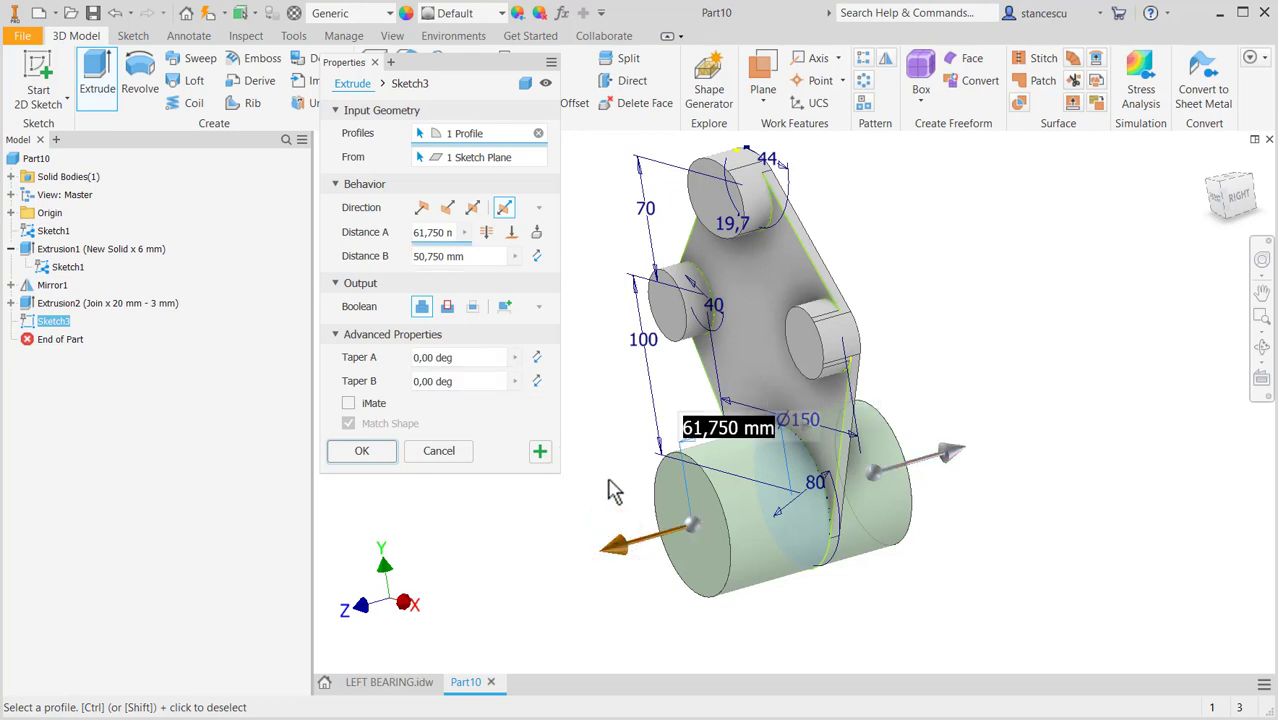
{"action": "type", "text": "3"}
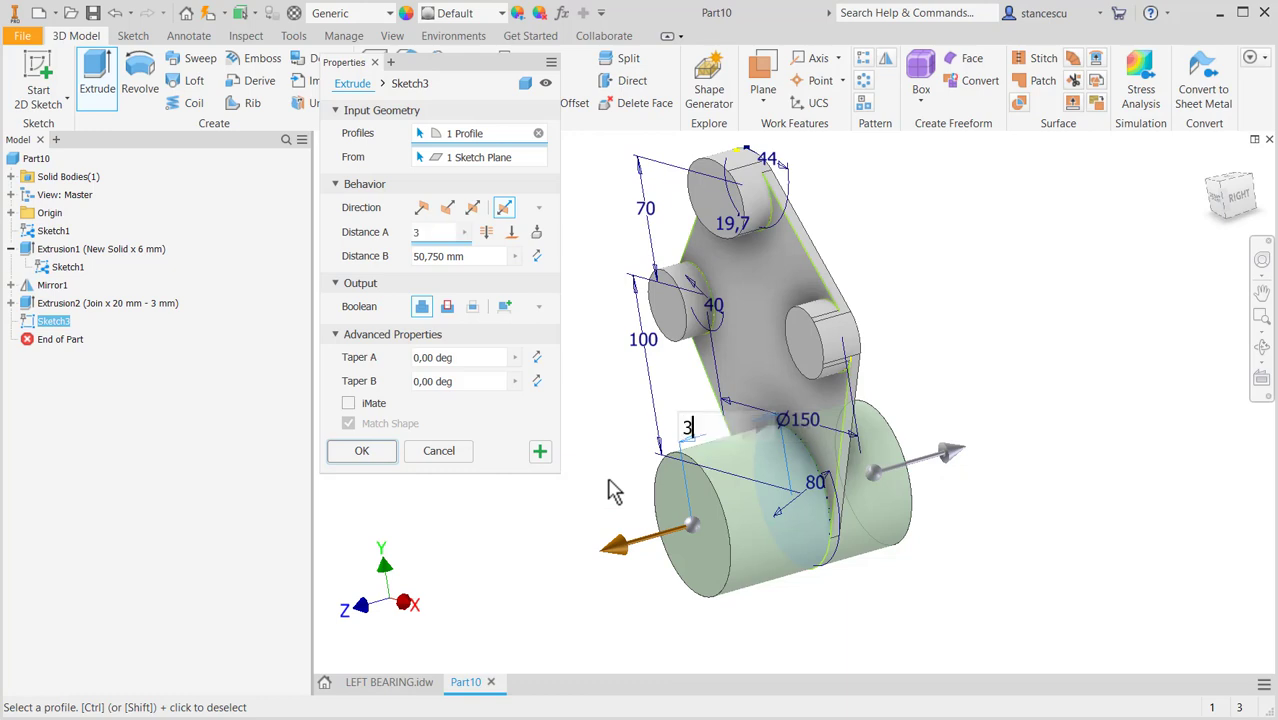
{"action": "type", "text": "4-"}
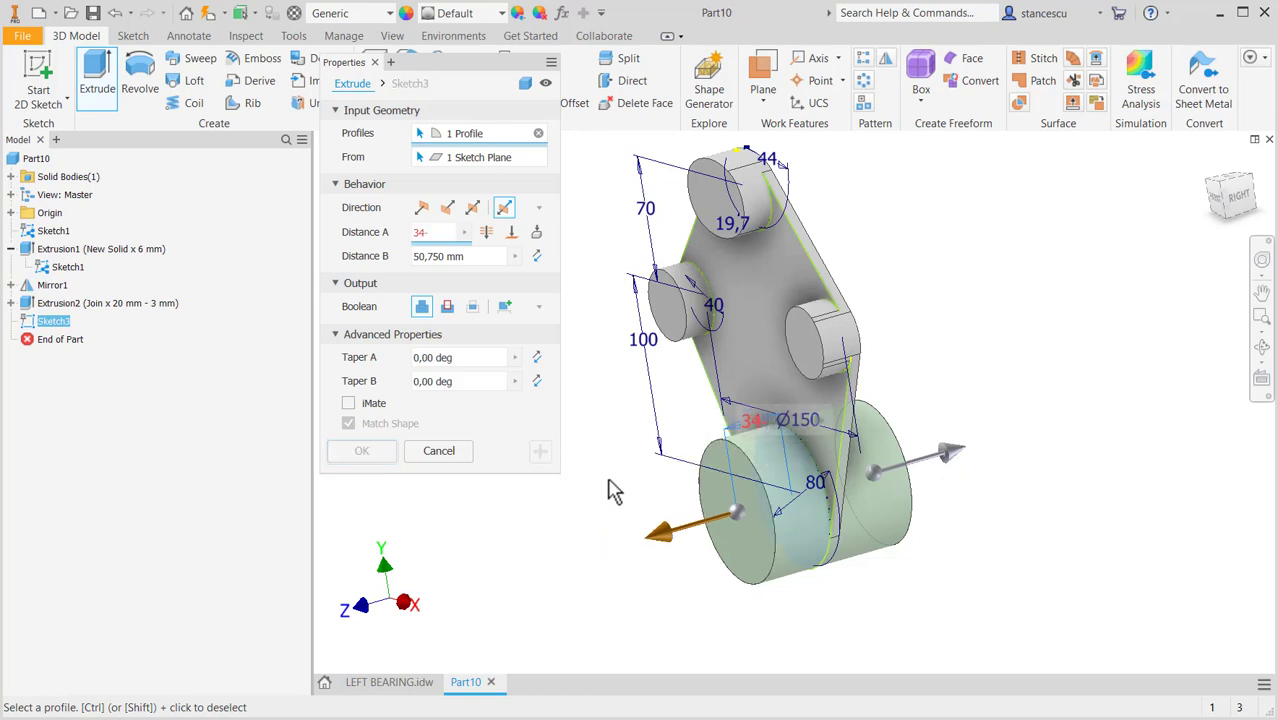
{"action": "type", "text": "6"}
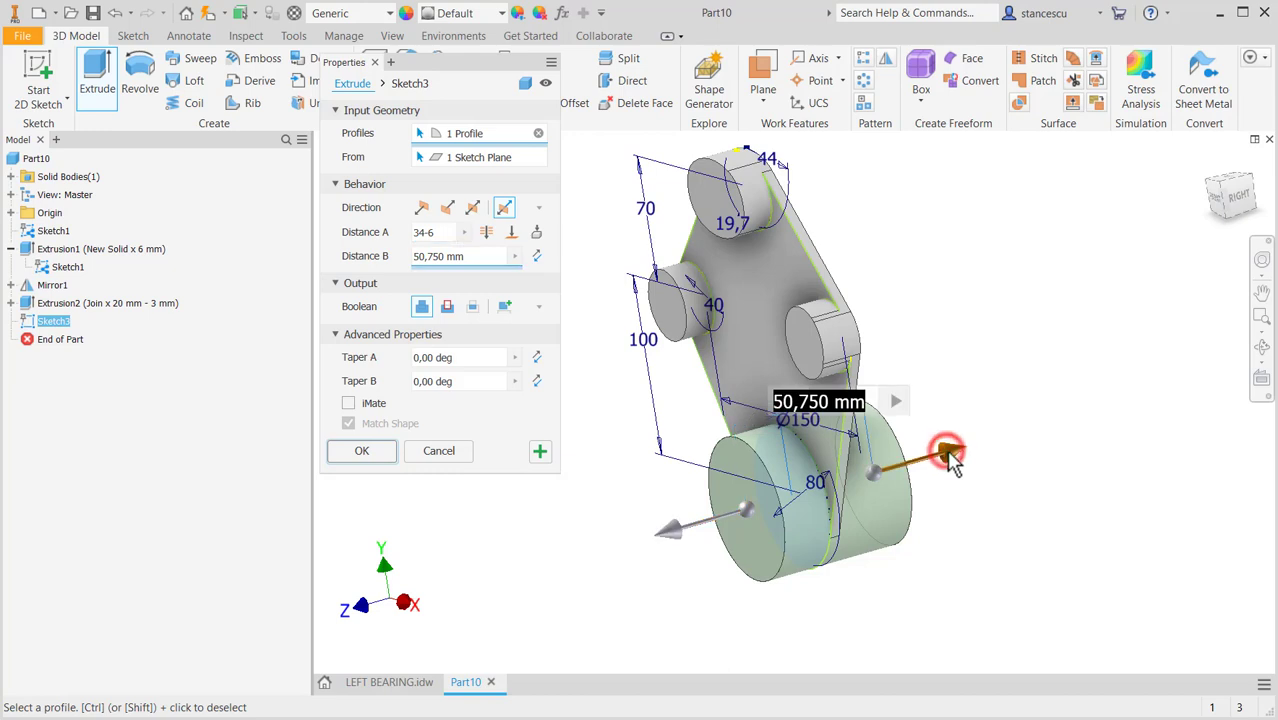
{"action": "middle_click_drag", "start_coordinate": [984, 476], "coordinate": [958, 522], "text": "shift"}
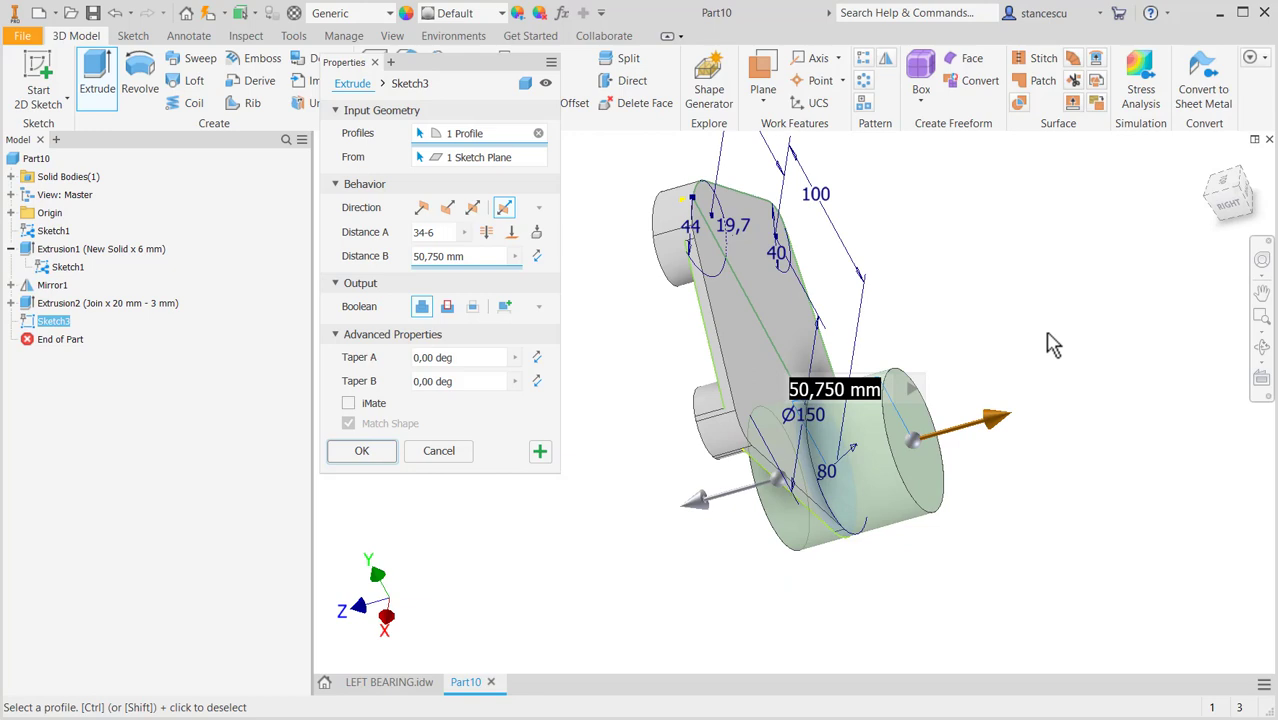
{"action": "type", "text": "3"}
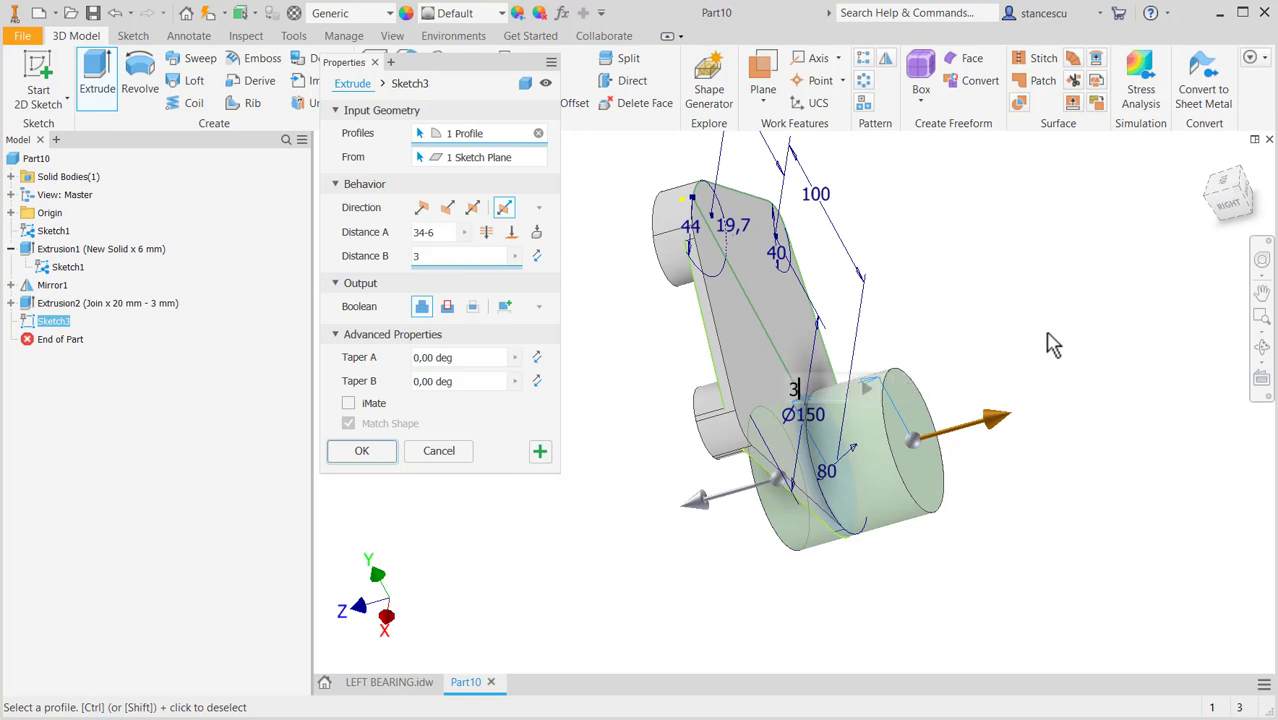
{"action": "type", "text": "+6"}
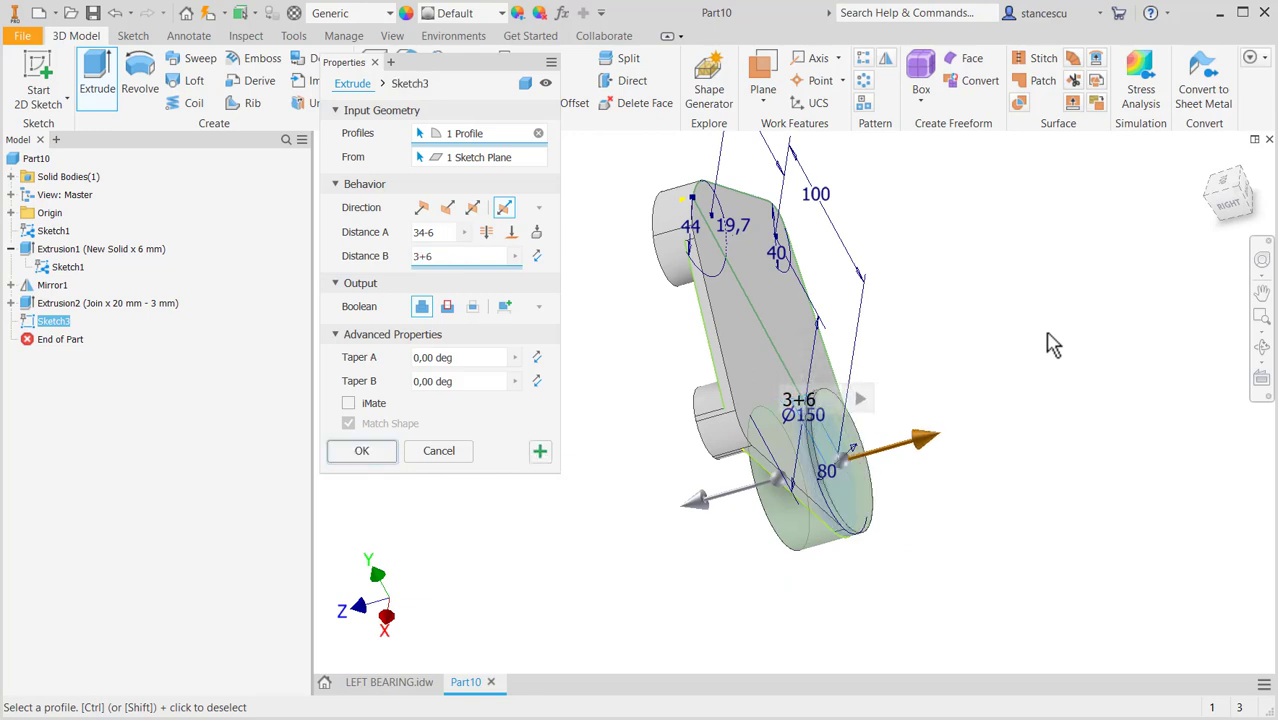
{"action": "left_click", "coordinate": [362, 451]}
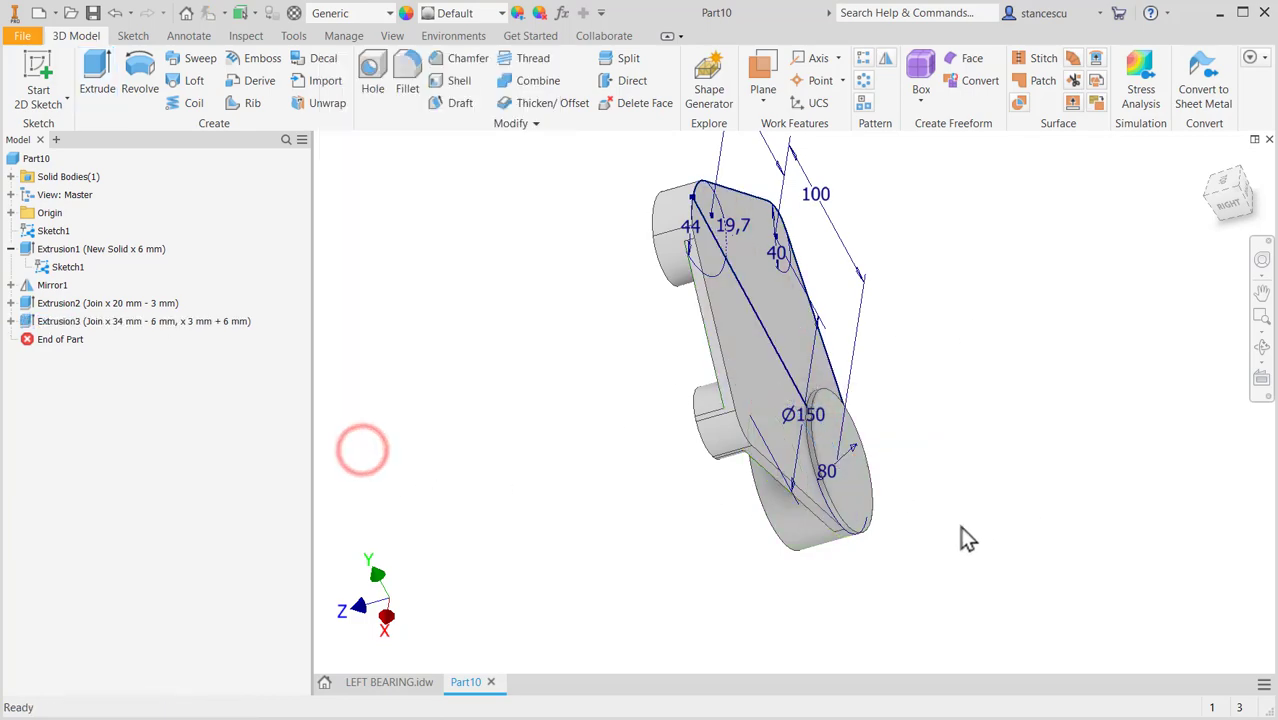
Hide Sketch1 and its dimensions in the model.
{"action": "mouse_move", "coordinate": [961, 536]}
{"action": "middle_mouse_down", "text": "shift"}
{"action": "mouse_move", "coordinate": [1018, 499]}
{"action": "mouse_move", "coordinate": [961, 506]}
{"action": "middle_mouse_up", "text": "shift"}
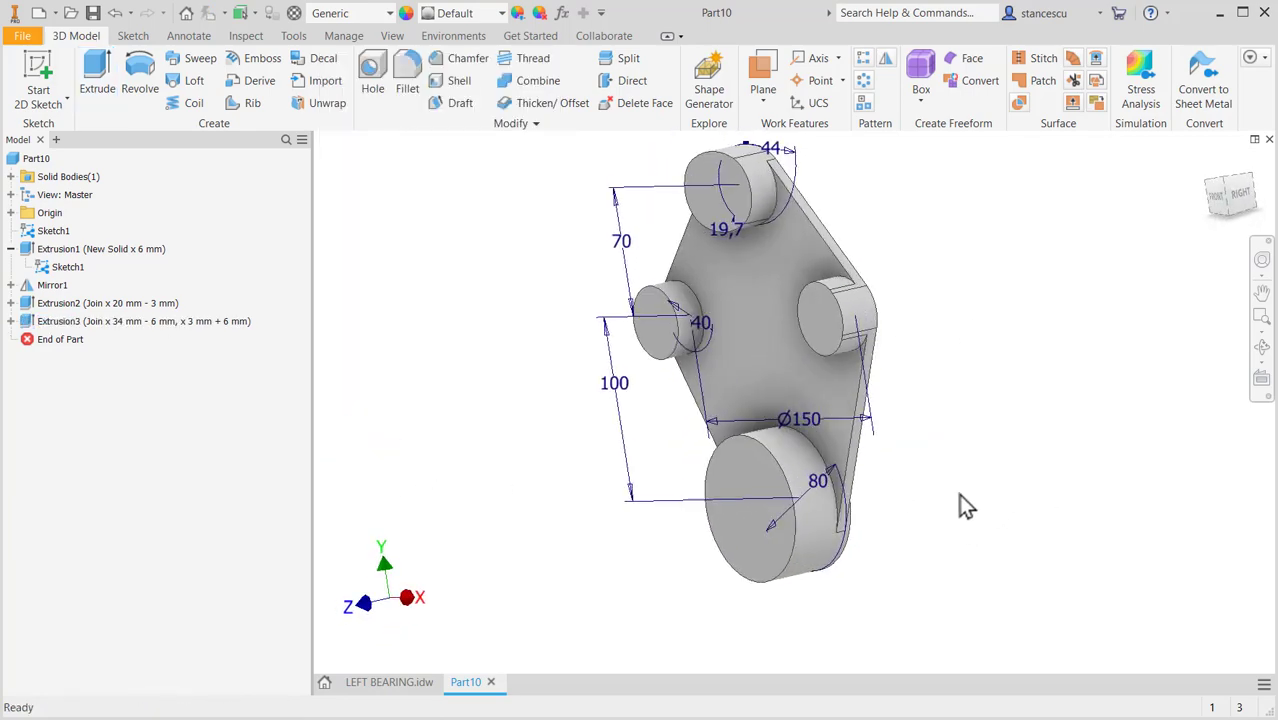
{"action": "left_click", "coordinate": [40, 231]}
{"action": "right_click", "coordinate": [40, 231]}
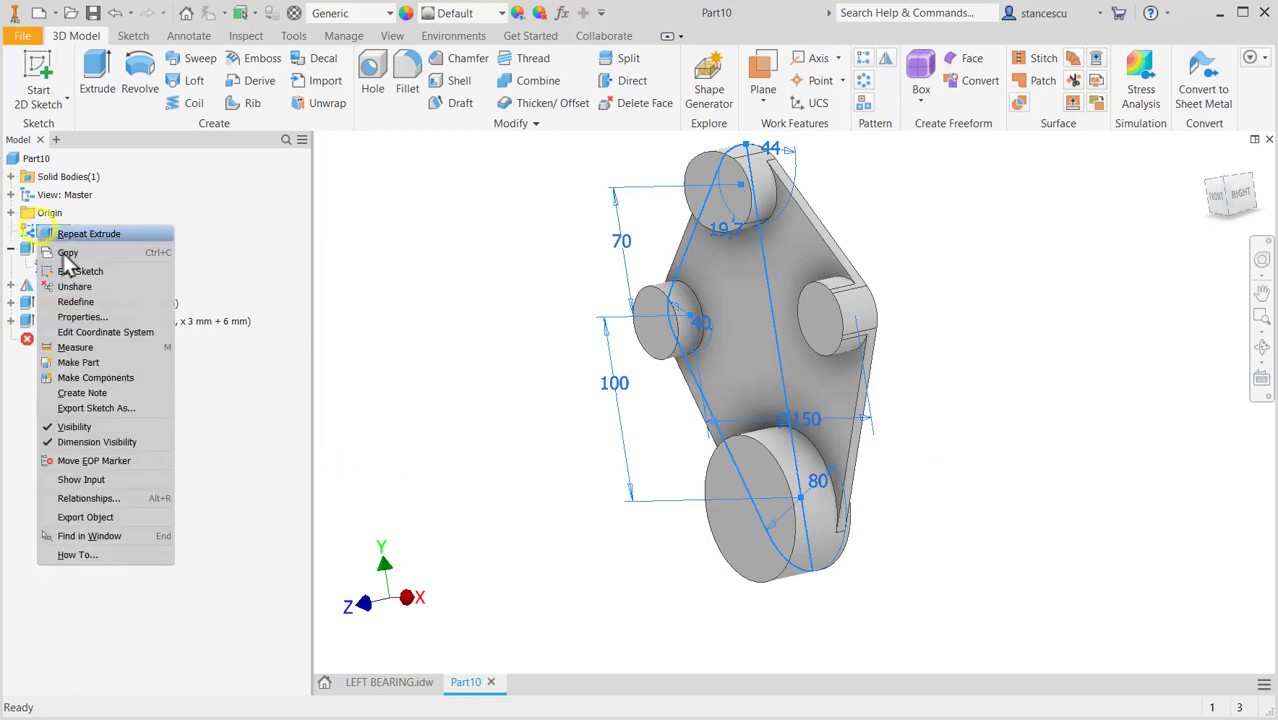
{"action": "left_click", "coordinate": [72, 428]}
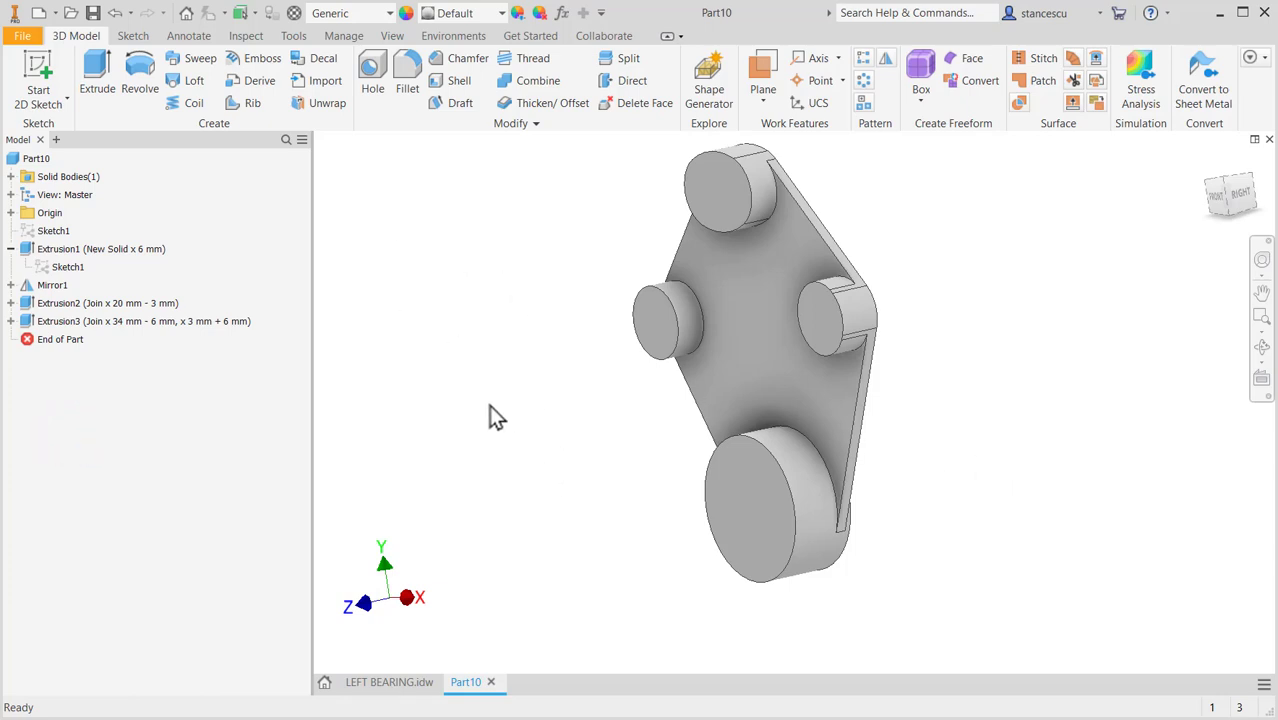
Measure the distance between the lower hub's front and back end faces.
{"action": "key", "text": "m"}
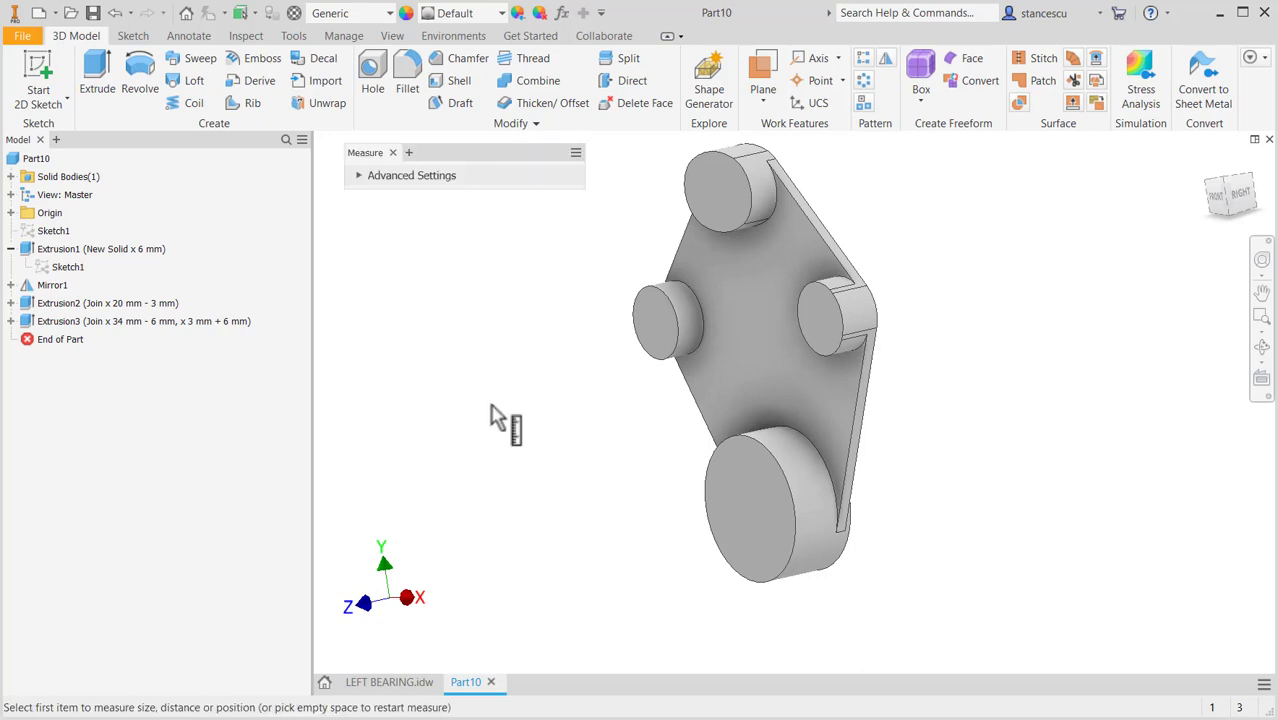
{"action": "left_click", "coordinate": [781, 522]}
{"action": "middle_click_drag", "start_coordinate": [964, 536], "coordinate": [899, 522], "text": "shift"}
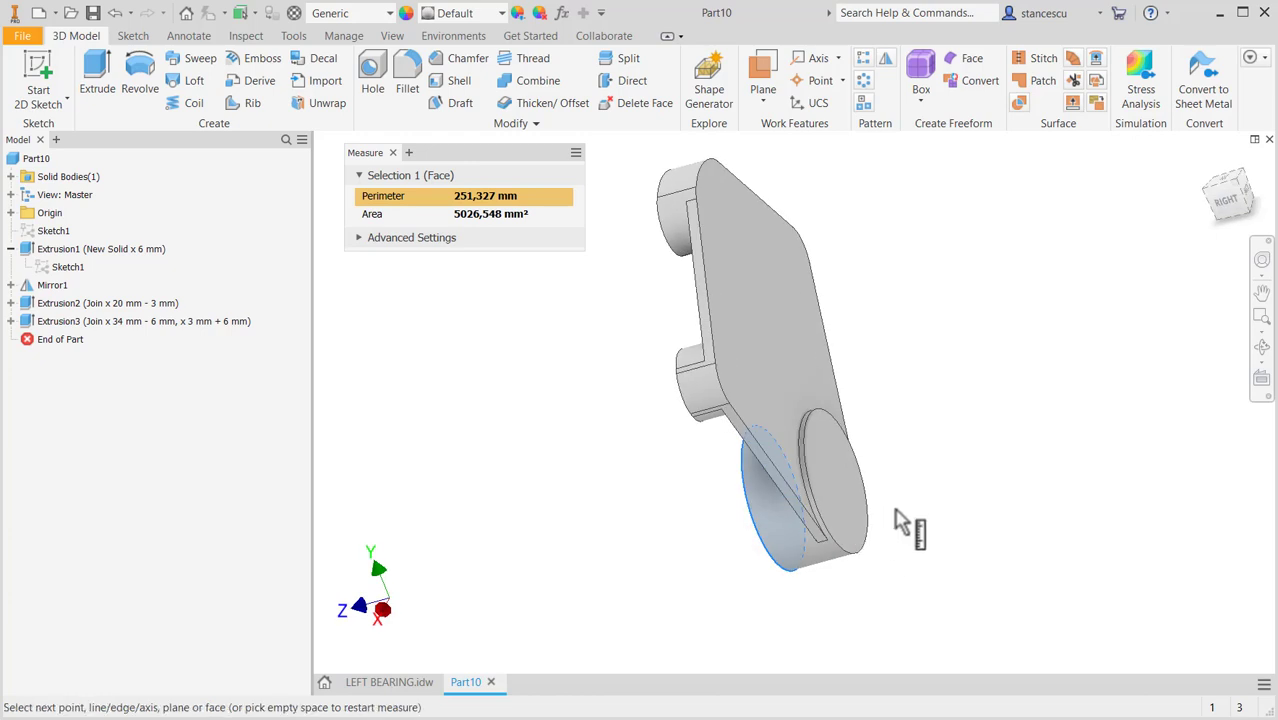
{"action": "left_click", "coordinate": [847, 495]}
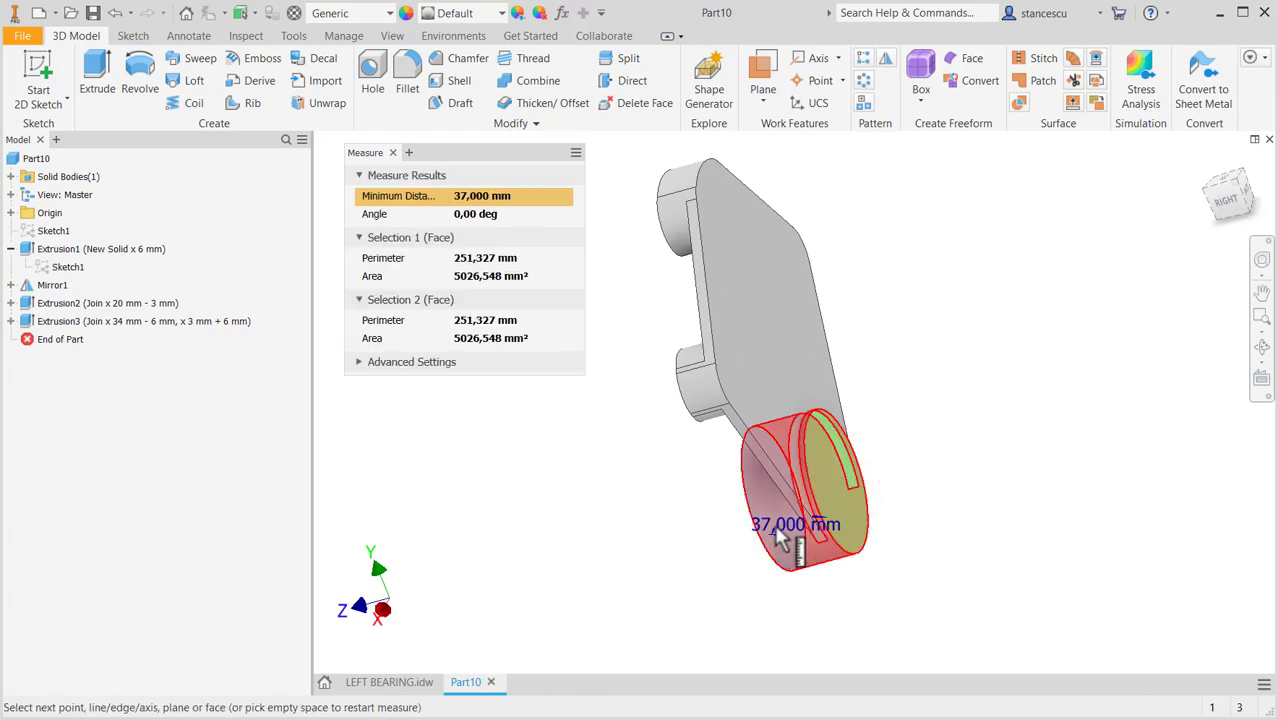
{"action": "middle_click_drag", "start_coordinate": [919, 557], "coordinate": [961, 505], "text": "shift"}
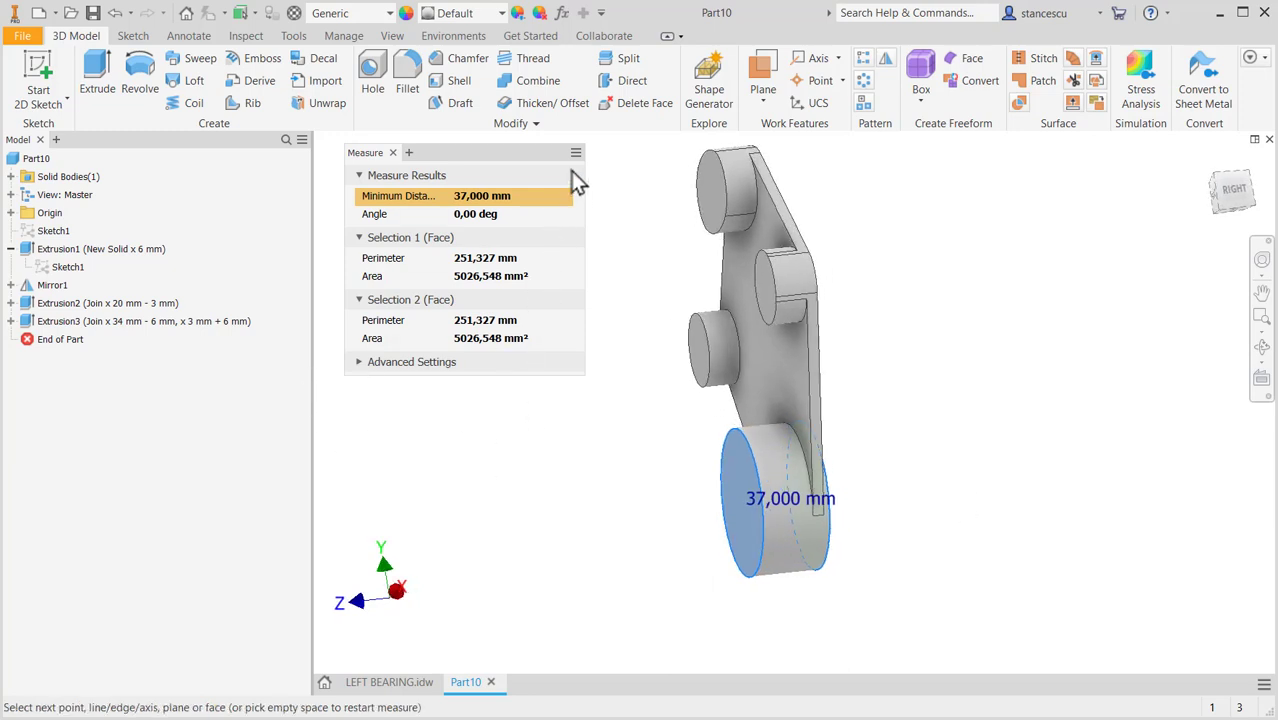
{"action": "key", "text": "Escape"}
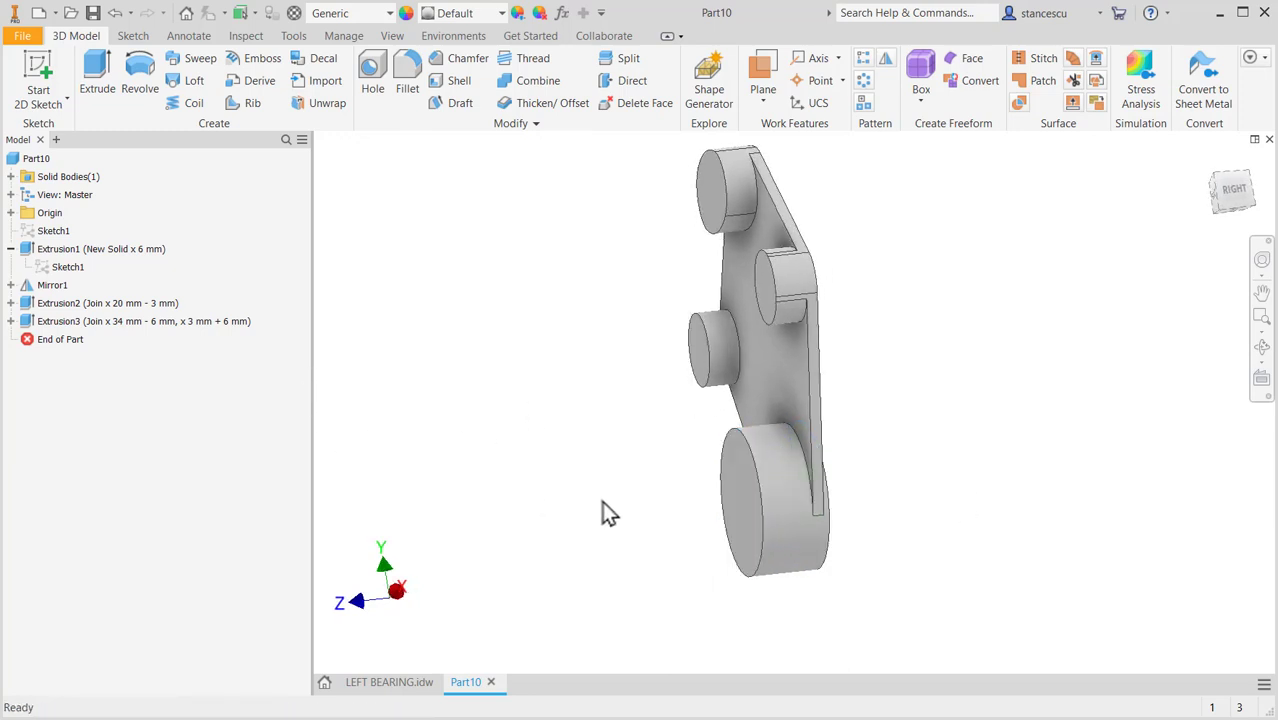
Edit the lower hub's extrusion, setting its front-side distance to 34-6-3 mm, and complete it.
{"action": "middle_click_drag", "start_coordinate": [867, 500], "coordinate": [830, 508], "text": "shift"}
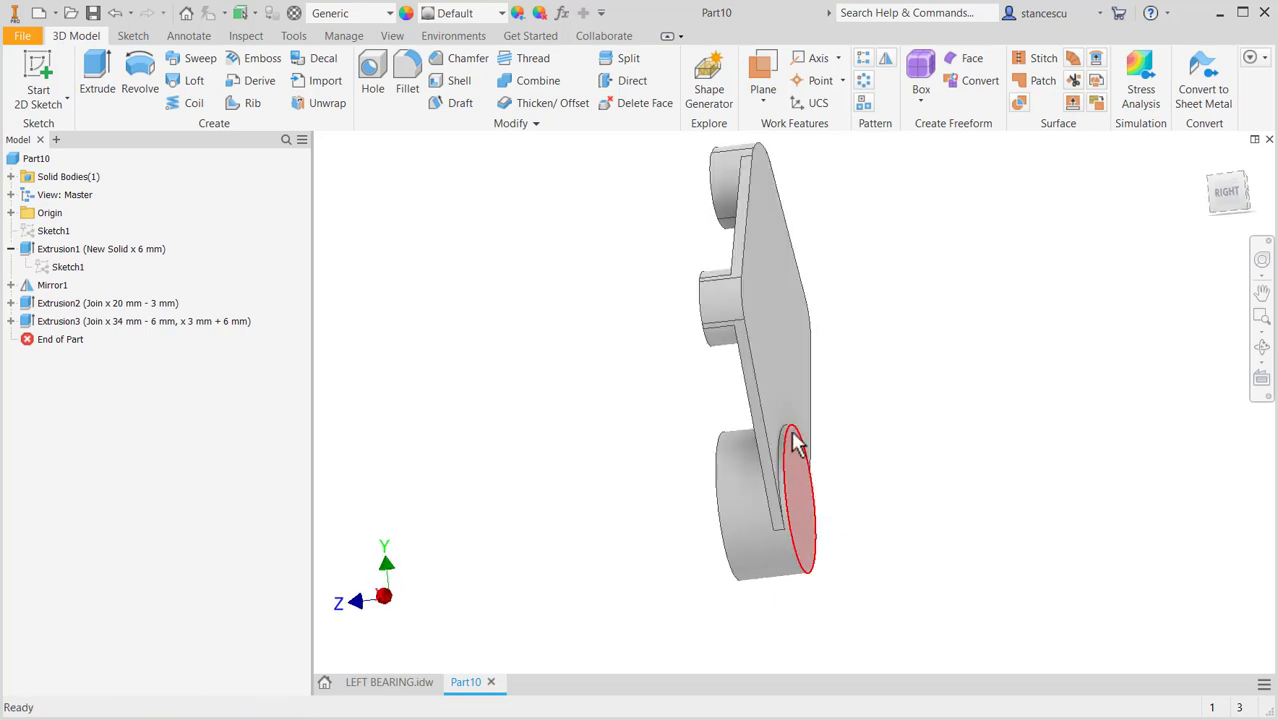
{"action": "double_click", "coordinate": [22, 324]}
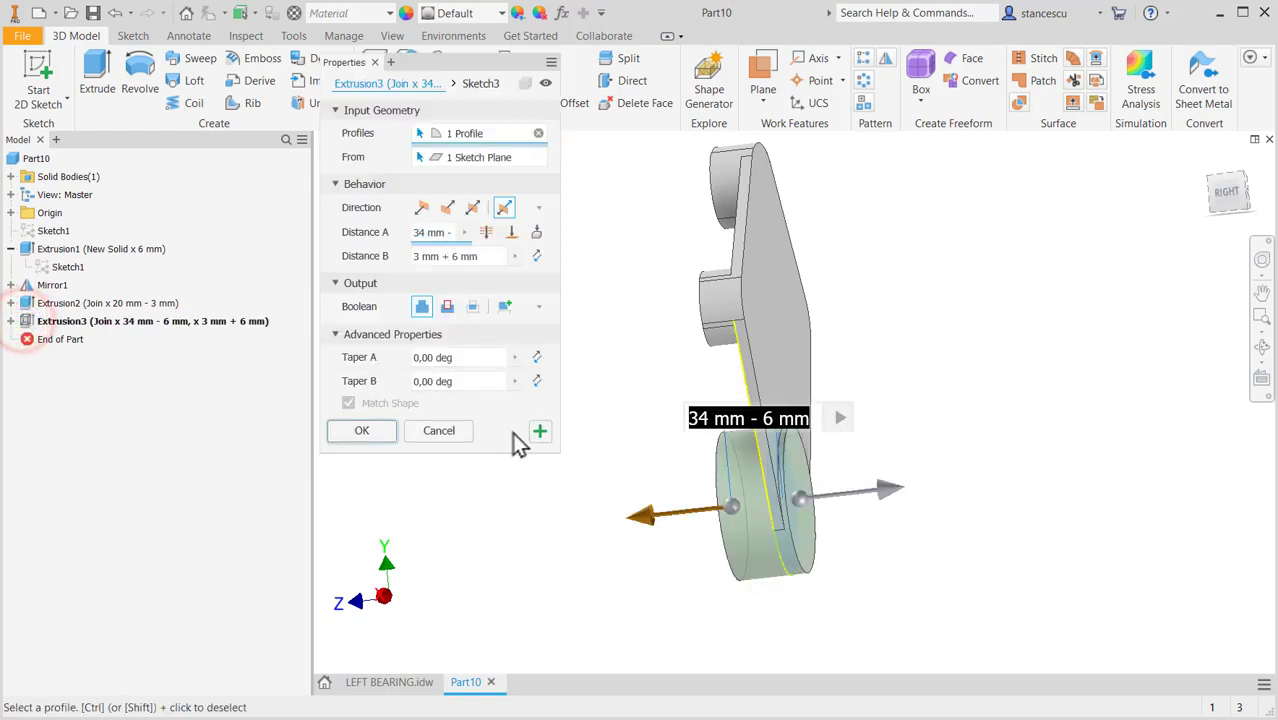
{"action": "mouse_move", "coordinate": [671, 458]}
{"action": "middle_mouse_down", "text": "shift"}
{"action": "mouse_move", "coordinate": [665, 445]}
{"action": "mouse_move", "coordinate": [682, 442]}
{"action": "mouse_move", "coordinate": [676, 451]}
{"action": "middle_mouse_up", "text": "shift"}
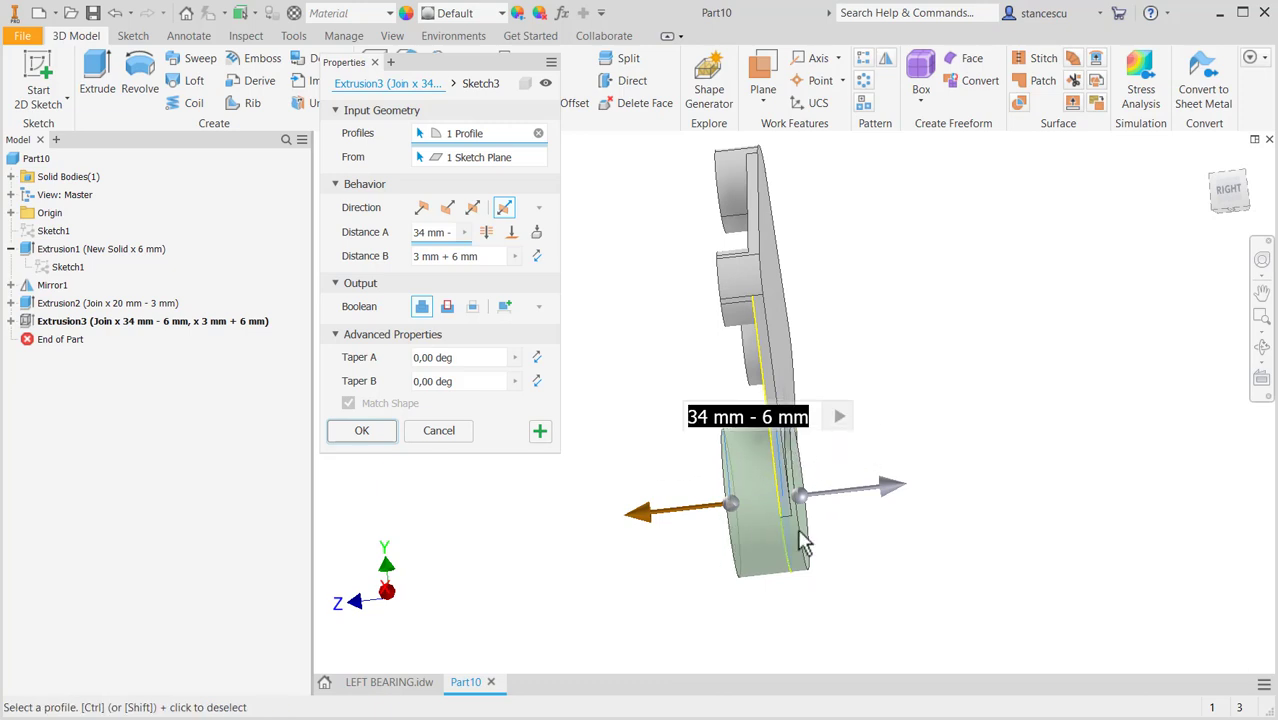
{"action": "scroll", "coordinate": [805, 532], "scroll_direction": "down", "scroll_amount": 2}
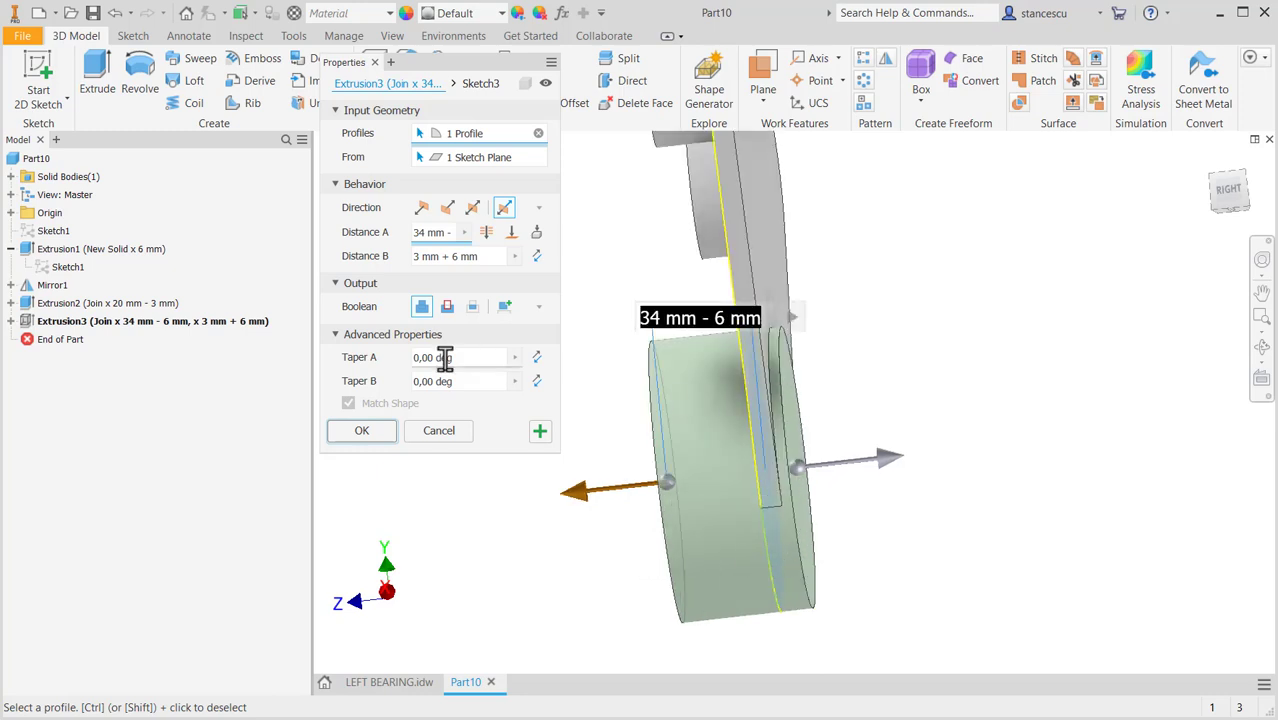
{"action": "left_click", "coordinate": [760, 318]}
{"action": "left_click", "coordinate": [776, 316]}
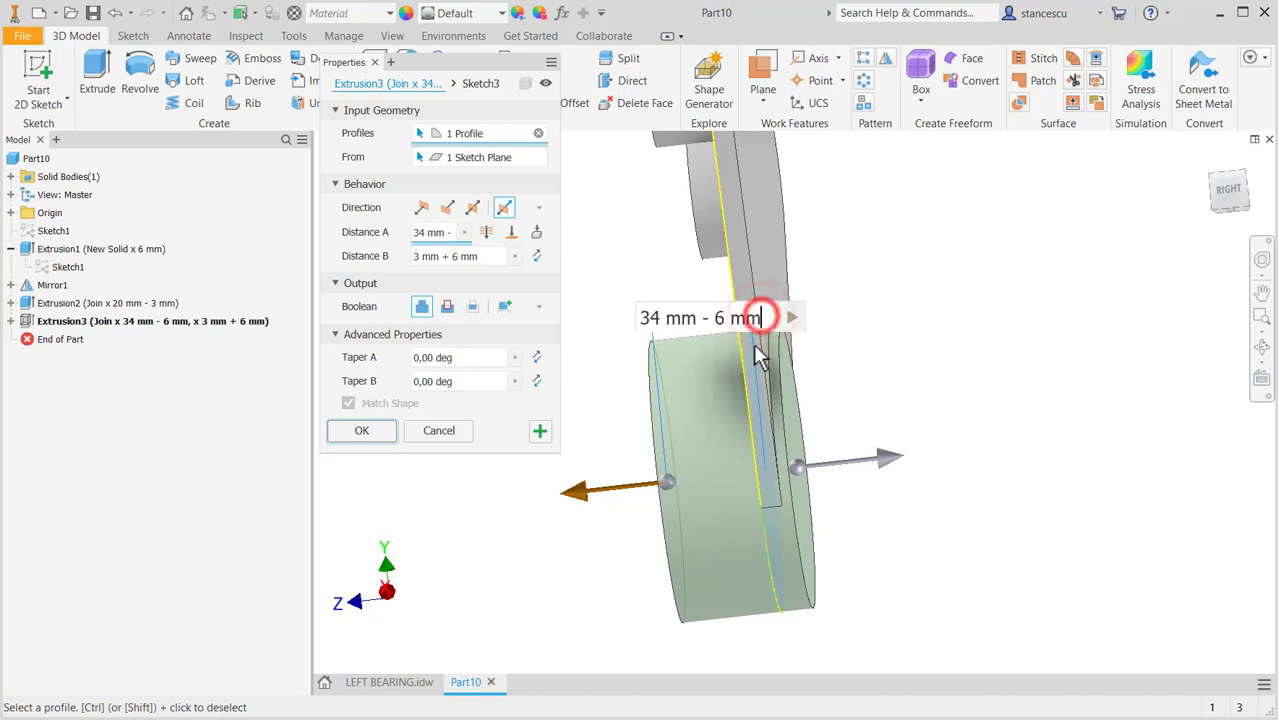
{"action": "type", "text": "-3"}
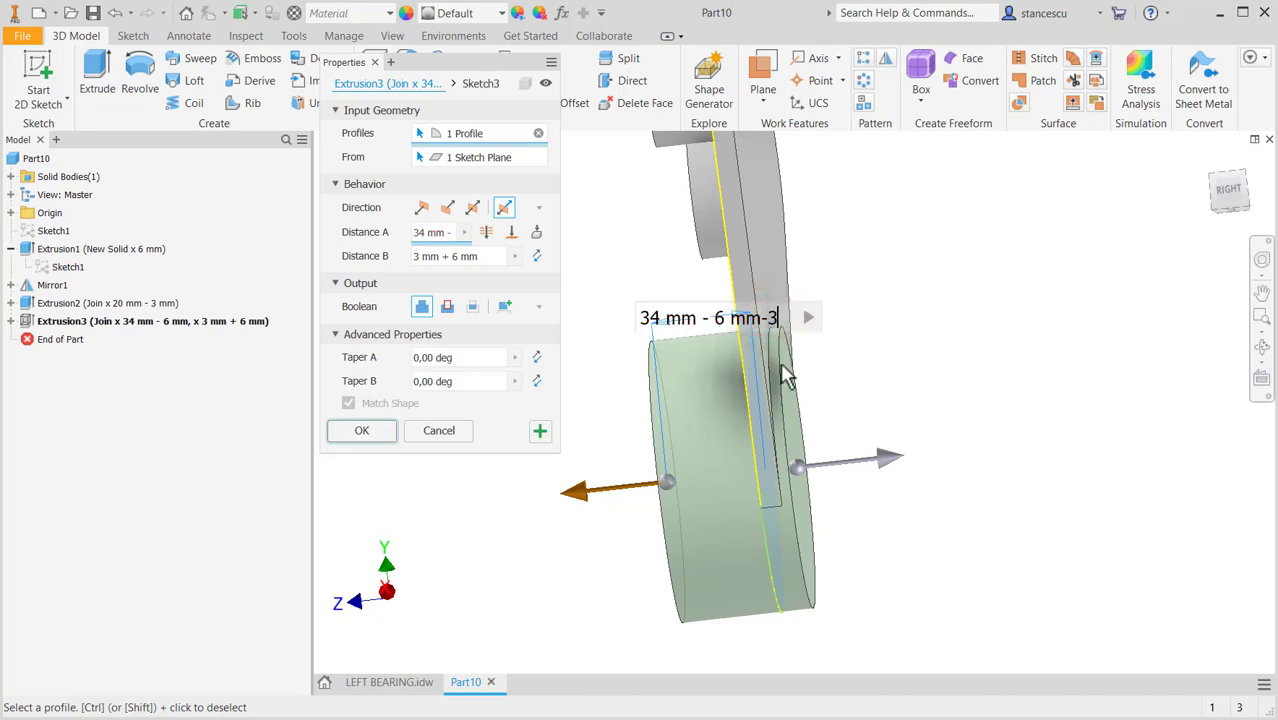
{"action": "key", "text": "Return"}
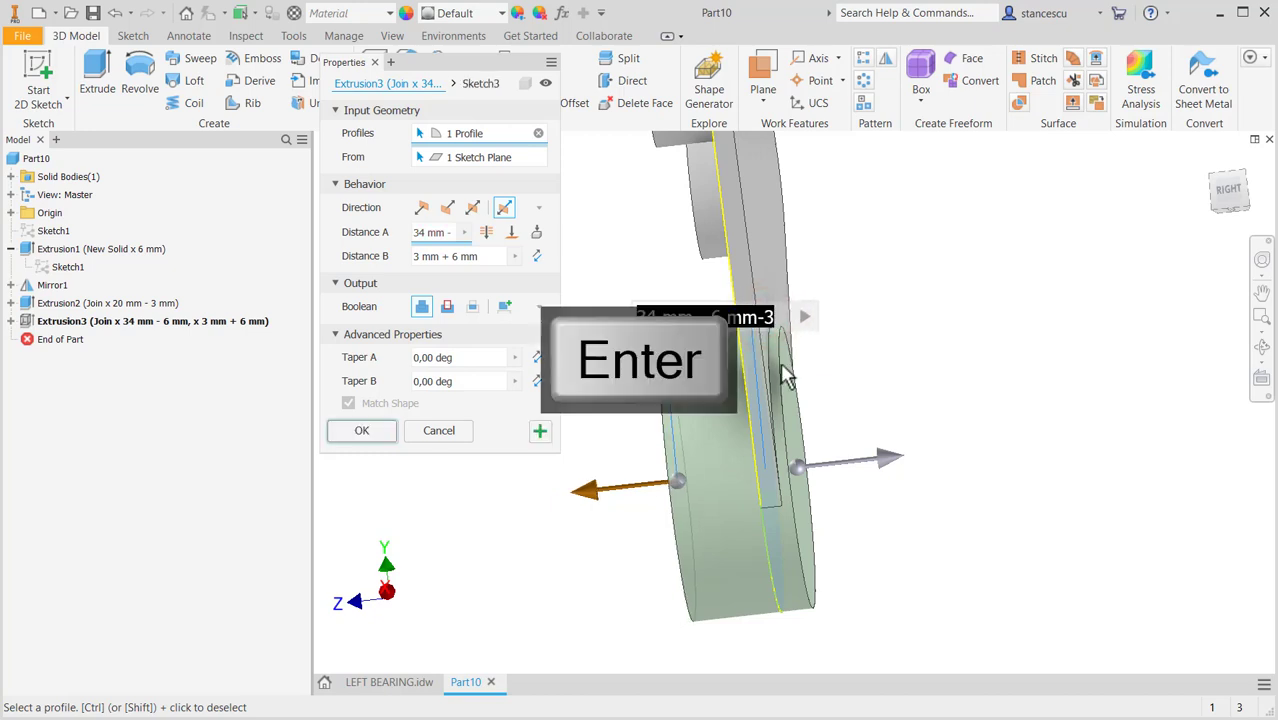
{"action": "left_click", "coordinate": [383, 434]}
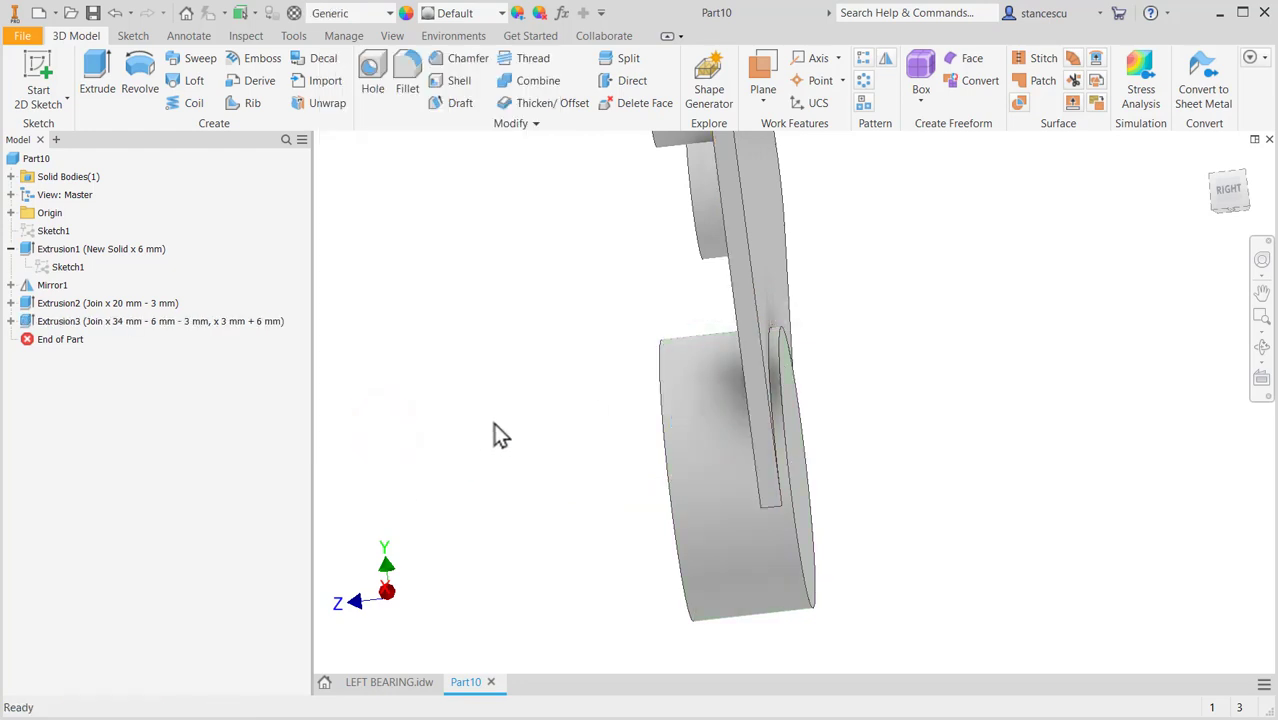
Measure the lower hub's total width between its front and back end faces and restore the home view.
{"action": "key", "text": "m"}
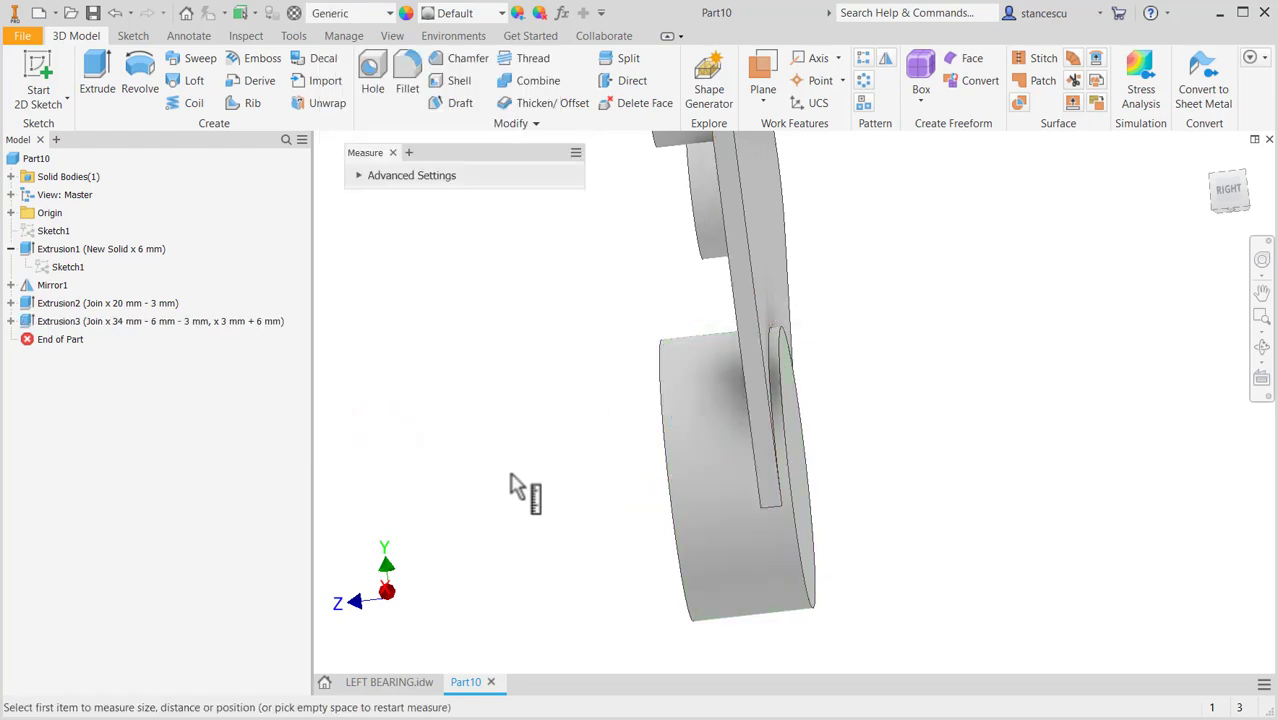
{"action": "left_click", "coordinate": [812, 508]}
{"action": "middle_click_drag", "start_coordinate": [941, 534], "coordinate": [707, 528], "text": "shift"}
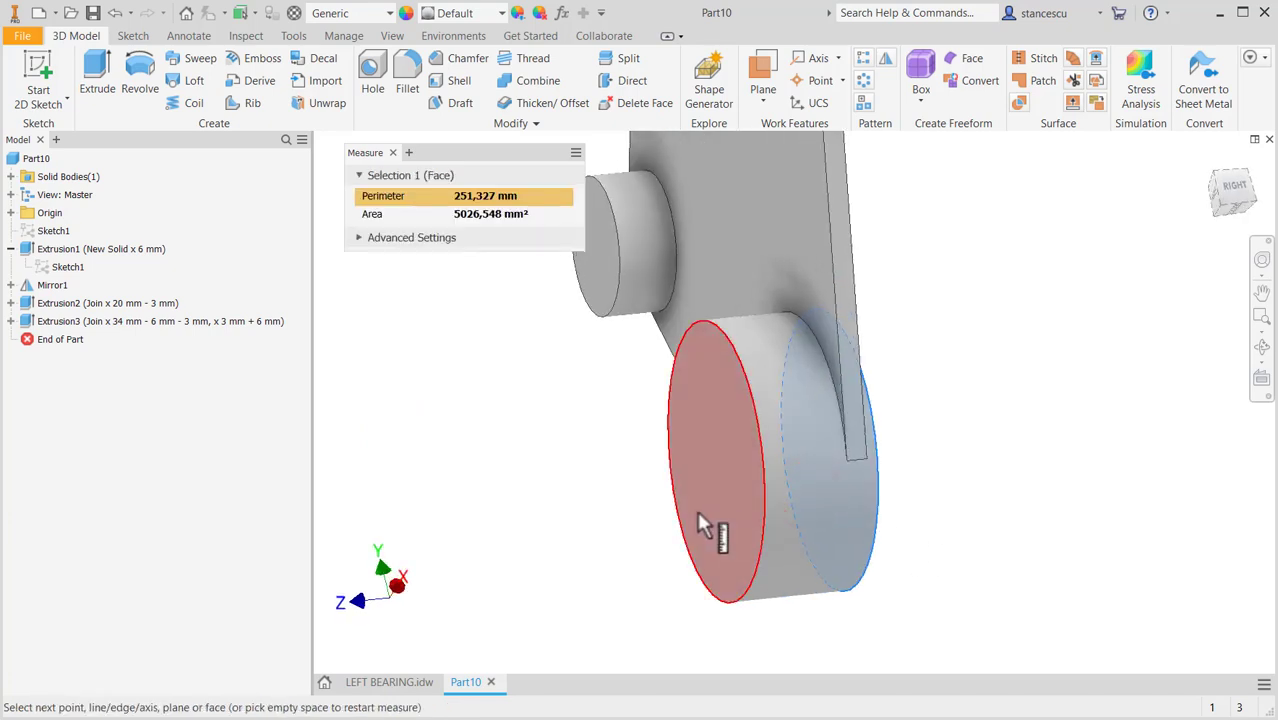
{"action": "left_click", "coordinate": [710, 512]}
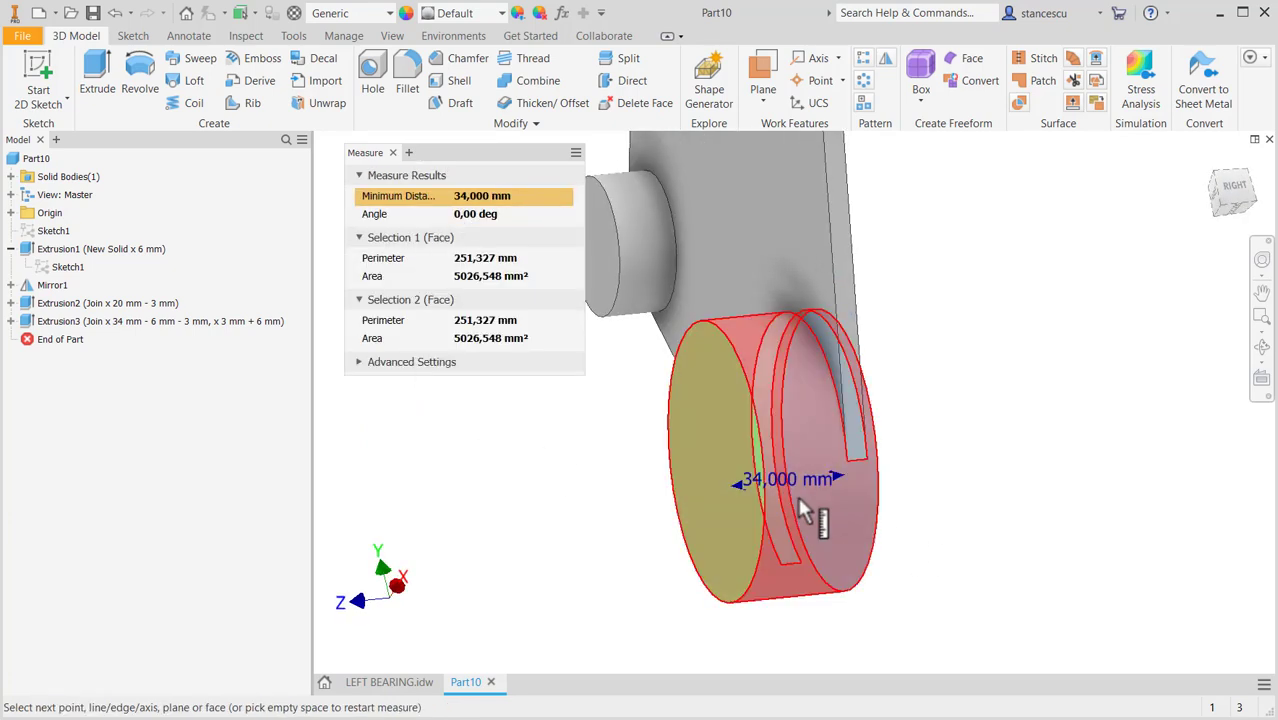
{"action": "key", "text": "Escape"}
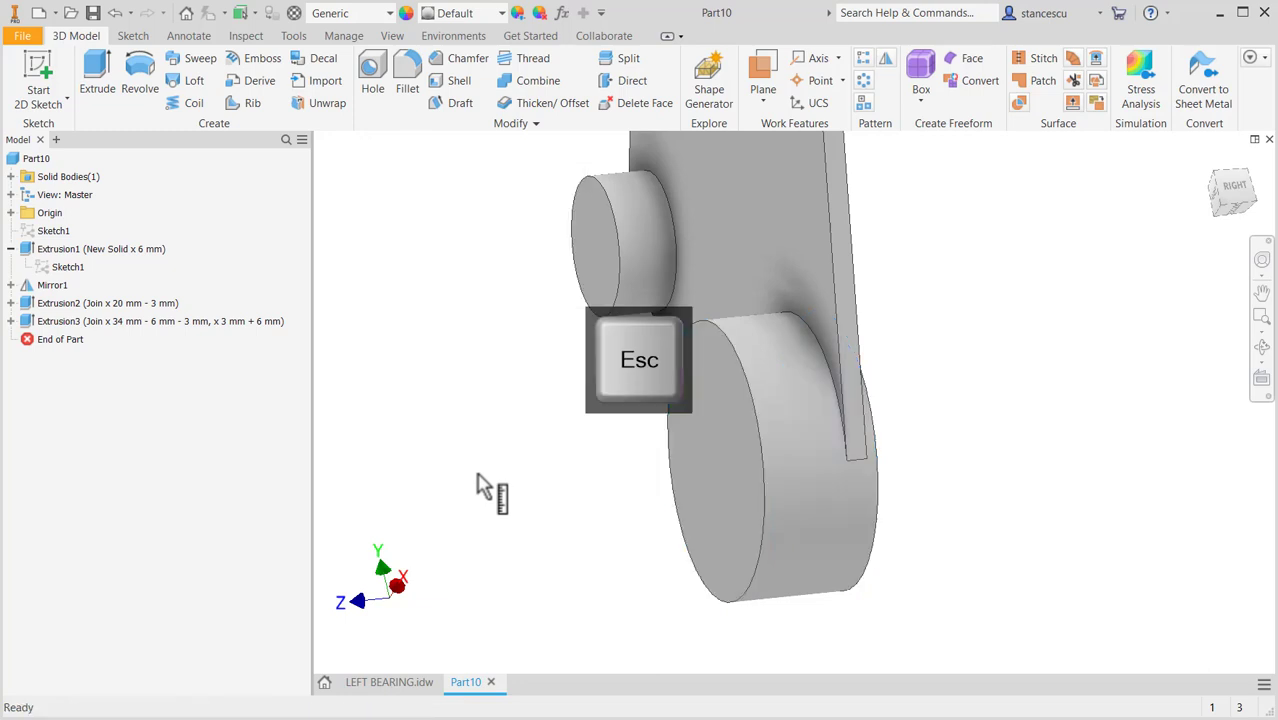
{"action": "key", "text": "F6"}
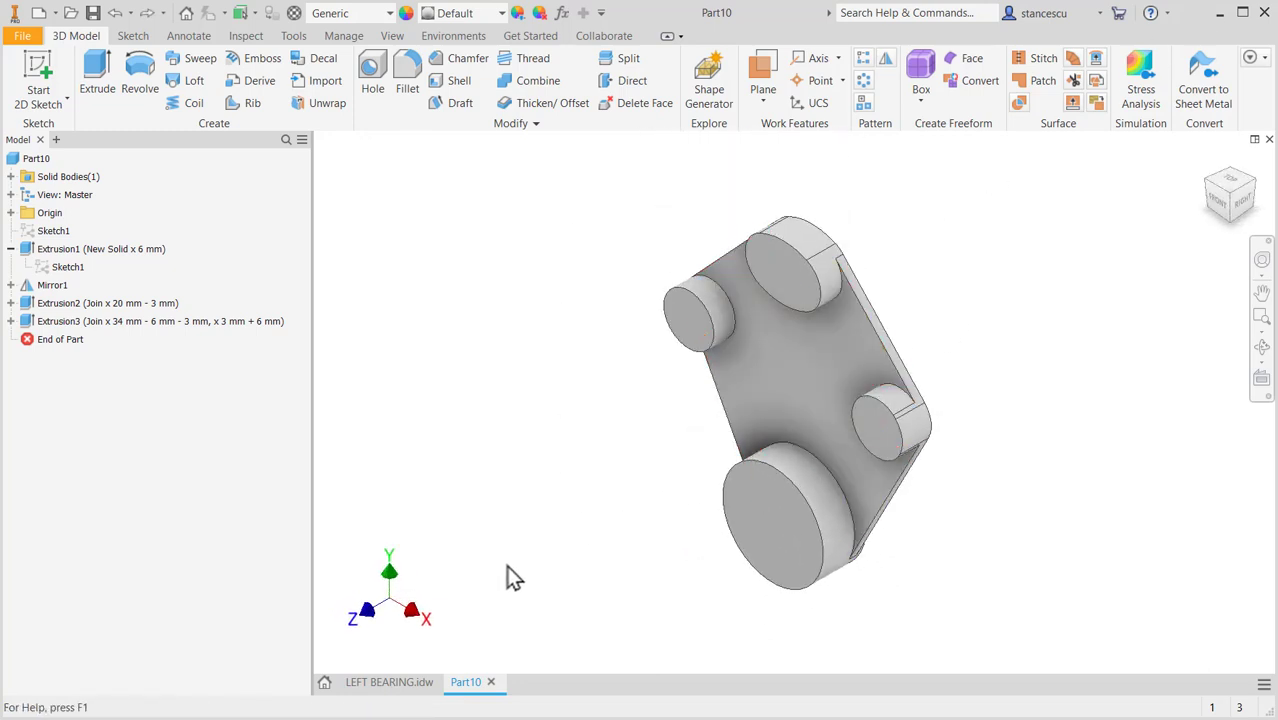
Open the LEFT BEARING.idw drawing and examine the front view's rim widths, corner radii and central rib.
{"action": "left_click", "coordinate": [372, 684]}
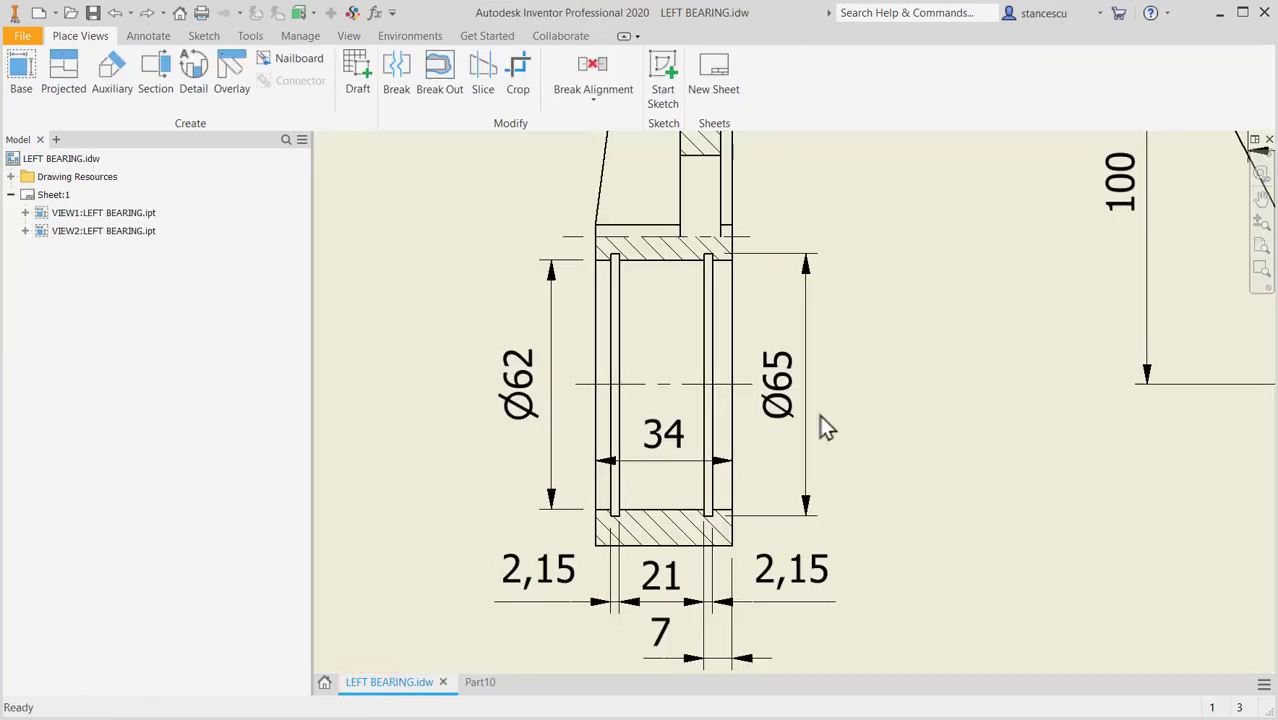
{"action": "scroll", "coordinate": [824, 414], "scroll_direction": "down", "scroll_amount": 7}
{"action": "scroll", "coordinate": [906, 420], "scroll_direction": "up", "scroll_amount": 4}
{"action": "scroll", "coordinate": [912, 386], "scroll_direction": "up", "scroll_amount": 4}
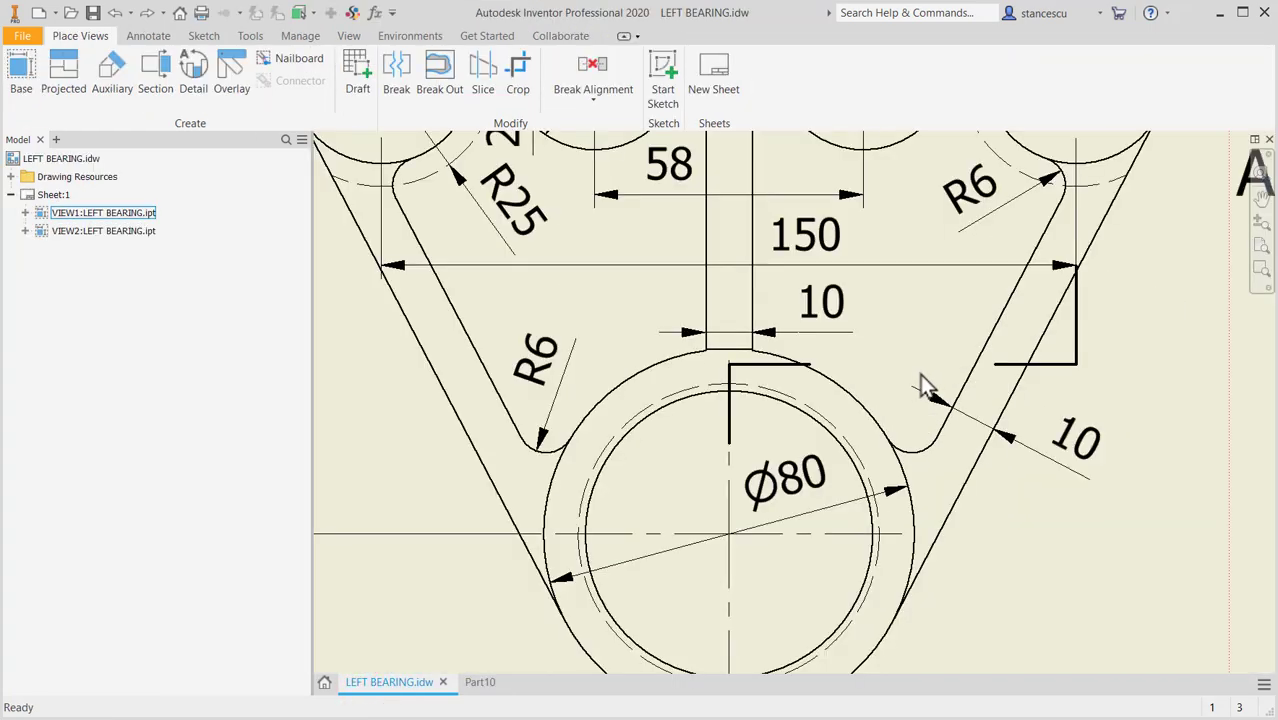
{"action": "scroll", "coordinate": [938, 430], "scroll_direction": "down", "scroll_amount": 2}
{"action": "middle_click_drag", "start_coordinate": [812, 383], "coordinate": [780, 520]}
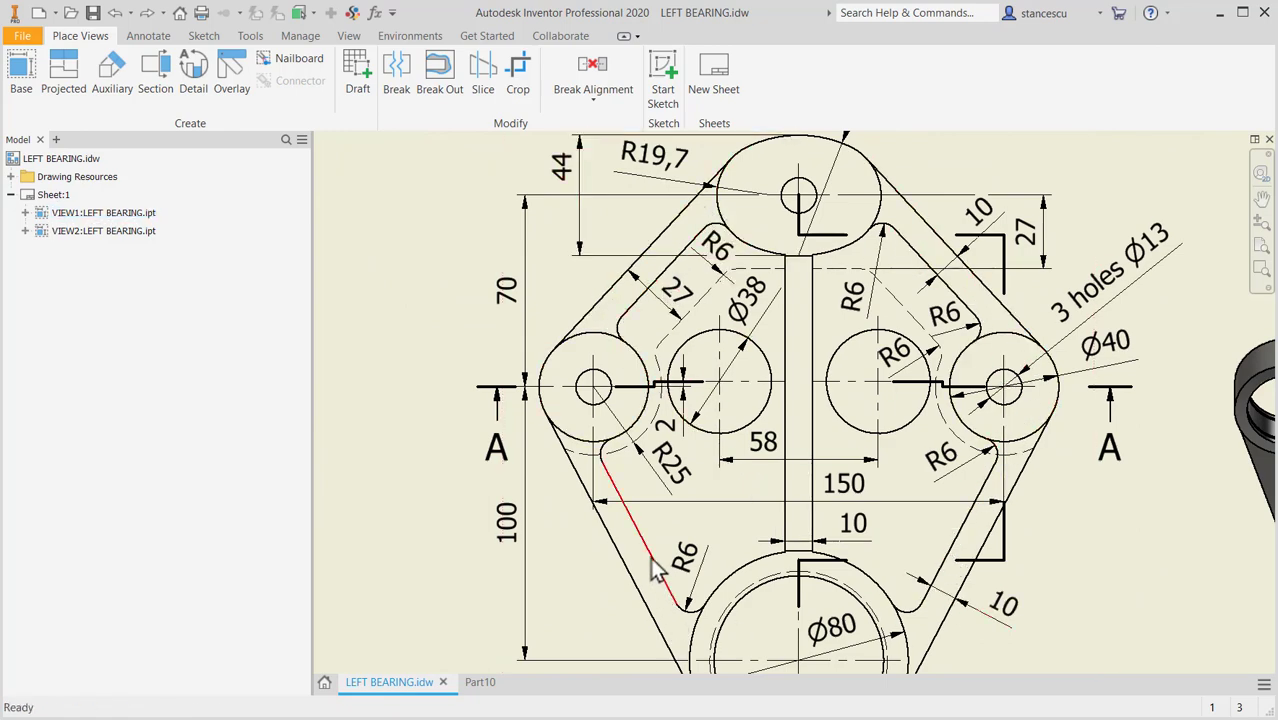
{"action": "mouse_move", "coordinate": [773, 494]}
{"action": "middle_mouse_down"}
{"action": "mouse_move", "coordinate": [545, 351]}
{"action": "mouse_move", "coordinate": [481, 347]}
{"action": "middle_mouse_up"}
{"action": "middle_click_drag", "start_coordinate": [818, 505], "coordinate": [804, 464]}
Examine the shaded 3D views of the bearing for its raised rim, bosses and central rib, and compare them with the front view.
{"action": "scroll", "coordinate": [1044, 505], "scroll_direction": "down", "scroll_amount": 3}
{"action": "middle_click_drag", "start_coordinate": [1042, 503], "coordinate": [888, 374]}
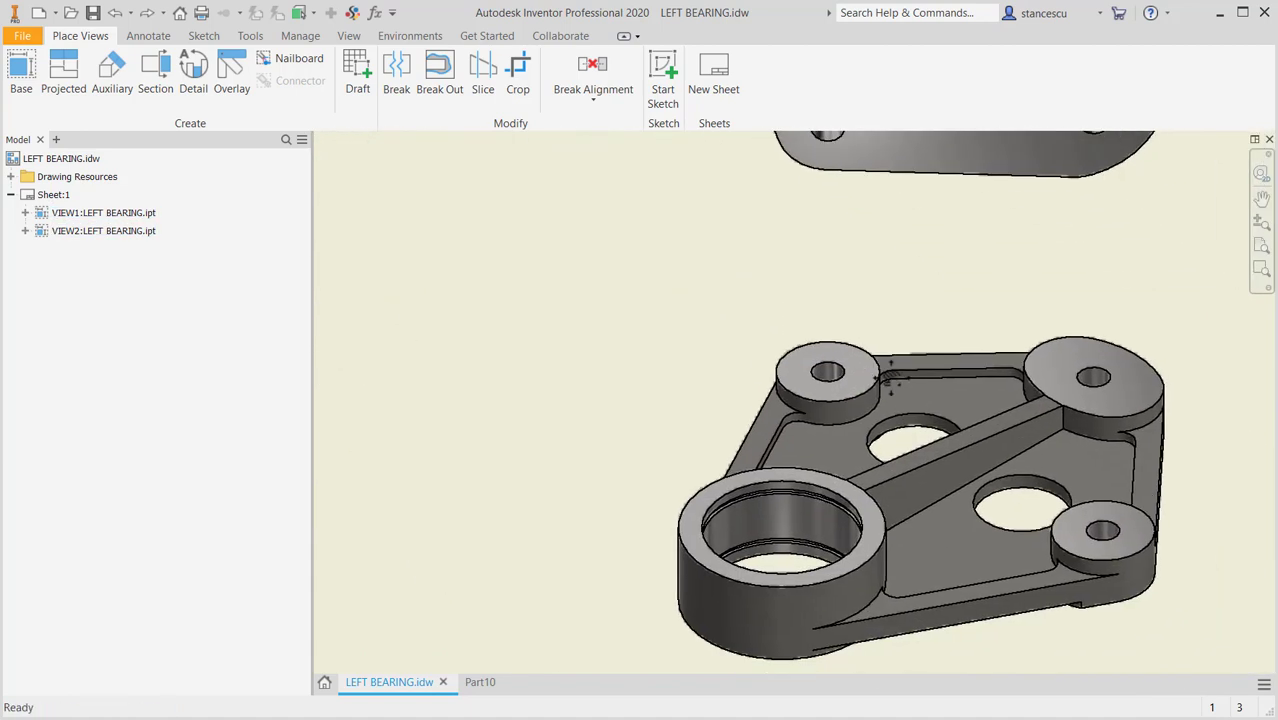
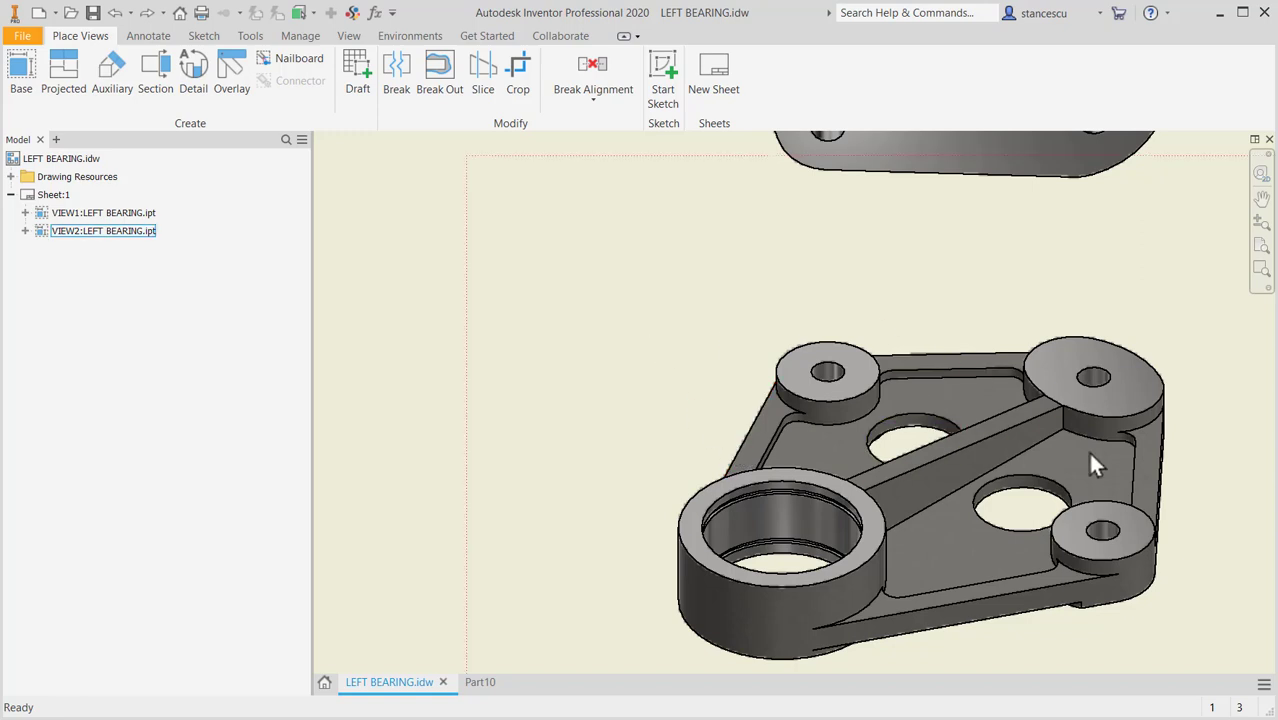
{"action": "scroll", "coordinate": [1123, 446], "scroll_direction": "up", "scroll_amount": 3}
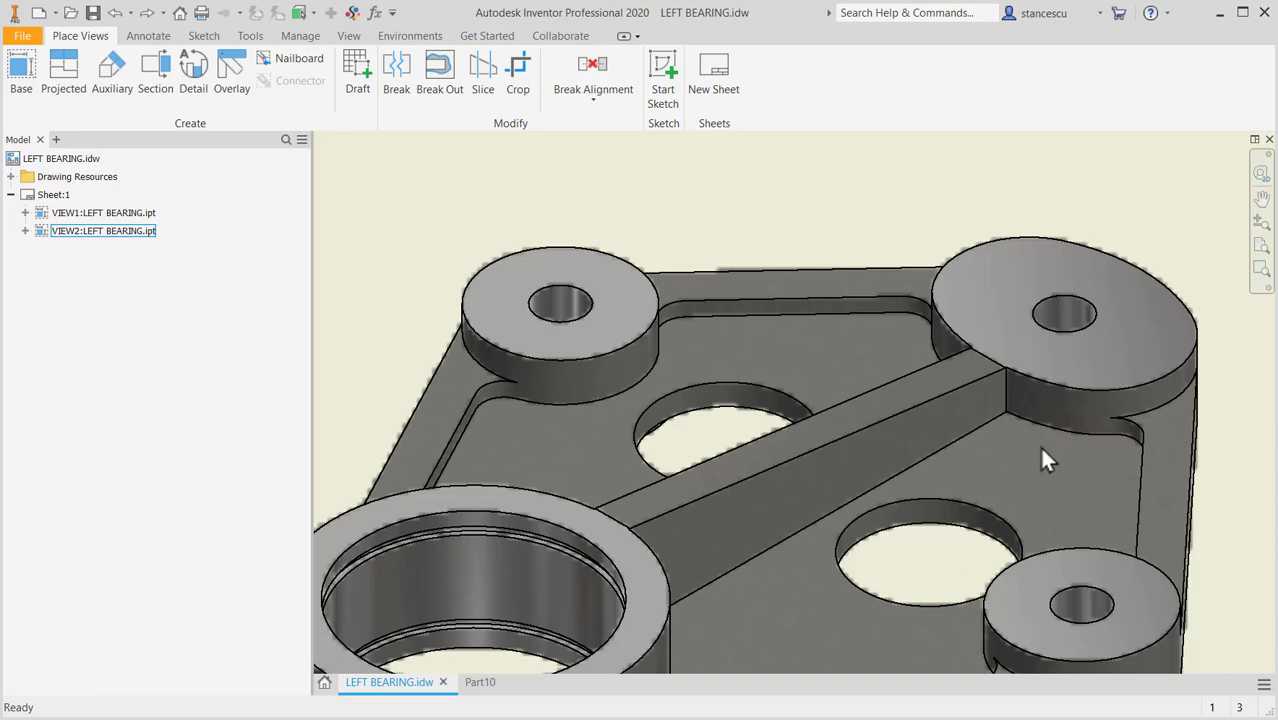
{"action": "scroll", "coordinate": [1039, 445], "scroll_direction": "down", "scroll_amount": 3}
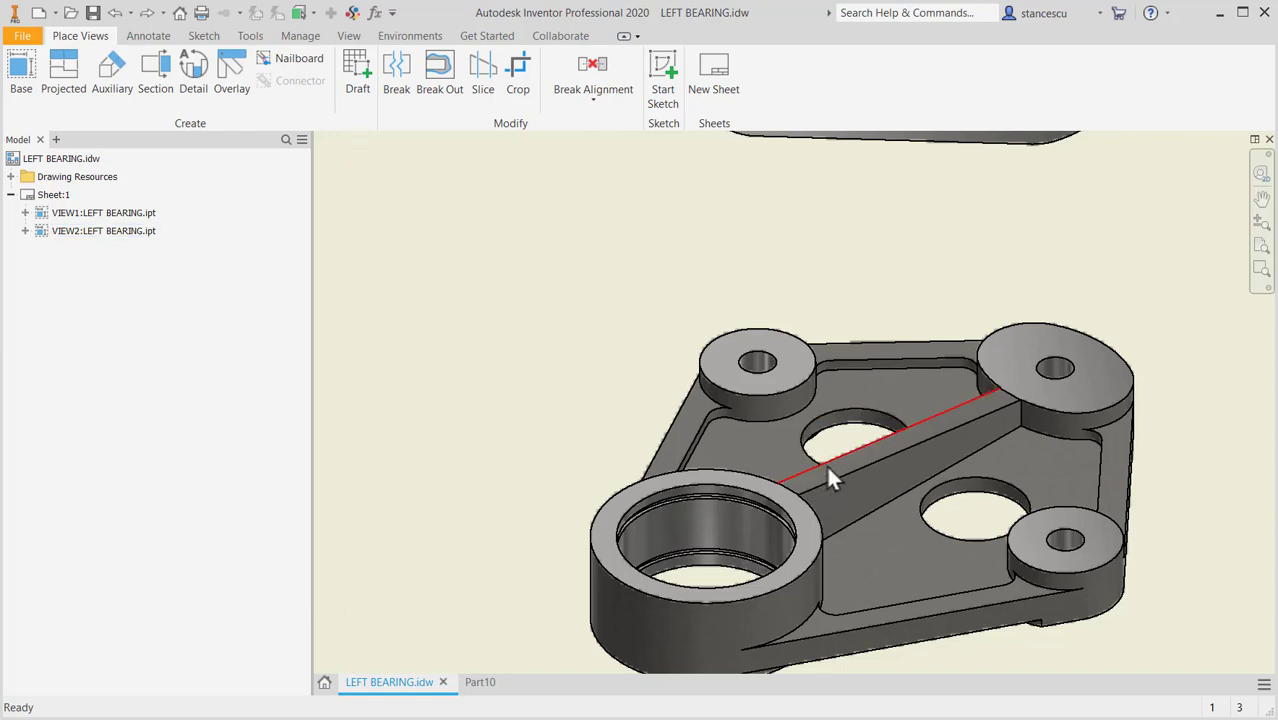
{"action": "scroll", "coordinate": [575, 375], "scroll_direction": "up", "scroll_amount": 2}
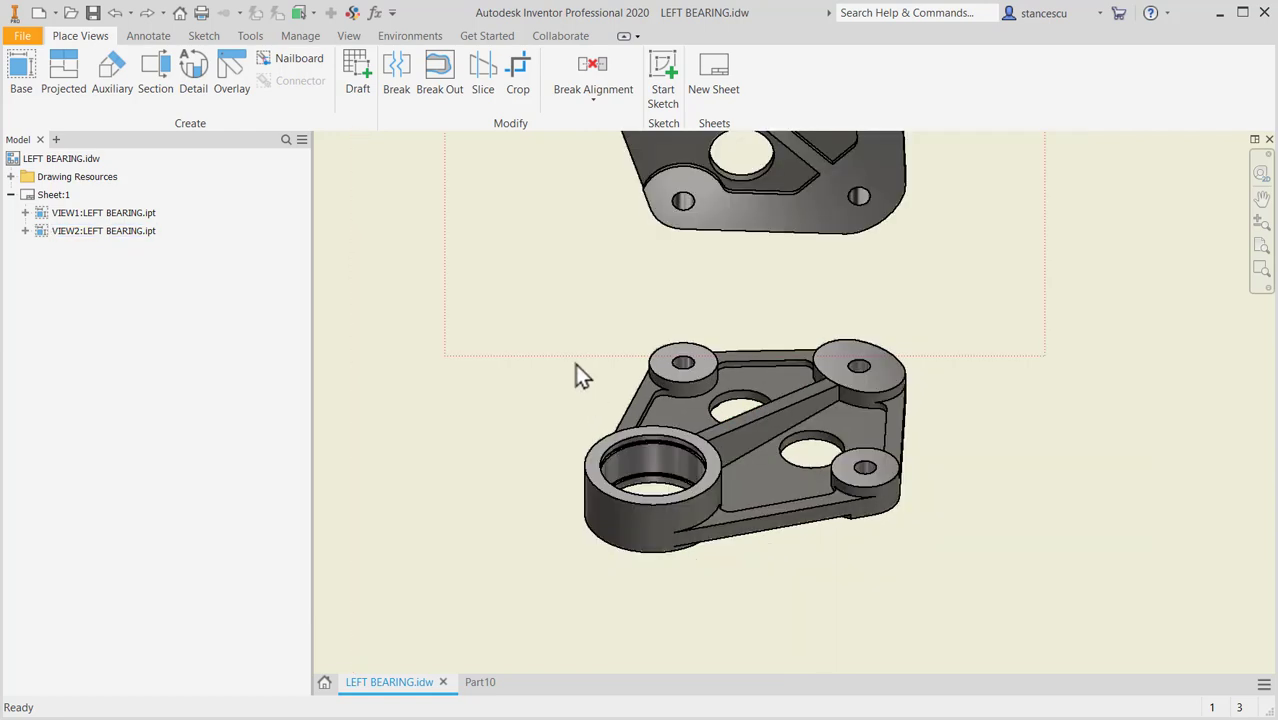
{"action": "middle_click_drag", "start_coordinate": [573, 371], "coordinate": [833, 352]}
{"action": "mouse_move", "coordinate": [688, 365]}
{"action": "middle_mouse_down"}
{"action": "mouse_move", "coordinate": [793, 345]}
{"action": "mouse_move", "coordinate": [782, 362]}
{"action": "mouse_move", "coordinate": [684, 381]}
{"action": "mouse_move", "coordinate": [793, 457]}
{"action": "middle_mouse_up"}
{"action": "scroll", "coordinate": [827, 434], "scroll_direction": "up", "scroll_amount": 3}
{"action": "middle_click_drag", "start_coordinate": [896, 470], "coordinate": [941, 550]}
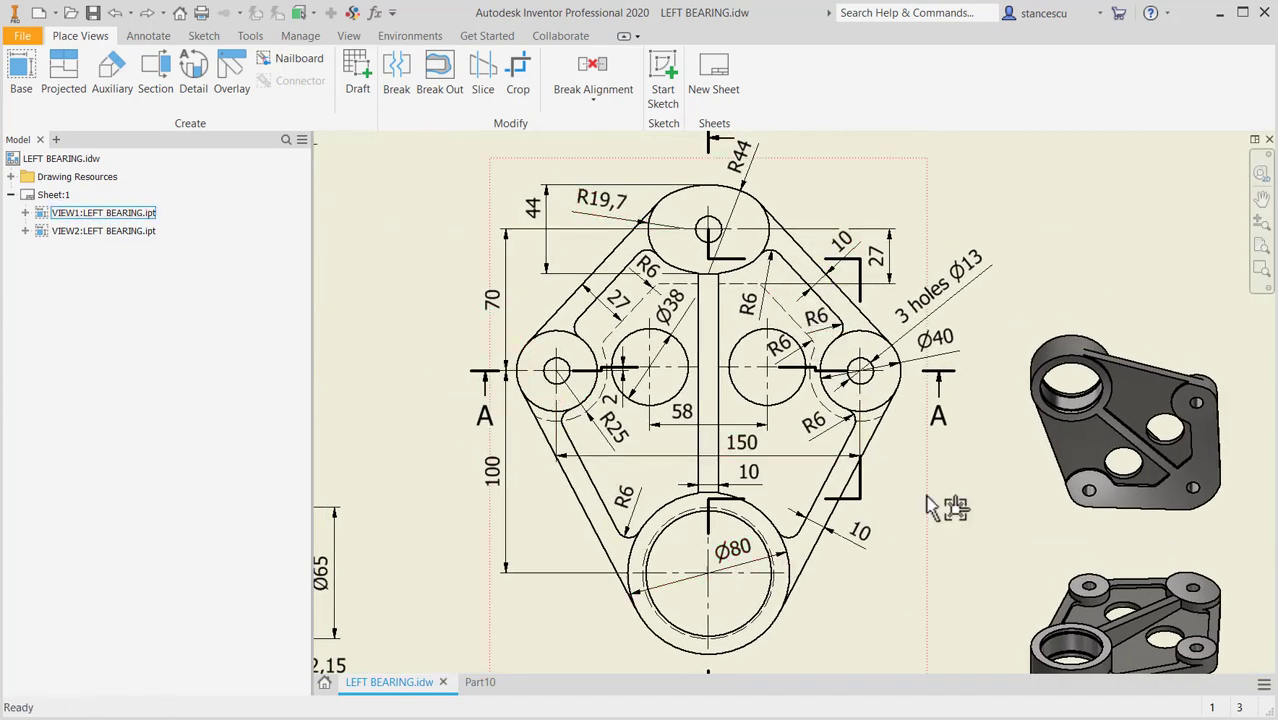
Return to Part10, start a new sketch on the plate's front face, and slice the graphics at the sketch plane.
{"action": "left_click", "coordinate": [480, 684]}
{"action": "left_click", "coordinate": [825, 380]}
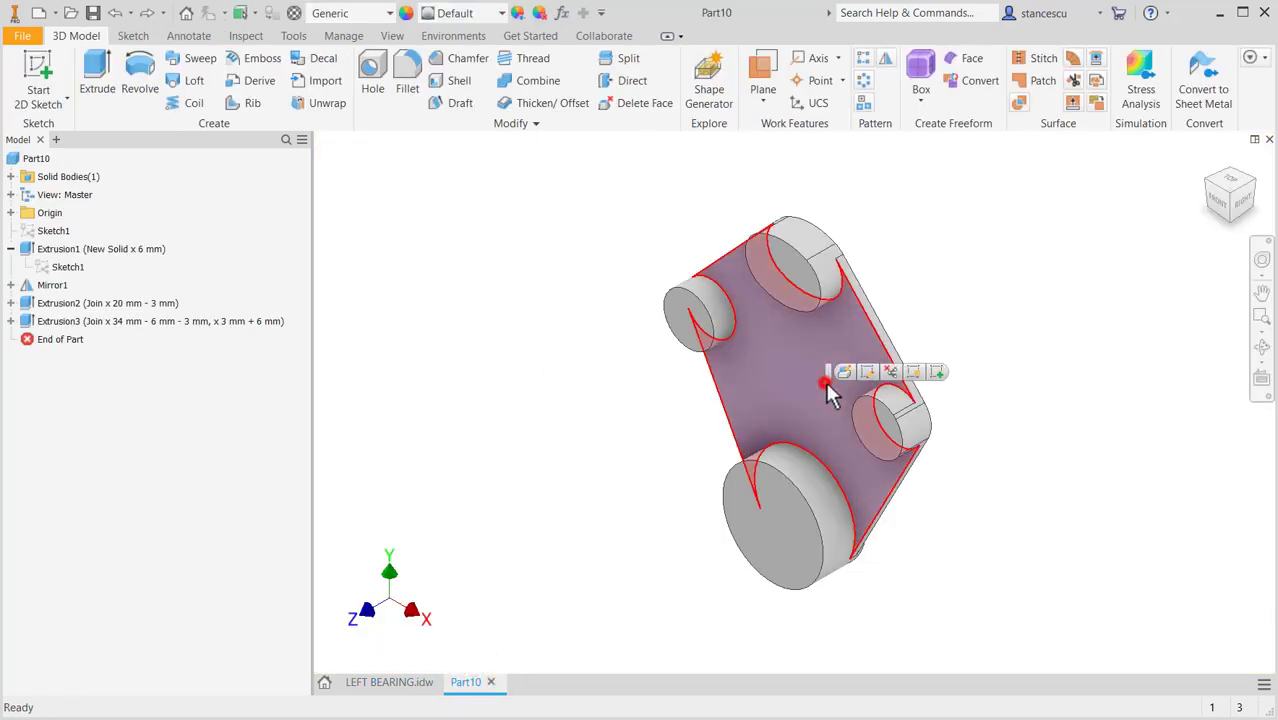
{"action": "left_click", "coordinate": [937, 372]}
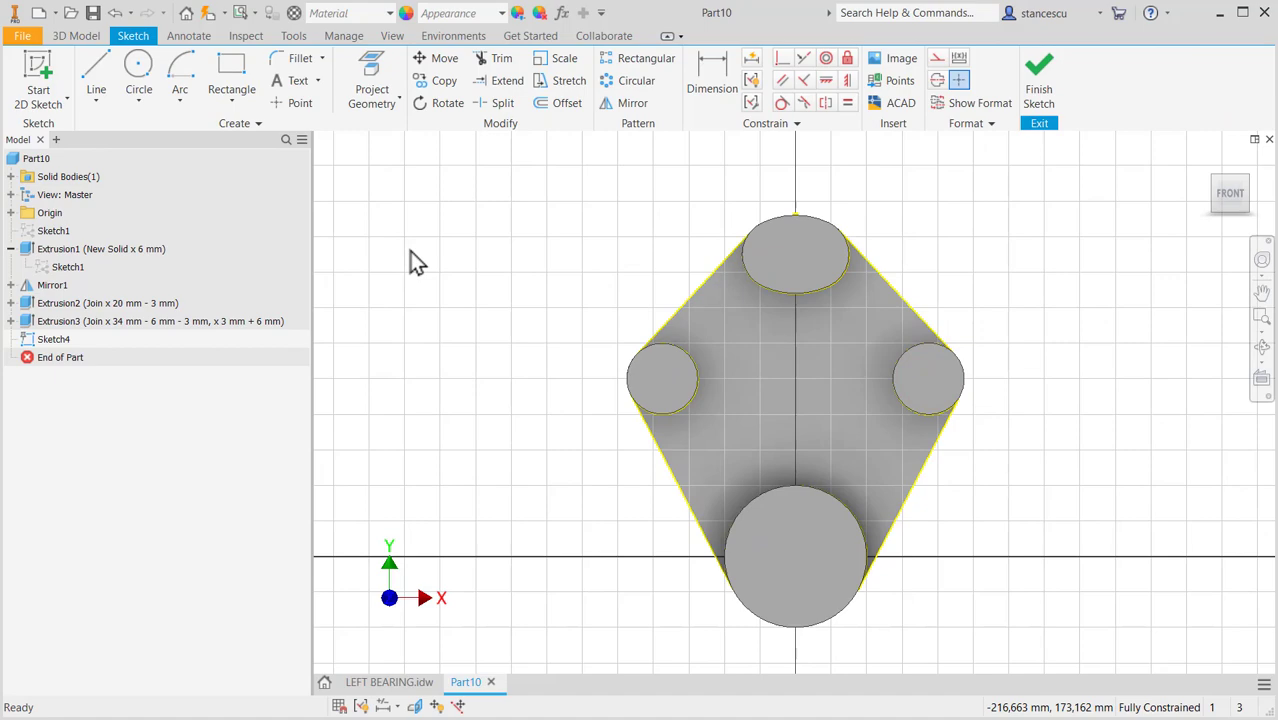
{"action": "key", "text": "F7"}
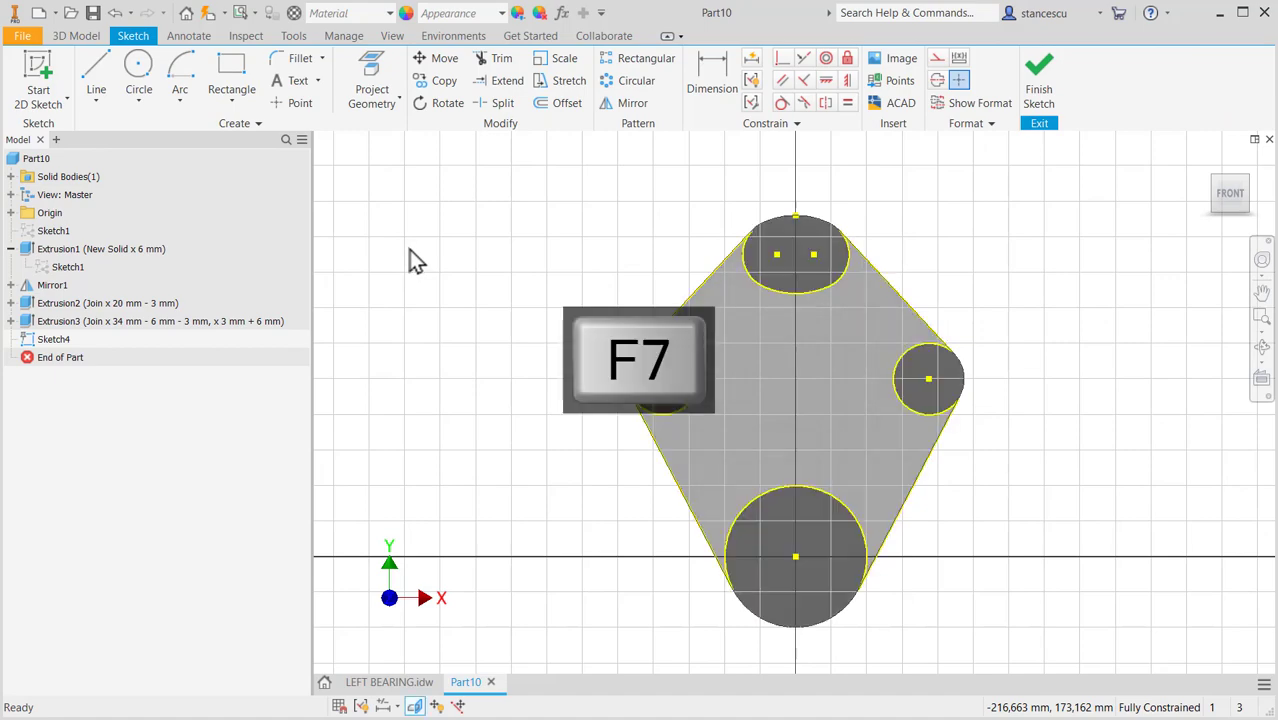
Draw two separate lines just inside the plate's upper edges, from the left boss to the top boss and from the top boss to the right boss.
{"action": "left_click", "coordinate": [97, 76]}
{"action": "scroll", "coordinate": [670, 335], "scroll_direction": "up", "scroll_amount": 3}
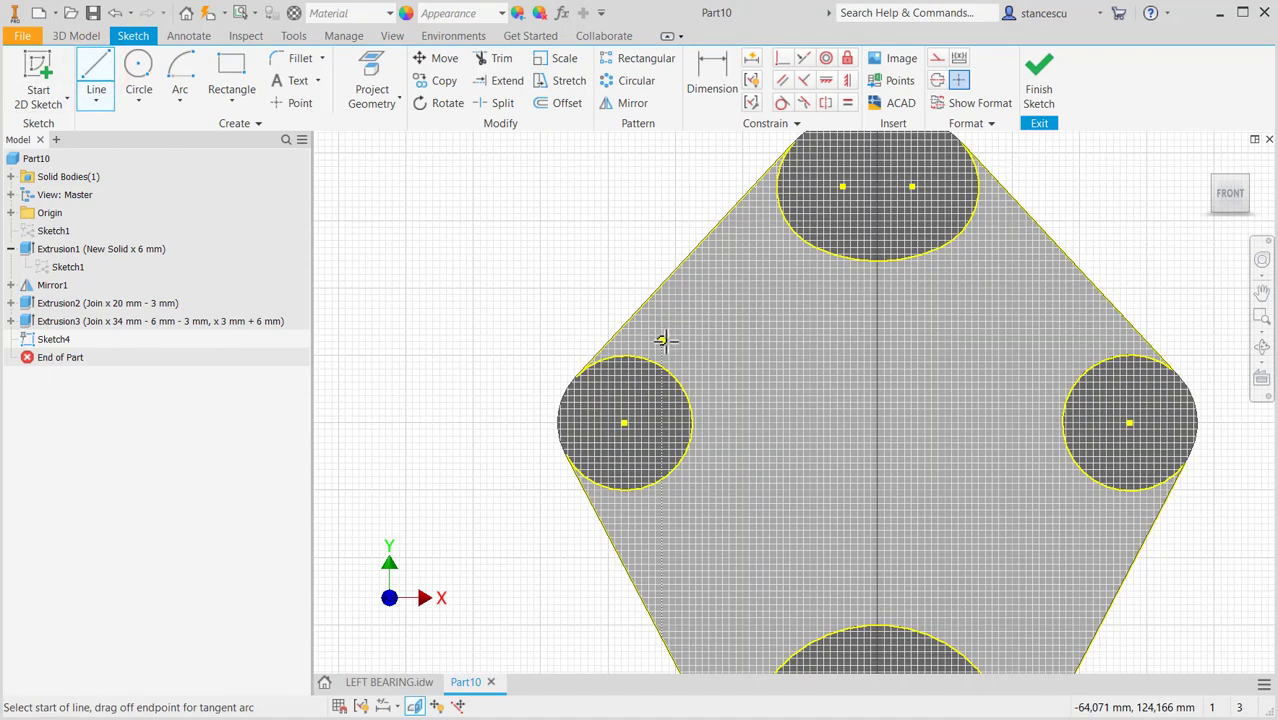
{"action": "left_click", "coordinate": [620, 376]}
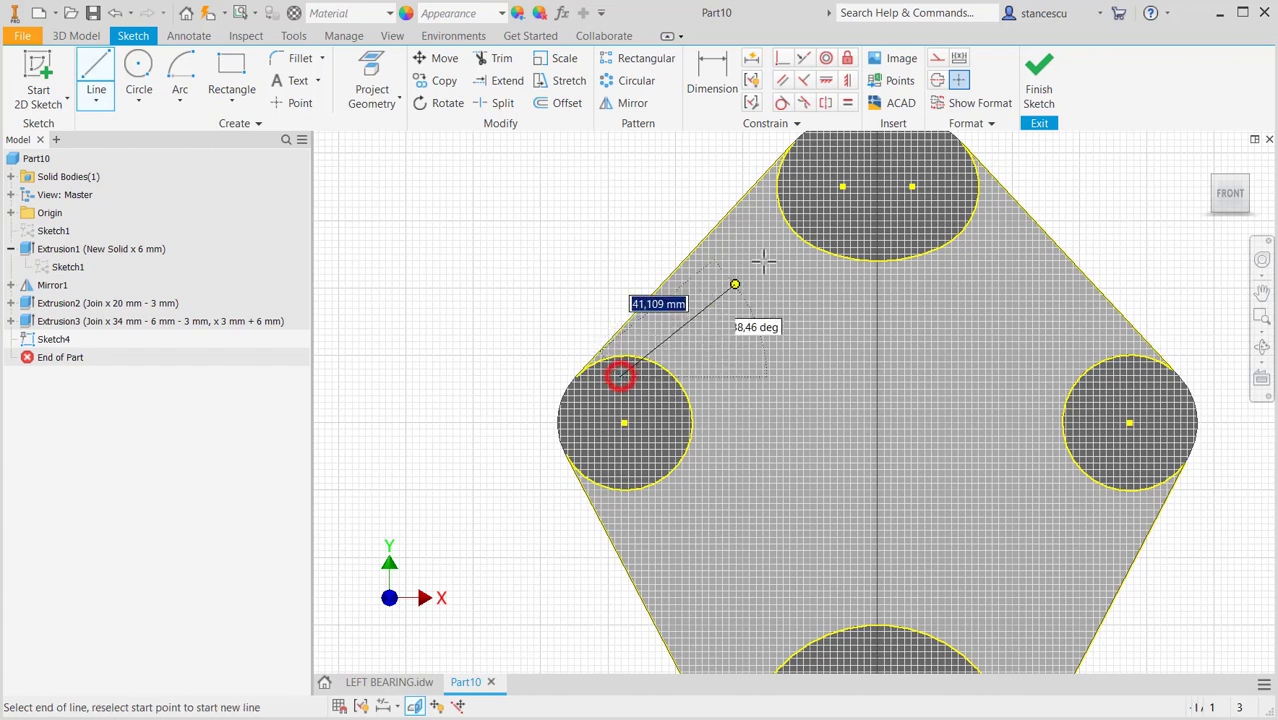
{"action": "left_click", "coordinate": [804, 179]}
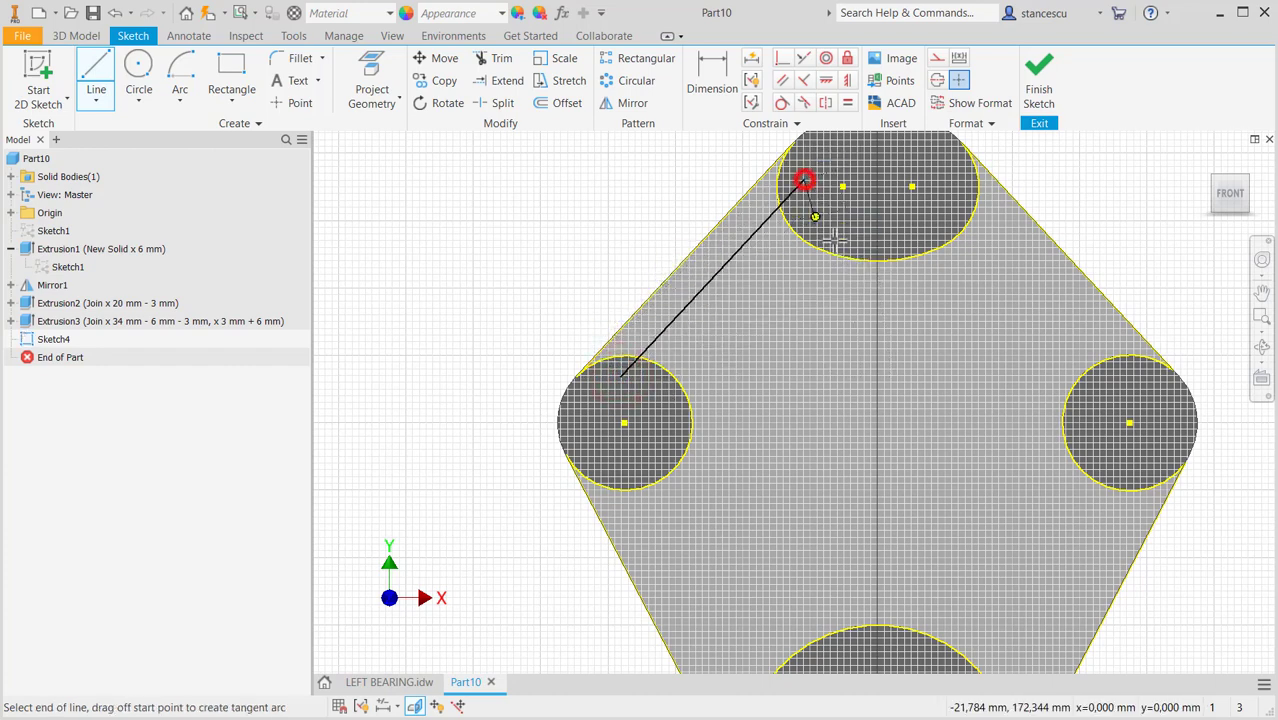
{"action": "right_click", "coordinate": [912, 226]}
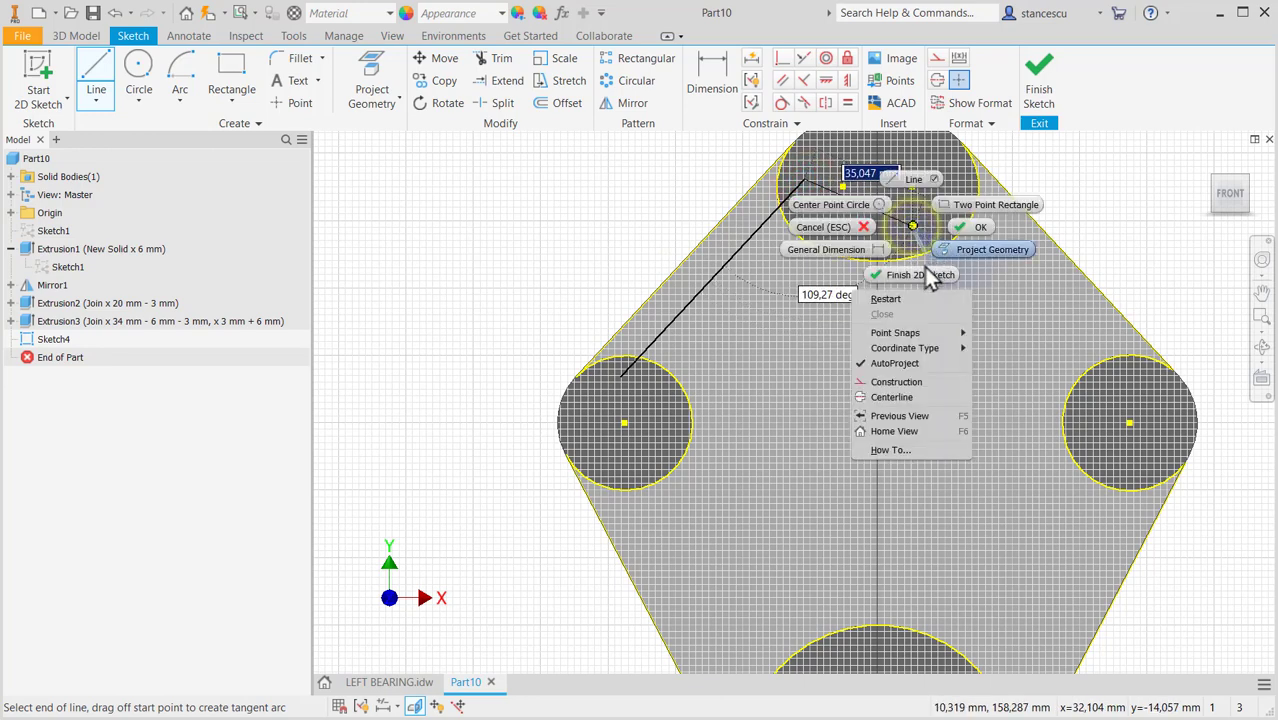
{"action": "left_click", "coordinate": [907, 299]}
{"action": "left_click", "coordinate": [951, 186]}
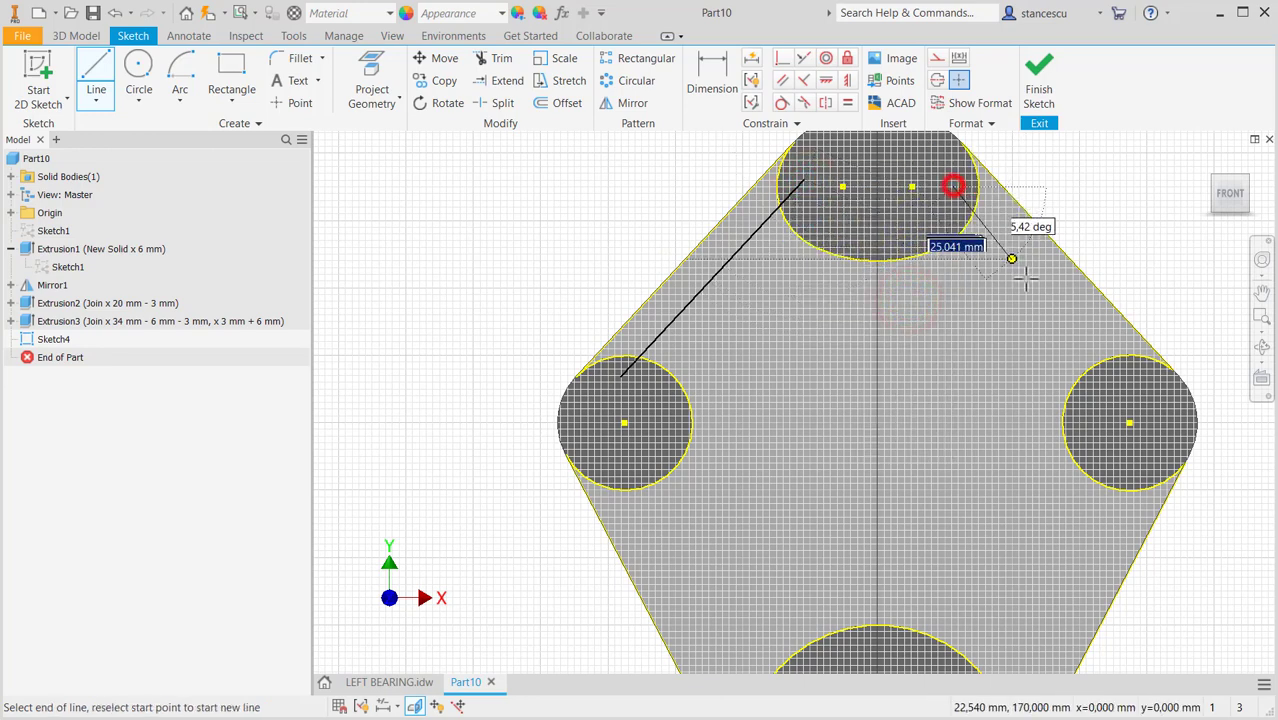
{"action": "left_click", "coordinate": [1147, 393]}
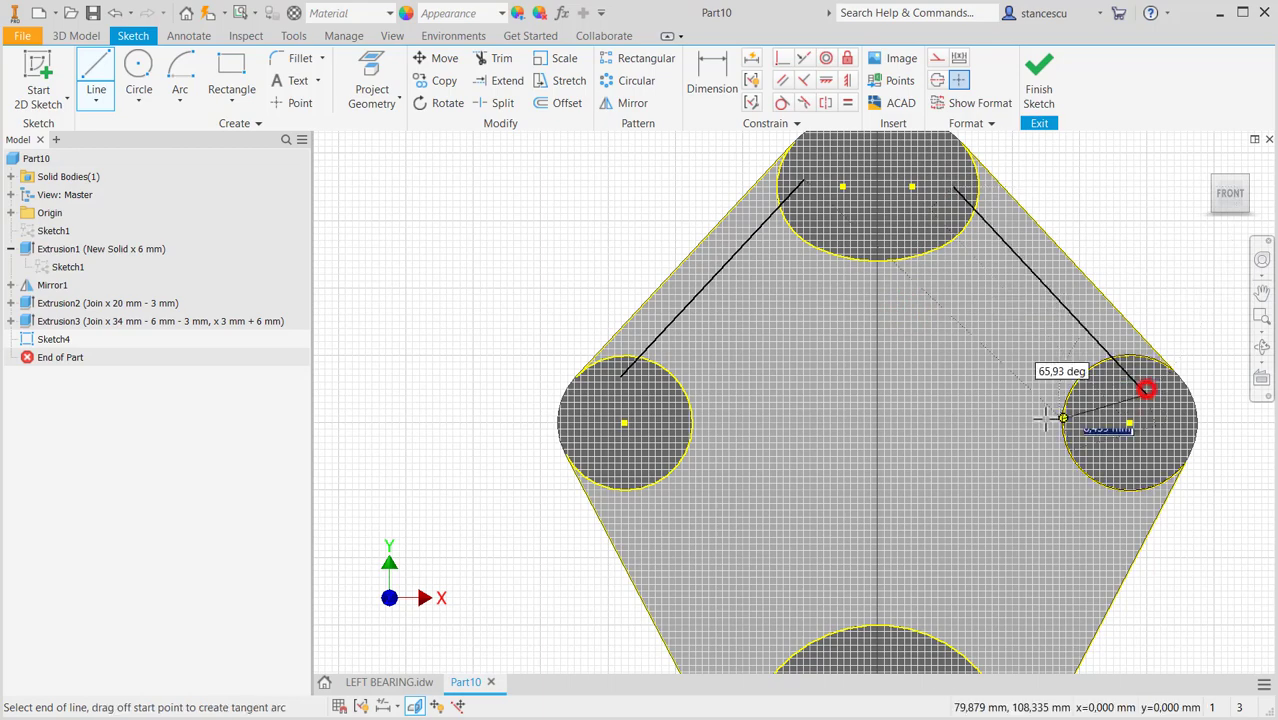
Draw a separate line just inside the plate's lower right edge, from the right boss into the lower hub.
{"action": "mouse_move", "coordinate": [1060, 400]}
{"action": "middle_mouse_down"}
{"action": "mouse_move", "coordinate": [970, 357]}
{"action": "mouse_move", "coordinate": [890, 280]}
{"action": "middle_mouse_up"}
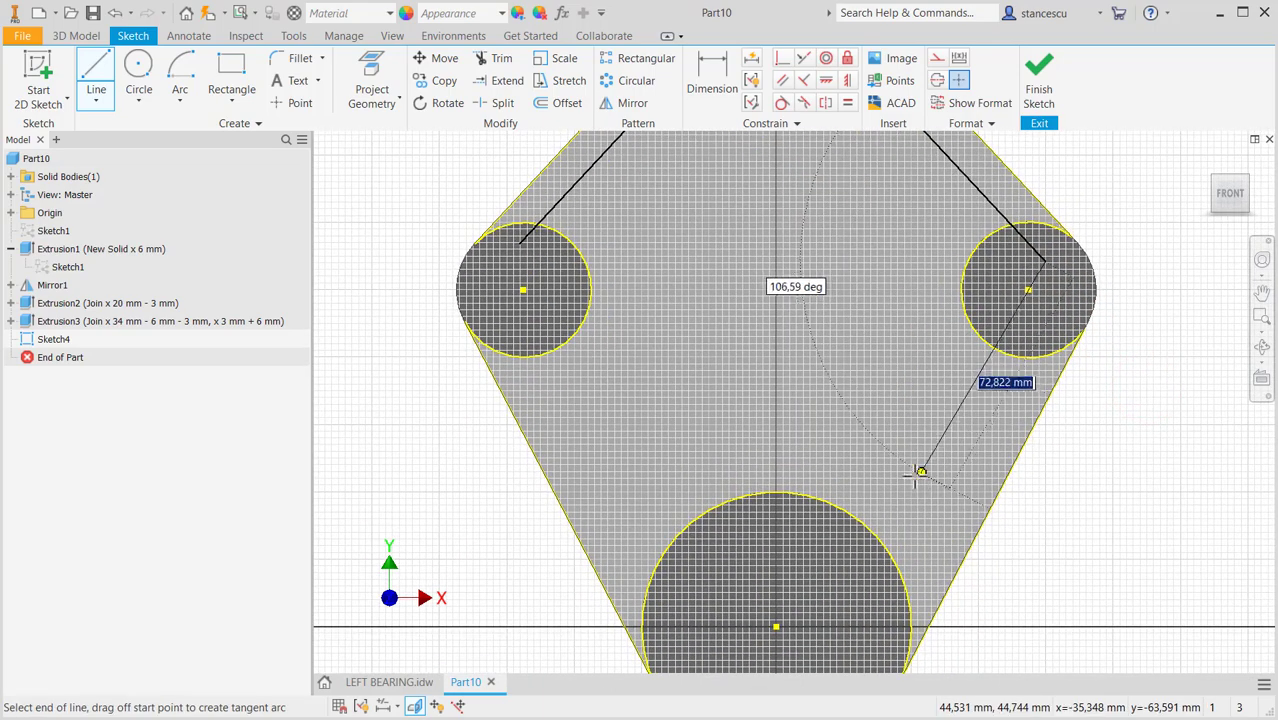
{"action": "right_click", "coordinate": [929, 419]}
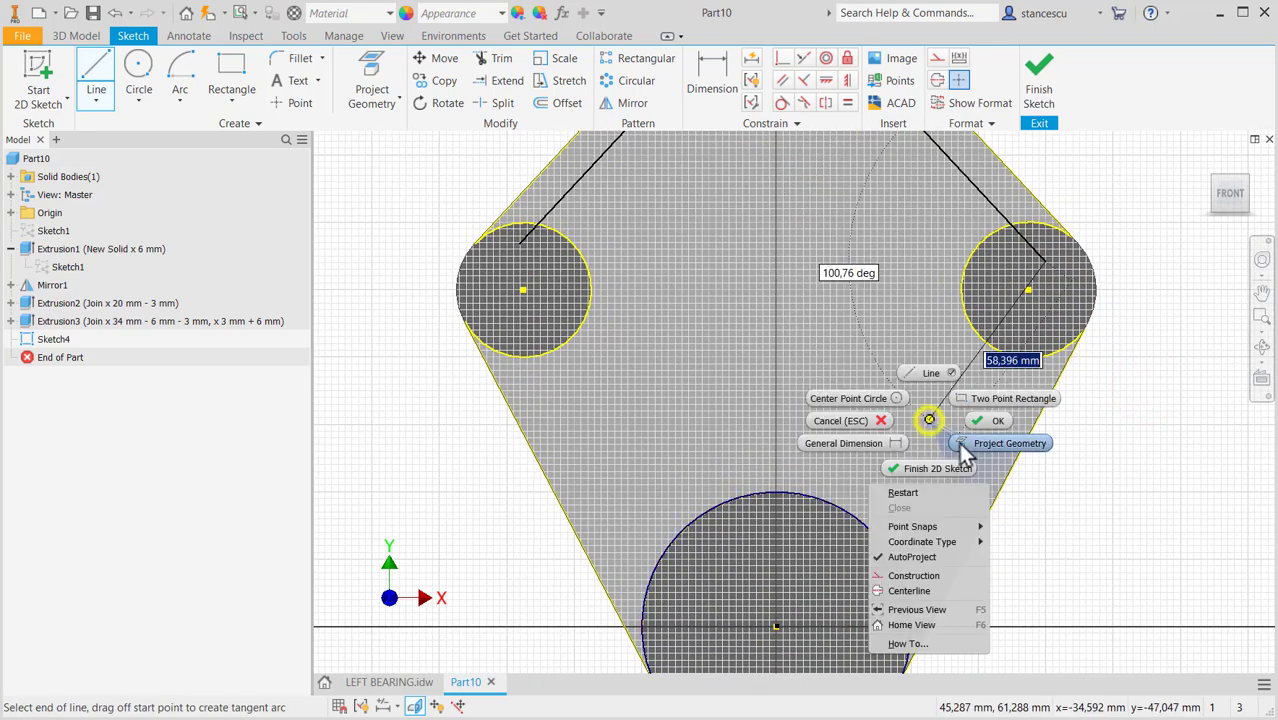
{"action": "left_click", "coordinate": [931, 488]}
{"action": "left_click", "coordinate": [1045, 336]}
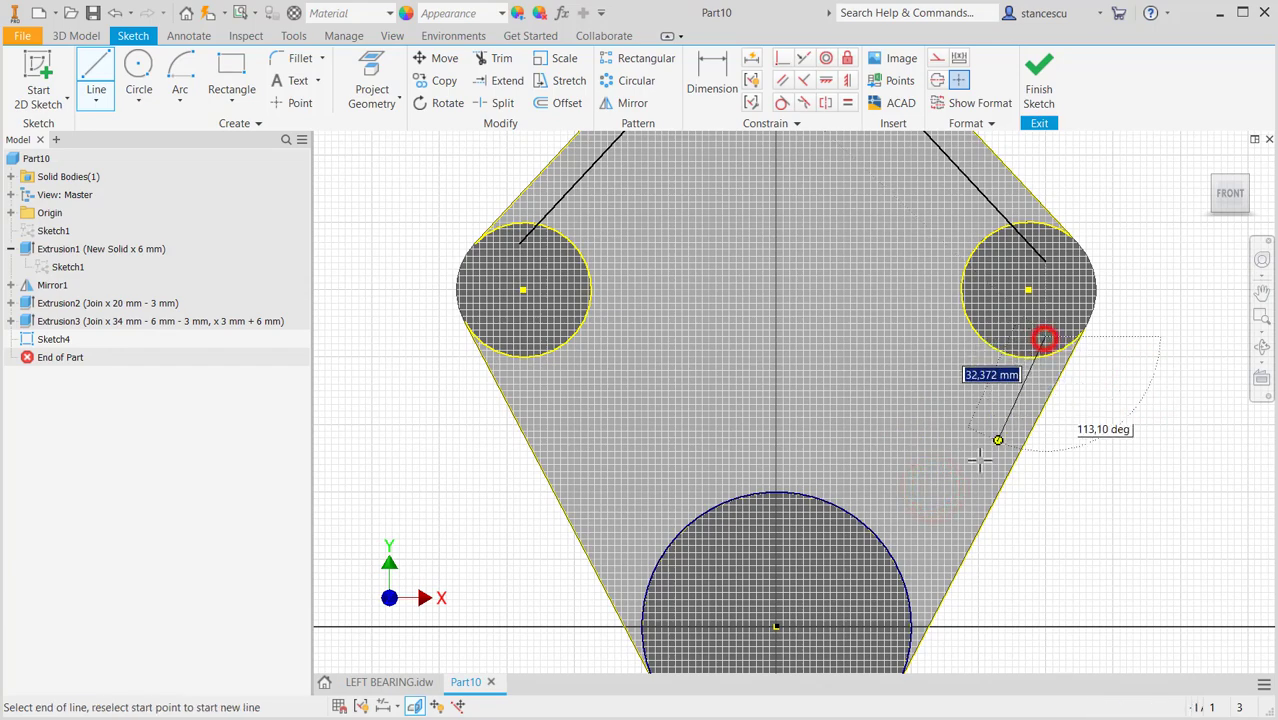
{"action": "left_click", "coordinate": [901, 610]}
{"action": "right_click", "coordinate": [894, 484]}
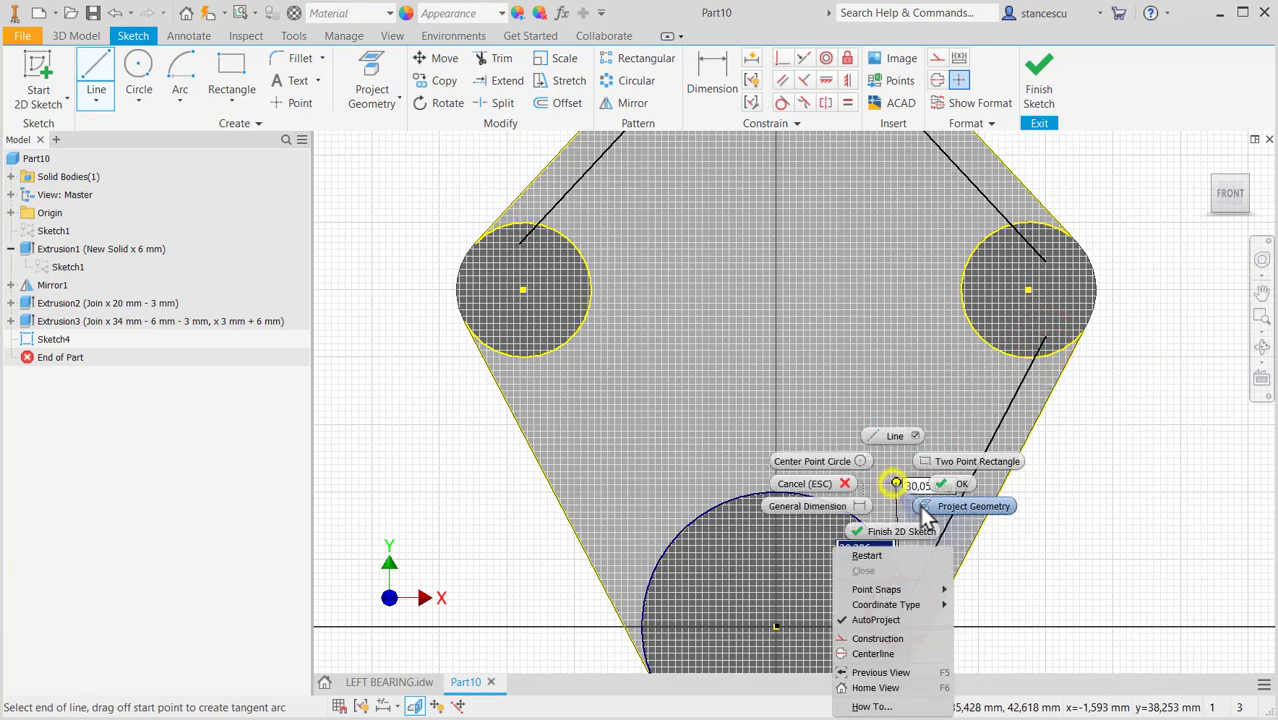
Draw a separate line just inside the plate's lower left edge, from the left boss into the lower hub.
{"action": "left_click", "coordinate": [867, 555]}
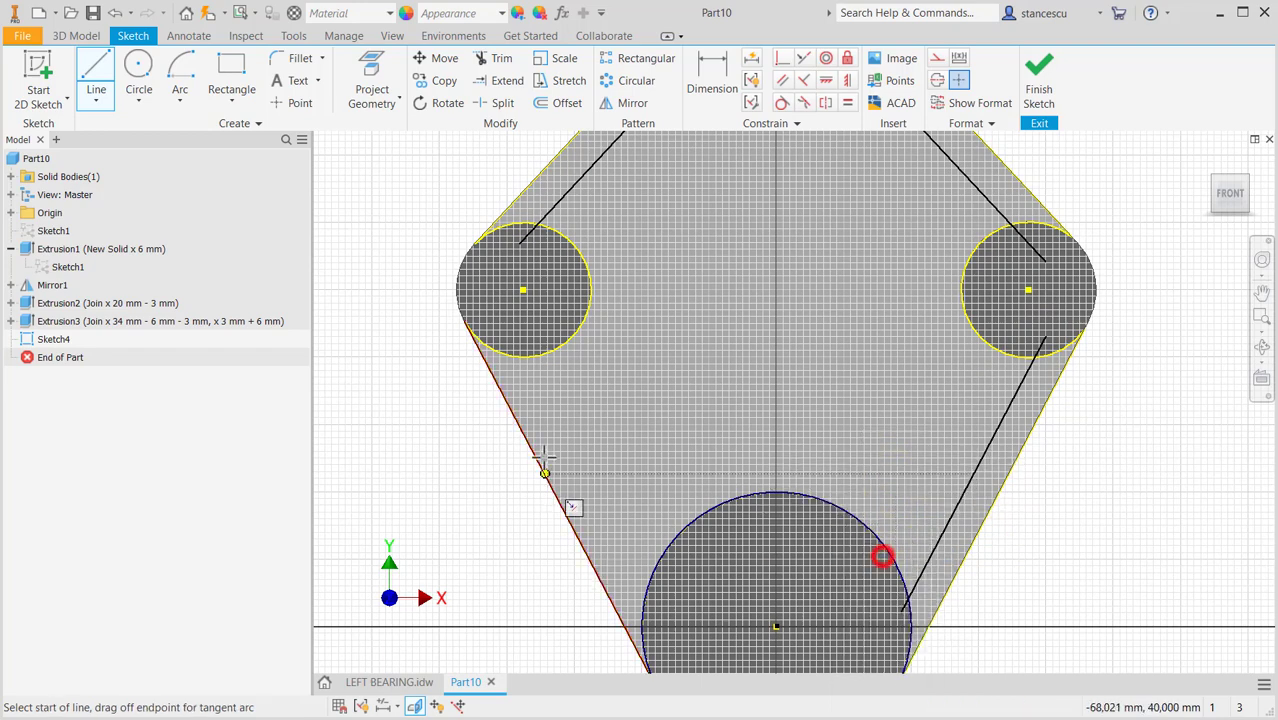
{"action": "left_click", "coordinate": [510, 352]}
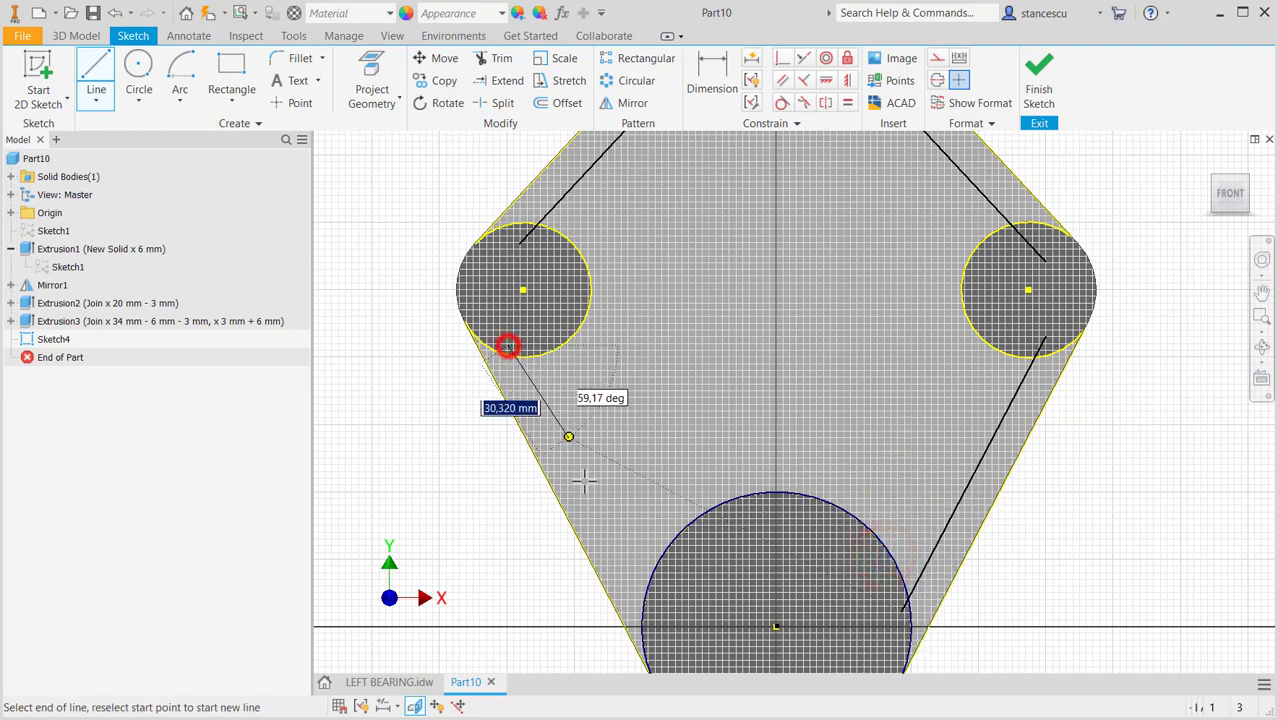
{"action": "left_click", "coordinate": [677, 645]}
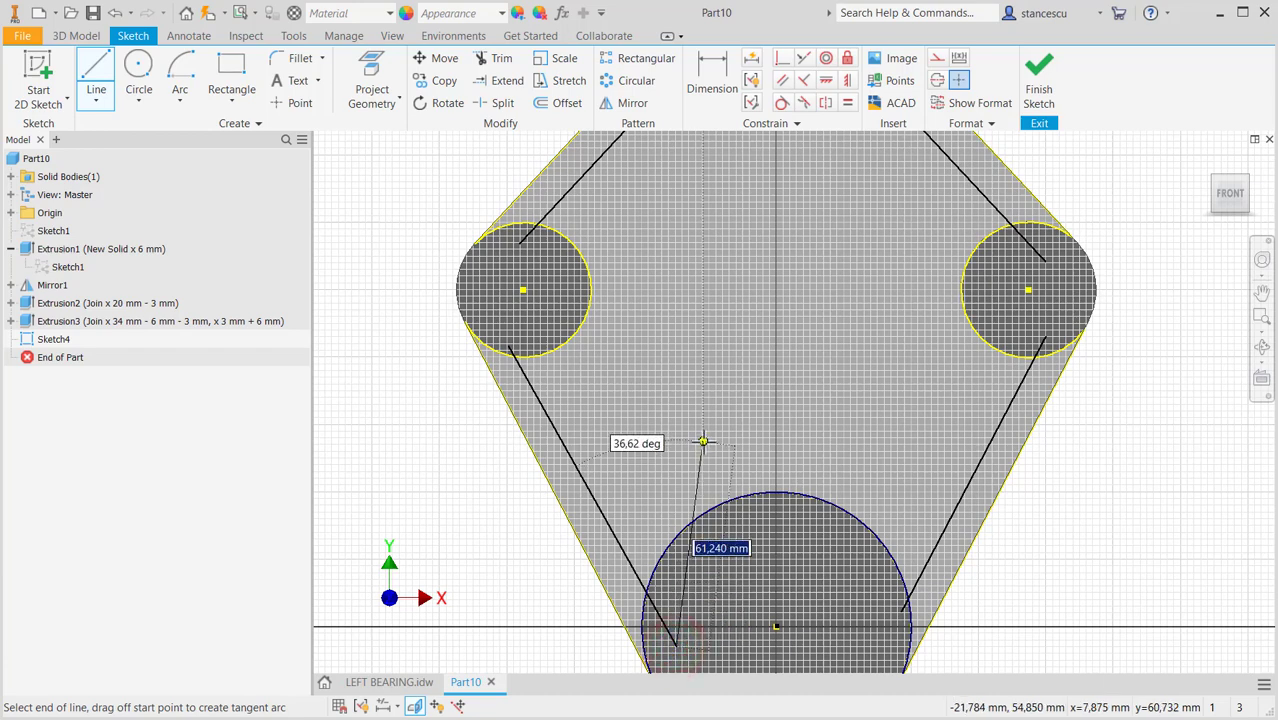
{"action": "key", "text": "Escape"}
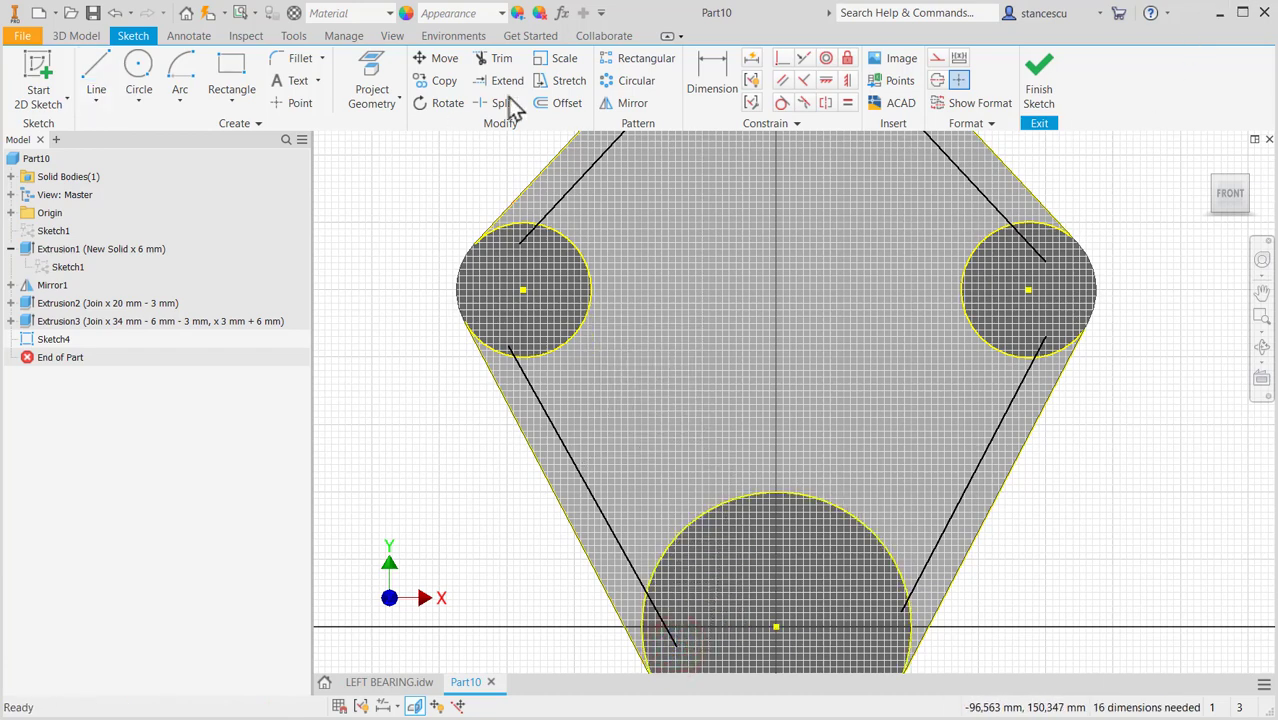
Dimension the upper left inner line 10 mm from the plate's upper left edge.
{"action": "left_click", "coordinate": [713, 72]}
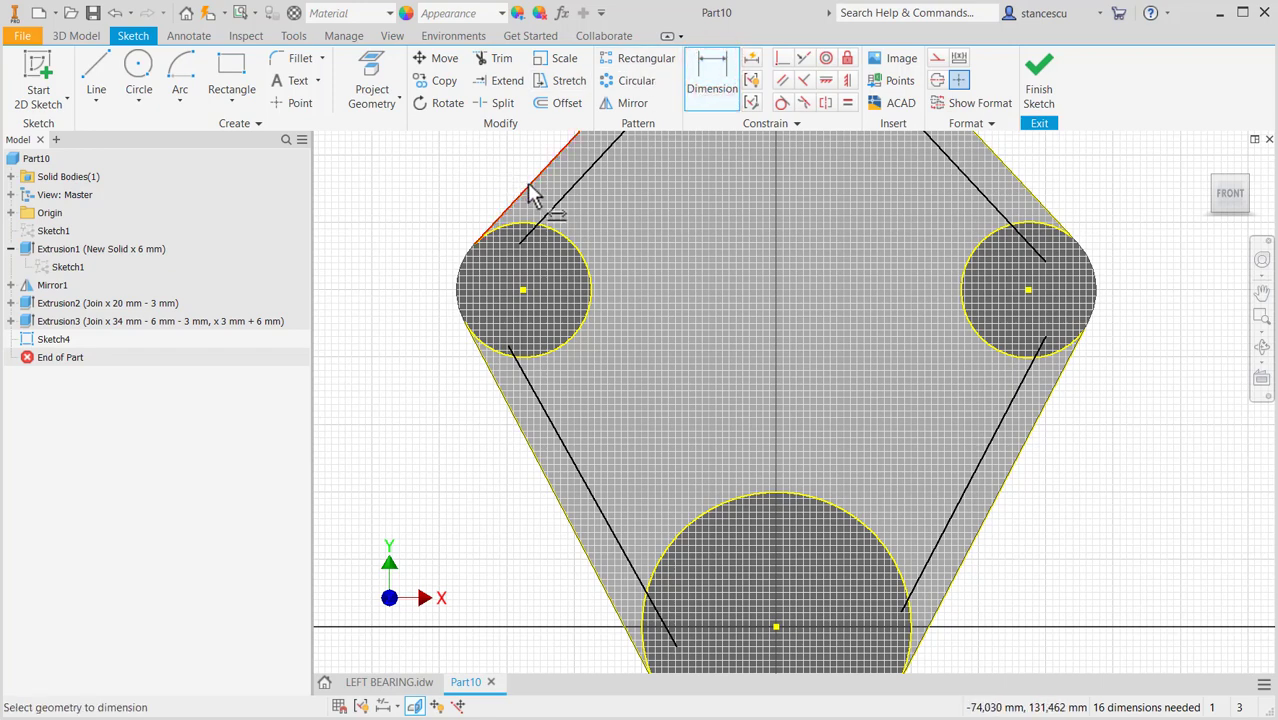
{"action": "left_click", "coordinate": [530, 188]}
{"action": "left_click", "coordinate": [568, 190]}
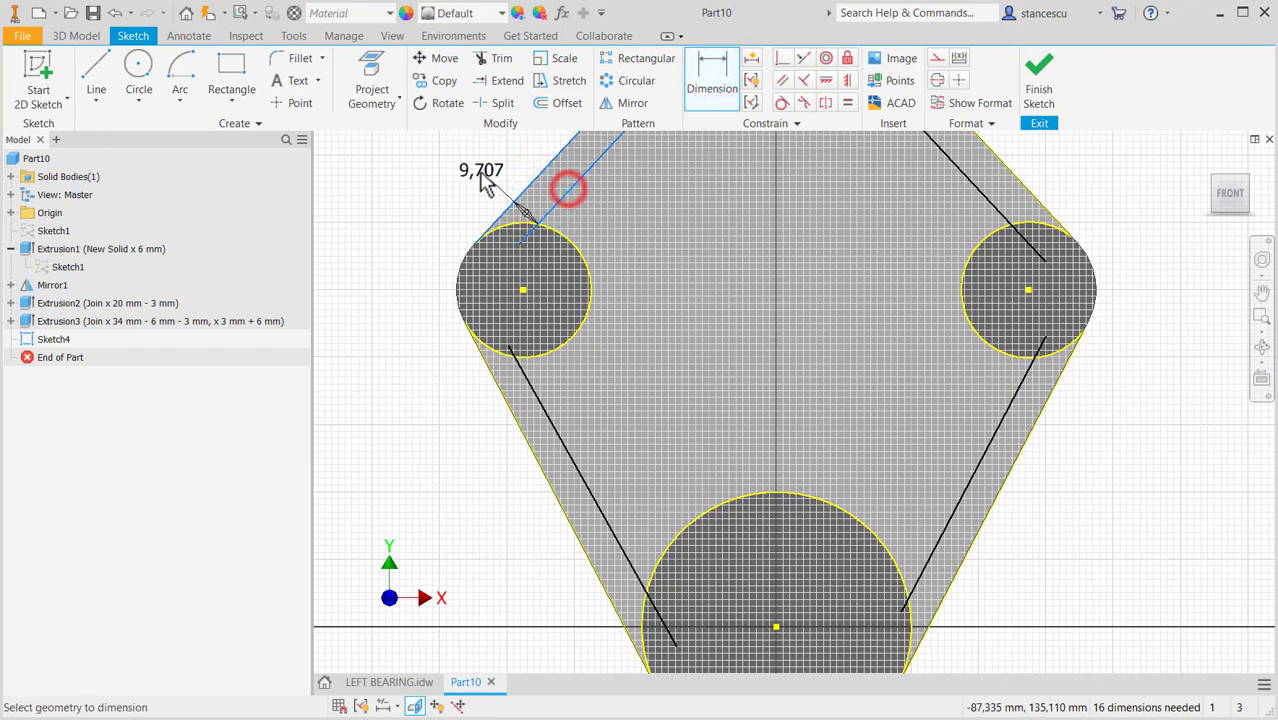
{"action": "left_click", "coordinate": [496, 175]}
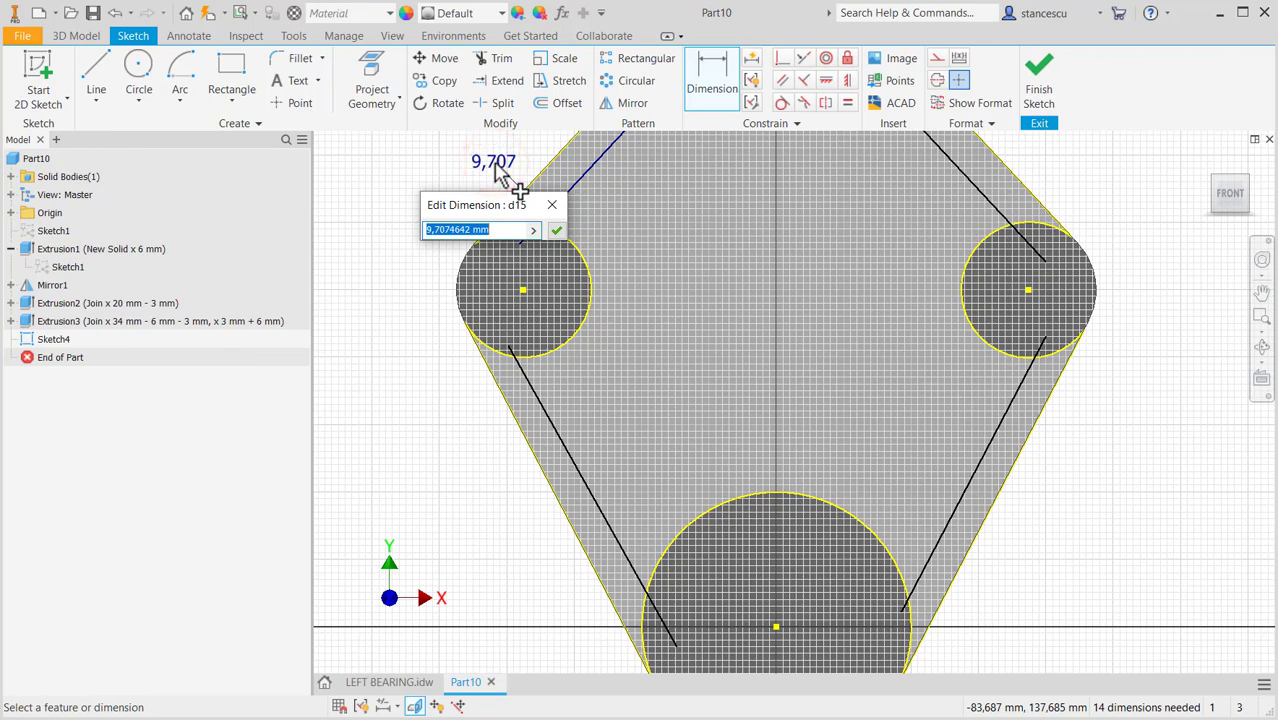
{"action": "key", "text": "Return"}
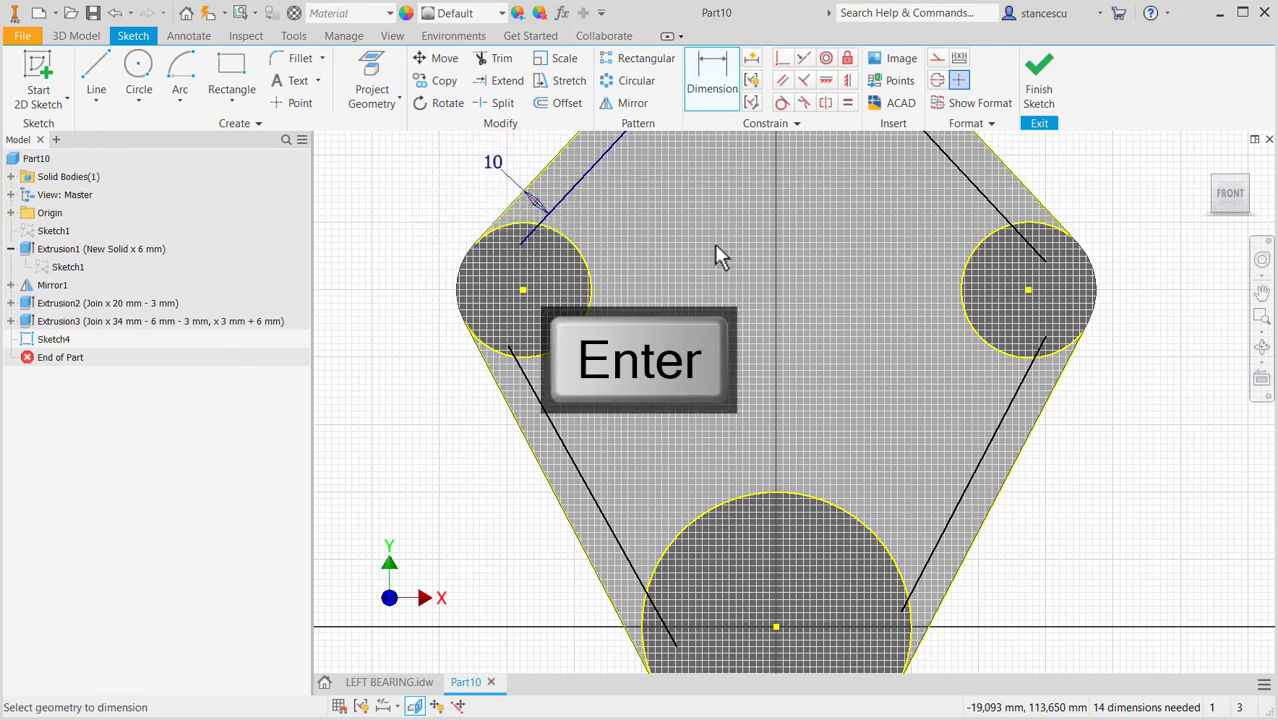
Dimension the upper right inner line from its plate edge, linking the value to the upper left 10 mm dimension.
{"action": "scroll", "coordinate": [807, 286], "scroll_direction": "up", "scroll_amount": 3}
{"action": "left_click", "coordinate": [857, 240]}
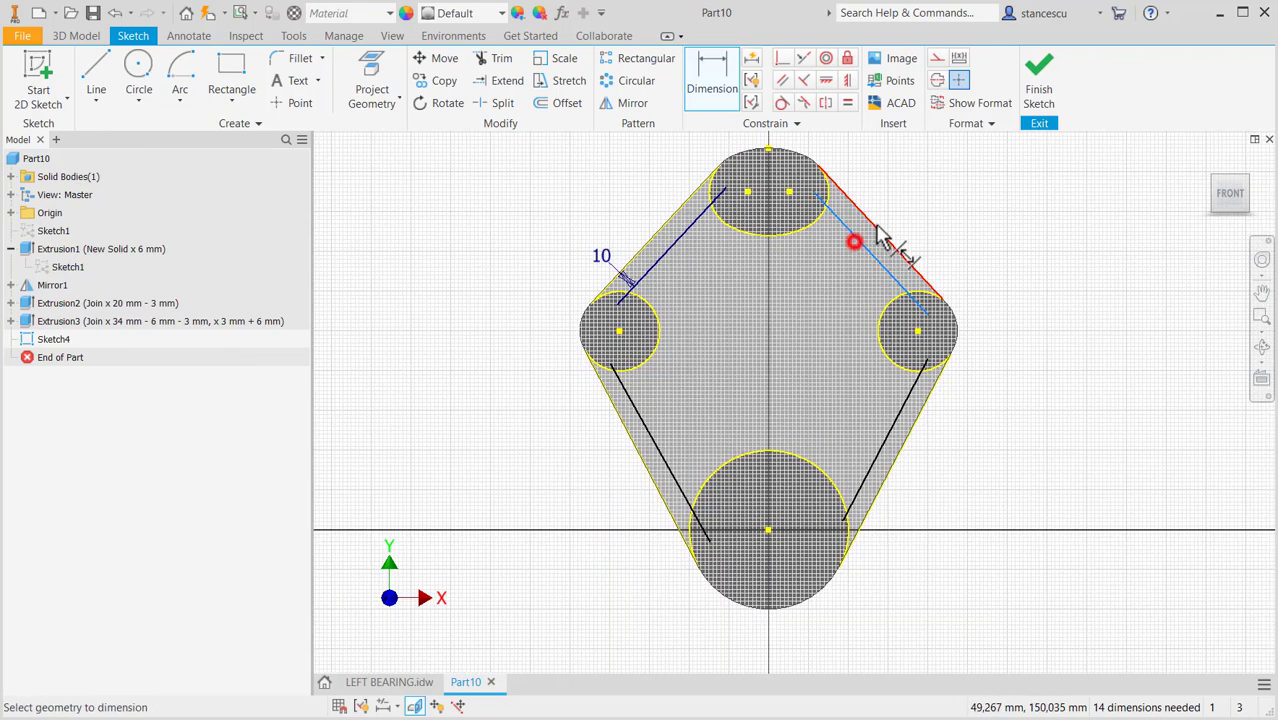
{"action": "left_click", "coordinate": [937, 203]}
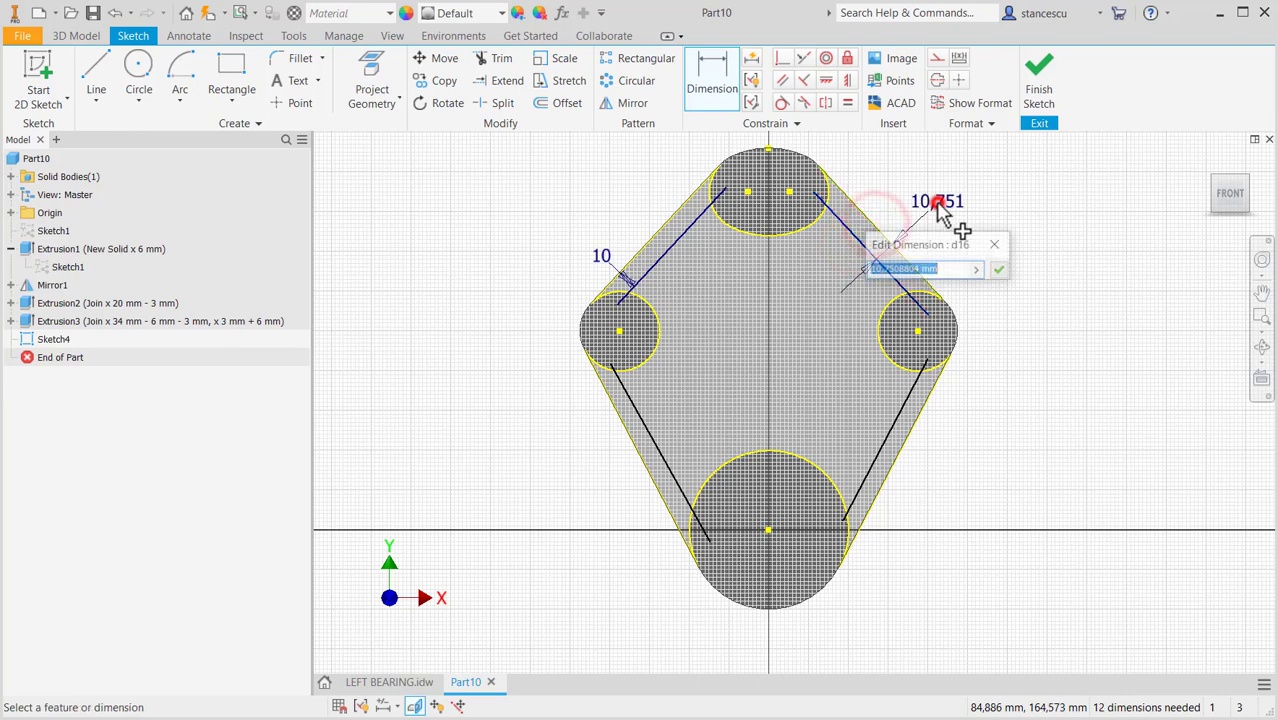
{"action": "left_click", "coordinate": [604, 256]}
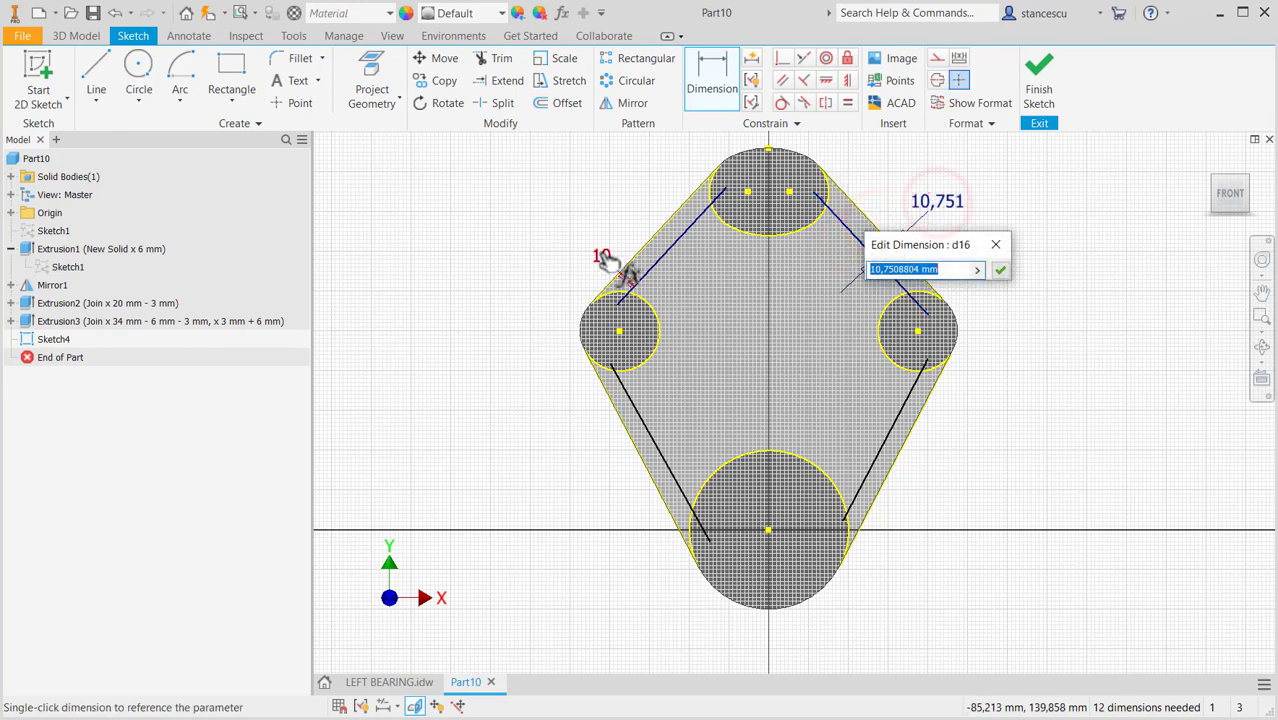
{"action": "left_click", "coordinate": [999, 270]}
Dimension the lower right inner line from its plate edge, linking the value to the upper left 10 mm dimension.
{"action": "left_click", "coordinate": [903, 410]}
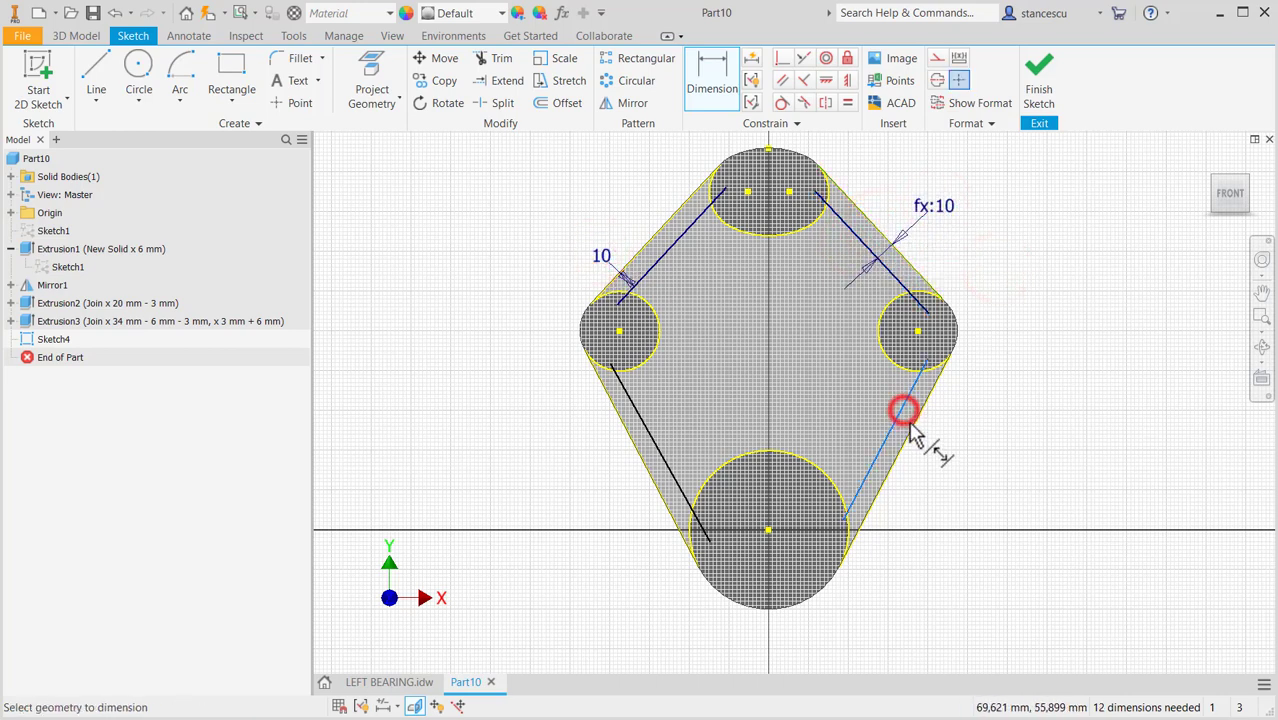
{"action": "left_click", "coordinate": [918, 438]}
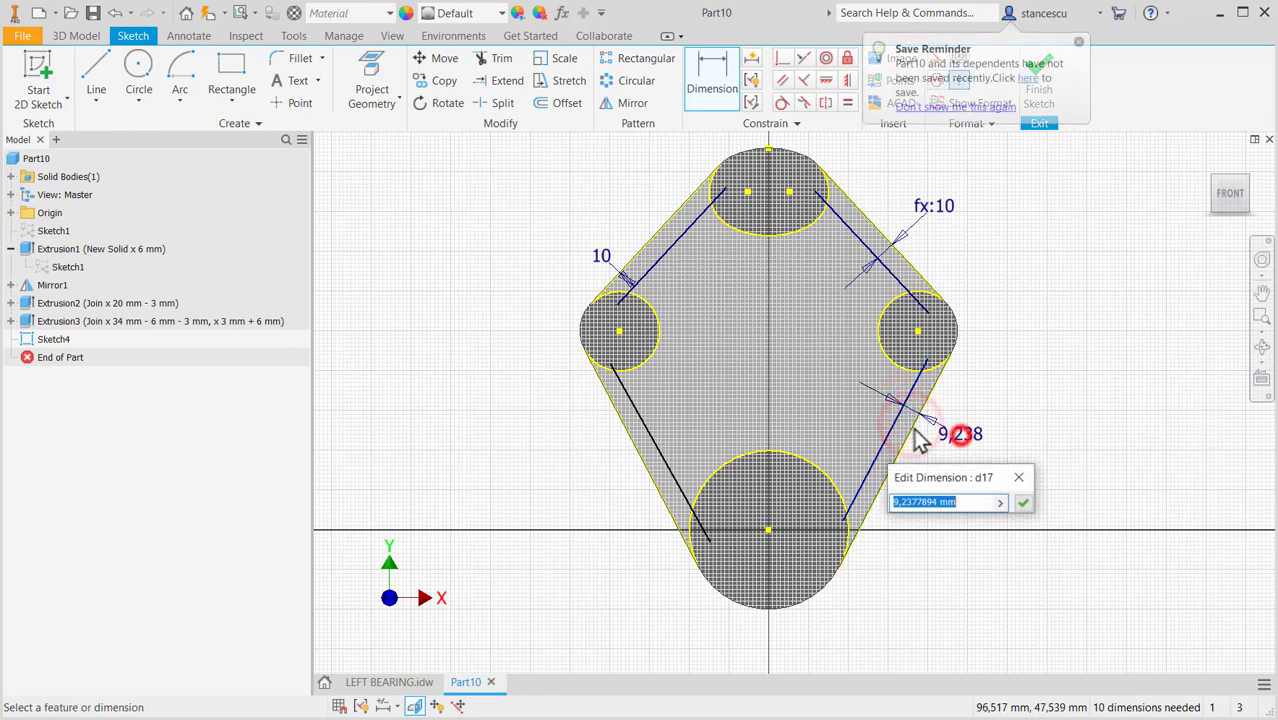
{"action": "left_click", "coordinate": [604, 256]}
{"action": "left_click", "coordinate": [1025, 504]}
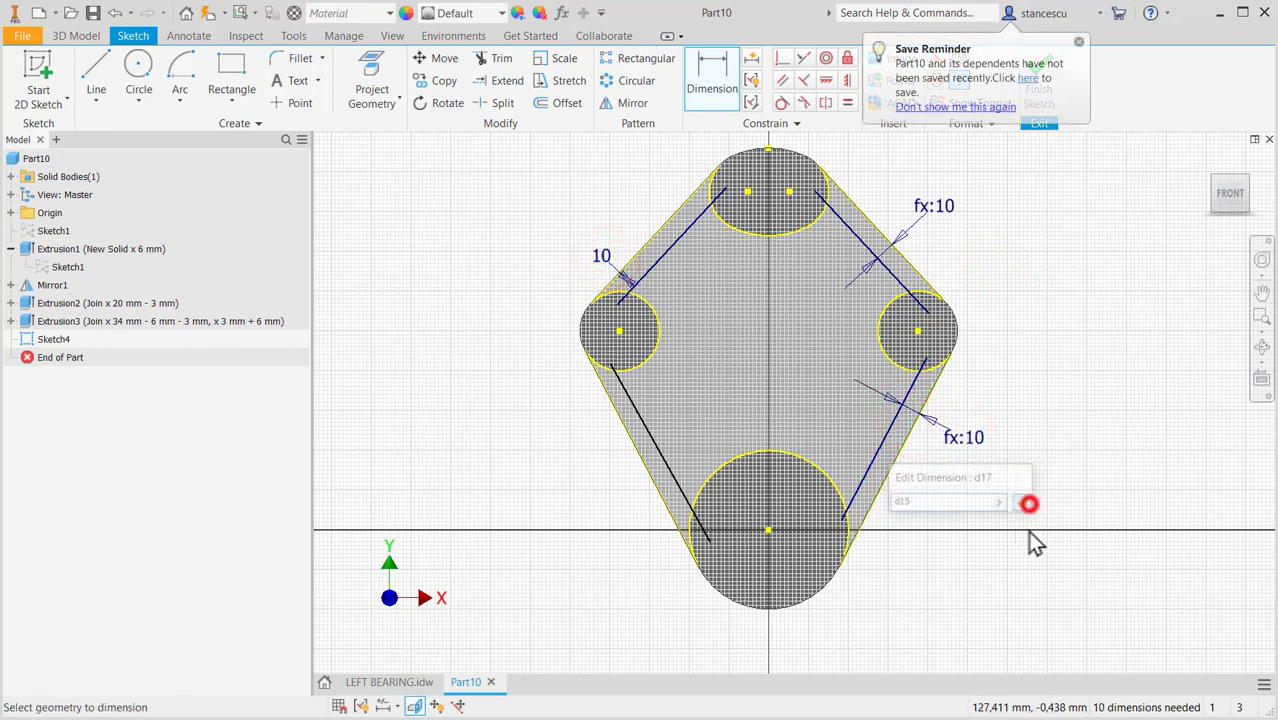
{"action": "left_click", "coordinate": [651, 435]}
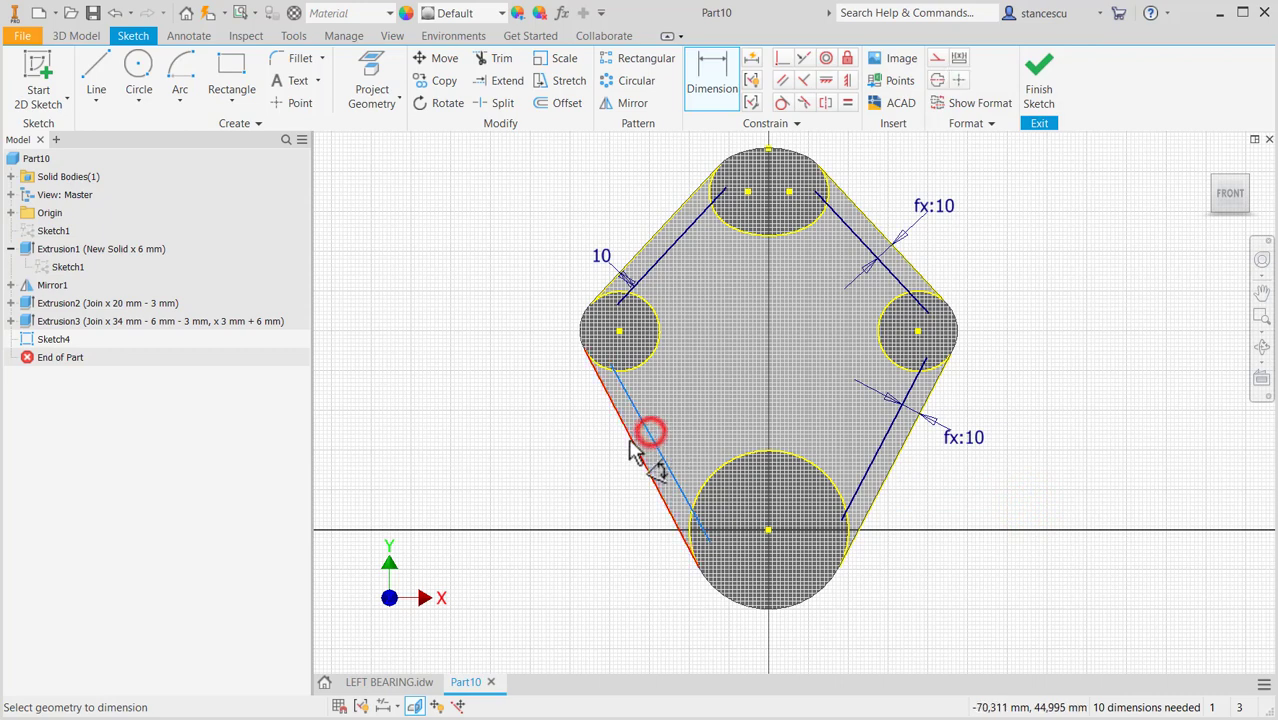
{"action": "left_click", "coordinate": [644, 460]}
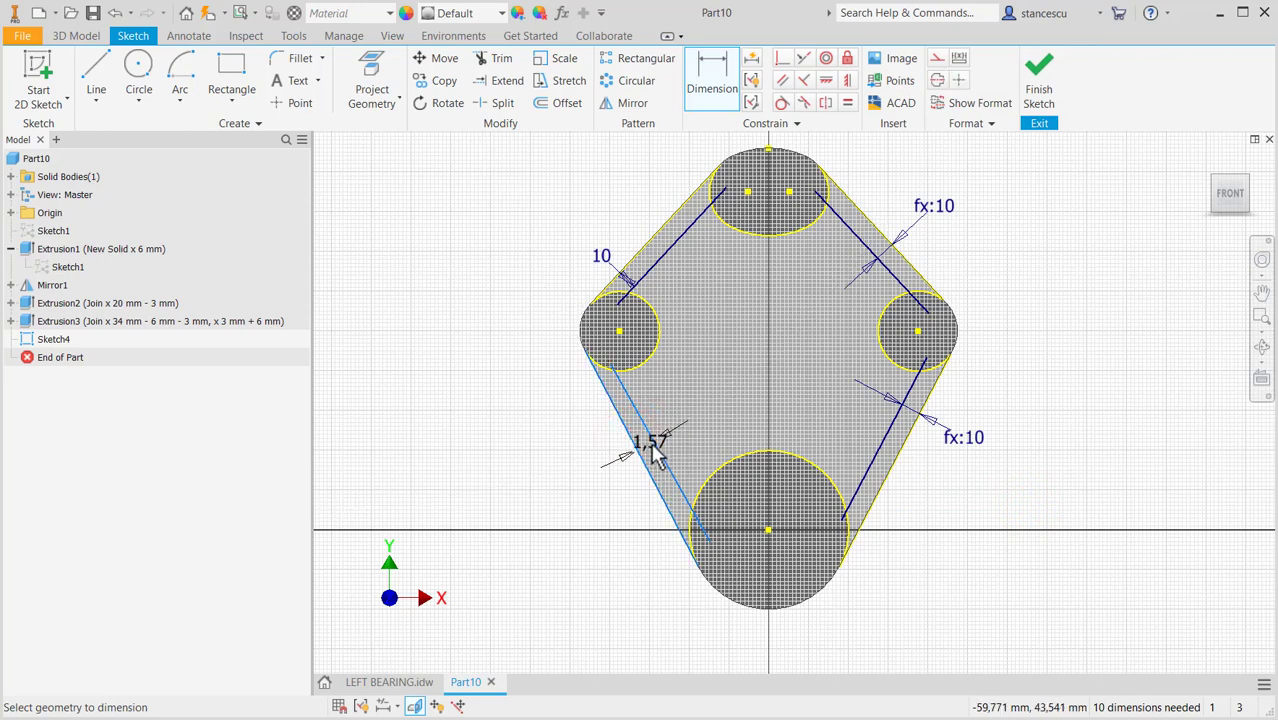
{"action": "key", "text": "Escape"}
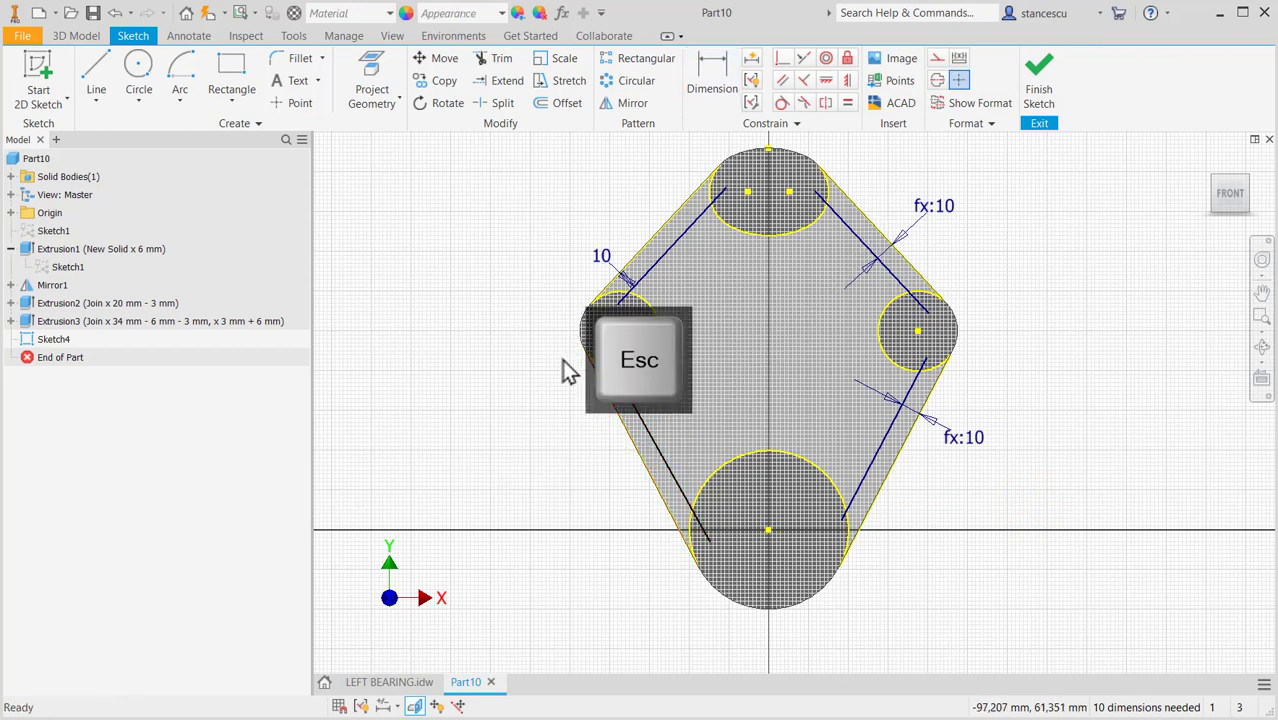
Constrain the lower left inner line parallel to the plate's lower left edge.
{"action": "left_click", "coordinate": [784, 80]}
{"action": "left_click", "coordinate": [649, 428]}
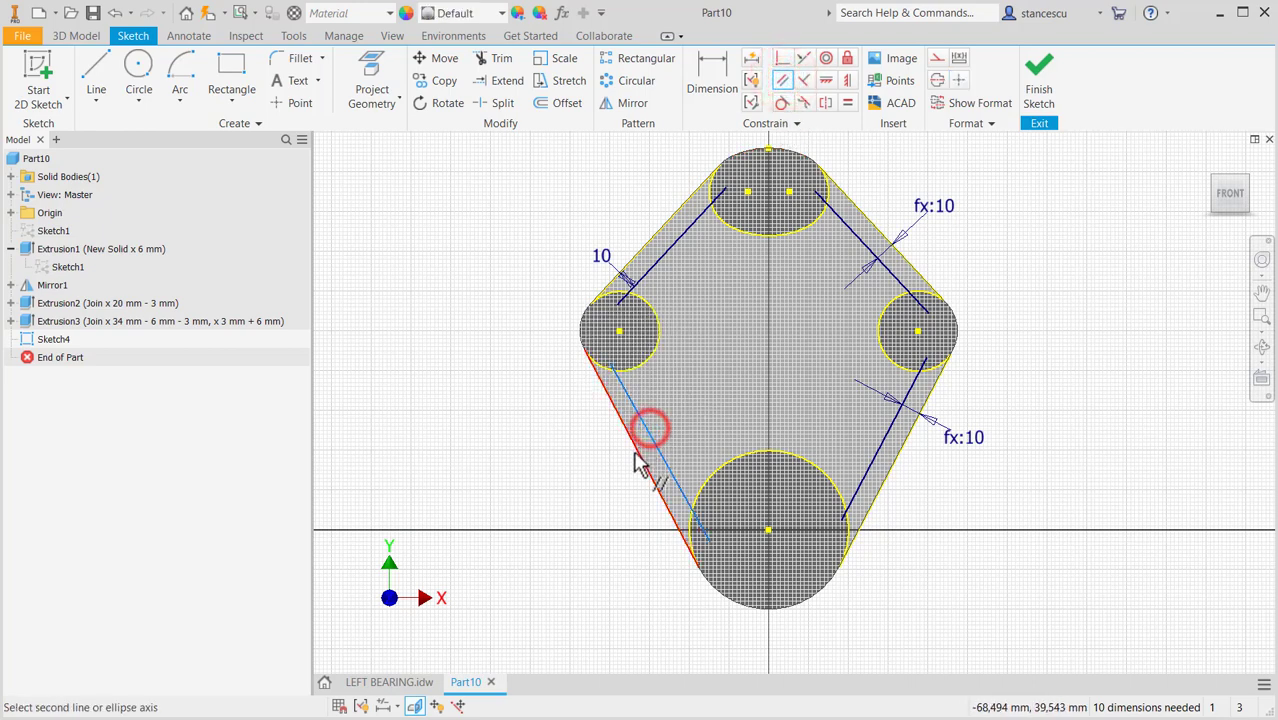
{"action": "left_click", "coordinate": [634, 458]}
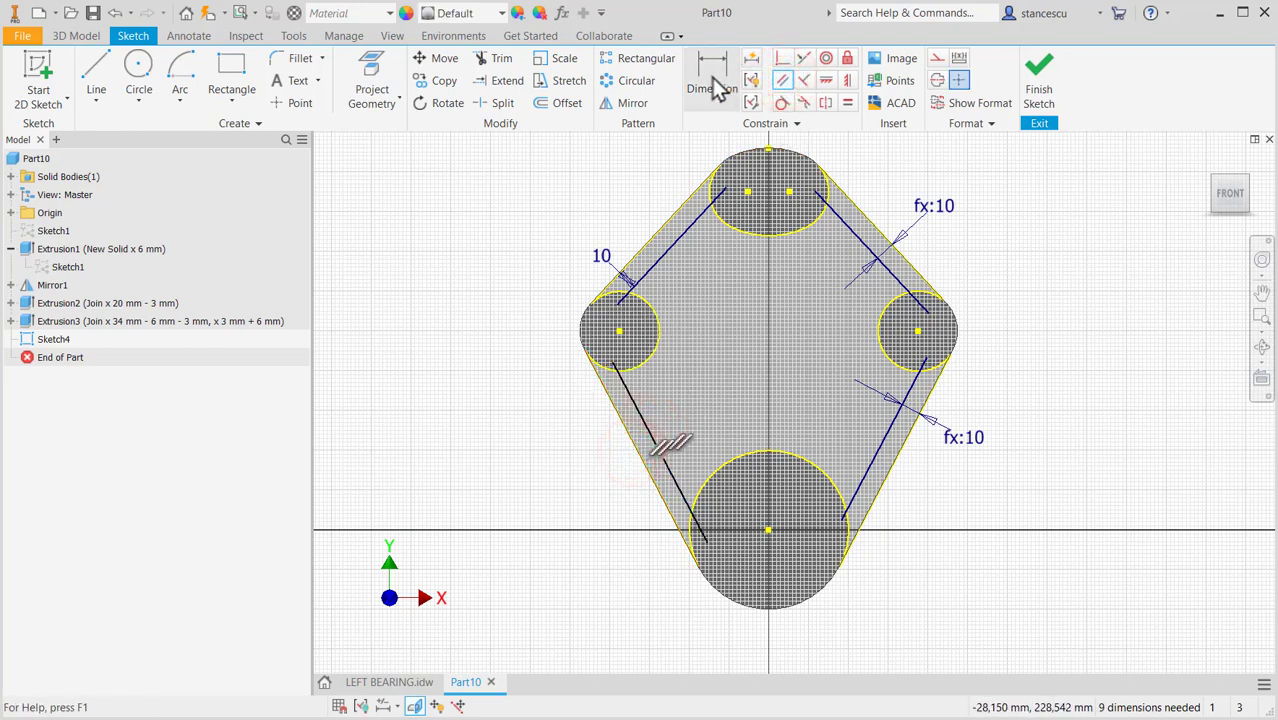
Dimension the lower left inner line from its plate edge, linking the value to the upper left 10 mm dimension.
{"action": "left_click", "coordinate": [713, 78]}
{"action": "left_click", "coordinate": [636, 408]}
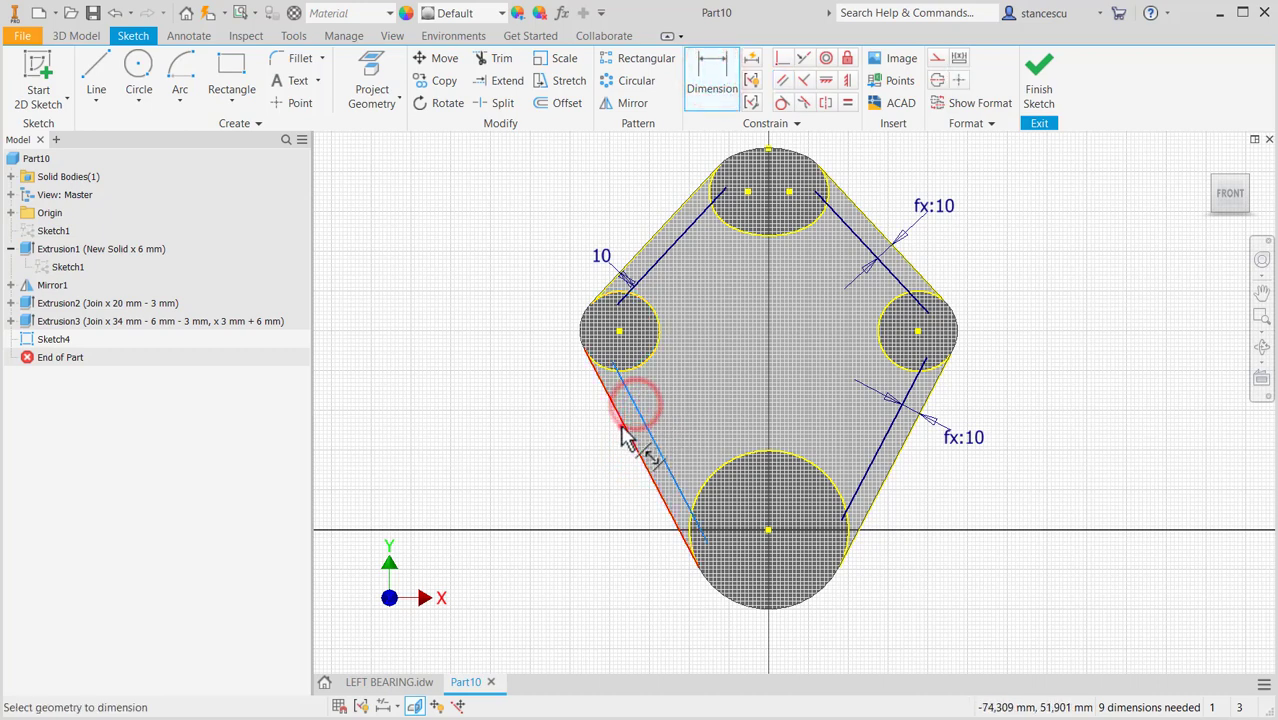
{"action": "left_click", "coordinate": [622, 437]}
{"action": "left_click", "coordinate": [571, 440]}
{"action": "left_click", "coordinate": [603, 258]}
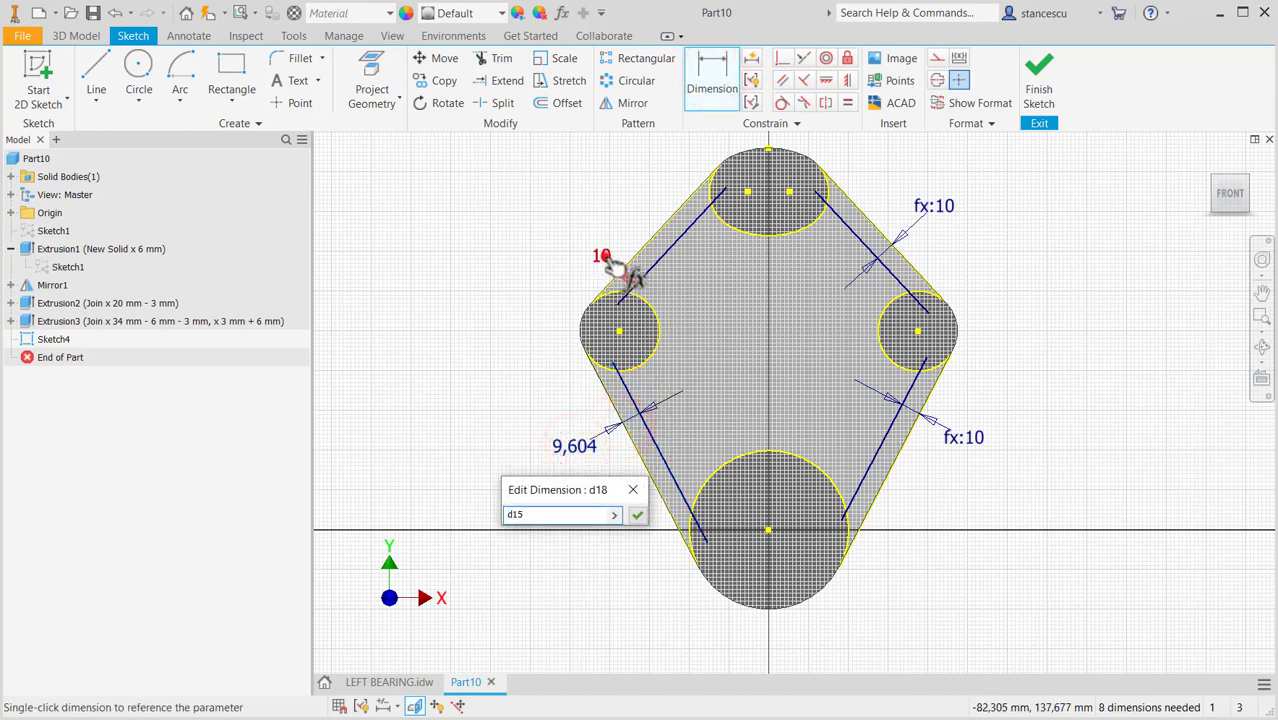
{"action": "left_click", "coordinate": [638, 516]}
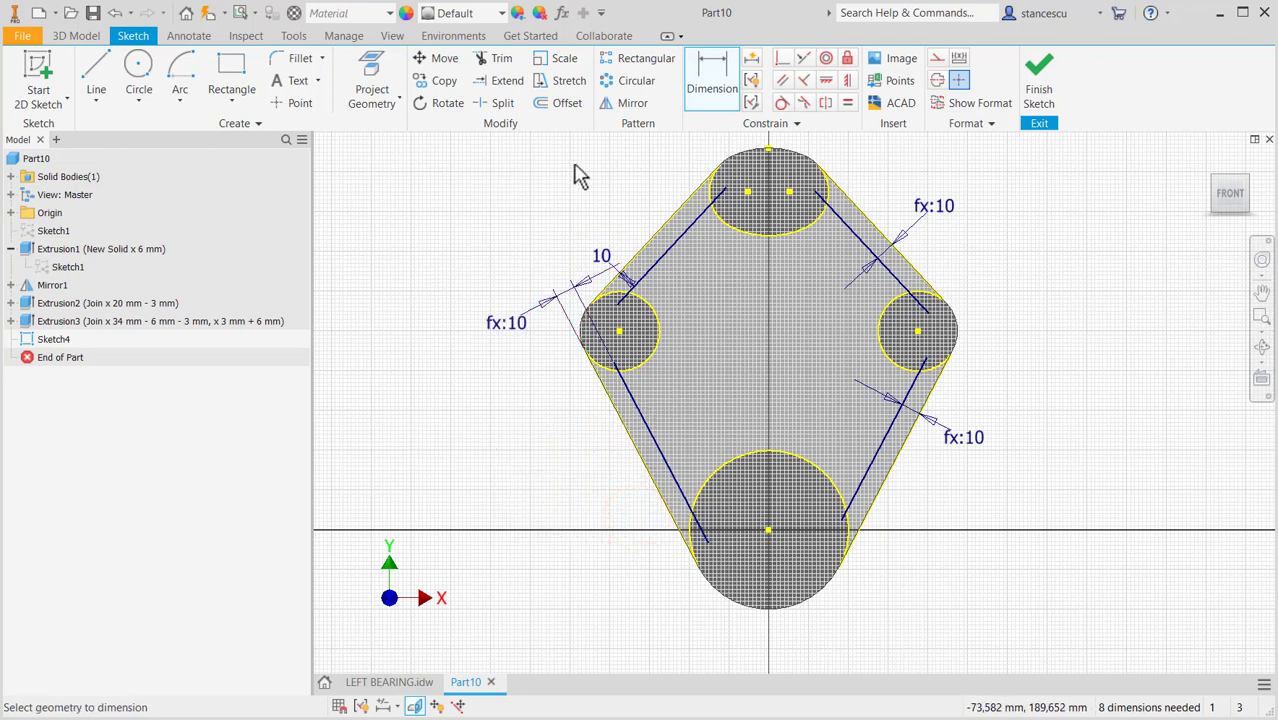
Trim the inner line ends that protrude into the top boss, the left and right bosses and the lower hub.
{"action": "left_click", "coordinate": [491, 62]}
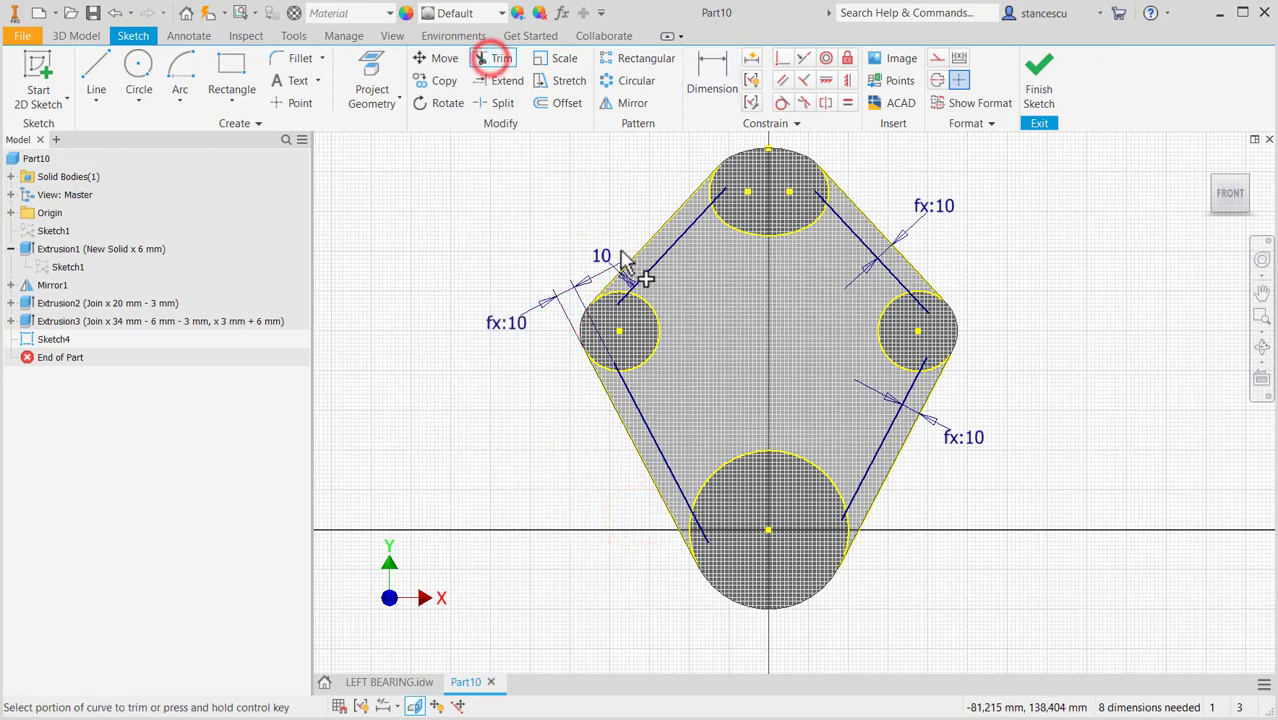
{"action": "left_click", "coordinate": [720, 192]}
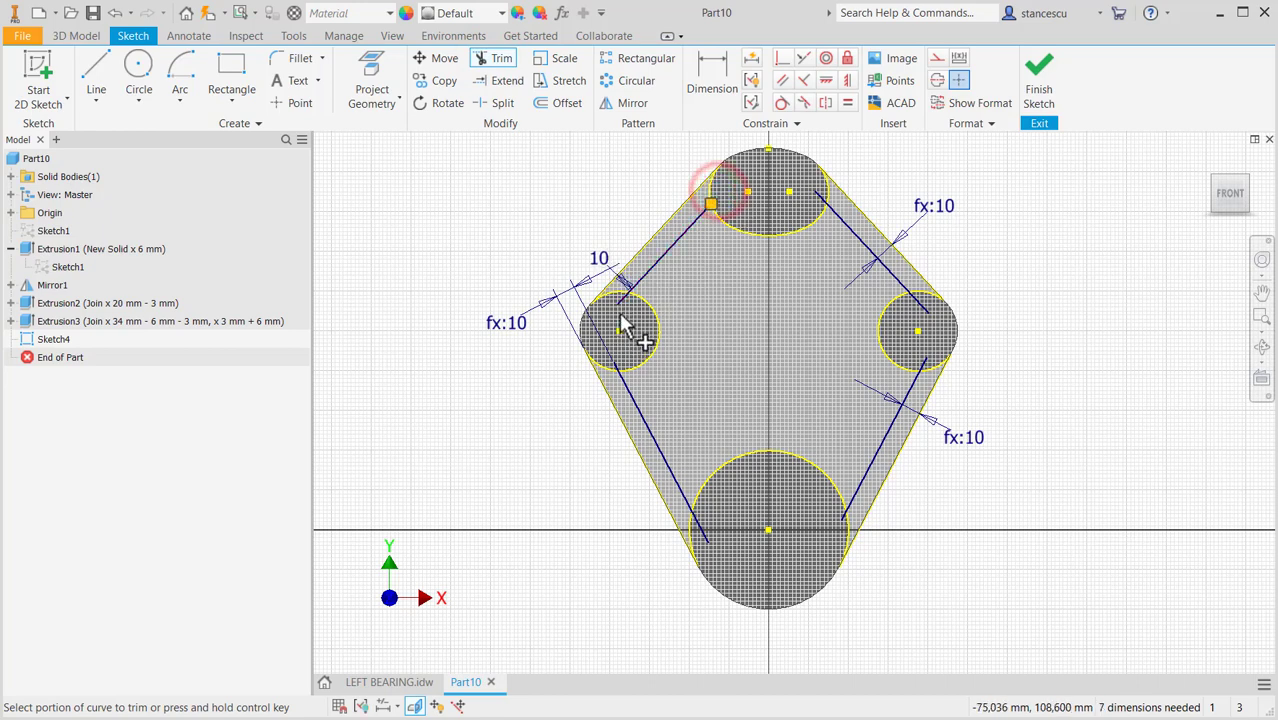
{"action": "left_click", "coordinate": [621, 304]}
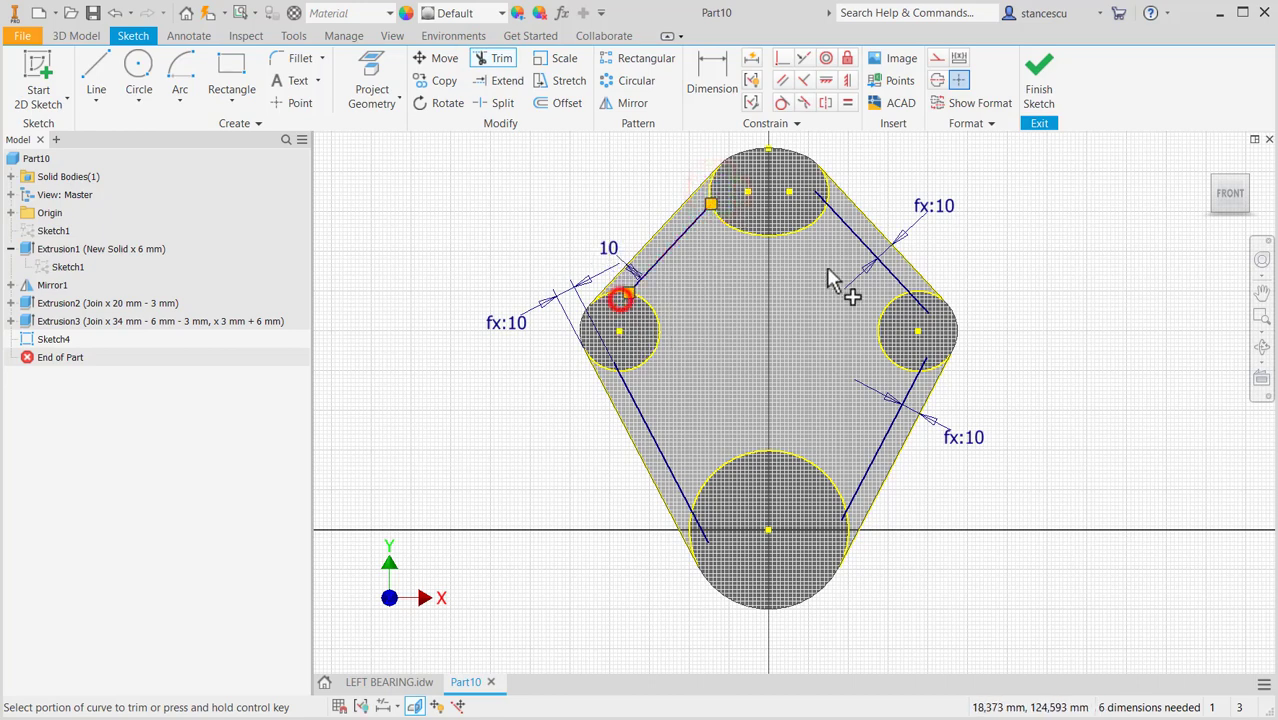
{"action": "left_click", "coordinate": [818, 200]}
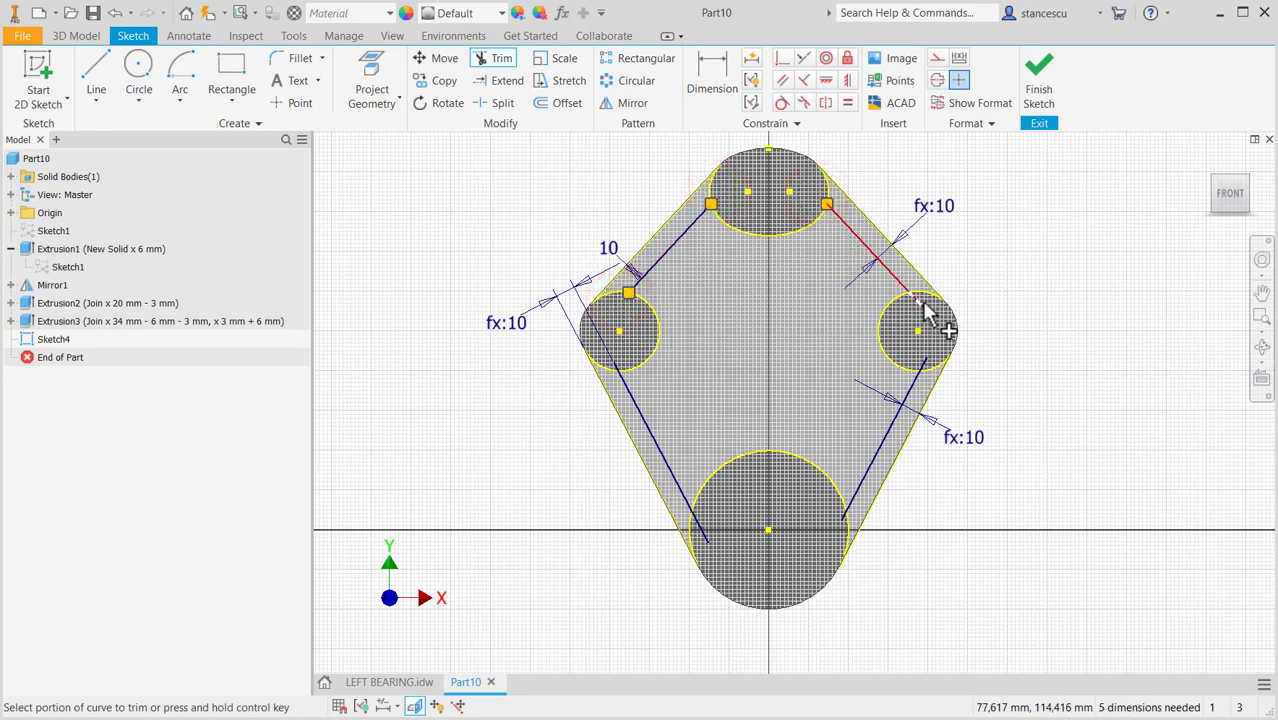
{"action": "left_click", "coordinate": [924, 306]}
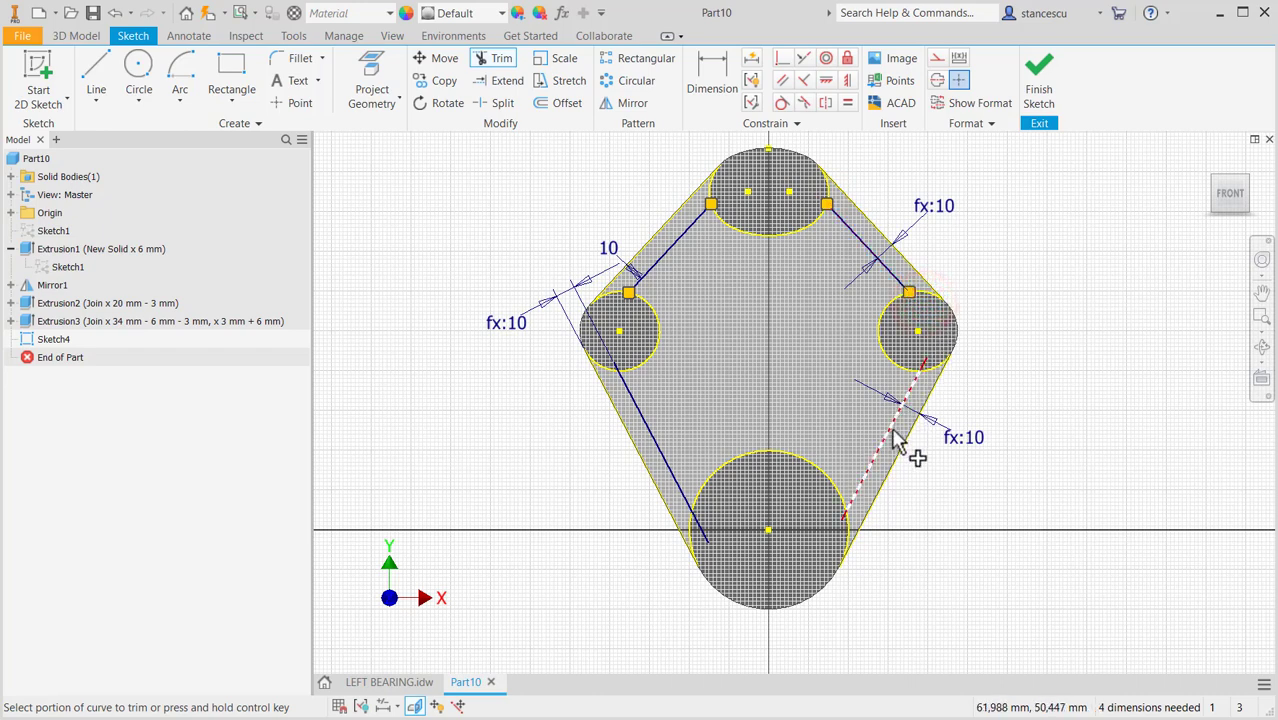
{"action": "left_click", "coordinate": [925, 367]}
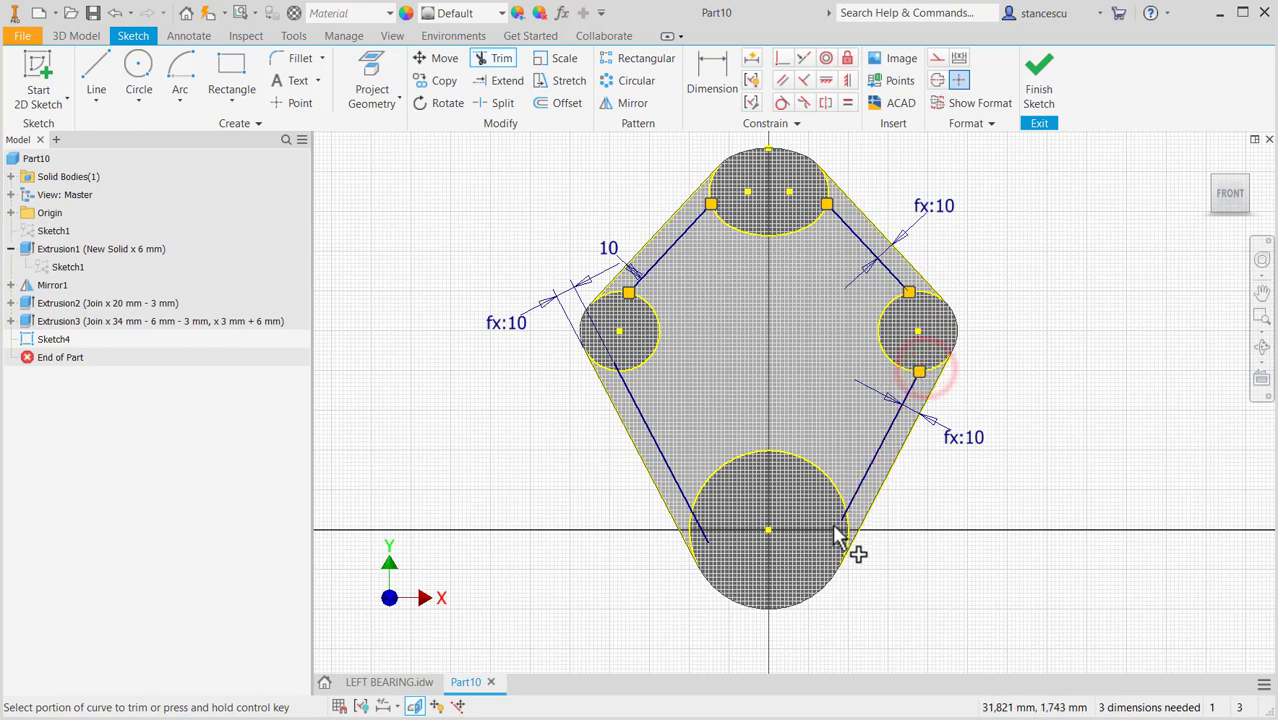
{"action": "left_click", "coordinate": [841, 518]}
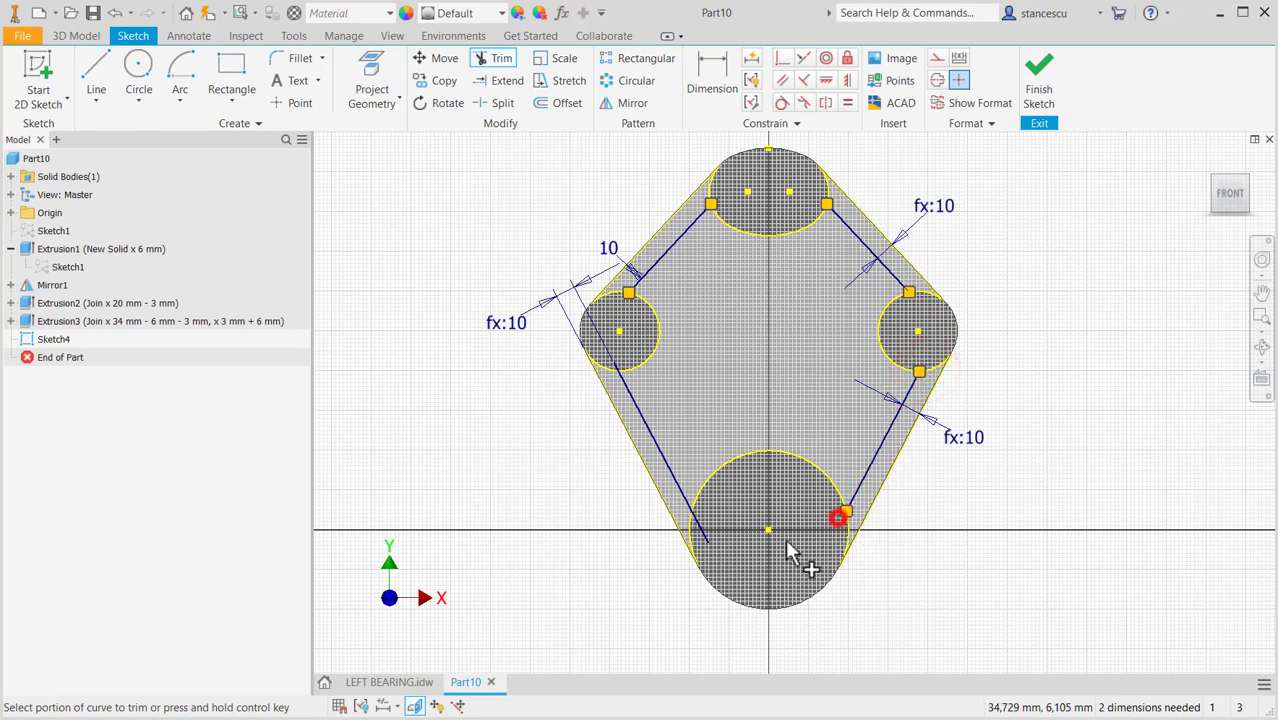
{"action": "left_click", "coordinate": [705, 541]}
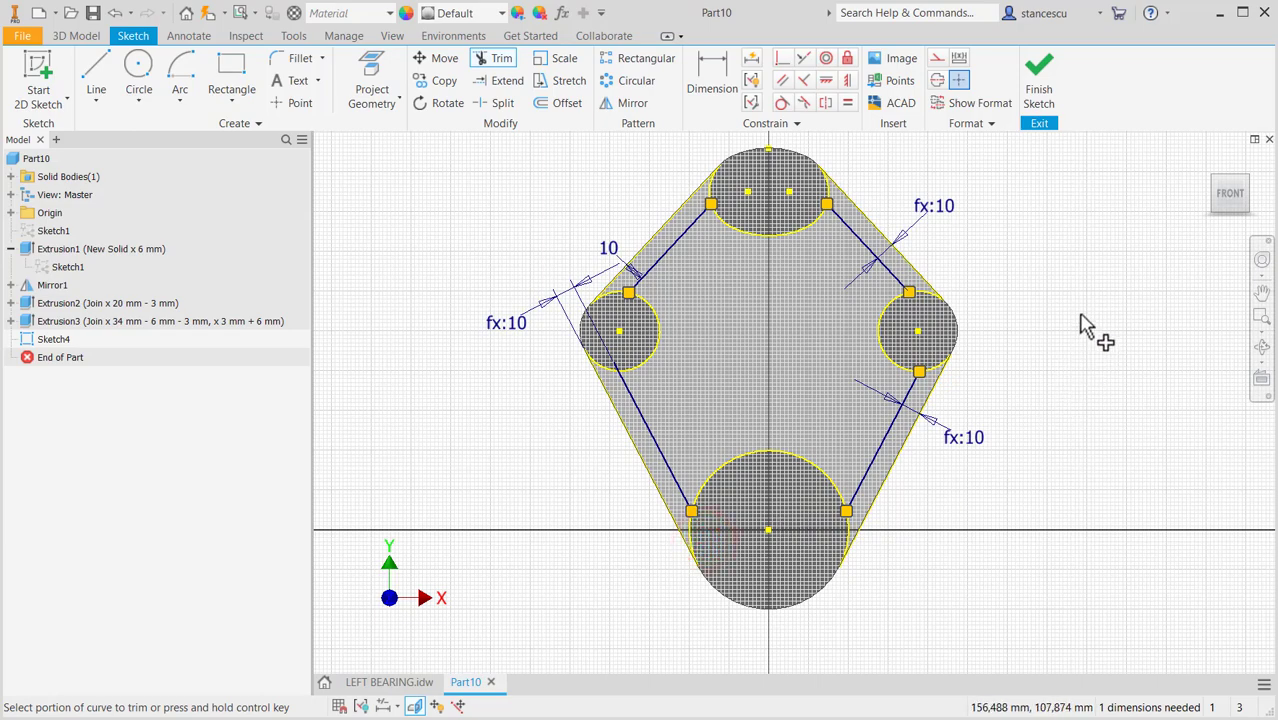
Finish the sketch, start an Extrude, and select the four strips between the inner lines and the plate's edges as profiles.
{"action": "left_click", "coordinate": [1039, 72]}
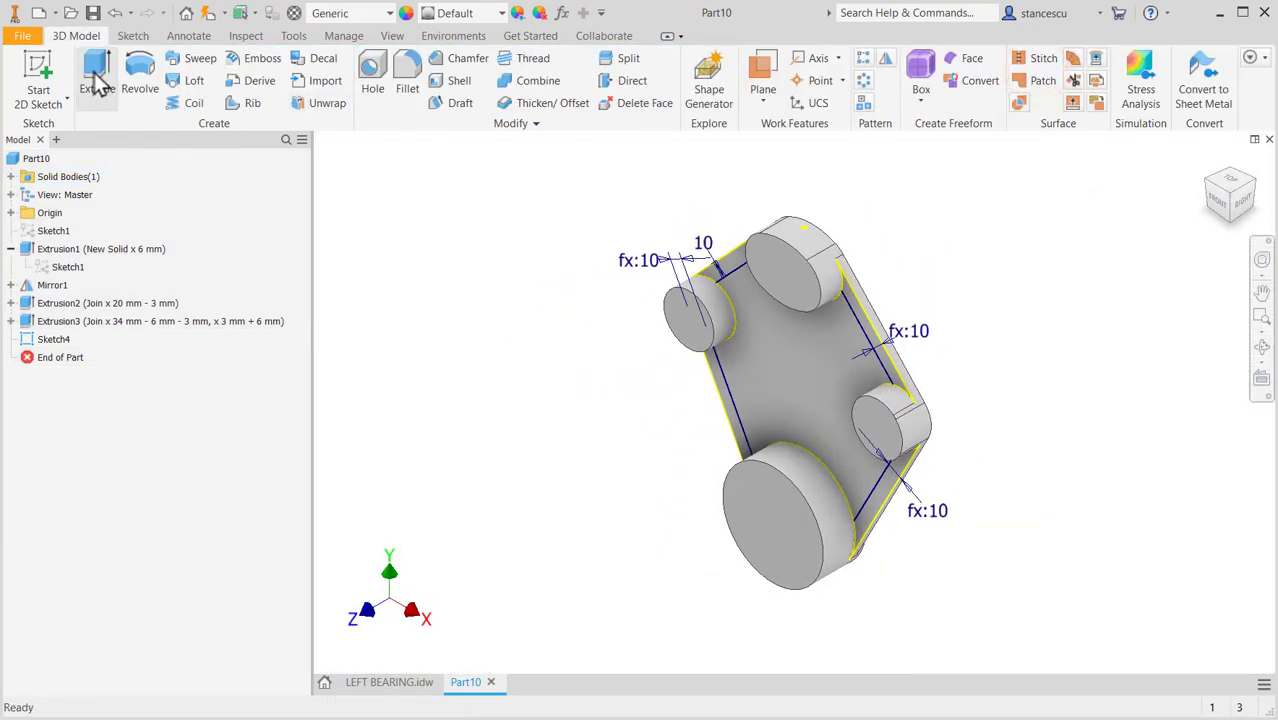
{"action": "left_click", "coordinate": [97, 72]}
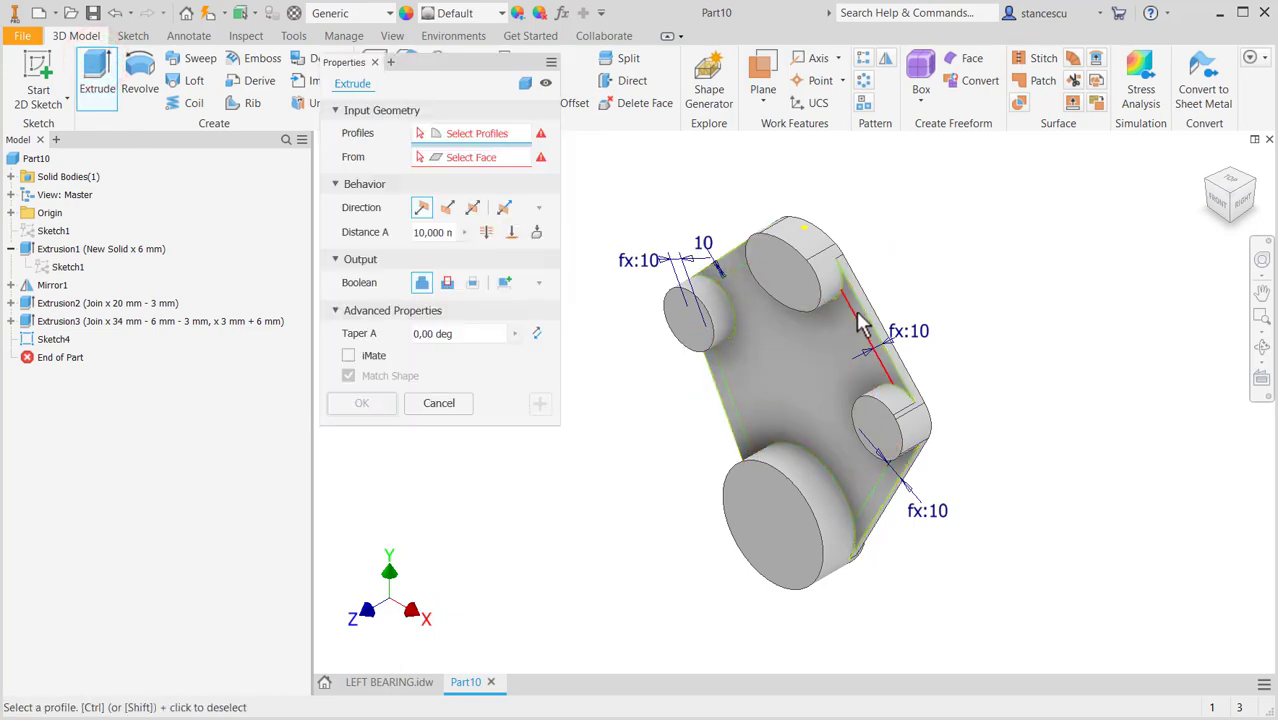
{"action": "scroll", "coordinate": [866, 318], "scroll_direction": "up", "scroll_amount": 3}
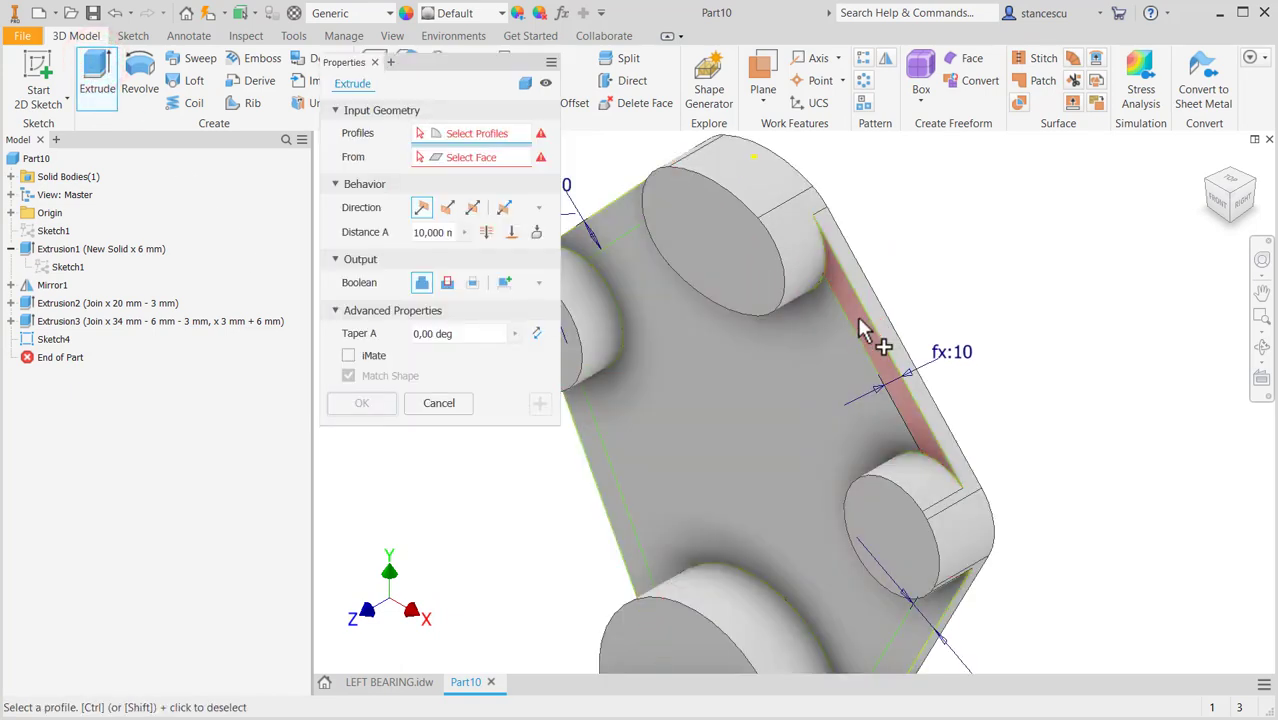
{"action": "left_click", "coordinate": [864, 330]}
{"action": "left_click", "coordinate": [600, 210]}
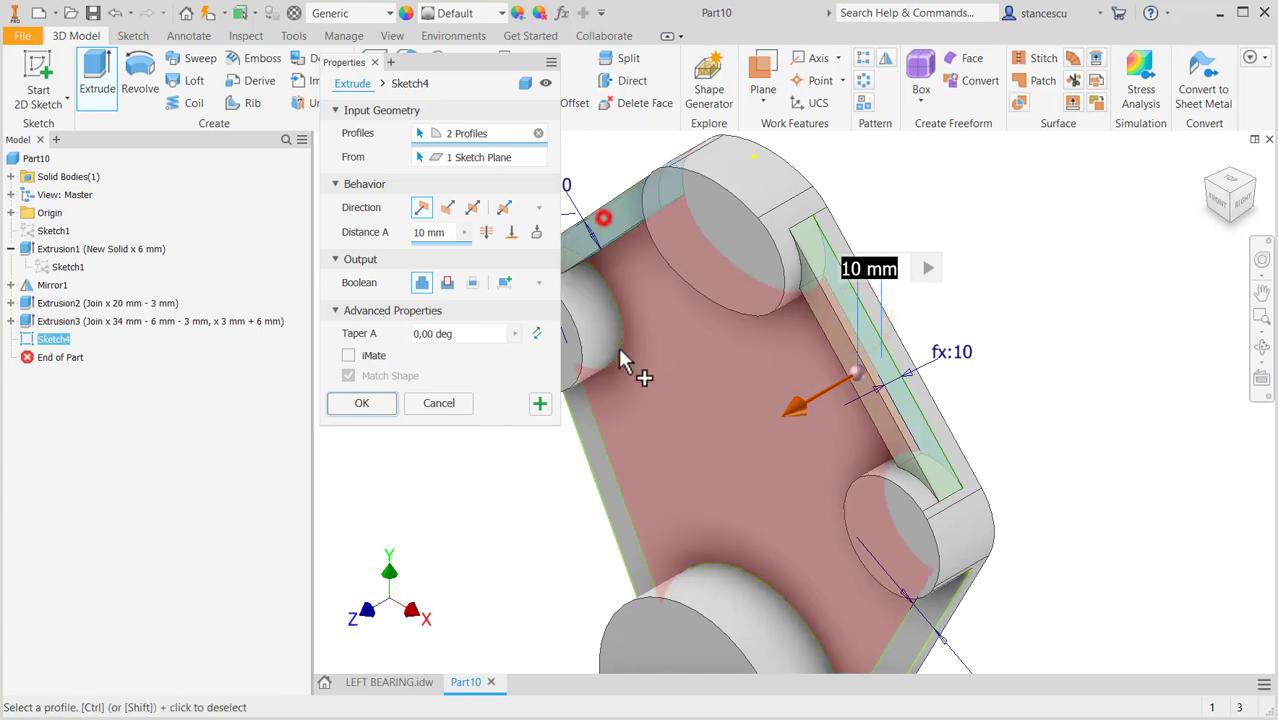
{"action": "left_click", "coordinate": [592, 460]}
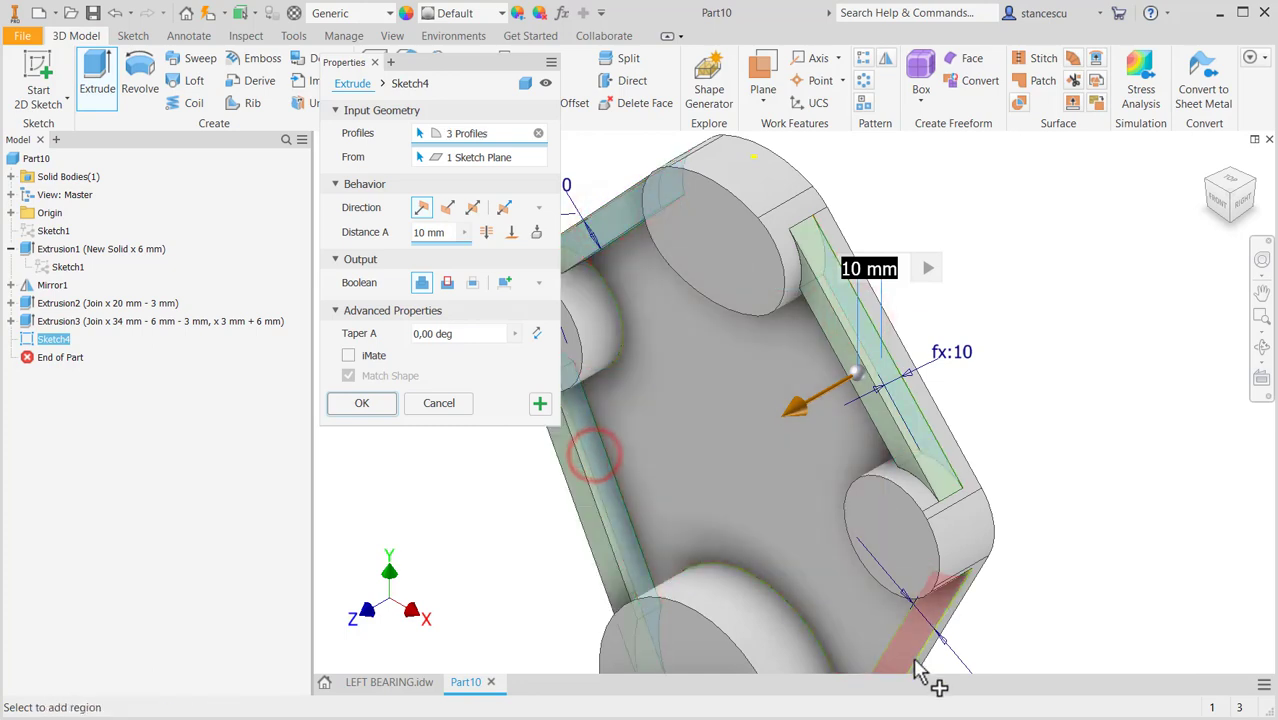
{"action": "left_click", "coordinate": [907, 650]}
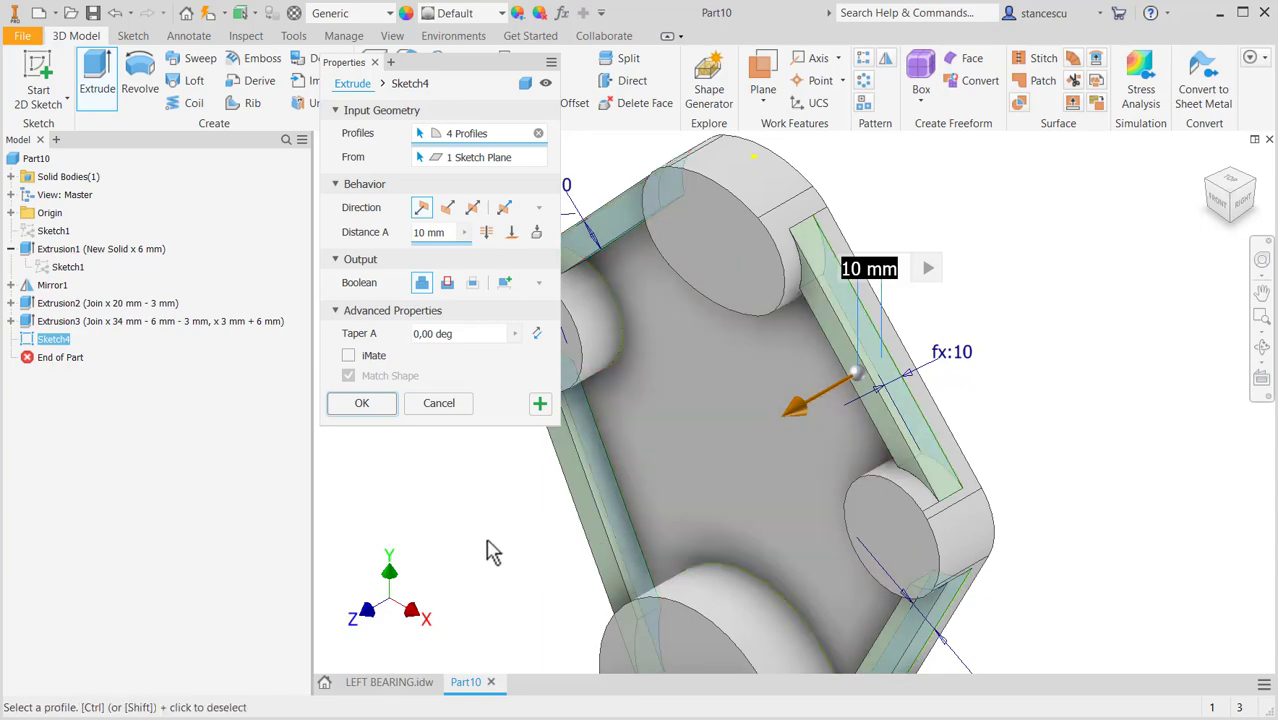
Check section A-A of the LEFT BEARING drawing for the rim's height, and return to Part10.
{"action": "left_click", "coordinate": [409, 690]}
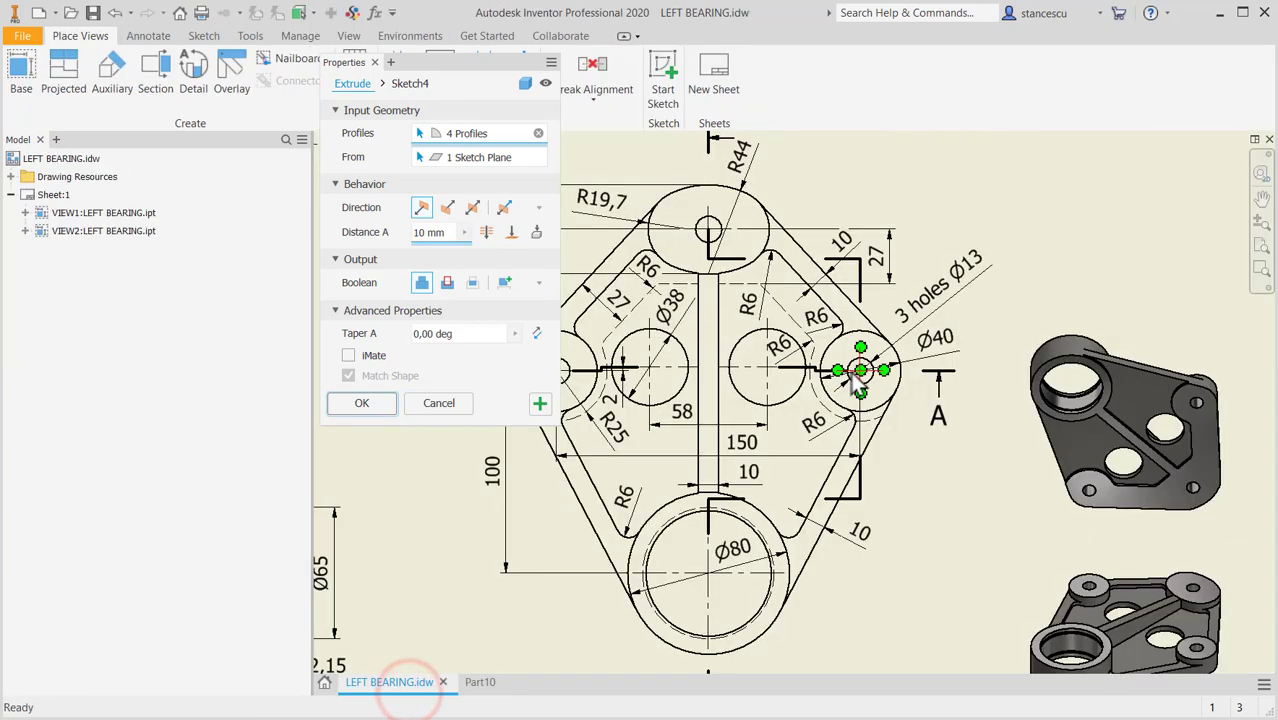
{"action": "middle_click_drag", "start_coordinate": [863, 232], "coordinate": [923, 511]}
{"action": "middle_click_drag", "start_coordinate": [950, 434], "coordinate": [1099, 461]}
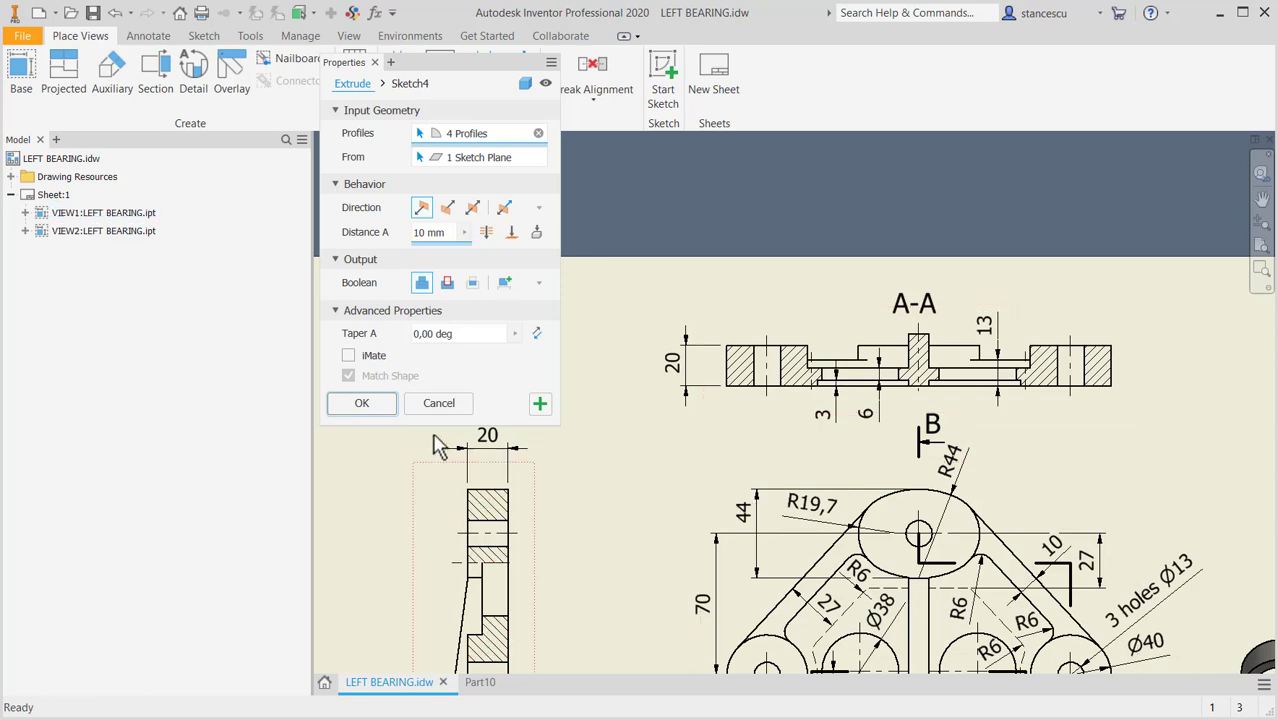
{"action": "left_click", "coordinate": [480, 682]}
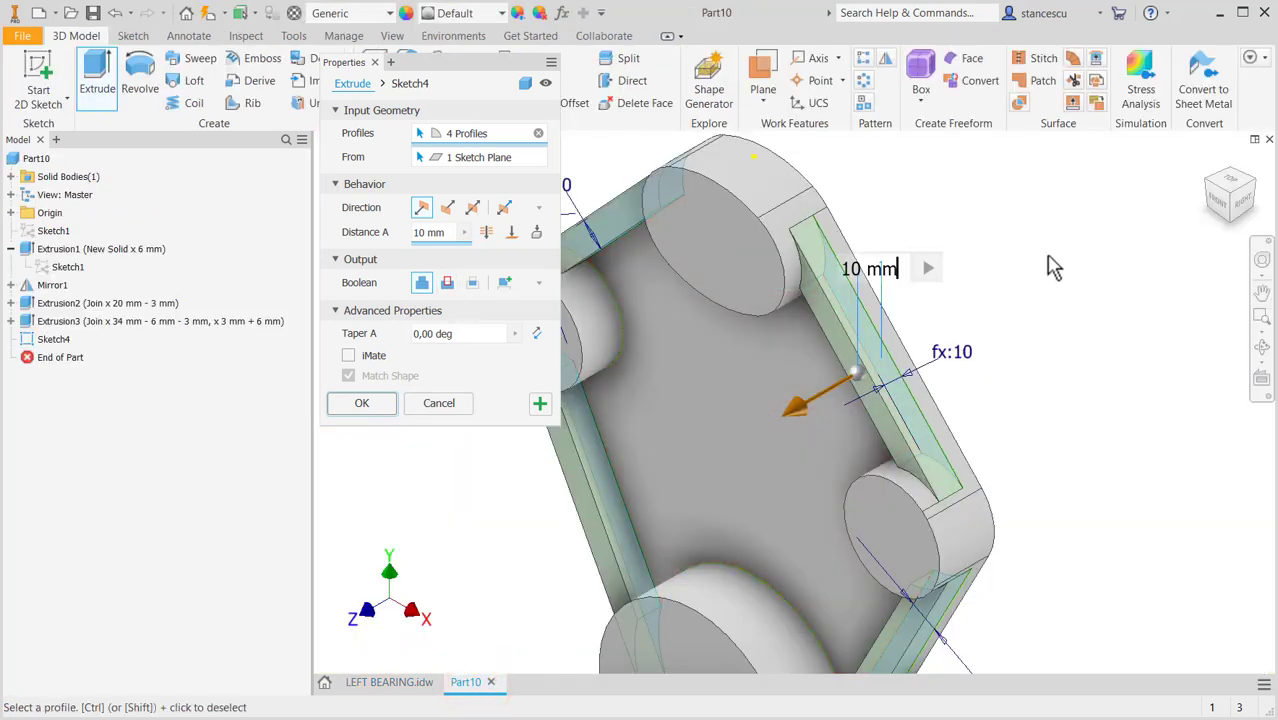
Extrude the four selected rim wall profiles by 13-3 mm, joined to the body.
{"action": "left_click", "coordinate": [900, 269]}
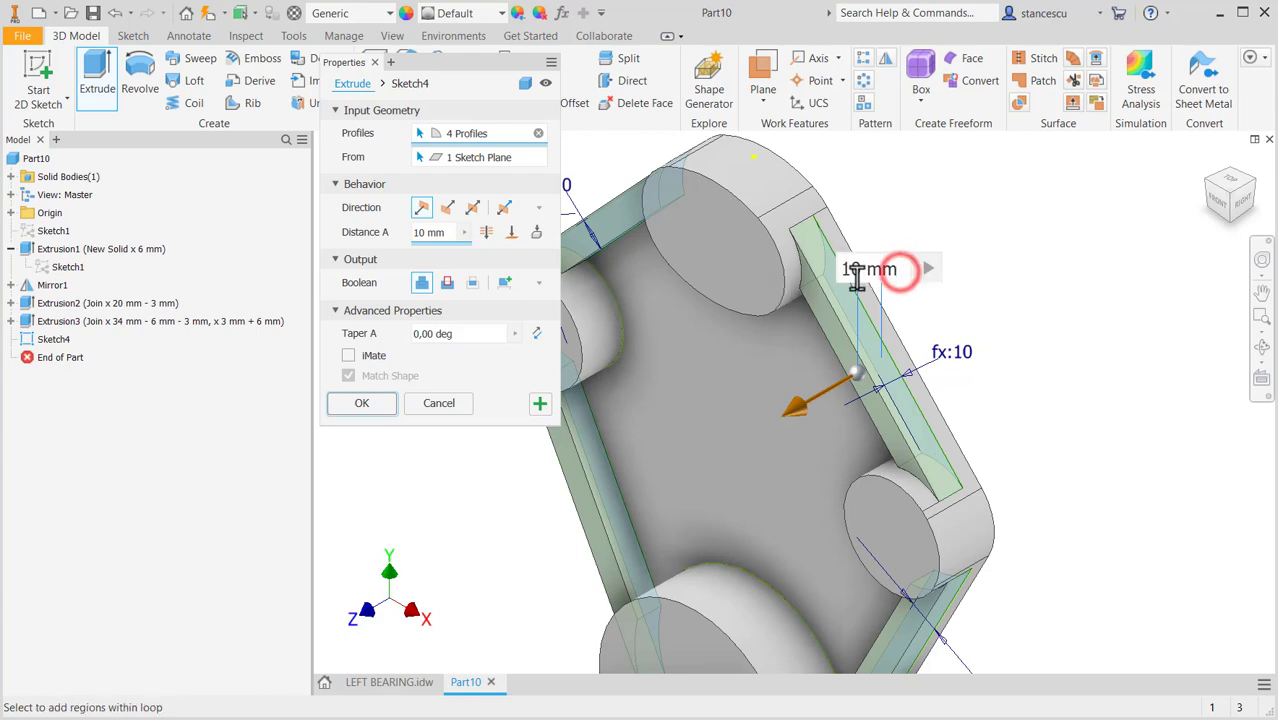
{"action": "double_click", "coordinate": [857, 272]}
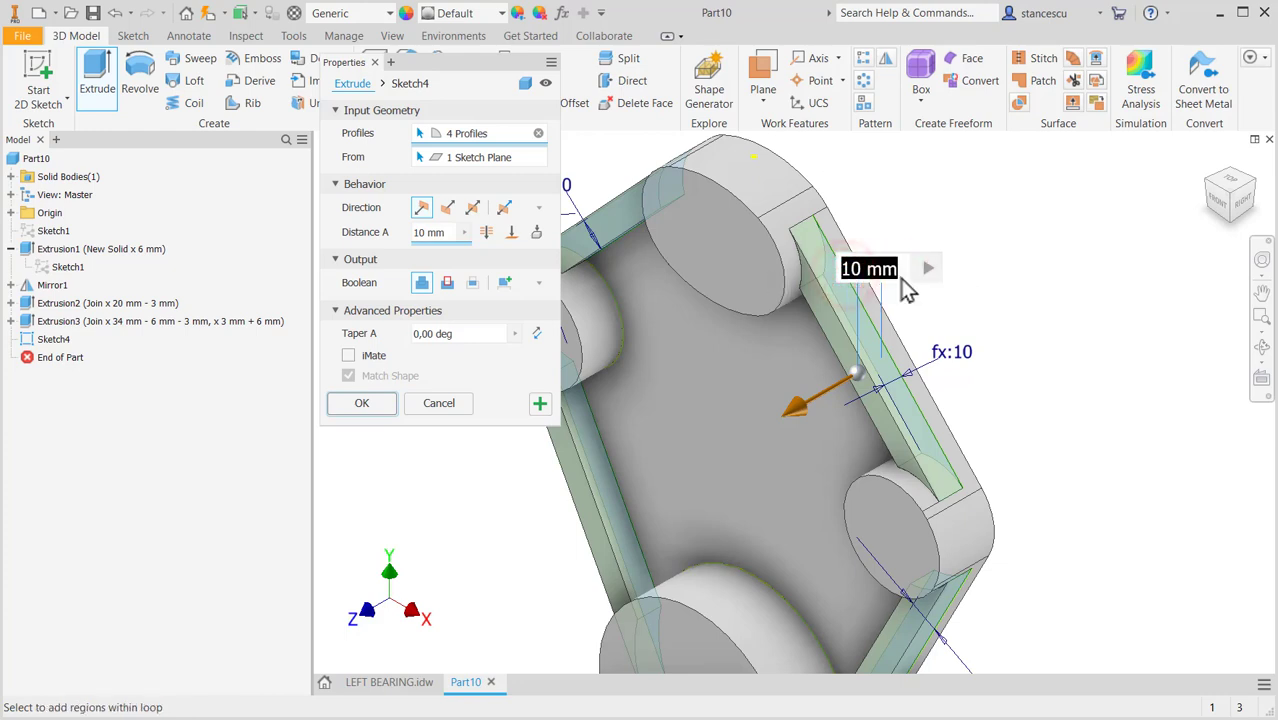
{"action": "type", "text": "13-"}
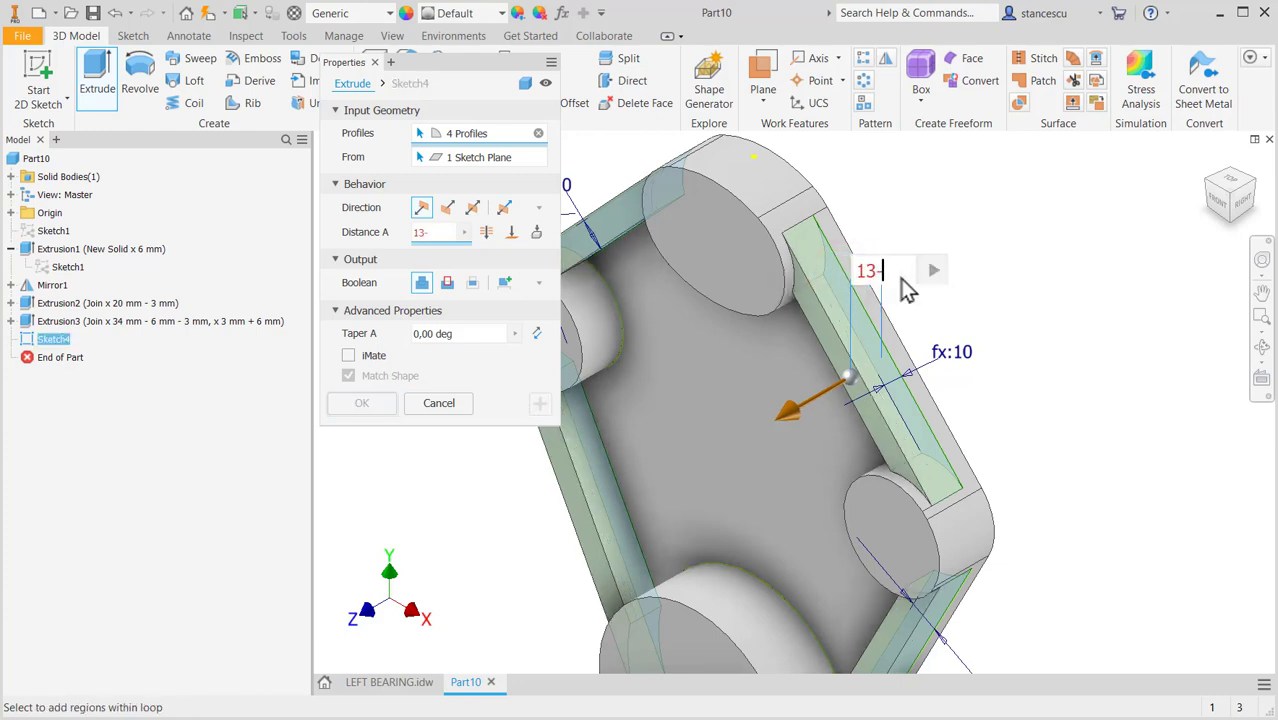
{"action": "type", "text": "3"}
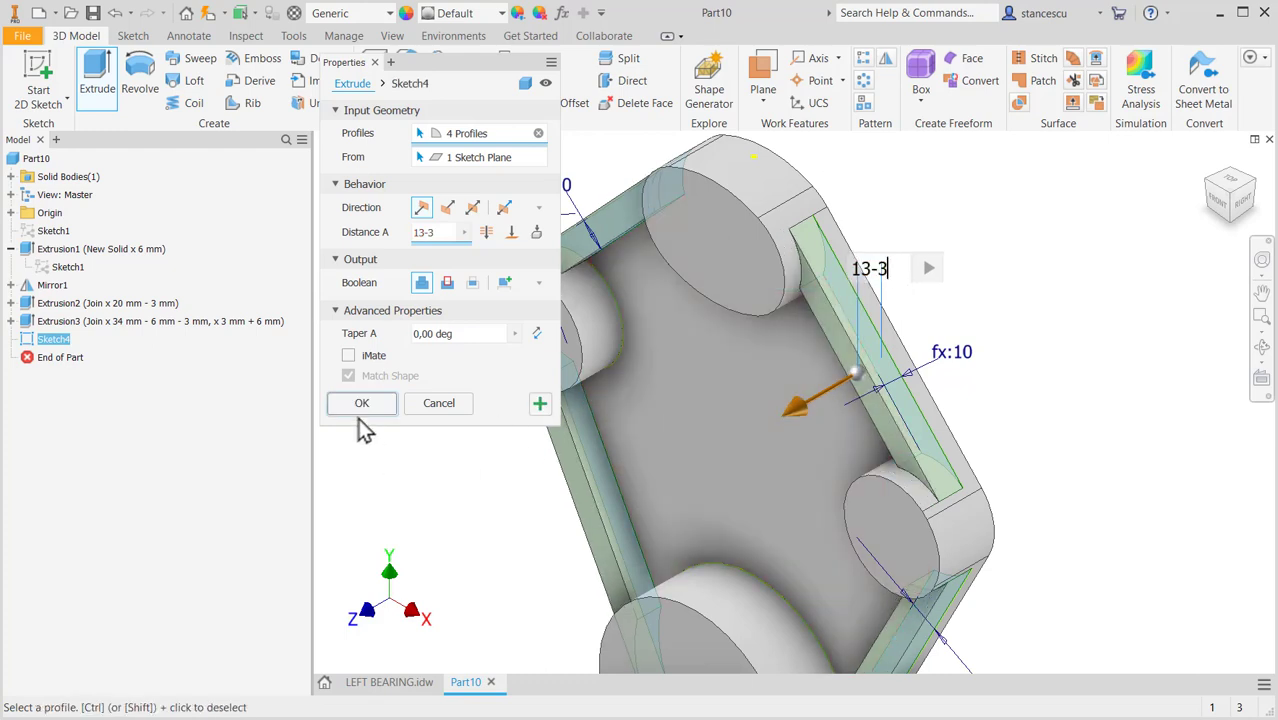
{"action": "left_click", "coordinate": [362, 404]}
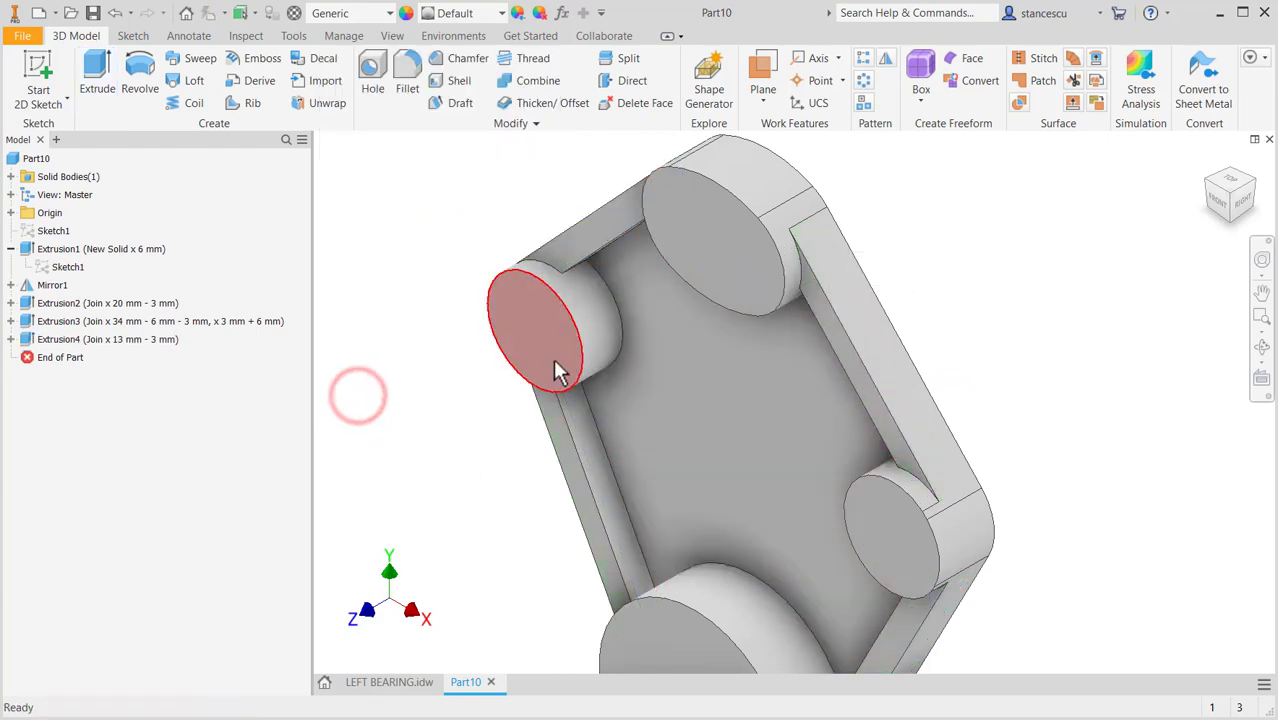
Check the inner corner radii in the LEFT BEARING.idw drawing and start a 6 mm fillet on Part10's two inner wall edges beside the left boss.
{"action": "middle_click_drag", "start_coordinate": [997, 393], "coordinate": [975, 360], "text": "shift"}
{"action": "left_click", "coordinate": [395, 683]}
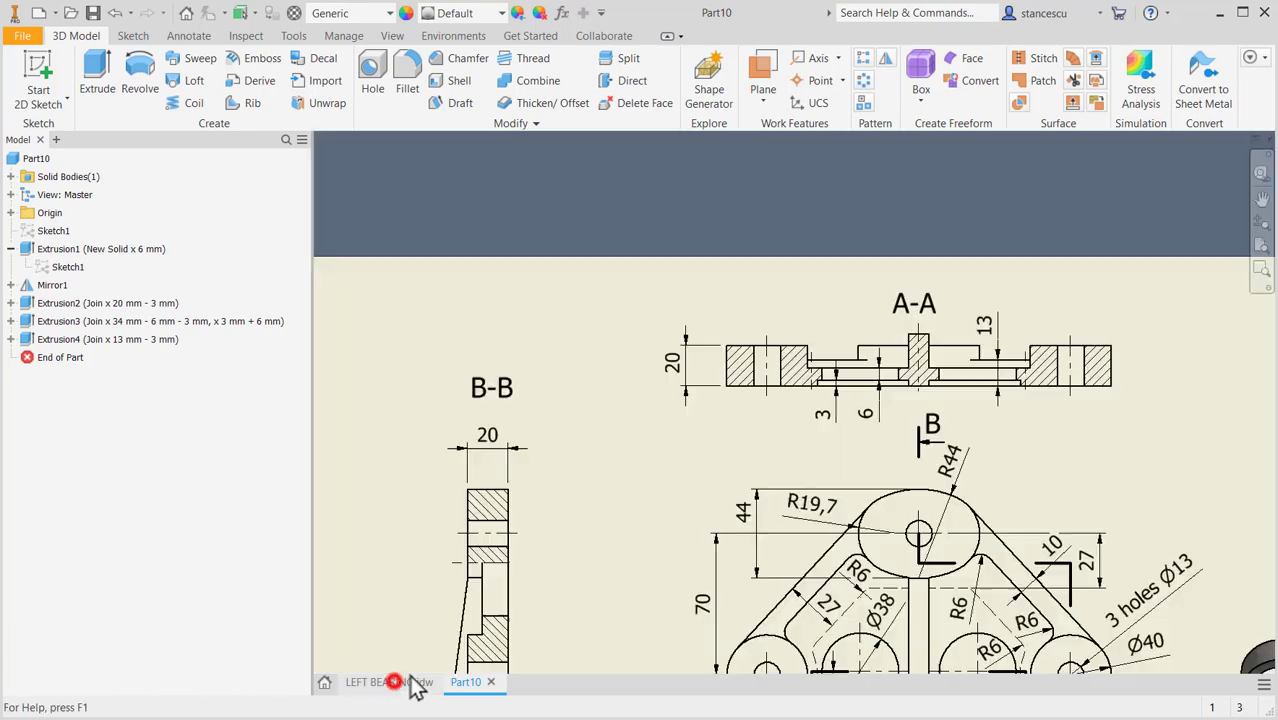
{"action": "middle_click_drag", "start_coordinate": [703, 455], "coordinate": [655, 343]}
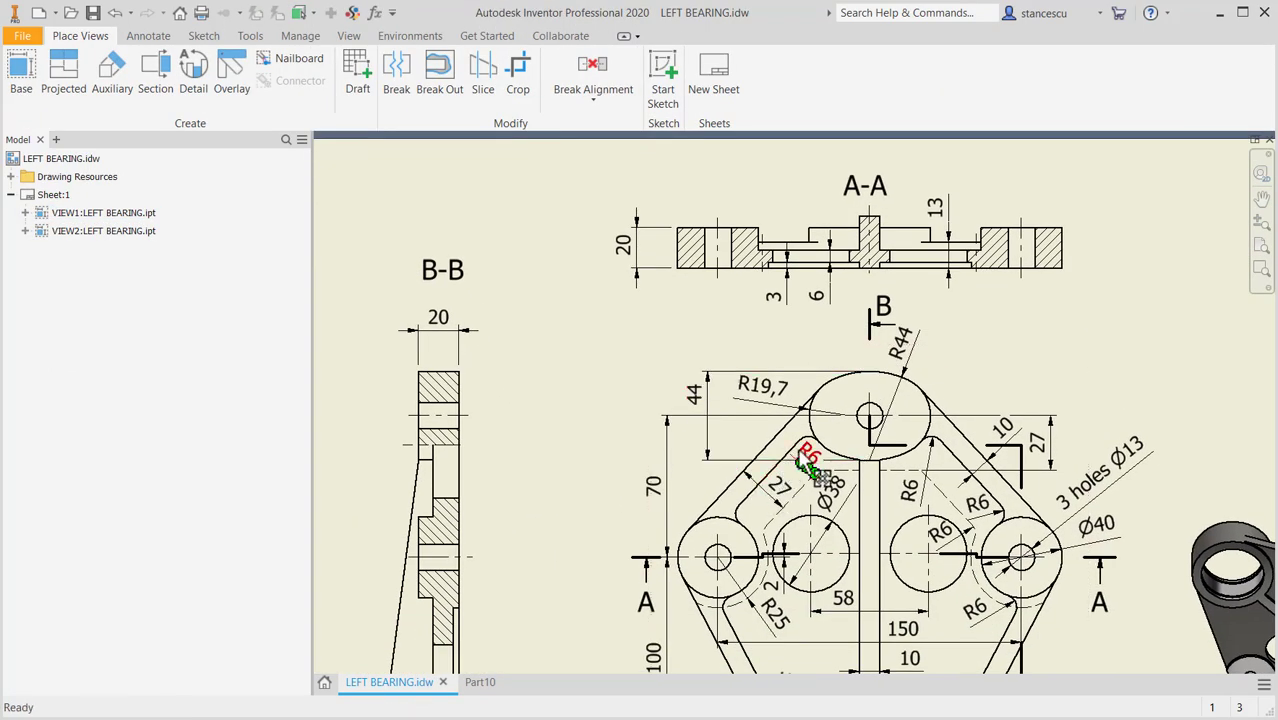
{"action": "middle_click_drag", "start_coordinate": [1013, 556], "coordinate": [1048, 425]}
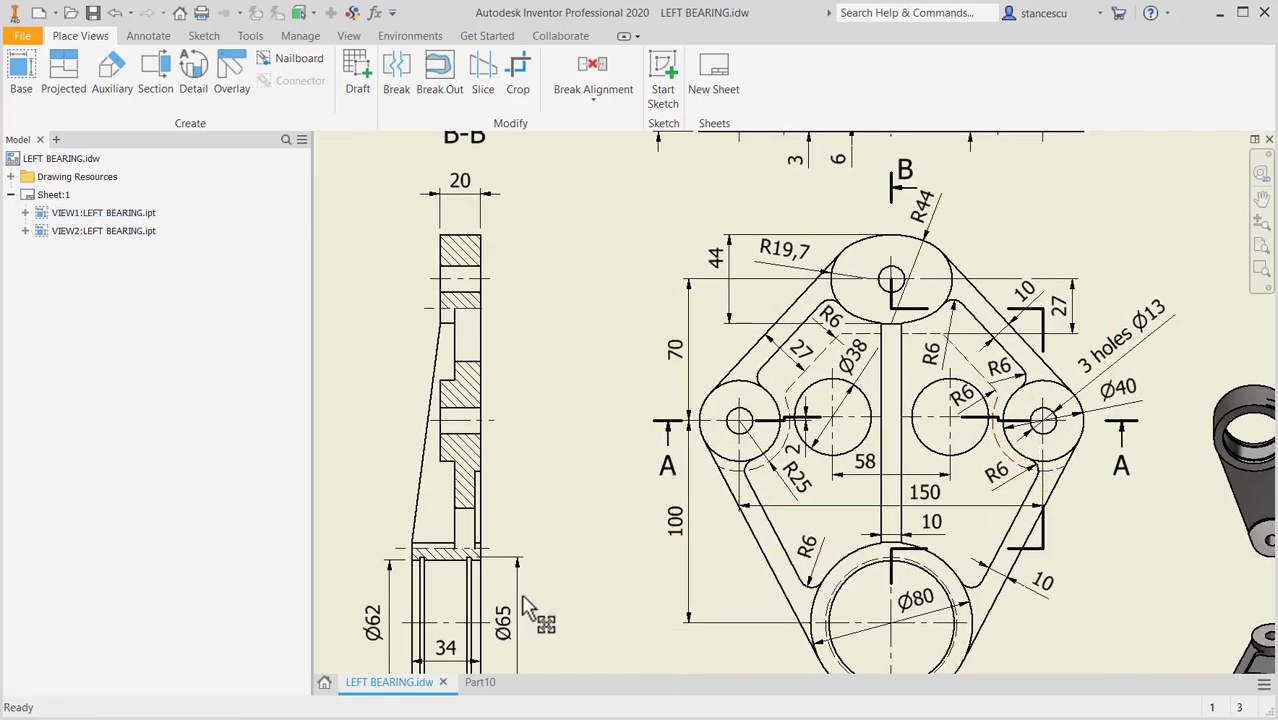
{"action": "left_click", "coordinate": [484, 685]}
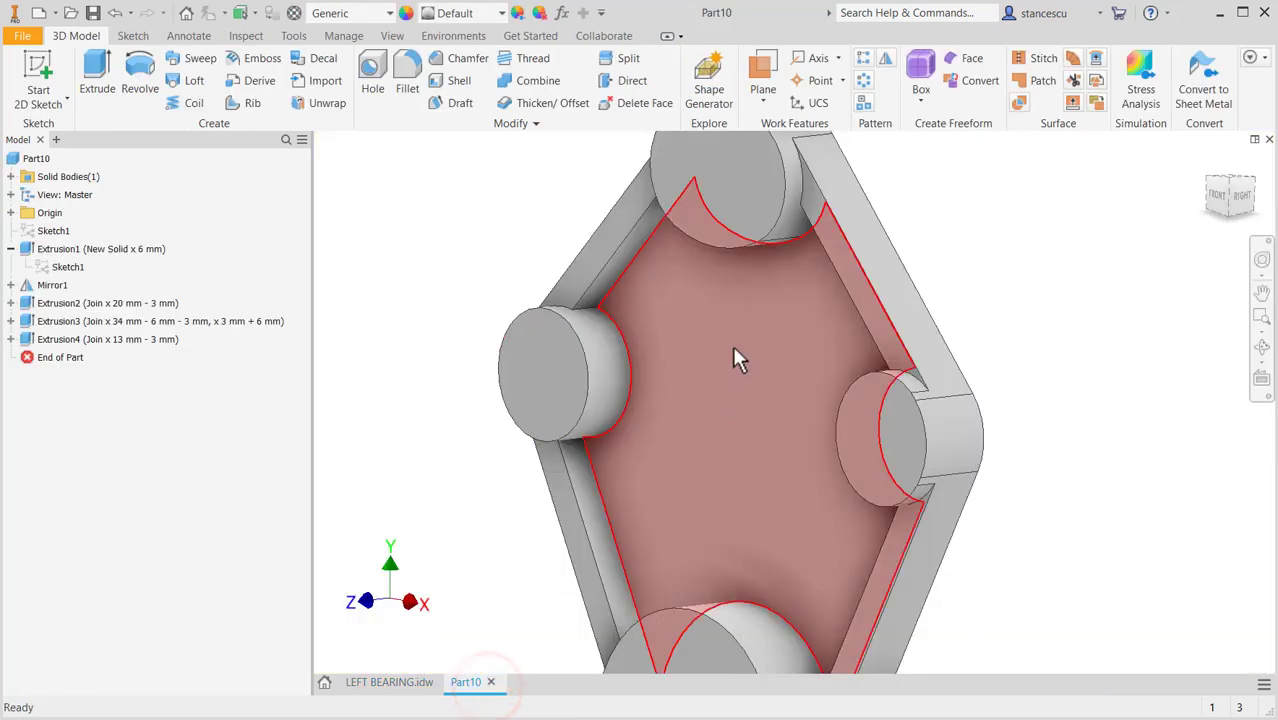
{"action": "scroll", "coordinate": [605, 310], "scroll_direction": "down", "scroll_amount": 3}
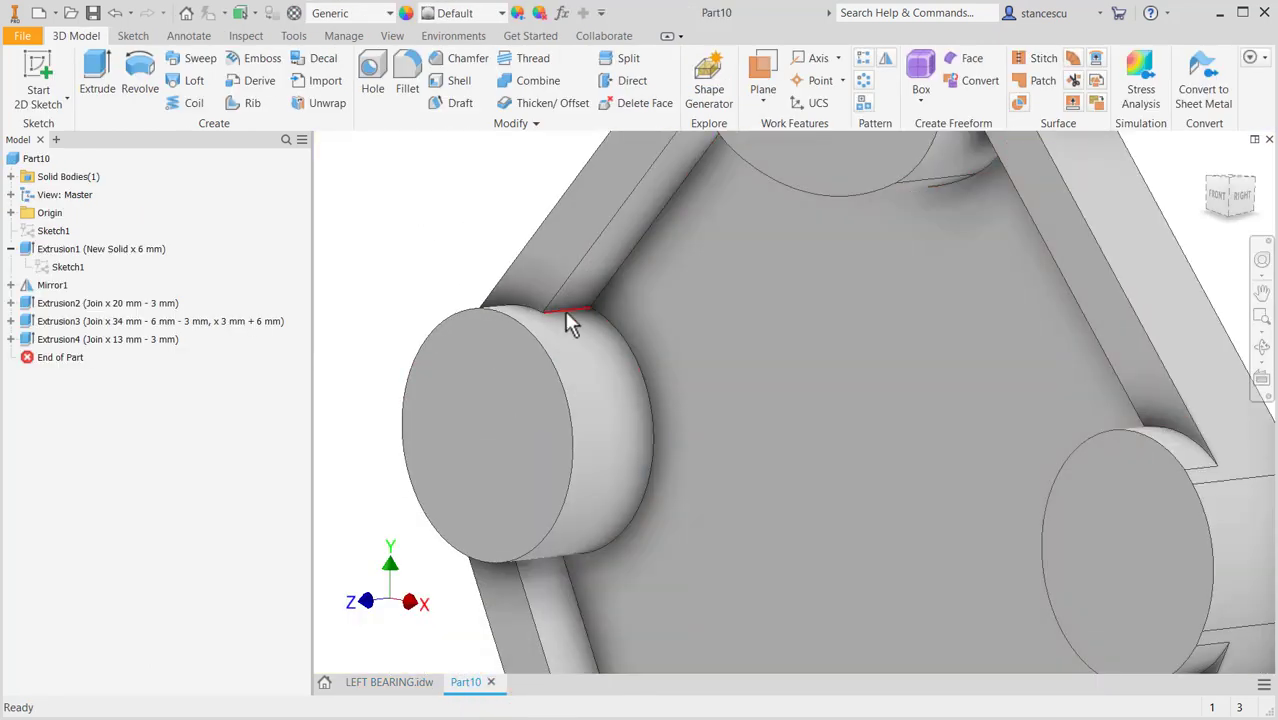
{"action": "left_click", "coordinate": [565, 311]}
{"action": "left_click", "coordinate": [585, 301]}
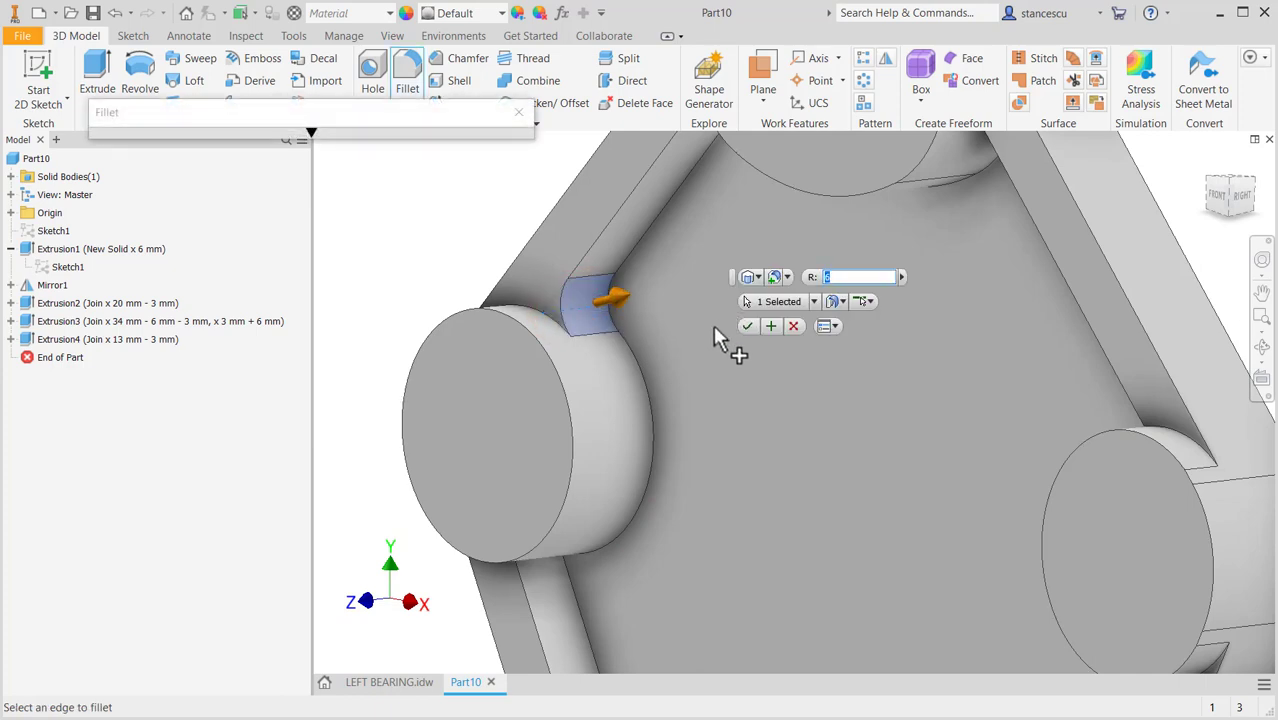
{"action": "middle_click_drag", "start_coordinate": [794, 404], "coordinate": [868, 333]}
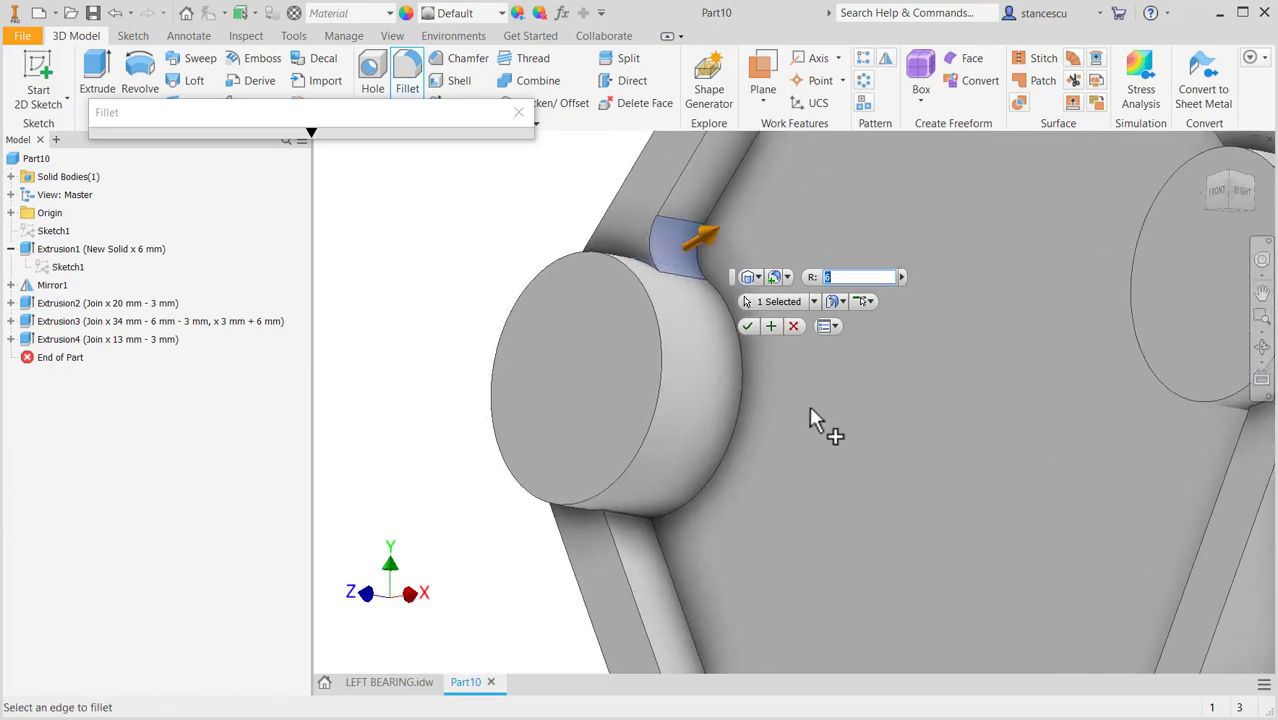
{"action": "left_click", "coordinate": [639, 524]}
Add the two inner edges where the rim walls meet the right boss to the 6 mm fillet.
{"action": "middle_click_drag", "start_coordinate": [1031, 456], "coordinate": [873, 357]}
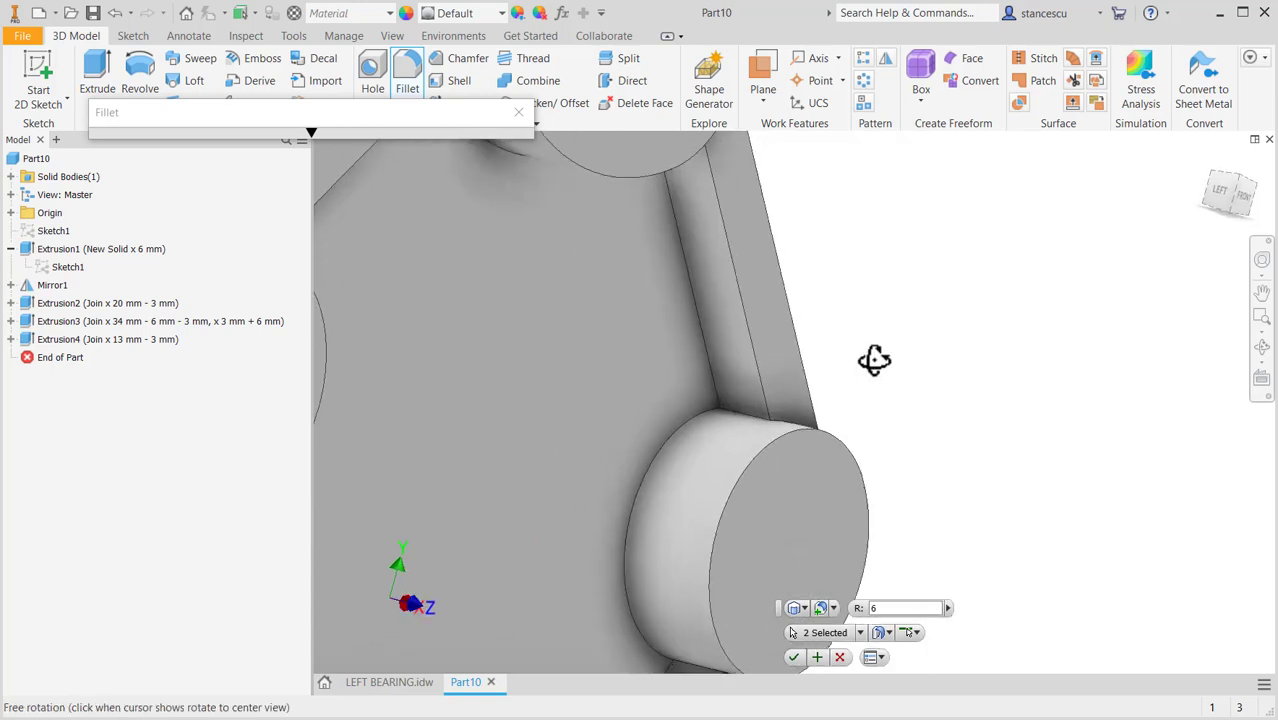
{"action": "left_click", "coordinate": [730, 411]}
{"action": "middle_click_drag", "start_coordinate": [613, 456], "coordinate": [762, 514]}
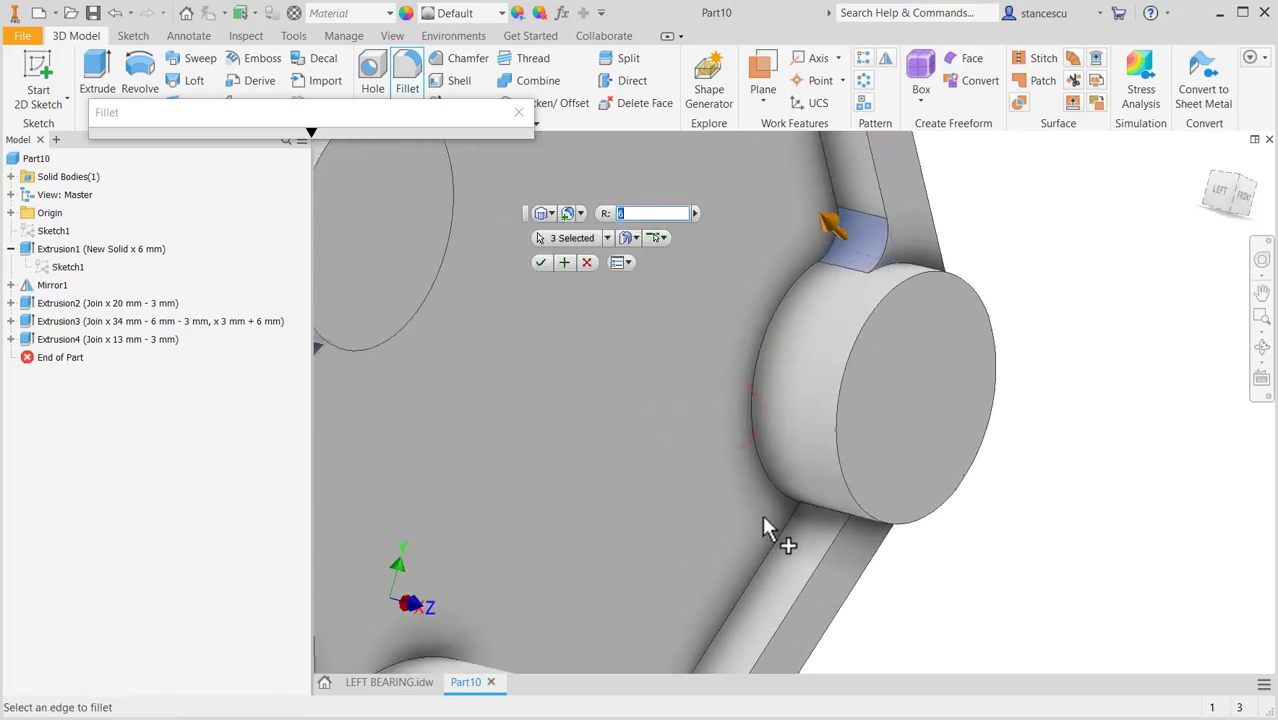
{"action": "left_click", "coordinate": [817, 503]}
Add the two inner edges where the rim walls meet the large lower boss to the fillet.
{"action": "middle_click_drag", "start_coordinate": [691, 427], "coordinate": [883, 175]}
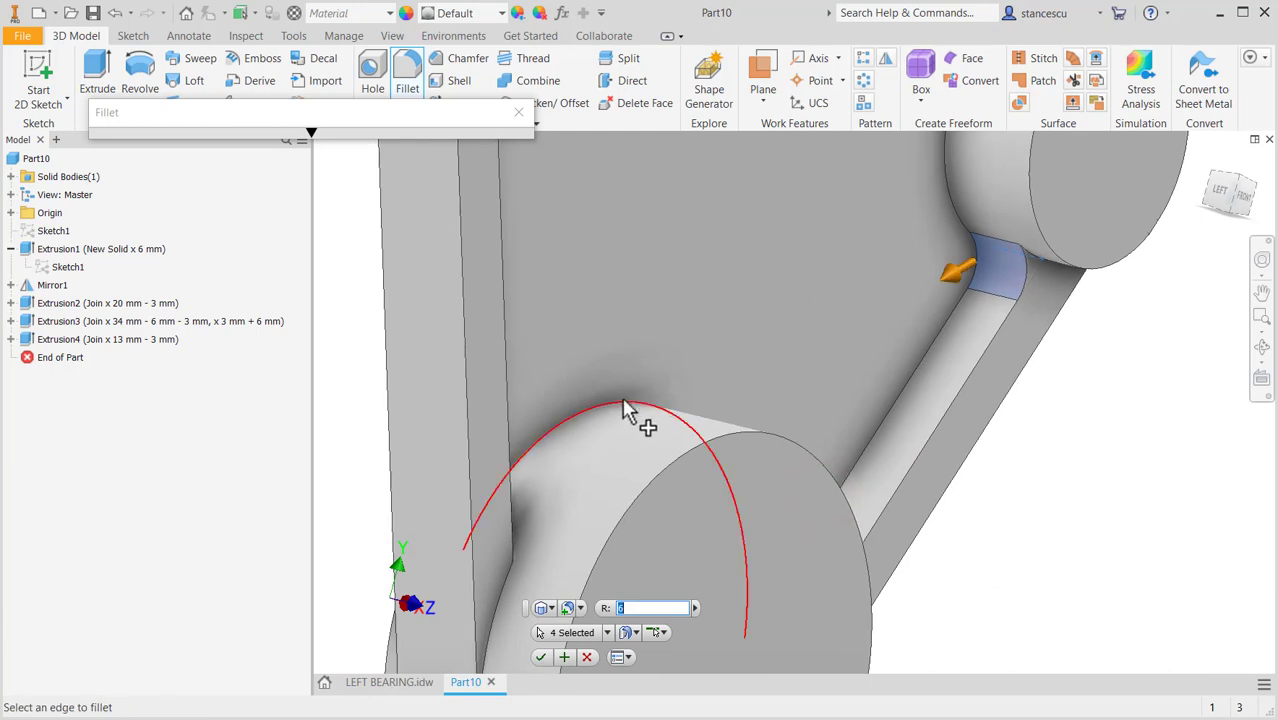
{"action": "middle_click_drag", "start_coordinate": [625, 410], "coordinate": [670, 451], "text": "shift"}
{"action": "middle_click_drag", "start_coordinate": [807, 371], "coordinate": [787, 503]}
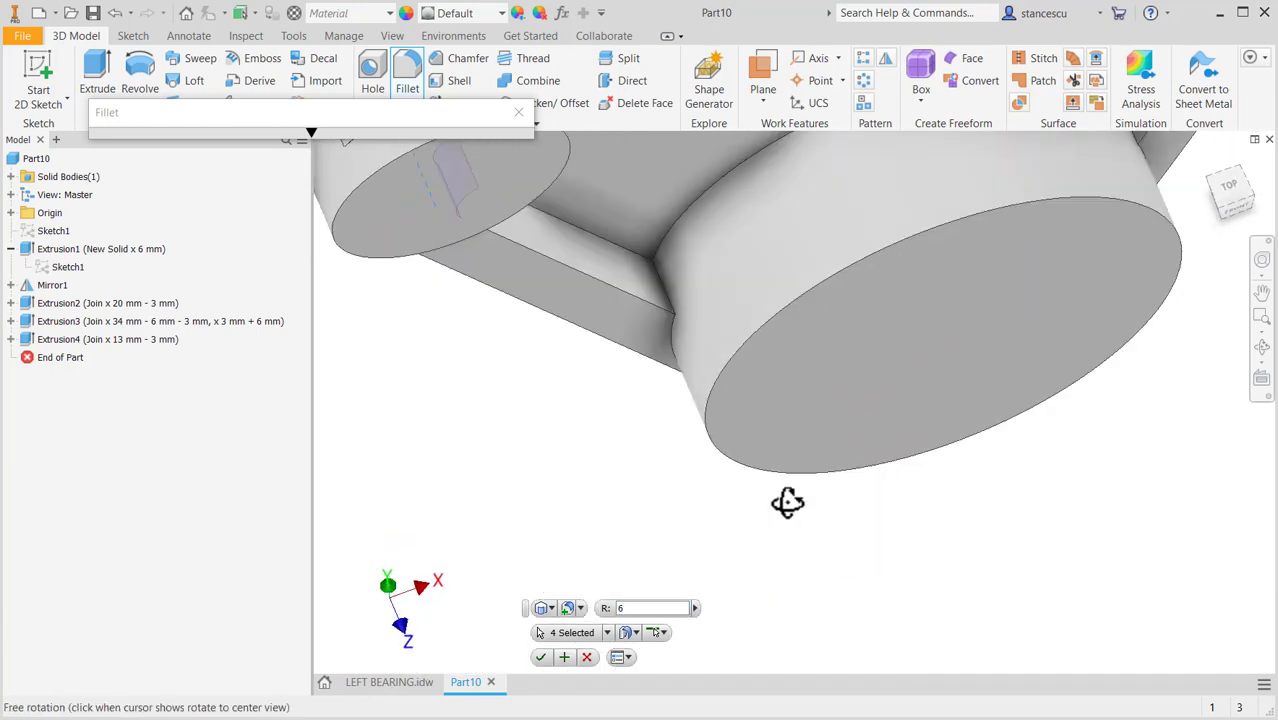
{"action": "left_click", "coordinate": [664, 288]}
{"action": "middle_click_drag", "start_coordinate": [988, 322], "coordinate": [748, 520]}
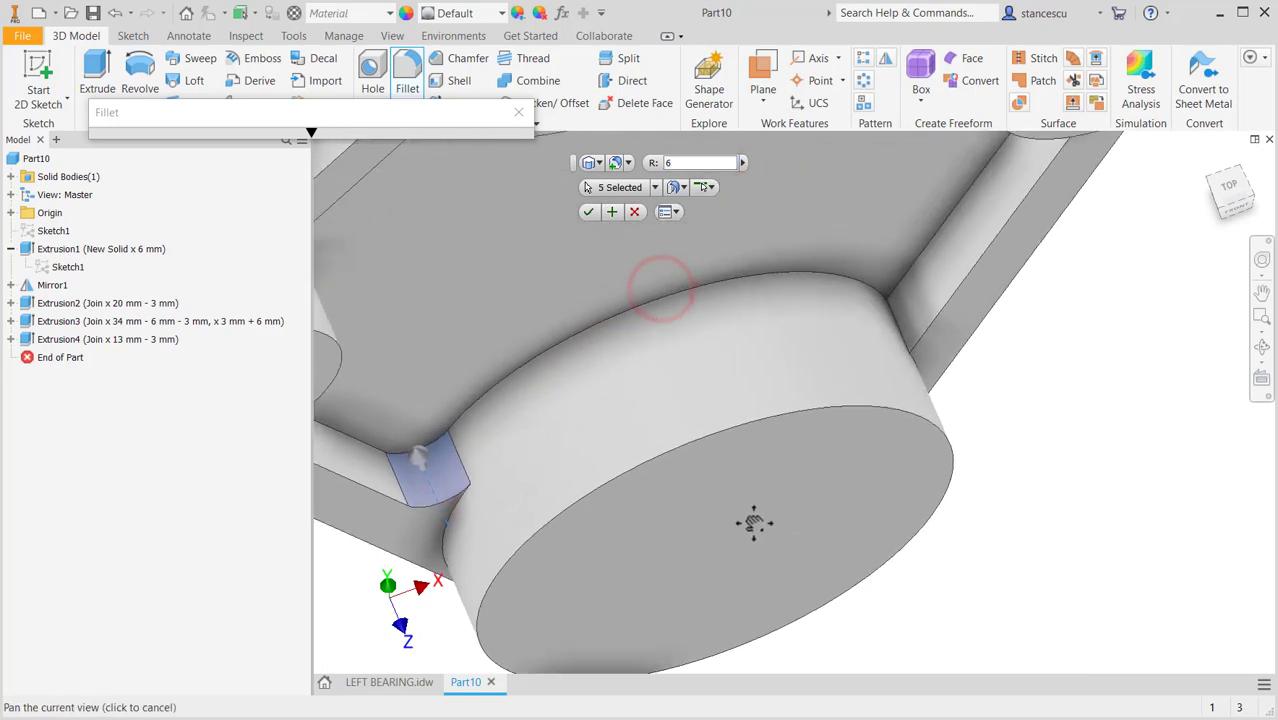
{"action": "left_click", "coordinate": [885, 328]}
Add the two inner wall edges beside the elliptical top boss and create the 6 mm fillet on all selected edges.
{"action": "middle_click_drag", "start_coordinate": [765, 293], "coordinate": [805, 632]}
{"action": "middle_click_drag", "start_coordinate": [811, 480], "coordinate": [822, 437], "text": "shift"}
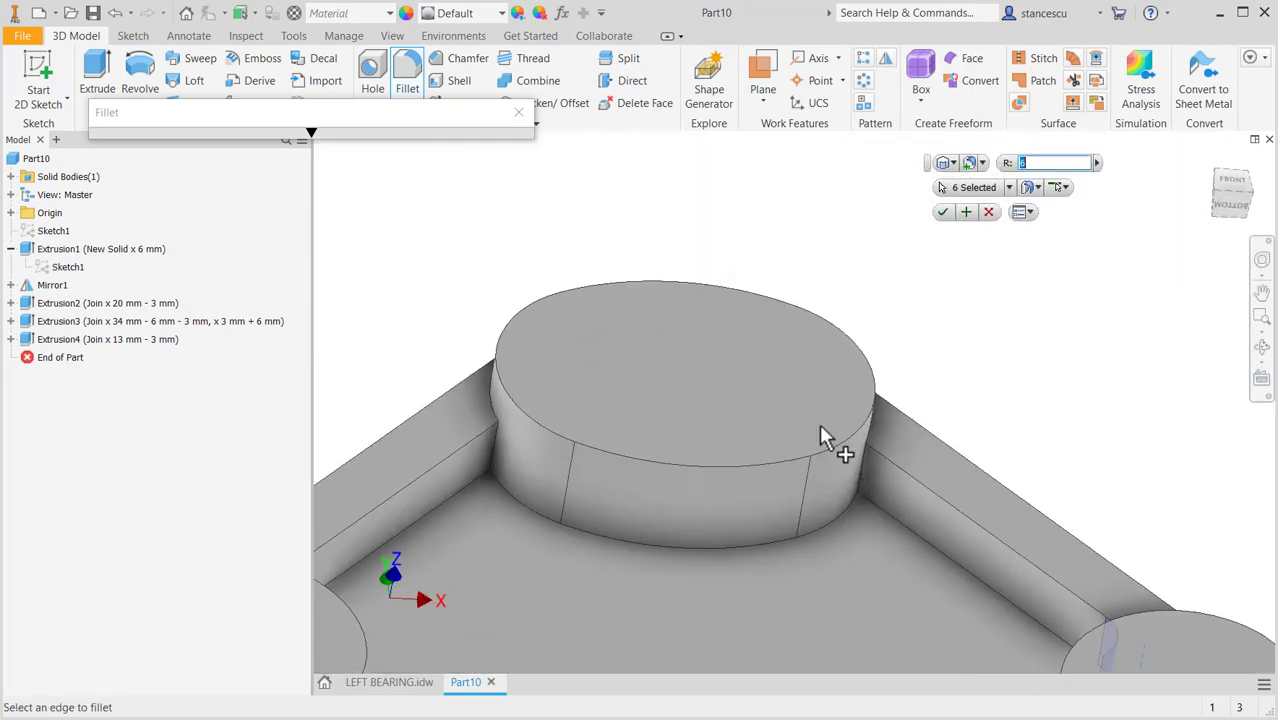
{"action": "left_click", "coordinate": [865, 485]}
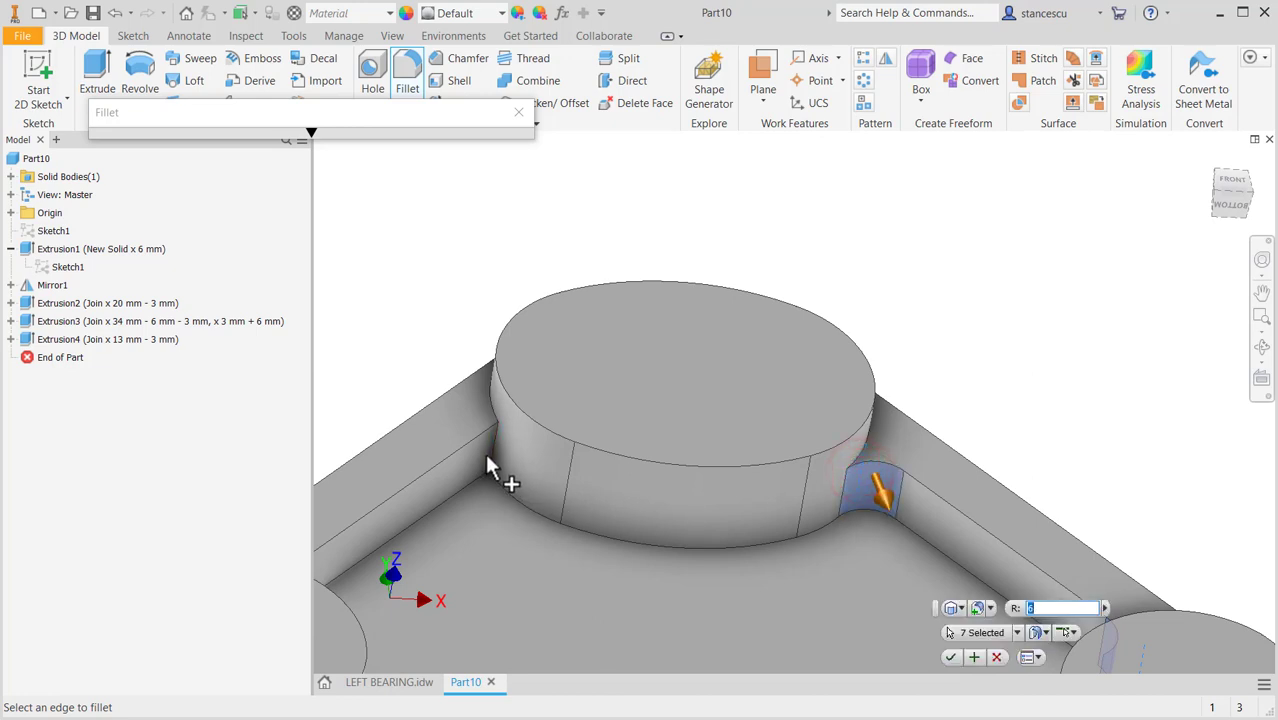
{"action": "middle_click_drag", "start_coordinate": [848, 545], "coordinate": [879, 449]}
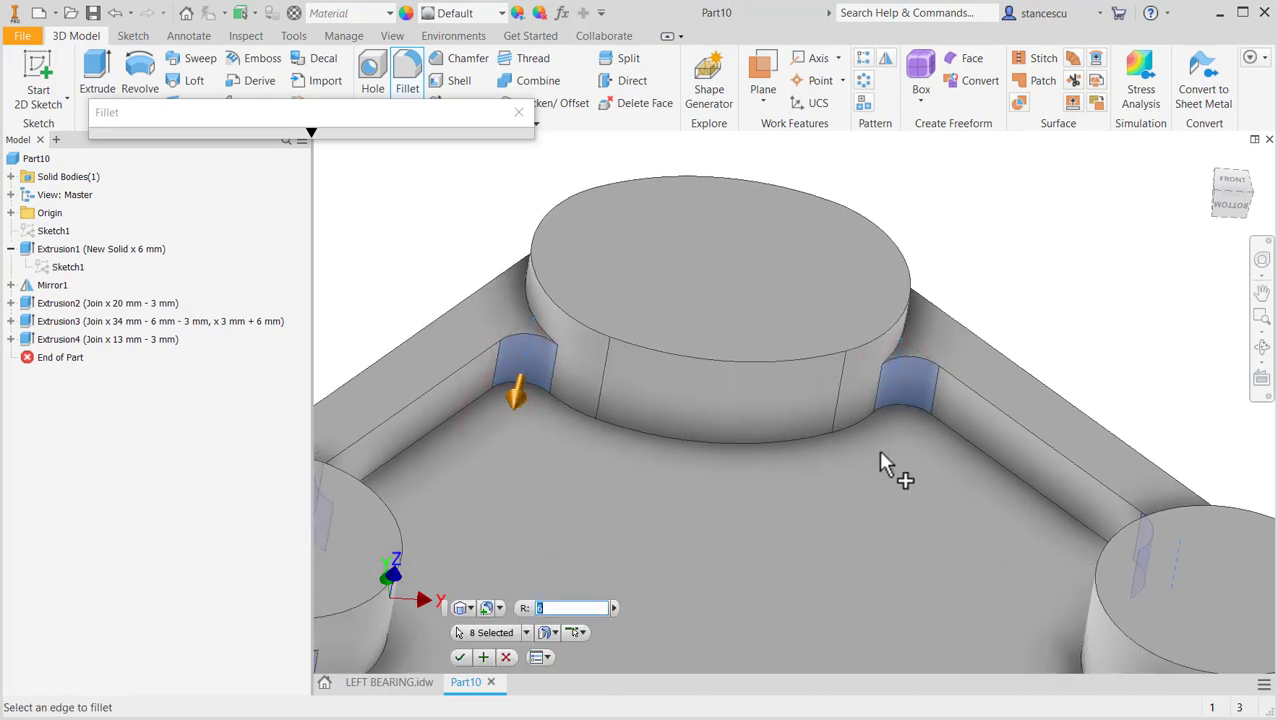
{"action": "left_click", "coordinate": [461, 659]}
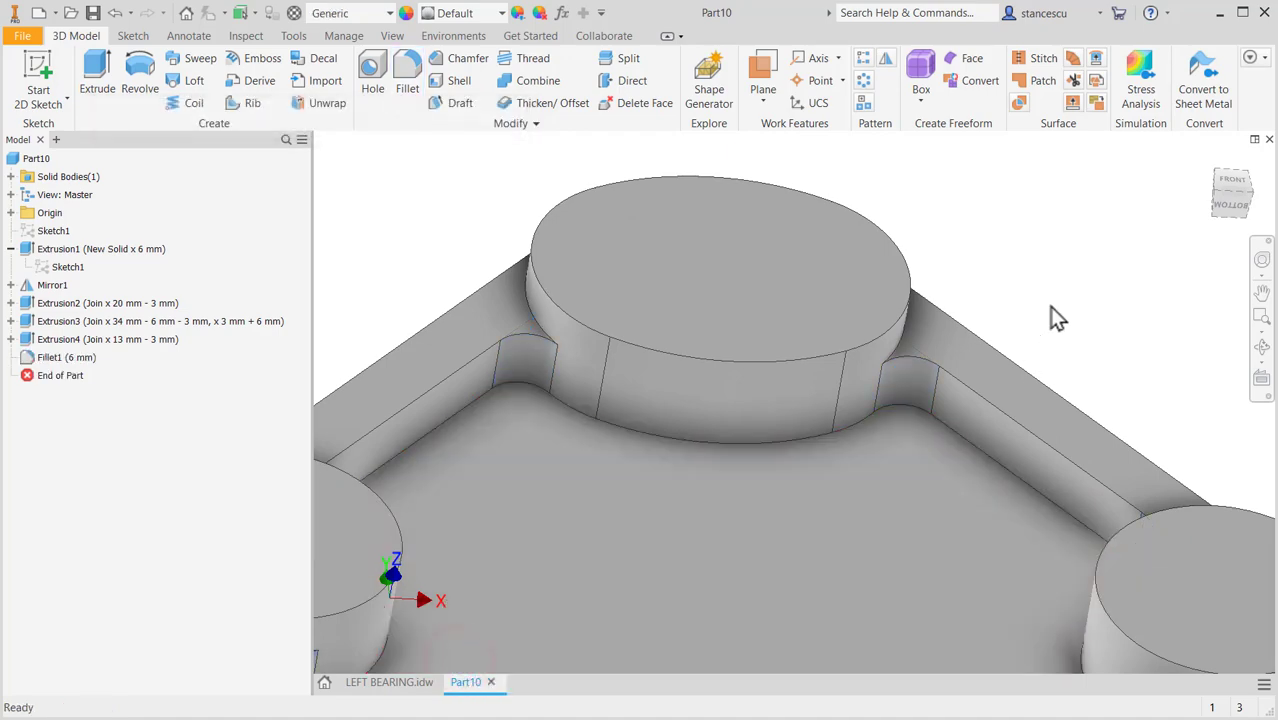
Examine the central rib between the large bore and the elliptical boss in the shaded isometric views of the LEFT BEARING.idw drawing.
{"action": "key", "text": "F6"}
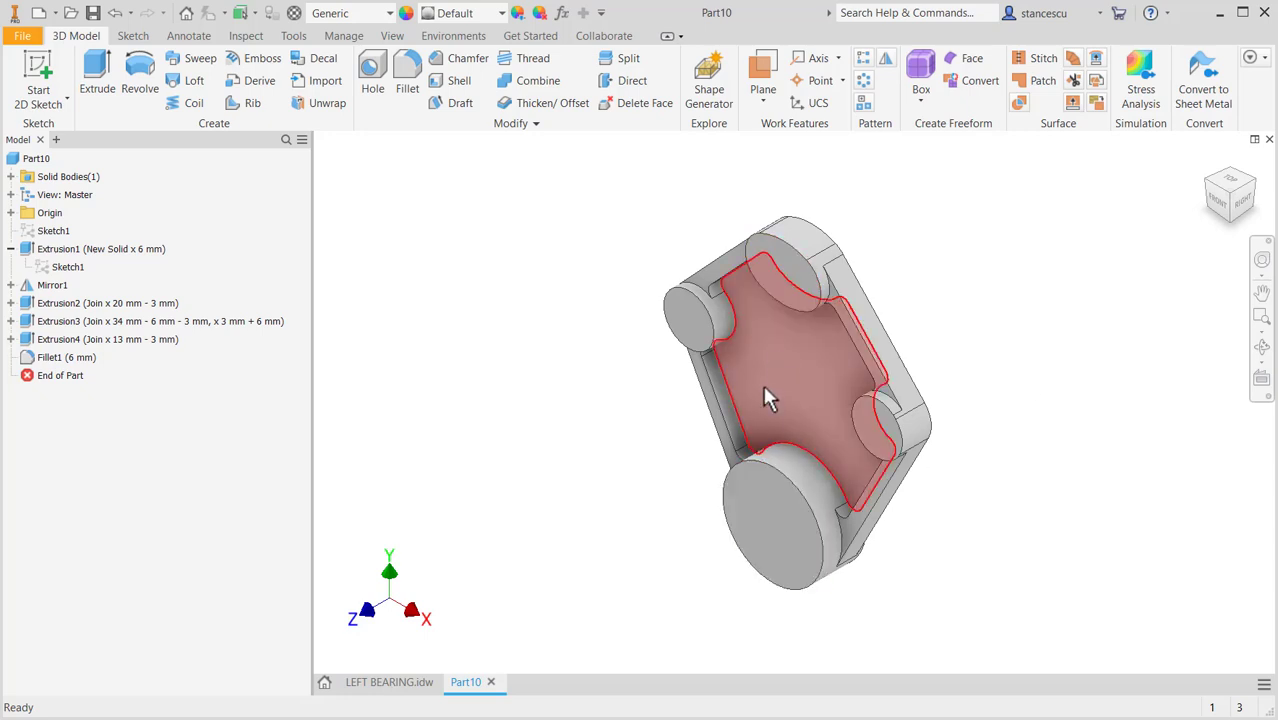
{"action": "left_click", "coordinate": [405, 684]}
{"action": "mouse_move", "coordinate": [1032, 580]}
{"action": "middle_mouse_down"}
{"action": "mouse_move", "coordinate": [1032, 551]}
{"action": "mouse_move", "coordinate": [916, 500]}
{"action": "mouse_move", "coordinate": [738, 492]}
{"action": "middle_mouse_up"}
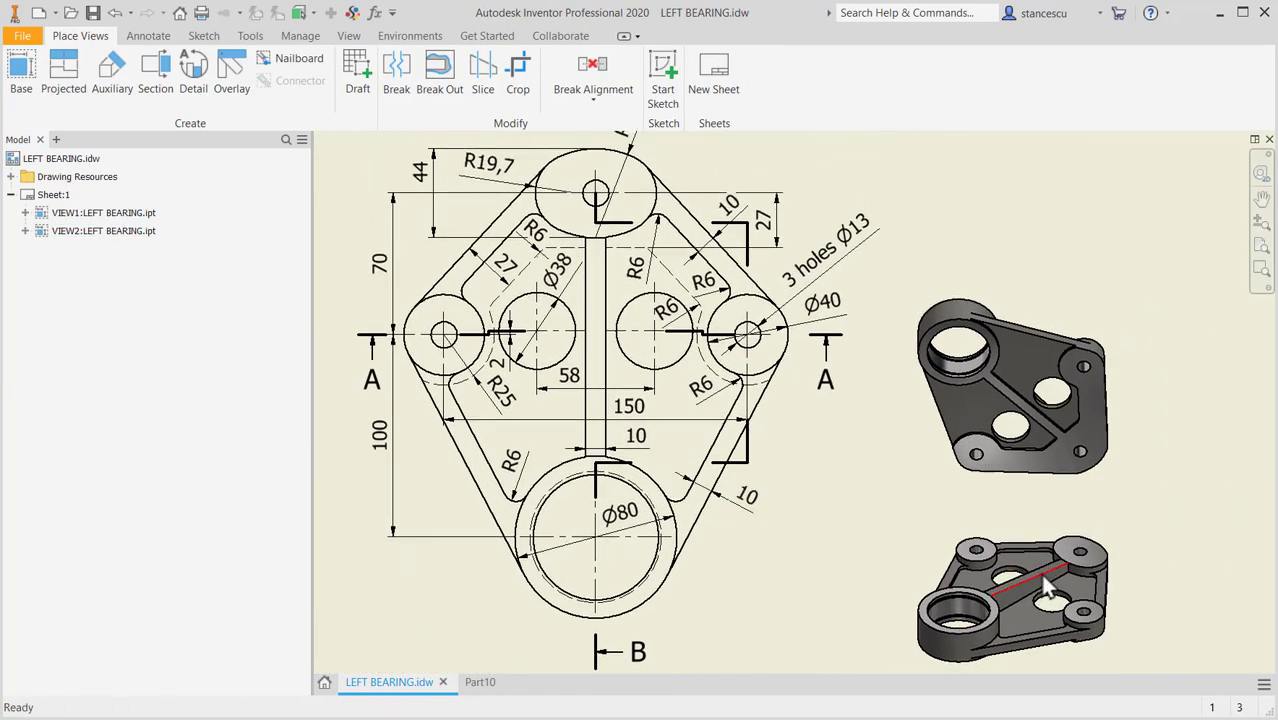
{"action": "scroll", "coordinate": [1040, 425], "scroll_direction": "up", "scroll_amount": 3}
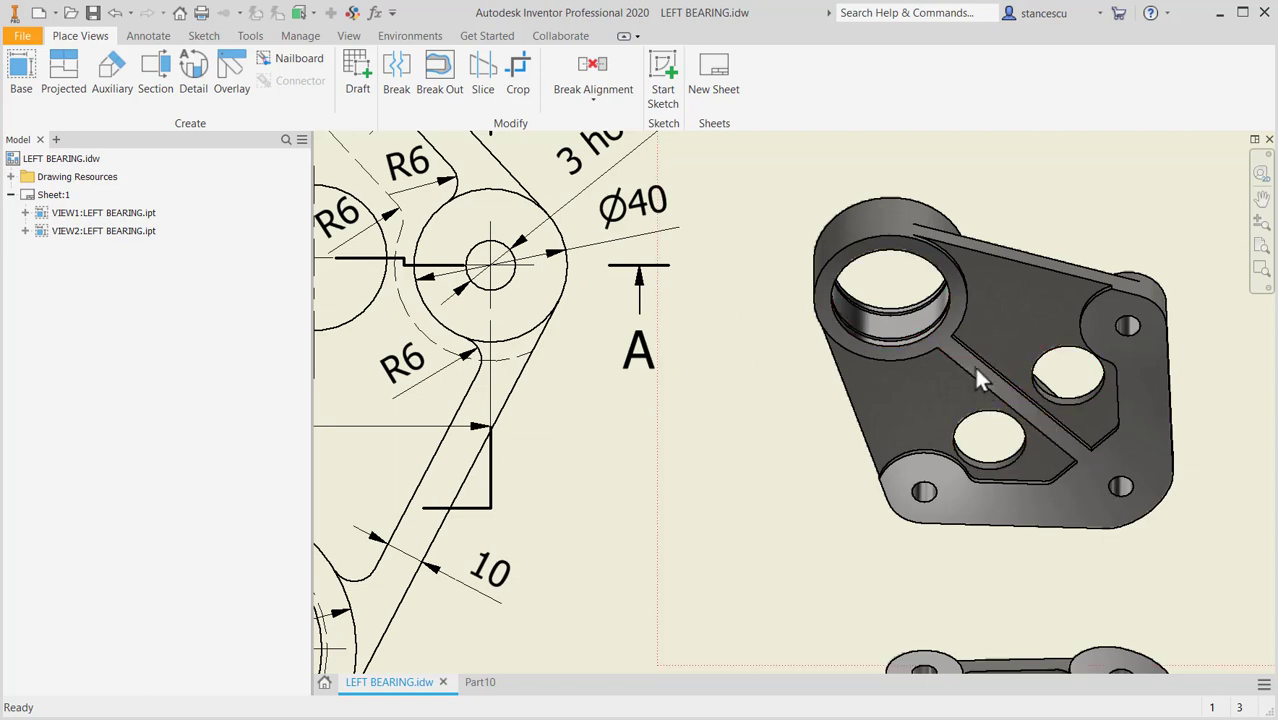
{"action": "scroll", "coordinate": [978, 378], "scroll_direction": "up", "scroll_amount": 2}
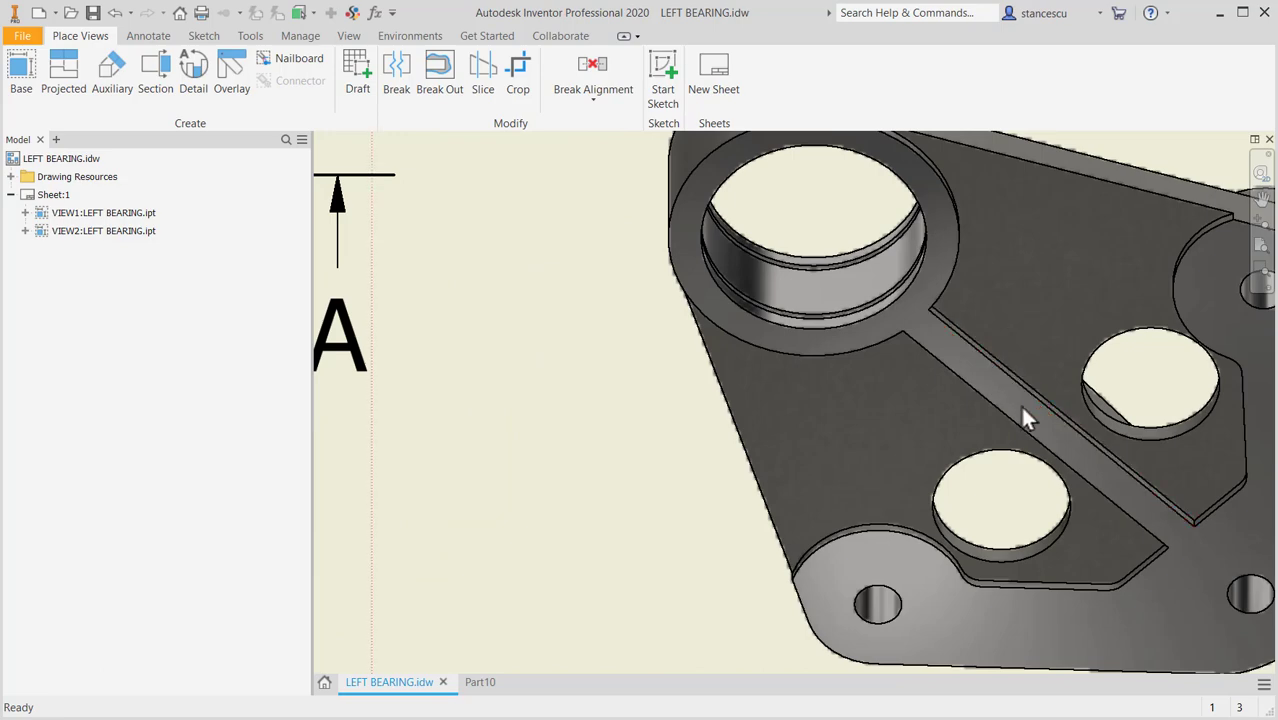
{"action": "scroll", "coordinate": [1022, 408], "scroll_direction": "down", "scroll_amount": 2}
{"action": "mouse_move", "coordinate": [1045, 444]}
{"action": "middle_mouse_down"}
{"action": "mouse_move", "coordinate": [1052, 389]}
{"action": "mouse_move", "coordinate": [1030, 243]}
{"action": "middle_mouse_up"}
{"action": "middle_click_drag", "start_coordinate": [1015, 460], "coordinate": [1021, 365]}
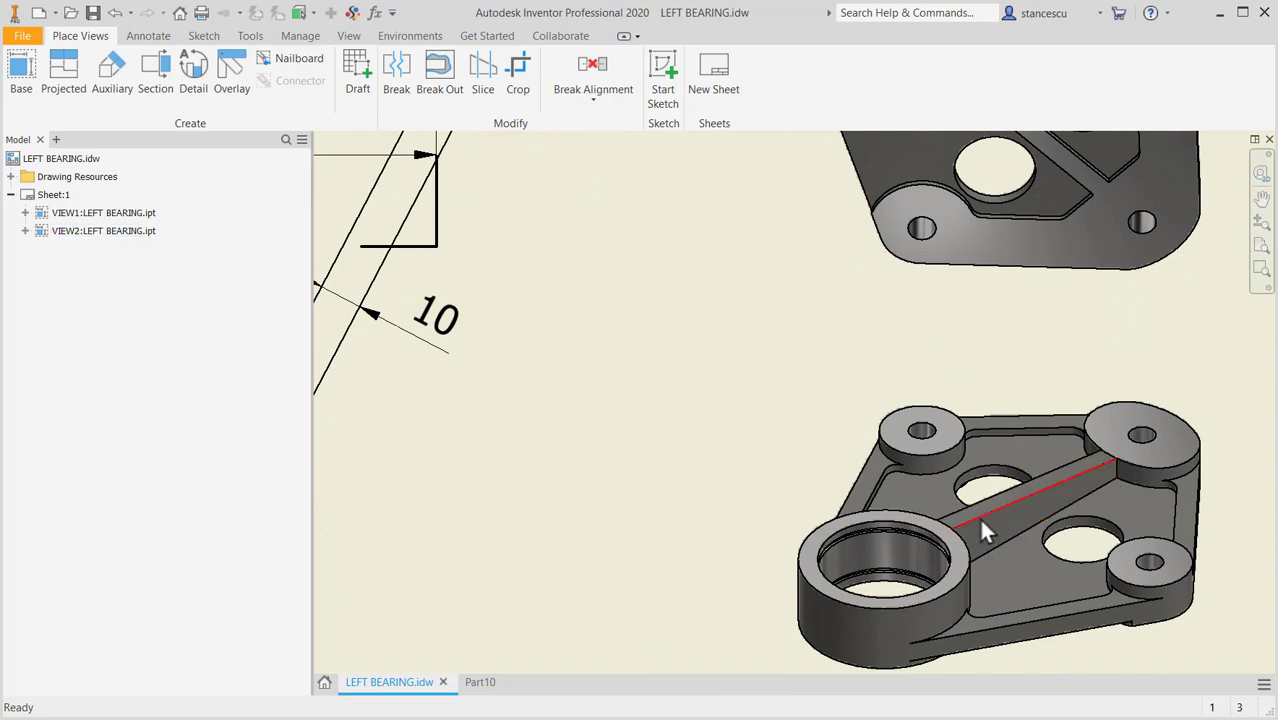
{"action": "scroll", "coordinate": [1095, 460], "scroll_direction": "up", "scroll_amount": 5}
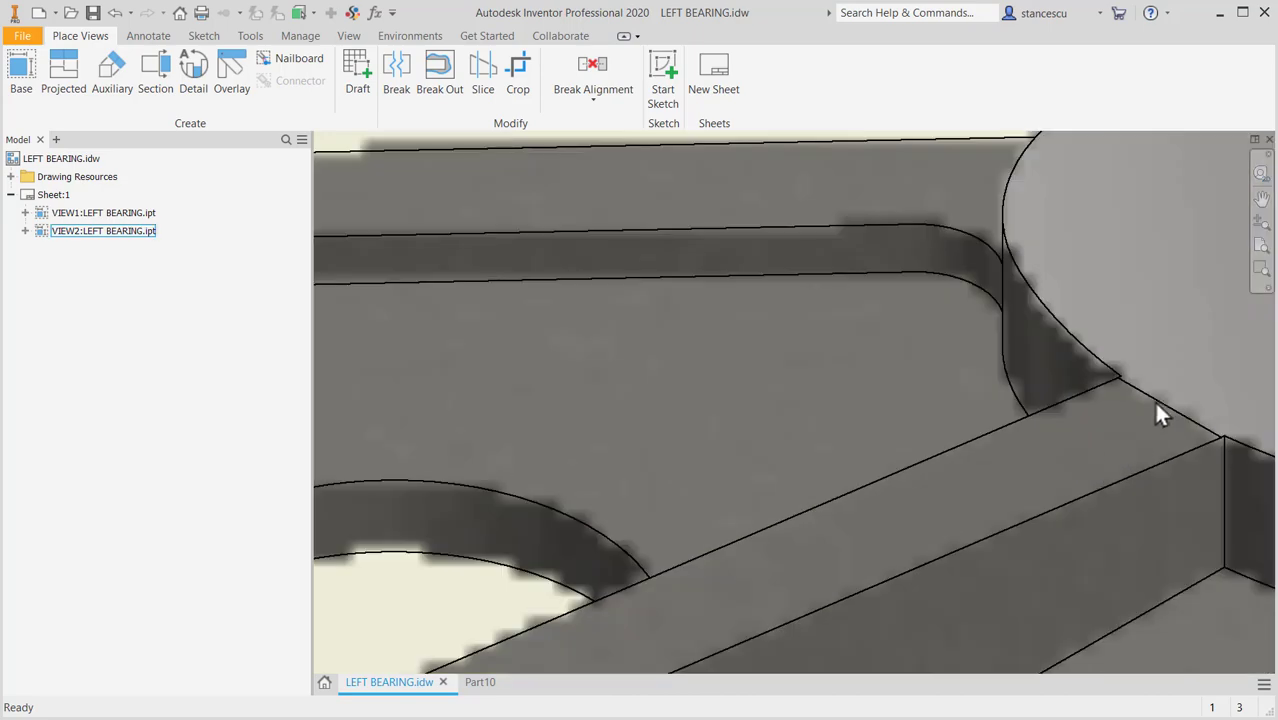
{"action": "scroll", "coordinate": [1178, 372], "scroll_direction": "down", "scroll_amount": 5}
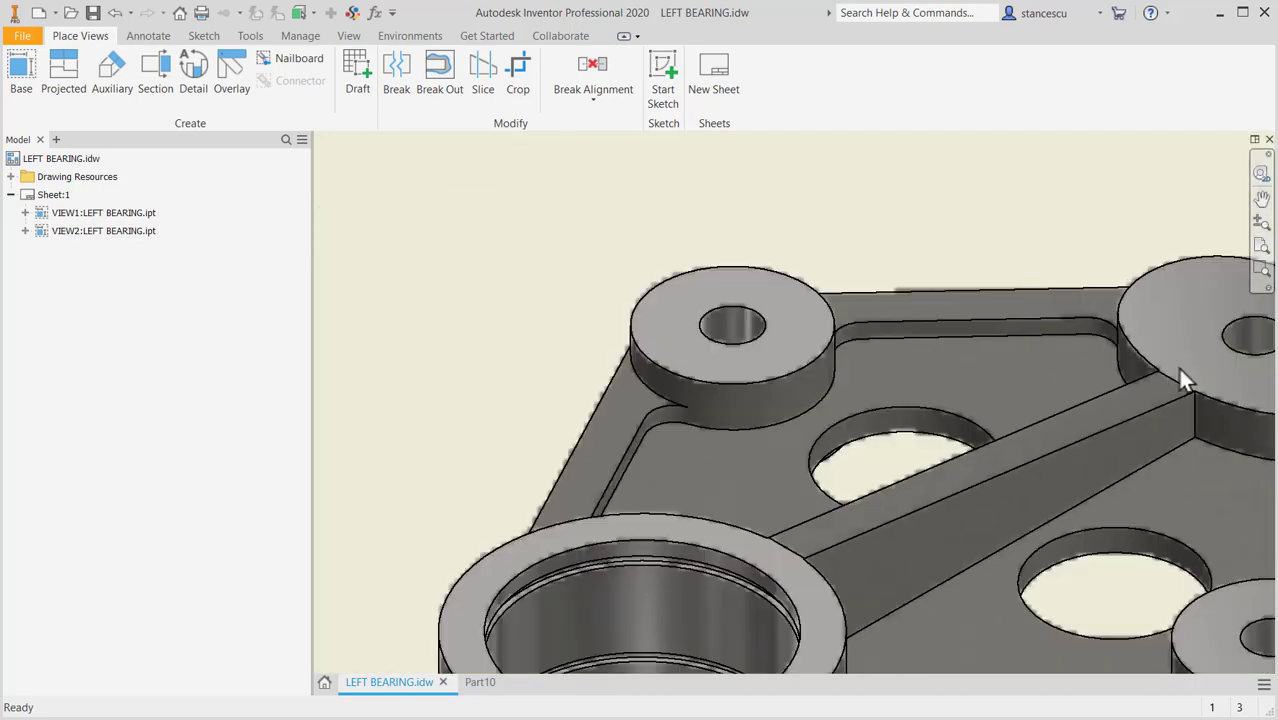
{"action": "scroll", "coordinate": [533, 380], "scroll_direction": "down", "scroll_amount": 5}
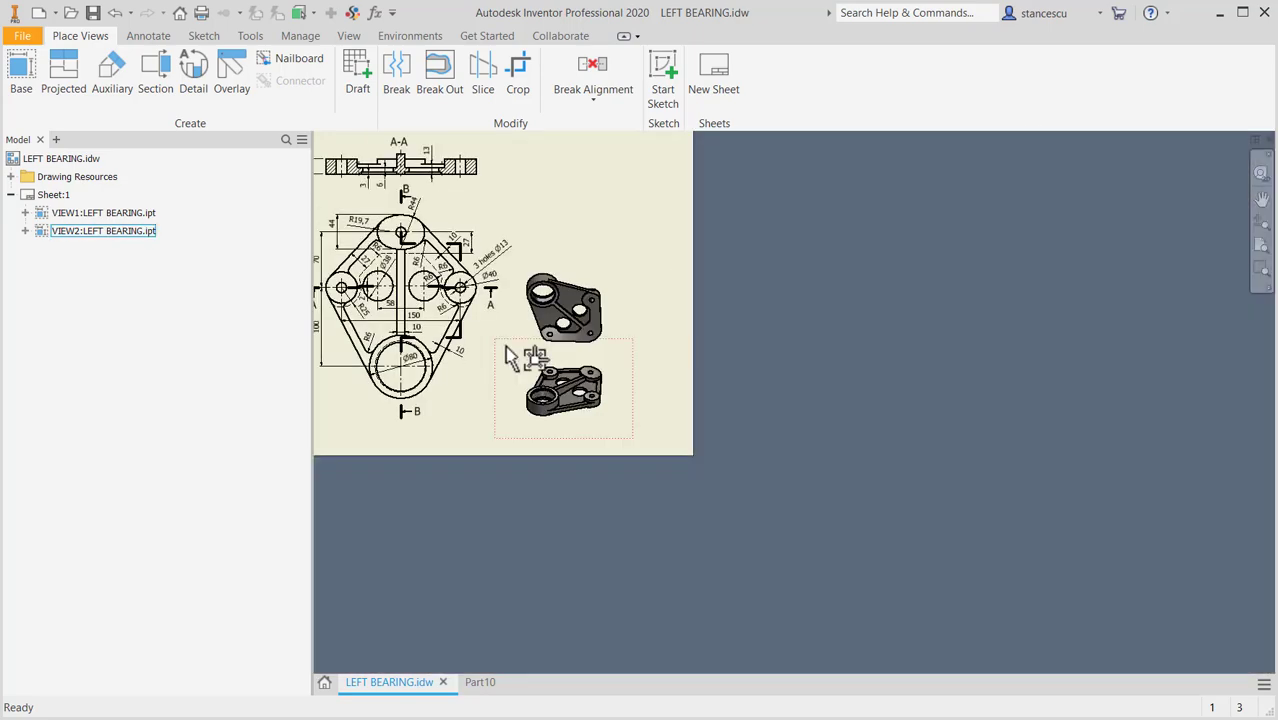
Examine the central rib's width and its ends at the elliptical boss and the large ring in the drawing's front view.
{"action": "scroll", "coordinate": [525, 365], "scroll_direction": "up", "scroll_amount": 3}
{"action": "scroll", "coordinate": [527, 330], "scroll_direction": "up", "scroll_amount": 8}
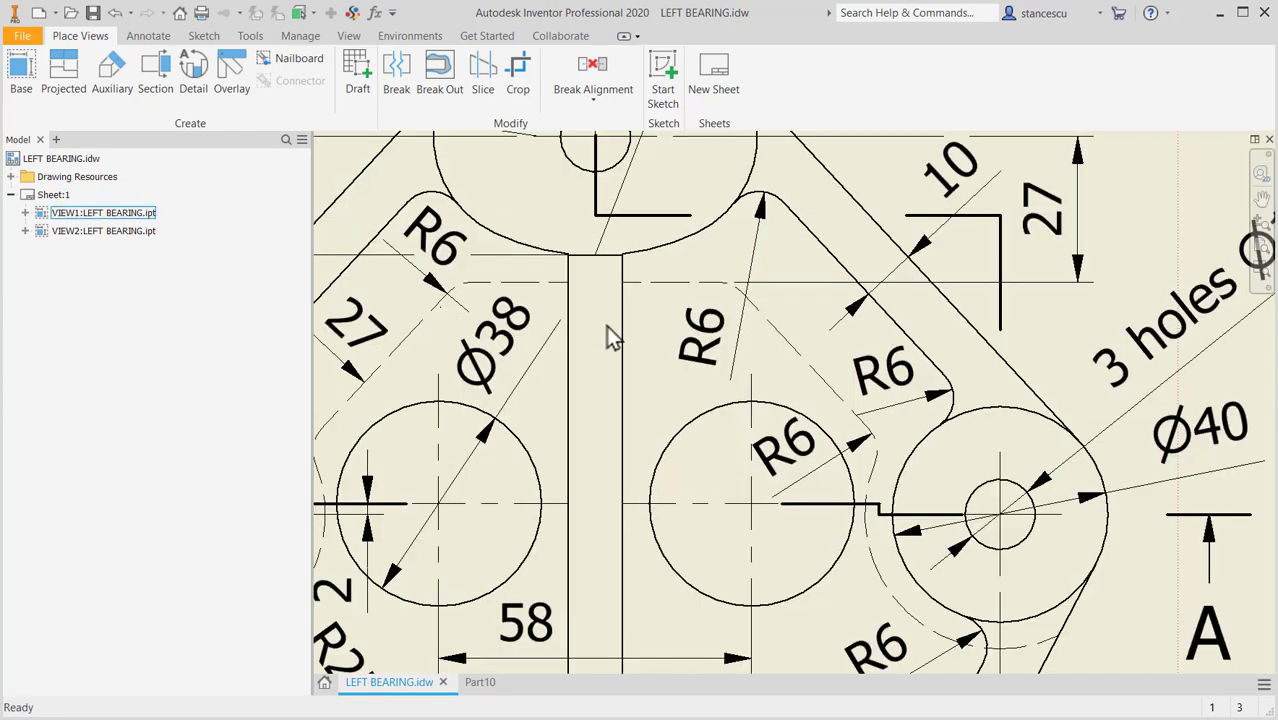
{"action": "scroll", "coordinate": [773, 410], "scroll_direction": "up", "scroll_amount": 3}
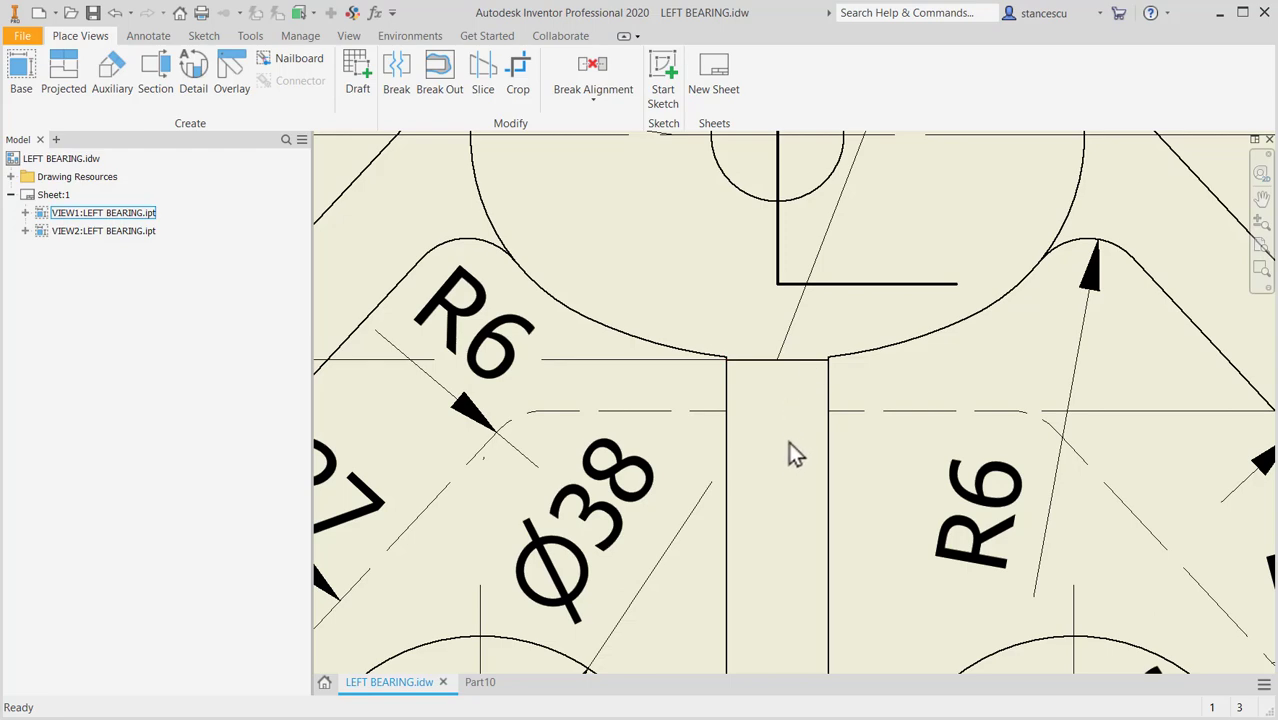
{"action": "mouse_move", "coordinate": [788, 441]}
{"action": "middle_mouse_down"}
{"action": "mouse_move", "coordinate": [822, 237]}
{"action": "mouse_move", "coordinate": [780, 62]}
{"action": "mouse_move", "coordinate": [812, 220]}
{"action": "middle_mouse_up"}
{"action": "middle_click_drag", "start_coordinate": [843, 341], "coordinate": [847, 271]}
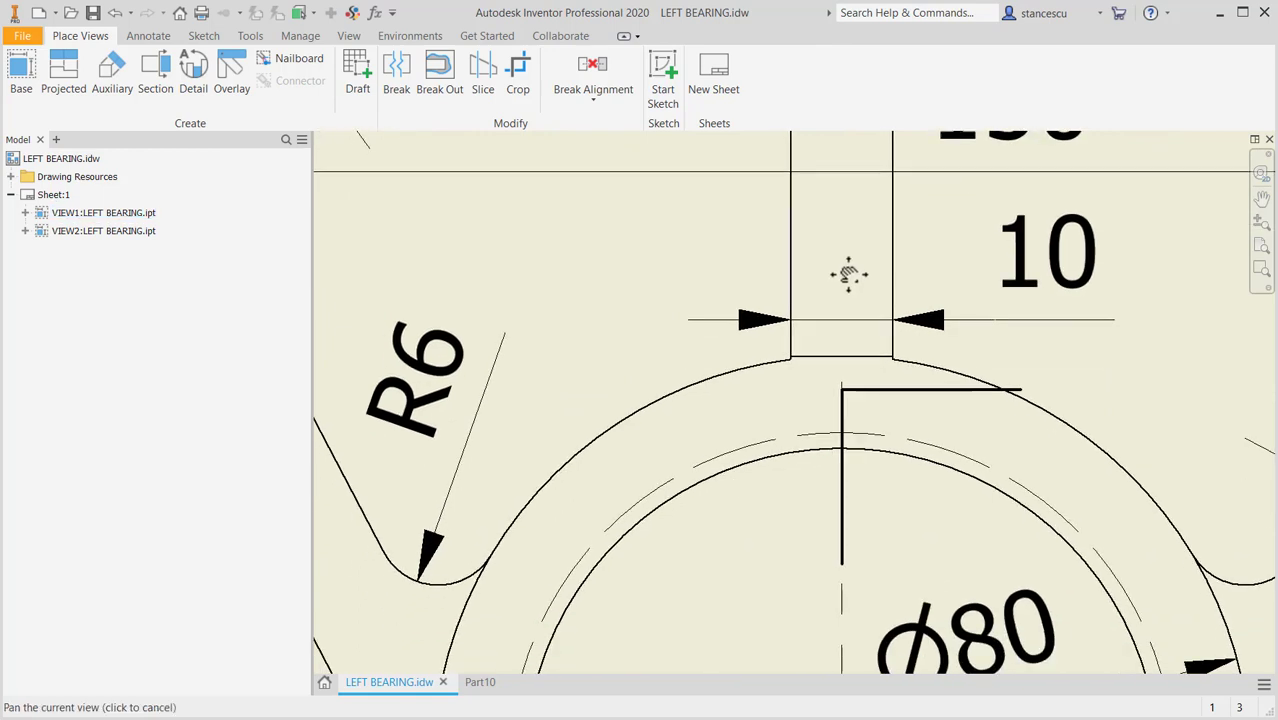
{"action": "scroll", "coordinate": [808, 368], "scroll_direction": "up", "scroll_amount": 2}
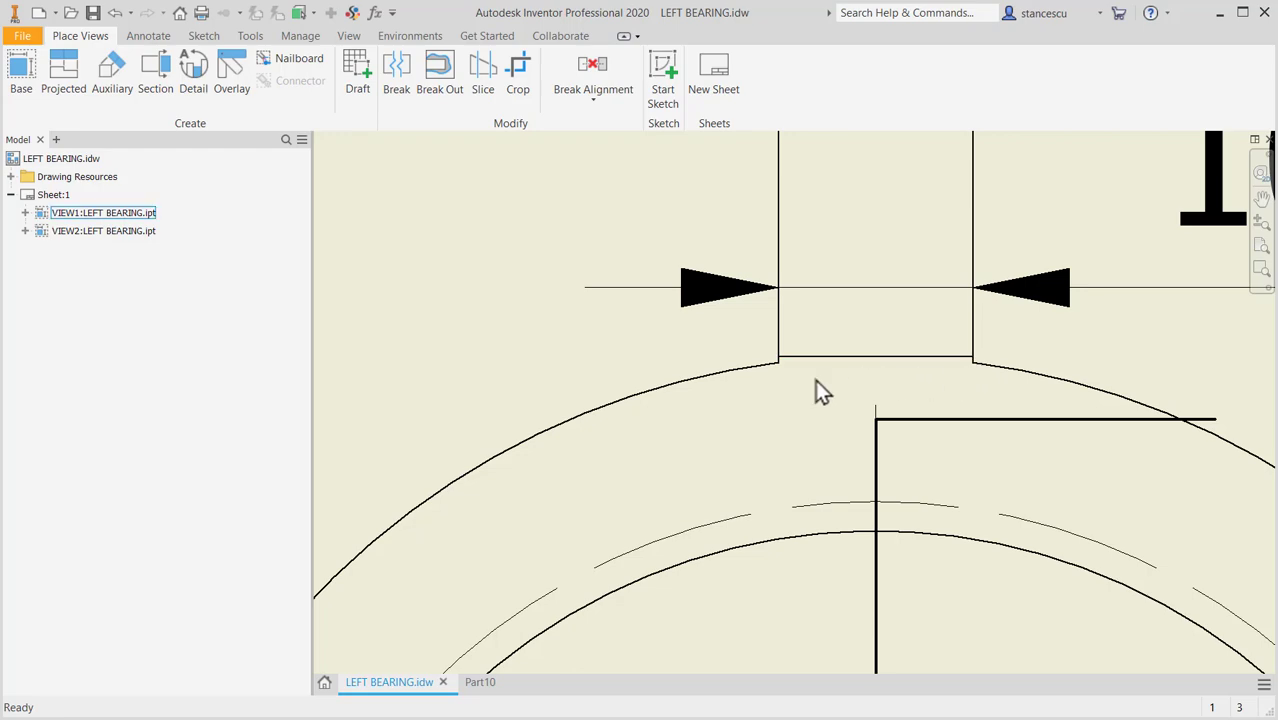
{"action": "scroll", "coordinate": [819, 434], "scroll_direction": "down", "scroll_amount": 5}
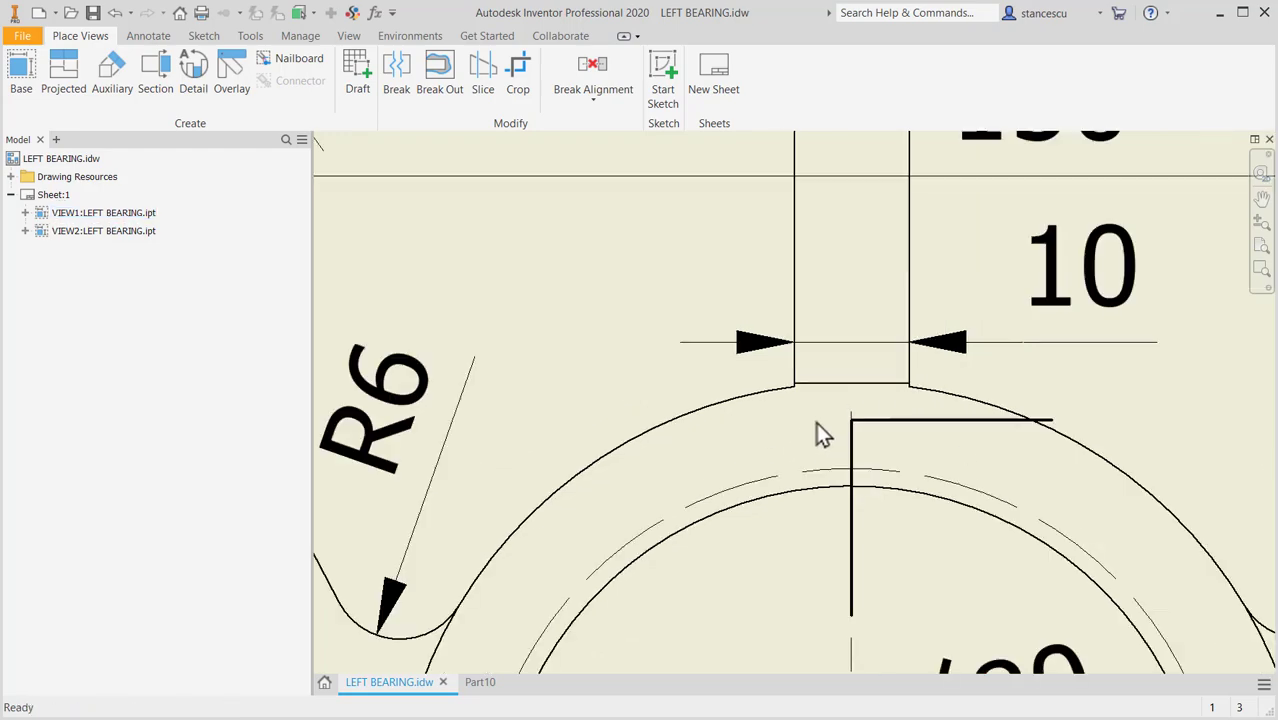
{"action": "scroll", "coordinate": [839, 446], "scroll_direction": "down", "scroll_amount": 3}
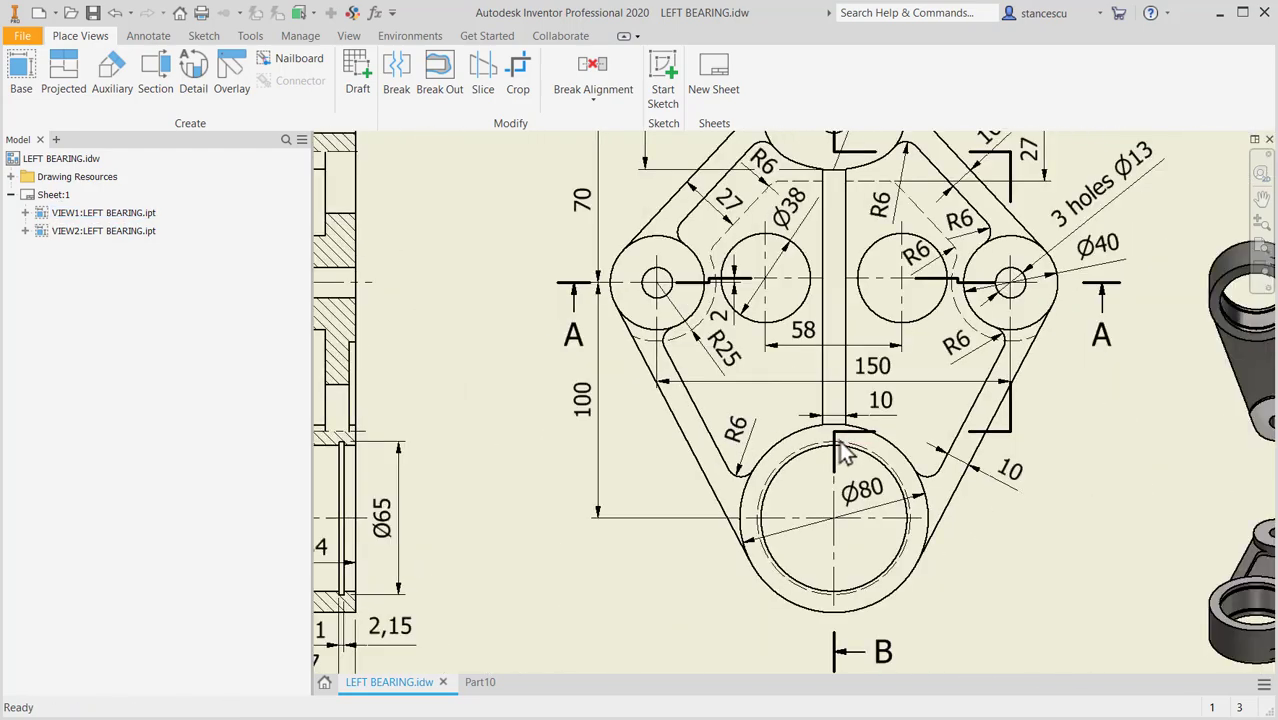
Switch to Part10, start a sketch on the YZ origin plane and slice the model graphics at that plane.
{"action": "left_click", "coordinate": [480, 683]}
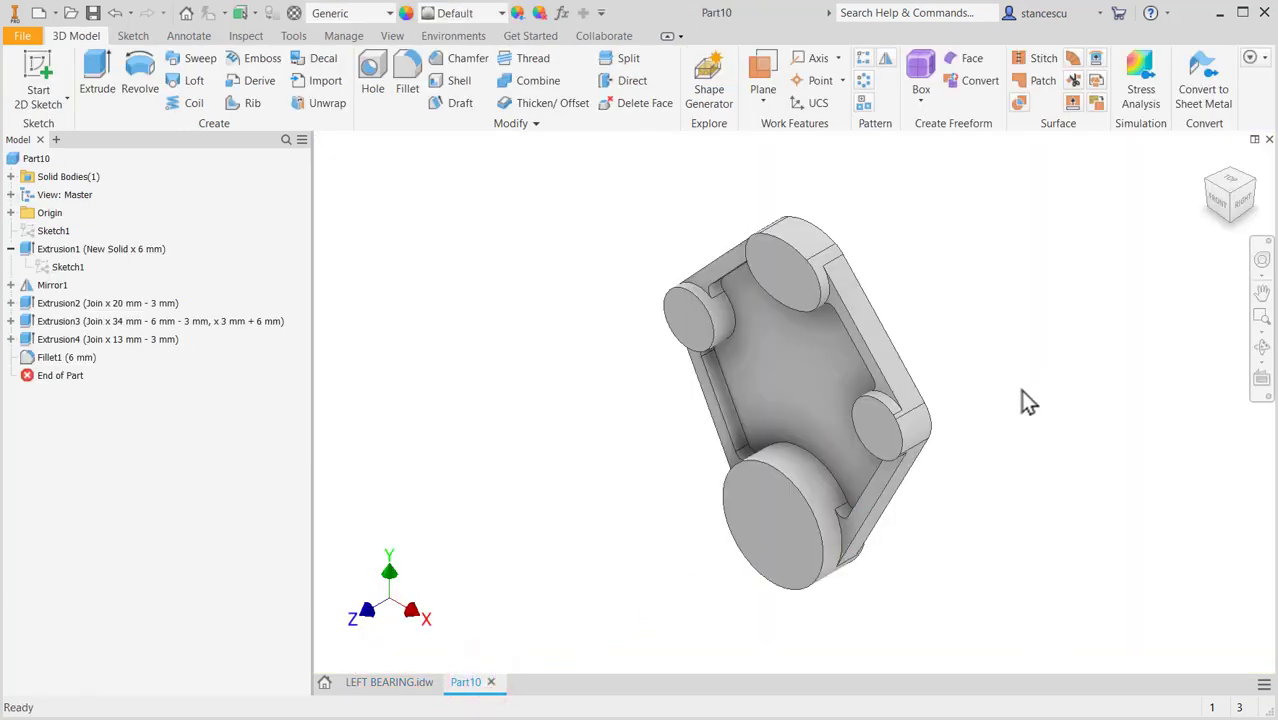
{"action": "mouse_move", "coordinate": [1052, 415]}
{"action": "middle_mouse_down", "text": "shift"}
{"action": "mouse_move", "coordinate": [1050, 385]}
{"action": "mouse_move", "coordinate": [1078, 365]}
{"action": "middle_mouse_up", "text": "shift"}
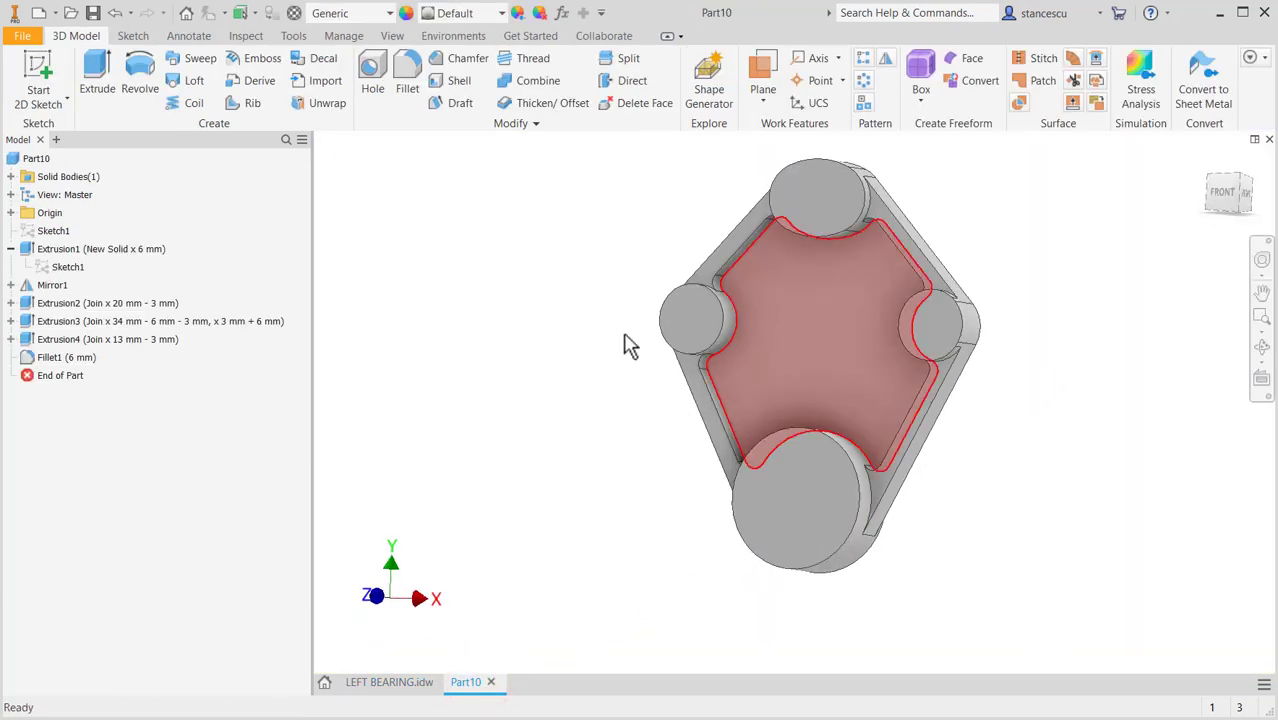
{"action": "left_click", "coordinate": [11, 213]}
{"action": "left_click", "coordinate": [60, 234]}
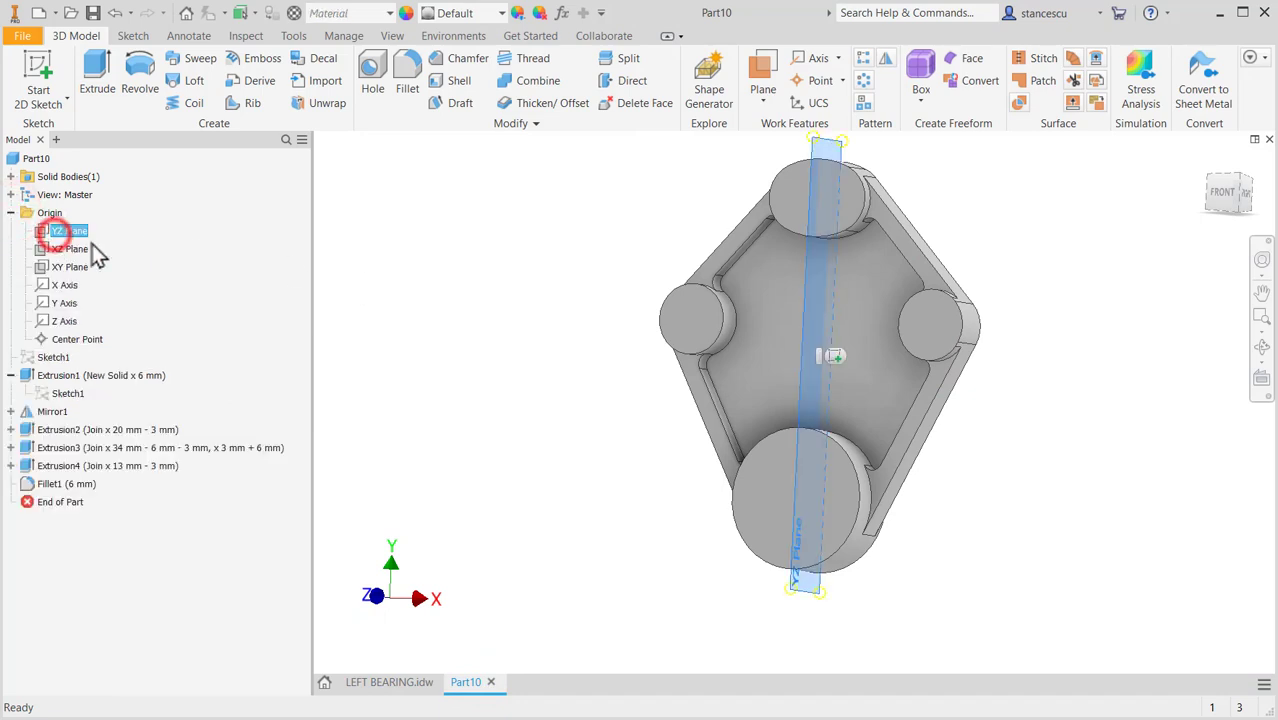
{"action": "key", "text": "s"}
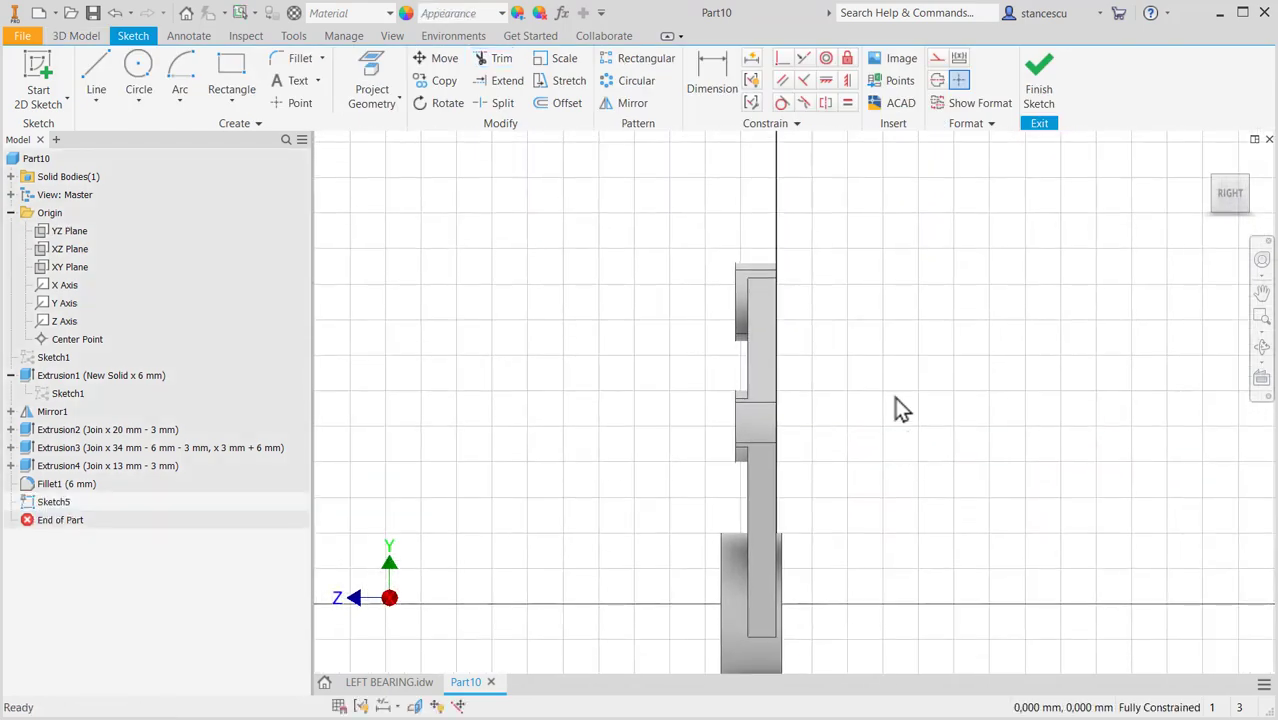
{"action": "key", "text": "F7"}
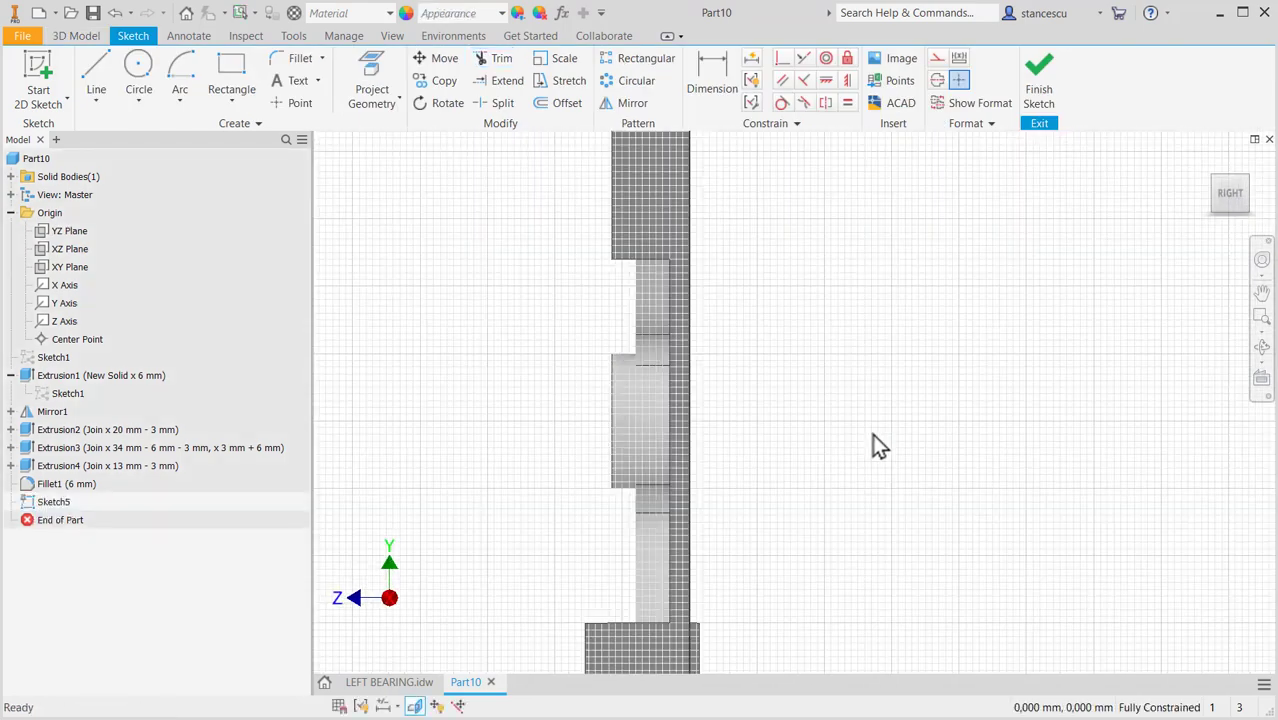
Project the front circular edges of the top boss and the large lower boss into the sketch.
{"action": "middle_click_drag", "start_coordinate": [892, 427], "coordinate": [1030, 286]}
{"action": "middle_click_drag", "start_coordinate": [942, 347], "coordinate": [966, 496]}
{"action": "middle_click_drag", "start_coordinate": [950, 422], "coordinate": [975, 502]}
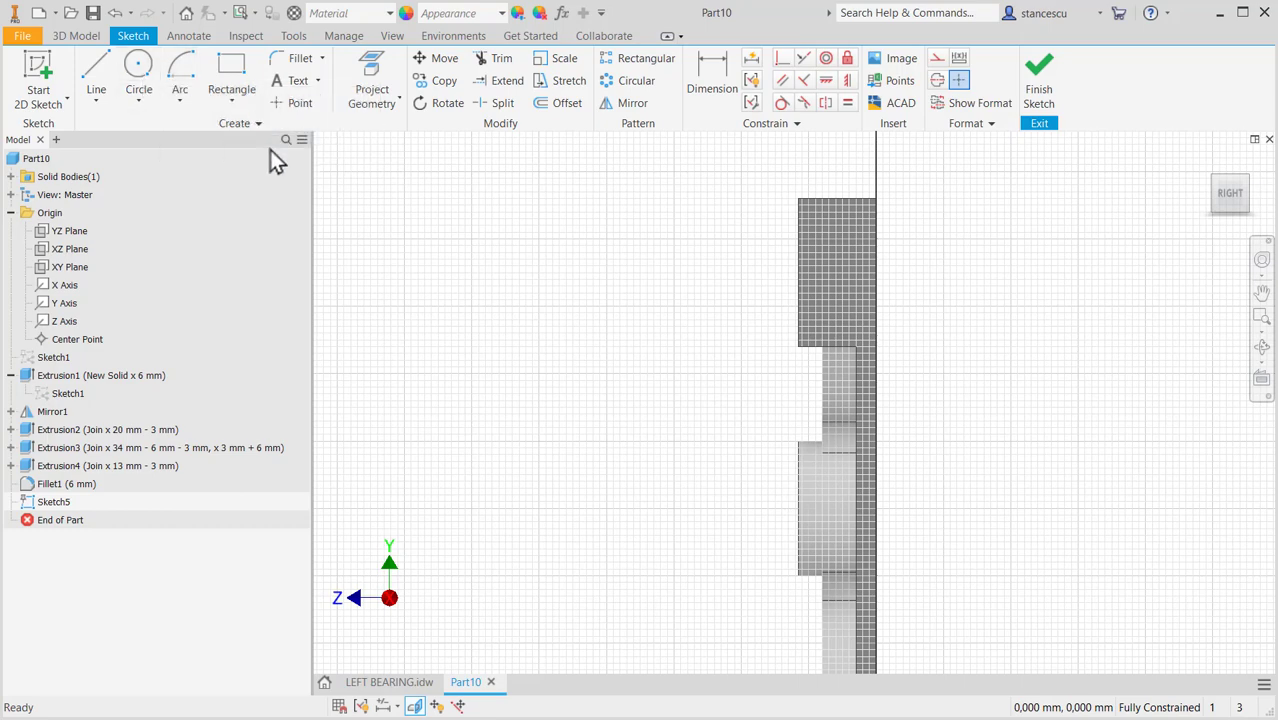
{"action": "left_click", "coordinate": [358, 71]}
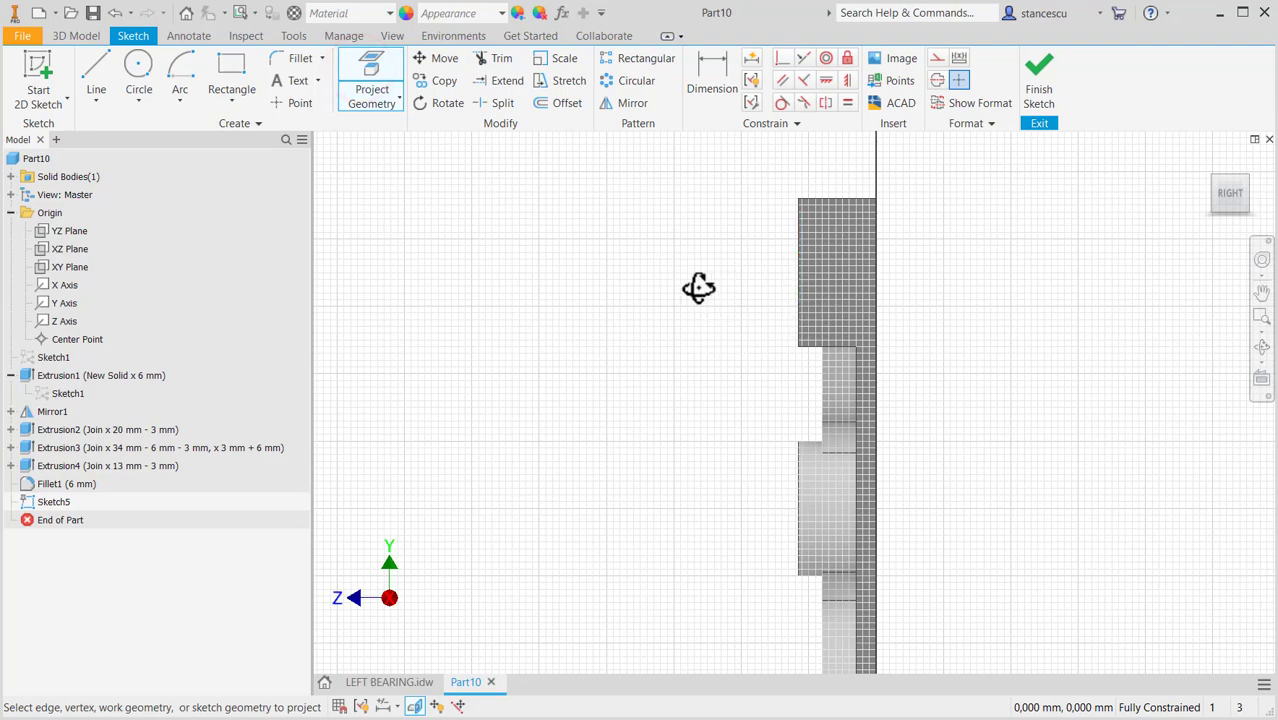
{"action": "middle_click_drag", "start_coordinate": [699, 288], "coordinate": [716, 294], "text": "shift"}
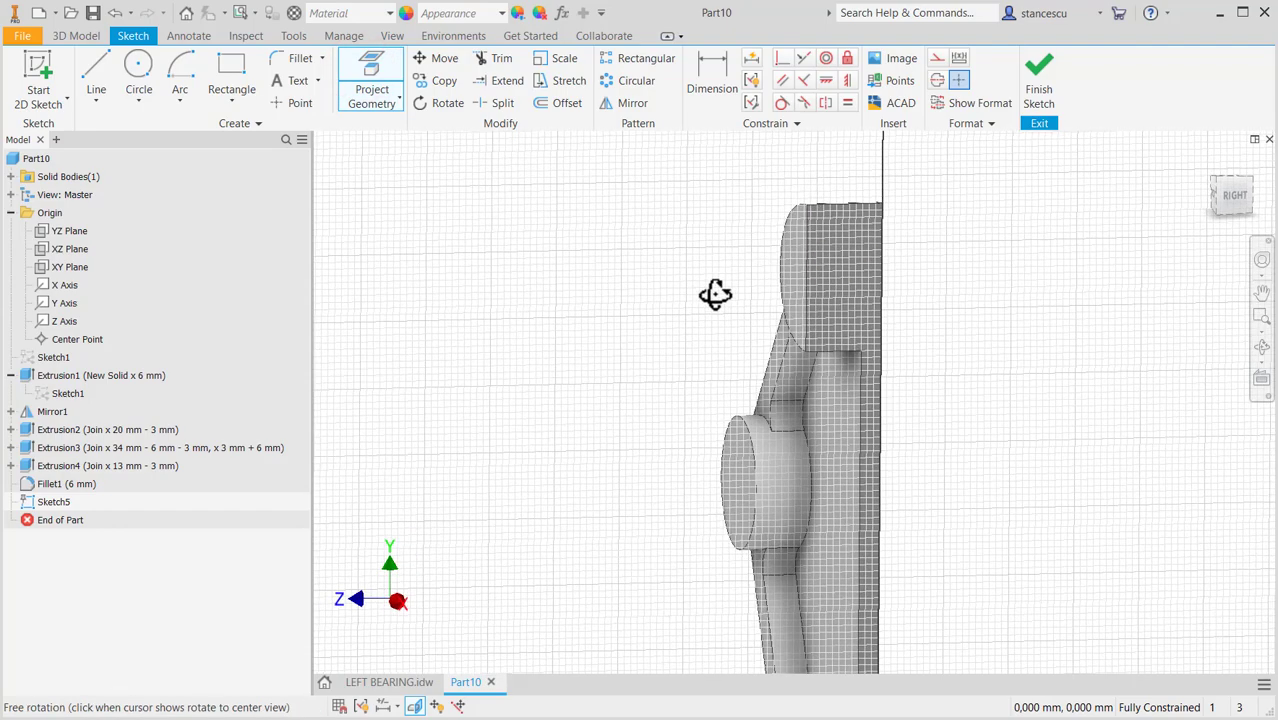
{"action": "left_click", "coordinate": [789, 262]}
{"action": "left_click", "coordinate": [362, 72]}
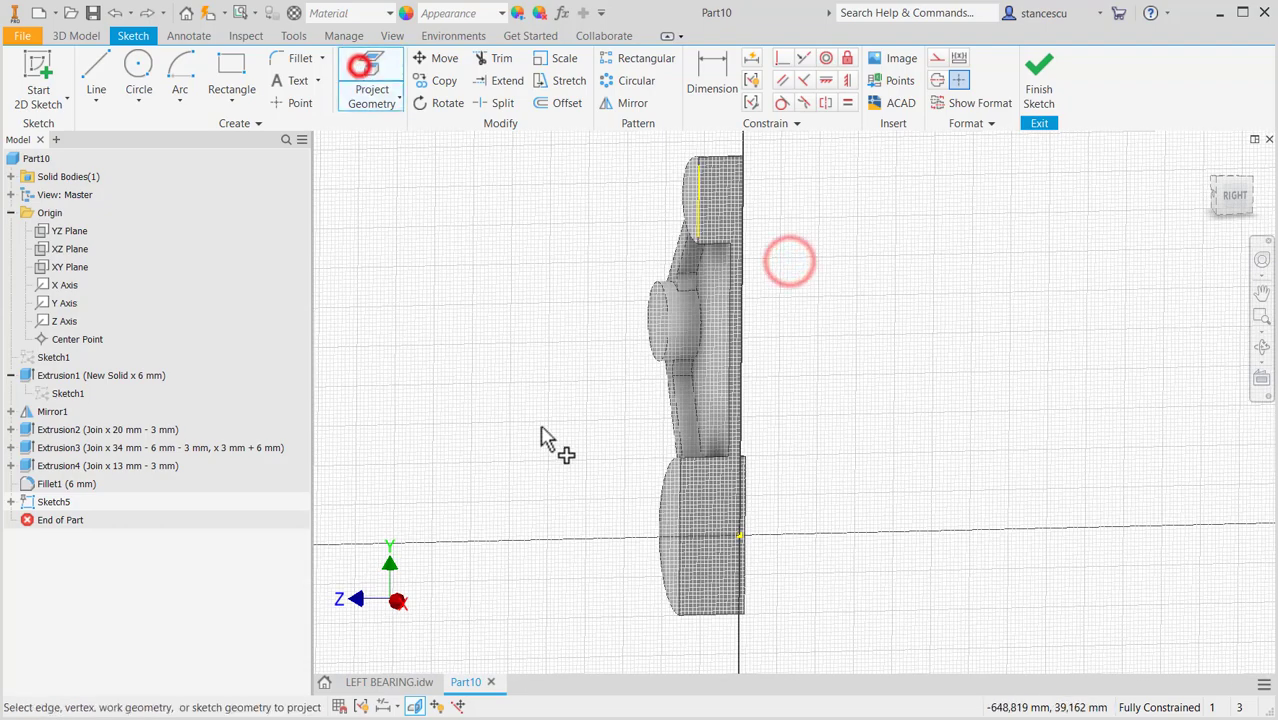
{"action": "left_click", "coordinate": [662, 518]}
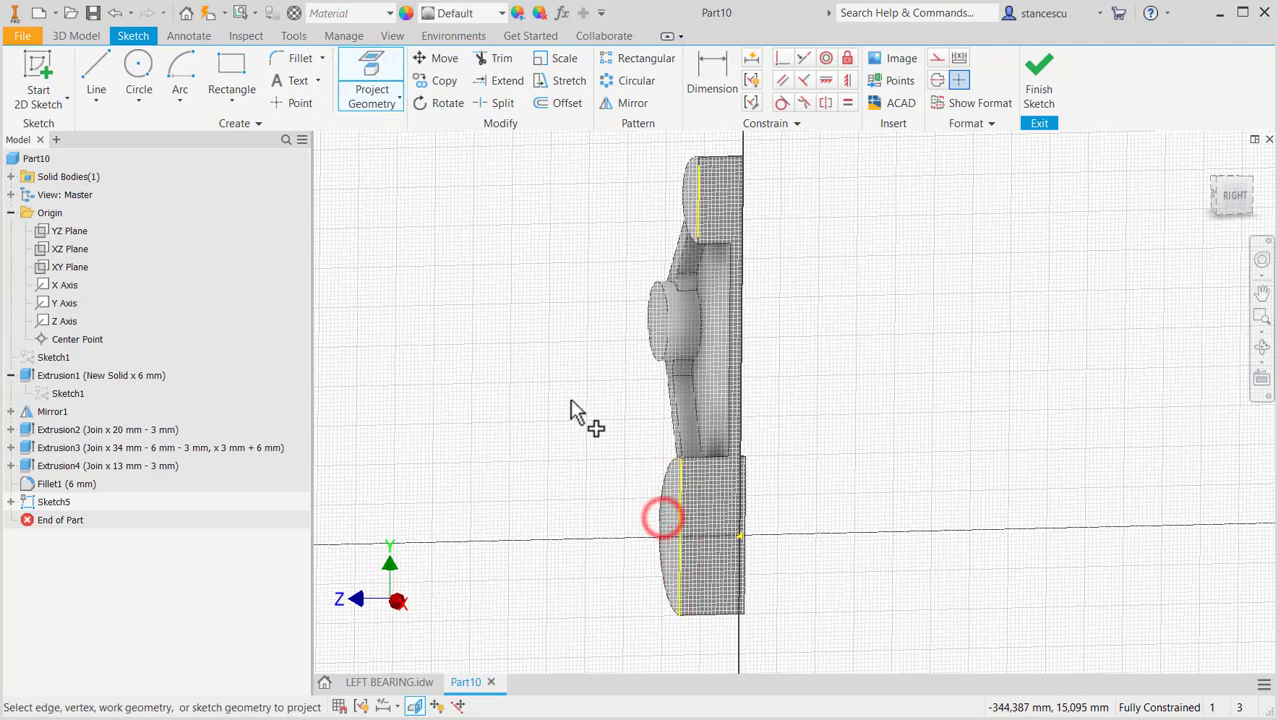
Project the rear circular edge of the large lower boss into the sketch.
{"action": "middle_click_drag", "start_coordinate": [875, 265], "coordinate": [916, 320]}
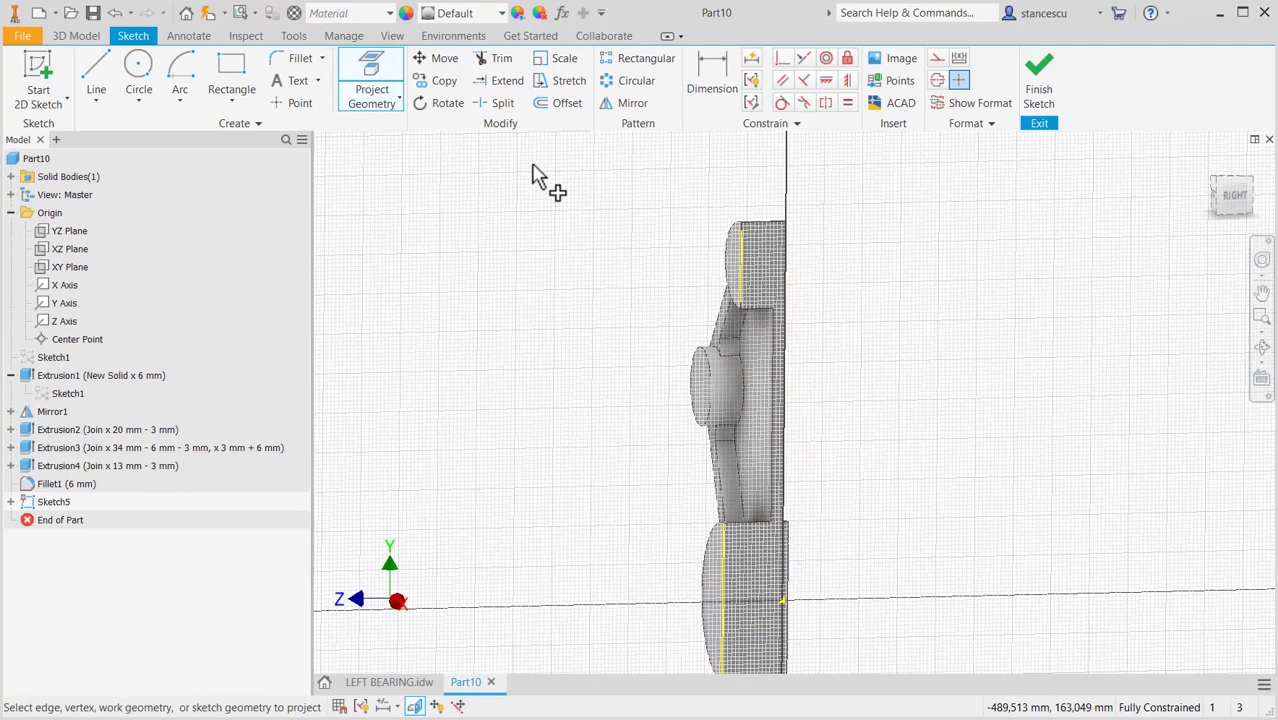
{"action": "middle_click_drag", "start_coordinate": [909, 350], "coordinate": [876, 233]}
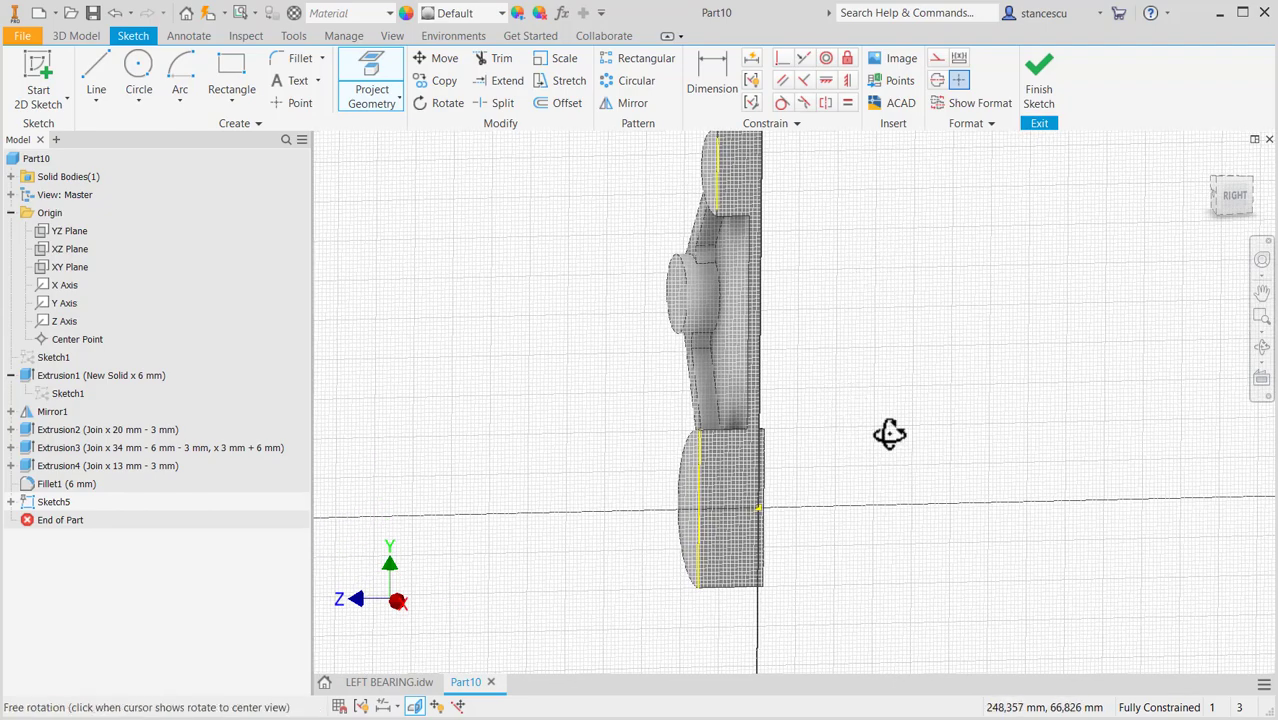
{"action": "middle_click_drag", "start_coordinate": [890, 434], "coordinate": [835, 455], "text": "shift"}
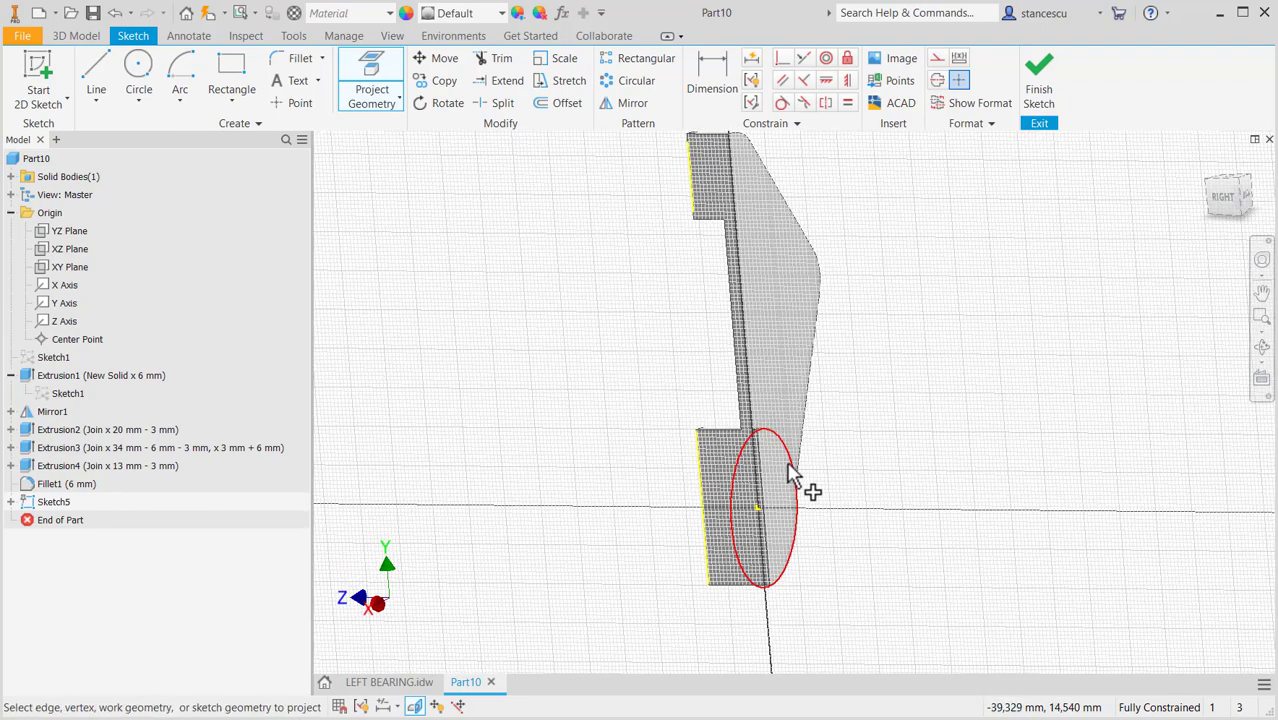
{"action": "left_click", "coordinate": [789, 466]}
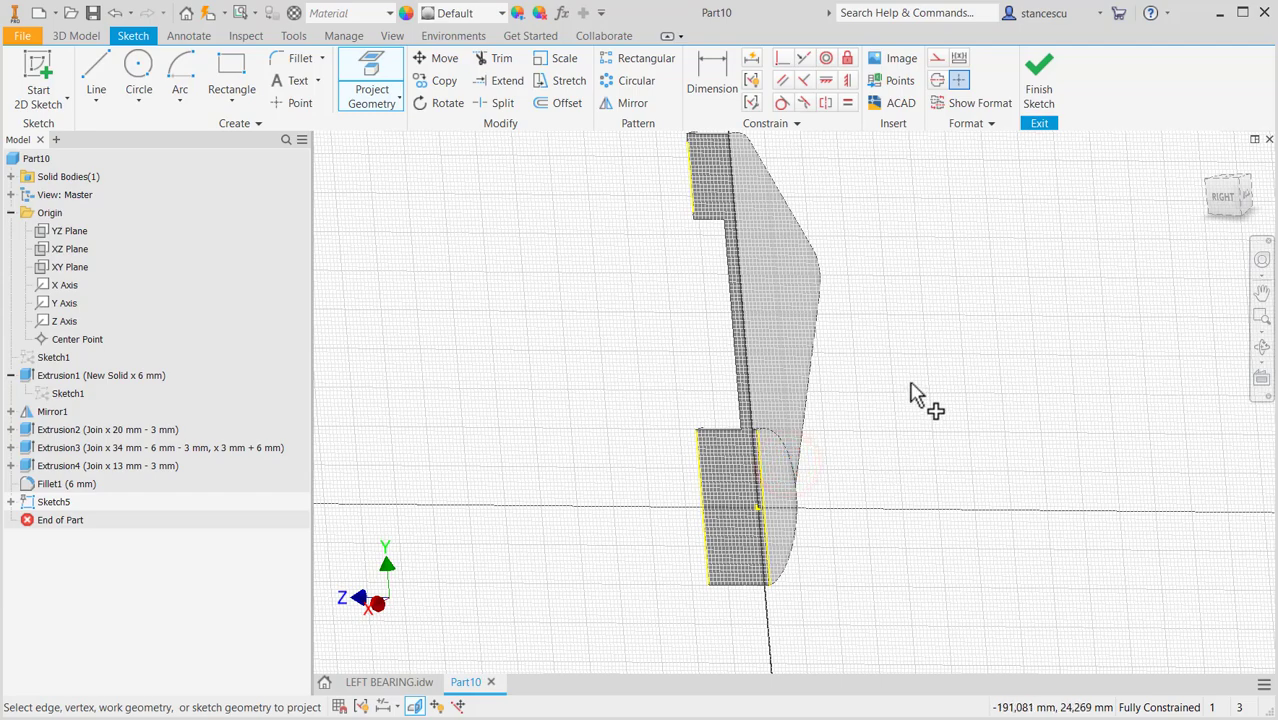
{"action": "key", "text": "Escape"}
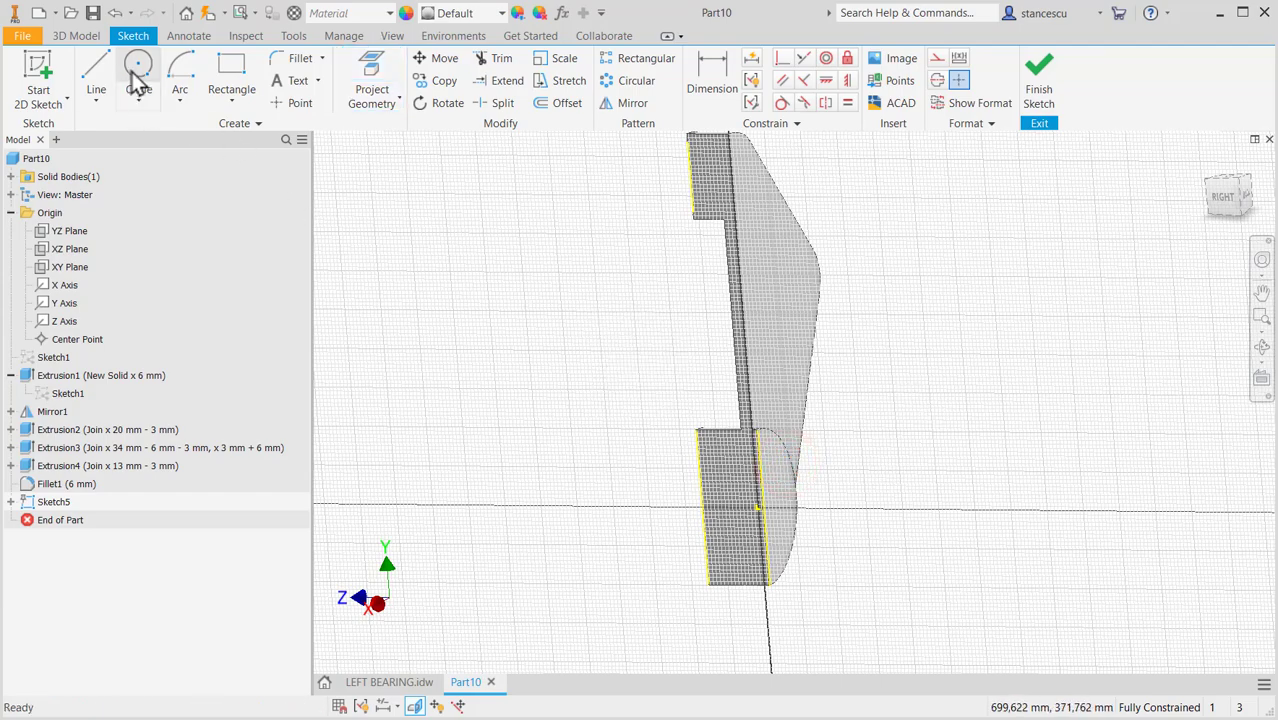
Draw a straight line from the midpoint of the large boss's projected rear edge, parallel to the Y axis, to just beyond the top boss.
{"action": "left_click", "coordinate": [96, 76]}
{"action": "scroll", "coordinate": [822, 494], "scroll_direction": "up", "scroll_amount": 3}
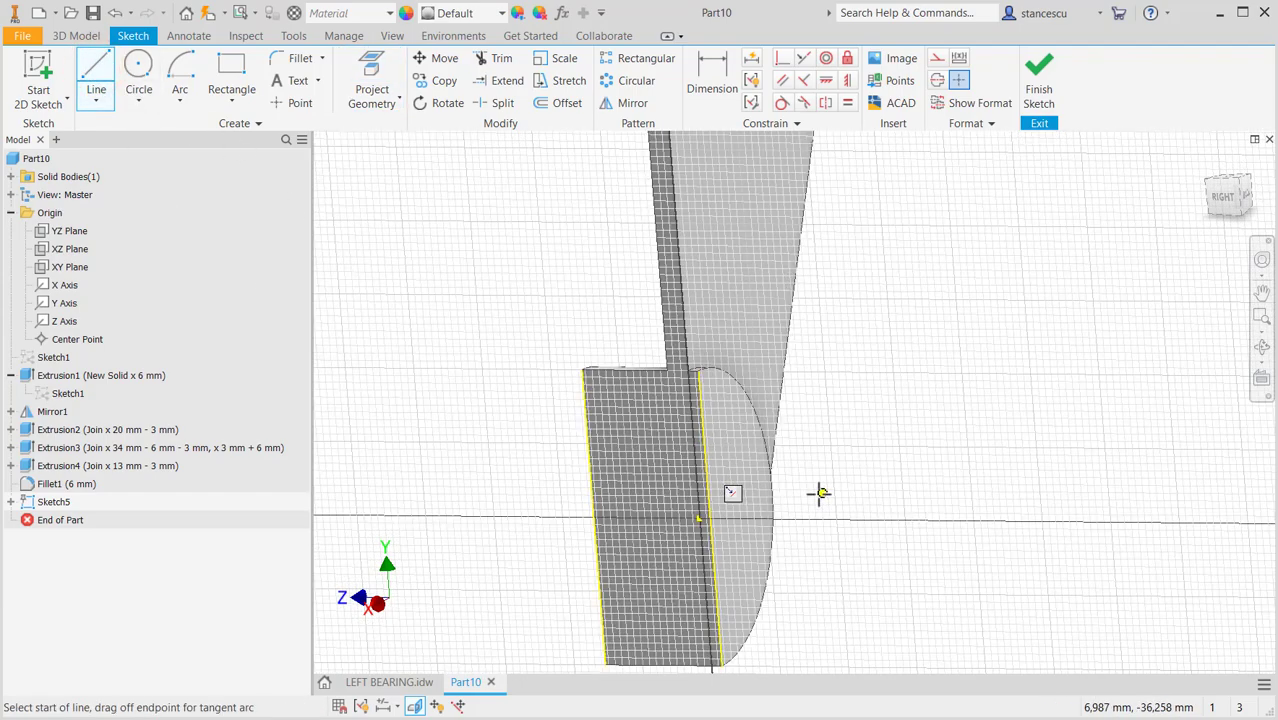
{"action": "left_click_drag", "start_coordinate": [710, 518], "coordinate": [718, 362]}
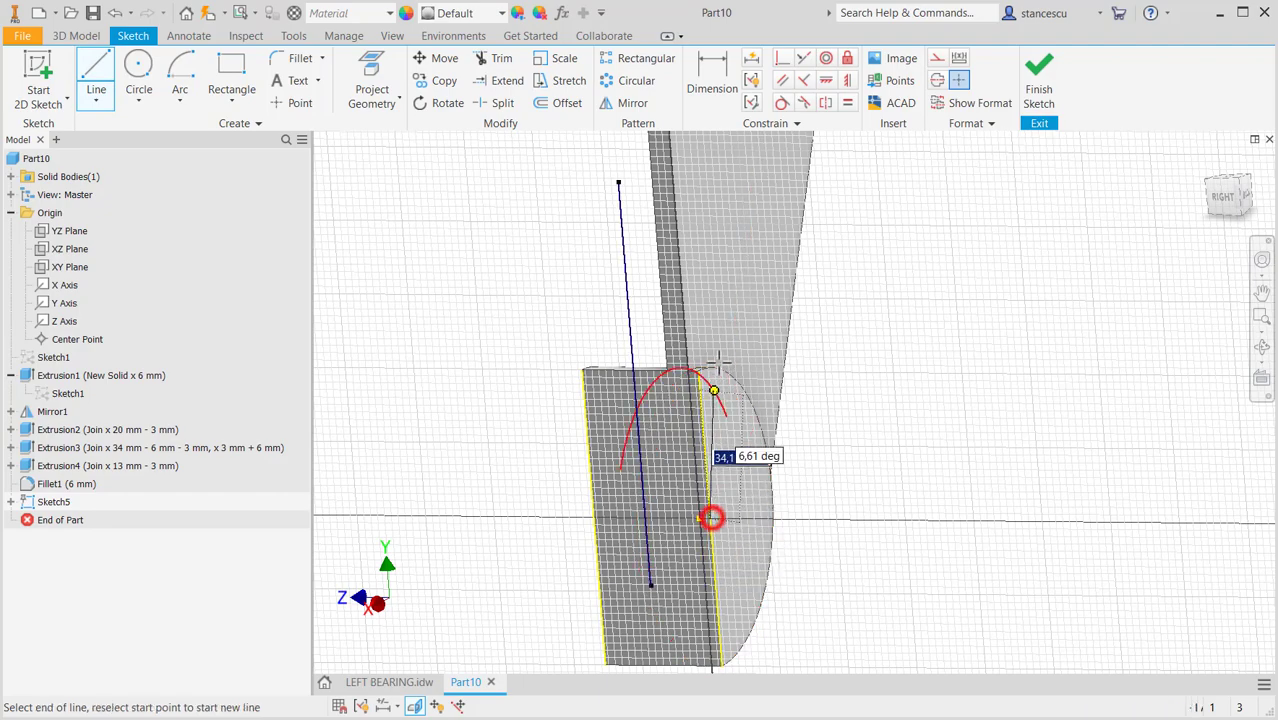
{"action": "mouse_move", "coordinate": [752, 205]}
{"action": "middle_mouse_down"}
{"action": "mouse_move", "coordinate": [893, 599]}
{"action": "mouse_move", "coordinate": [923, 631]}
{"action": "middle_mouse_up"}
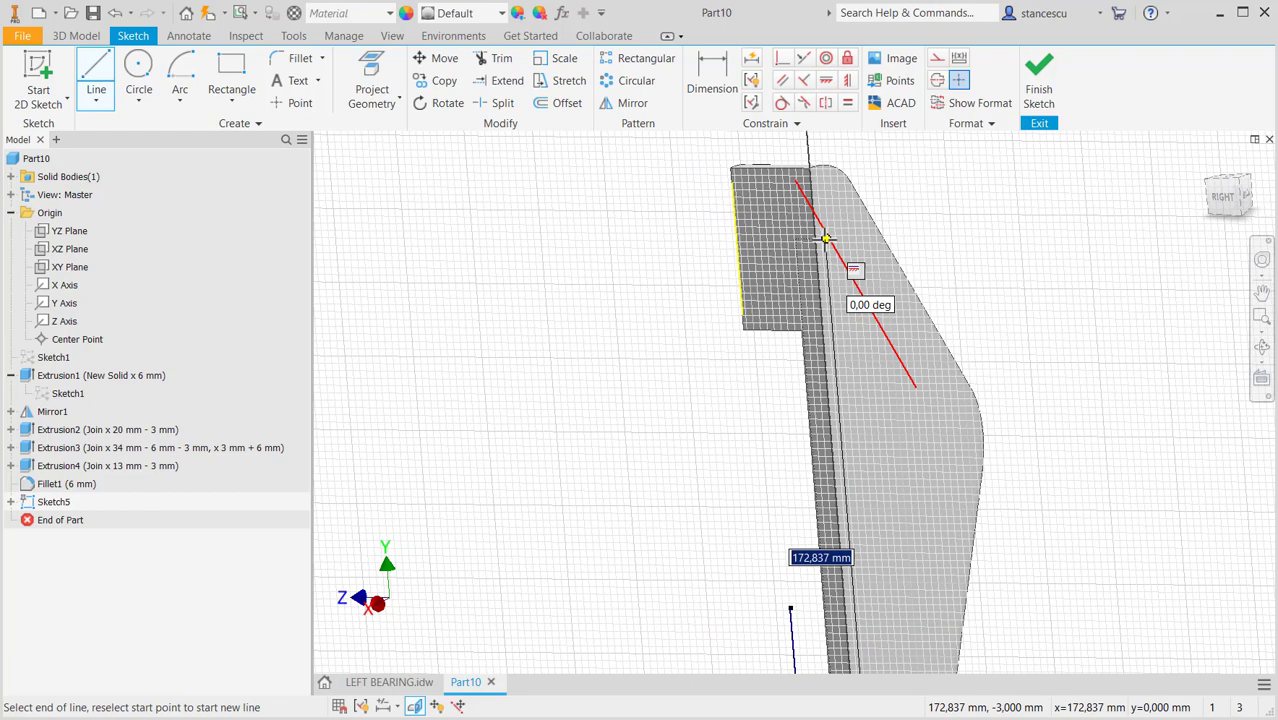
{"action": "left_click", "coordinate": [818, 138]}
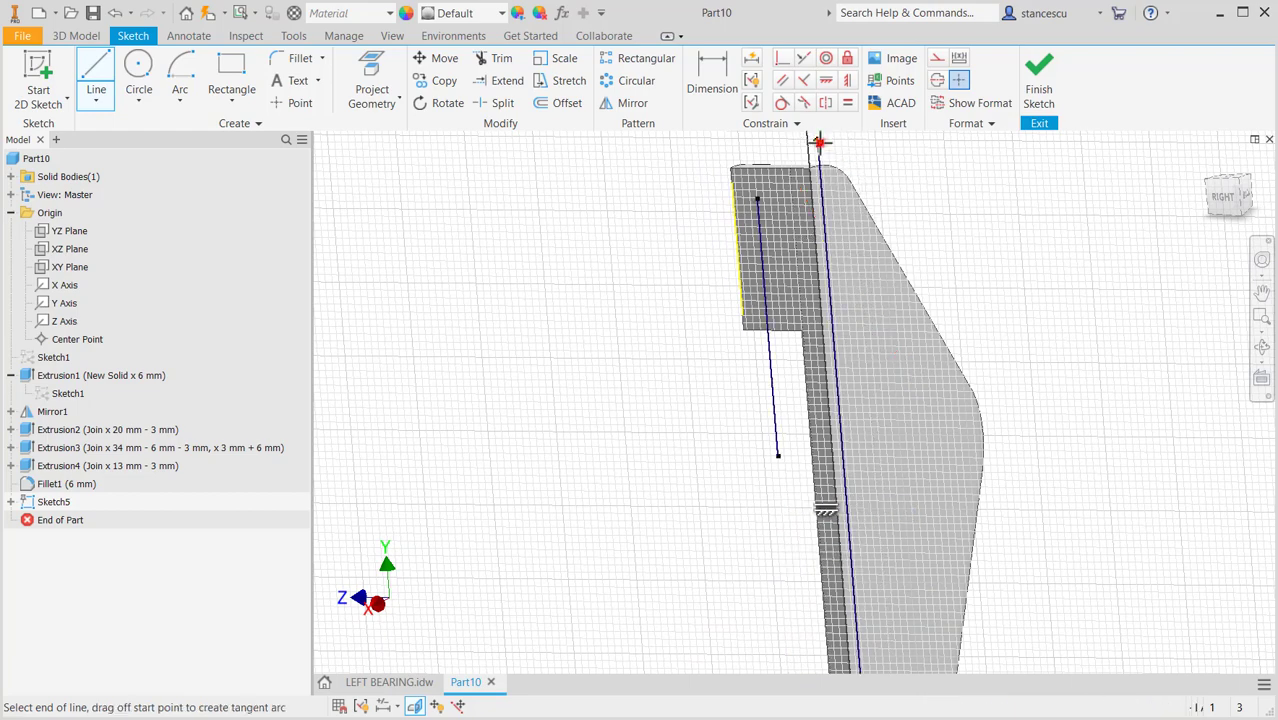
{"action": "key", "text": "Escape"}
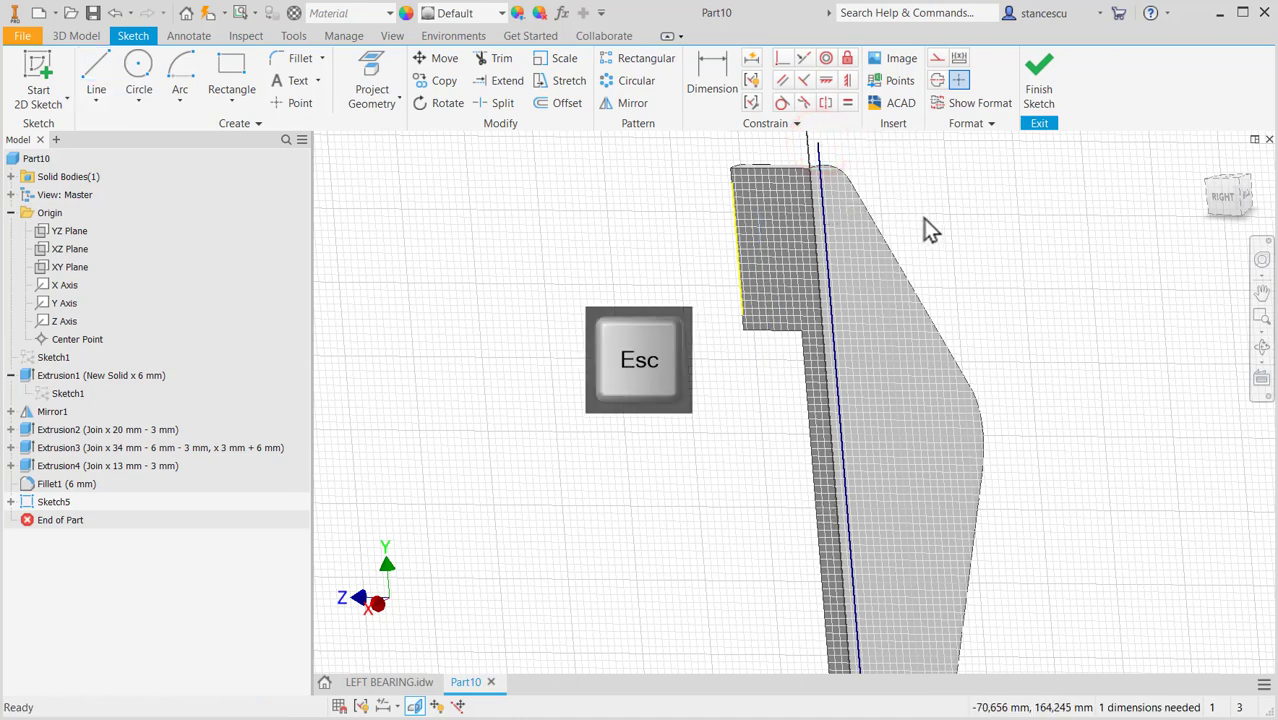
Draw a perpendicular line about 26 mm long from the midpoint of the top boss's projected front edge to the long rear line.
{"action": "left_click", "coordinate": [96, 72]}
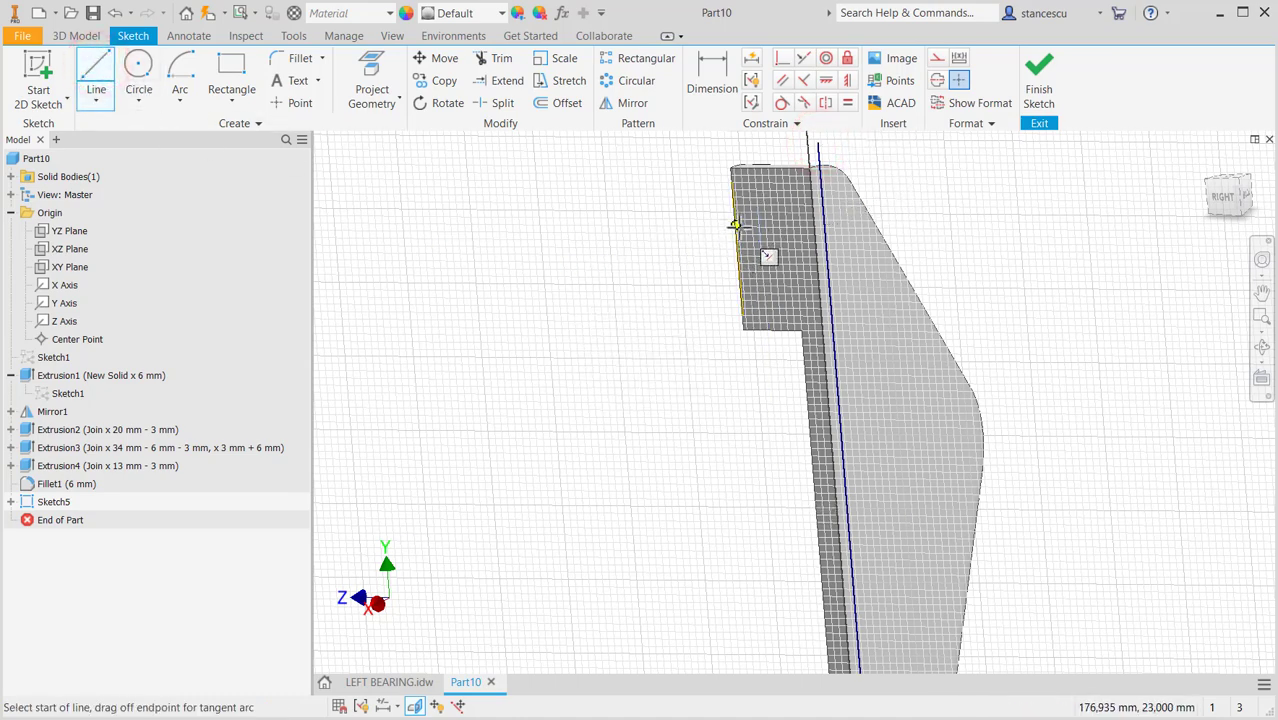
{"action": "left_click", "coordinate": [736, 248]}
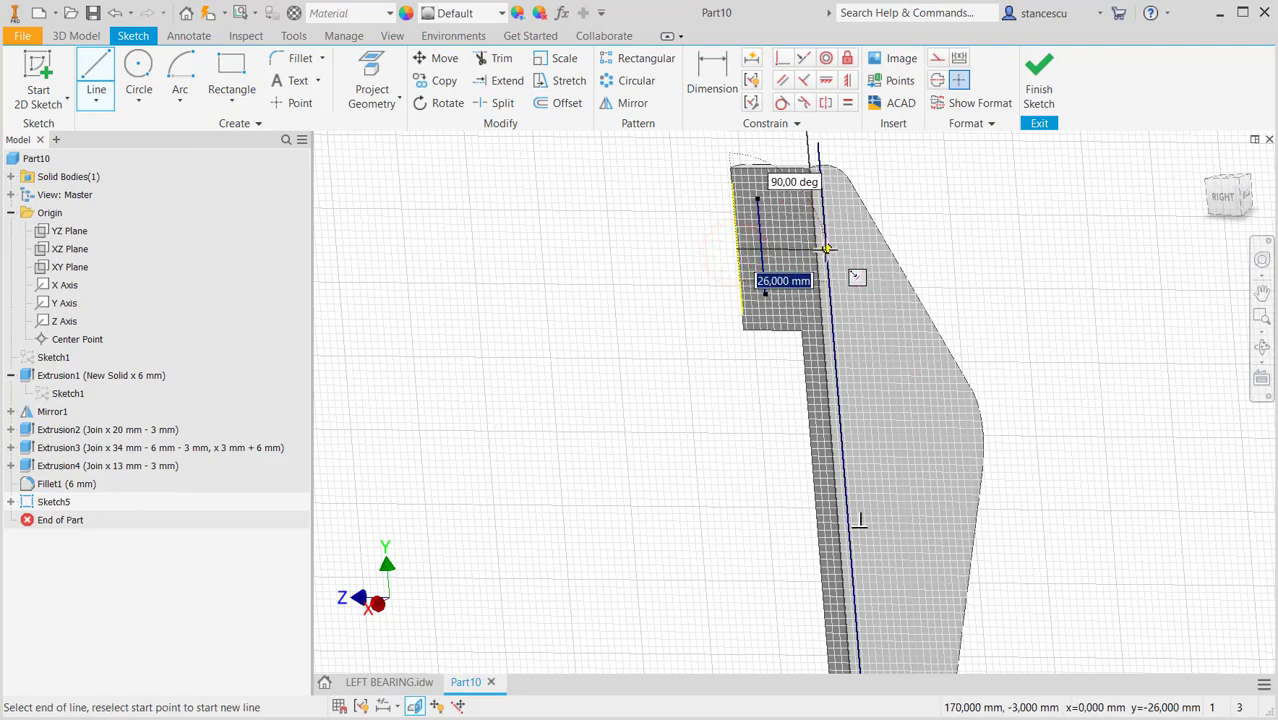
{"action": "scroll", "coordinate": [827, 249], "scroll_direction": "up", "scroll_amount": 3}
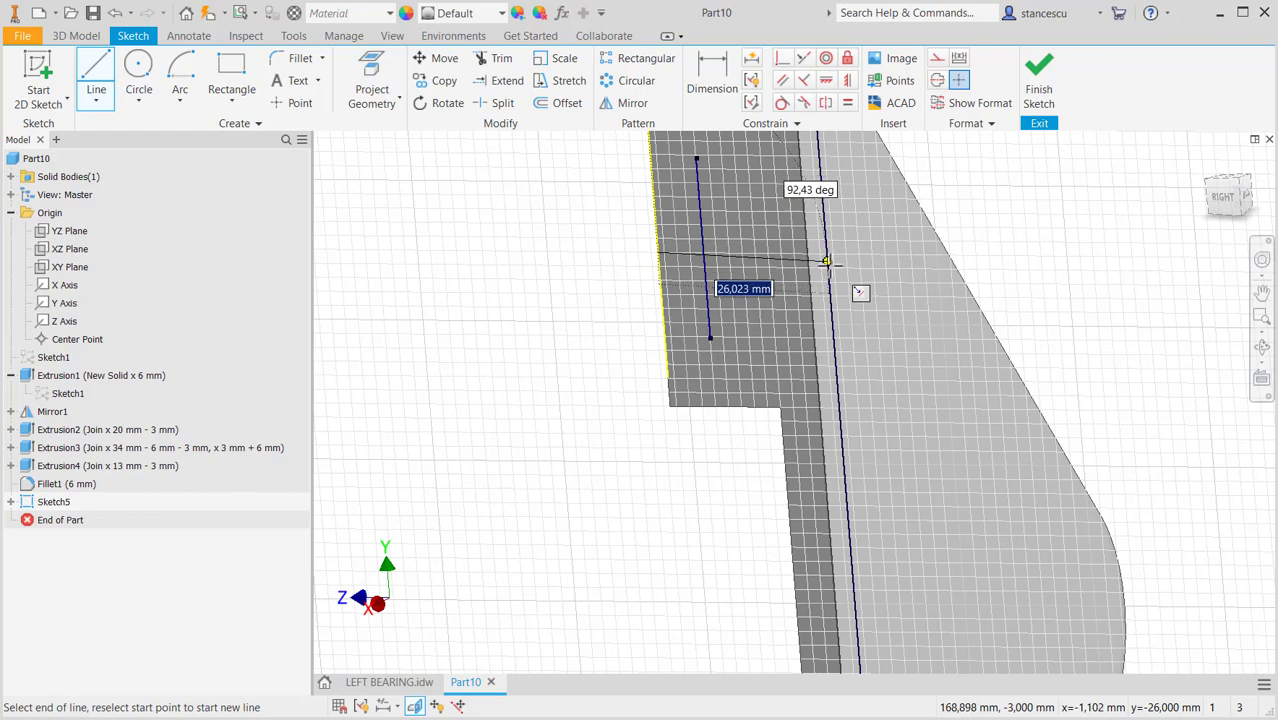
{"action": "left_click", "coordinate": [827, 253]}
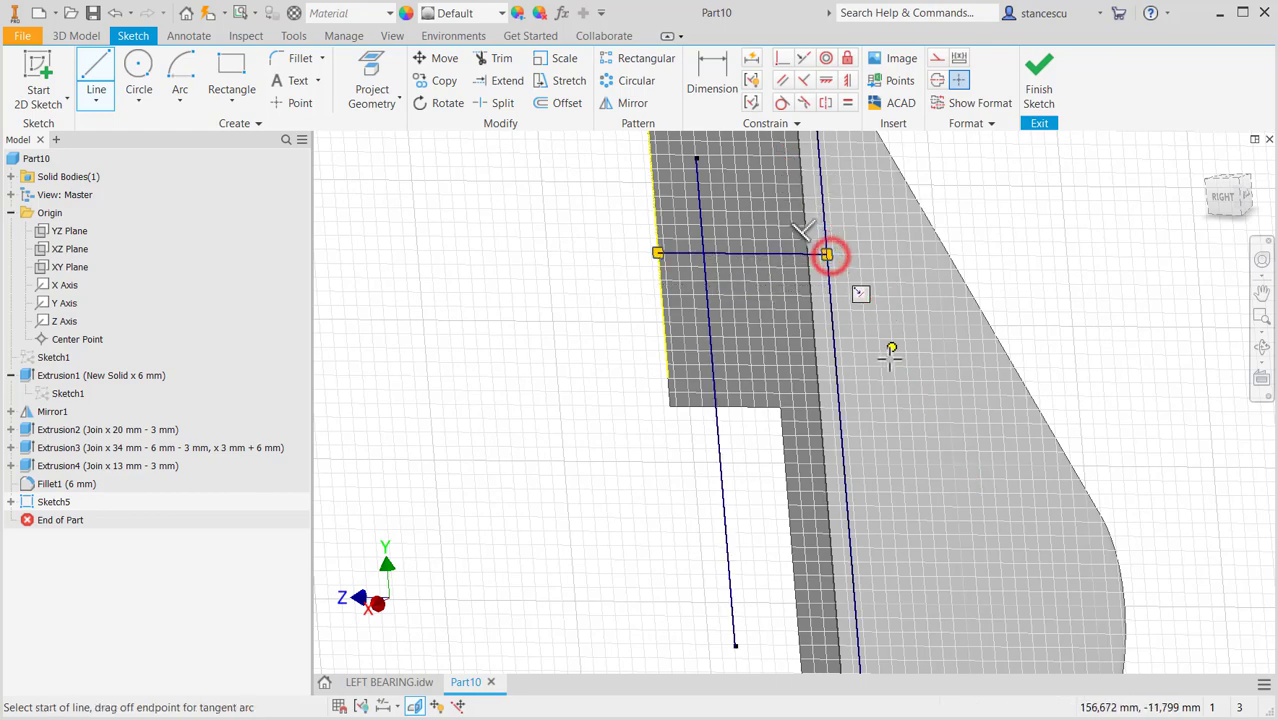
Draw connected lines from the top boss's front-edge midpoint down to its lower corner and on to the large boss's upper front corner.
{"action": "scroll", "coordinate": [785, 393], "scroll_direction": "down", "scroll_amount": 3}
{"action": "middle_click_drag", "start_coordinate": [631, 419], "coordinate": [691, 264]}
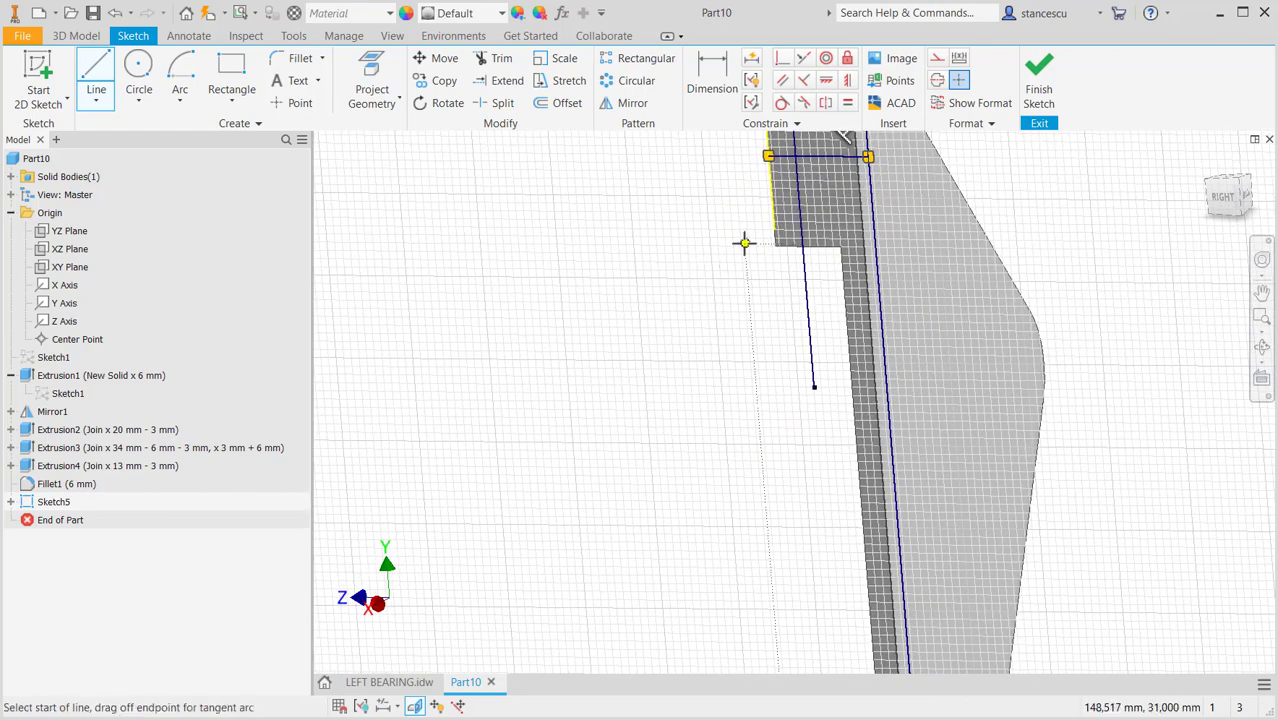
{"action": "left_click", "coordinate": [768, 156]}
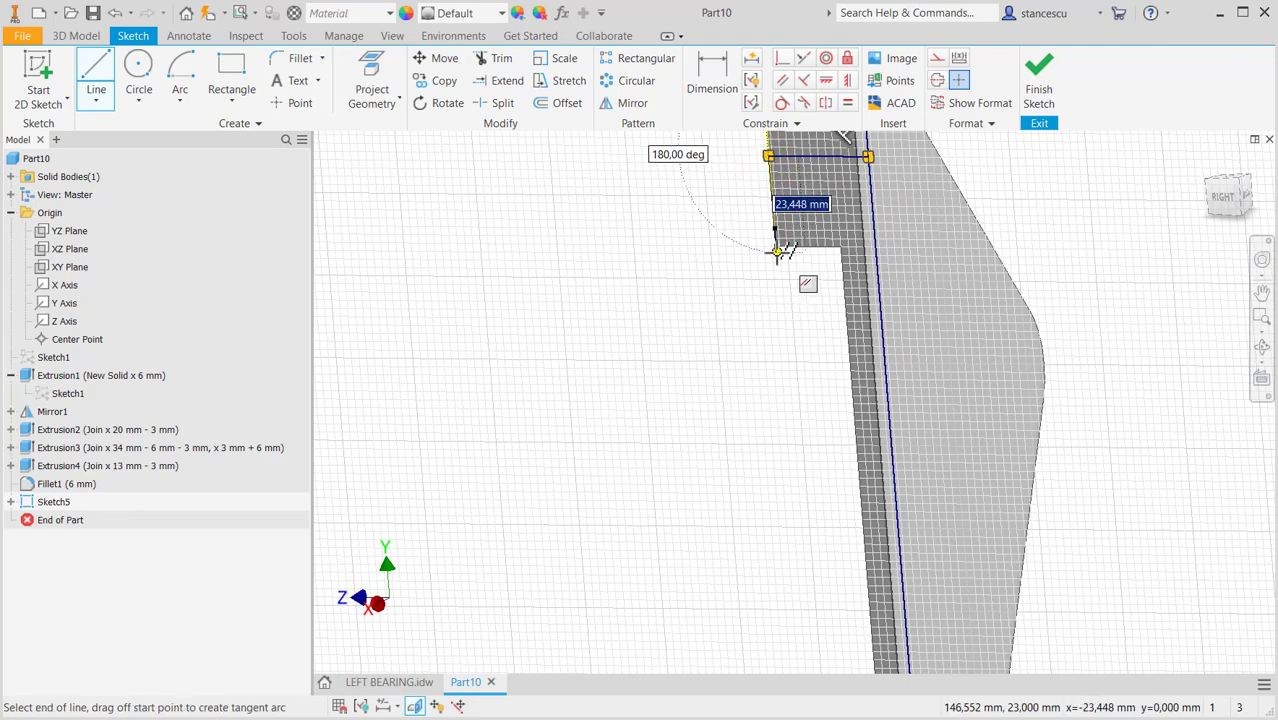
{"action": "scroll", "coordinate": [777, 252], "scroll_direction": "up", "scroll_amount": 3}
{"action": "left_click", "coordinate": [771, 253]}
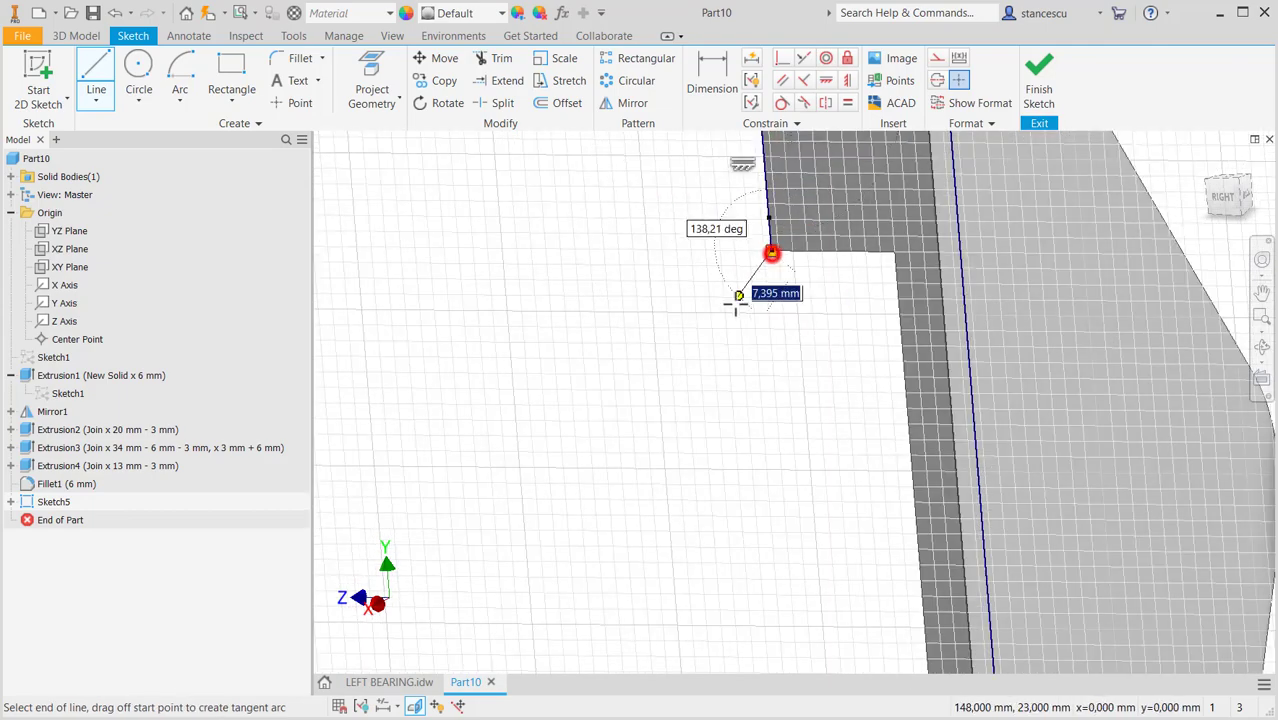
{"action": "scroll", "coordinate": [735, 305], "scroll_direction": "down", "scroll_amount": 4}
{"action": "middle_click_drag", "start_coordinate": [756, 451], "coordinate": [783, 319]}
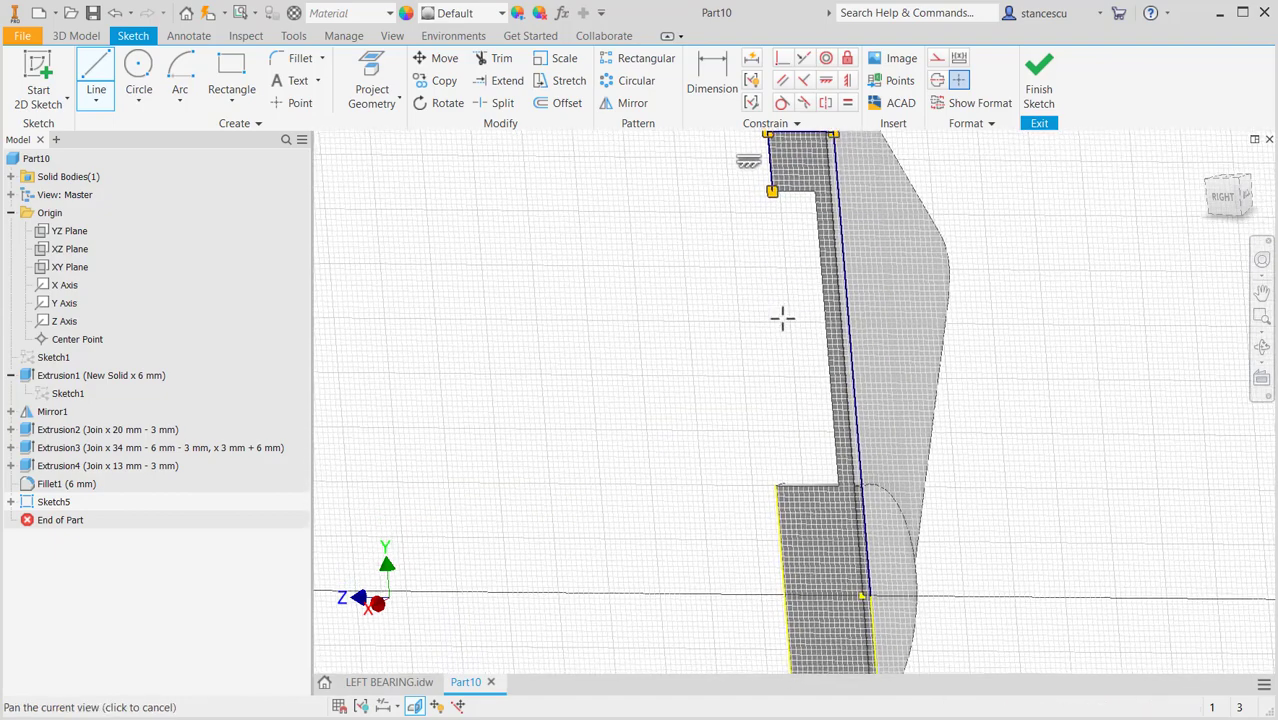
{"action": "left_click", "coordinate": [775, 484]}
Close the profile along the large boss's front edge to its midpoint and across to the start of the long rear line.
{"action": "middle_click_drag", "start_coordinate": [765, 480], "coordinate": [765, 403]}
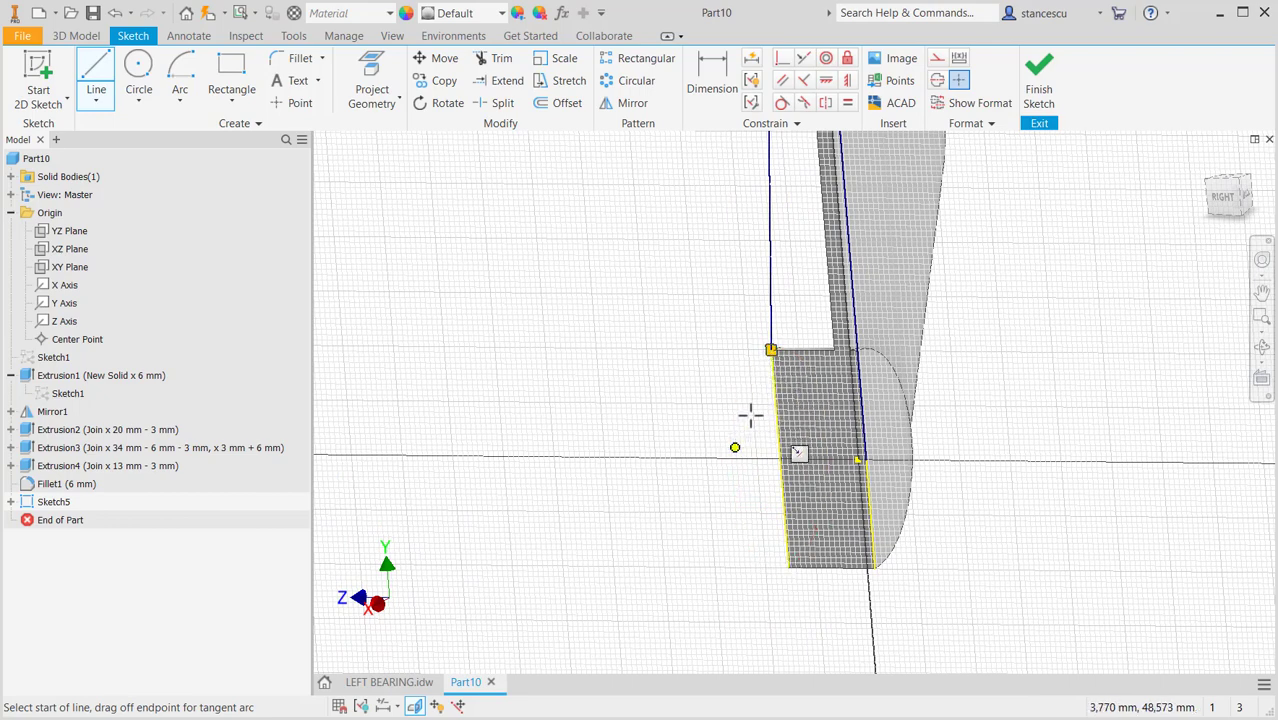
{"action": "left_click", "coordinate": [770, 349]}
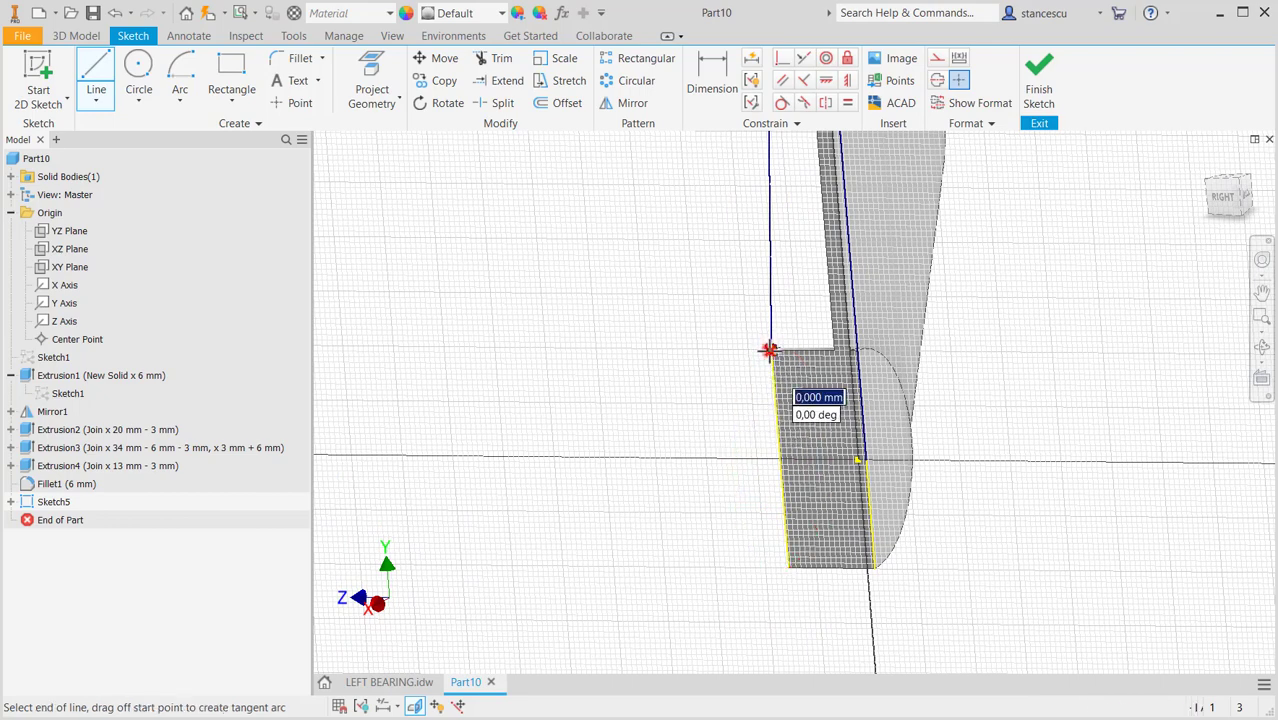
{"action": "left_click", "coordinate": [780, 459]}
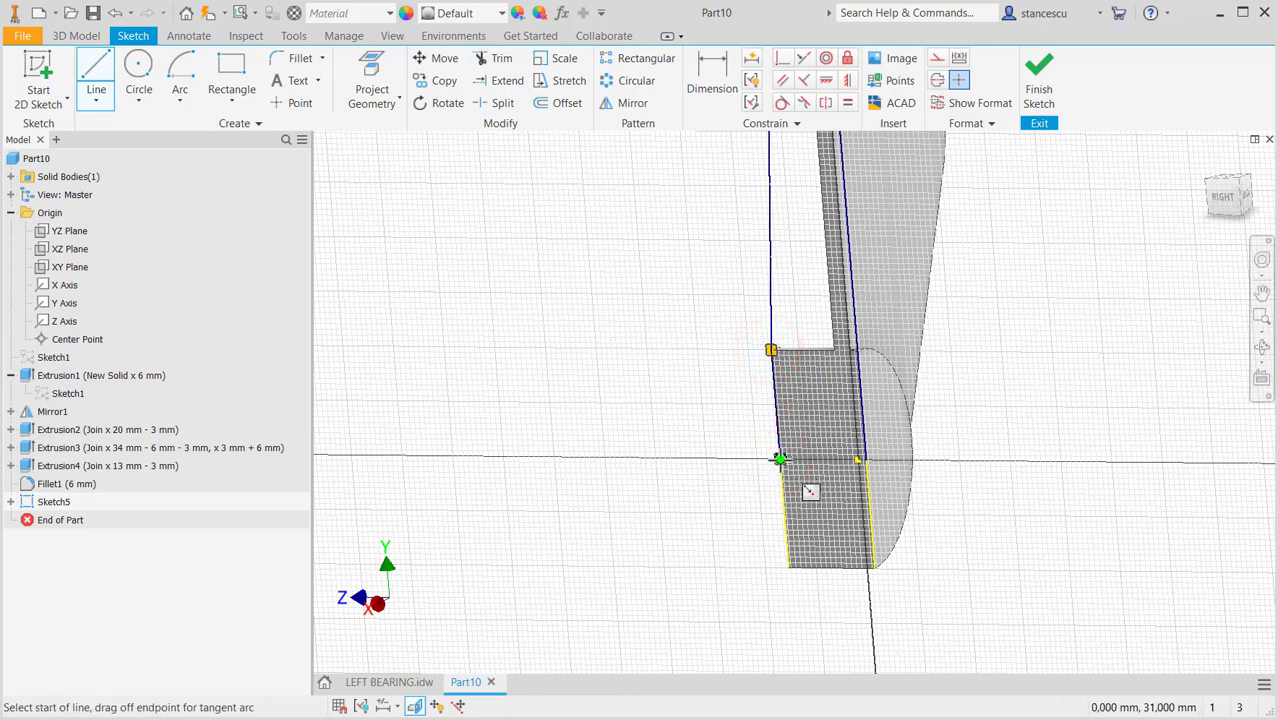
{"action": "left_click", "coordinate": [780, 459]}
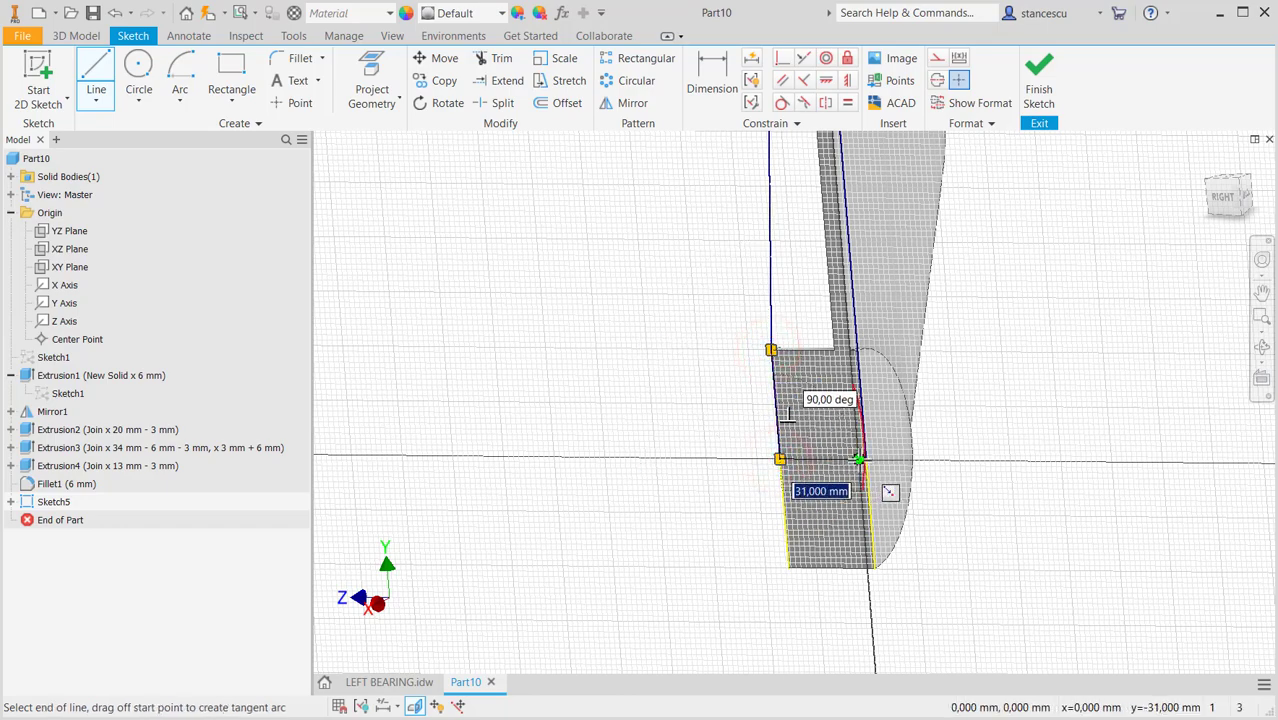
{"action": "left_click", "coordinate": [865, 459]}
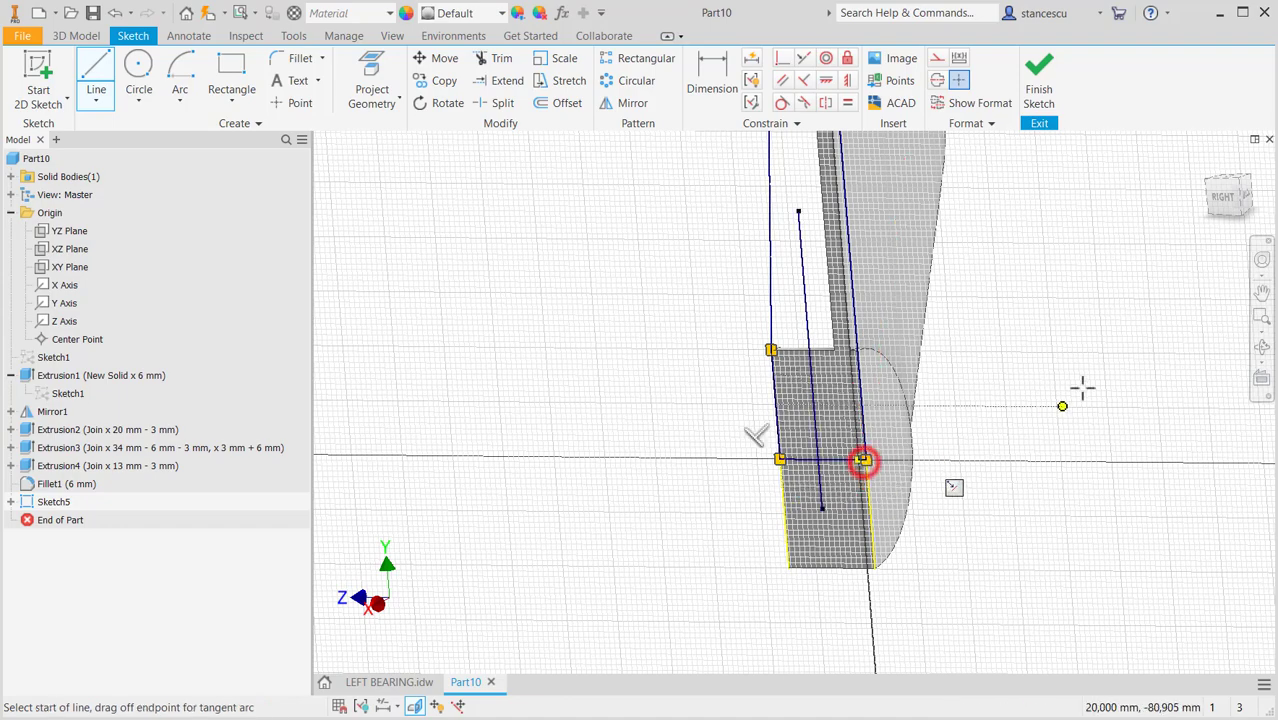
{"action": "key", "text": "Escape"}
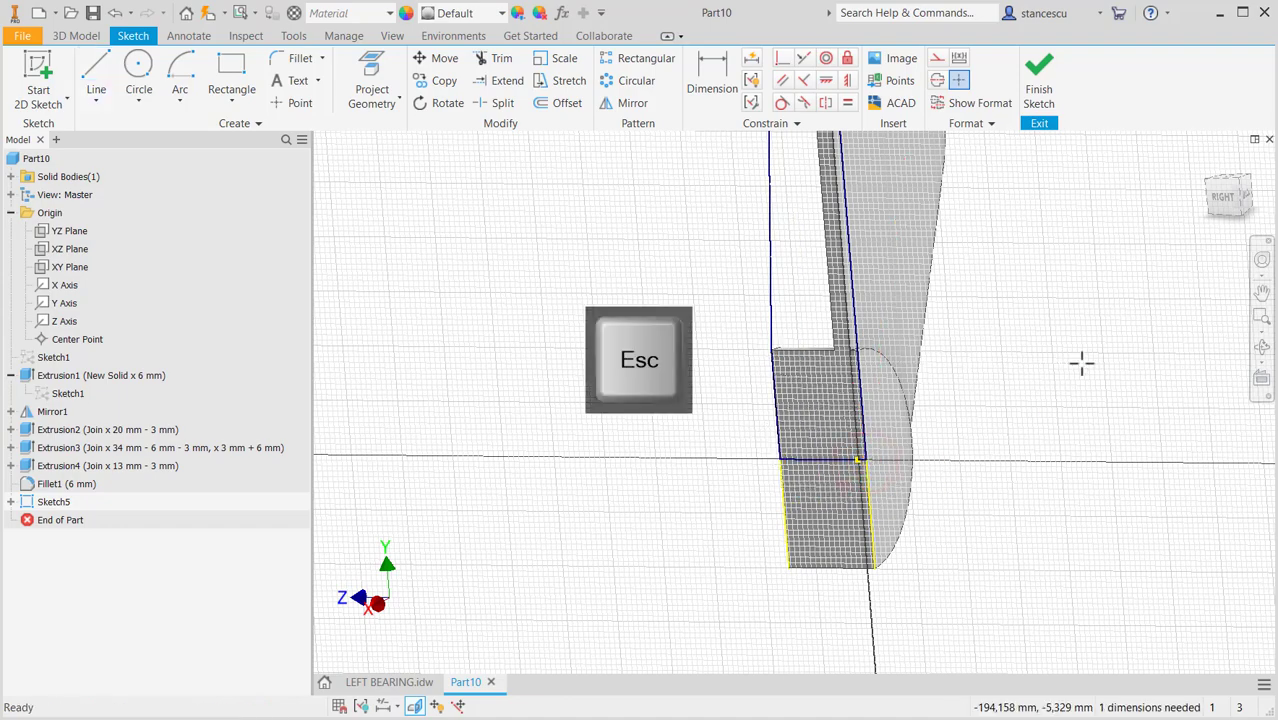
{"action": "middle_click_drag", "start_coordinate": [1052, 366], "coordinate": [1046, 603]}
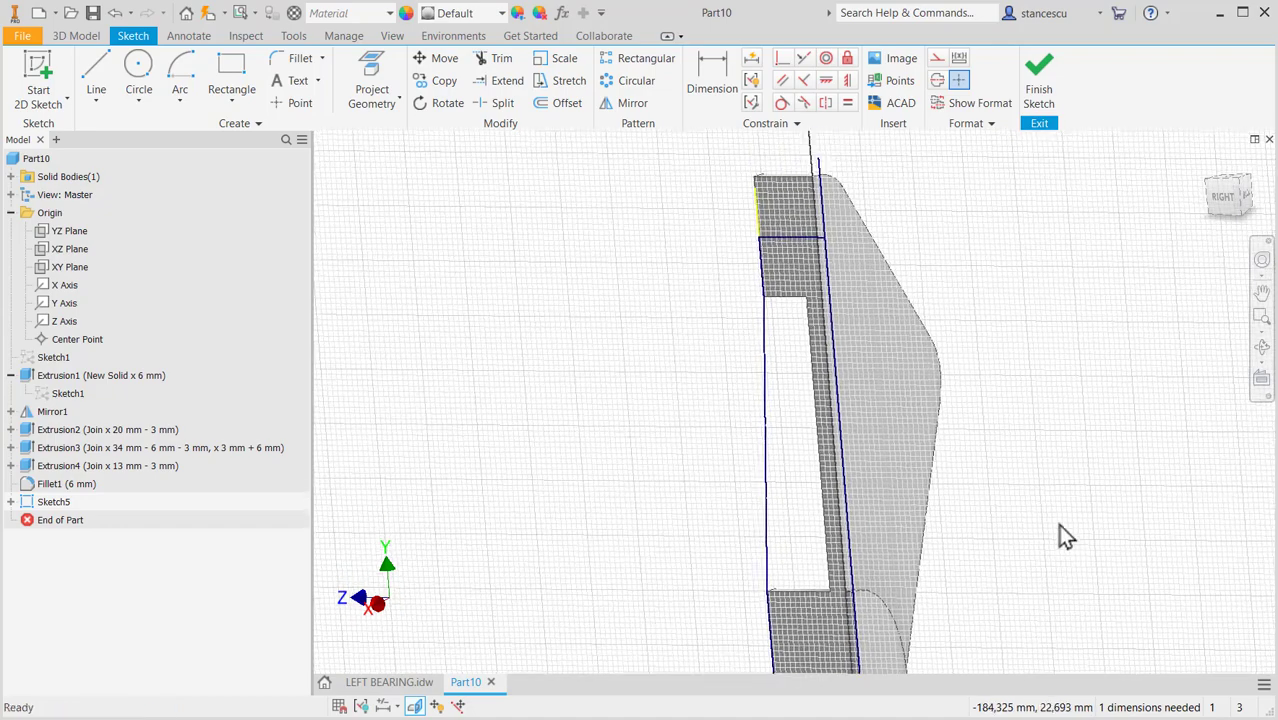
Trim the long rear line's overhang above the perpendicular line and finish the rib sketch.
{"action": "middle_click_drag", "start_coordinate": [1059, 521], "coordinate": [1121, 496], "text": "shift"}
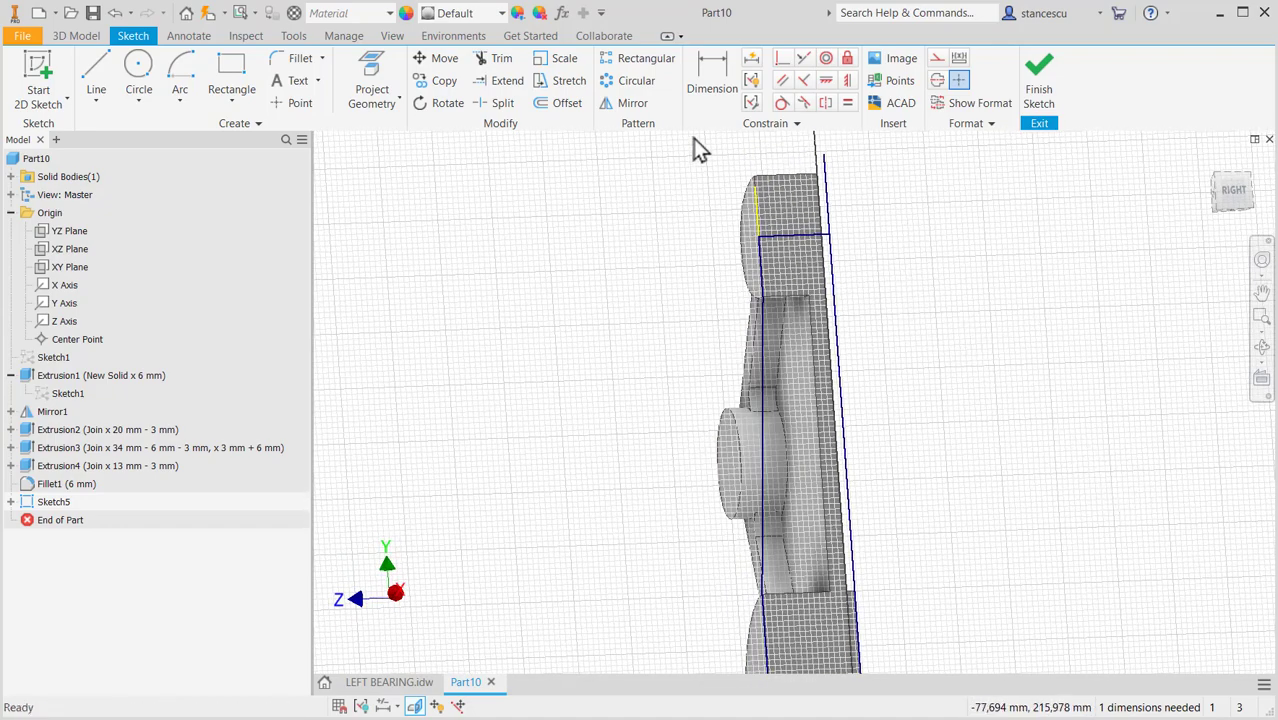
{"action": "left_click", "coordinate": [490, 58]}
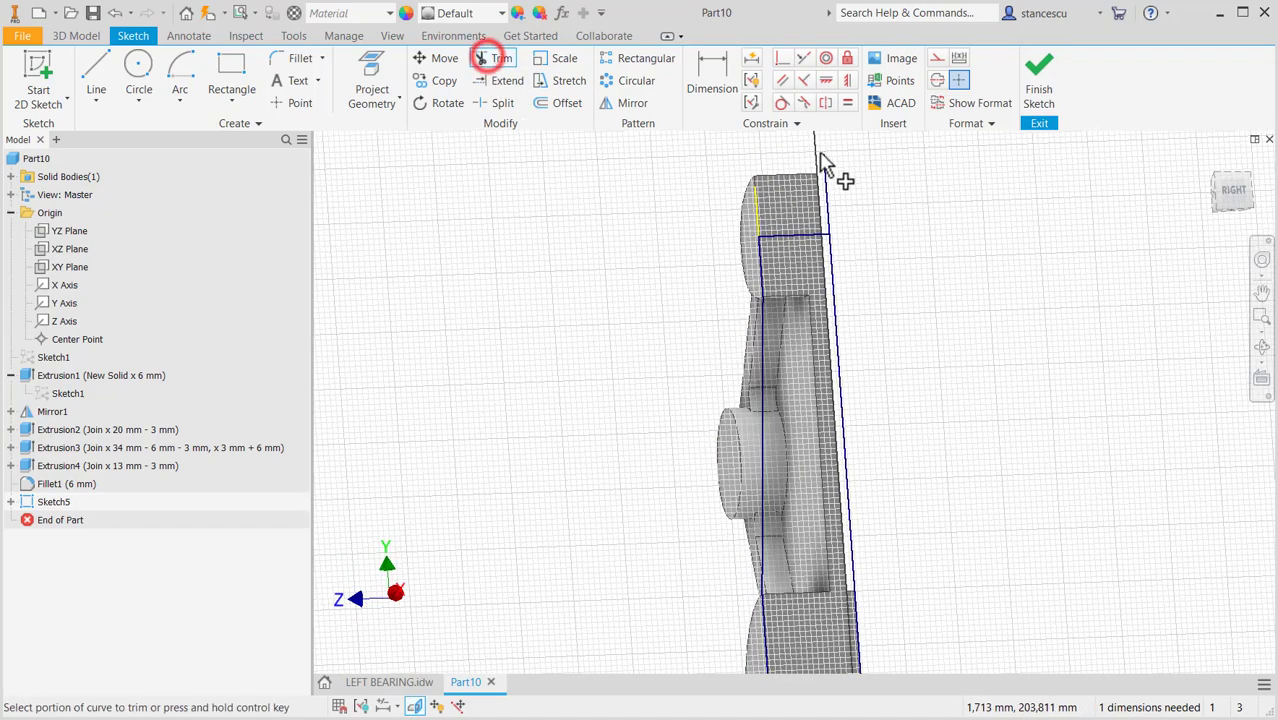
{"action": "left_click", "coordinate": [829, 187]}
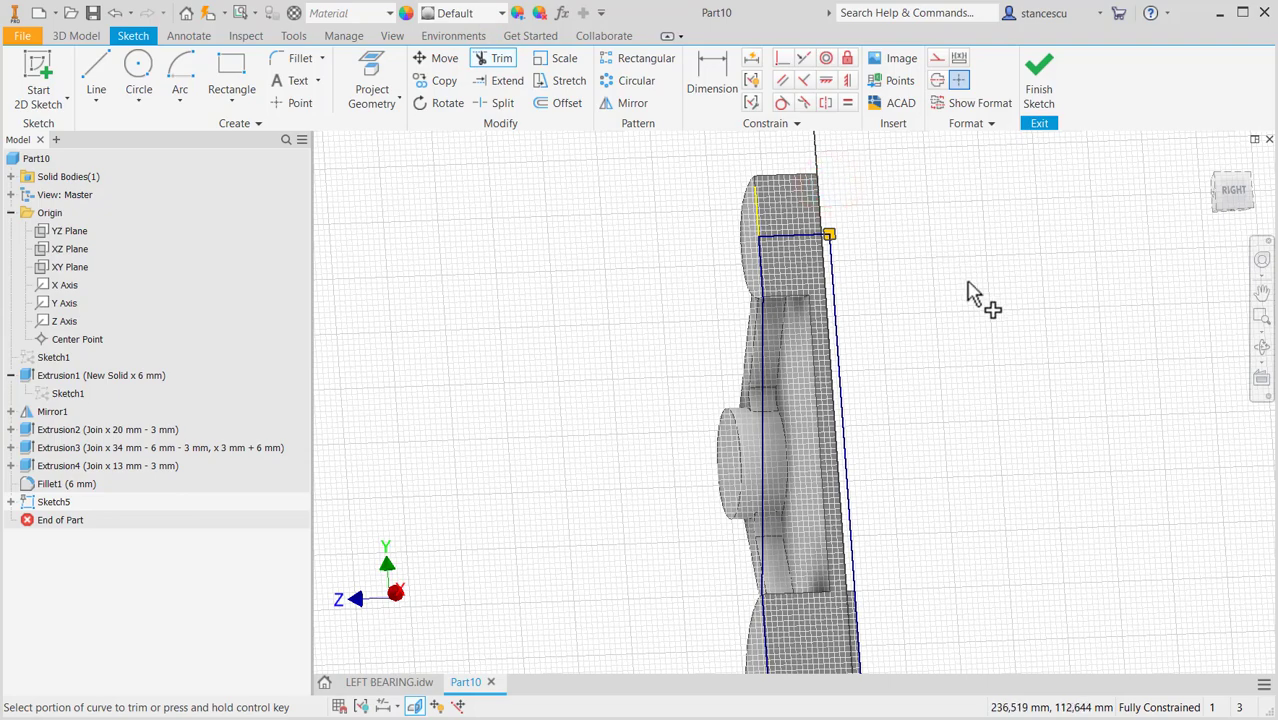
{"action": "key", "text": "Escape"}
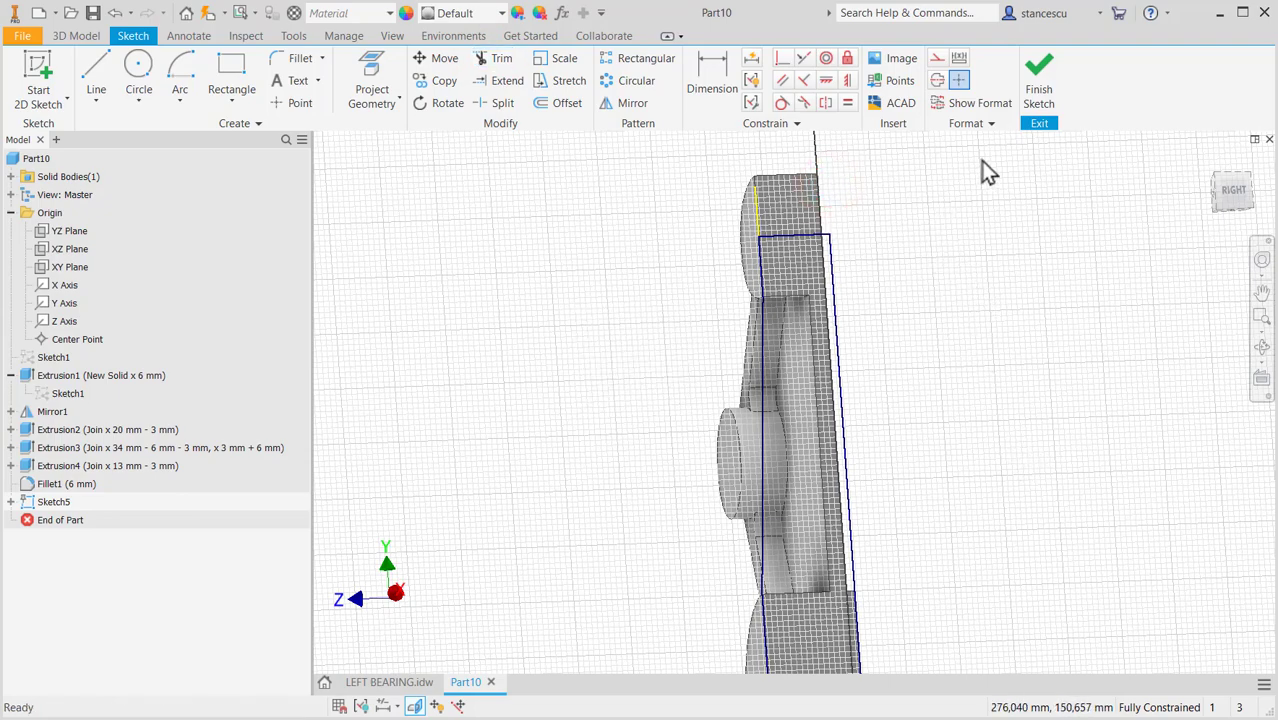
{"action": "left_click", "coordinate": [1038, 90]}
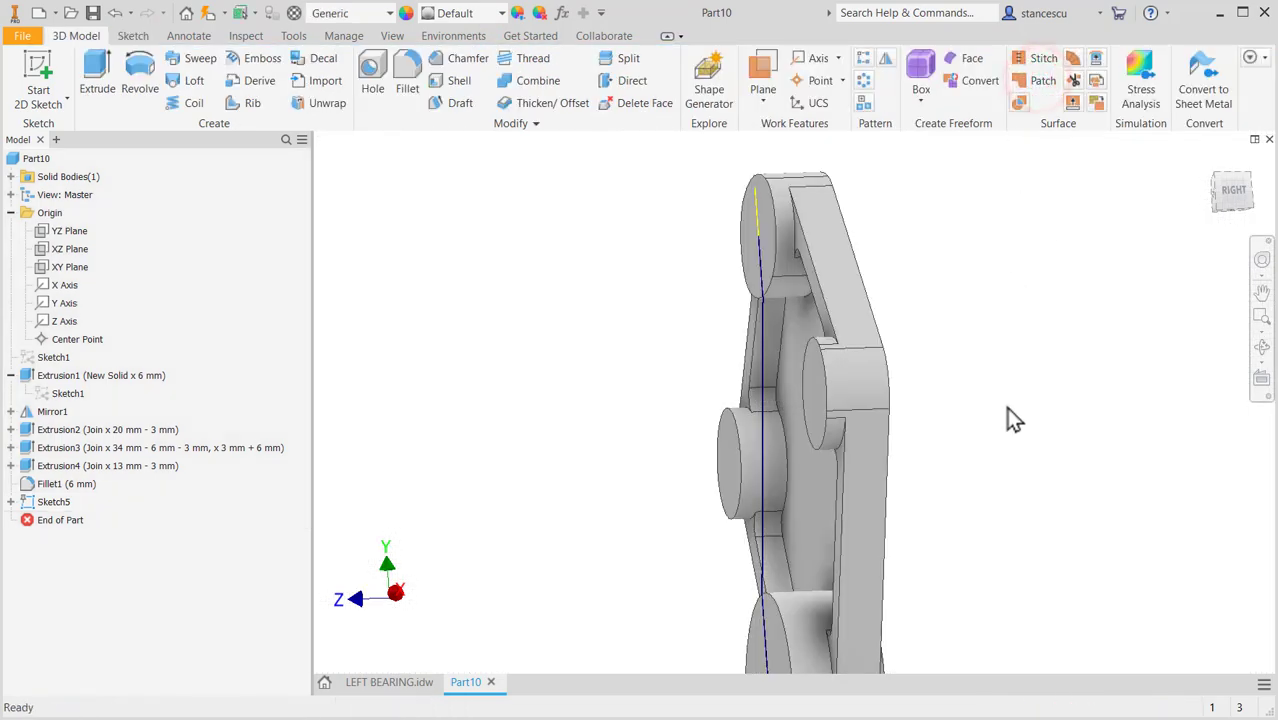
Check the central rib's width in the LEFT BEARING.idw drawing and extrude the rib profile 10 mm symmetrically, joined to the part.
{"action": "left_click", "coordinate": [395, 681]}
{"action": "scroll", "coordinate": [688, 390], "scroll_direction": "up", "scroll_amount": 2}
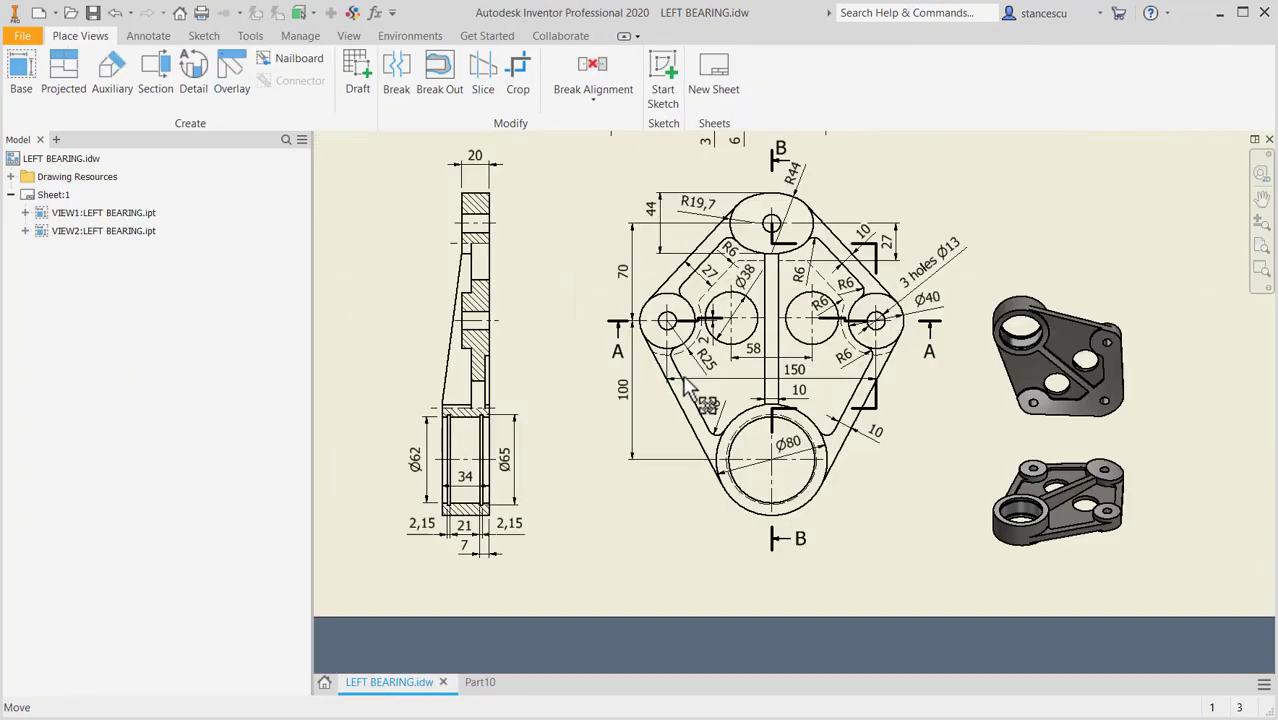
{"action": "left_click", "coordinate": [765, 318]}
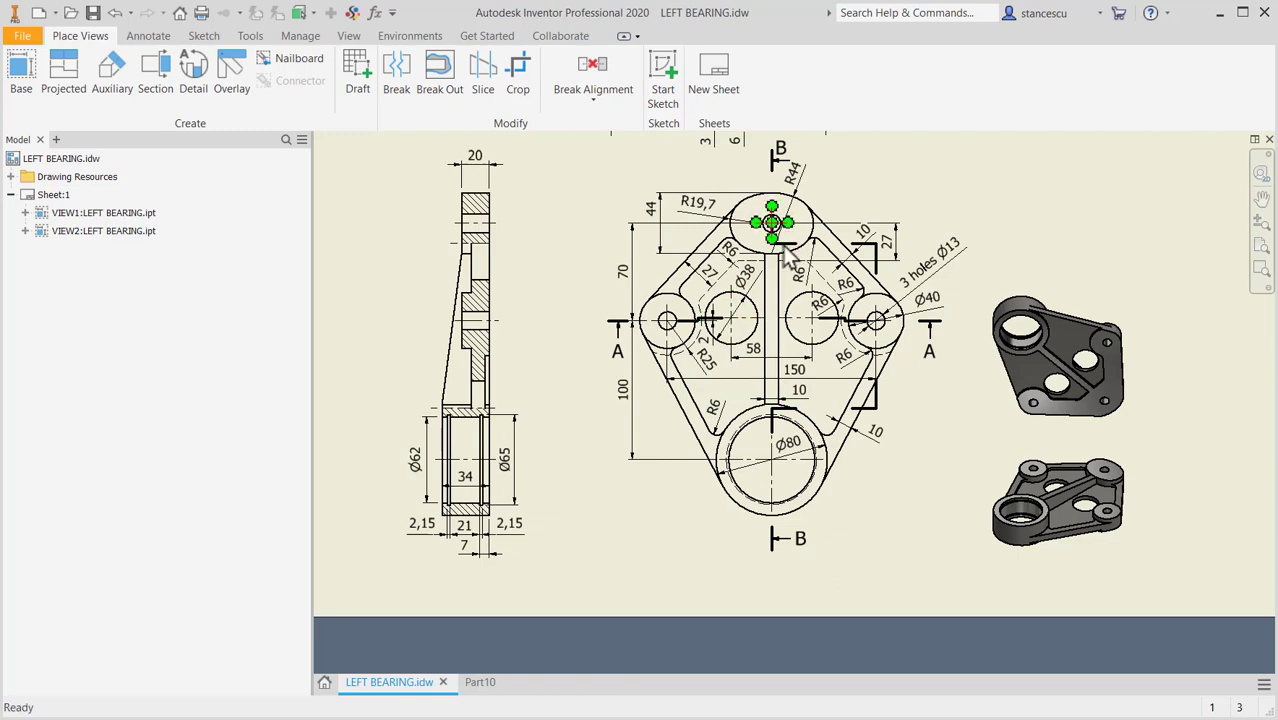
{"action": "left_click", "coordinate": [474, 690]}
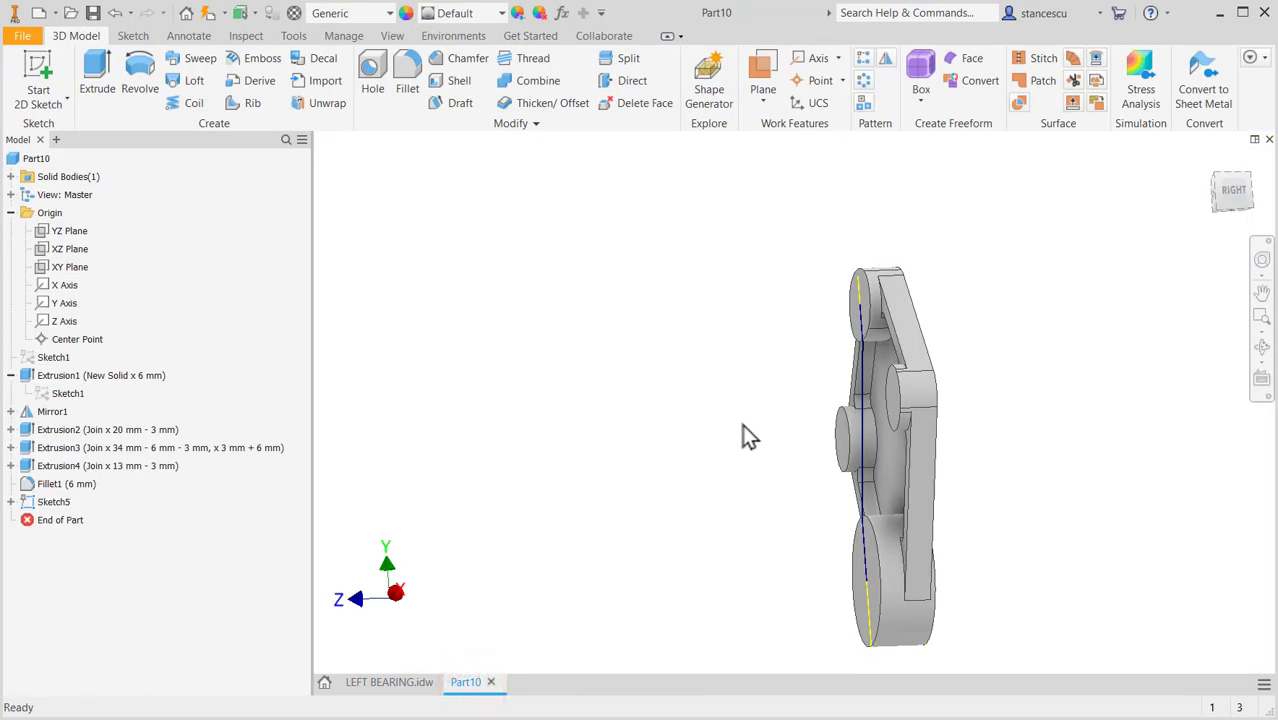
{"action": "middle_click_drag", "start_coordinate": [742, 424], "coordinate": [780, 425], "text": "shift"}
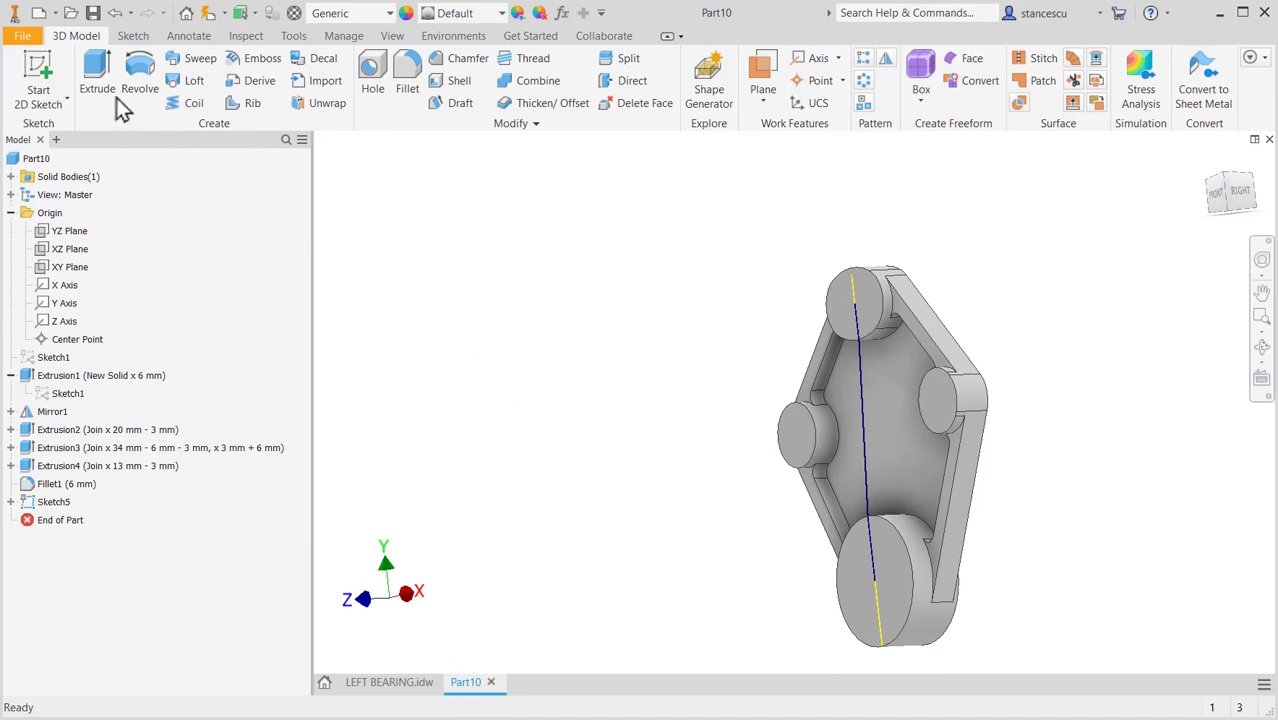
{"action": "left_click", "coordinate": [96, 66]}
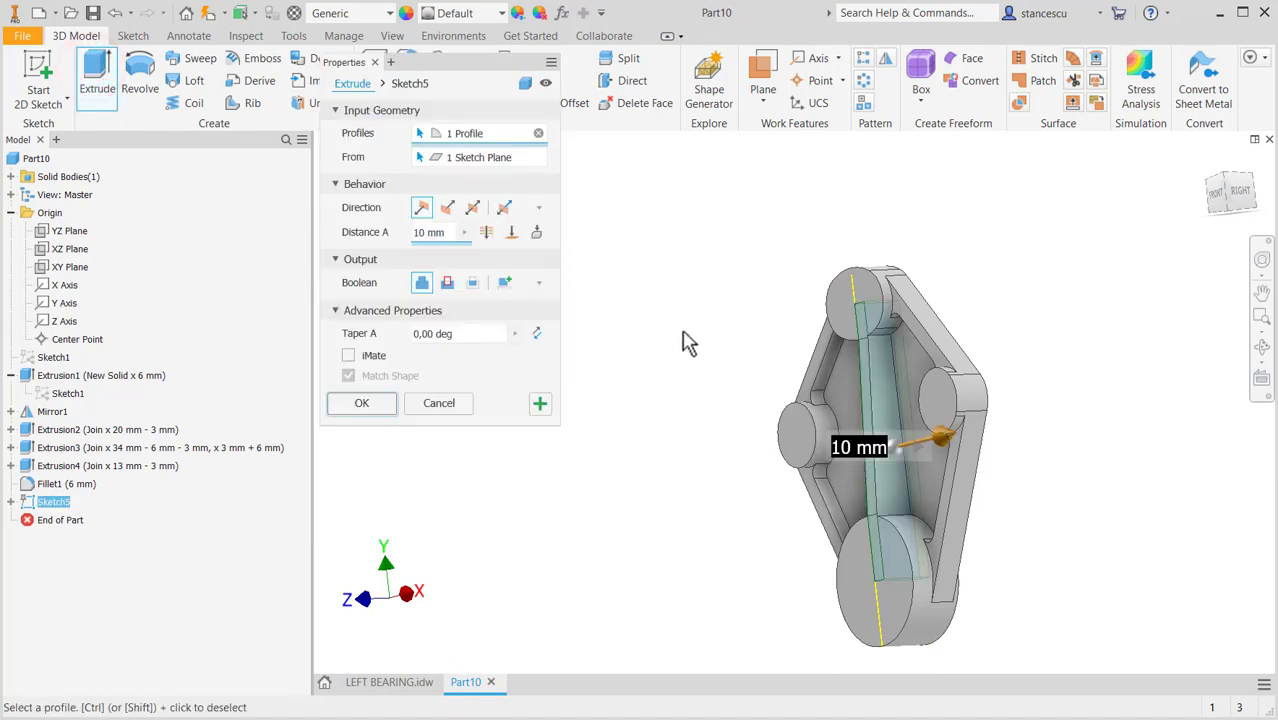
{"action": "left_click", "coordinate": [472, 207]}
{"action": "left_click", "coordinate": [361, 405]}
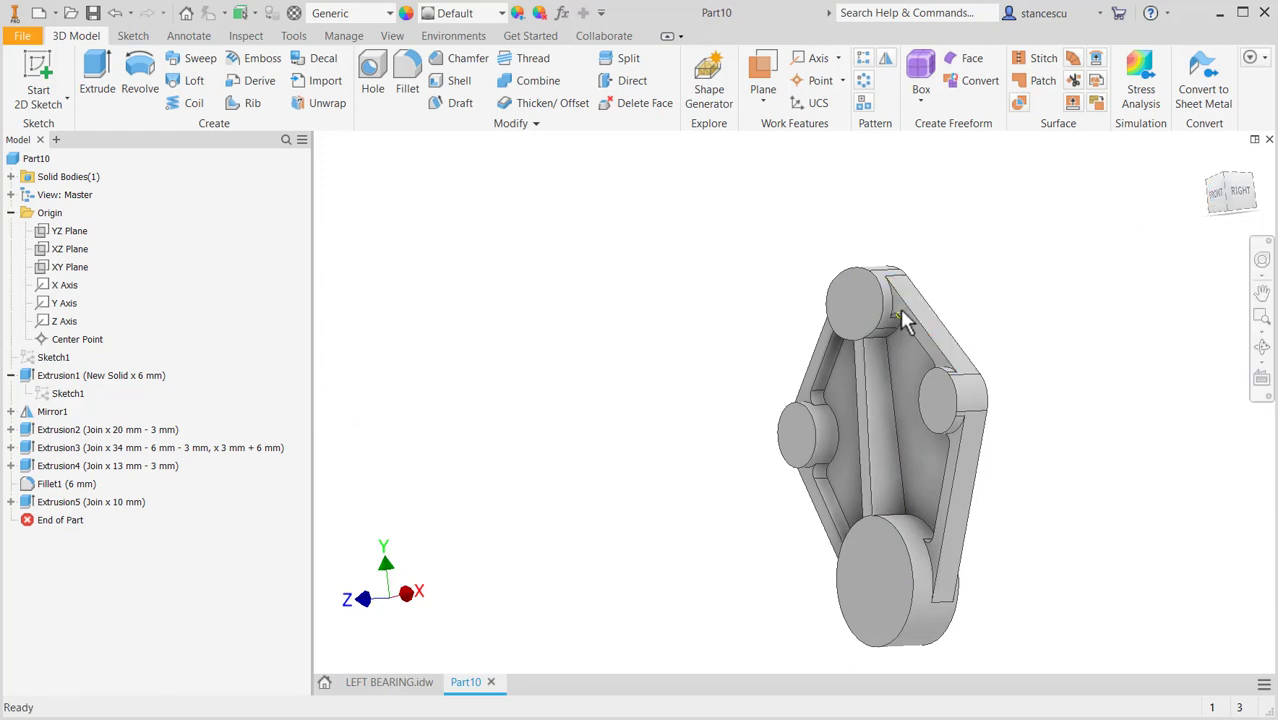
Examine the rib along its length, its junctions with the top and large bosses, and the plate's back face.
{"action": "scroll", "coordinate": [864, 347], "scroll_direction": "up", "scroll_amount": 10}
{"action": "scroll", "coordinate": [806, 282], "scroll_direction": "down", "scroll_amount": 5}
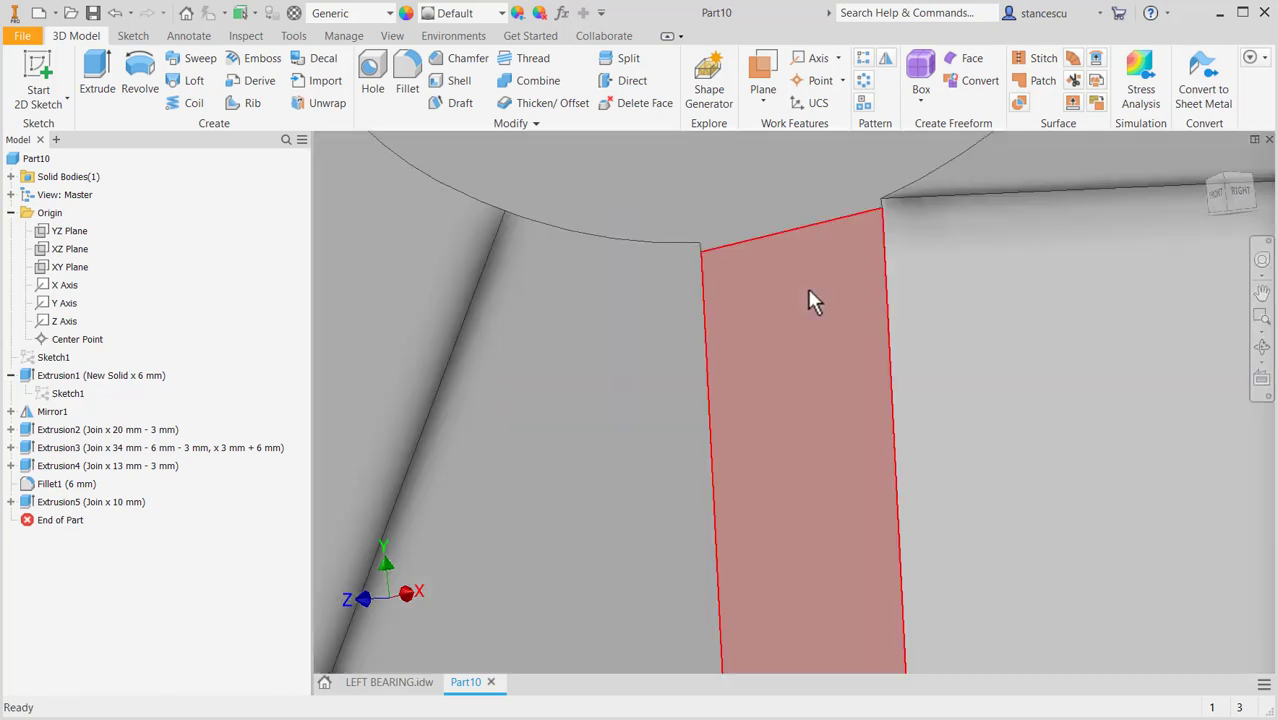
{"action": "scroll", "coordinate": [796, 309], "scroll_direction": "down", "scroll_amount": 3}
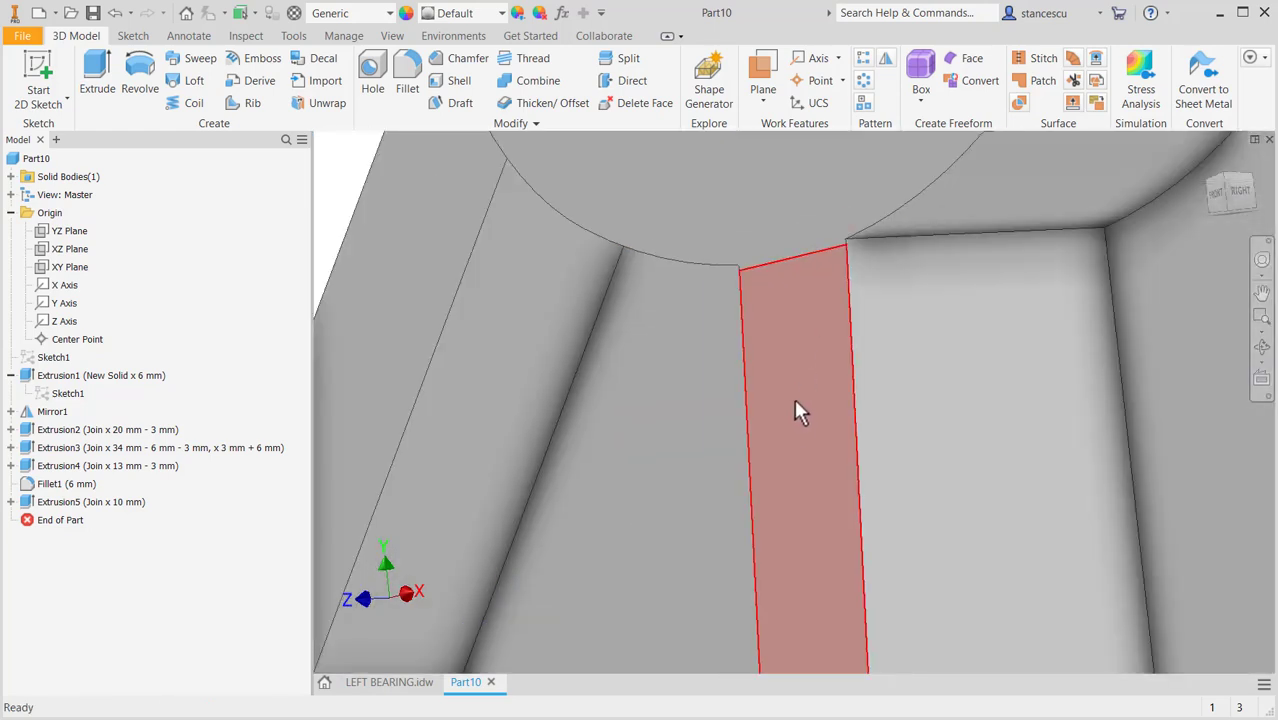
{"action": "middle_click_drag", "start_coordinate": [775, 314], "coordinate": [740, 138]}
{"action": "scroll", "coordinate": [794, 385], "scroll_direction": "down", "scroll_amount": 3}
{"action": "middle_click_drag", "start_coordinate": [805, 461], "coordinate": [806, 220]}
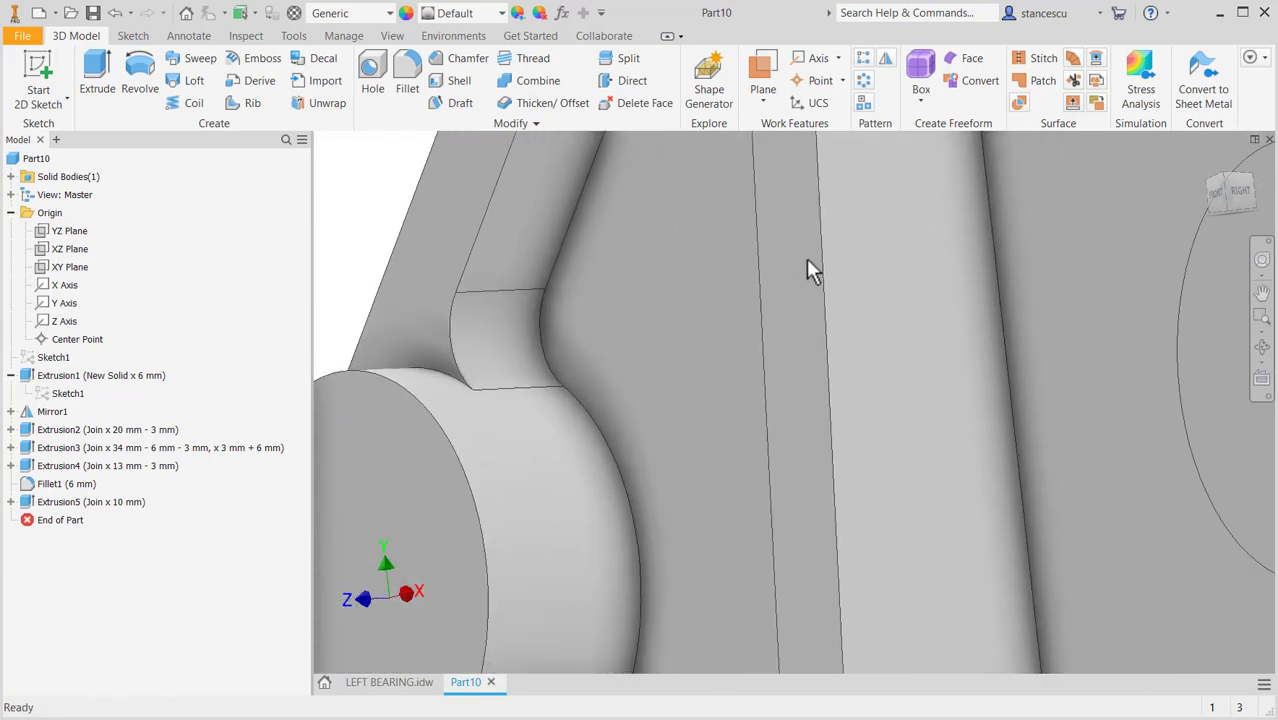
{"action": "middle_click_drag", "start_coordinate": [800, 275], "coordinate": [800, 30]}
{"action": "middle_click_drag", "start_coordinate": [833, 445], "coordinate": [868, 146]}
{"action": "middle_click_drag", "start_coordinate": [878, 462], "coordinate": [876, 362]}
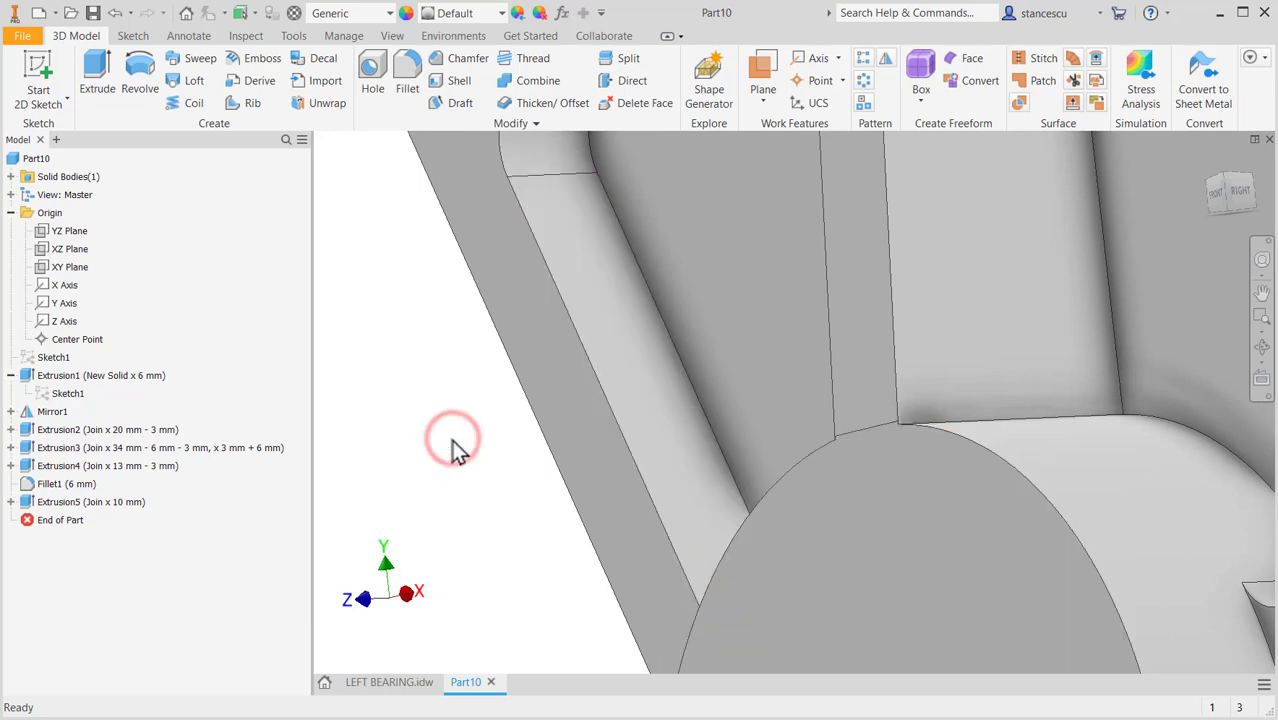
{"action": "key", "text": "F6"}
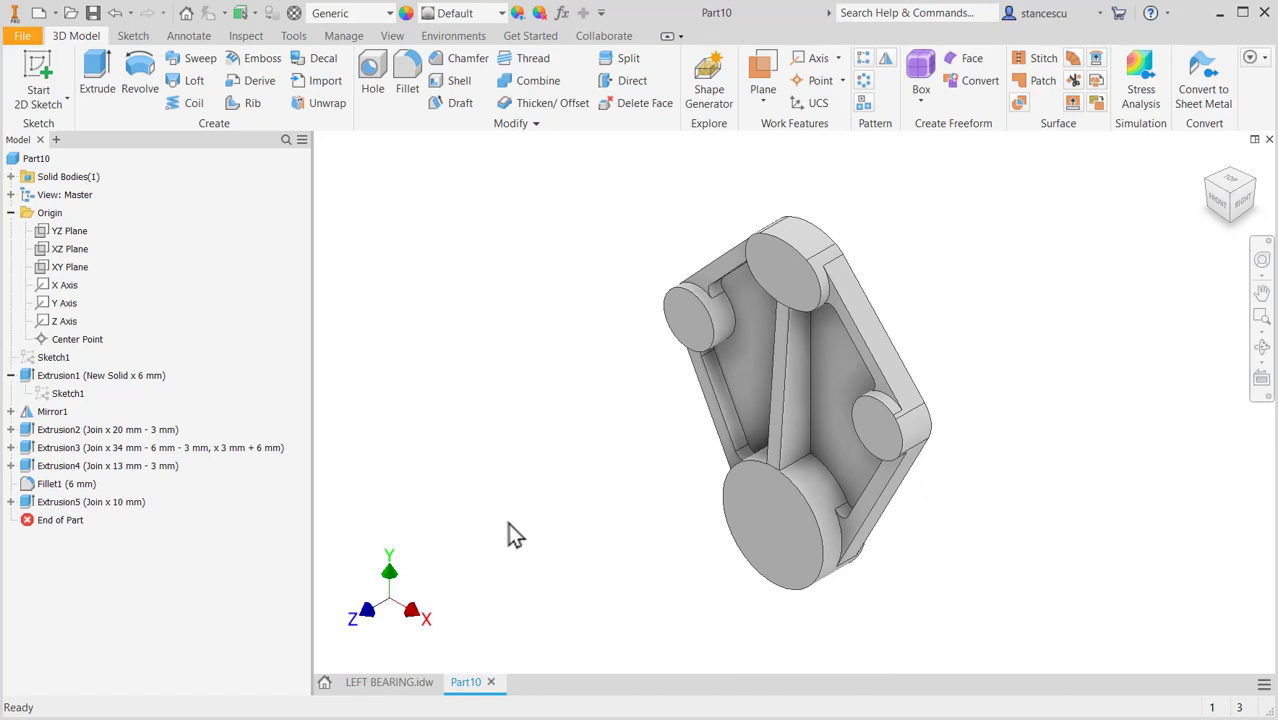
{"action": "middle_click_drag", "start_coordinate": [921, 622], "coordinate": [700, 615], "text": "shift"}
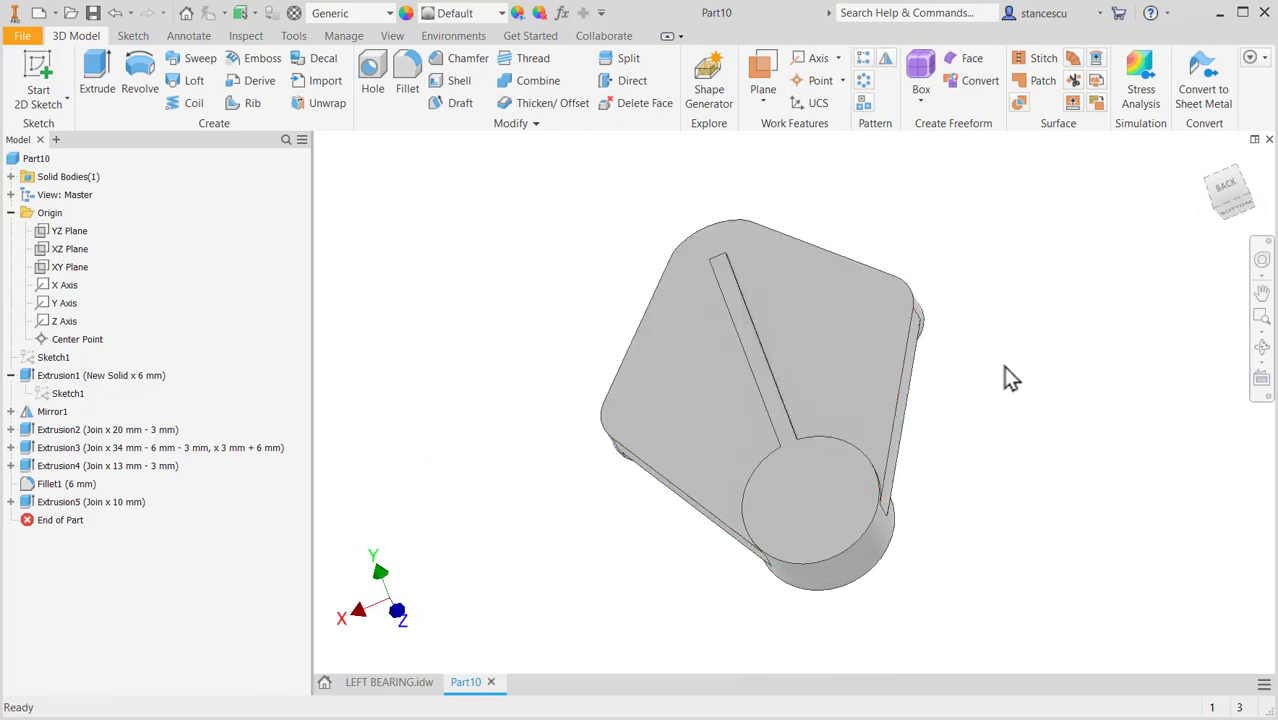
Examine the rear recess in the LEFT BEARING.idw drawing: its dashed outline, offsets, corner radii and position relative to the holes.
{"action": "left_click", "coordinate": [418, 684]}
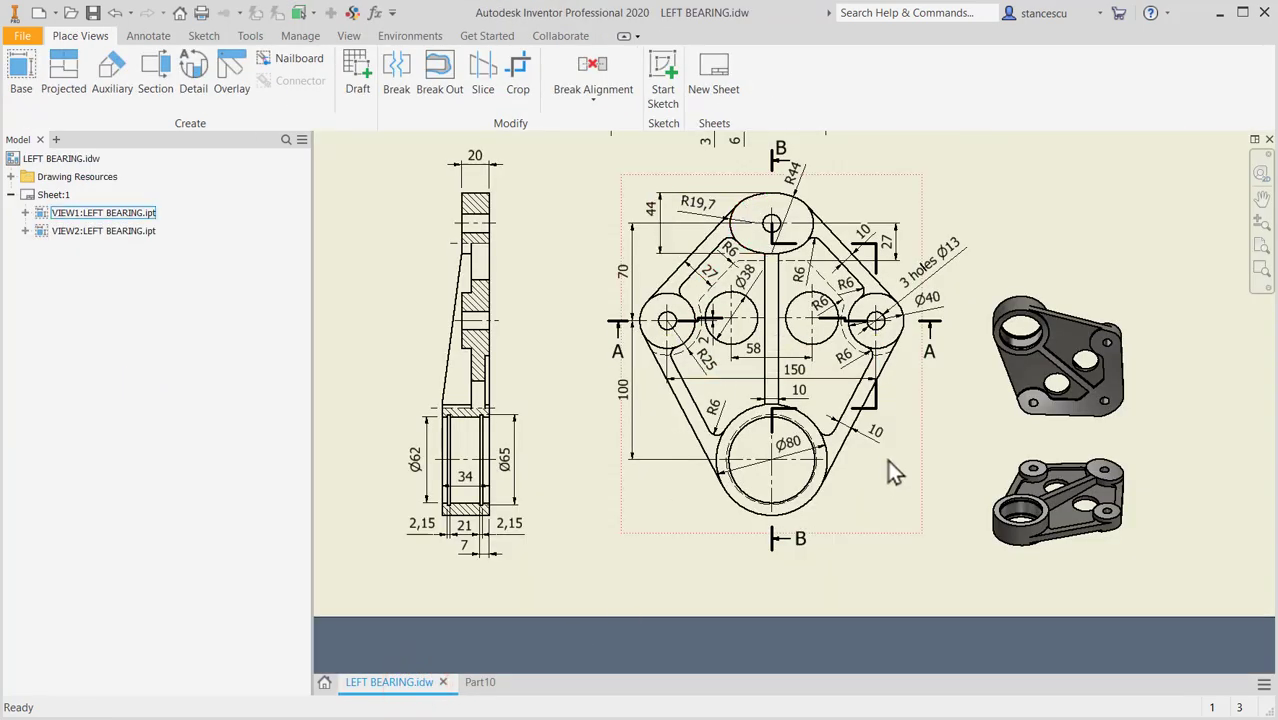
{"action": "scroll", "coordinate": [1086, 470], "scroll_direction": "up", "scroll_amount": 3}
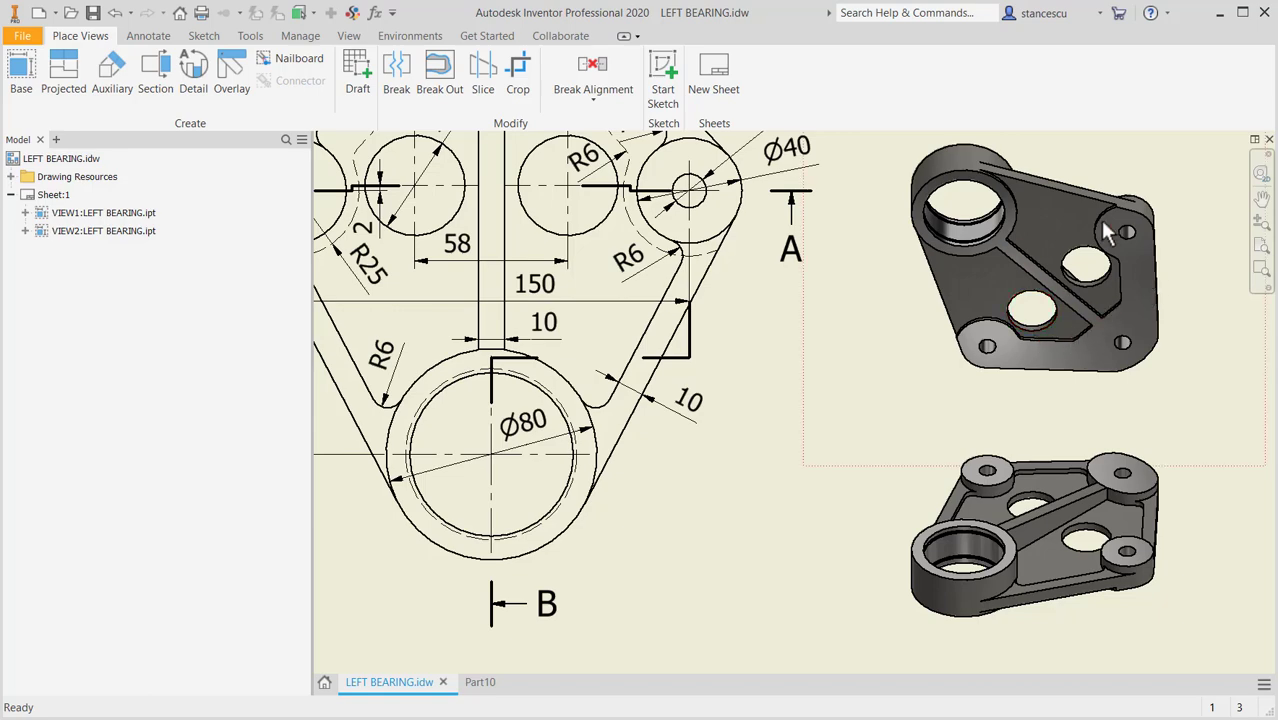
{"action": "middle_click_drag", "start_coordinate": [836, 422], "coordinate": [874, 456]}
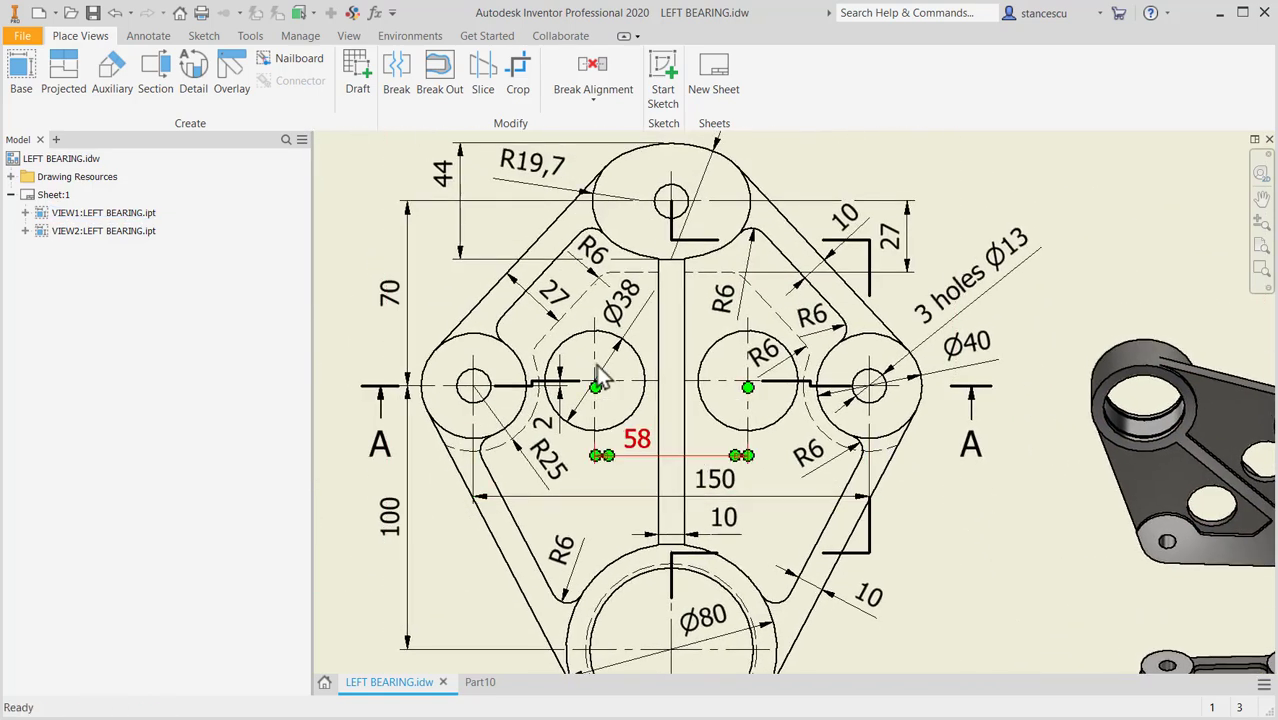
{"action": "scroll", "coordinate": [561, 355], "scroll_direction": "up", "scroll_amount": 3}
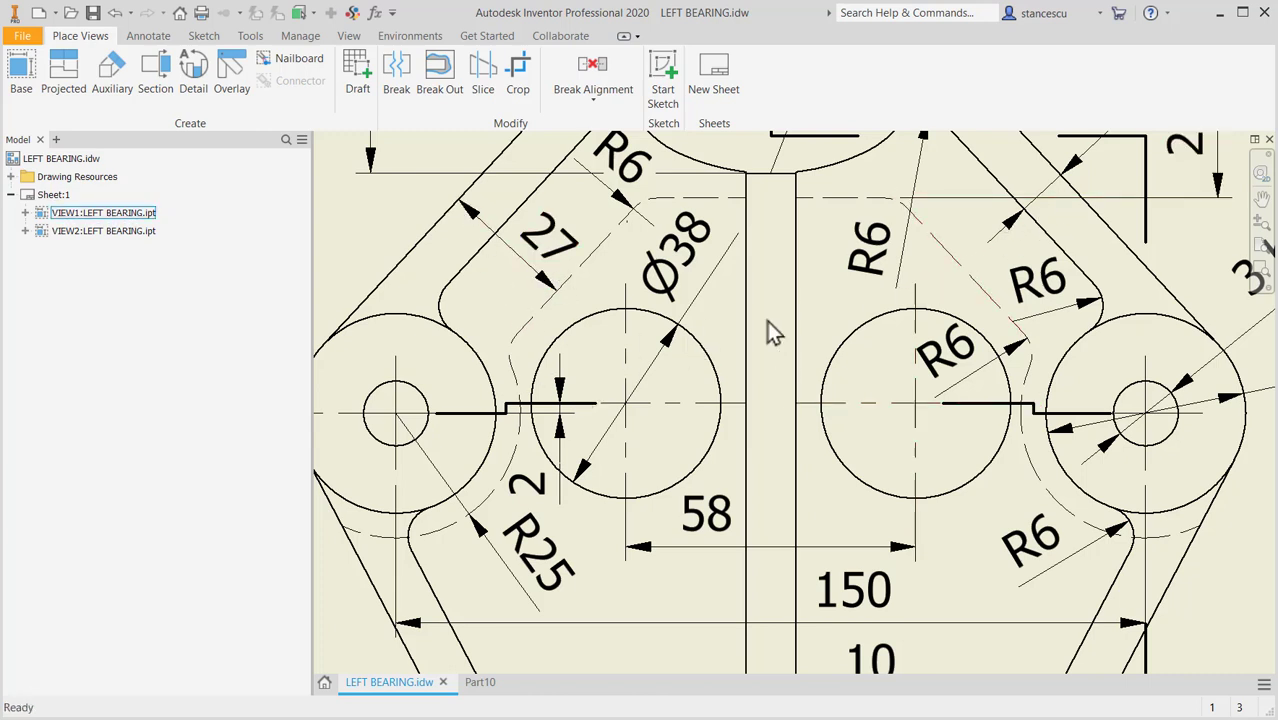
{"action": "middle_click_drag", "start_coordinate": [688, 470], "coordinate": [765, 408]}
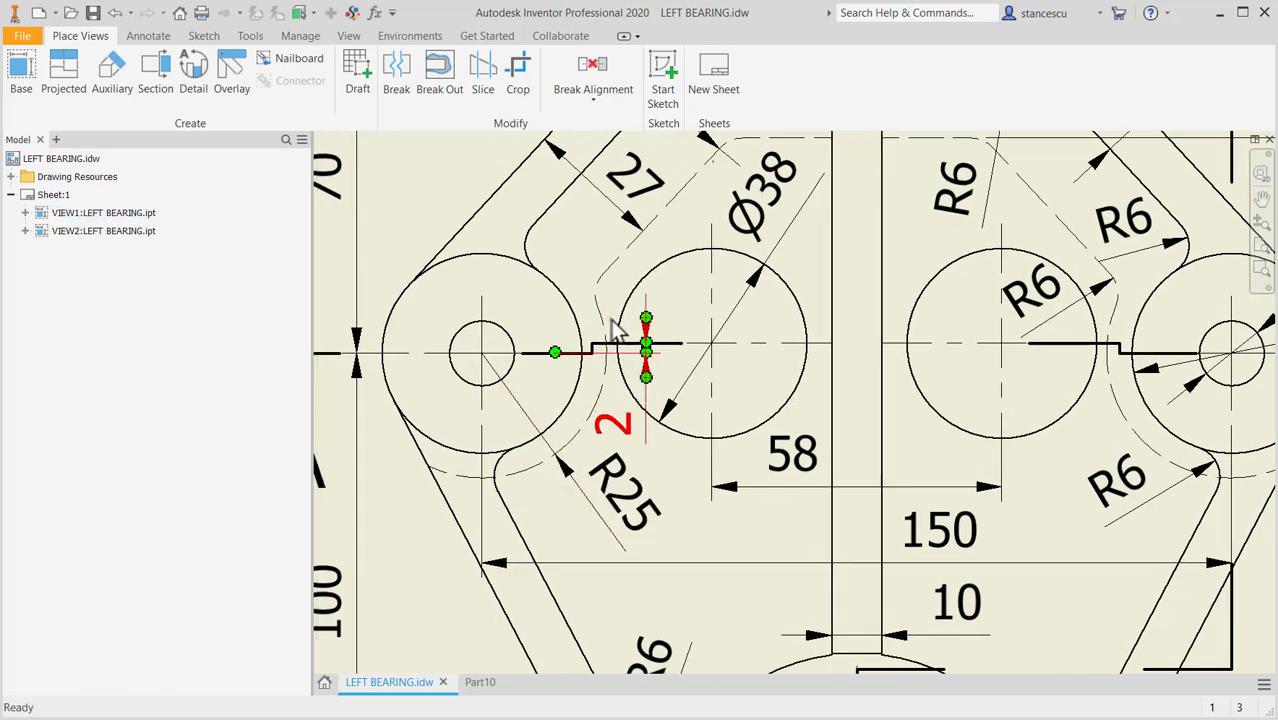
{"action": "scroll", "coordinate": [812, 458], "scroll_direction": "down", "scroll_amount": 3}
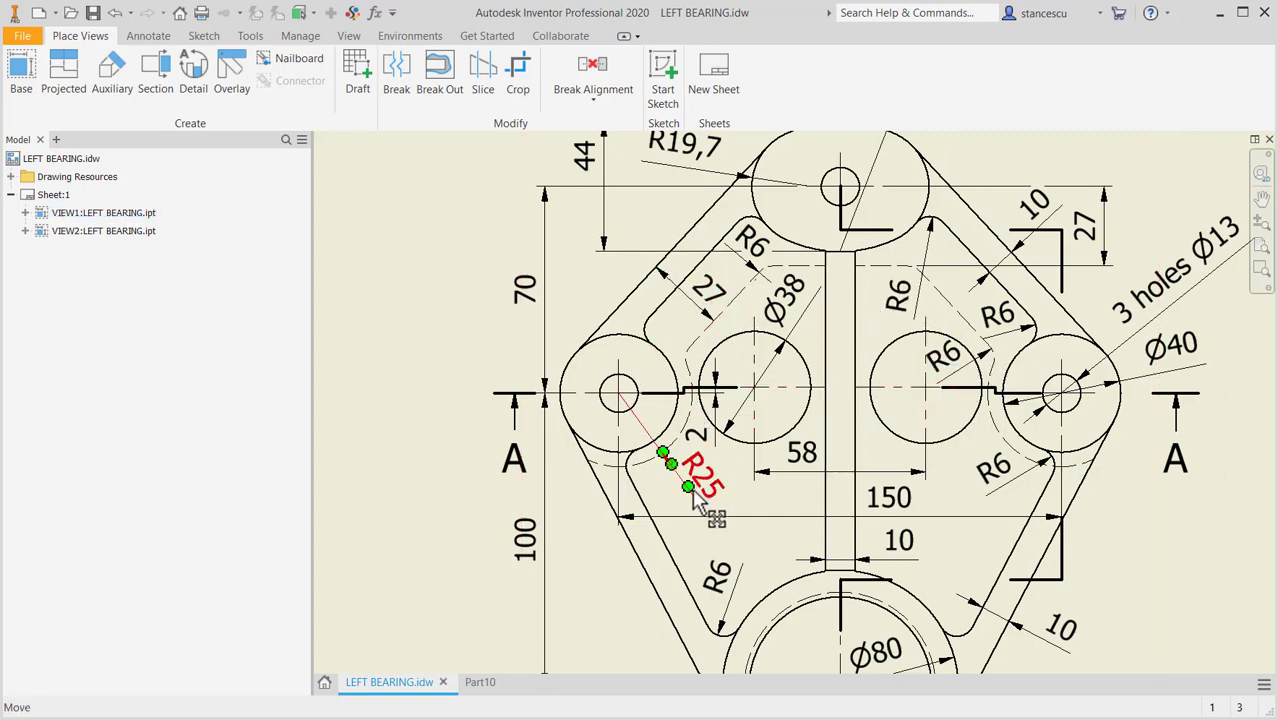
{"action": "middle_click_drag", "start_coordinate": [620, 580], "coordinate": [599, 414]}
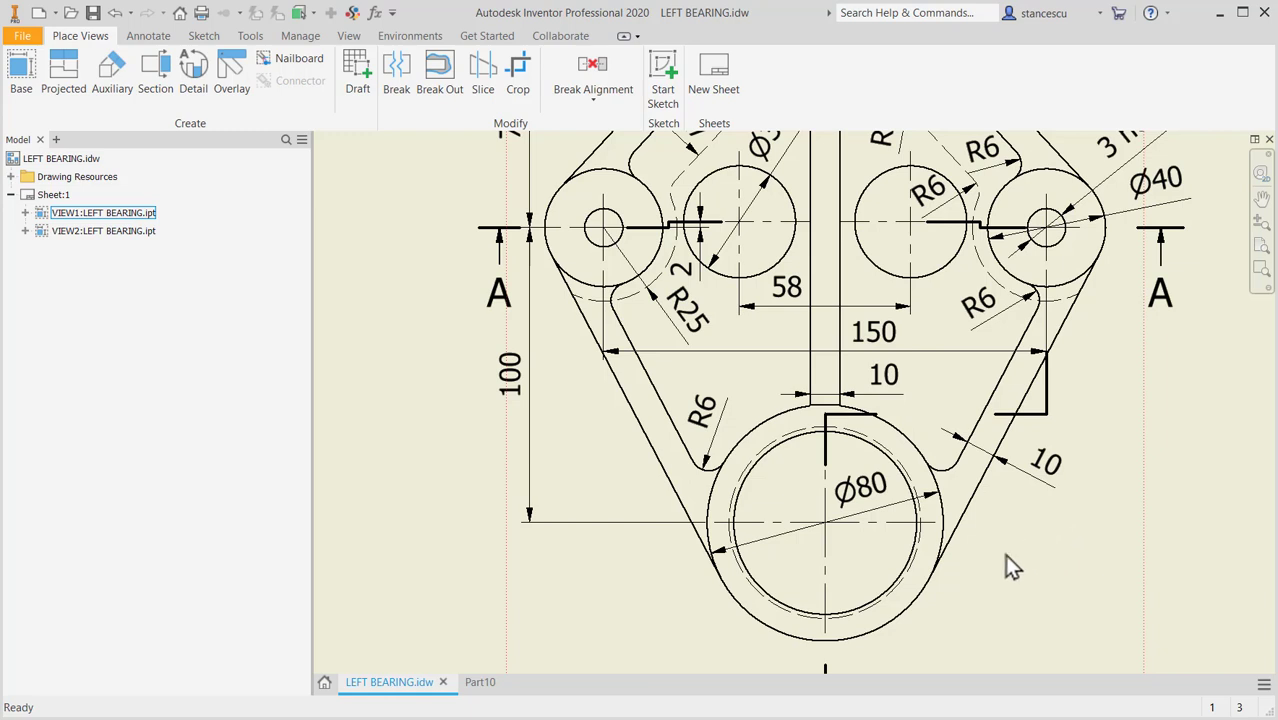
Return to Part10, start a 2D sketch on the plate's flat back face and slice the graphics at the sketch plane.
{"action": "left_click", "coordinate": [485, 686]}
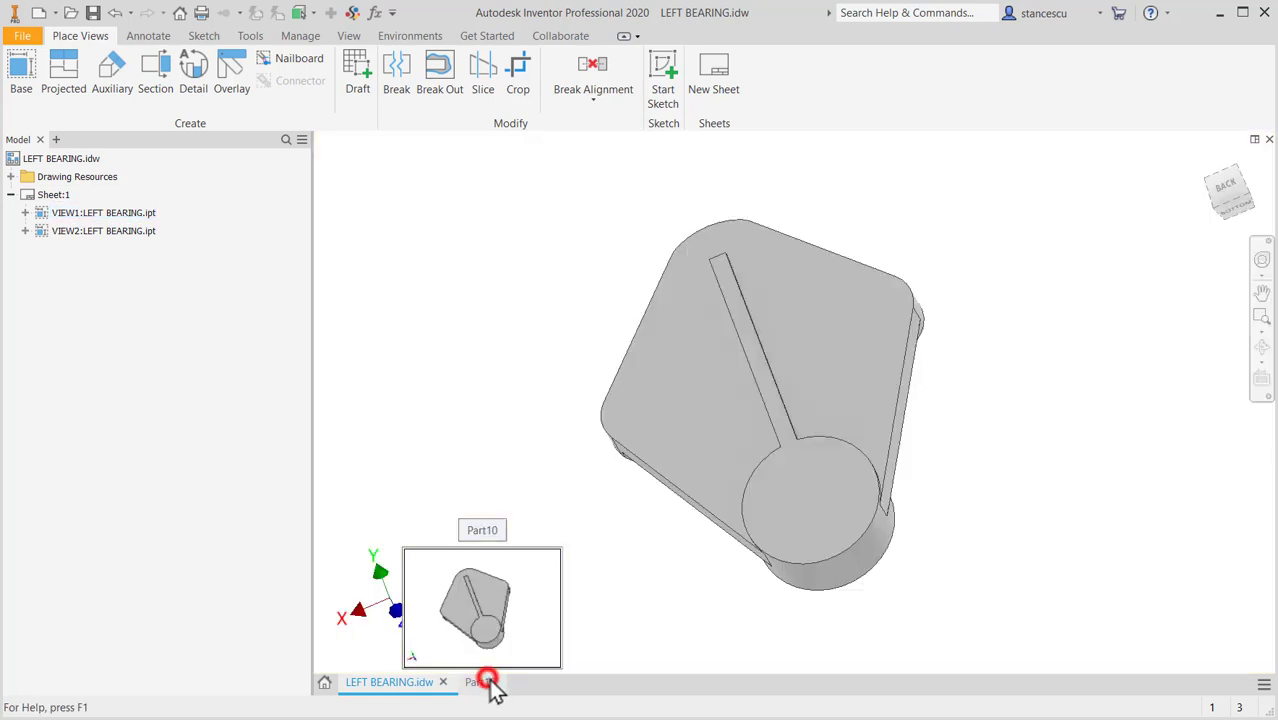
{"action": "left_click", "coordinate": [747, 240]}
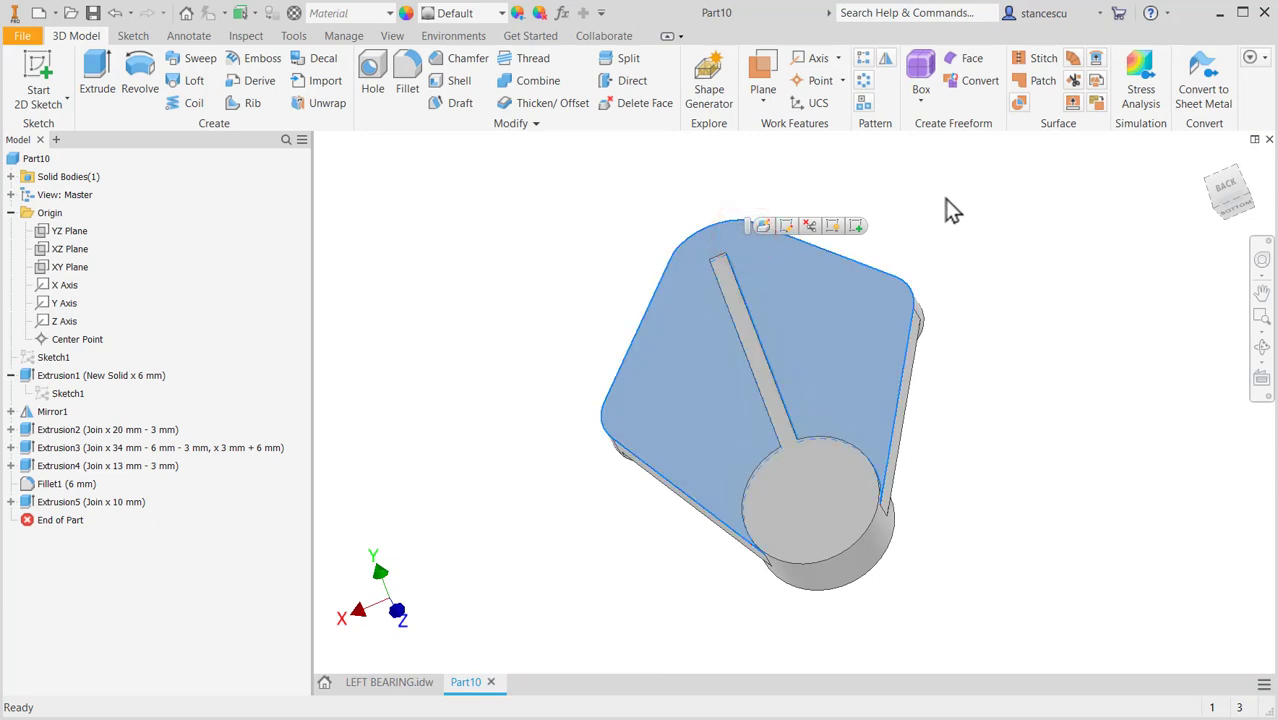
{"action": "left_click", "coordinate": [857, 227]}
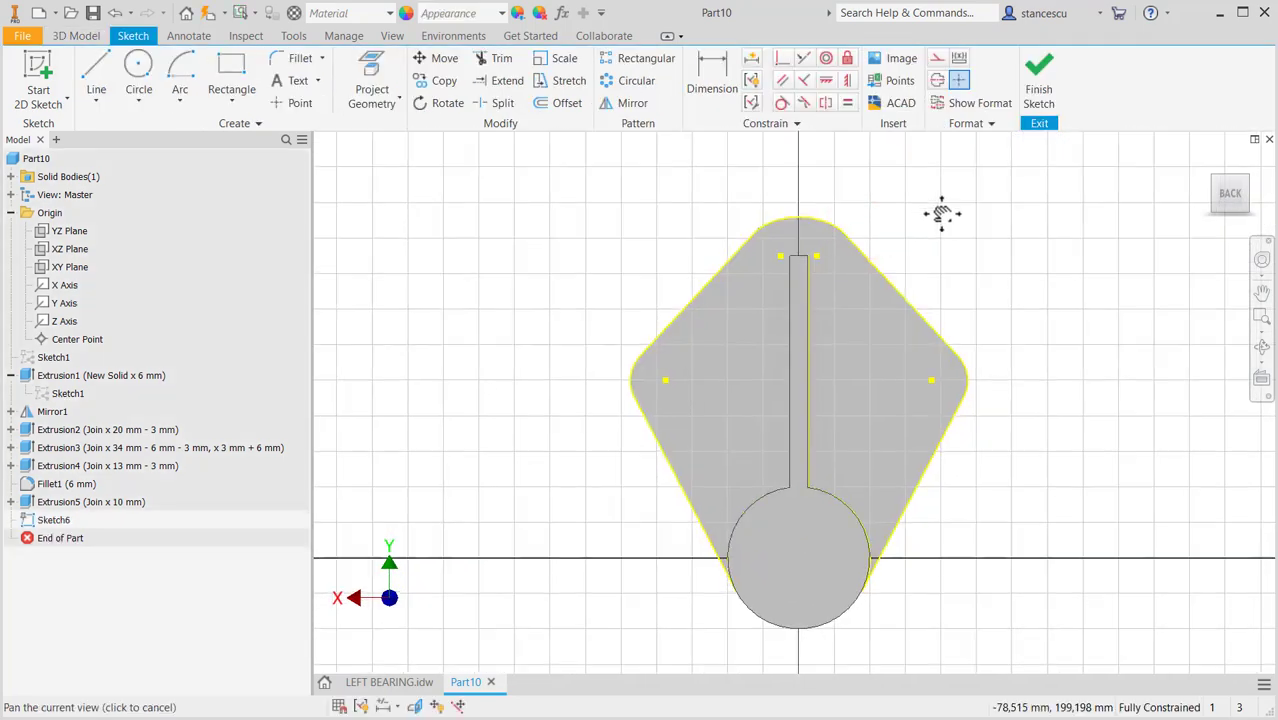
{"action": "key", "text": "F7"}
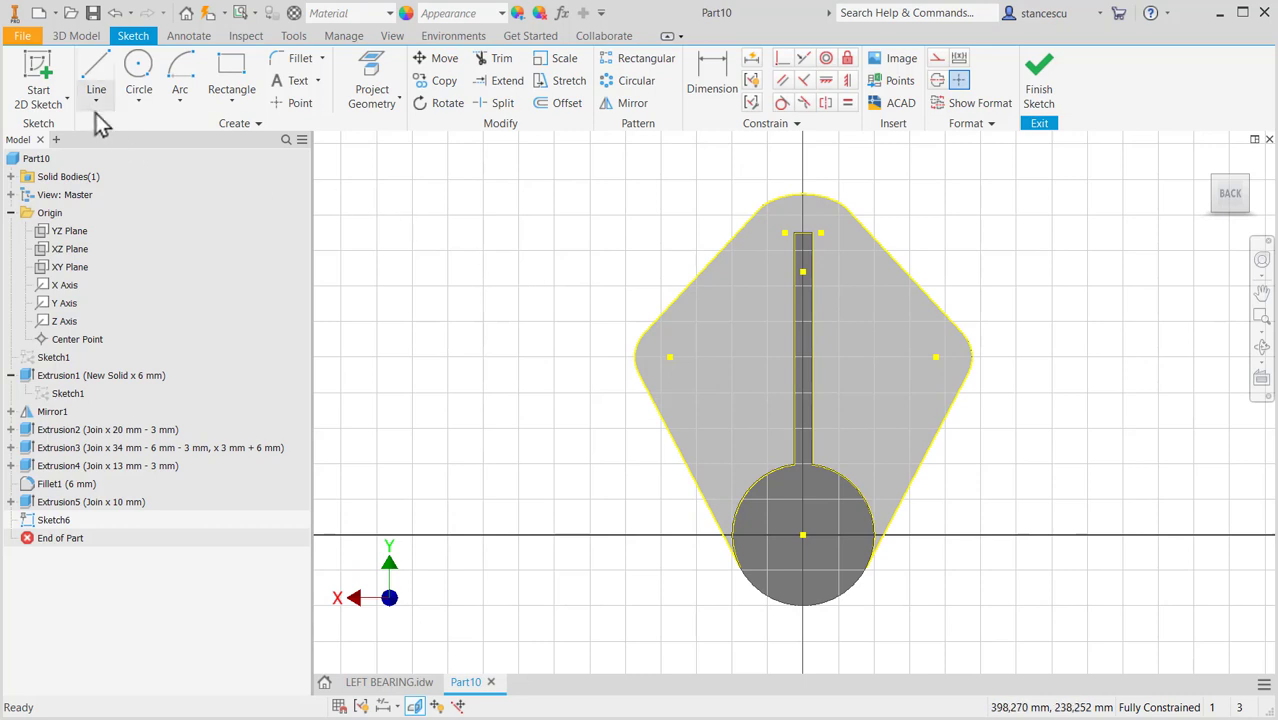
Draw a horizontal line about 74 mm long across the upper part of the rib on the back face.
{"action": "left_click", "coordinate": [90, 72]}
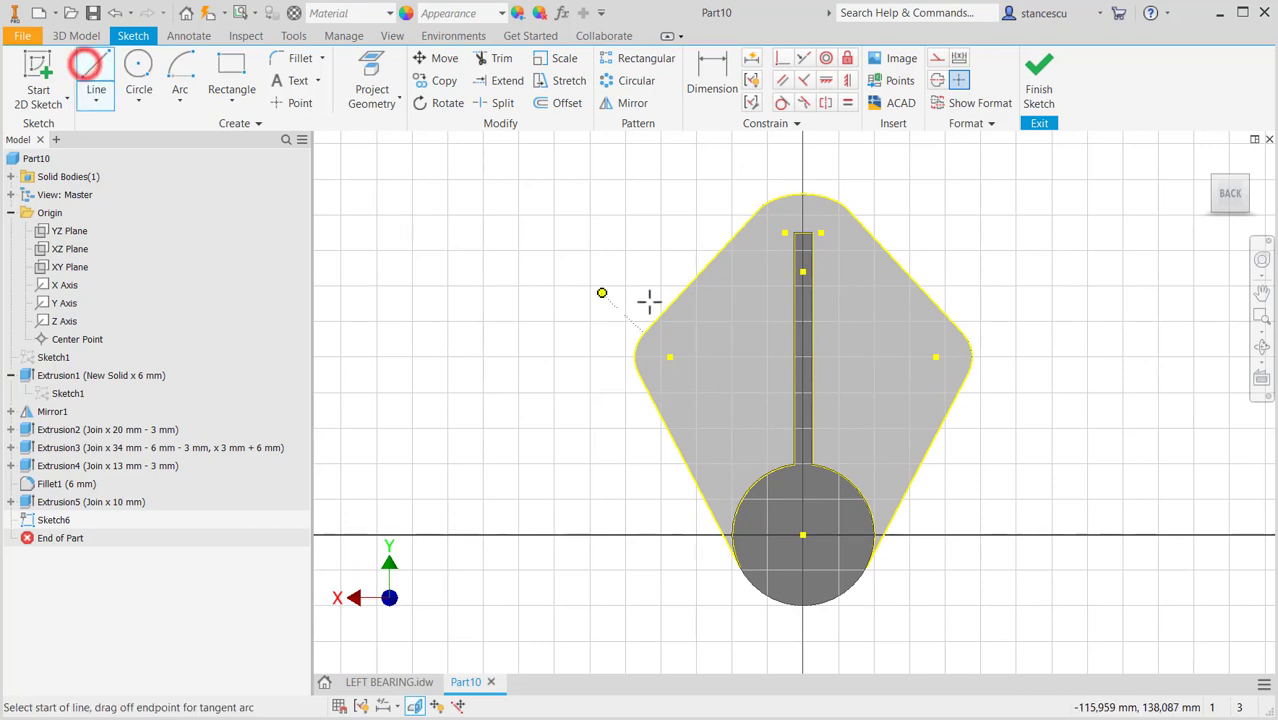
{"action": "left_click", "coordinate": [734, 286]}
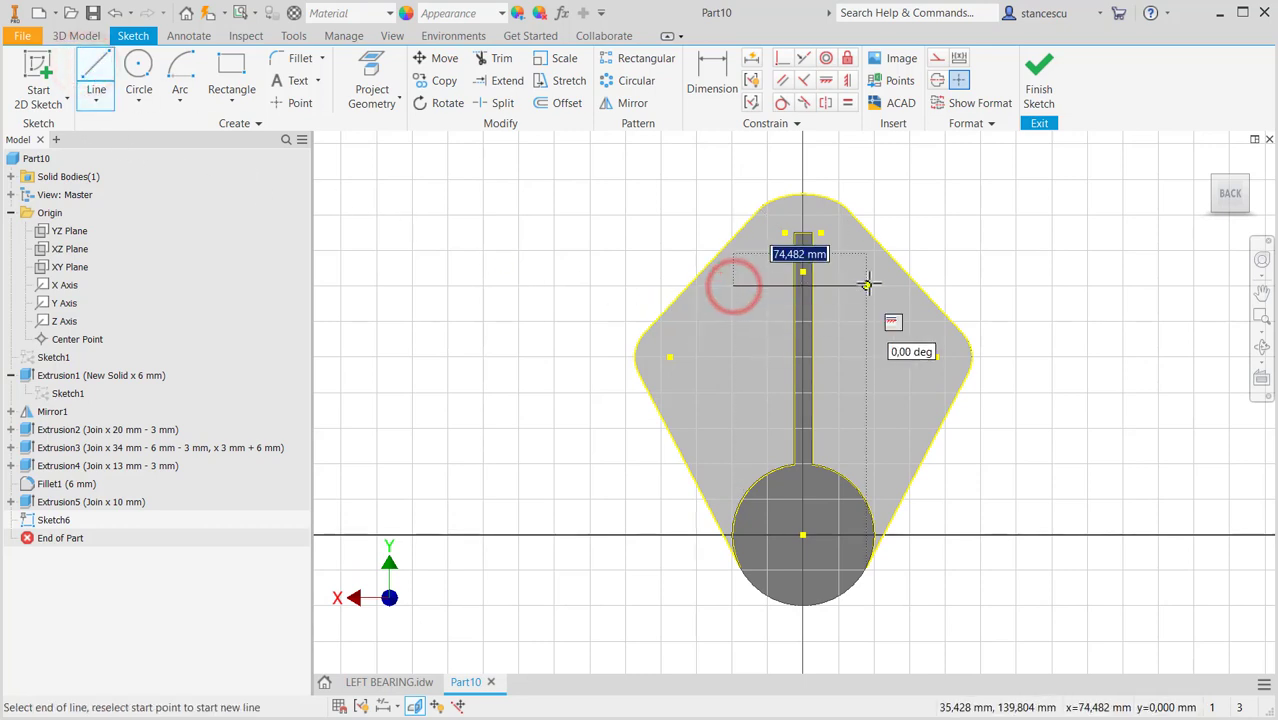
{"action": "left_click", "coordinate": [866, 286]}
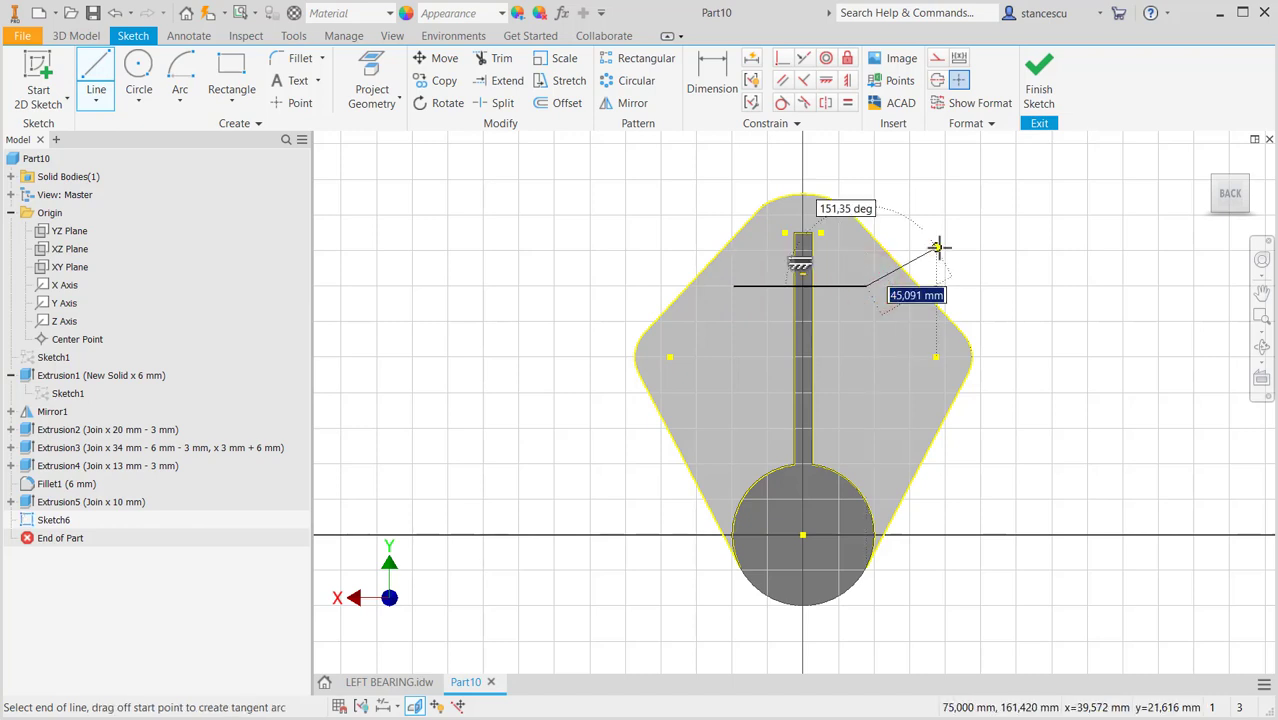
{"action": "key", "text": "Escape"}
Dimension the horizontal line 27 mm below the projected centre point to the right of the rib's upper end.
{"action": "scroll", "coordinate": [800, 265], "scroll_direction": "up", "scroll_amount": 3}
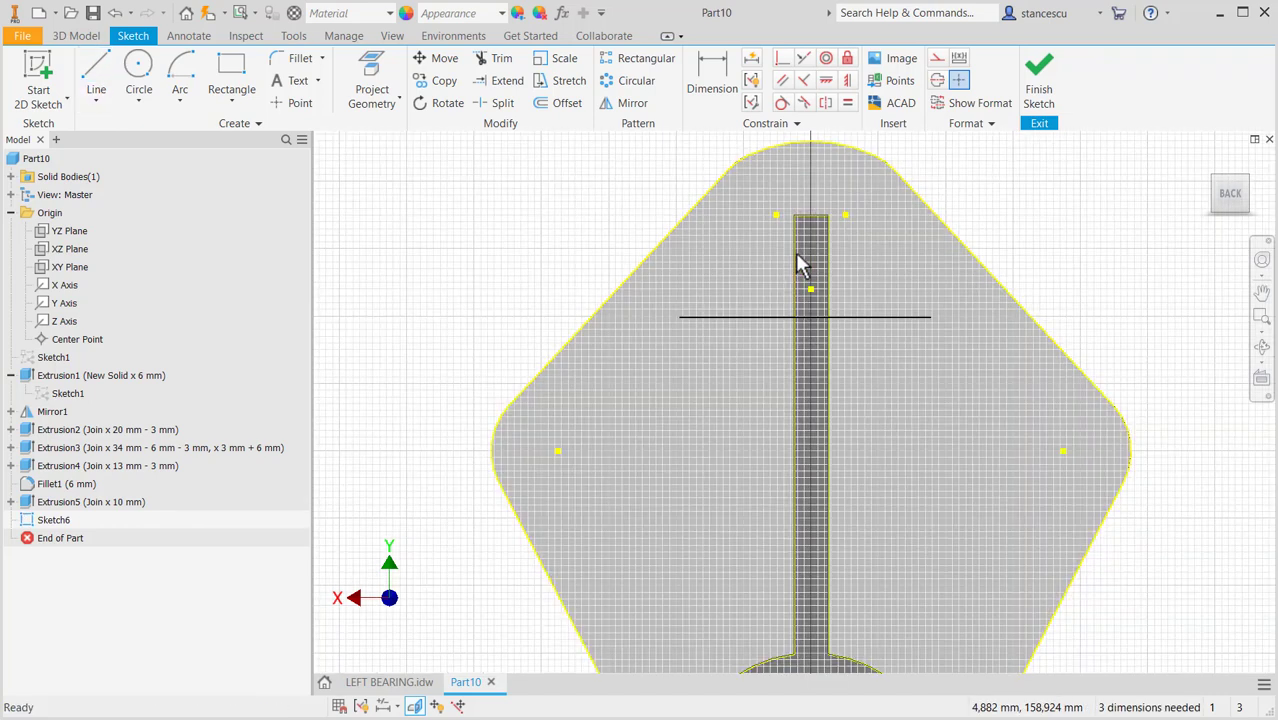
{"action": "left_click", "coordinate": [710, 82]}
{"action": "left_click", "coordinate": [845, 215]}
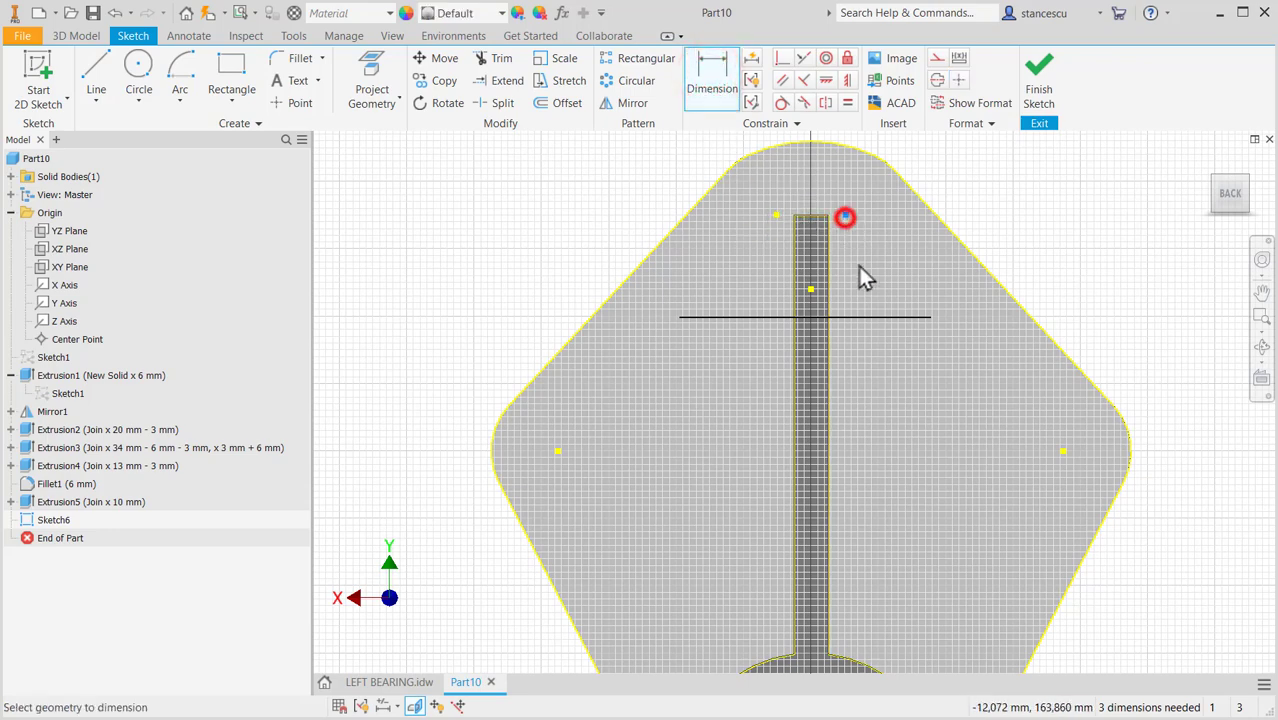
{"action": "left_click", "coordinate": [866, 317]}
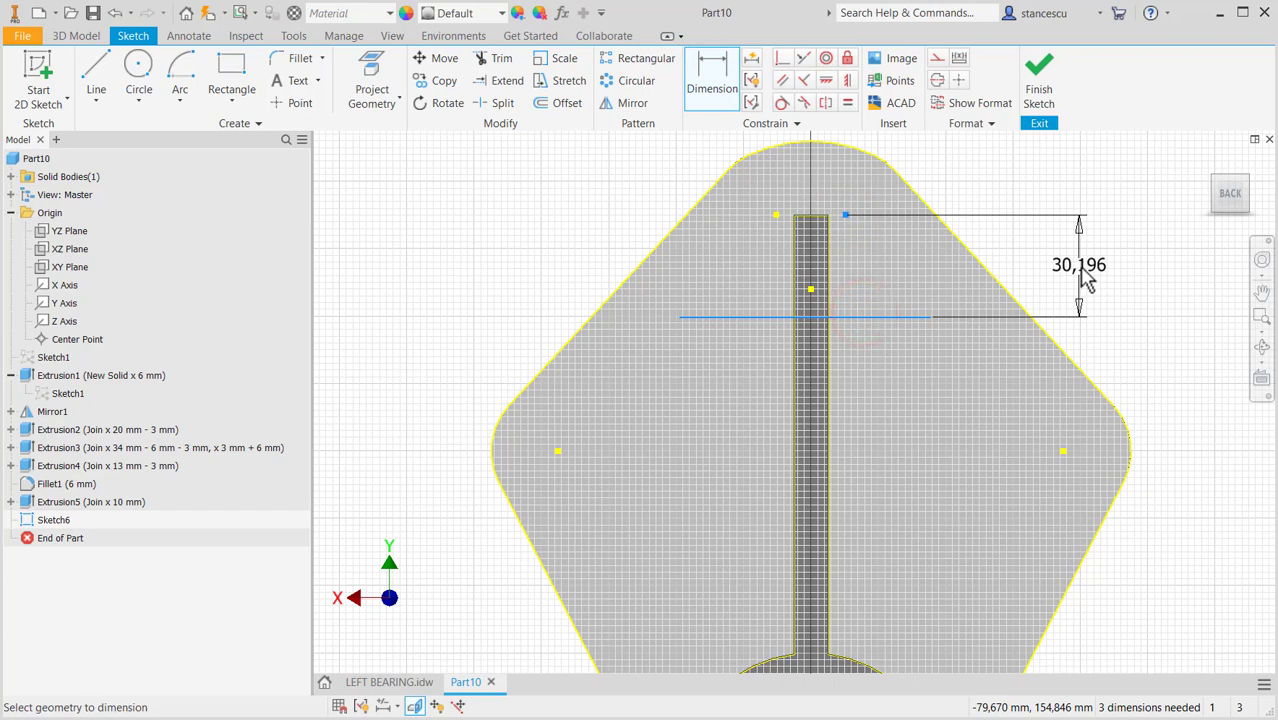
{"action": "left_click", "coordinate": [1080, 270]}
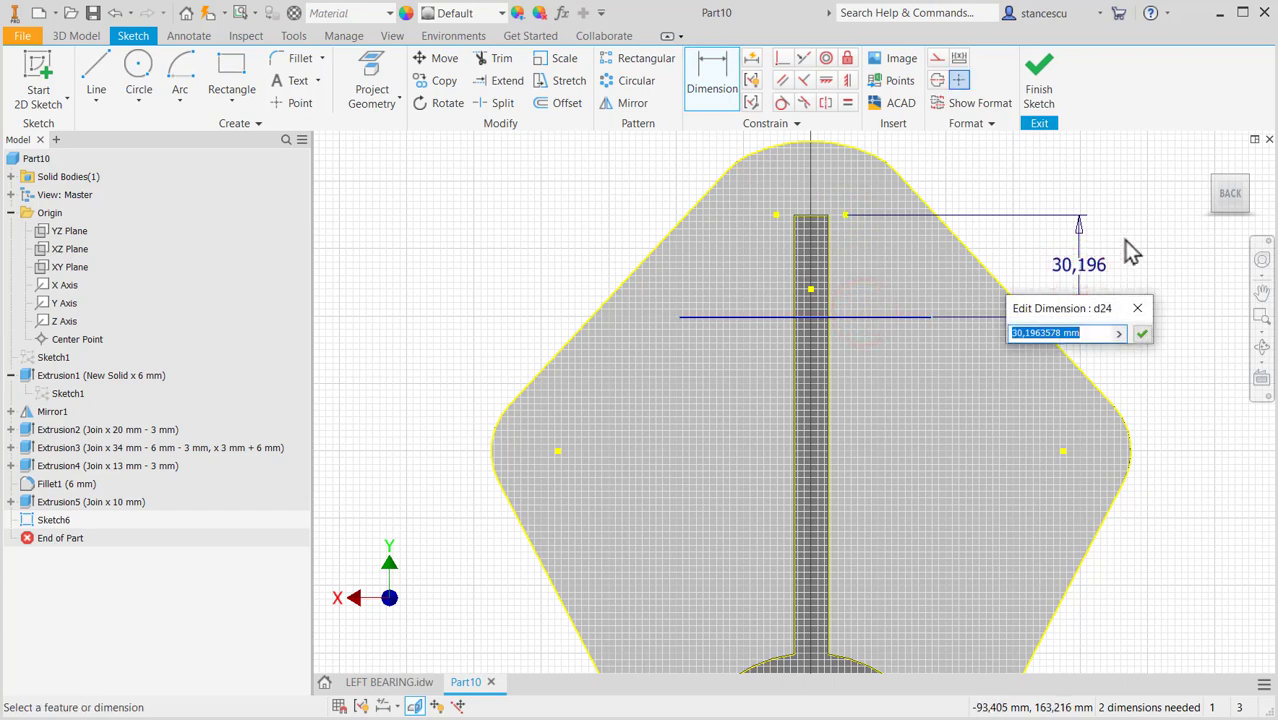
{"action": "key", "text": "Return"}
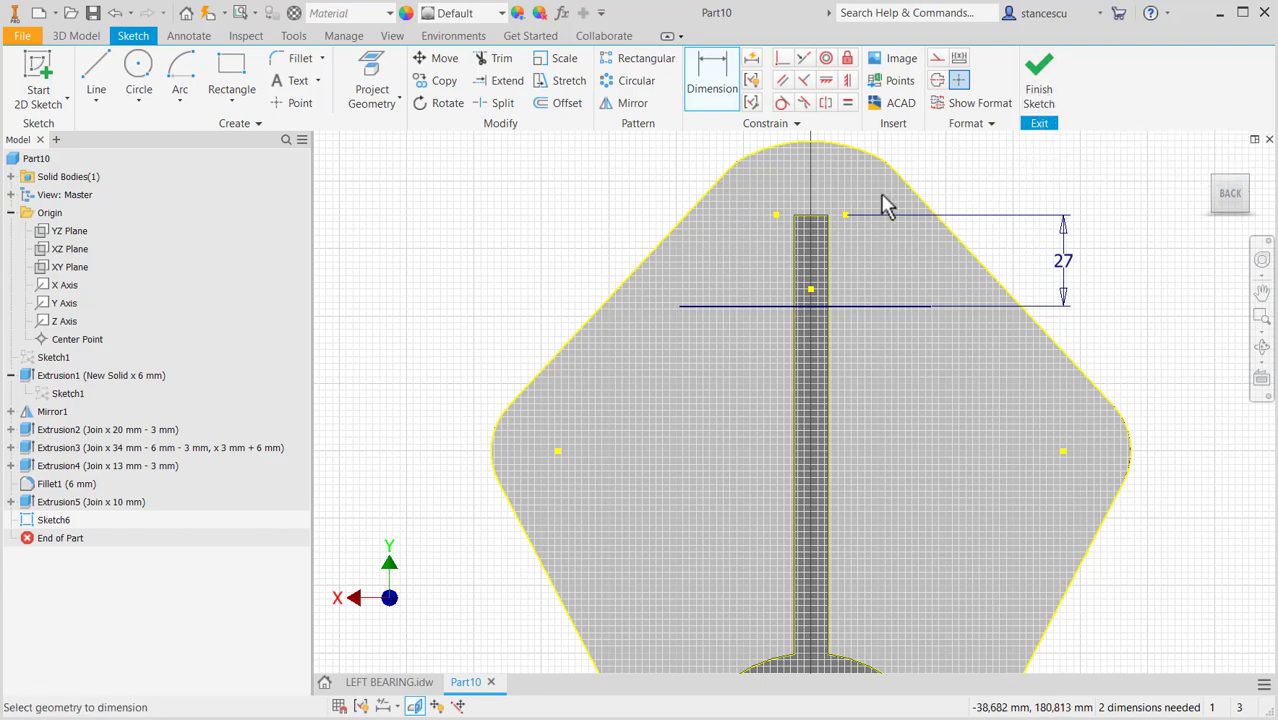
{"action": "middle_click_drag", "start_coordinate": [466, 280], "coordinate": [477, 265]}
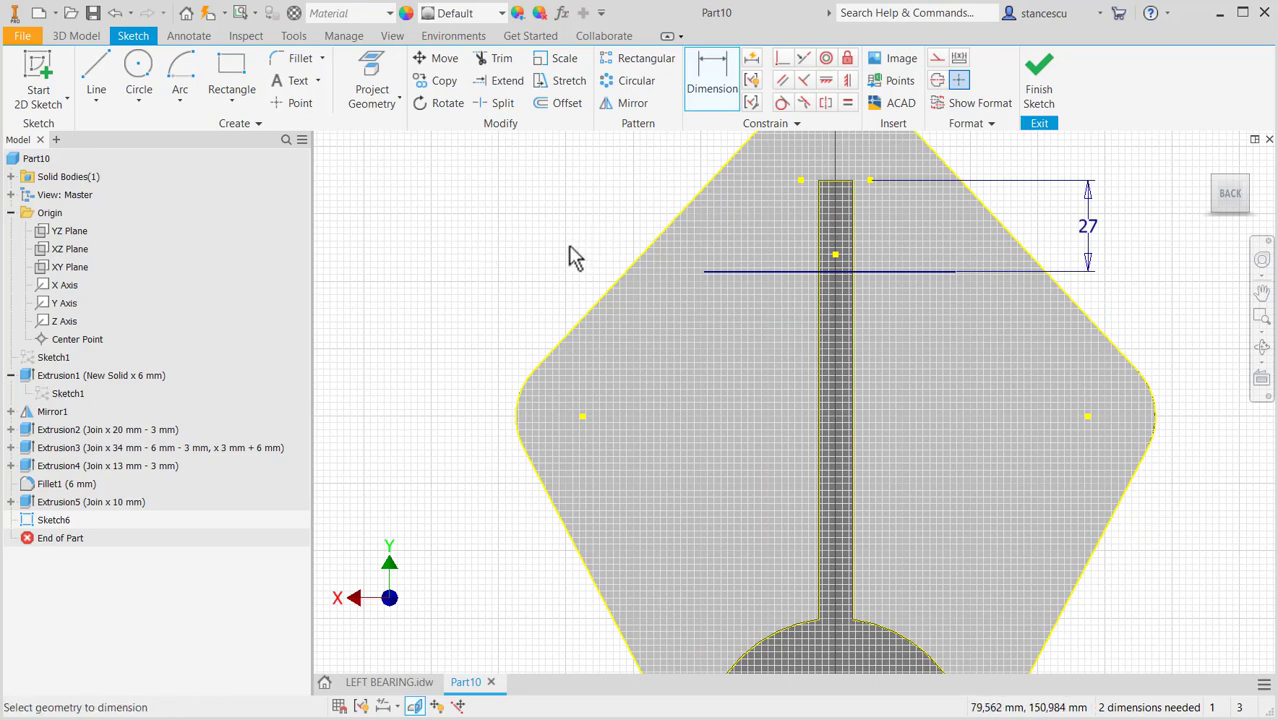
{"action": "left_click", "coordinate": [96, 75]}
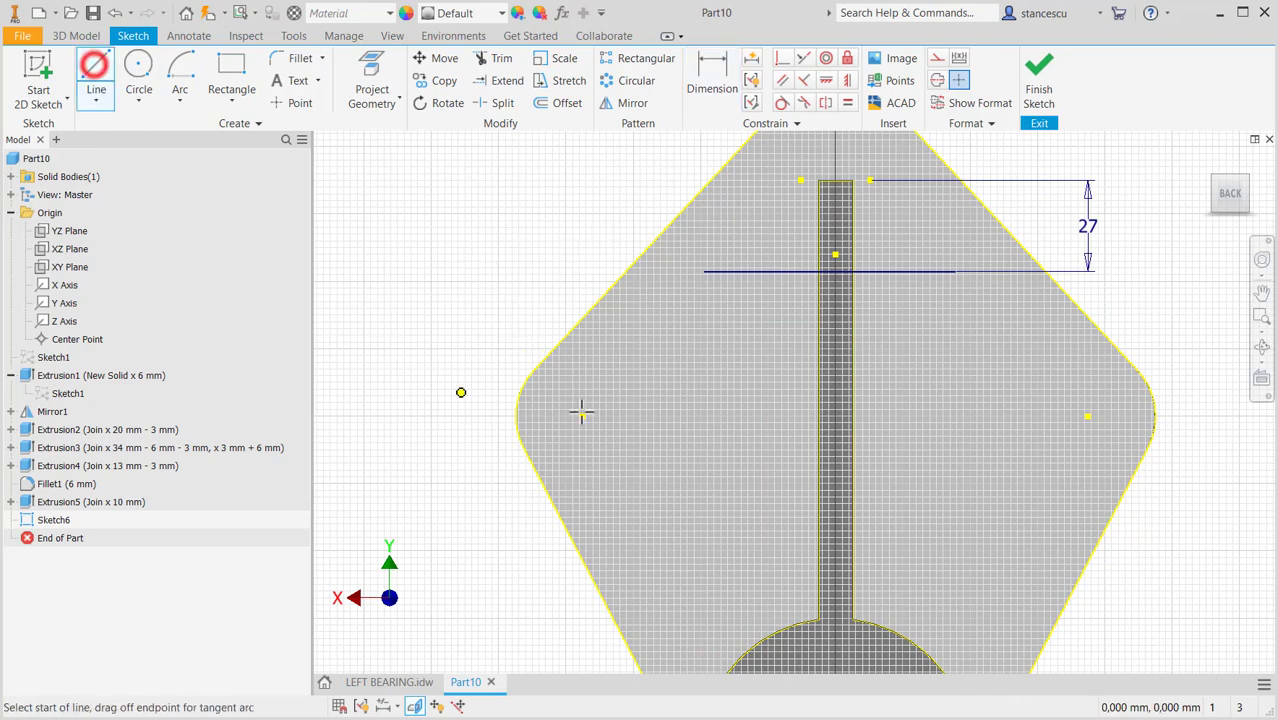
{"action": "left_click", "coordinate": [761, 270]}
{"action": "key", "text": "Escape"}
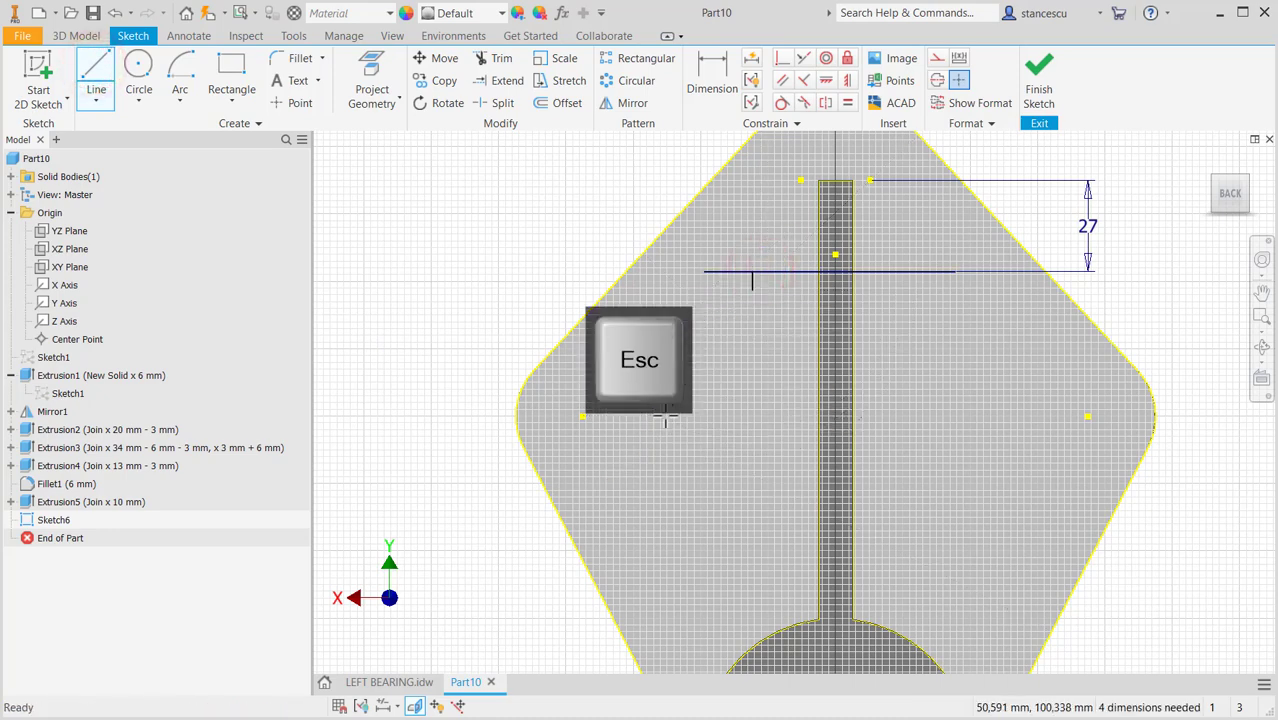
{"action": "key", "text": "ctrl+z"}
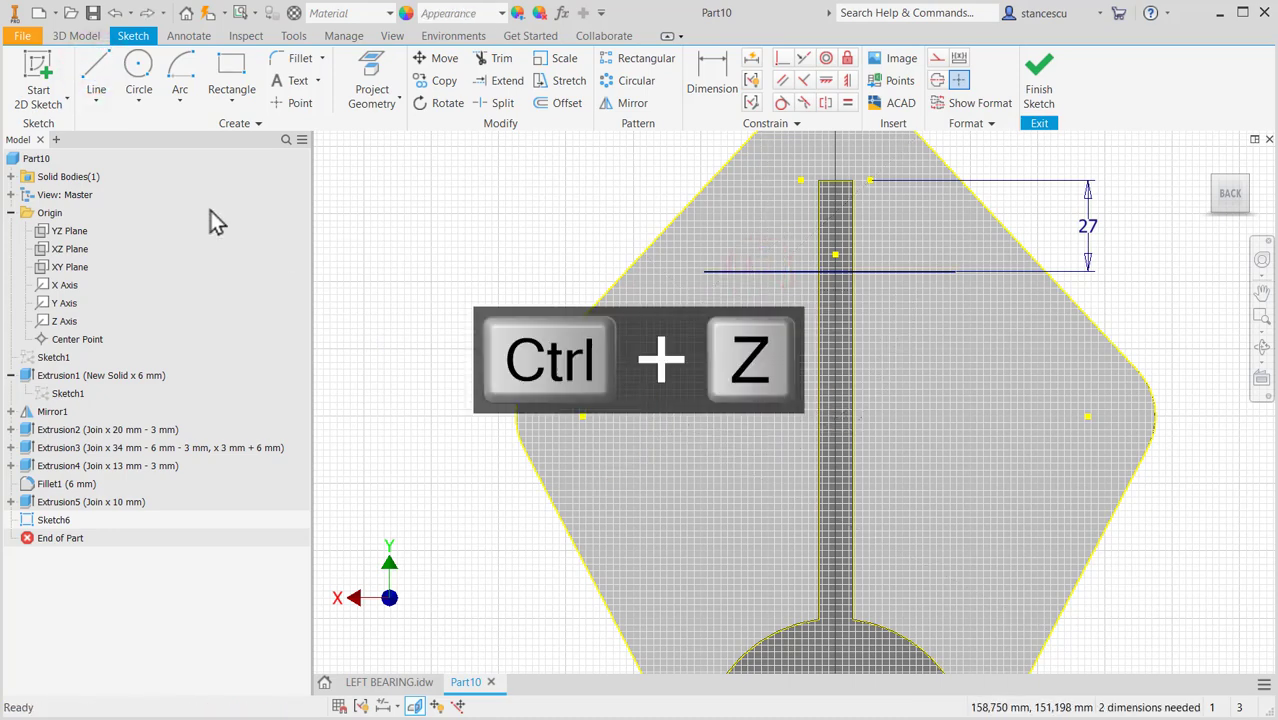
Draw two separate sloping lines from the horizontal line, one on each side of the rib, down and outward towards the plate's side corners.
{"action": "left_click", "coordinate": [96, 72]}
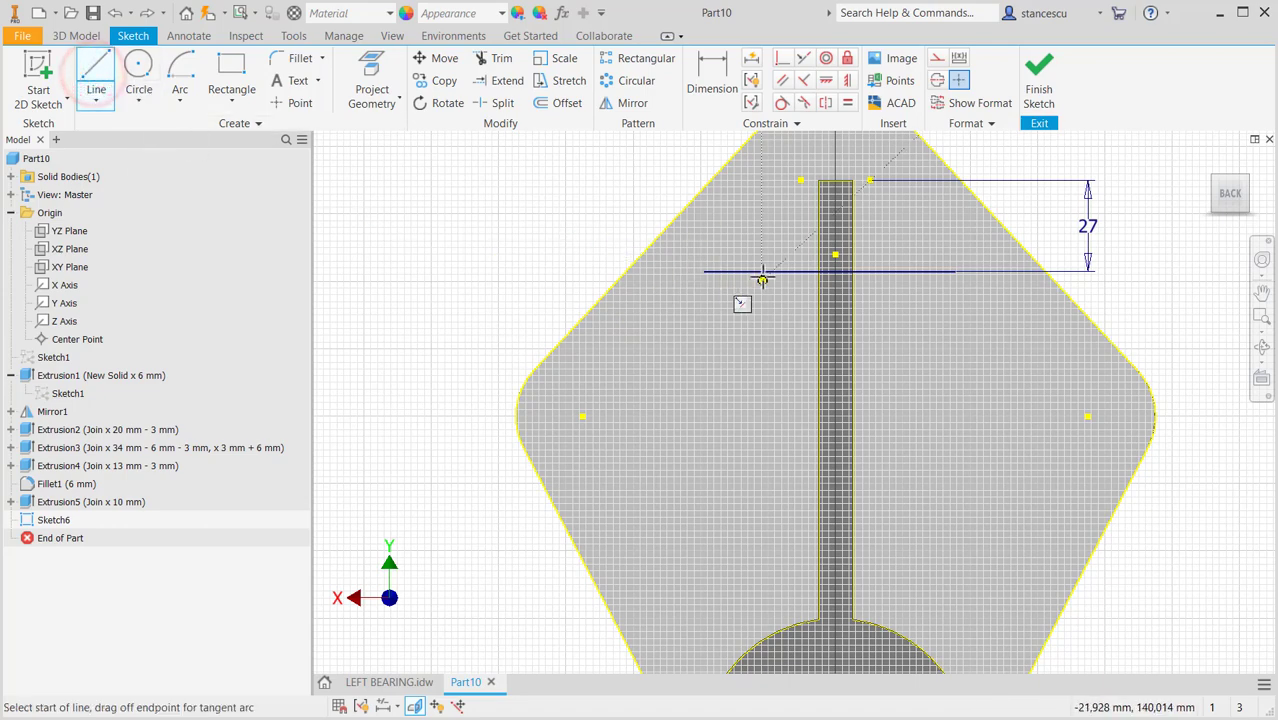
{"action": "left_click", "coordinate": [750, 270]}
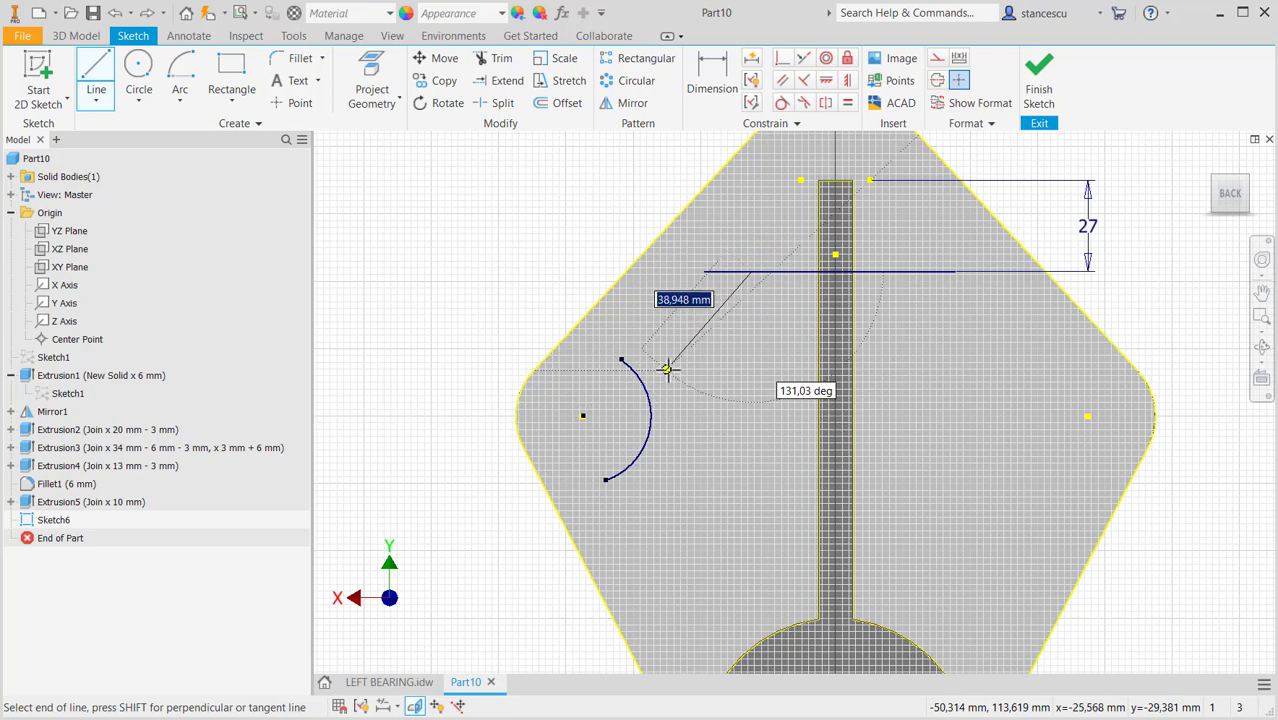
{"action": "left_click", "coordinate": [620, 437]}
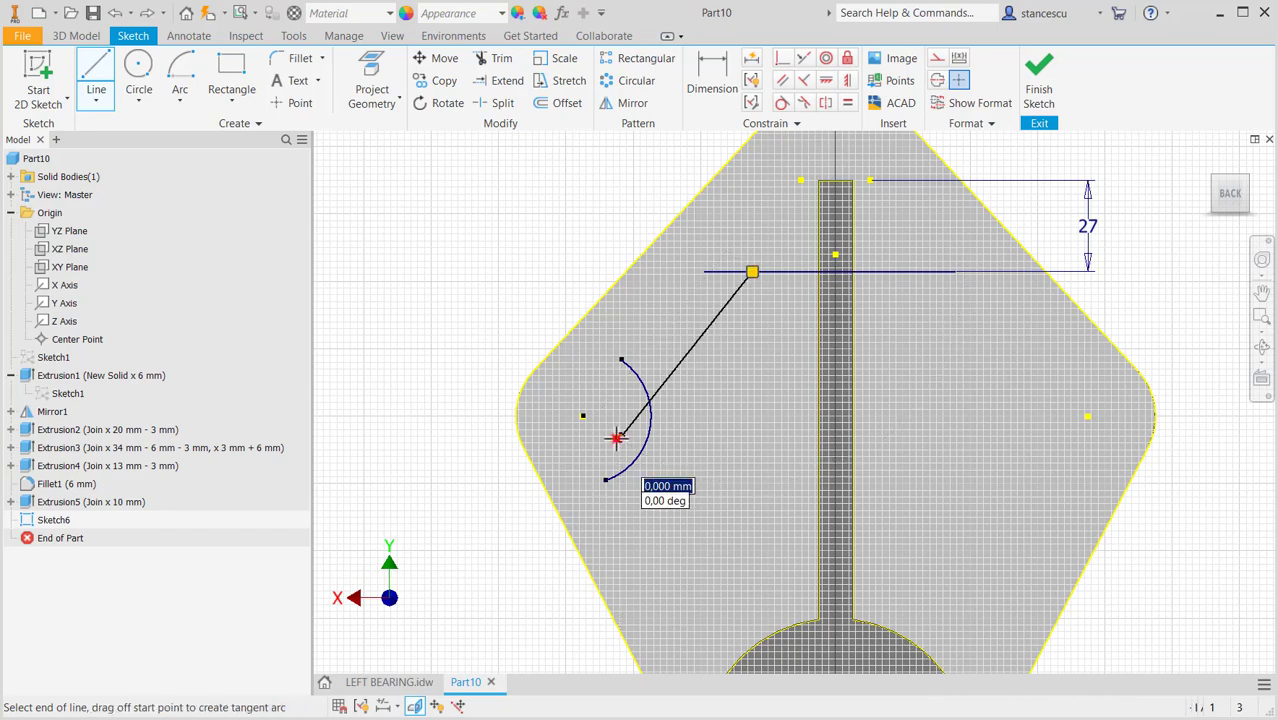
{"action": "right_click", "coordinate": [767, 399]}
{"action": "left_click", "coordinate": [741, 470]}
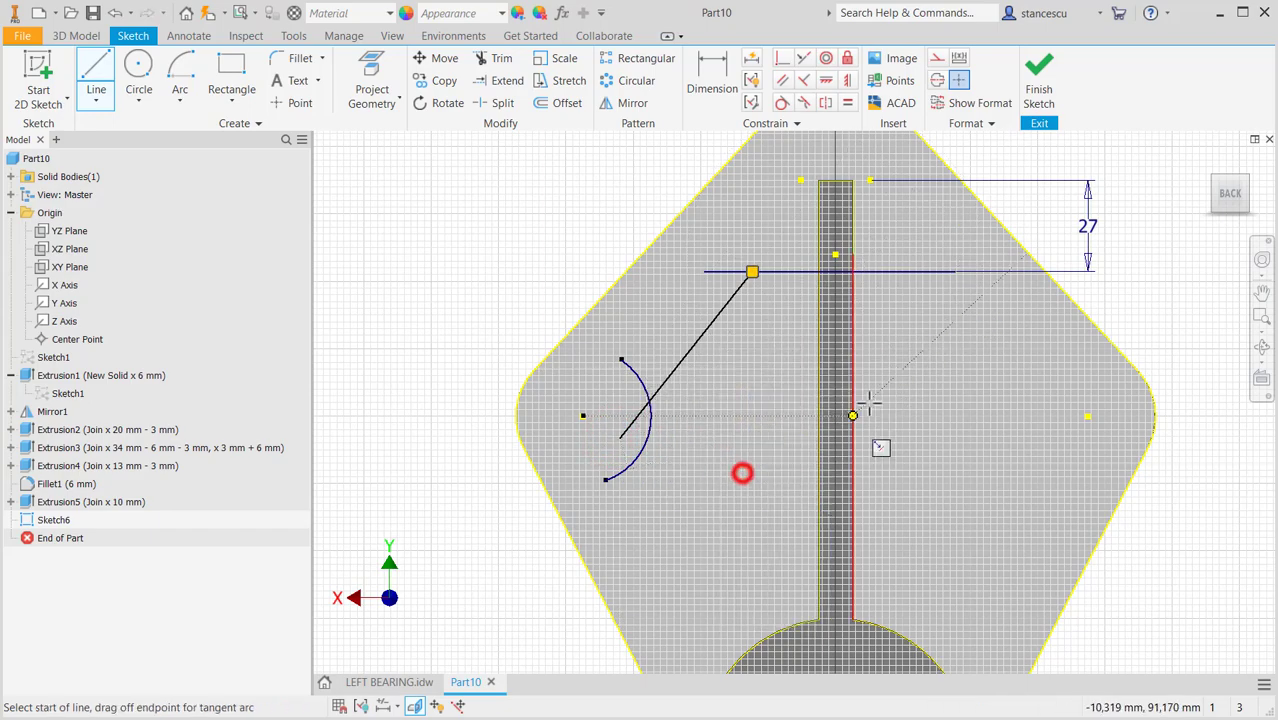
{"action": "left_click", "coordinate": [910, 270]}
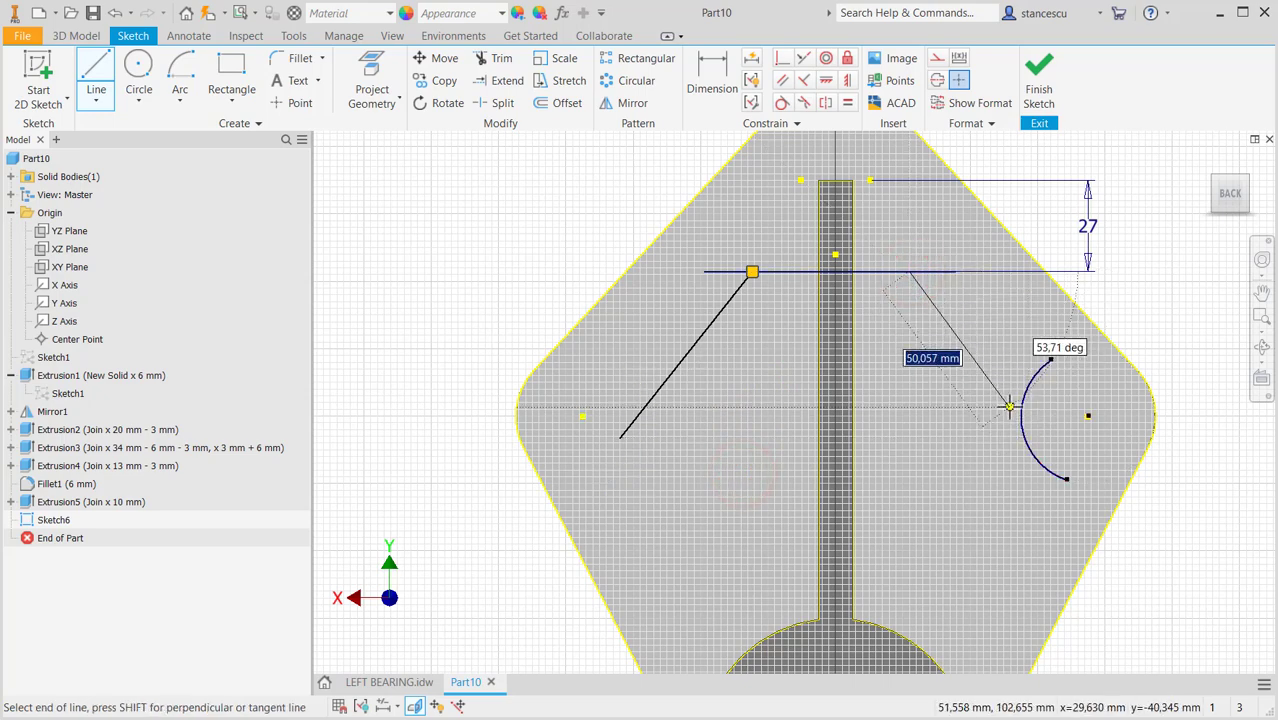
{"action": "left_click", "coordinate": [1065, 458]}
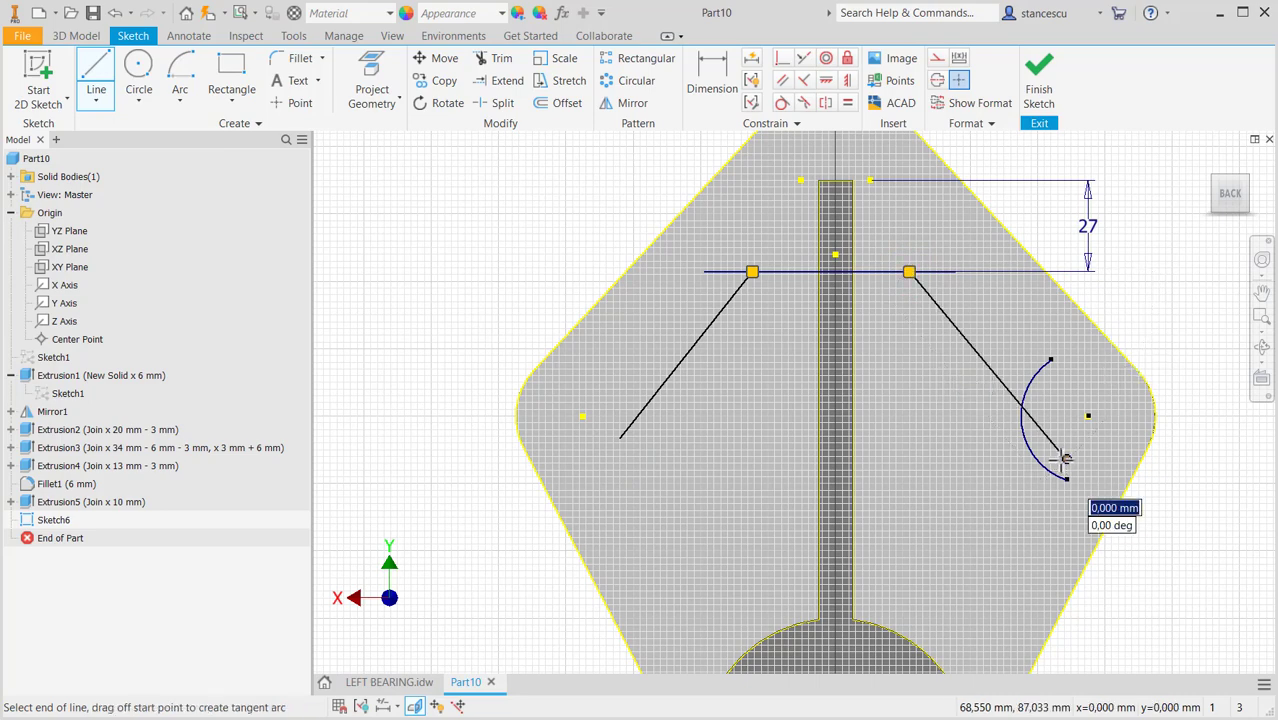
{"action": "key", "text": "Escape"}
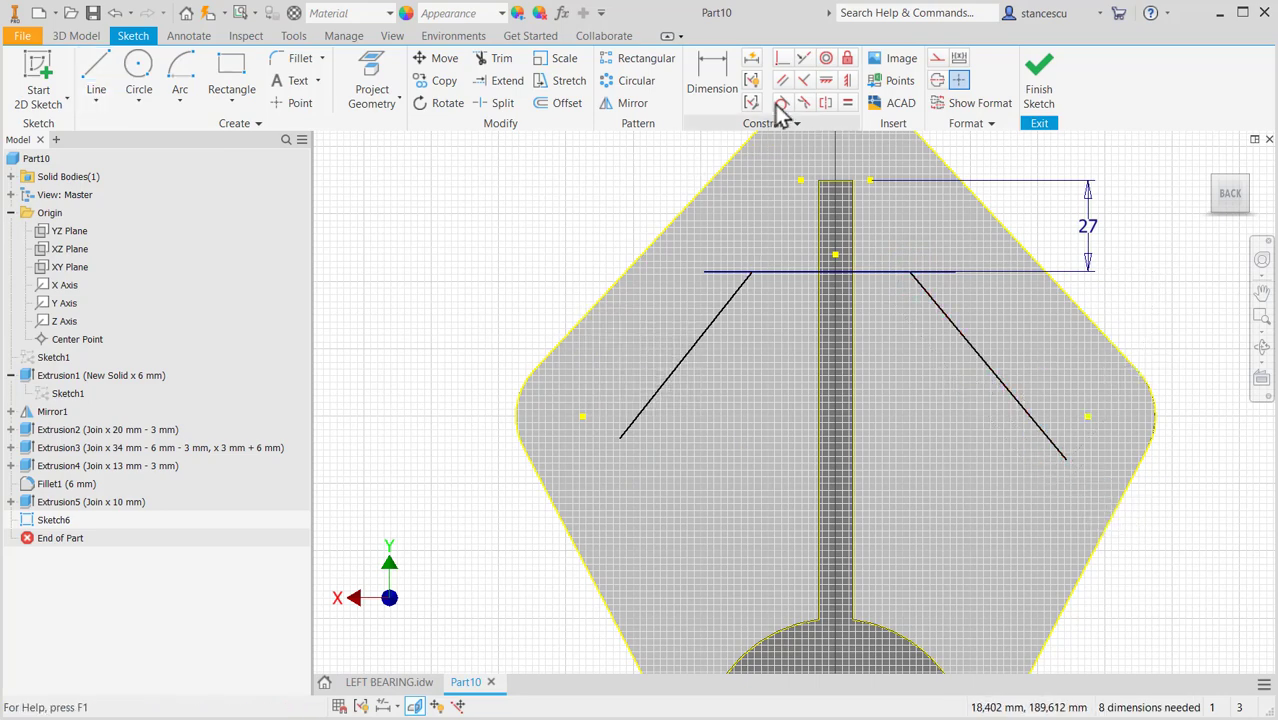
Make each sloping line parallel to the plate's upper slanted edge on its own side.
{"action": "left_click", "coordinate": [782, 80]}
{"action": "left_click", "coordinate": [728, 310]}
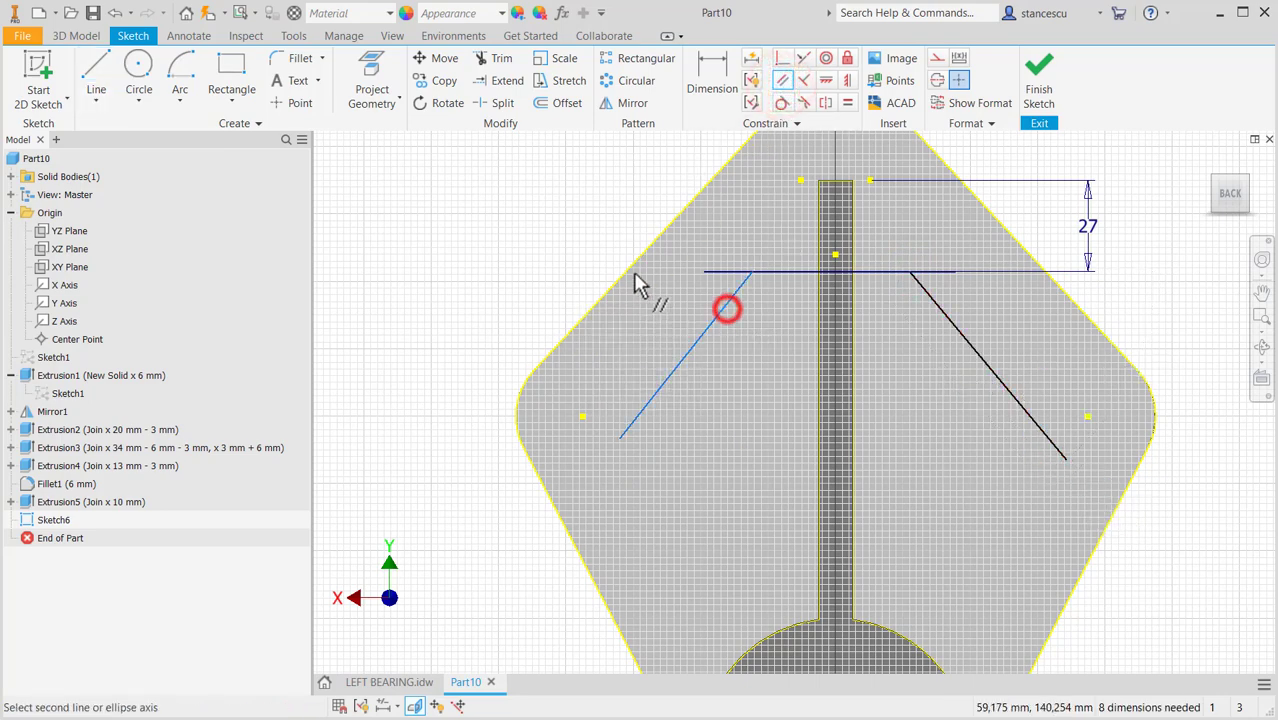
{"action": "left_click", "coordinate": [628, 266]}
{"action": "left_click", "coordinate": [982, 360]}
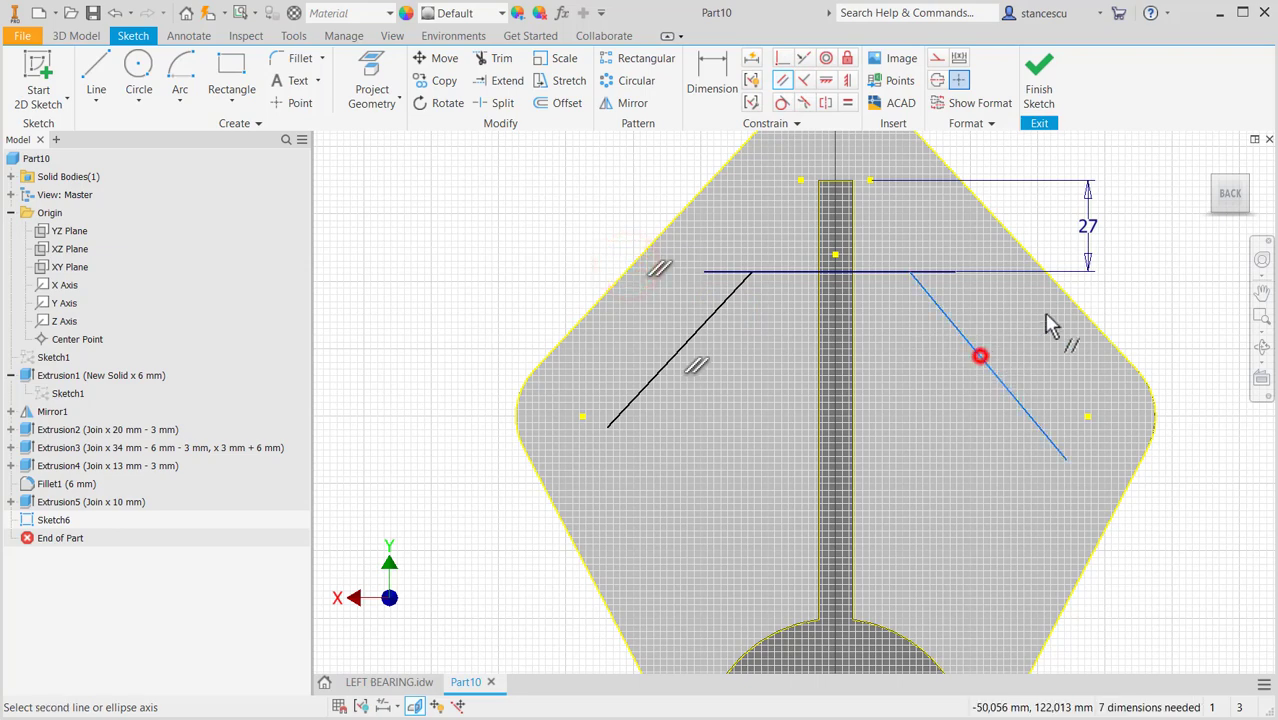
{"action": "left_click", "coordinate": [1070, 296]}
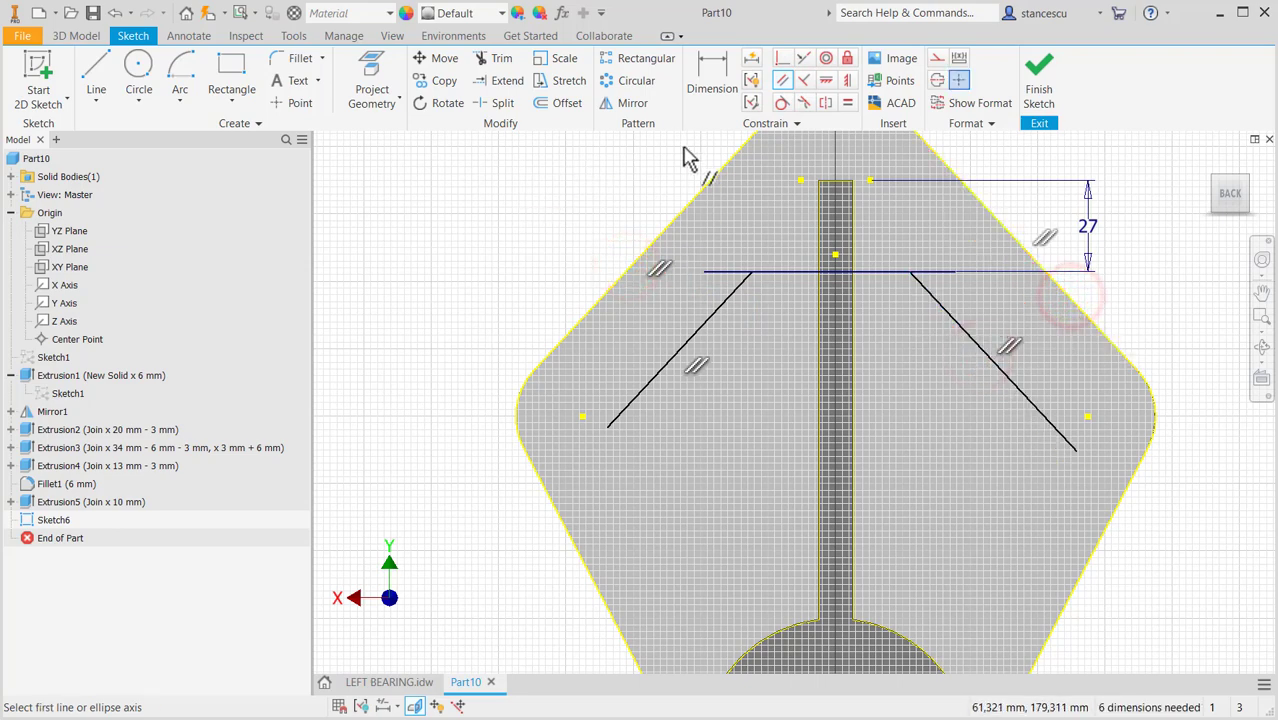
Dimension the offset between the left sloping line and the plate's upper-left edge, linking its value to the 27 mm dimension d24.
{"action": "left_click", "coordinate": [712, 75]}
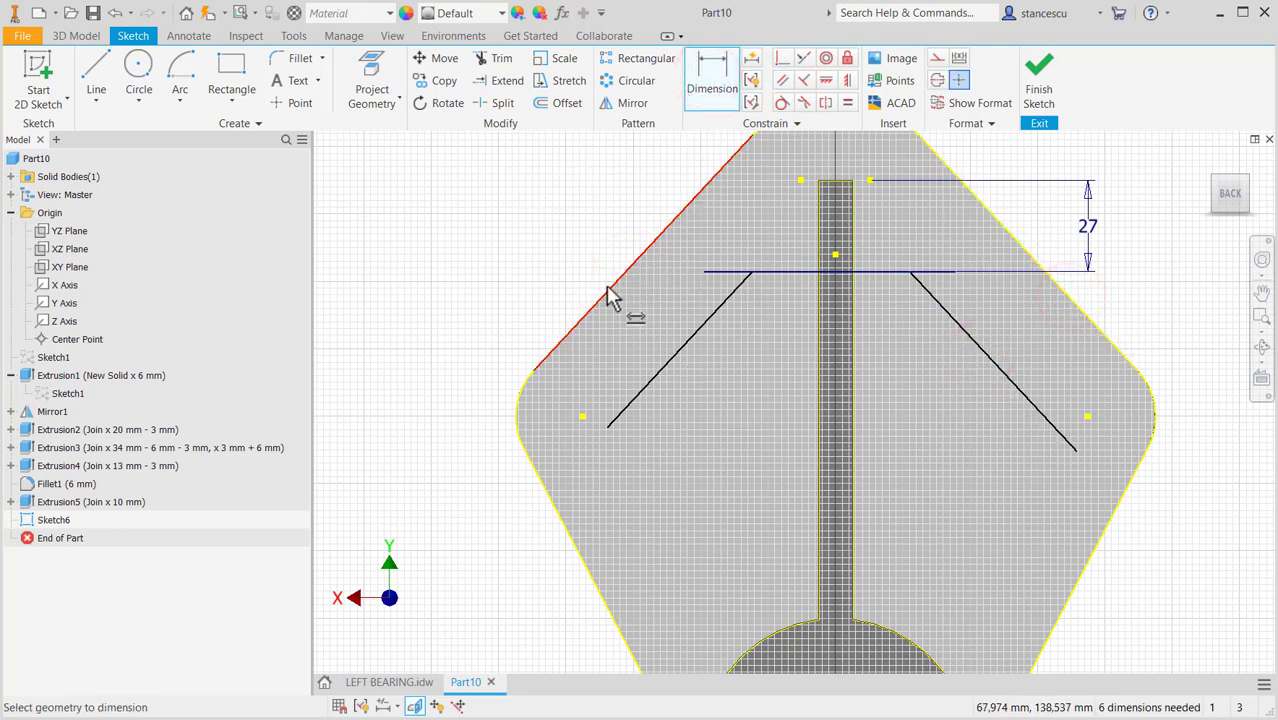
{"action": "left_click", "coordinate": [661, 364]}
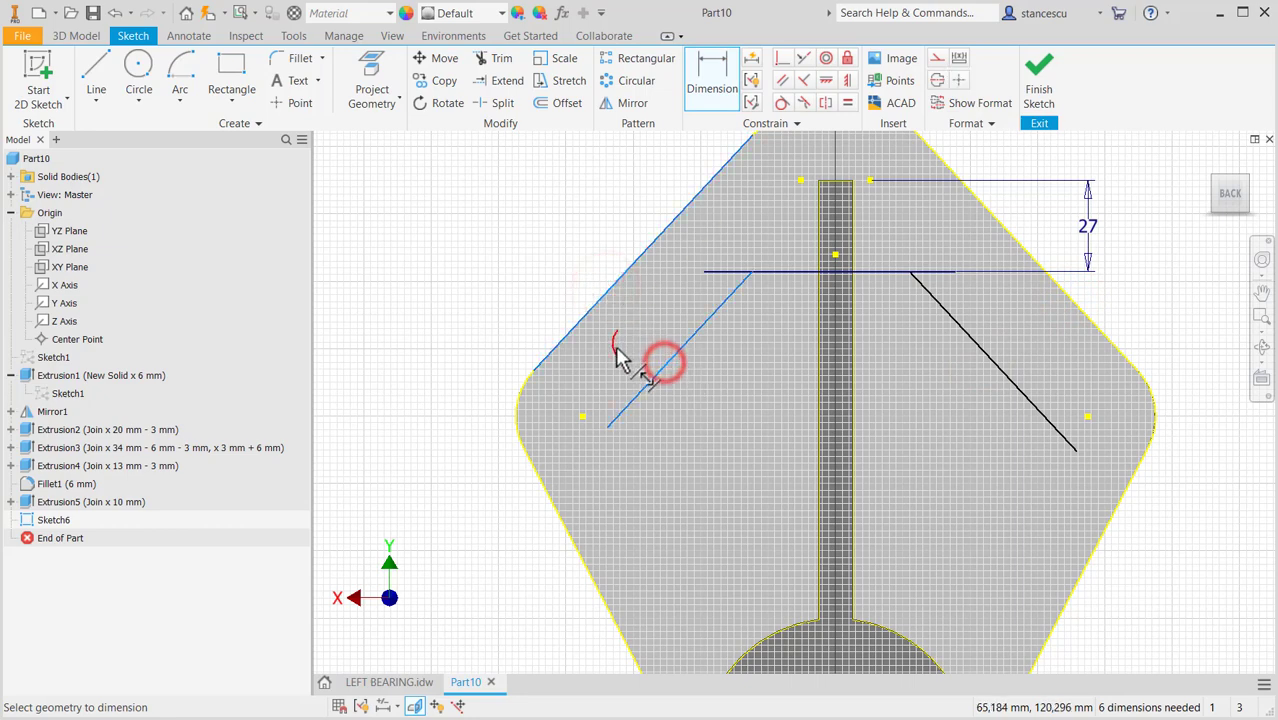
{"action": "left_click", "coordinate": [596, 310]}
{"action": "left_click", "coordinate": [510, 260]}
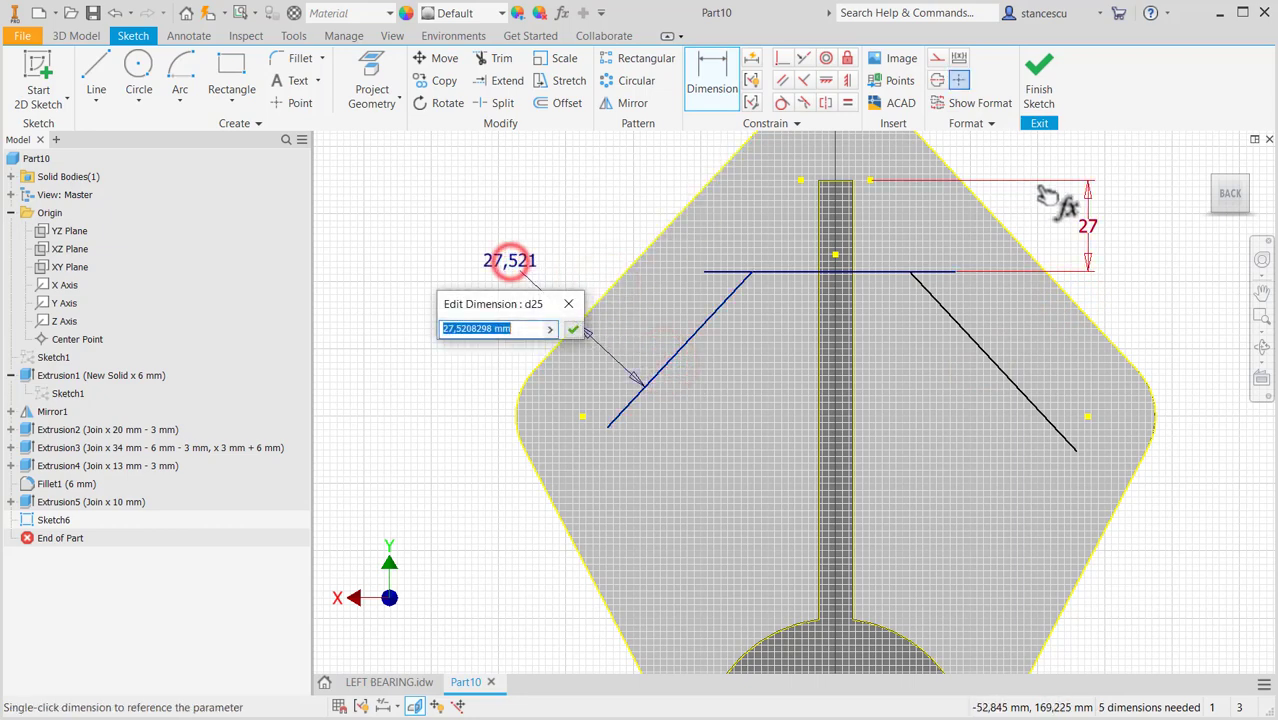
{"action": "left_click", "coordinate": [1090, 229]}
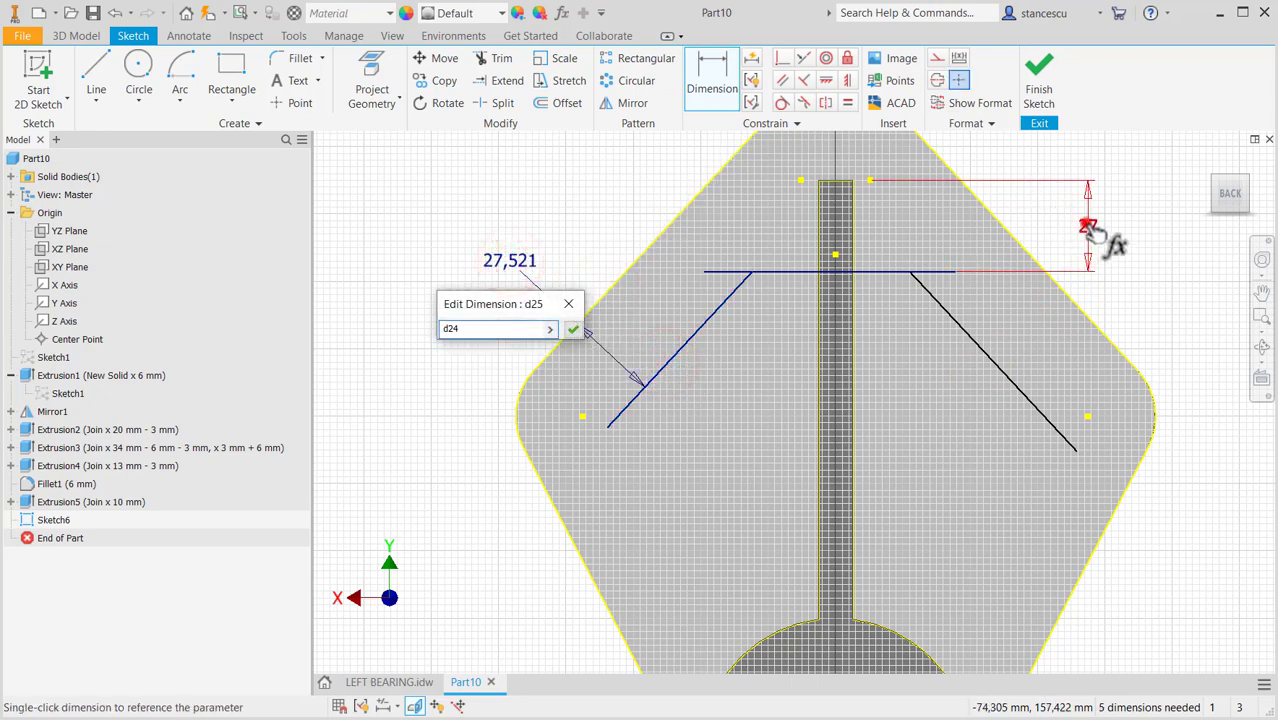
{"action": "left_click", "coordinate": [573, 331]}
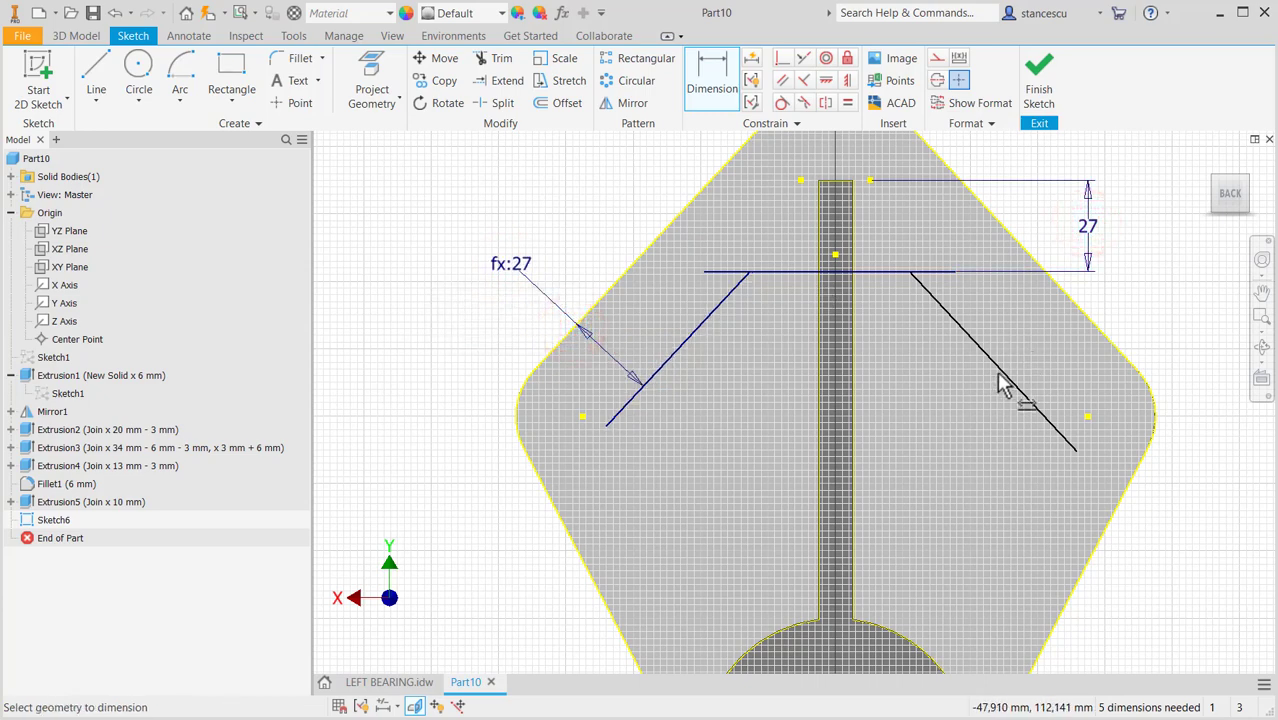
Dimension the right sloping line's offset from the plate's upper-right edge, also linking its value to d24.
{"action": "left_click", "coordinate": [998, 378]}
{"action": "left_click", "coordinate": [1078, 311]}
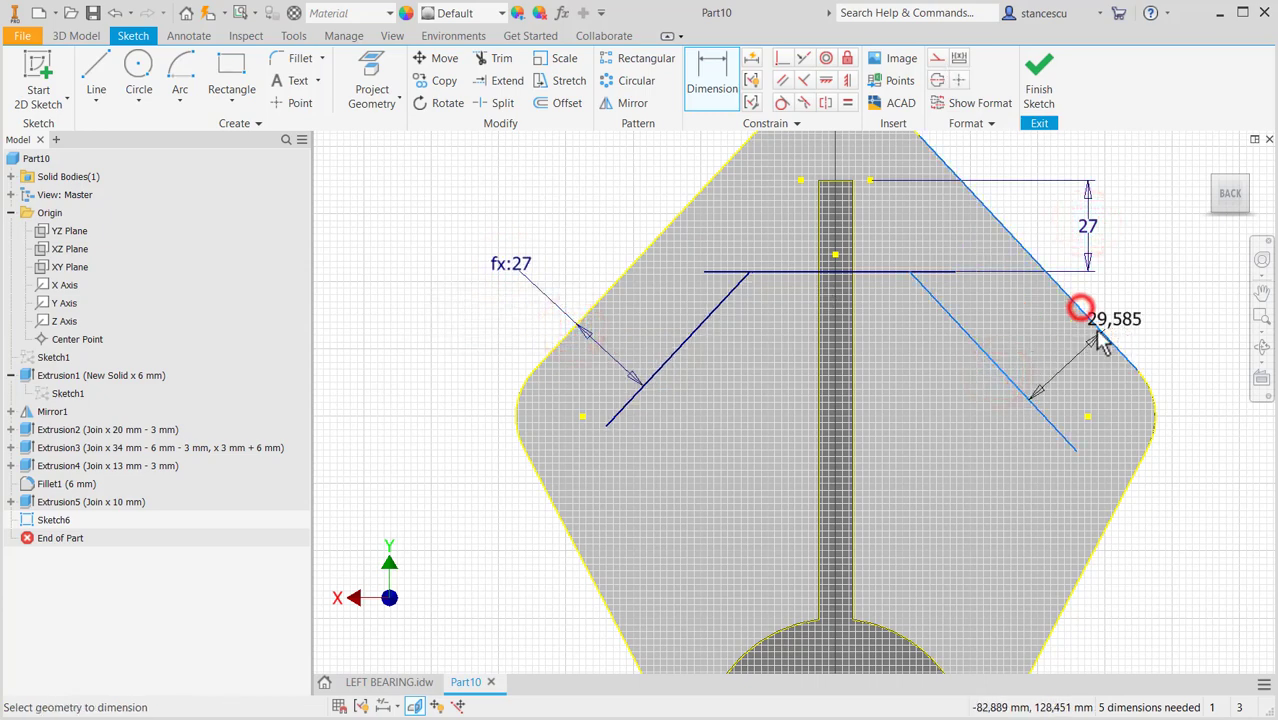
{"action": "left_click", "coordinate": [1143, 292]}
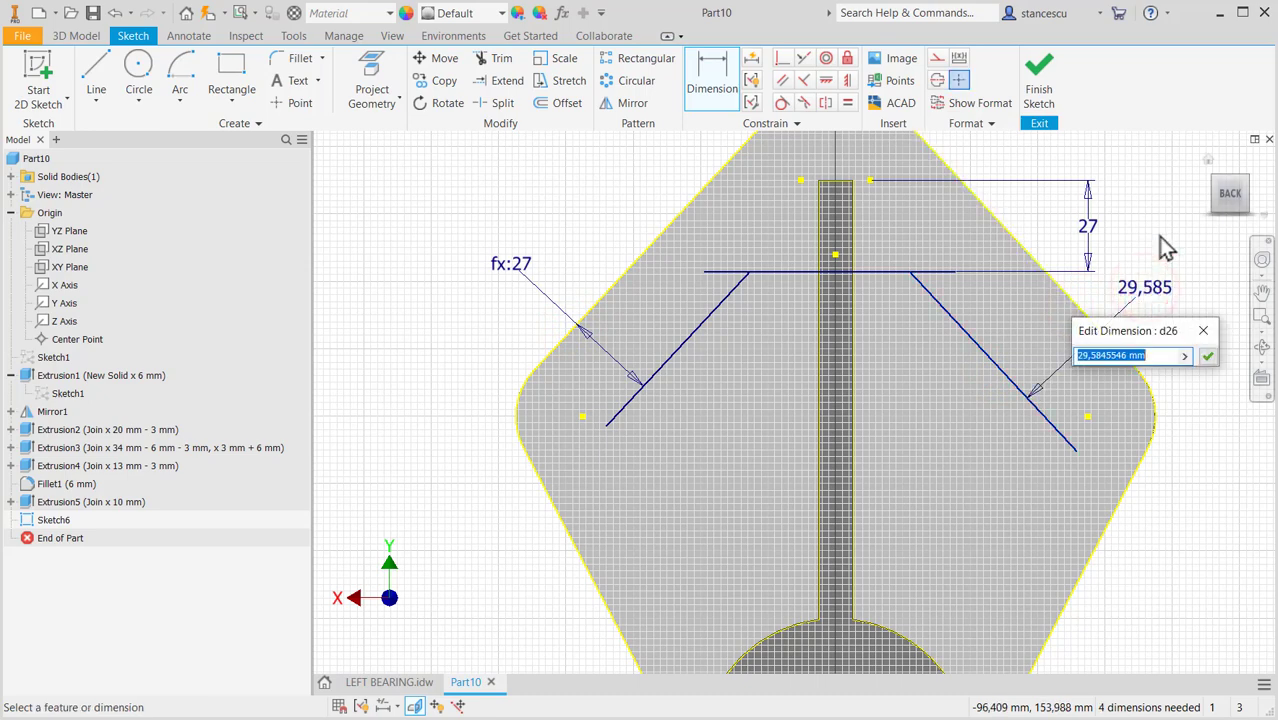
{"action": "left_click", "coordinate": [1087, 226]}
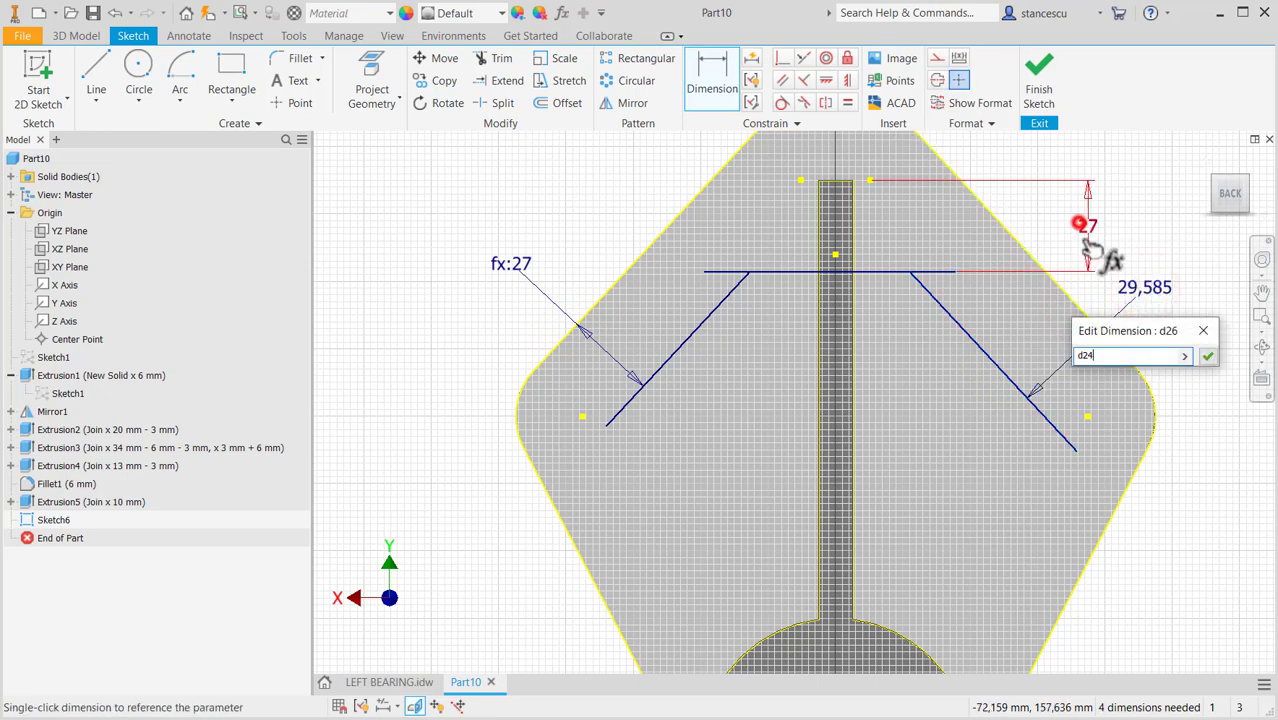
{"action": "left_click", "coordinate": [1207, 357]}
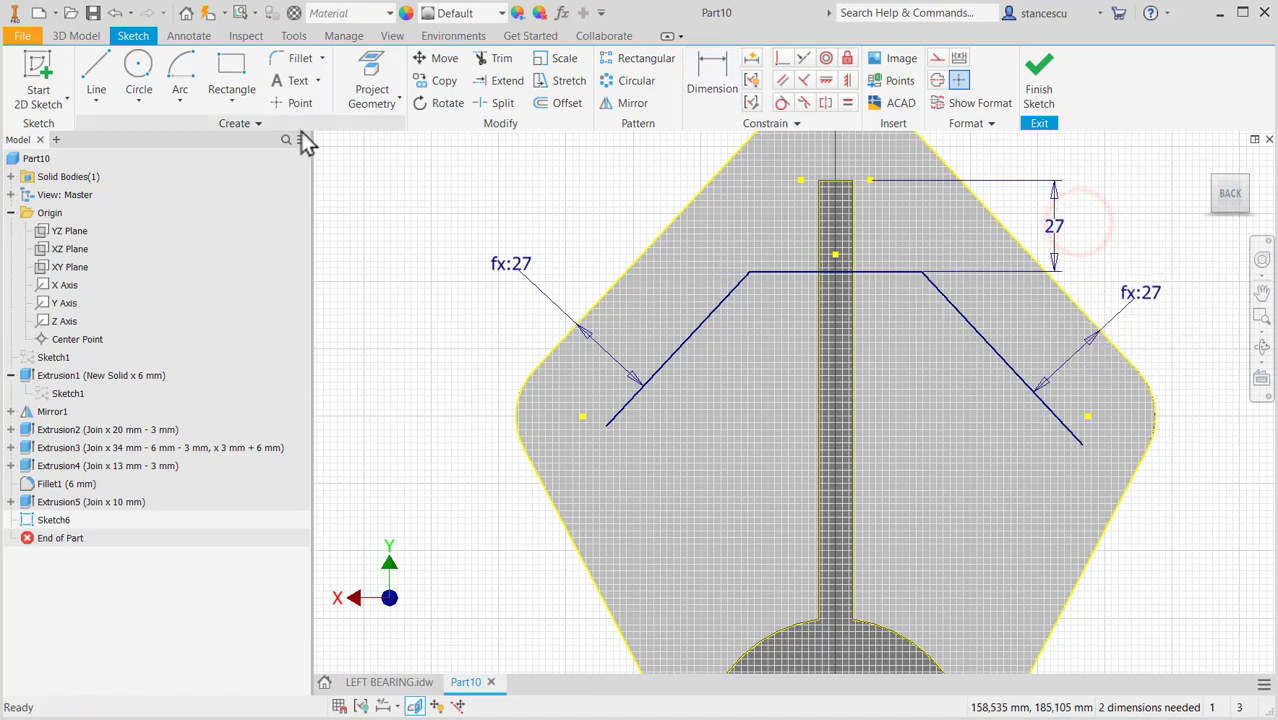
Draw two circles of 25 mm radius, centred on the projected centre points at the plate's left and right corners.
{"action": "left_click", "coordinate": [140, 72]}
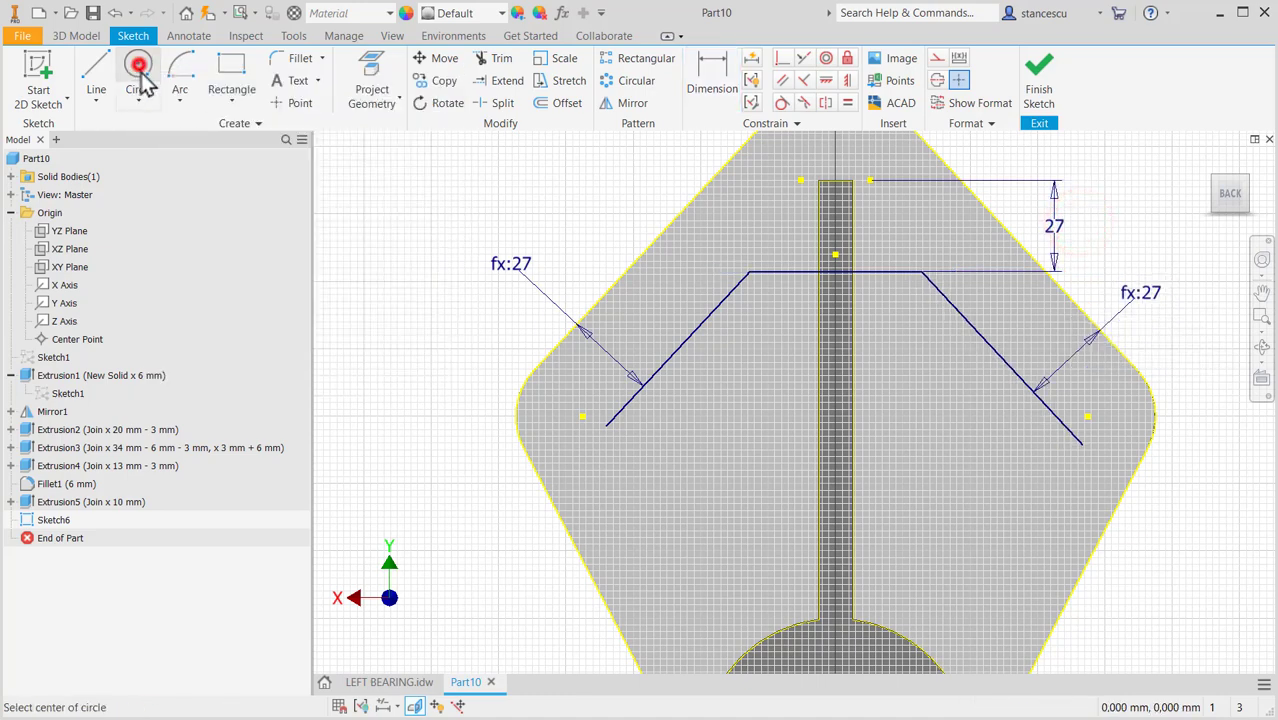
{"action": "left_click", "coordinate": [583, 416]}
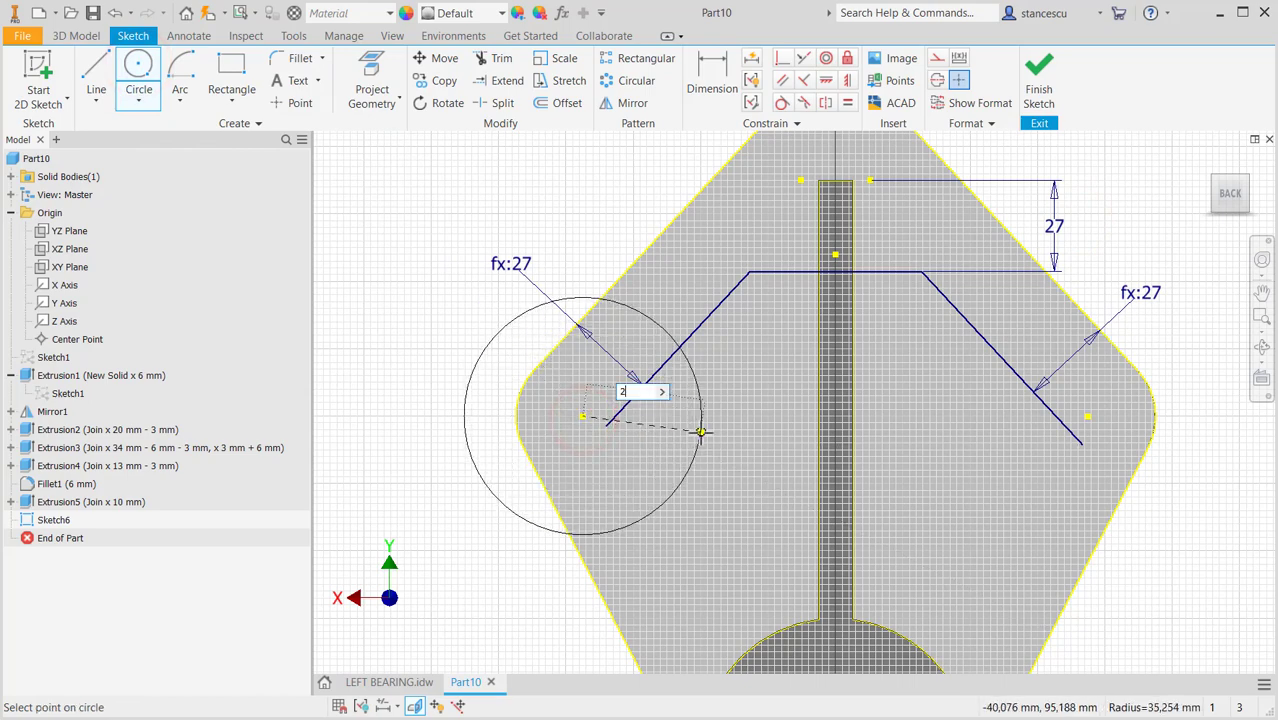
{"action": "type", "text": "25"}
{"action": "key", "text": "Return"}
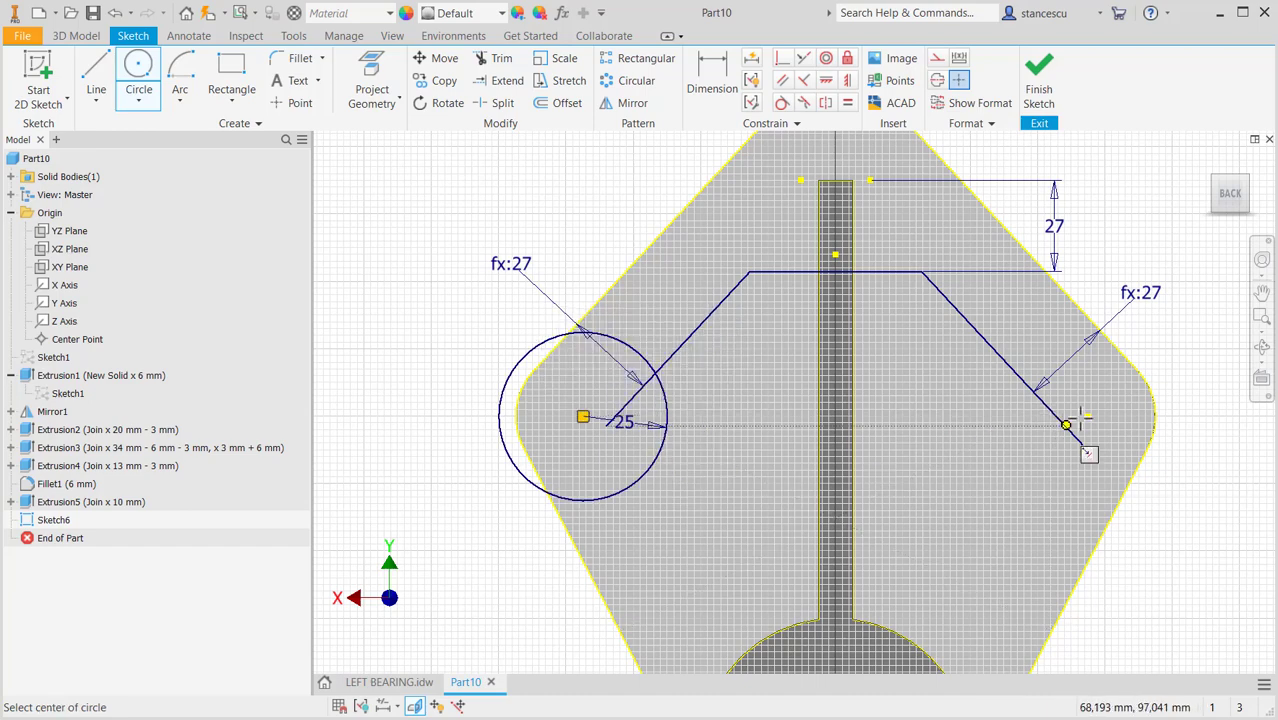
{"action": "left_click", "coordinate": [1088, 416]}
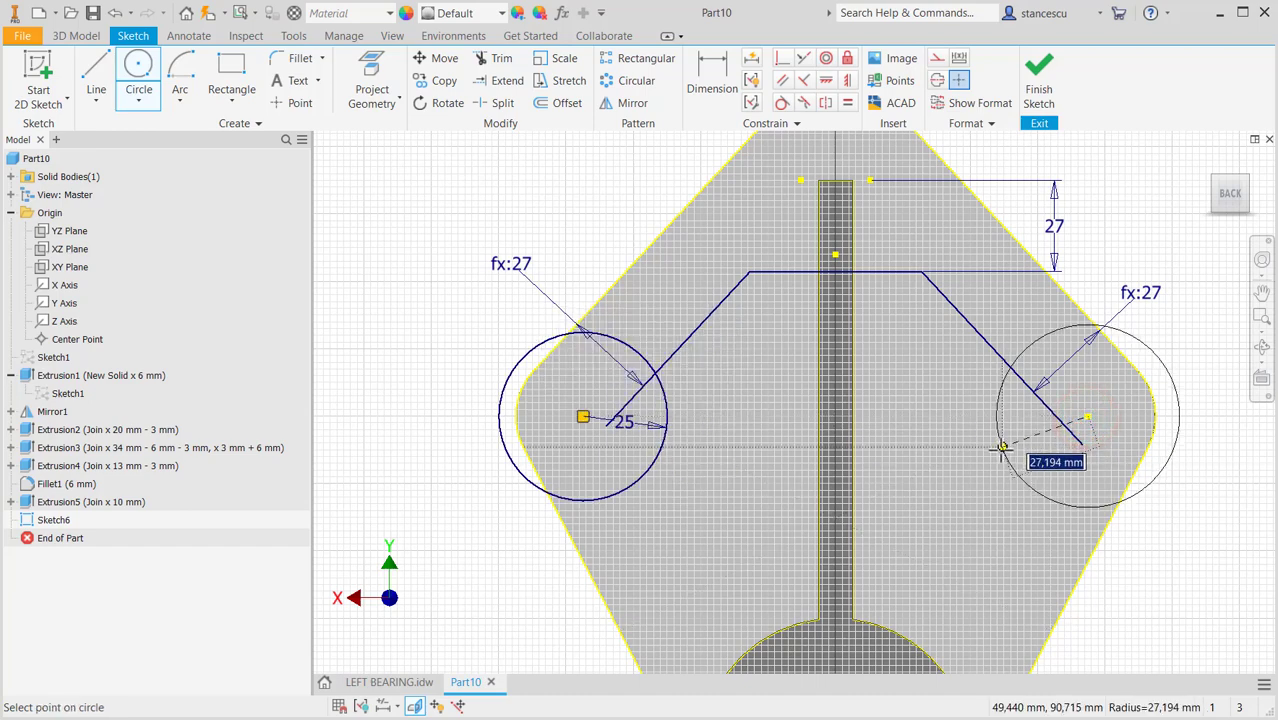
{"action": "key", "text": "Return"}
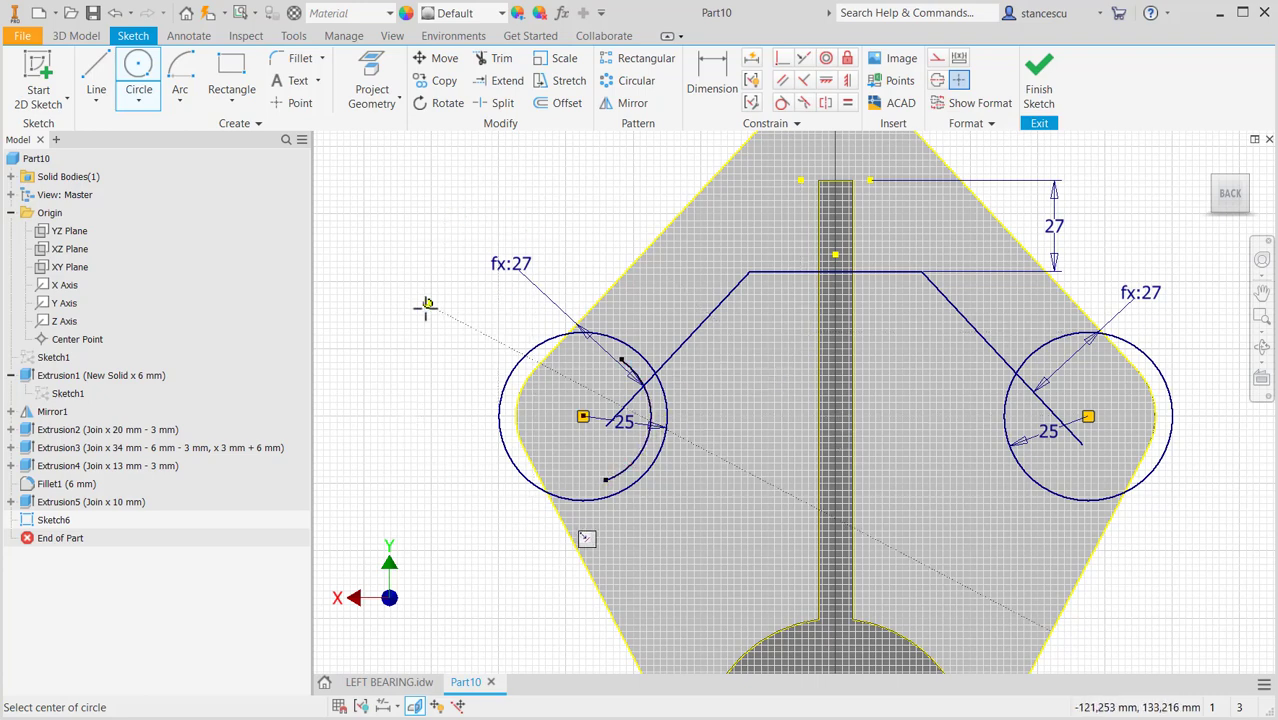
{"action": "key", "text": "Escape"}
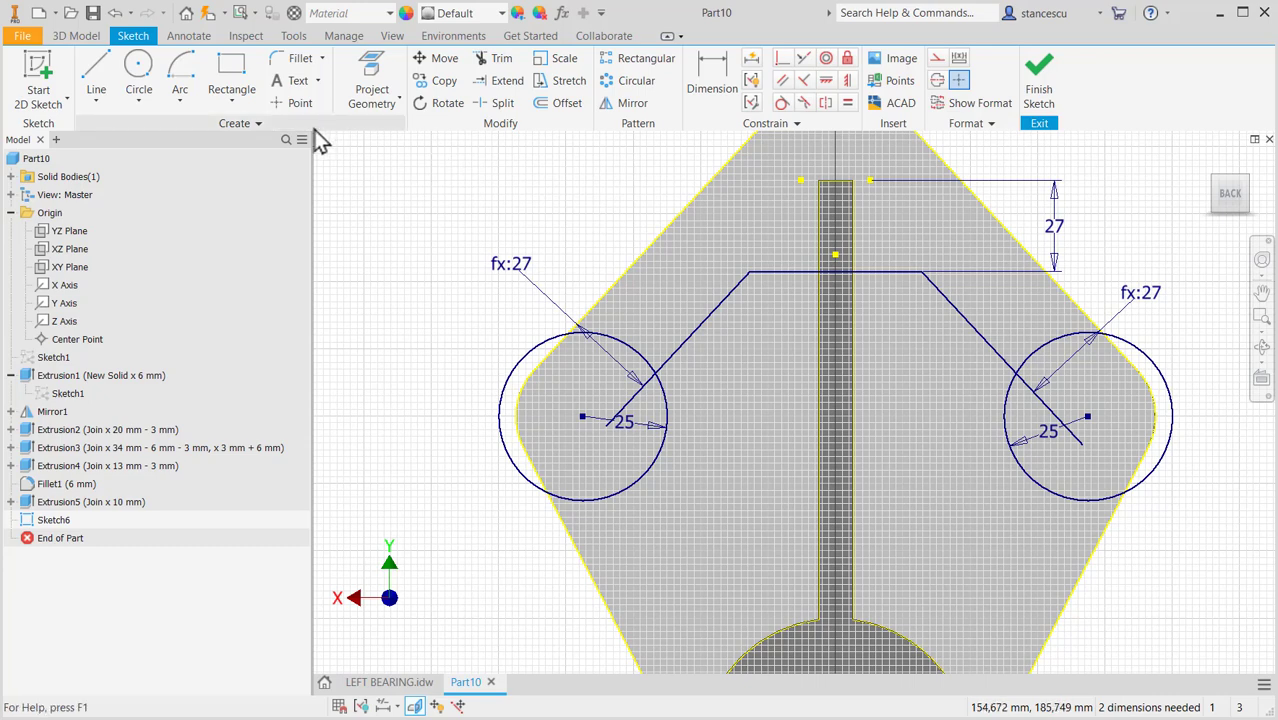
Trim both circles and the sloping lines' overhanging ends, keeping only the inner arcs that join the lines to the plate's lower edges.
{"action": "left_click", "coordinate": [494, 60]}
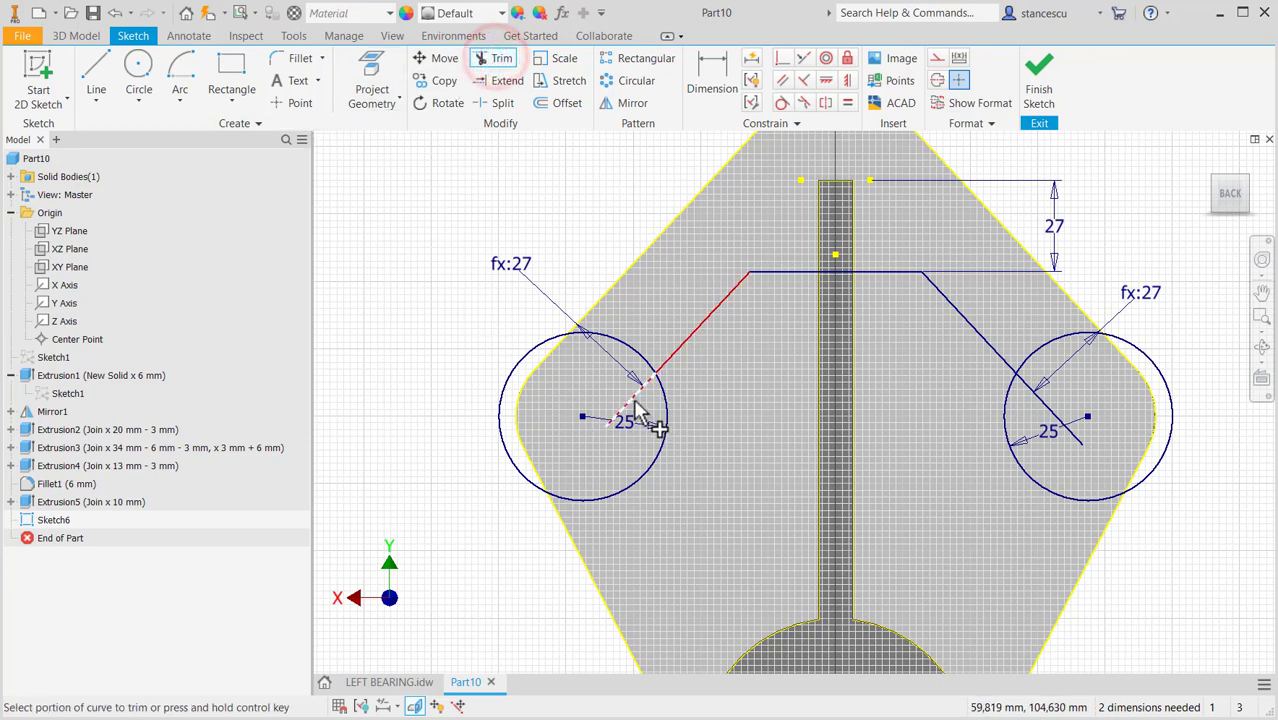
{"action": "left_click", "coordinate": [625, 425]}
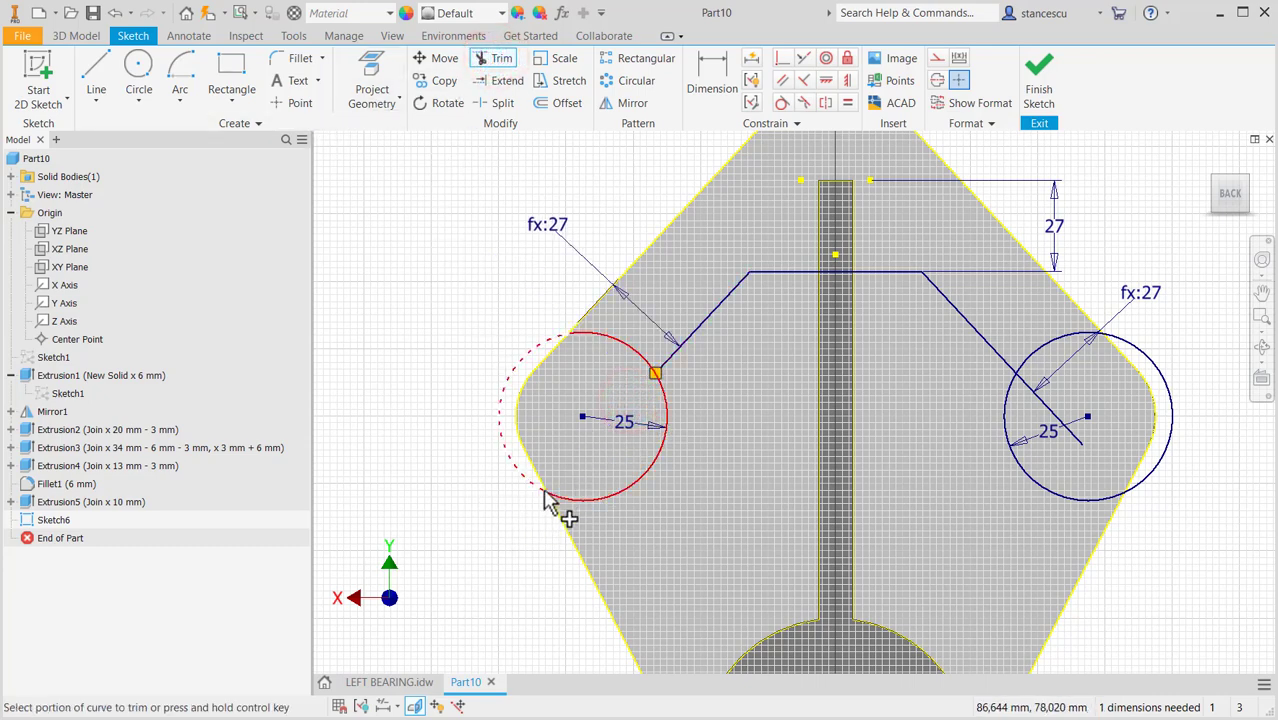
{"action": "left_click", "coordinate": [533, 488]}
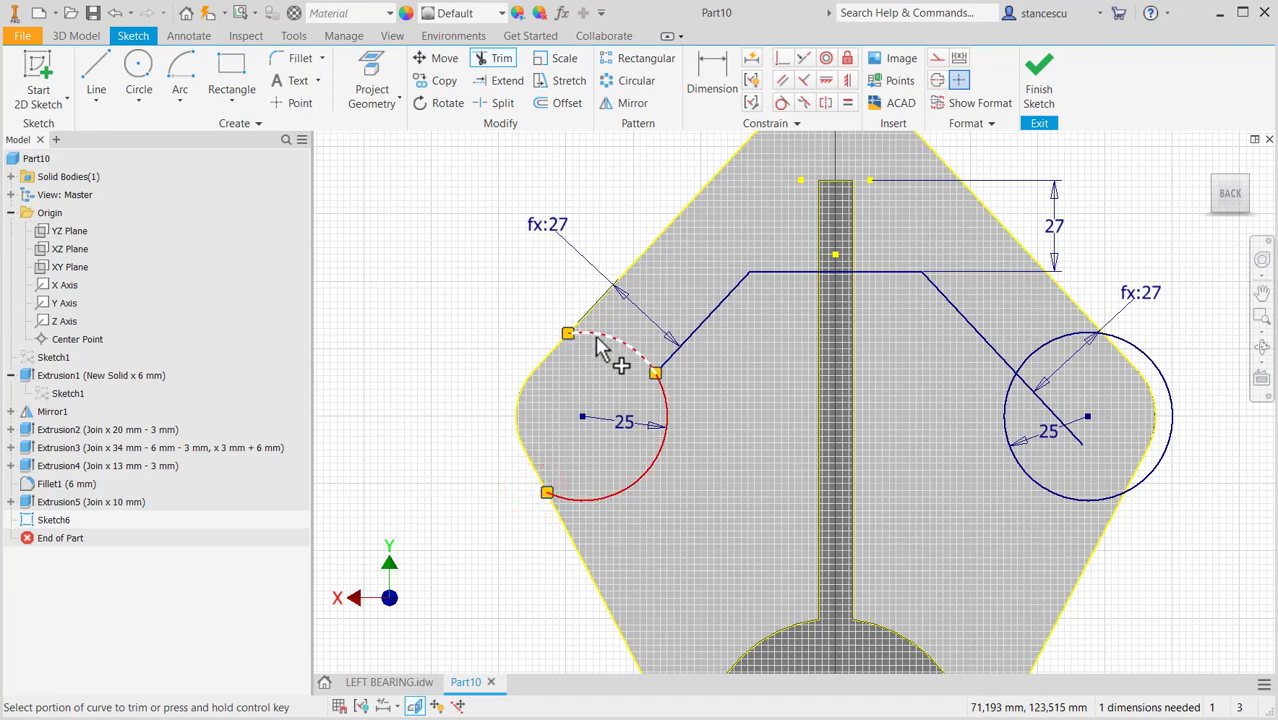
{"action": "left_click", "coordinate": [1047, 337]}
{"action": "left_click", "coordinate": [1123, 343]}
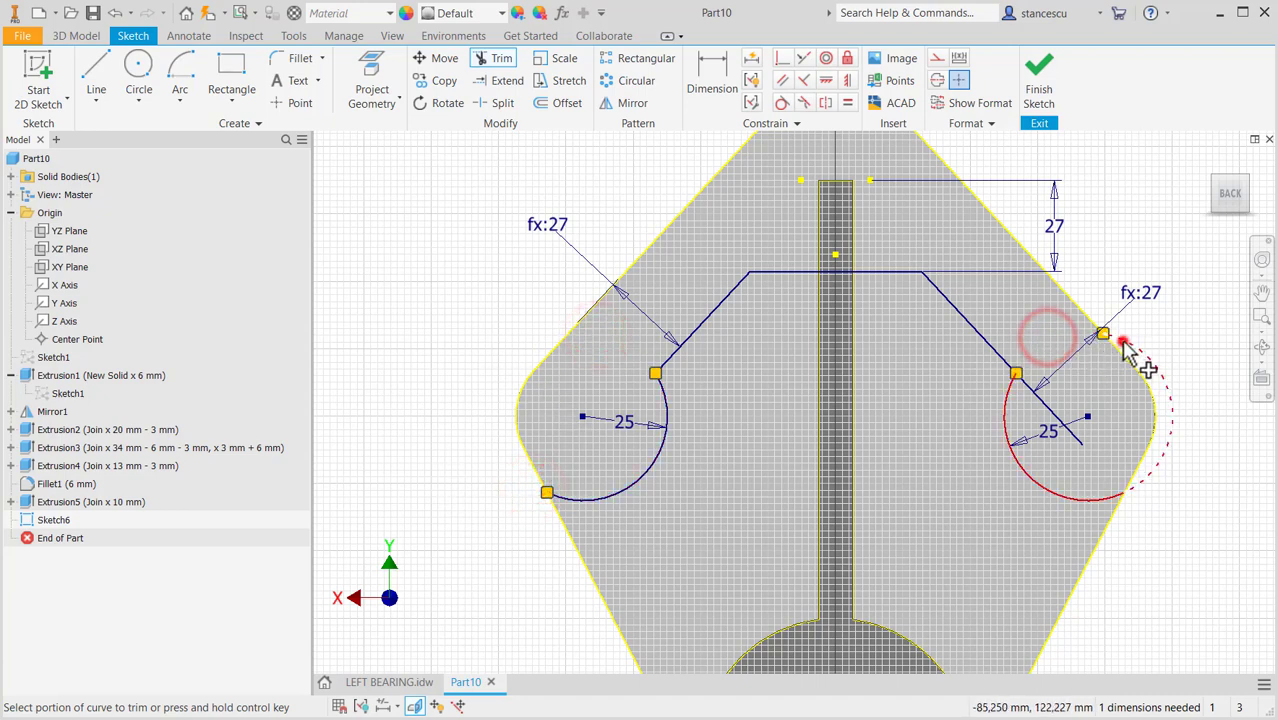
{"action": "left_click", "coordinate": [1077, 449]}
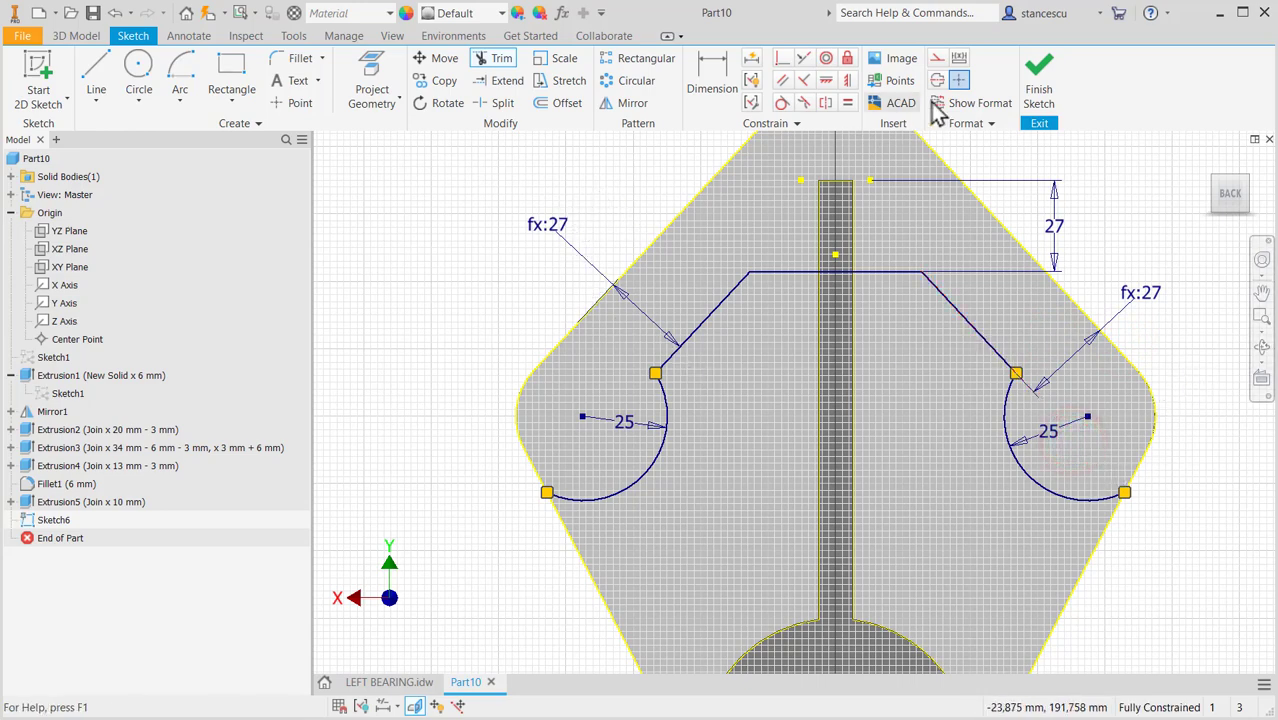
Finish the sketch and extrude the upper border region of the plate's back face 3 mm, joined to the body.
{"action": "left_click", "coordinate": [1043, 95]}
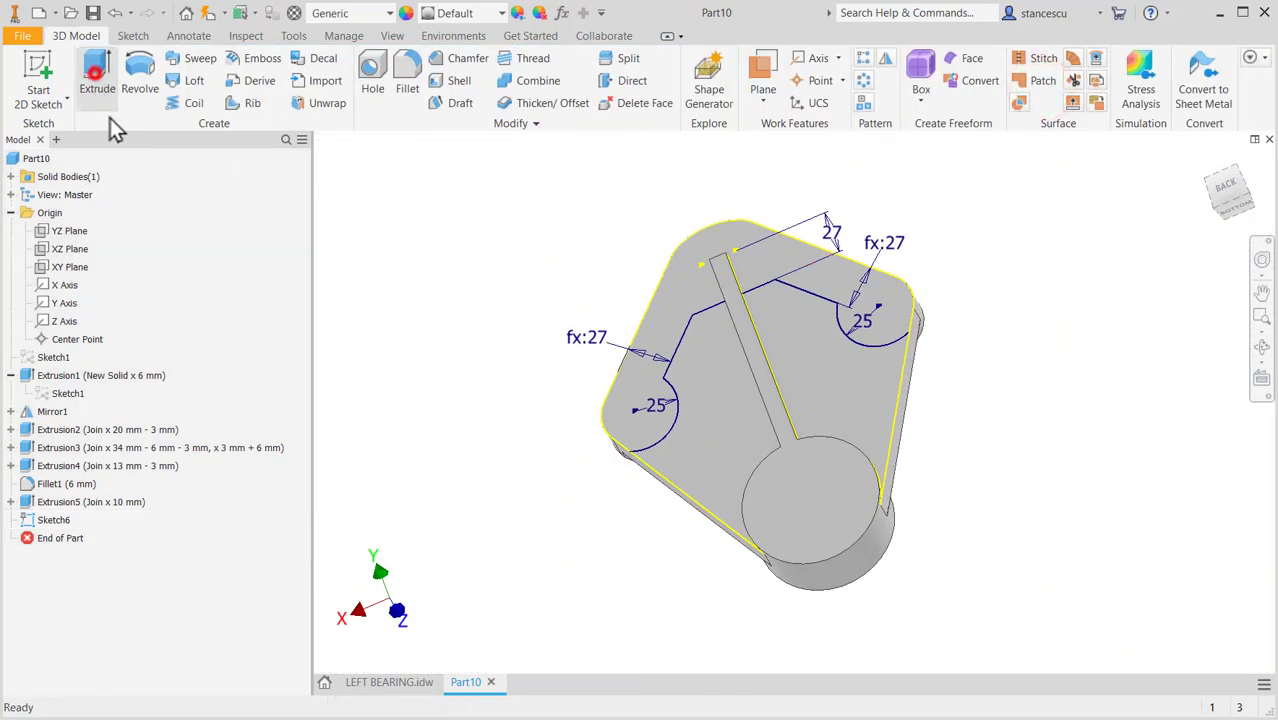
{"action": "left_click", "coordinate": [97, 75]}
{"action": "left_click", "coordinate": [659, 320]}
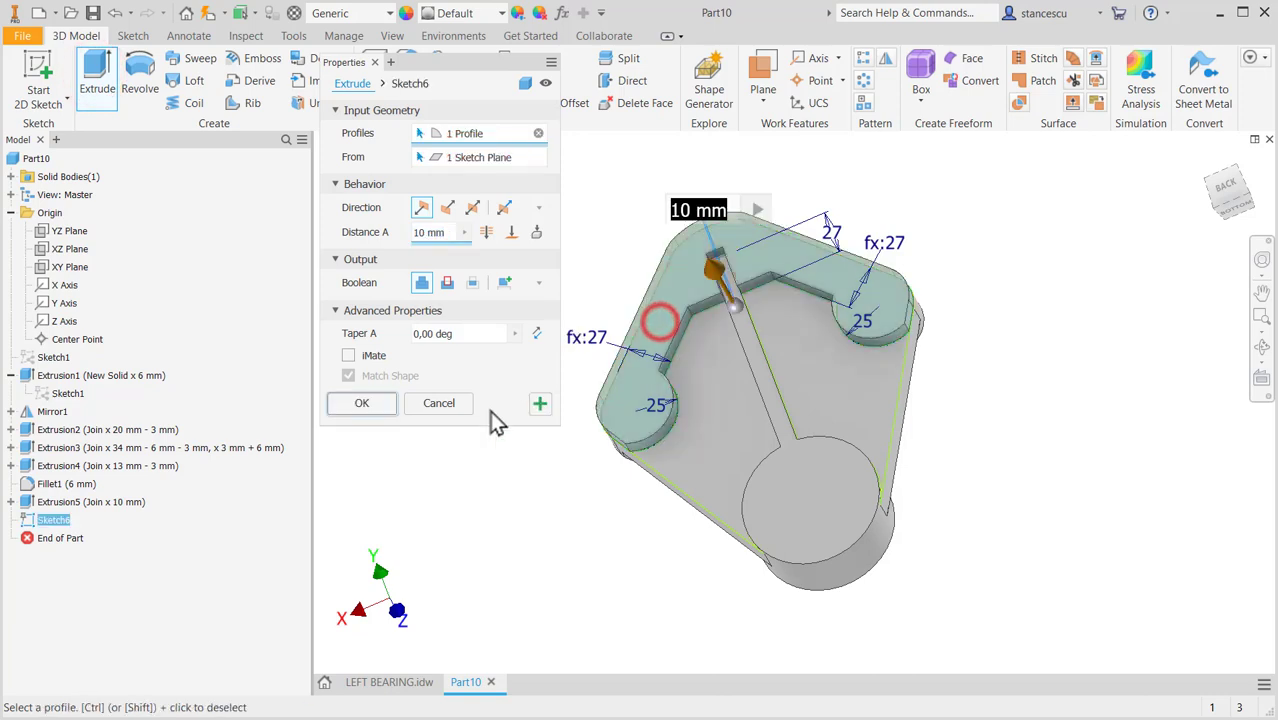
{"action": "type", "text": "3"}
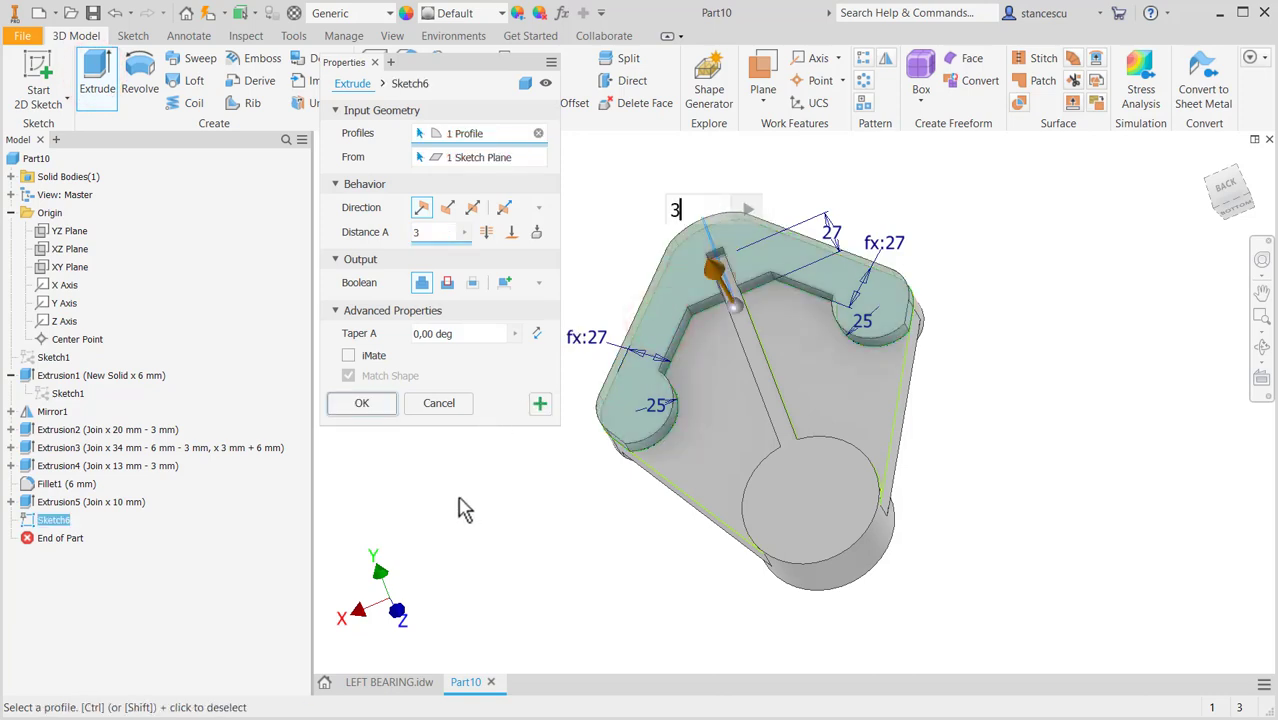
{"action": "left_click", "coordinate": [356, 406]}
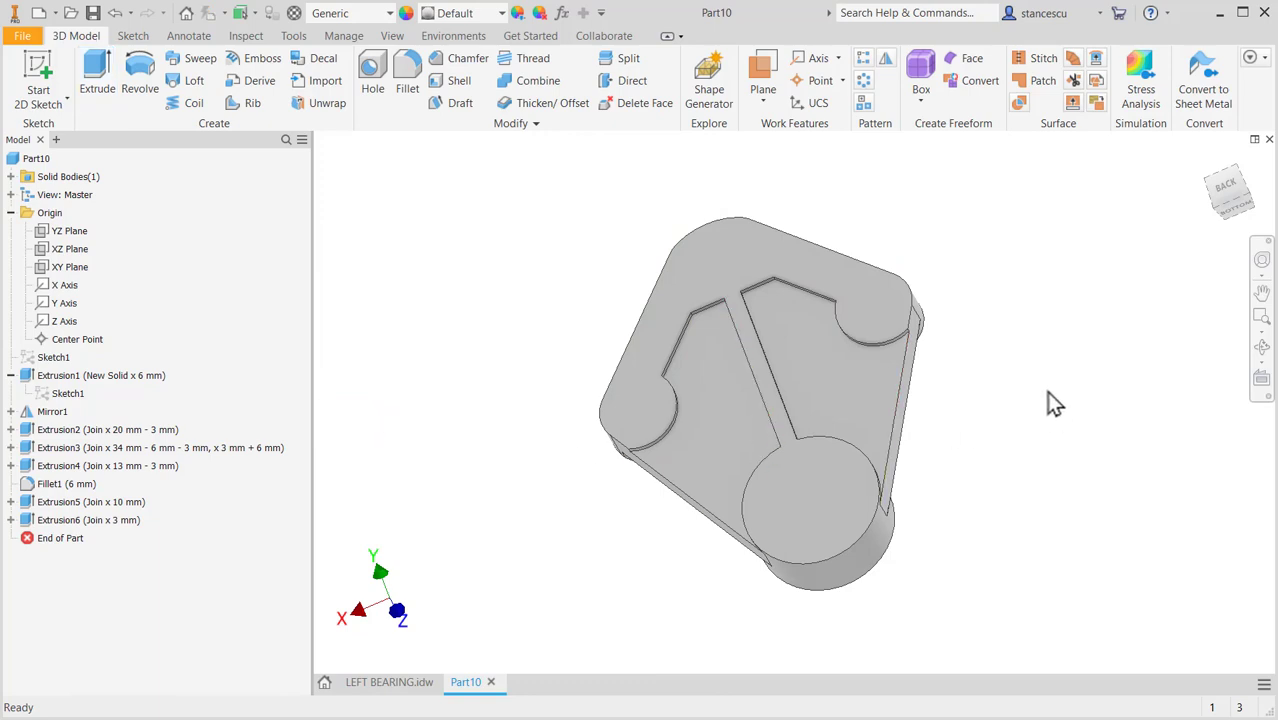
{"action": "key", "text": "F6"}
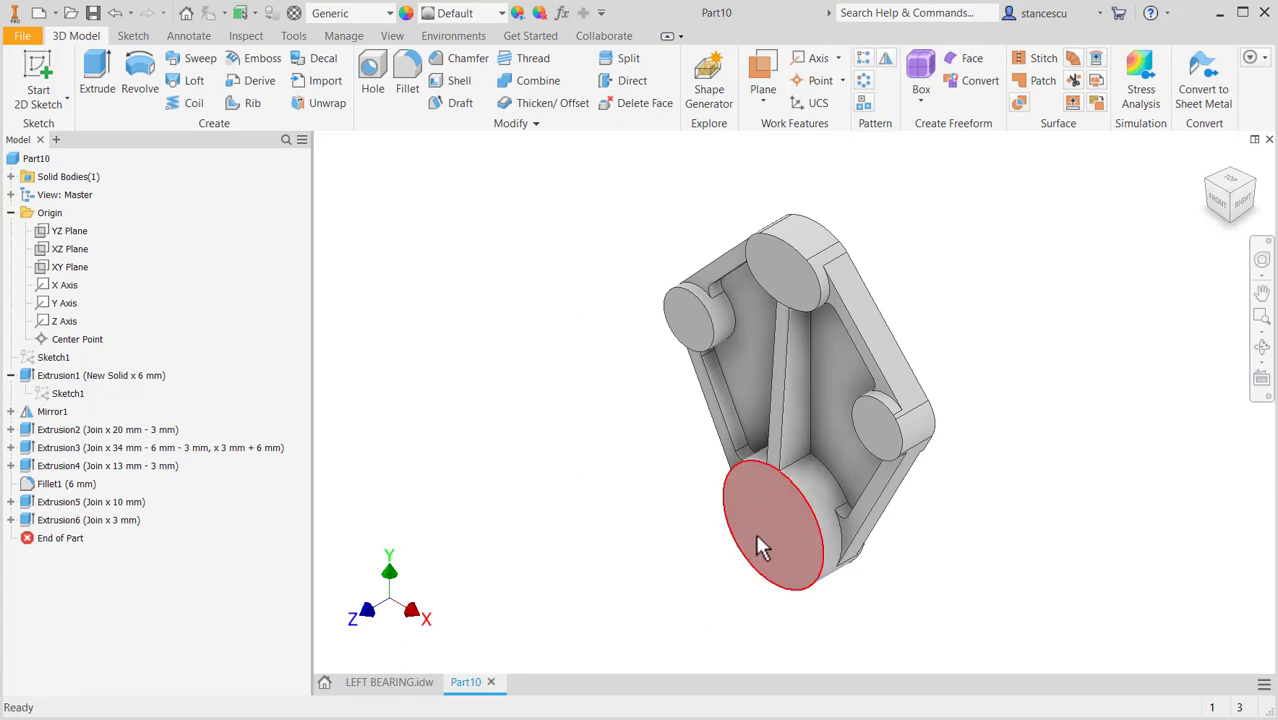
Examine the large boss in LEFT BEARING.idw, checking the bore and groove diameters, groove widths and spacings in the section view.
{"action": "left_click", "coordinate": [389, 682]}
{"action": "scroll", "coordinate": [825, 500], "scroll_direction": "up", "scroll_amount": 3}
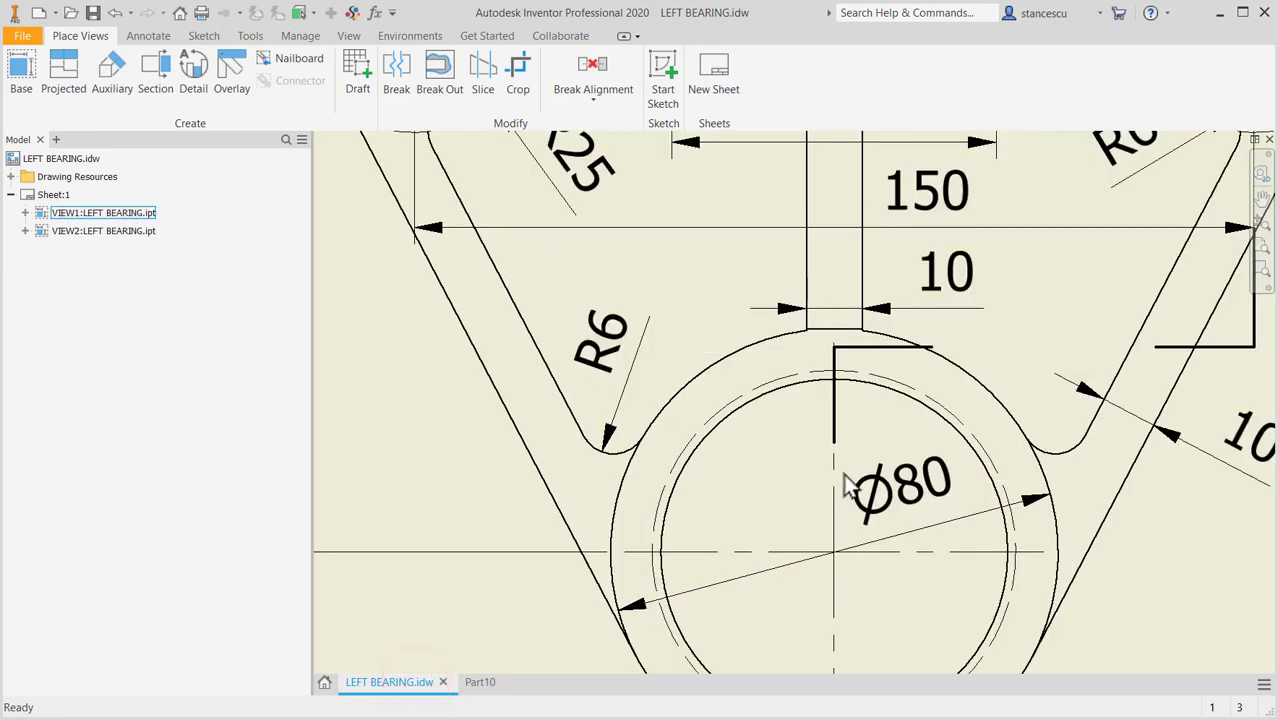
{"action": "middle_click_drag", "start_coordinate": [845, 485], "coordinate": [798, 367]}
{"action": "left_click", "coordinate": [884, 433]}
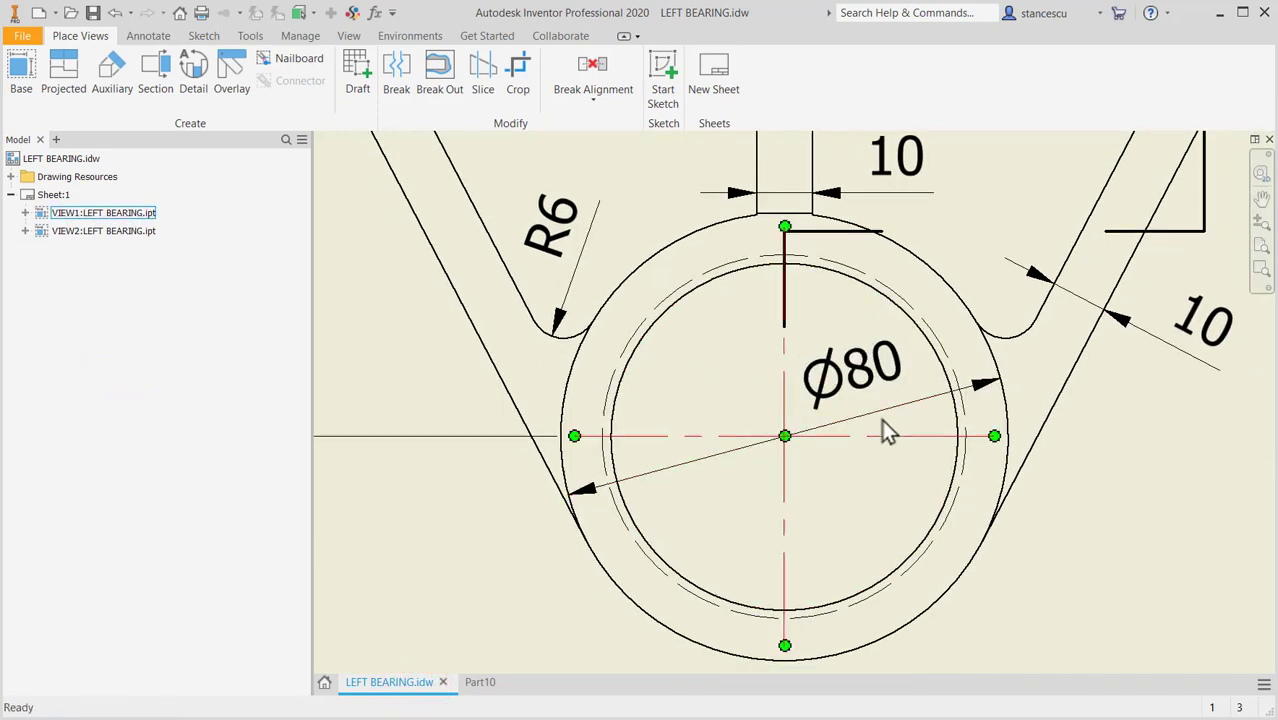
{"action": "scroll", "coordinate": [1040, 488], "scroll_direction": "down", "scroll_amount": 5}
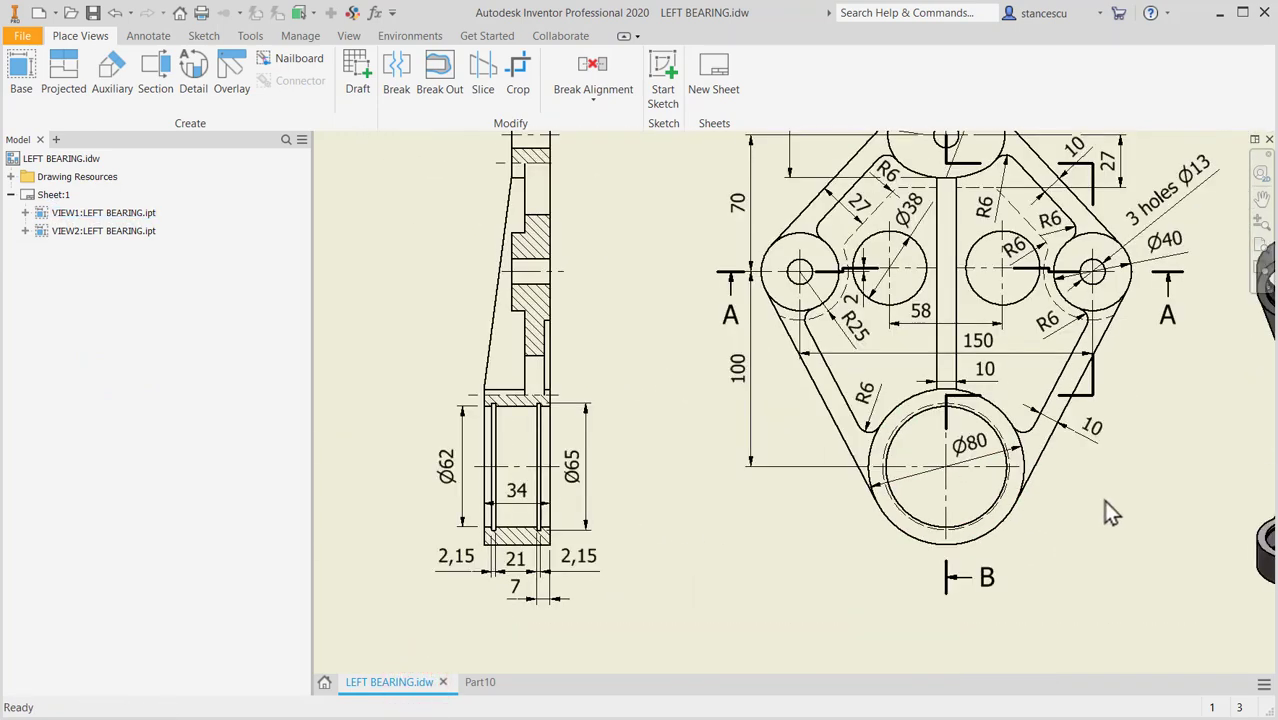
{"action": "scroll", "coordinate": [572, 462], "scroll_direction": "up", "scroll_amount": 3}
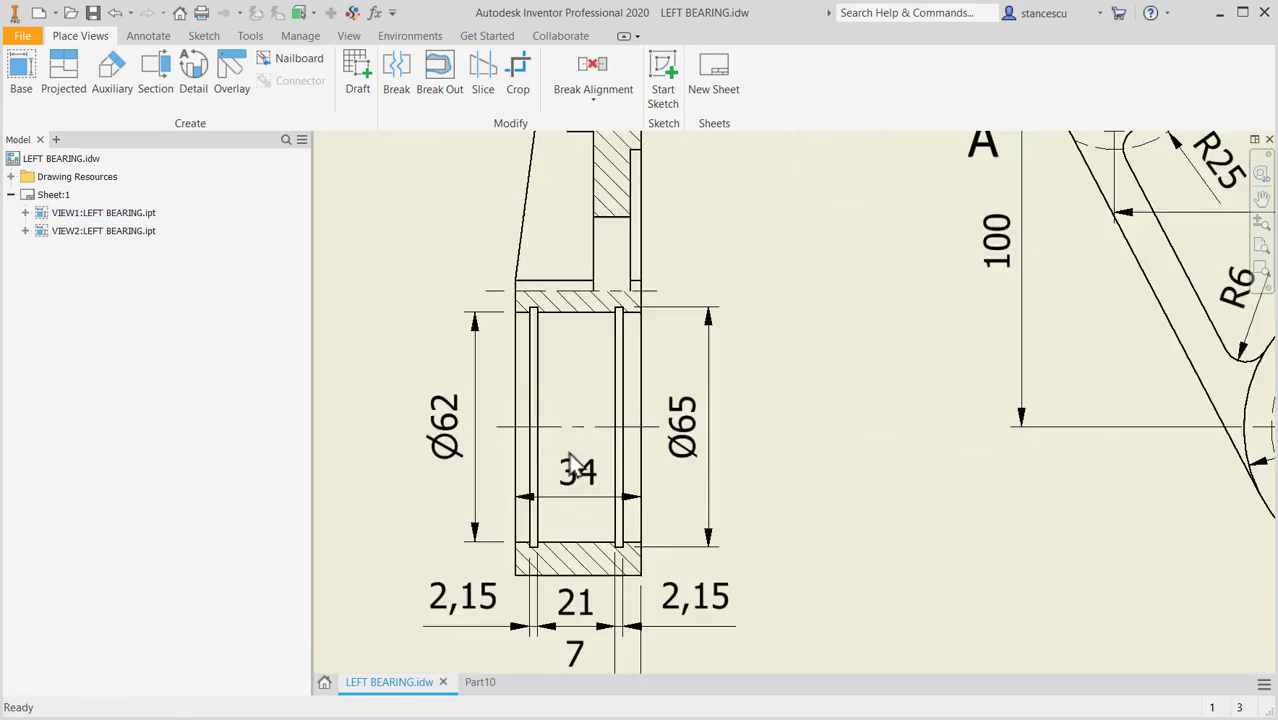
{"action": "scroll", "coordinate": [572, 462], "scroll_direction": "up", "scroll_amount": 3}
{"action": "scroll", "coordinate": [571, 465], "scroll_direction": "down", "scroll_amount": 4}
{"action": "left_click", "coordinate": [718, 458]}
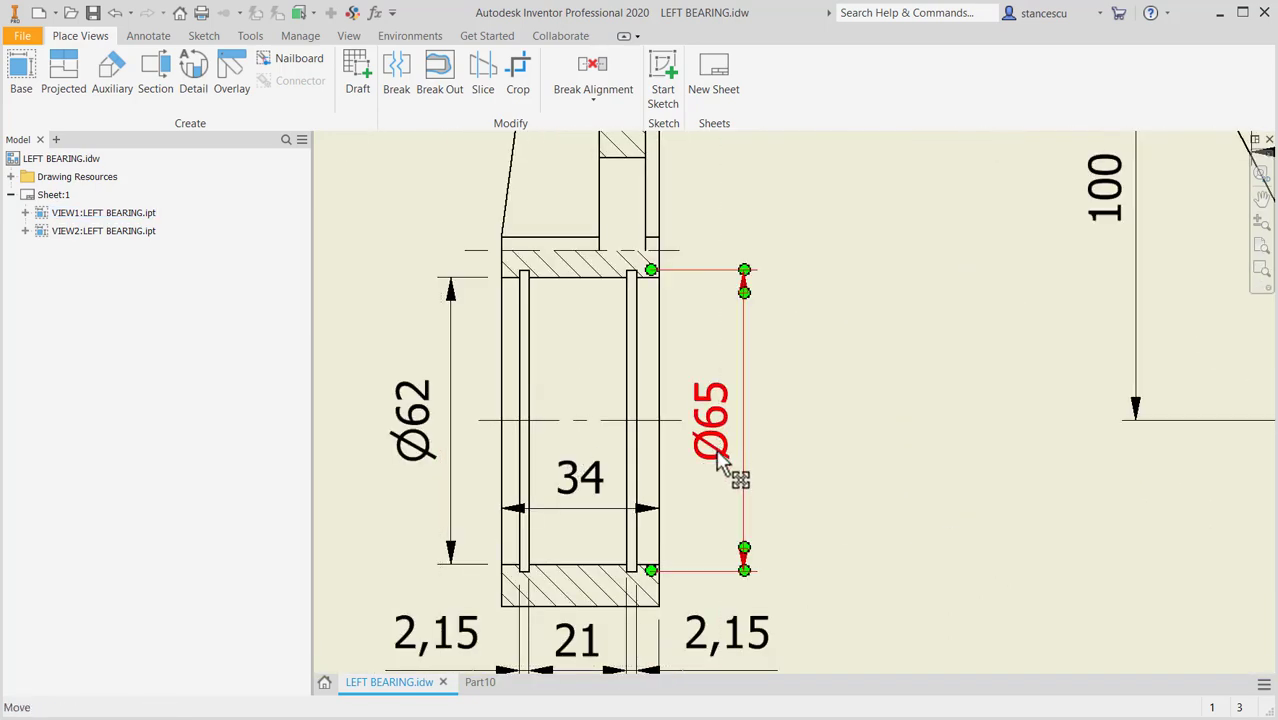
{"action": "middle_click_drag", "start_coordinate": [744, 487], "coordinate": [803, 448]}
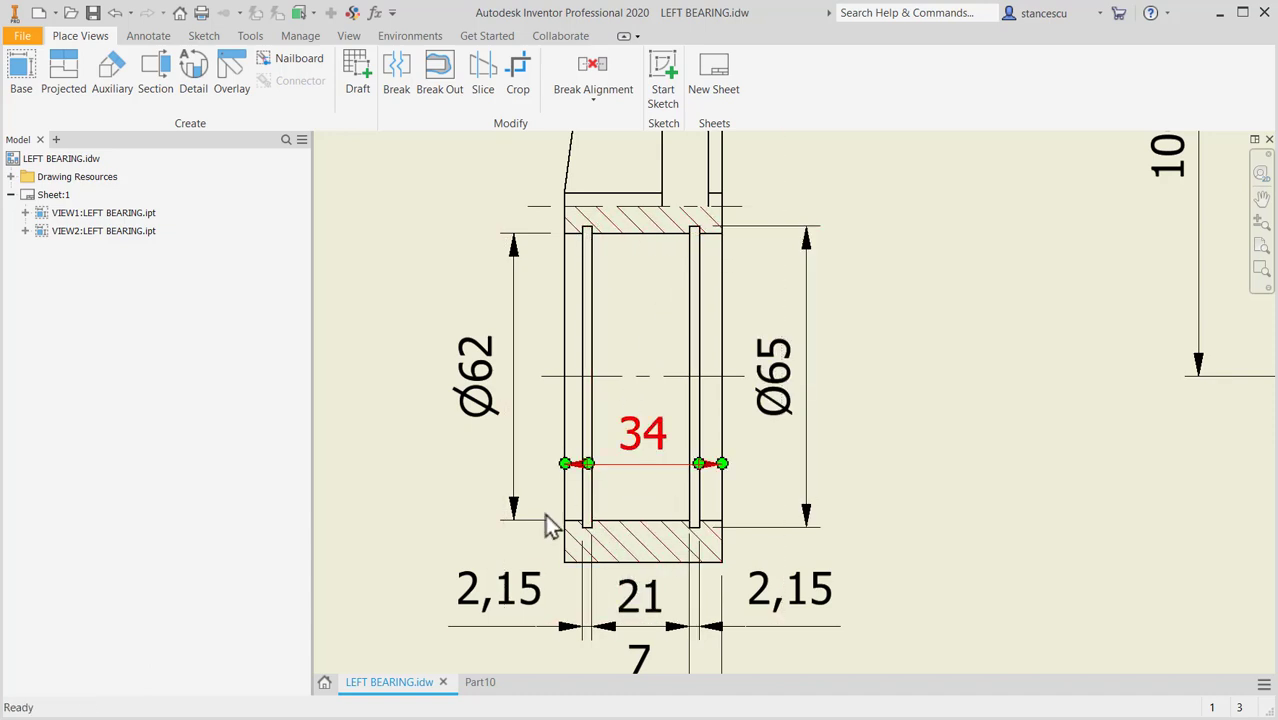
{"action": "middle_click_drag", "start_coordinate": [914, 525], "coordinate": [930, 444]}
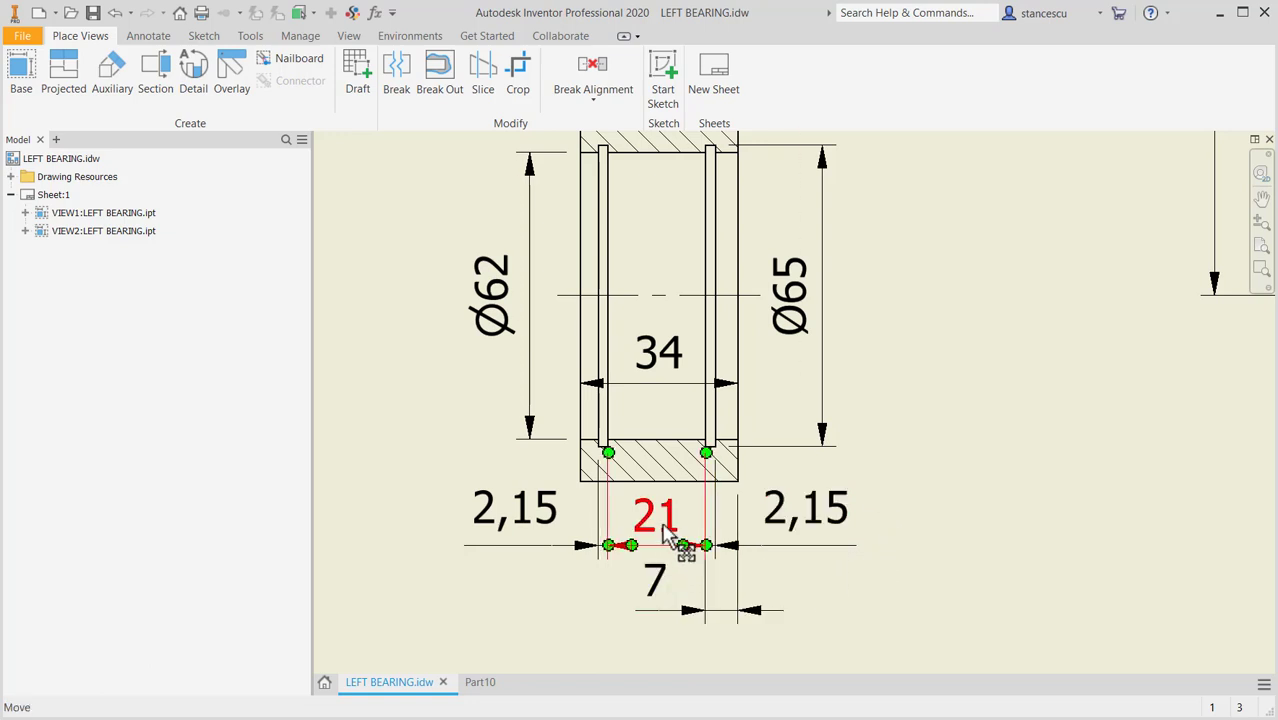
Return to Part10 and start a sketch on the YZ plane, with the graphics sliced at the sketch plane.
{"action": "left_click", "coordinate": [478, 682]}
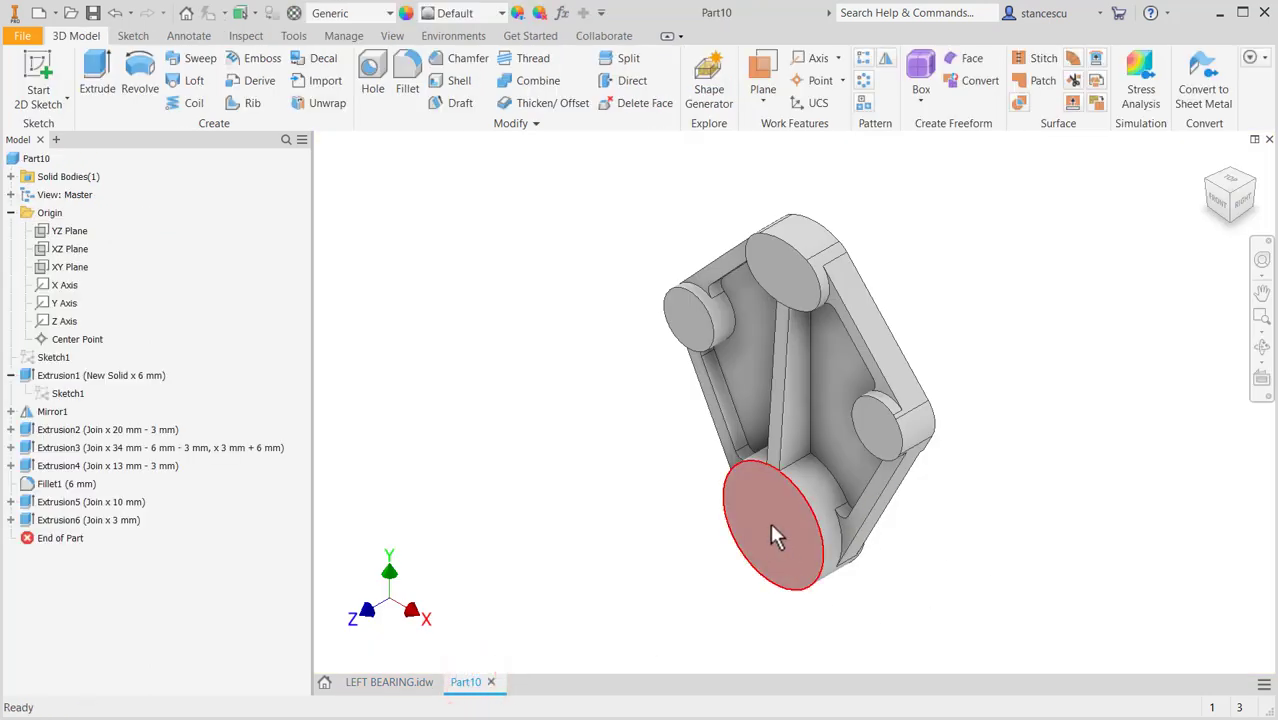
{"action": "left_click", "coordinate": [66, 232]}
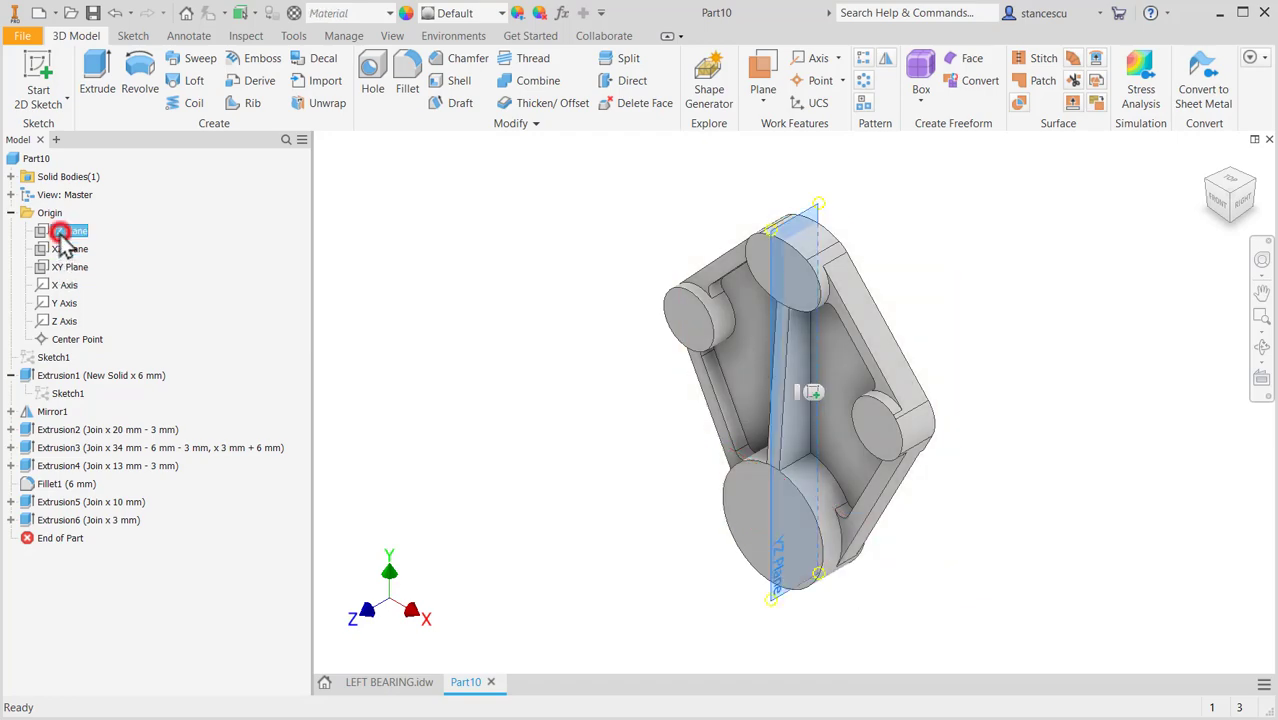
{"action": "left_click", "coordinate": [813, 392]}
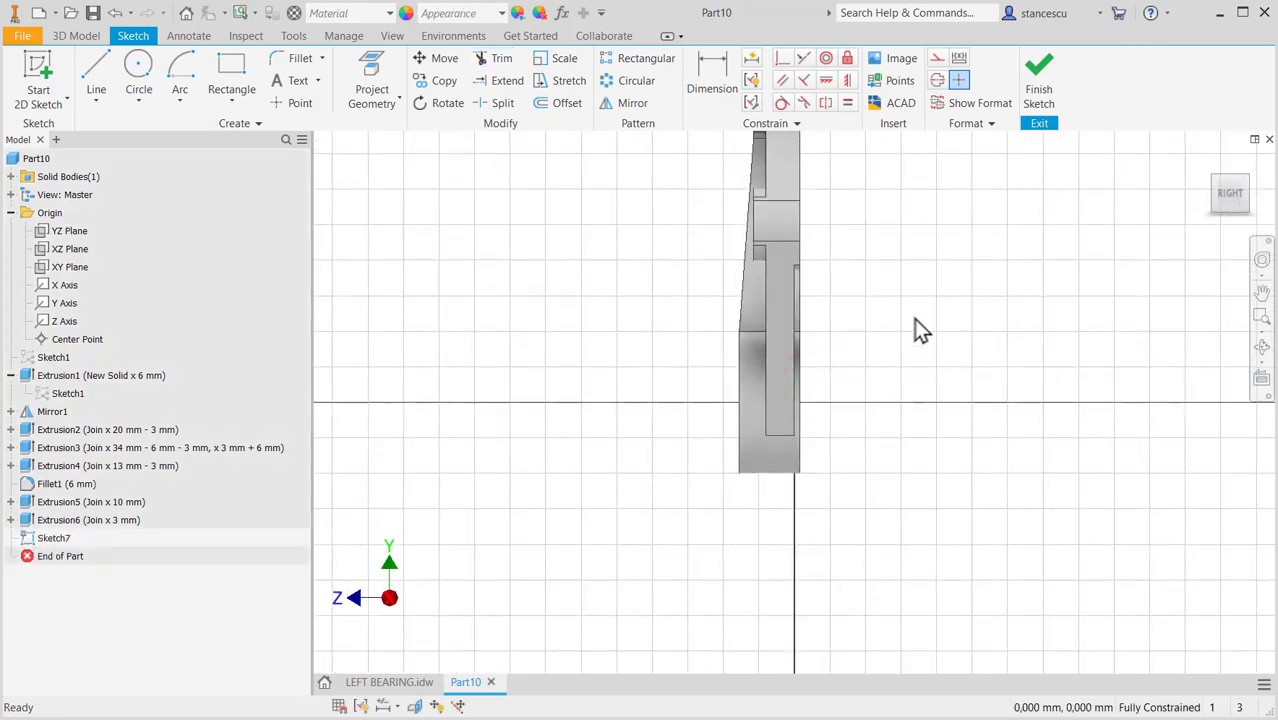
{"action": "key", "text": "F7"}
{"action": "scroll", "coordinate": [874, 342], "scroll_direction": "down", "scroll_amount": 3}
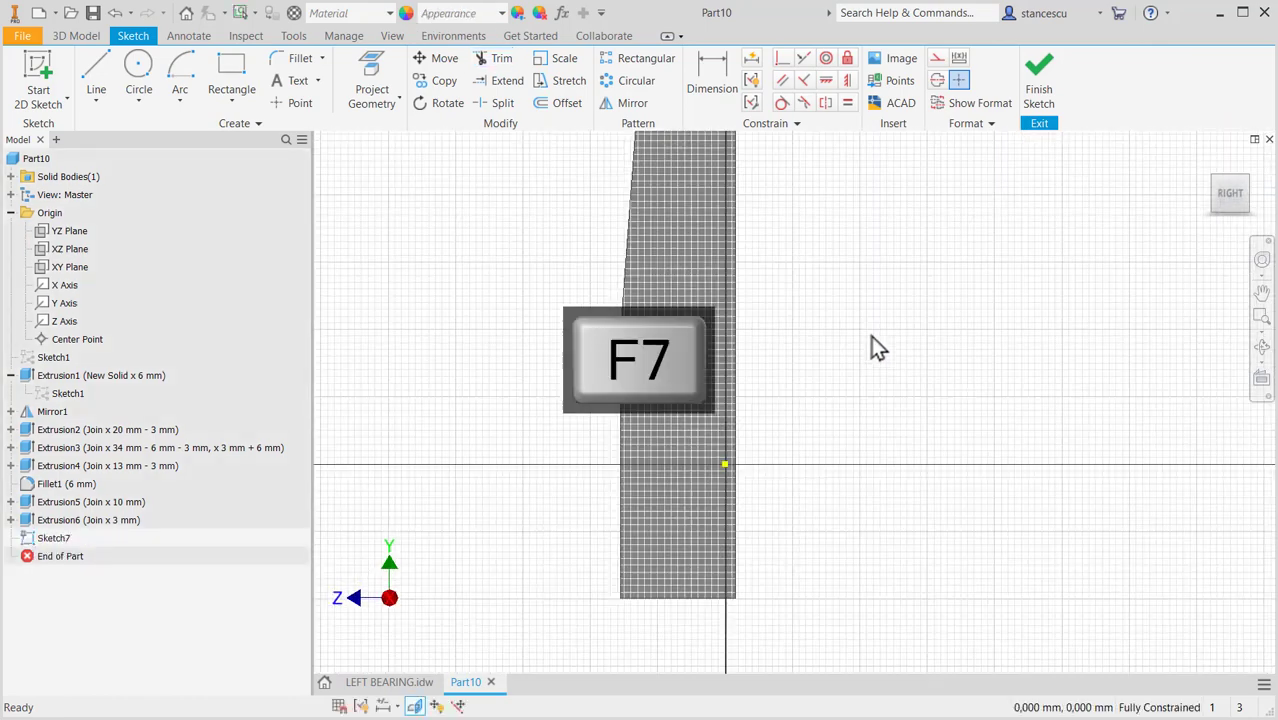
{"action": "mouse_move", "coordinate": [903, 368]}
{"action": "middle_mouse_down"}
{"action": "mouse_move", "coordinate": [1004, 422]}
{"action": "mouse_move", "coordinate": [981, 312]}
{"action": "middle_mouse_up"}
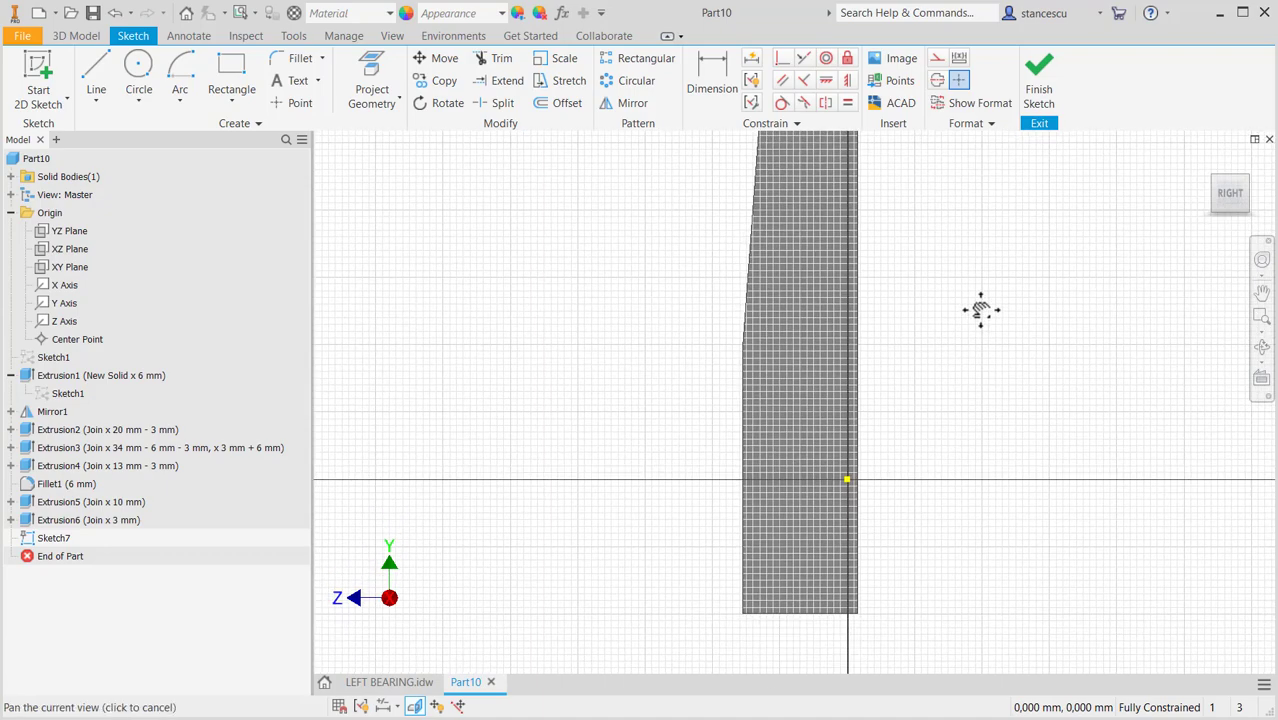
Draw a rectangle across the large boss's section and make its lower edge coincident with the projected origin point.
{"action": "left_click", "coordinate": [229, 62]}
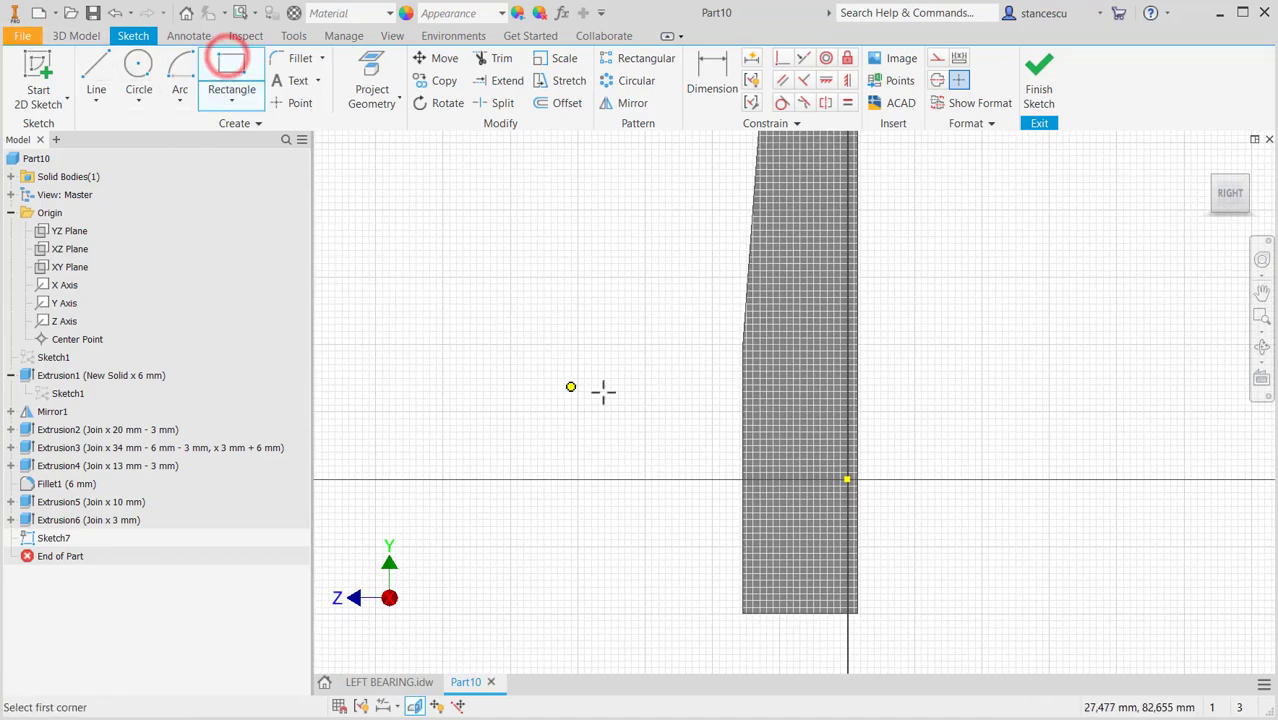
{"action": "left_click", "coordinate": [670, 389]}
{"action": "left_click", "coordinate": [893, 459]}
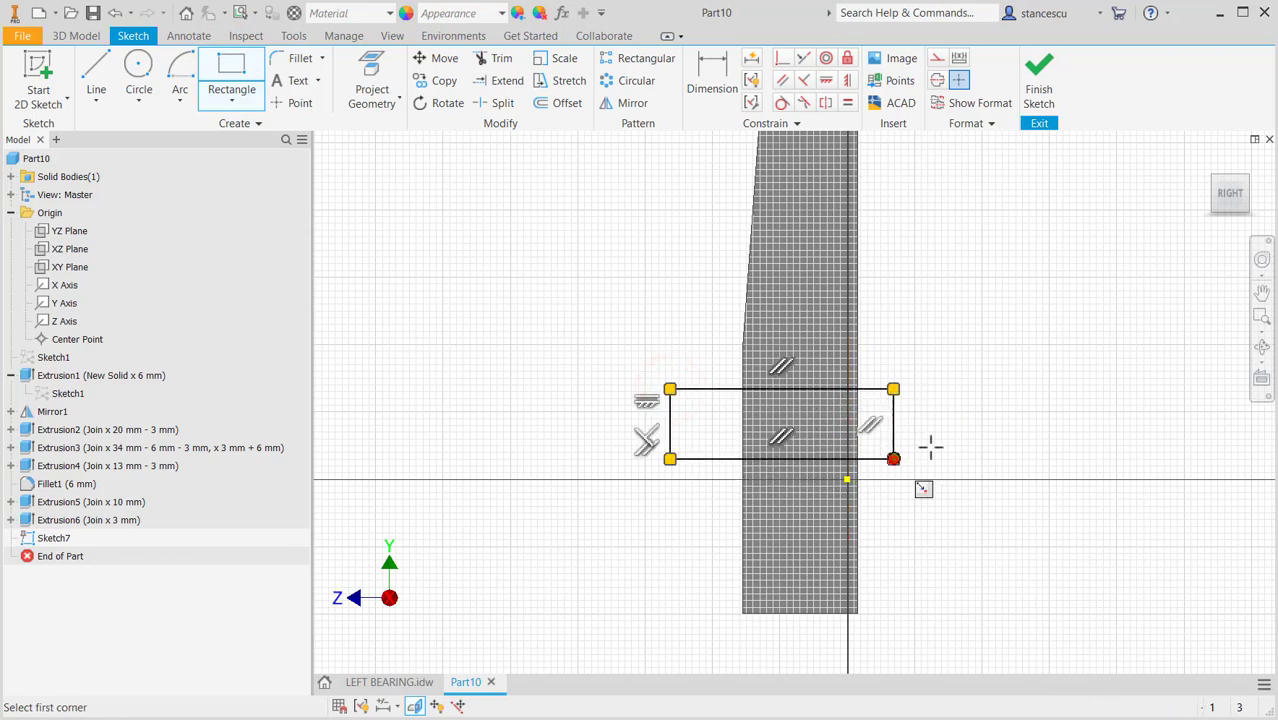
{"action": "left_click", "coordinate": [782, 57]}
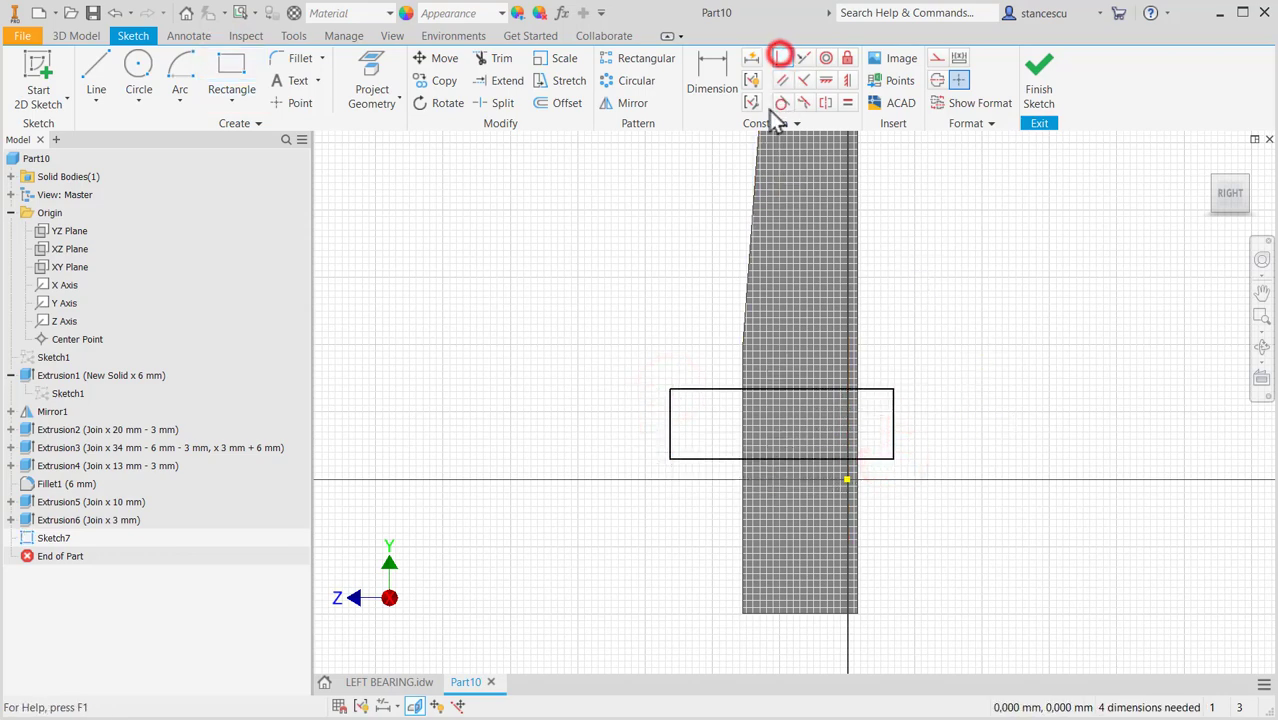
{"action": "left_click", "coordinate": [798, 459]}
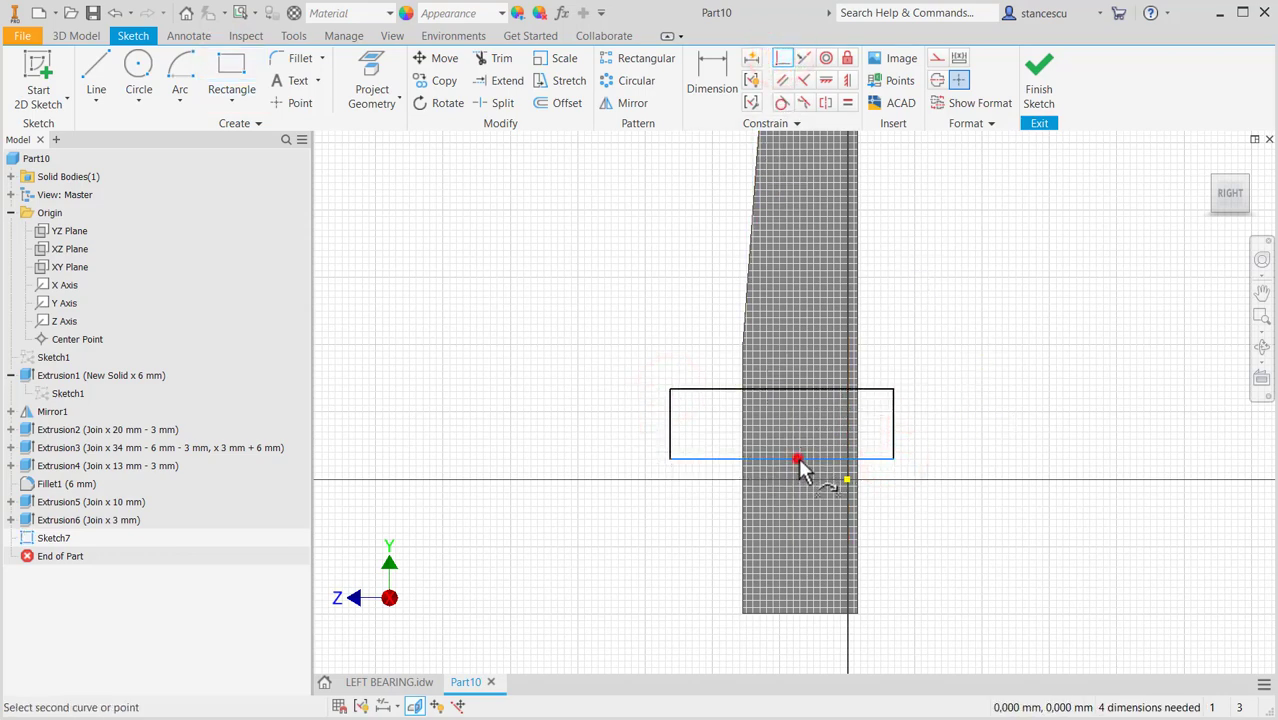
{"action": "left_click", "coordinate": [847, 479]}
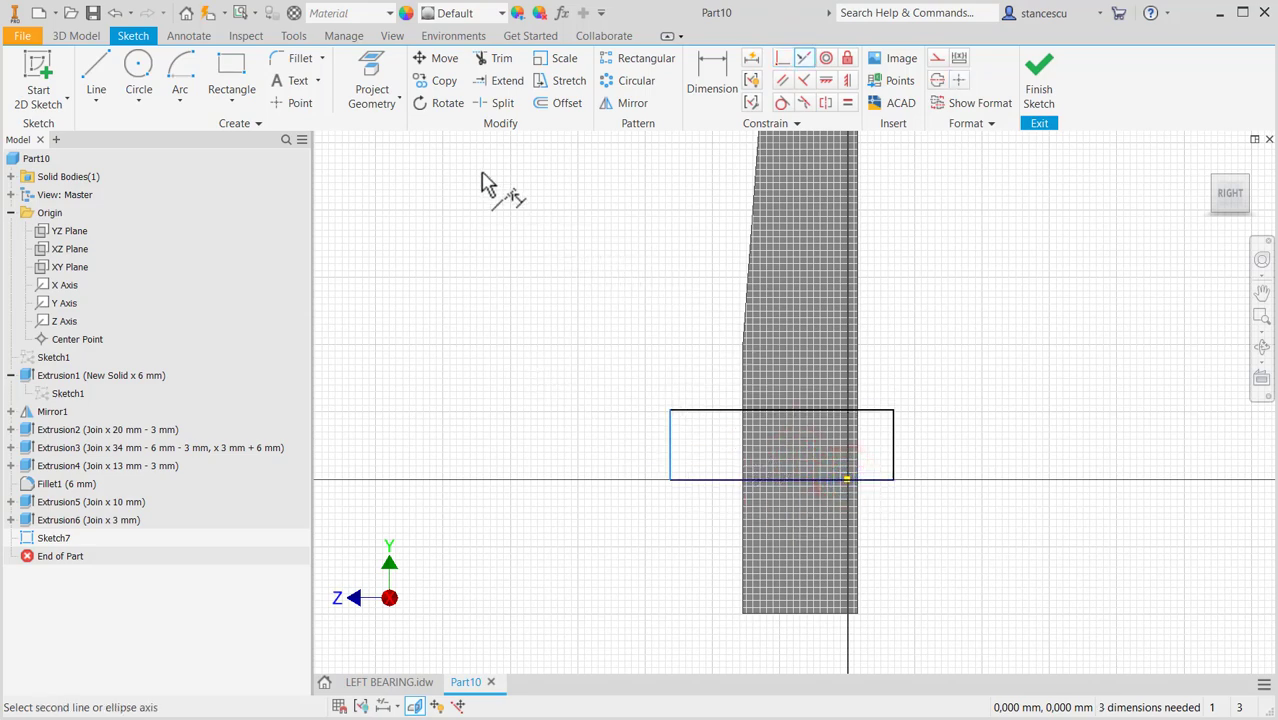
Project the large boss's front and back face edges into the sketch.
{"action": "left_click", "coordinate": [375, 80]}
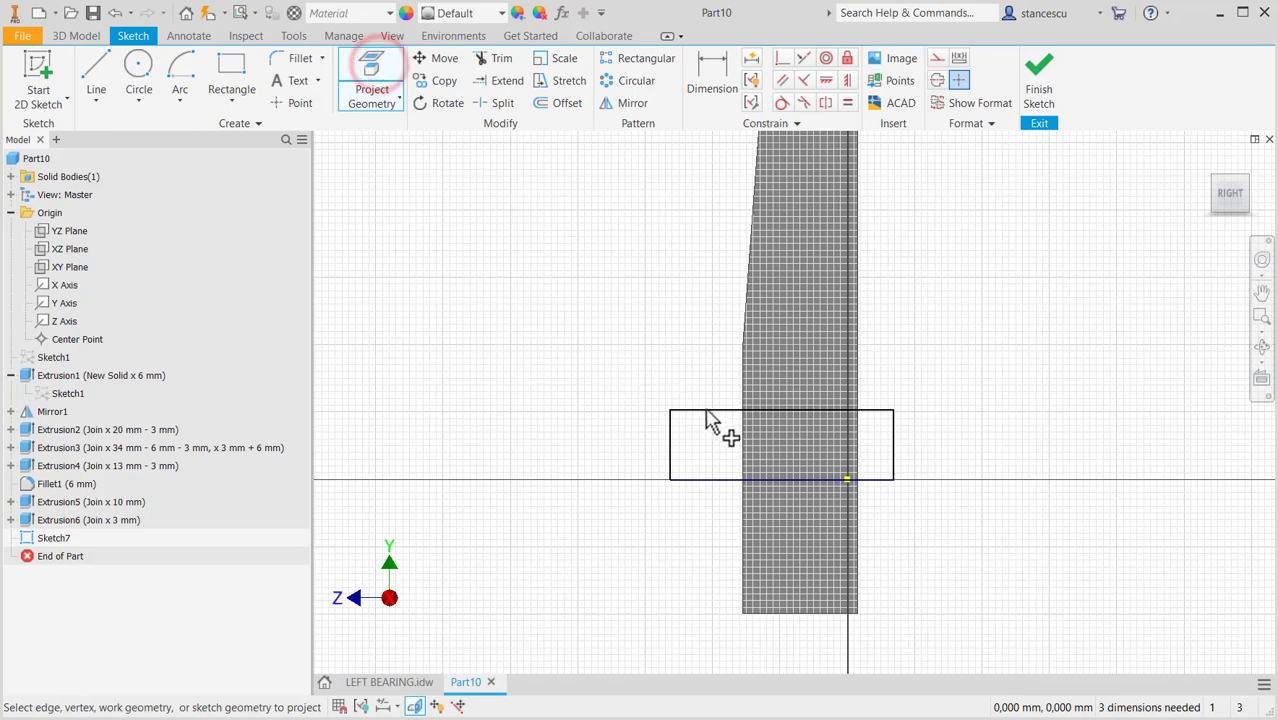
{"action": "left_click", "coordinate": [741, 447]}
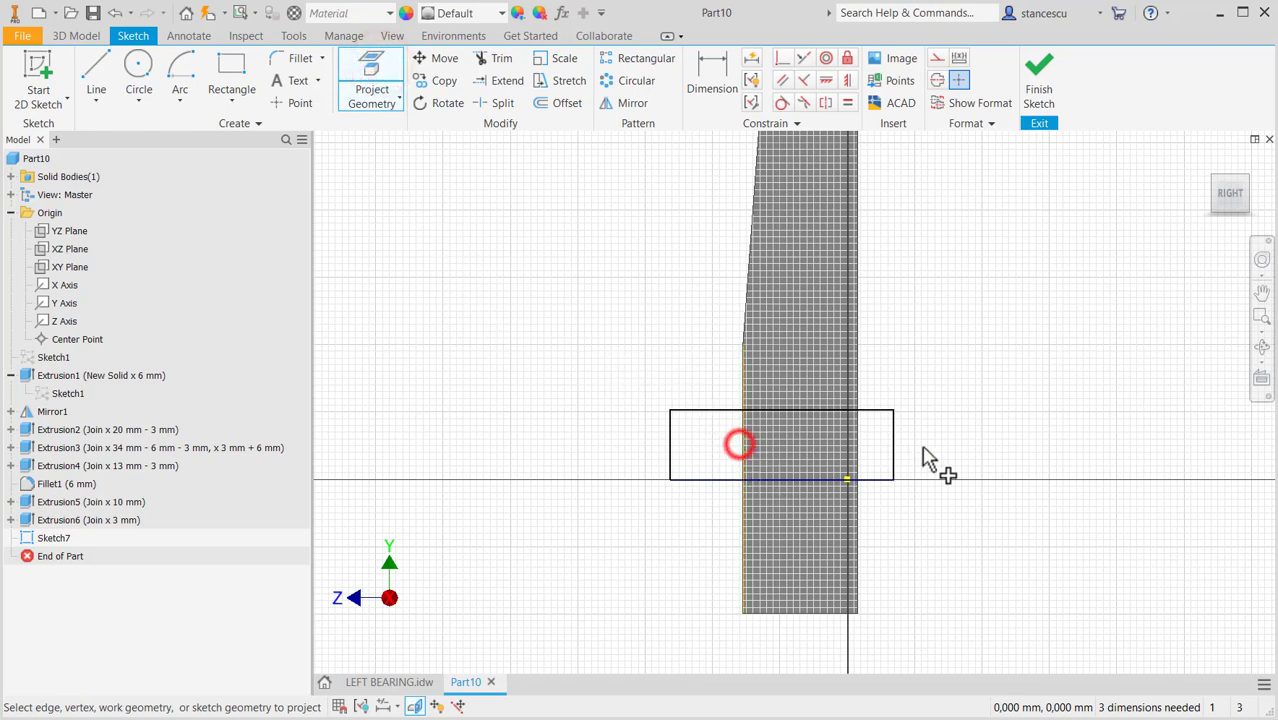
{"action": "left_click", "coordinate": [857, 463]}
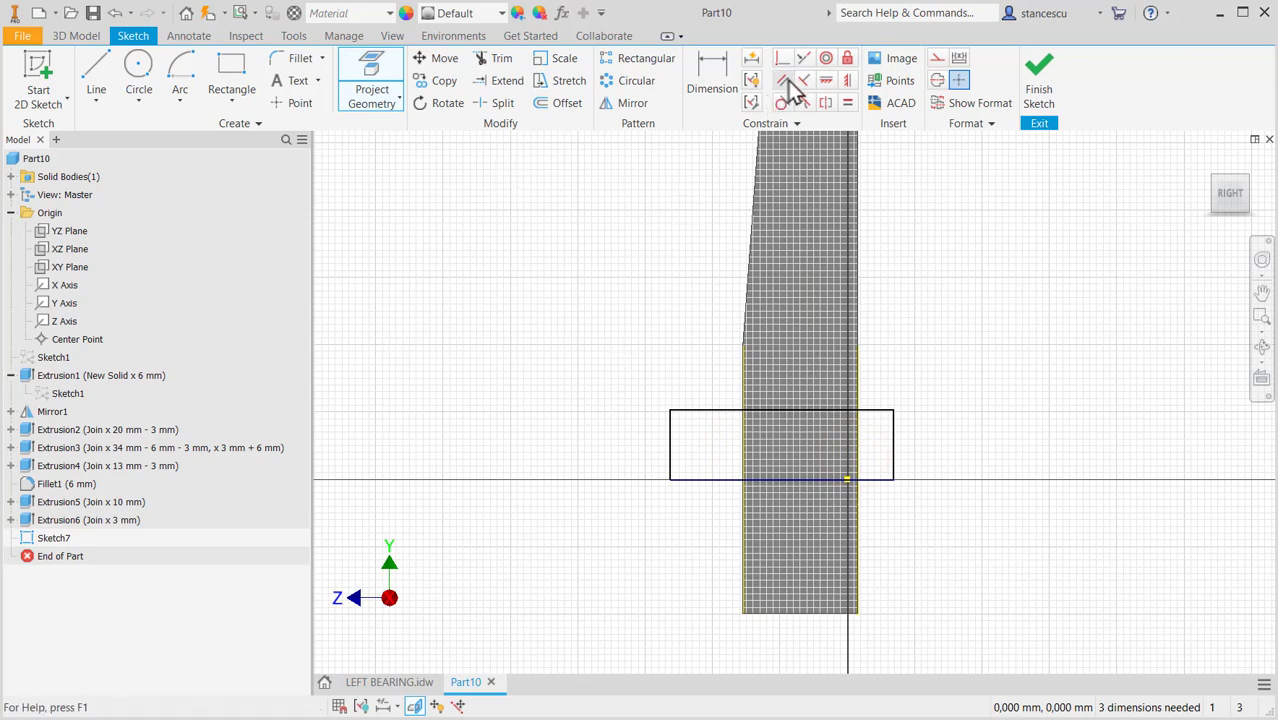
Make the rectangle's two short sides collinear with the boss's projected front and back edges.
{"action": "left_click", "coordinate": [804, 58]}
{"action": "left_click", "coordinate": [670, 434]}
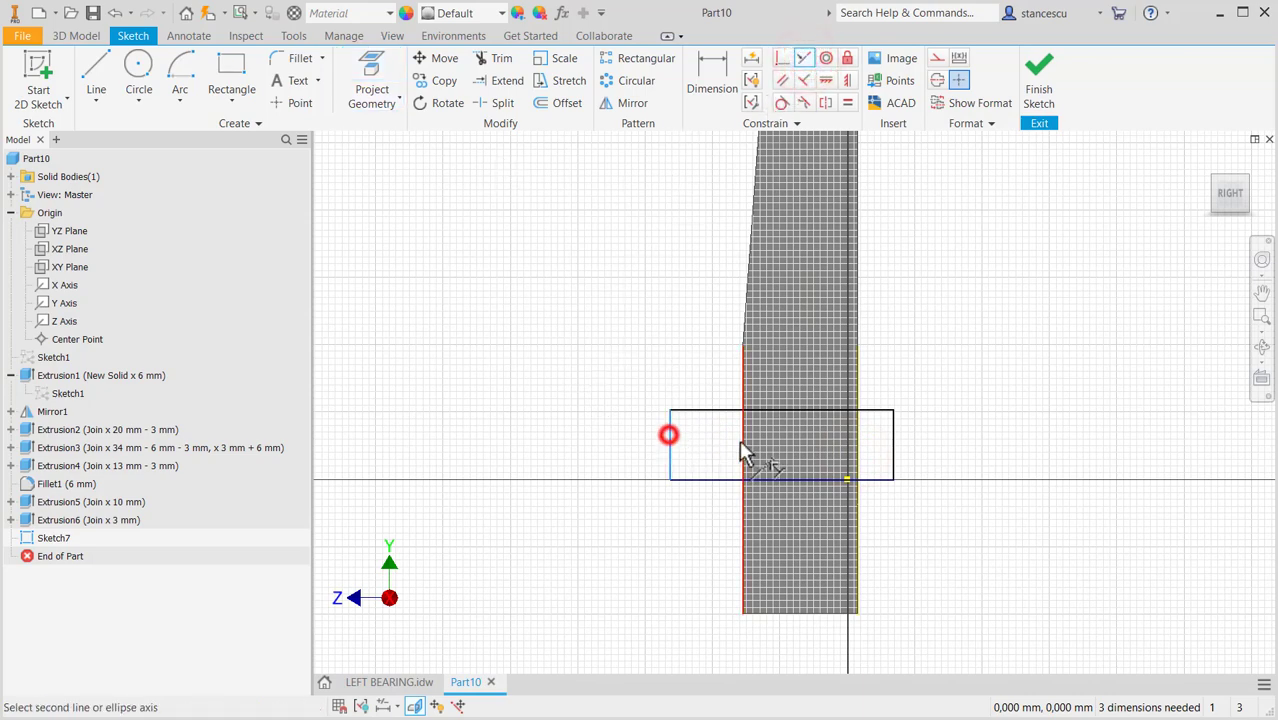
{"action": "left_click", "coordinate": [743, 442]}
{"action": "left_click", "coordinate": [893, 456]}
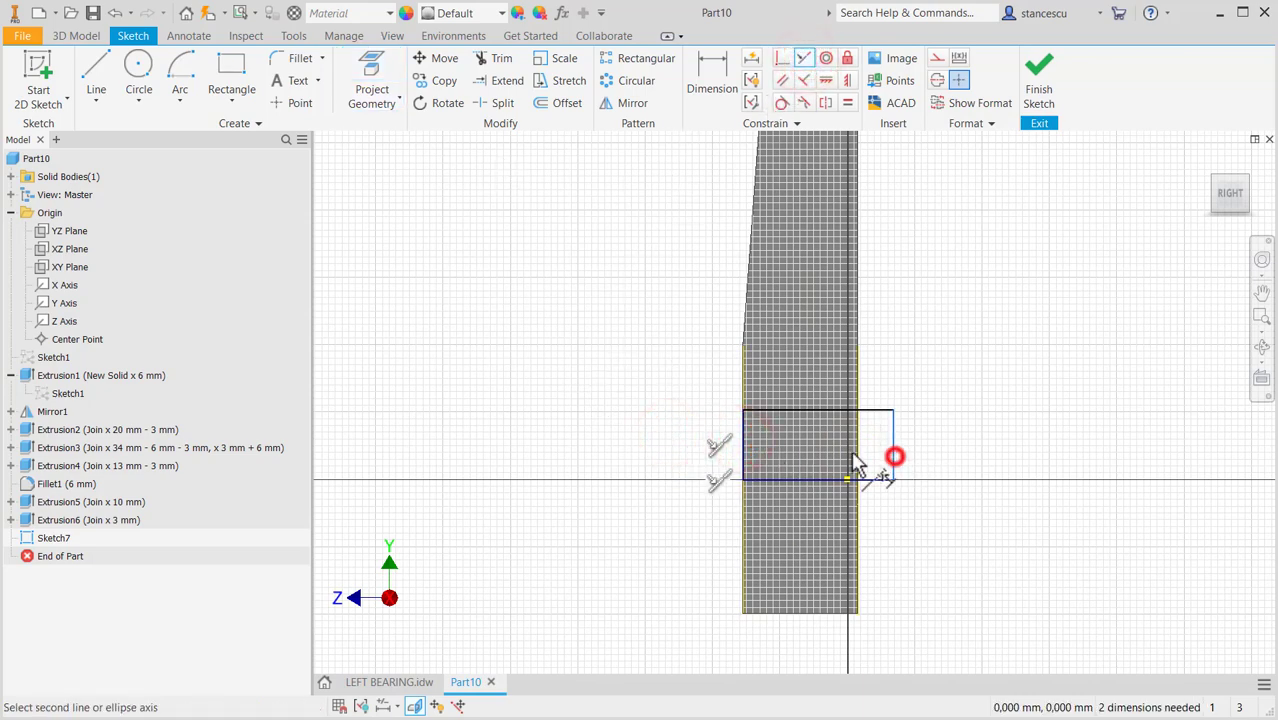
{"action": "left_click", "coordinate": [856, 462]}
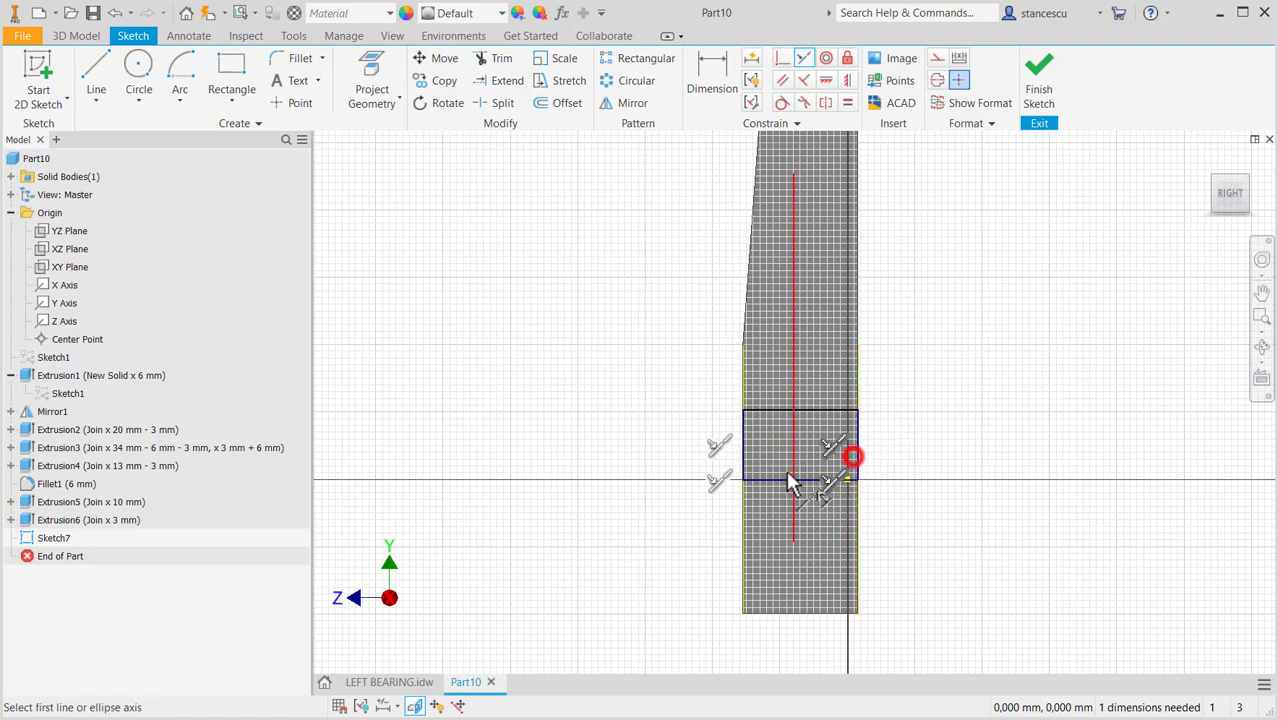
Convert the rectangle's lower edge through the origin point to a centerline.
{"action": "scroll", "coordinate": [610, 366], "scroll_direction": "up", "scroll_amount": 3}
{"action": "middle_click_drag", "start_coordinate": [686, 367], "coordinate": [548, 334]}
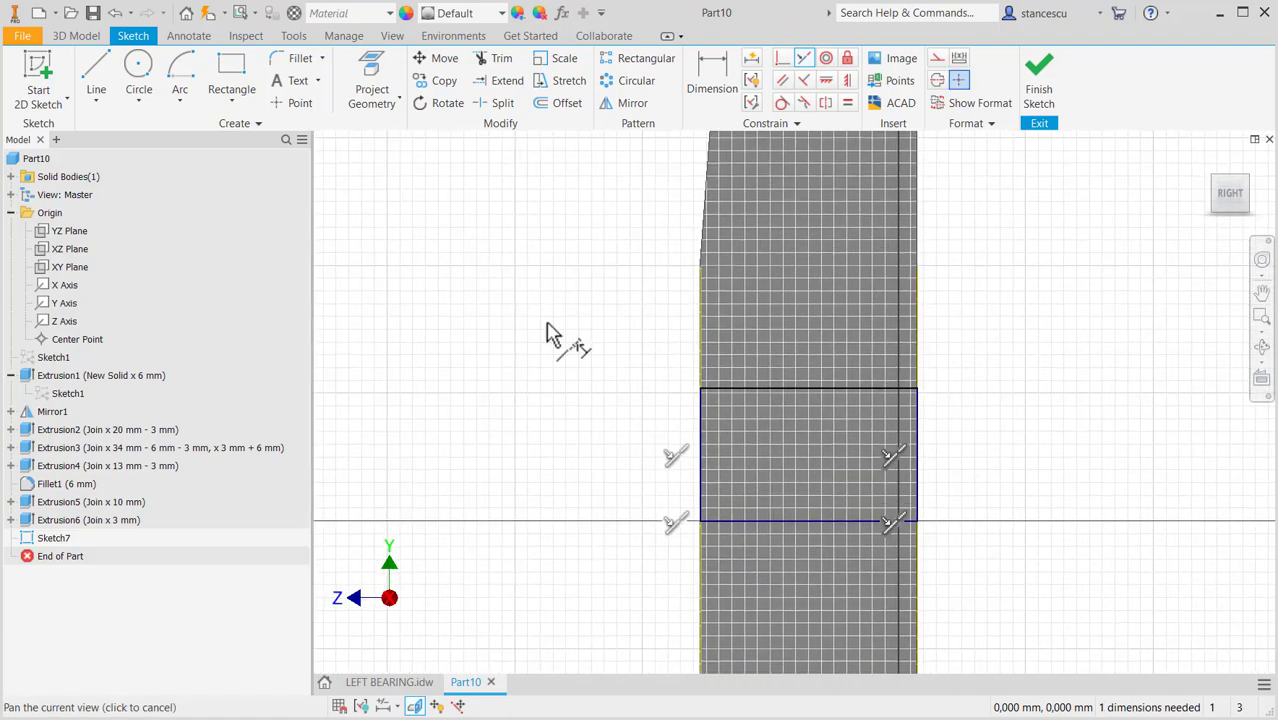
{"action": "key", "text": "d"}
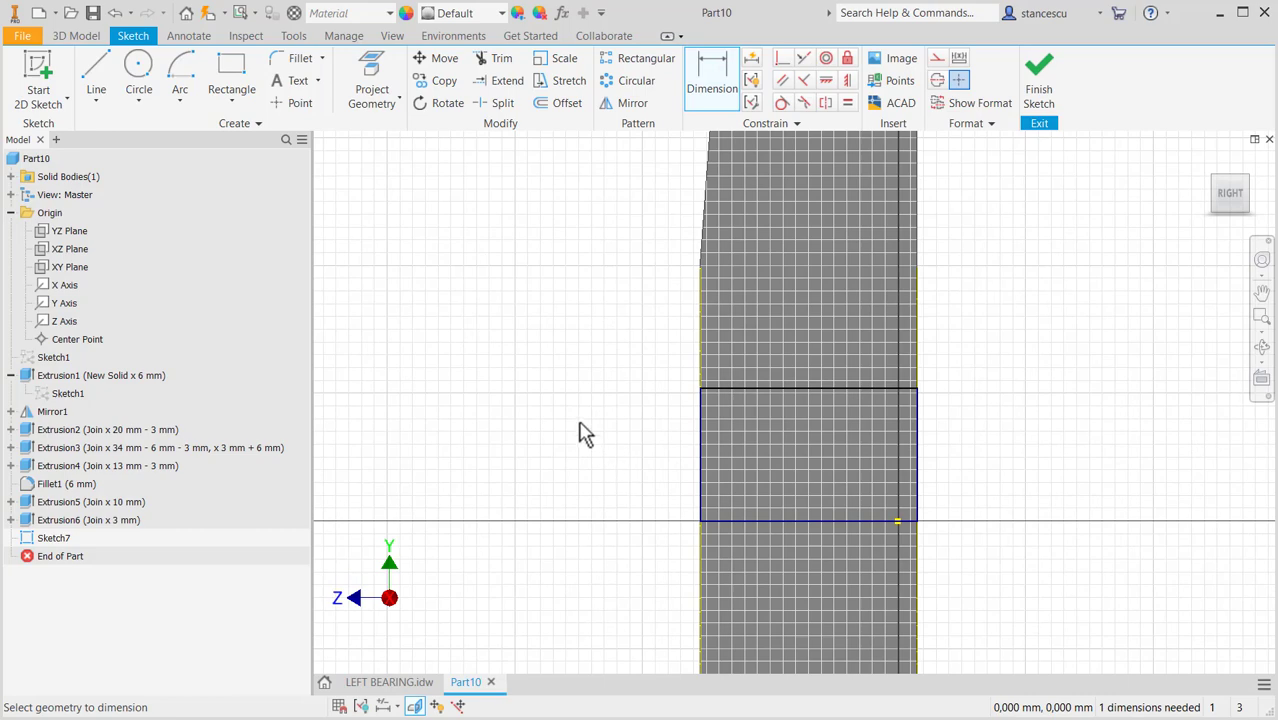
{"action": "key", "text": "Escape"}
{"action": "left_click", "coordinate": [766, 521]}
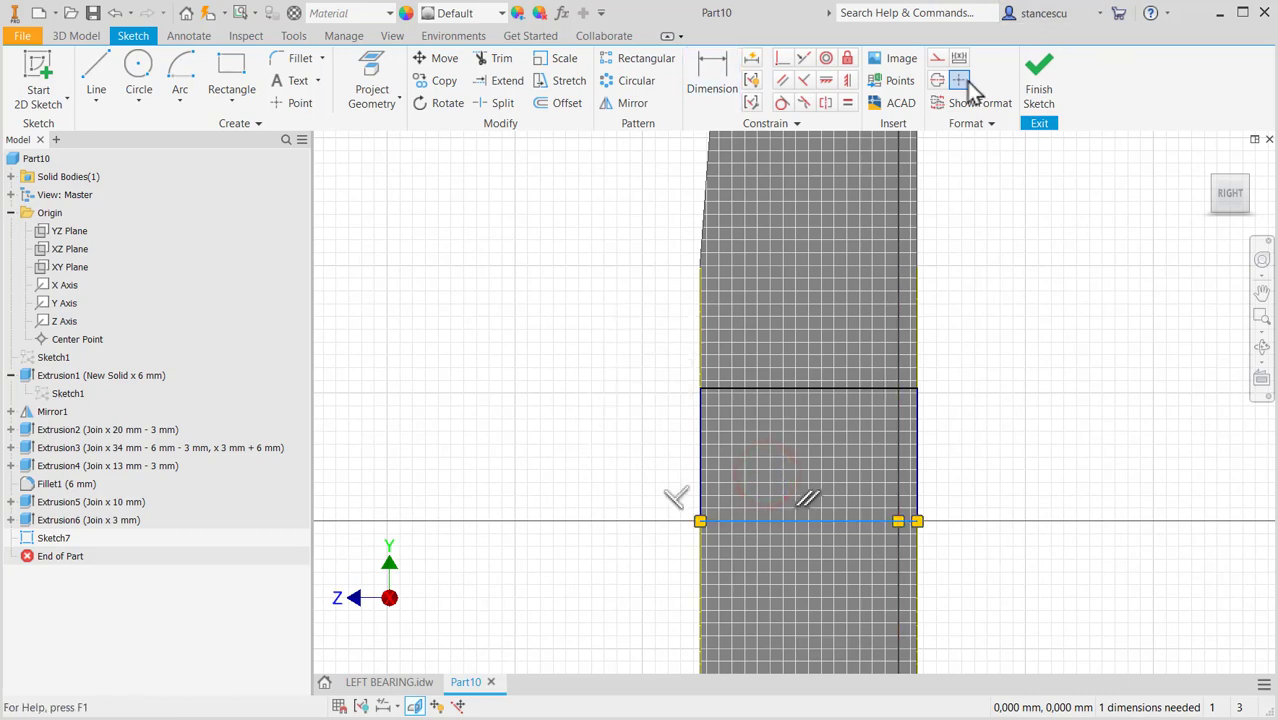
{"action": "left_click", "coordinate": [937, 82]}
{"action": "left_click", "coordinate": [988, 308]}
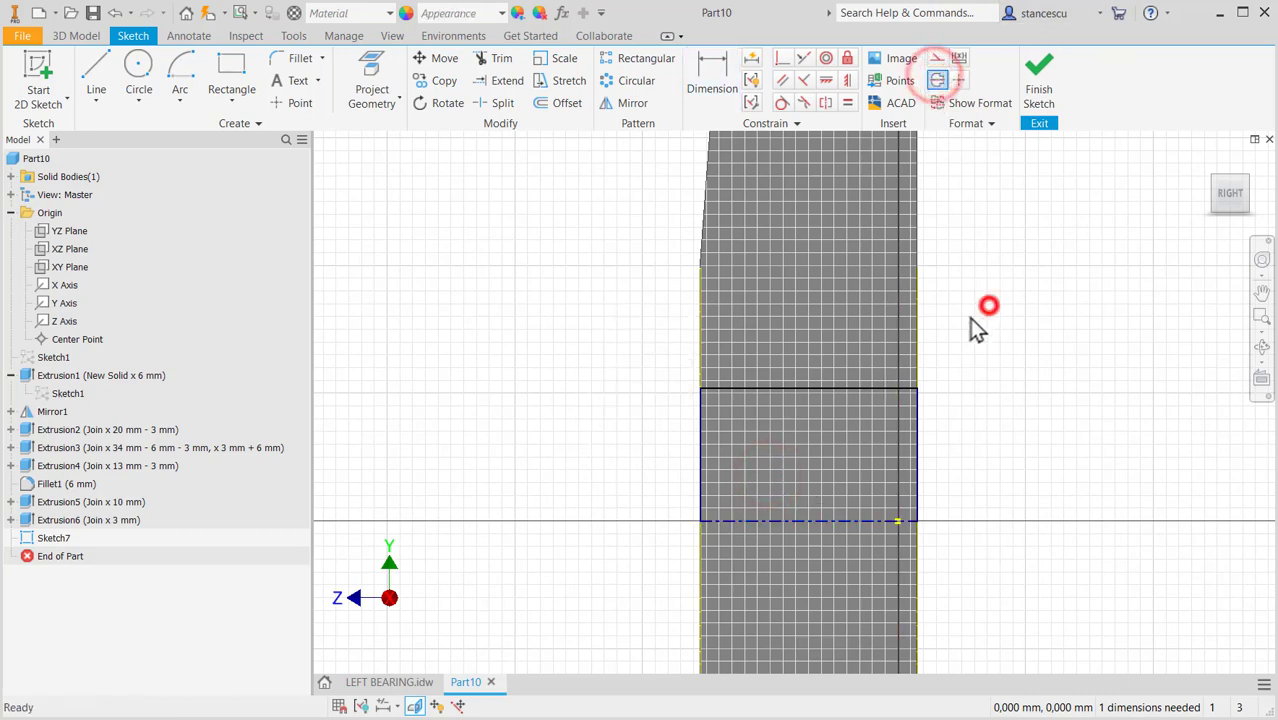
Dimension the rectangle's upper edge to the centerline as a 62 mm diameter.
{"action": "left_click", "coordinate": [709, 76]}
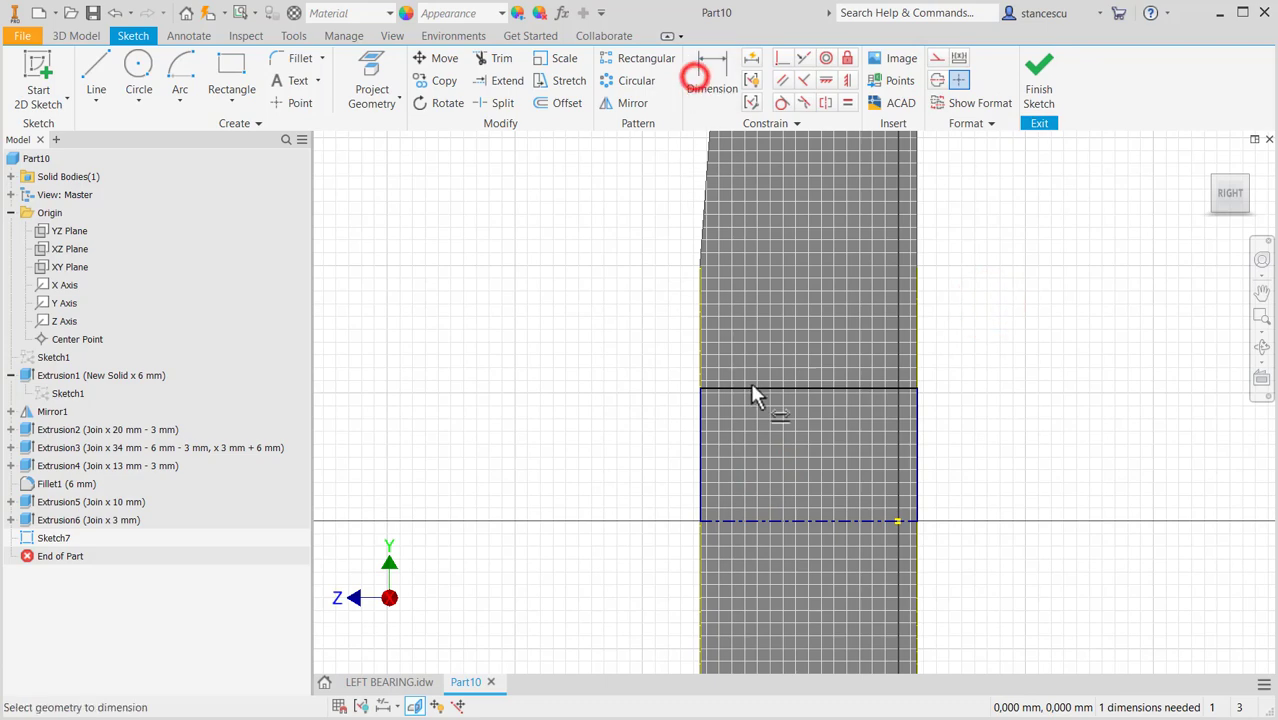
{"action": "left_click", "coordinate": [752, 385]}
{"action": "left_click", "coordinate": [742, 522]}
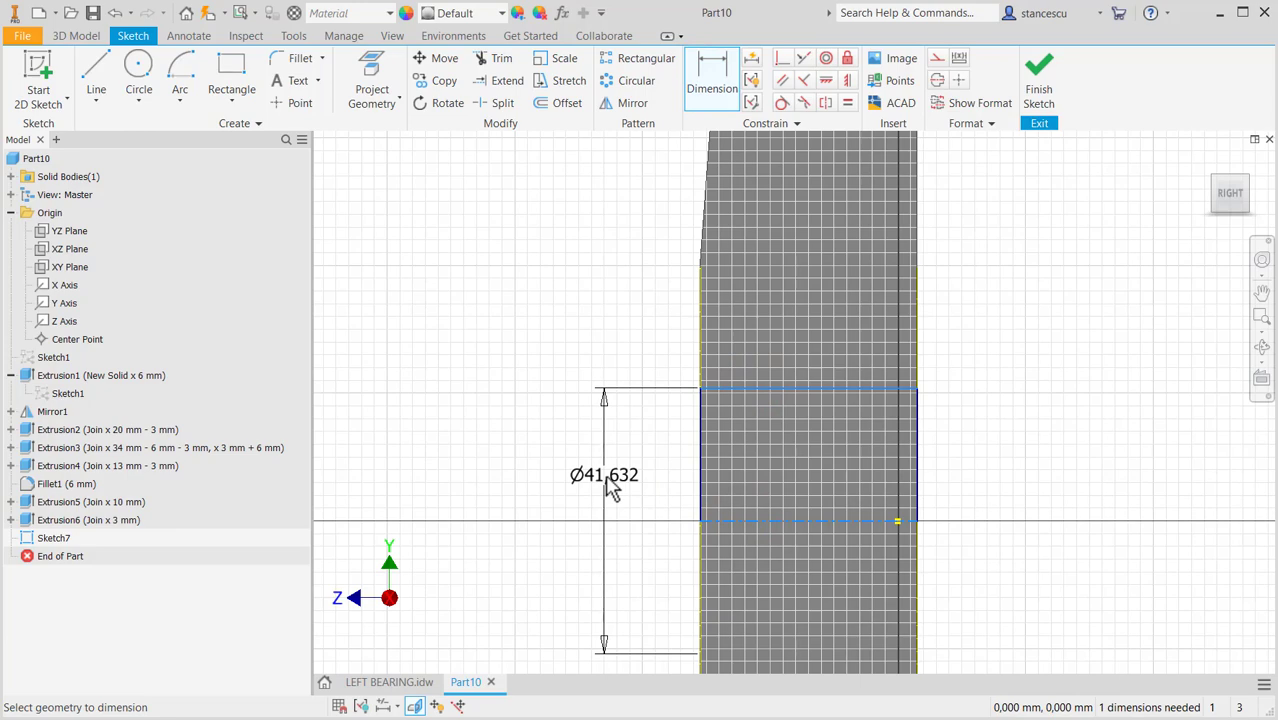
{"action": "left_click", "coordinate": [604, 476]}
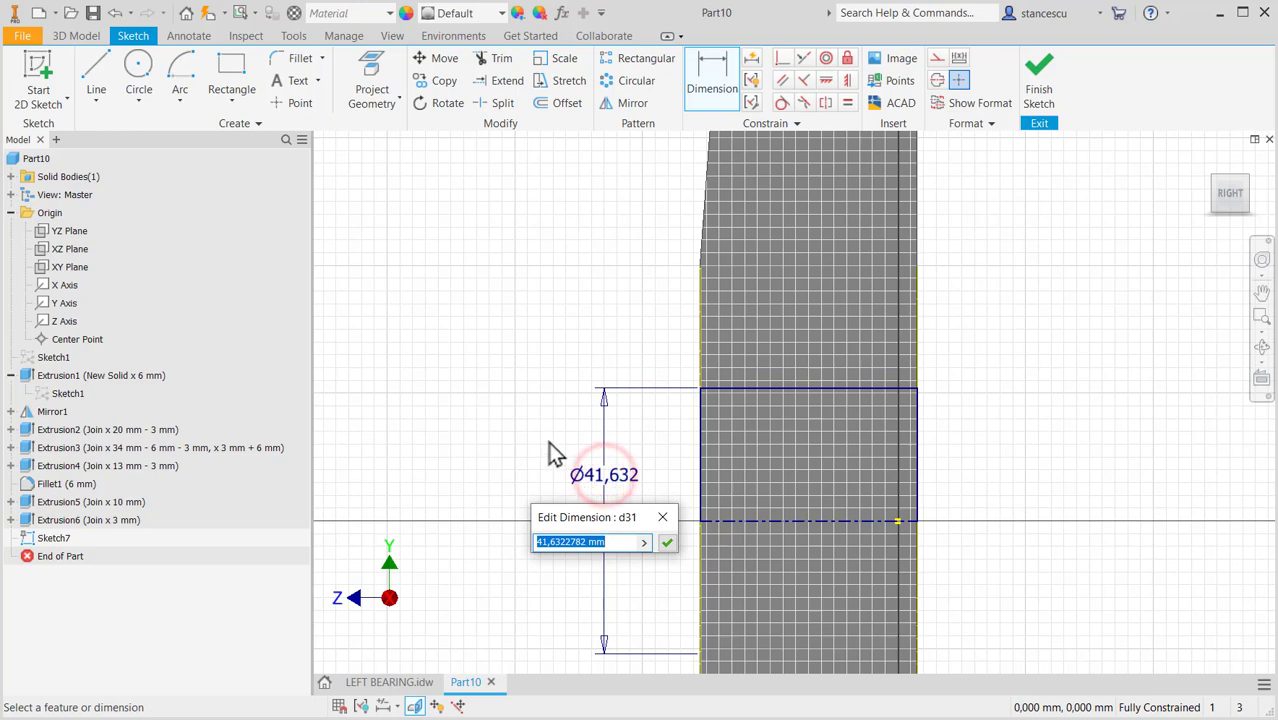
{"action": "key", "text": "Return"}
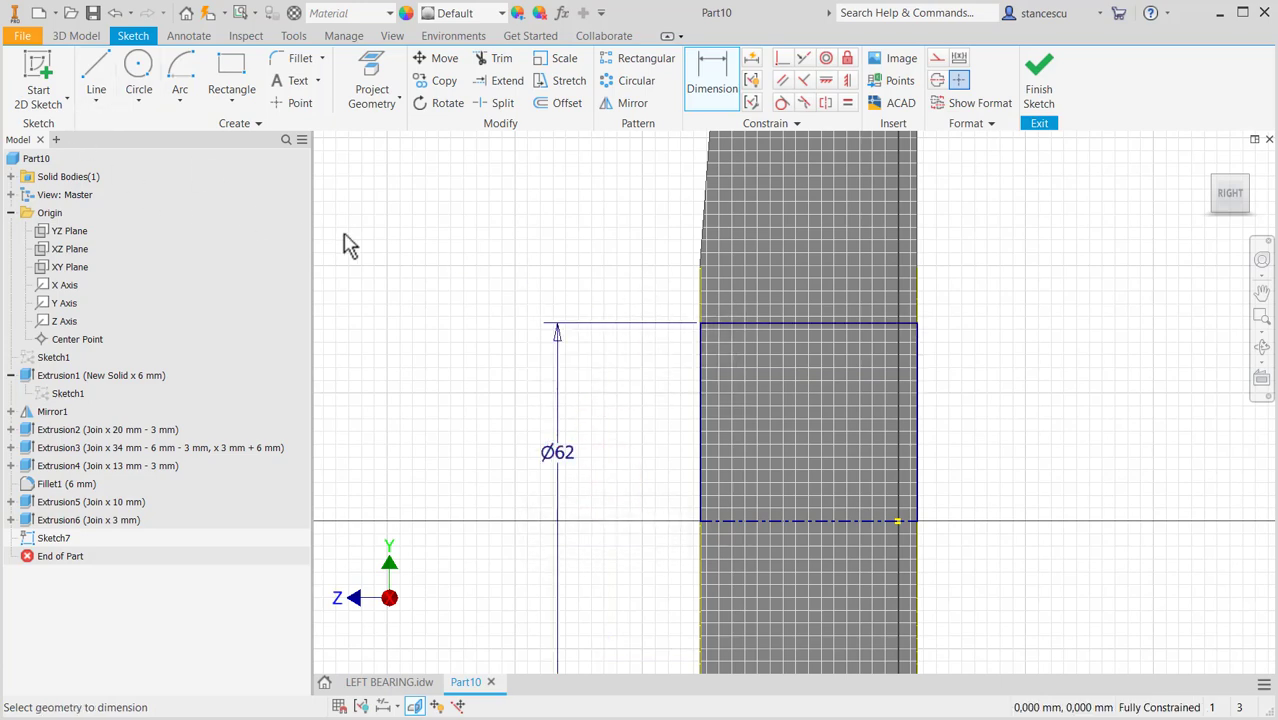
Draw two small groove rectangles about 1.4 mm high standing on the bore rectangle's upper edge, one near each end.
{"action": "left_click", "coordinate": [231, 72]}
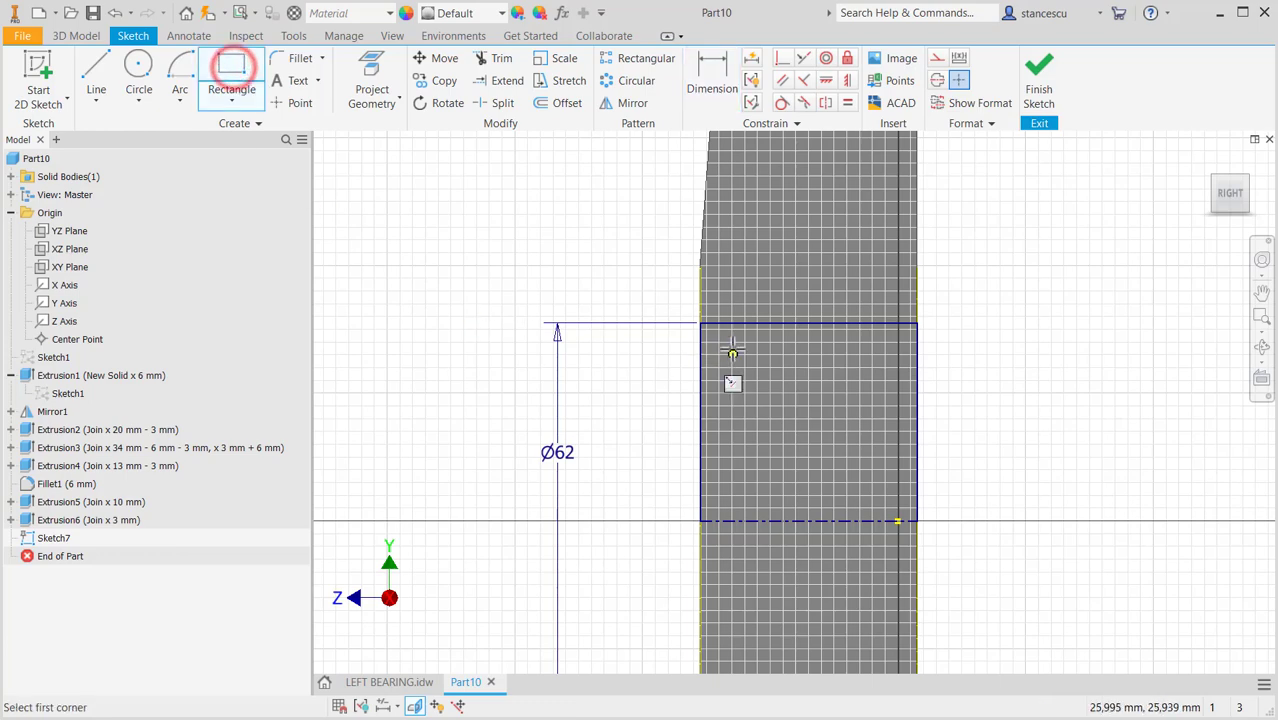
{"action": "left_click", "coordinate": [737, 322]}
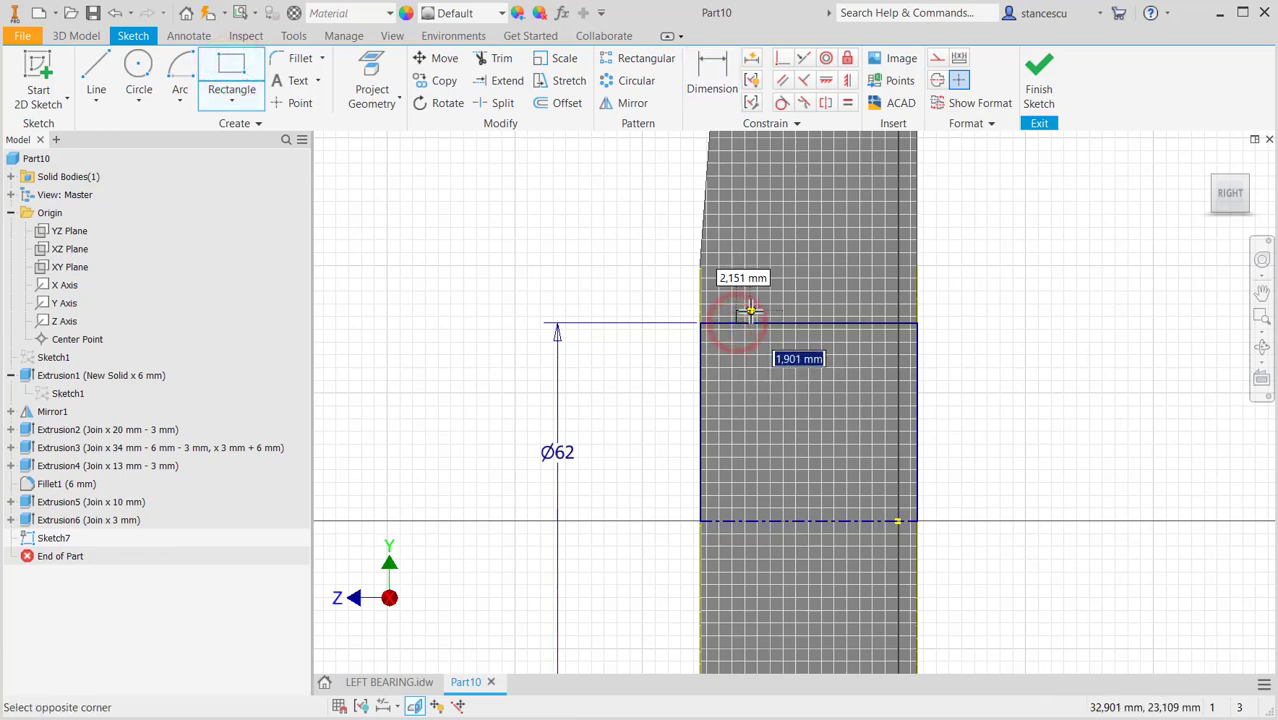
{"action": "left_click", "coordinate": [754, 315]}
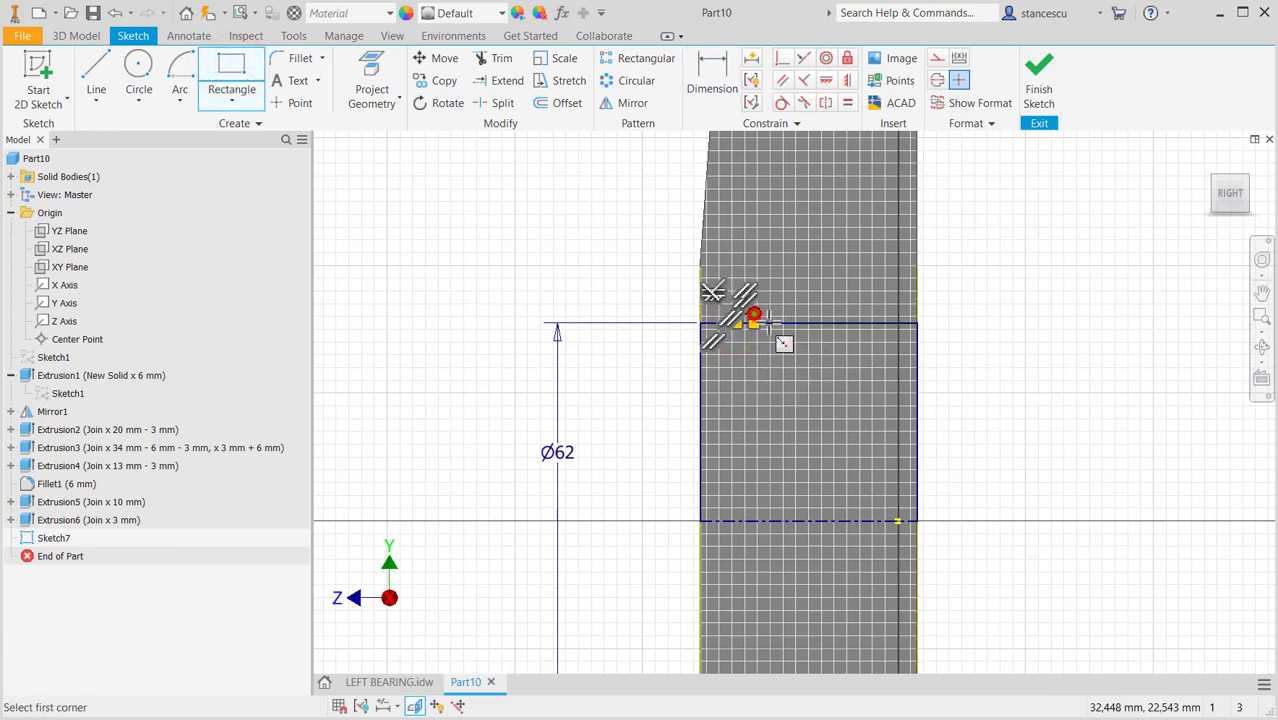
{"action": "left_click", "coordinate": [850, 322]}
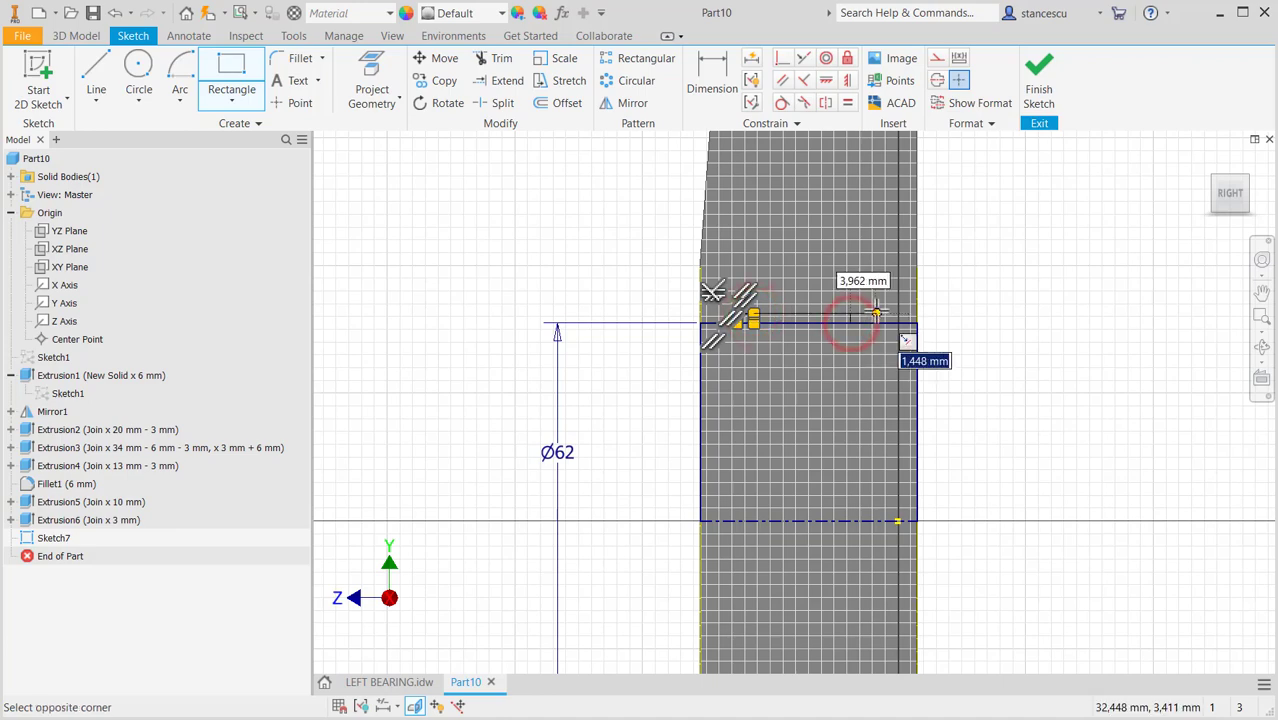
{"action": "left_click", "coordinate": [875, 311]}
{"action": "key", "text": "Escape"}
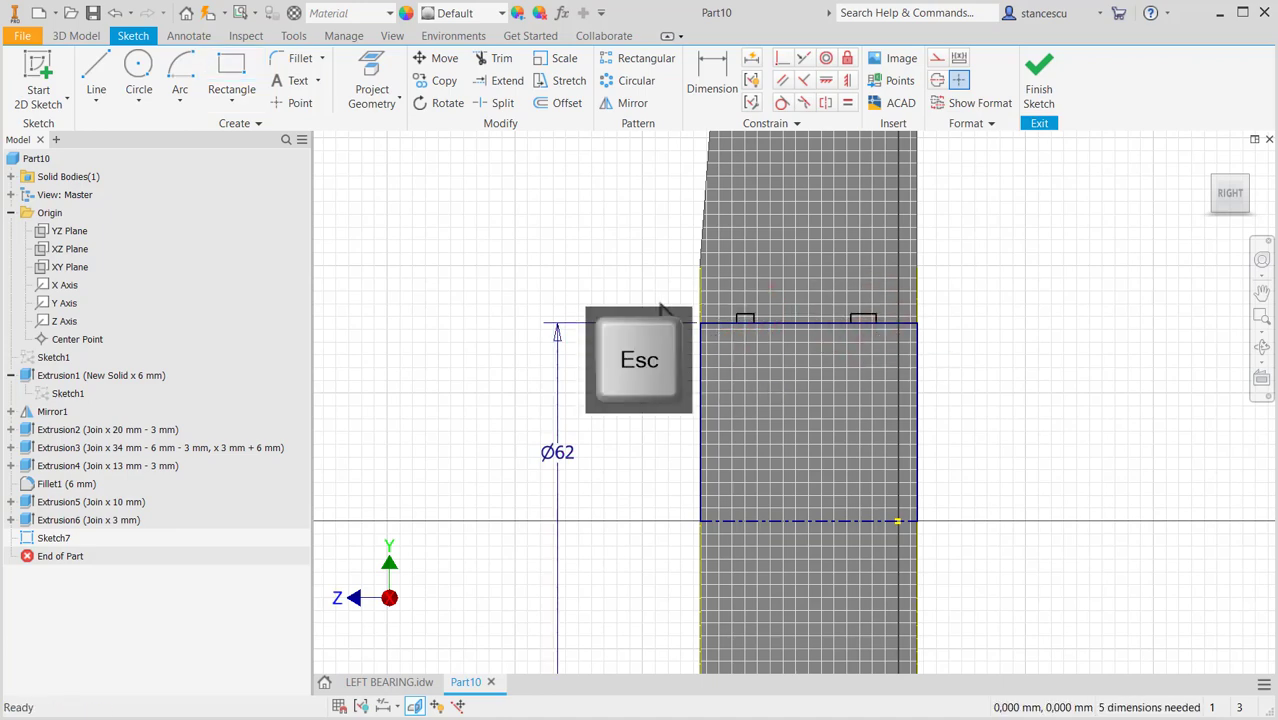
Split the bore rectangle's upper edge at the corners of both small groove rectangles.
{"action": "scroll", "coordinate": [690, 315], "scroll_direction": "up", "scroll_amount": 3}
{"action": "middle_click_drag", "start_coordinate": [836, 388], "coordinate": [722, 356]}
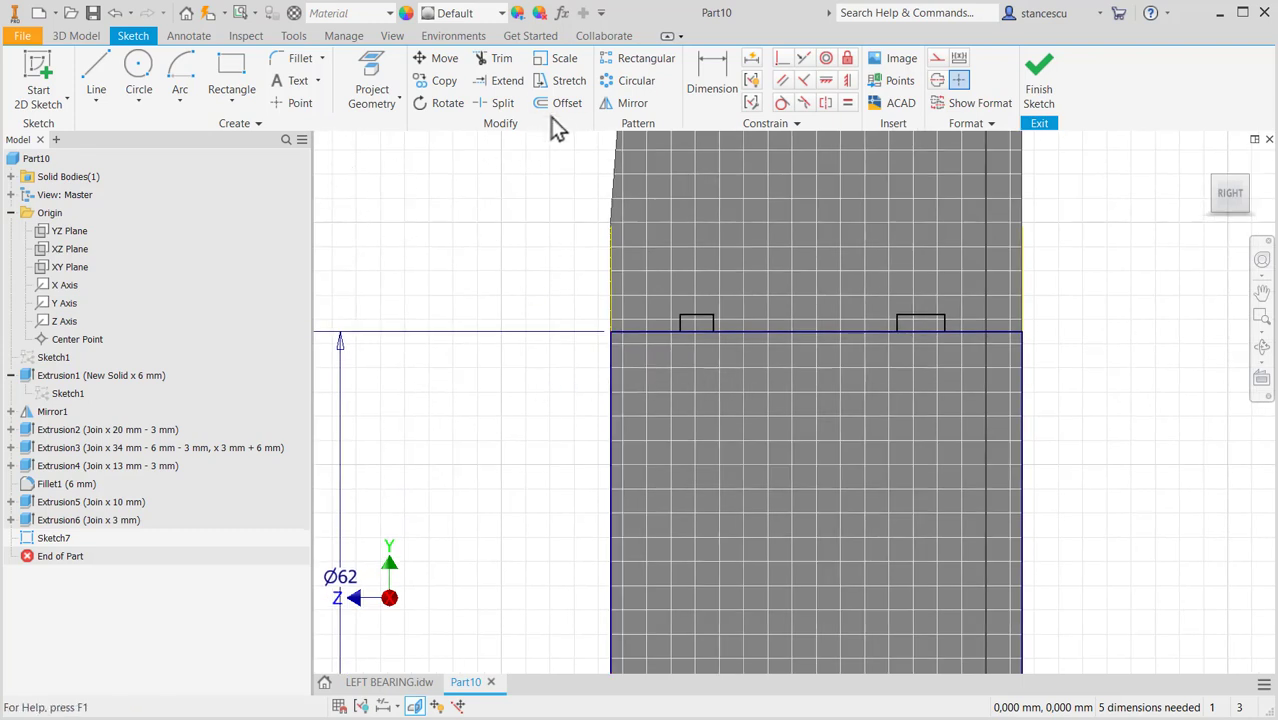
{"action": "left_click", "coordinate": [500, 106]}
{"action": "left_click", "coordinate": [694, 328]}
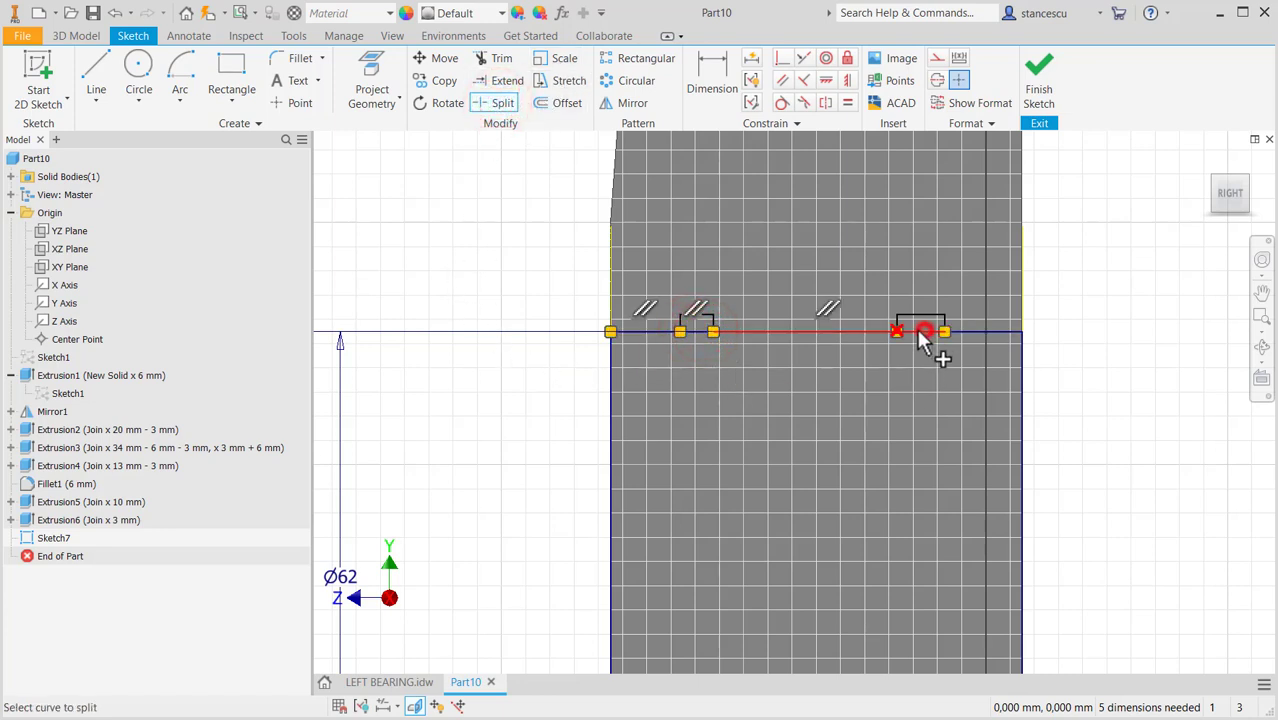
{"action": "key", "text": "Escape"}
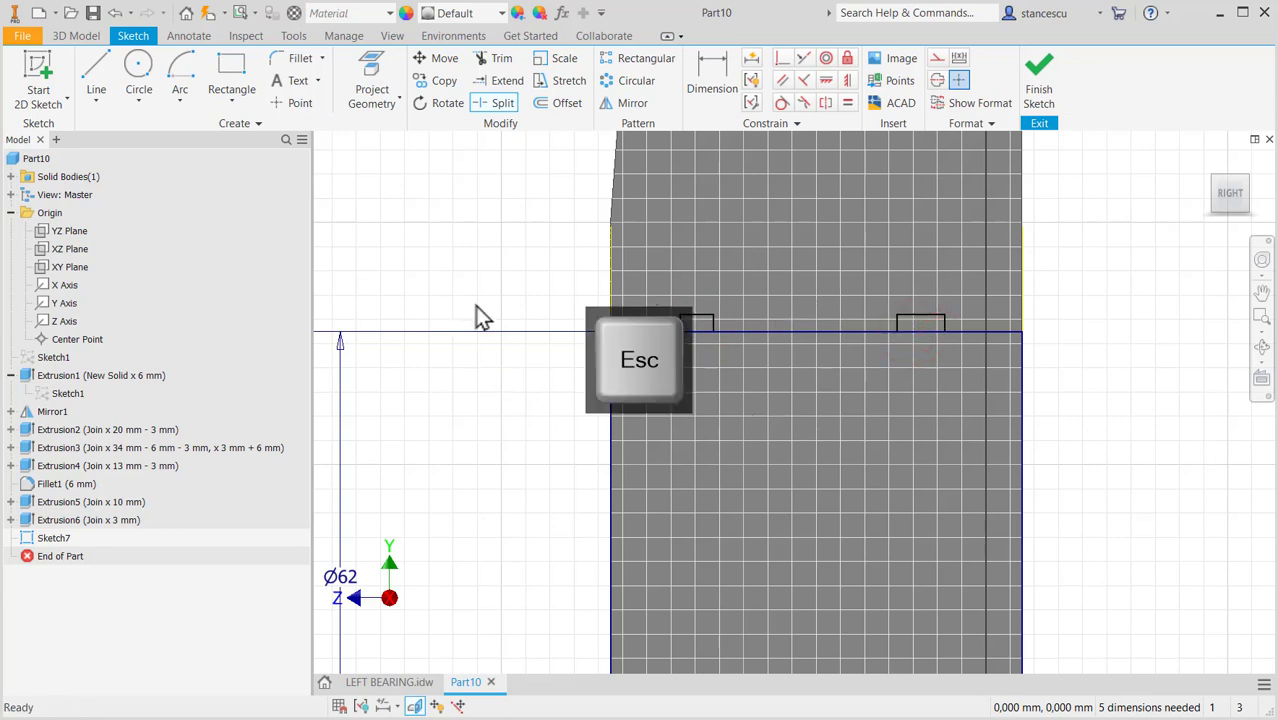
Change the upper-edge segments beneath the two small groove rectangles to construction lines.
{"action": "left_click", "coordinate": [704, 343]}
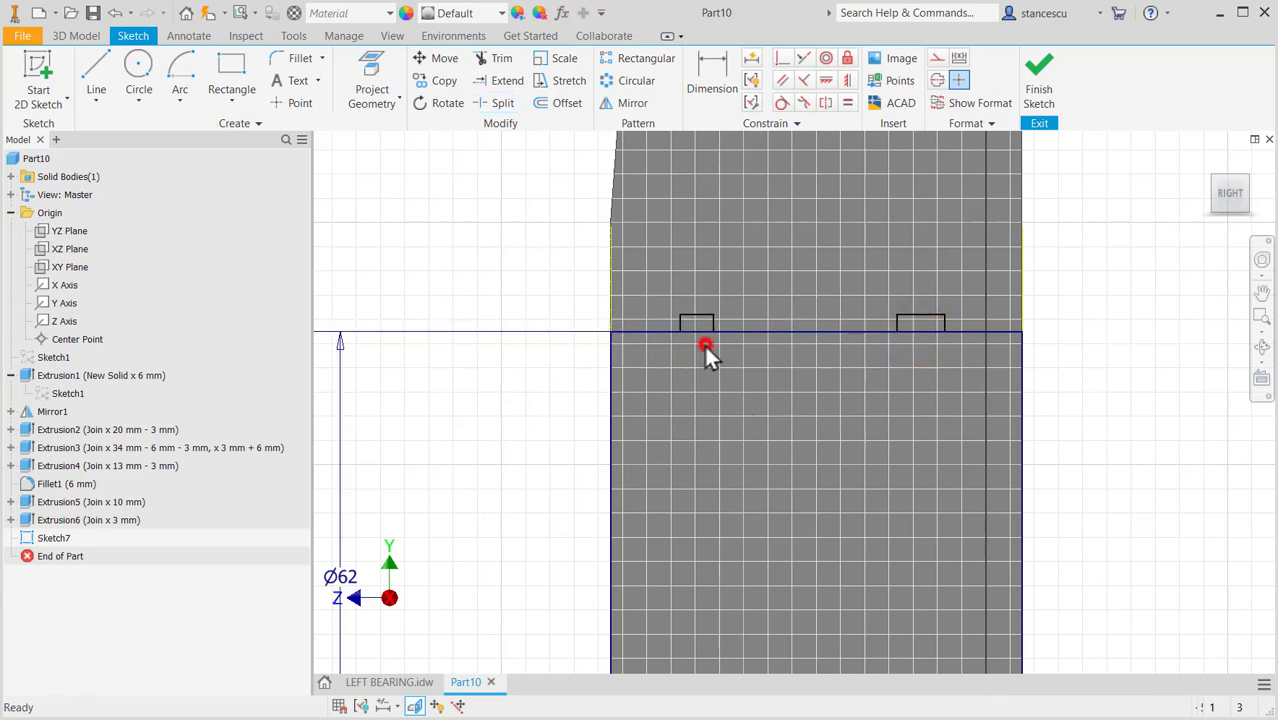
{"action": "left_click", "coordinate": [922, 334], "text": "ctrl"}
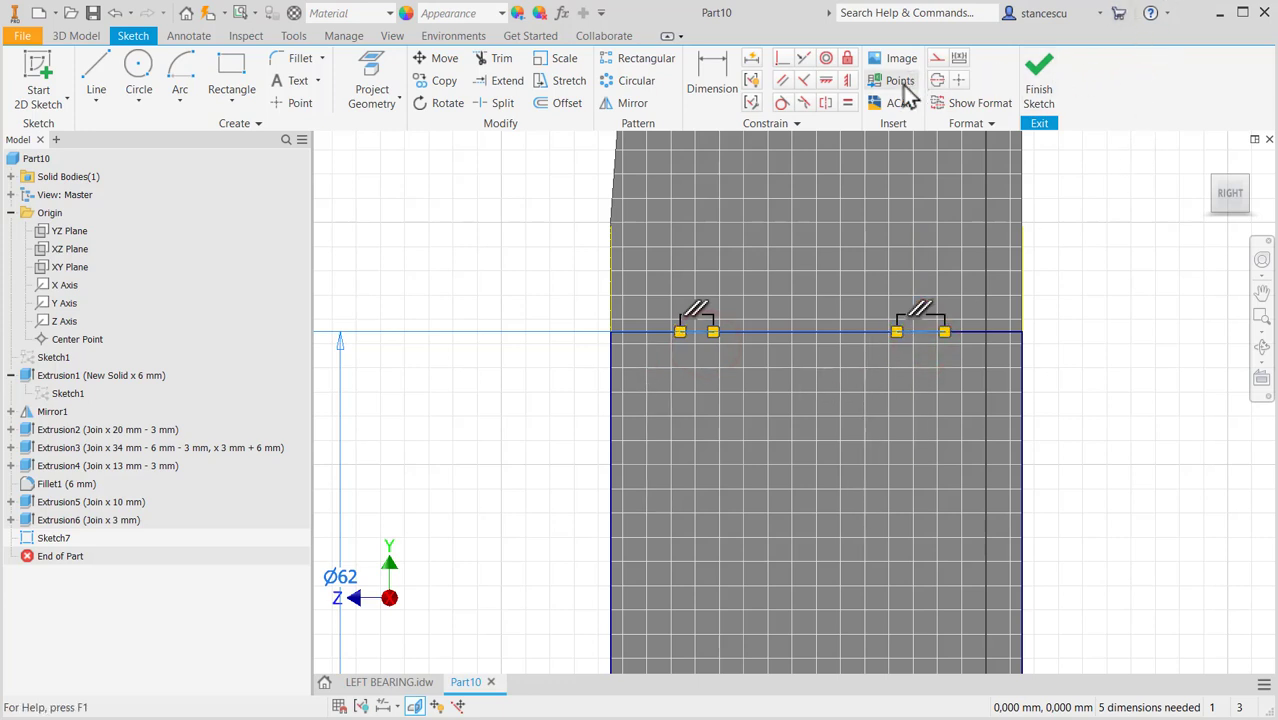
{"action": "left_click", "coordinate": [940, 58]}
{"action": "left_click", "coordinate": [1084, 234]}
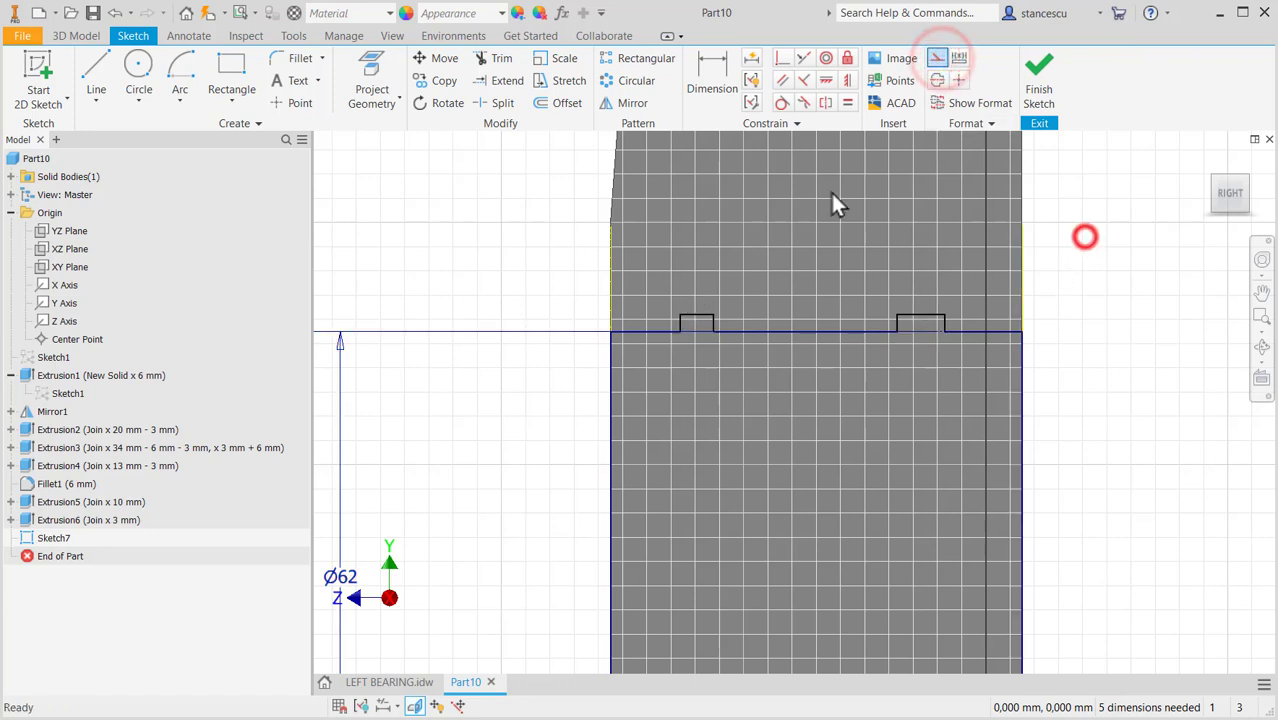
Apply Equal constraints between the two outer segments of the bore edge and between the top edges of the two grooves.
{"action": "left_click", "coordinate": [847, 103]}
{"action": "left_click", "coordinate": [646, 330]}
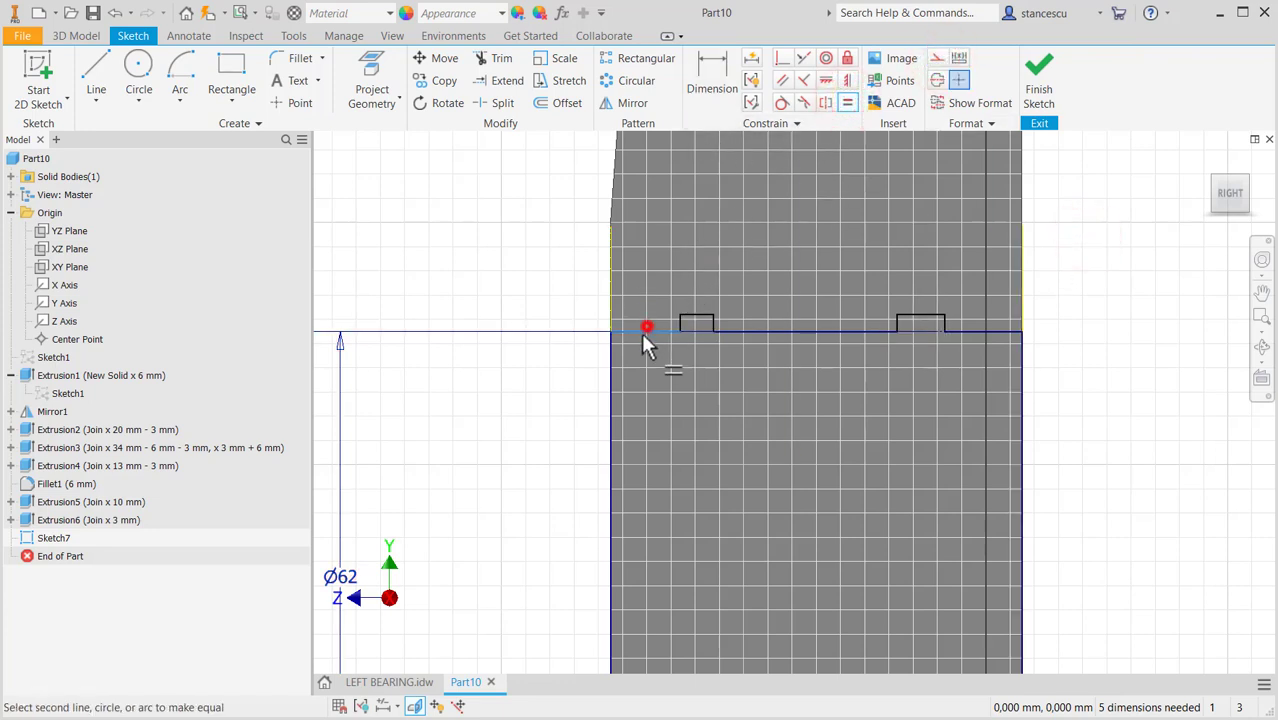
{"action": "left_click", "coordinate": [957, 331]}
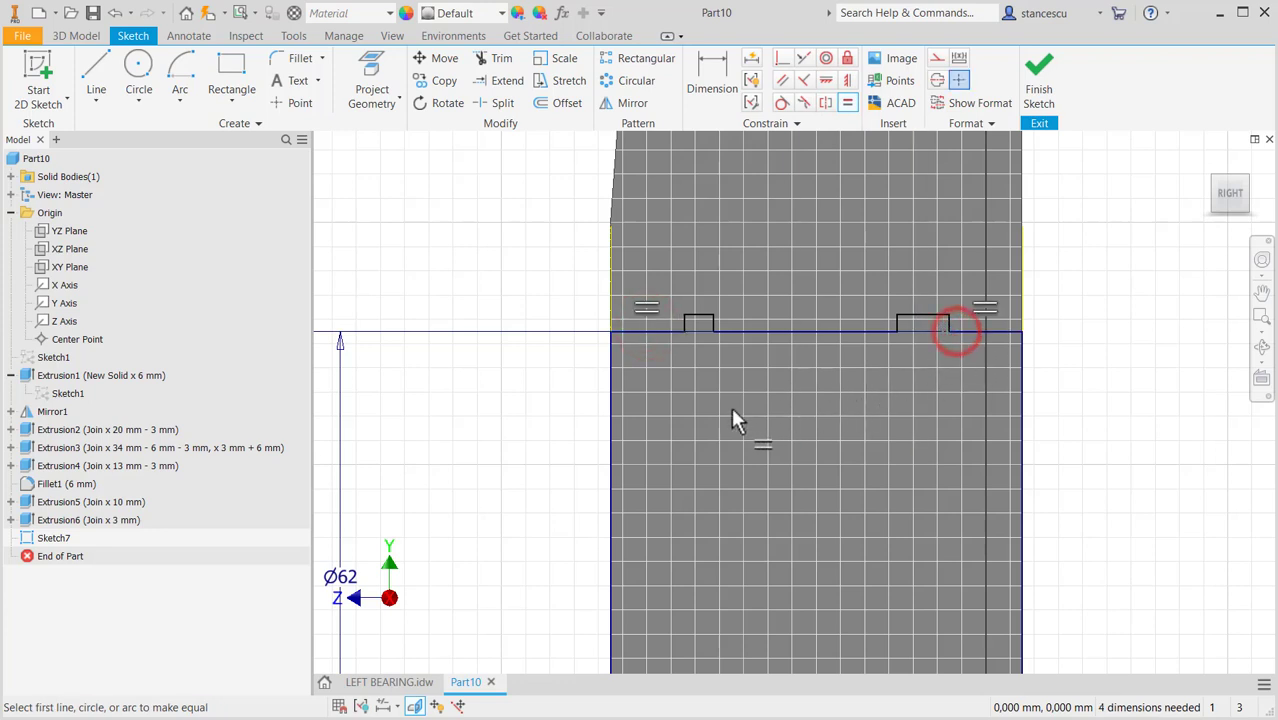
{"action": "left_click", "coordinate": [694, 319]}
{"action": "left_click", "coordinate": [920, 316]}
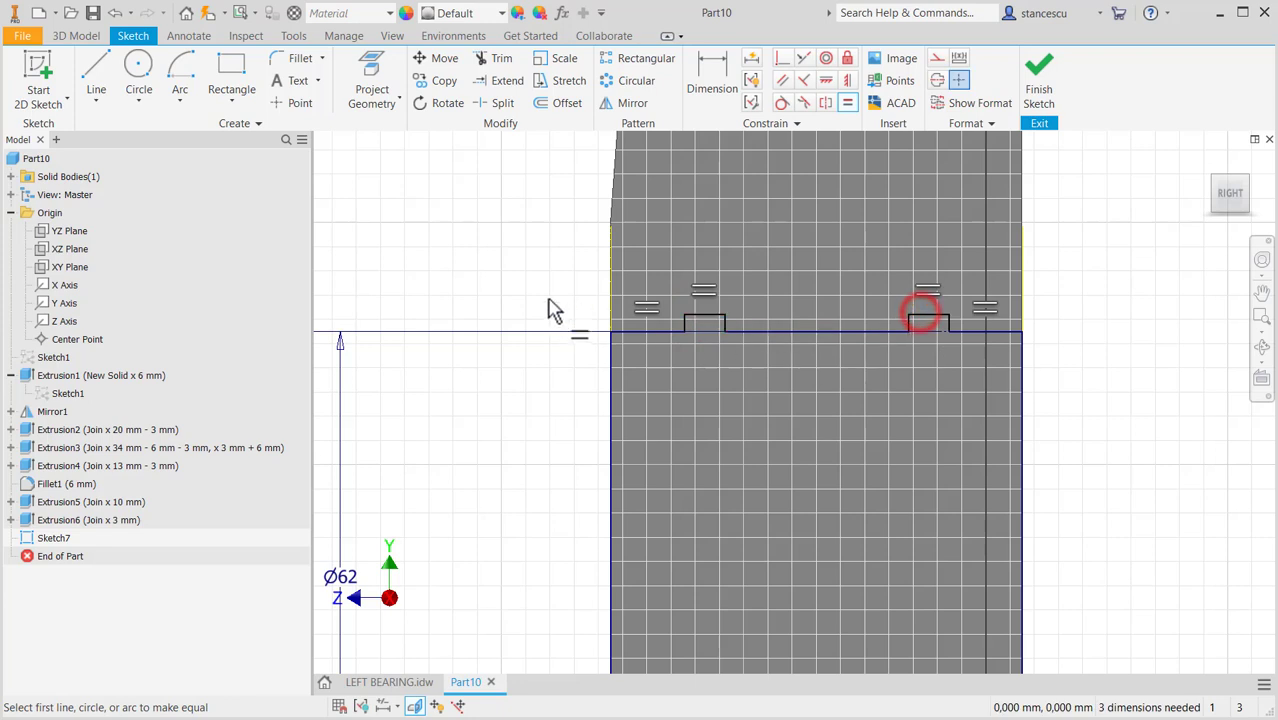
Dimension the distance from the inner side of the groove nearest the origin to the adjacent boss face as 7 mm.
{"action": "left_click", "coordinate": [712, 80]}
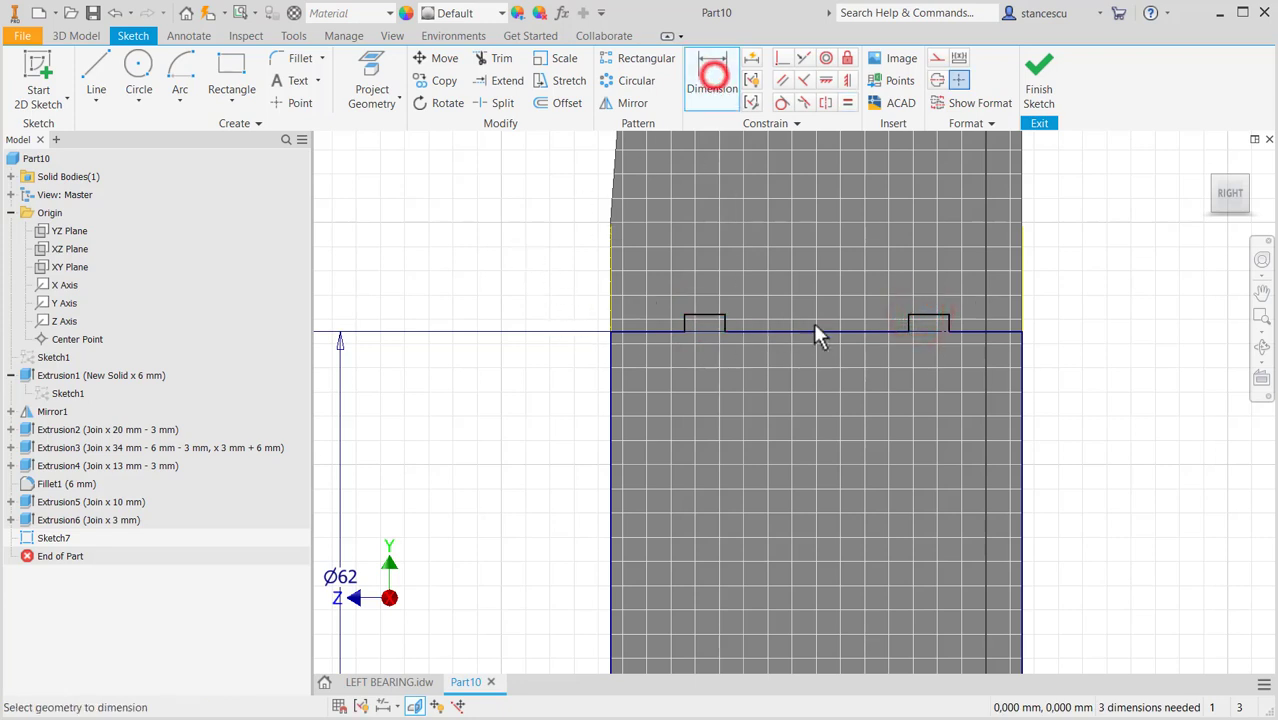
{"action": "left_click", "coordinate": [903, 320]}
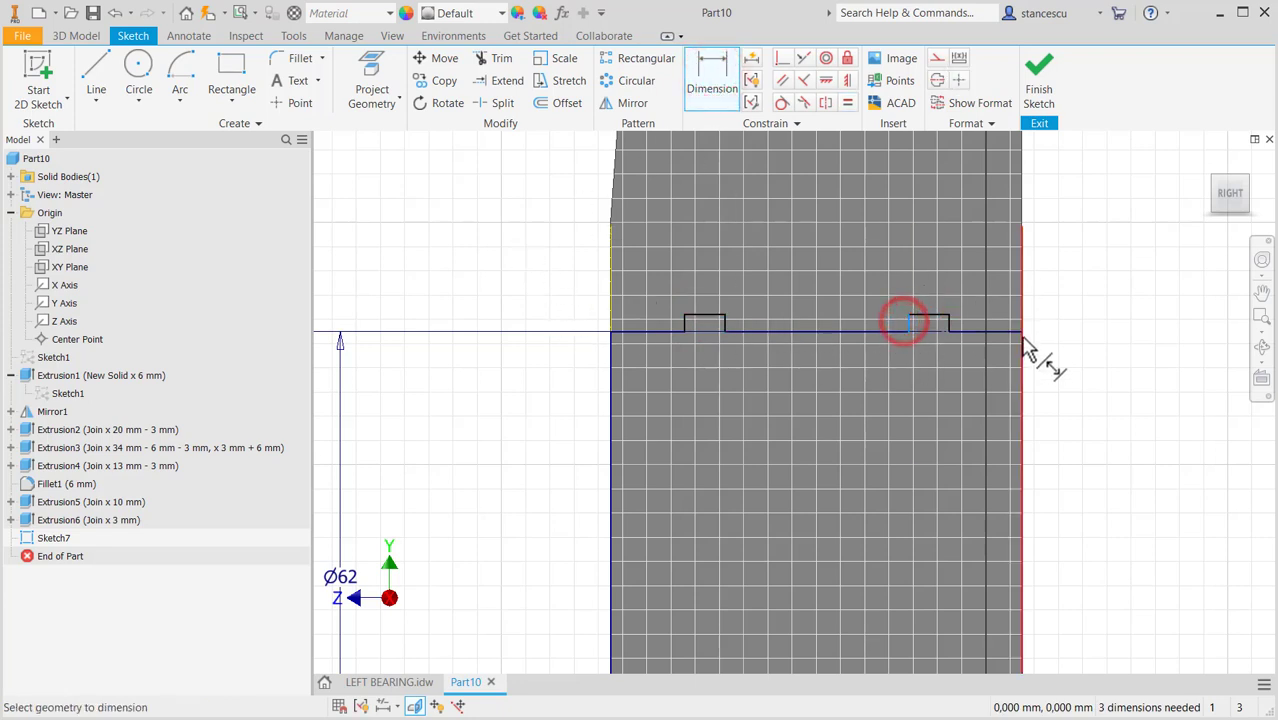
{"action": "left_click", "coordinate": [1021, 331]}
{"action": "left_click", "coordinate": [1110, 425]}
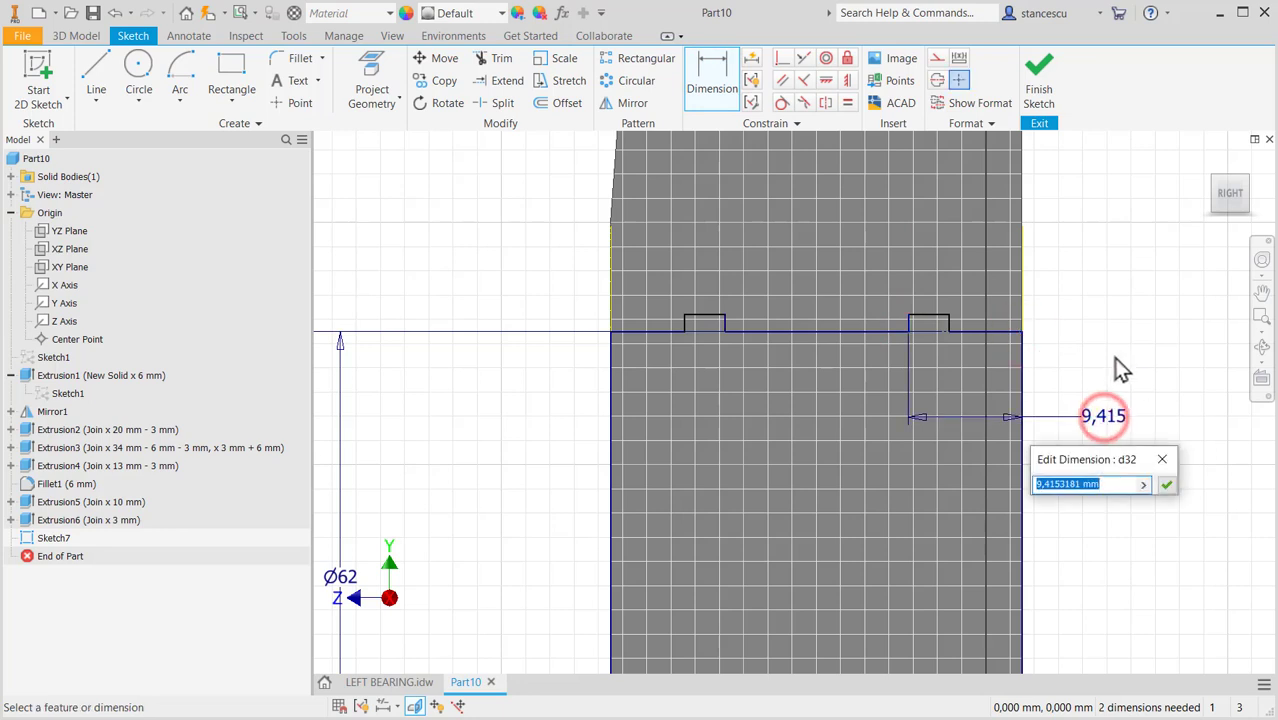
{"action": "type", "text": "7"}
{"action": "key", "text": "Return"}
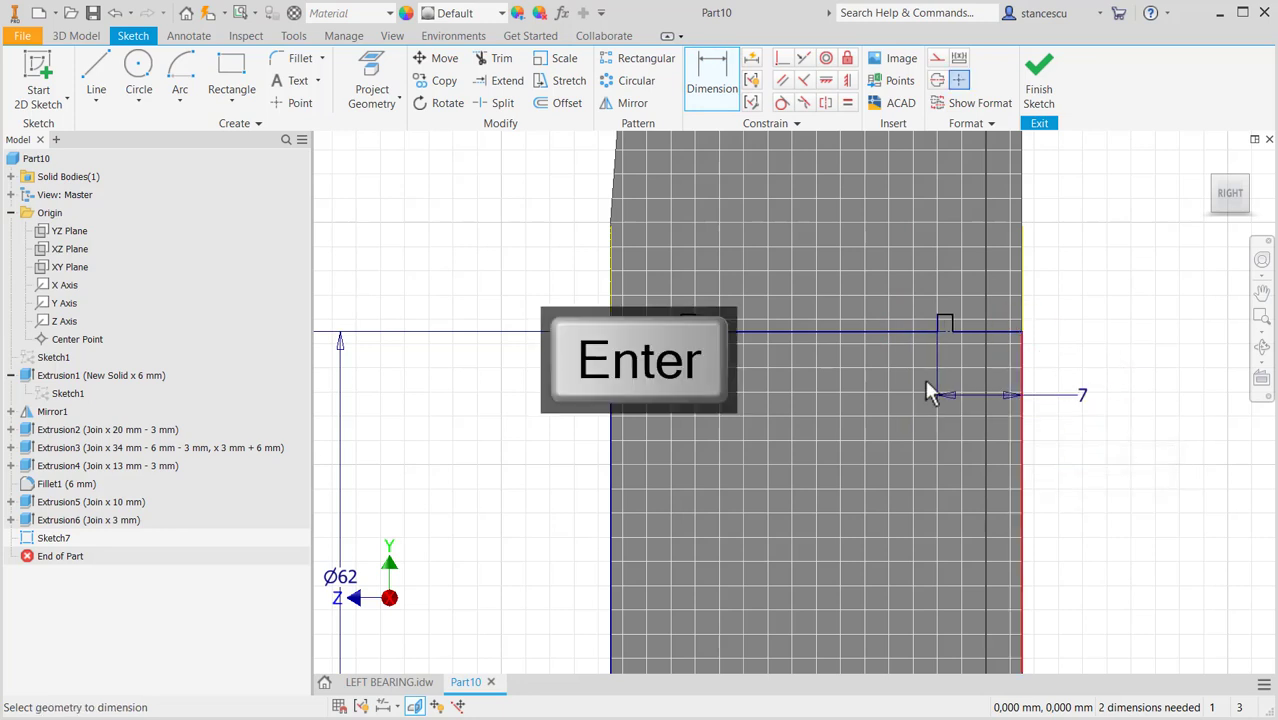
Dimension the width of the same groove as 2.15 mm.
{"action": "scroll", "coordinate": [977, 298], "scroll_direction": "up", "scroll_amount": 2}
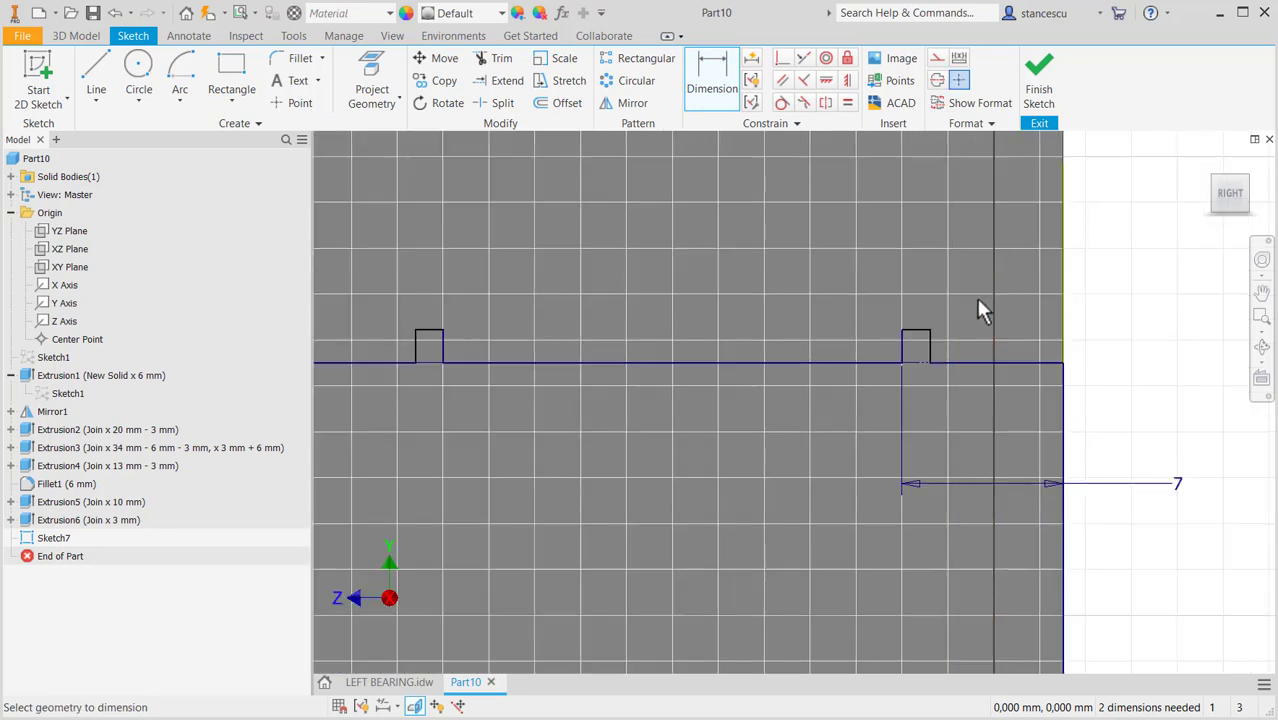
{"action": "left_click", "coordinate": [931, 348]}
{"action": "left_click", "coordinate": [901, 347]}
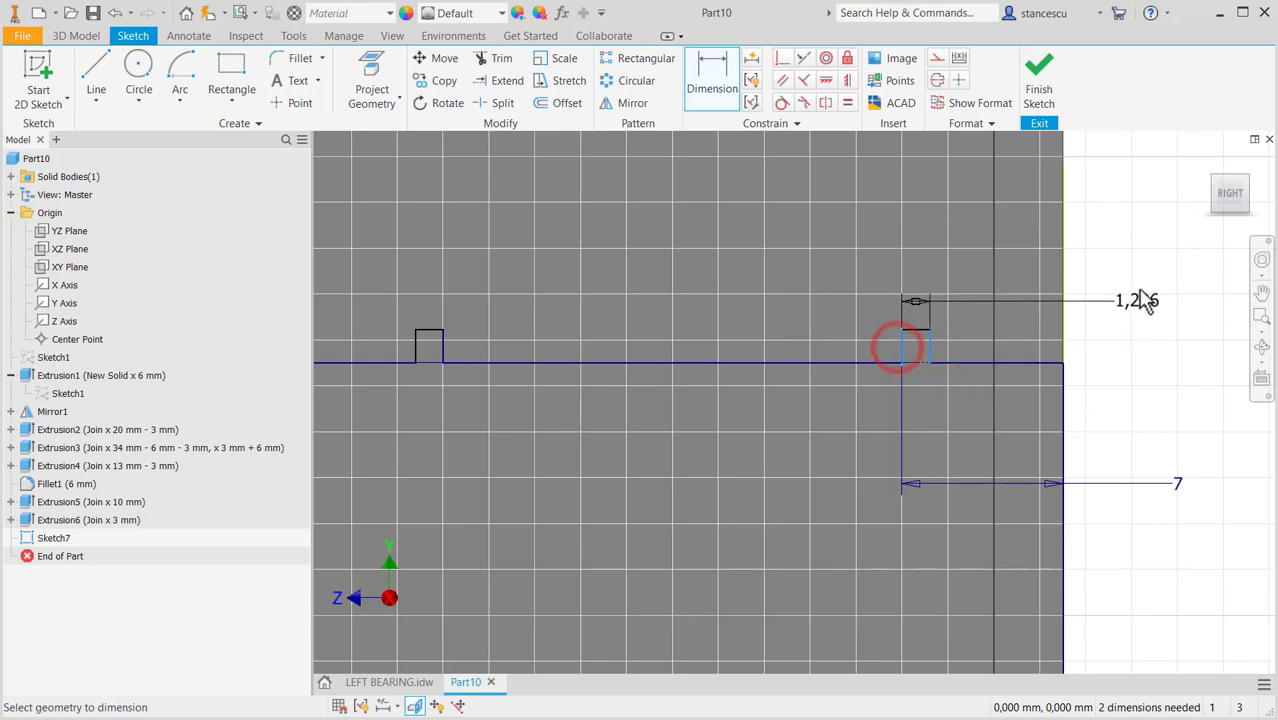
{"action": "left_click", "coordinate": [1135, 268]}
{"action": "type", "text": "2"}
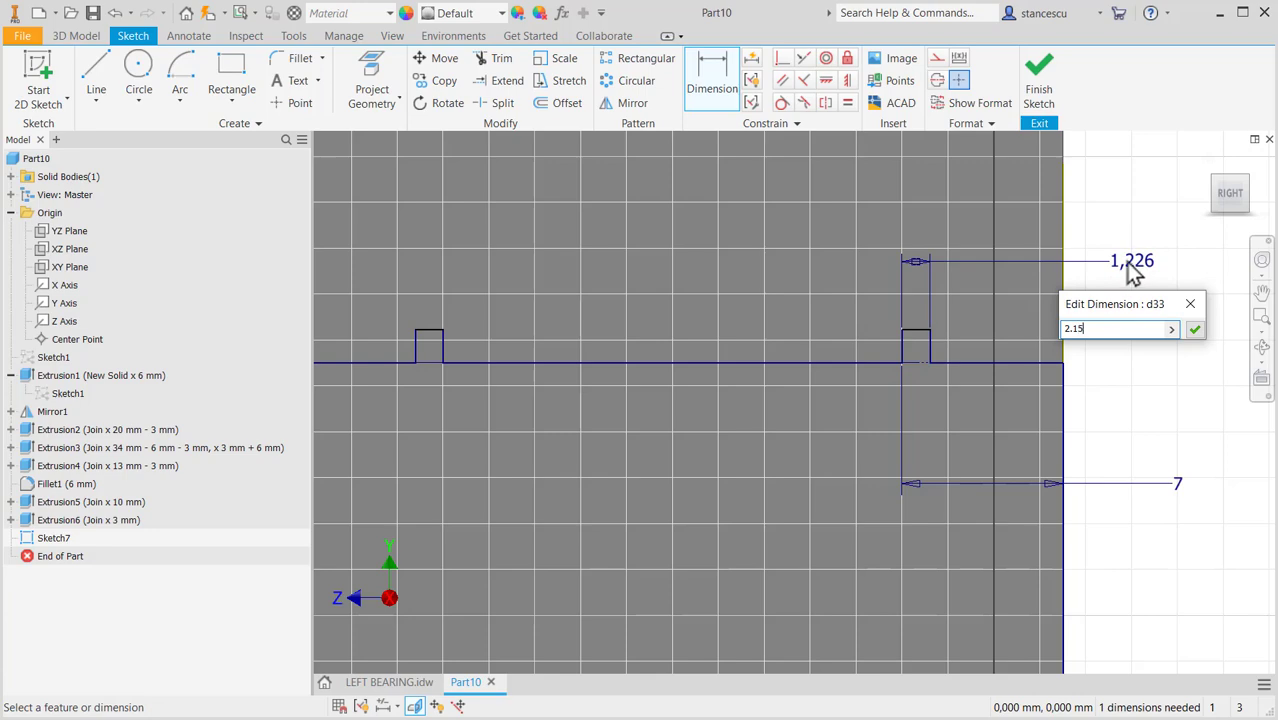
{"action": "type", "text": ".15"}
{"action": "key", "text": "Return"}
Dimension the groove's top edge to the centerline as a 65 mm diameter.
{"action": "scroll", "coordinate": [1048, 317], "scroll_direction": "down", "scroll_amount": 2}
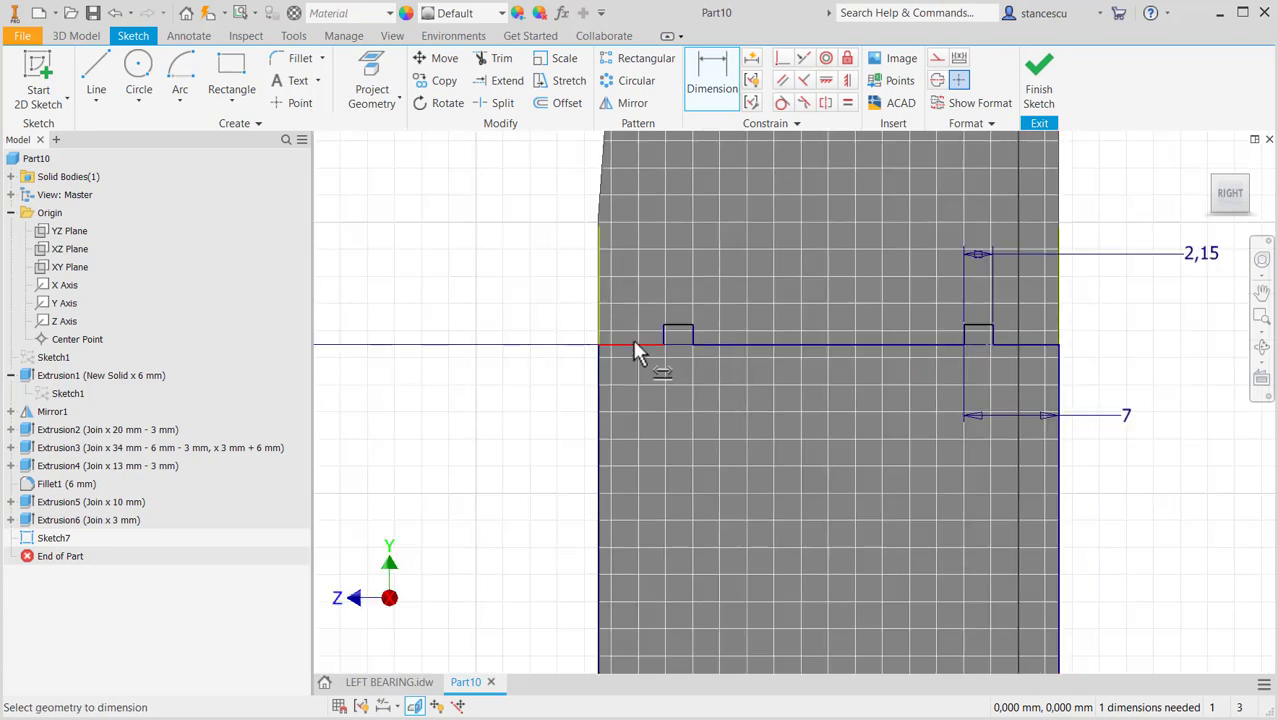
{"action": "scroll", "coordinate": [787, 370], "scroll_direction": "down", "scroll_amount": 2}
{"action": "middle_click_drag", "start_coordinate": [812, 365], "coordinate": [828, 297]}
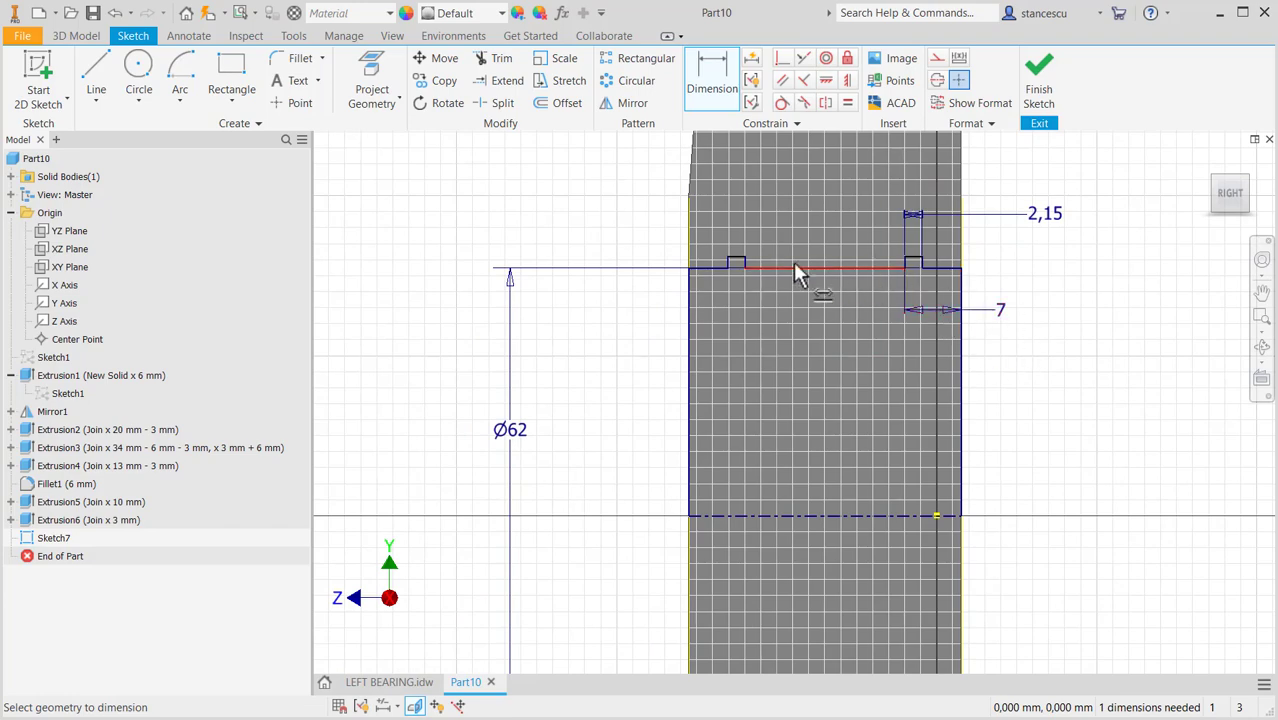
{"action": "scroll", "coordinate": [959, 245], "scroll_direction": "up", "scroll_amount": 2}
{"action": "left_click", "coordinate": [884, 276]}
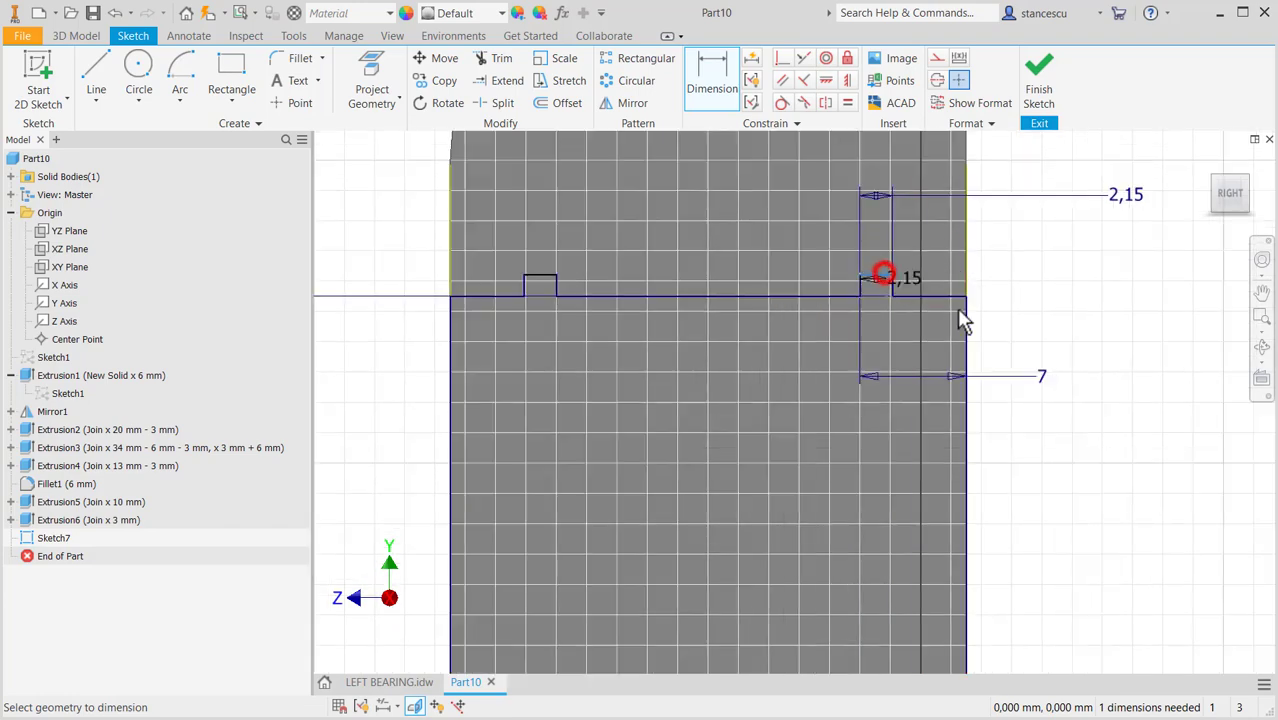
{"action": "scroll", "coordinate": [960, 320], "scroll_direction": "down", "scroll_amount": 2}
{"action": "left_click", "coordinate": [902, 578]}
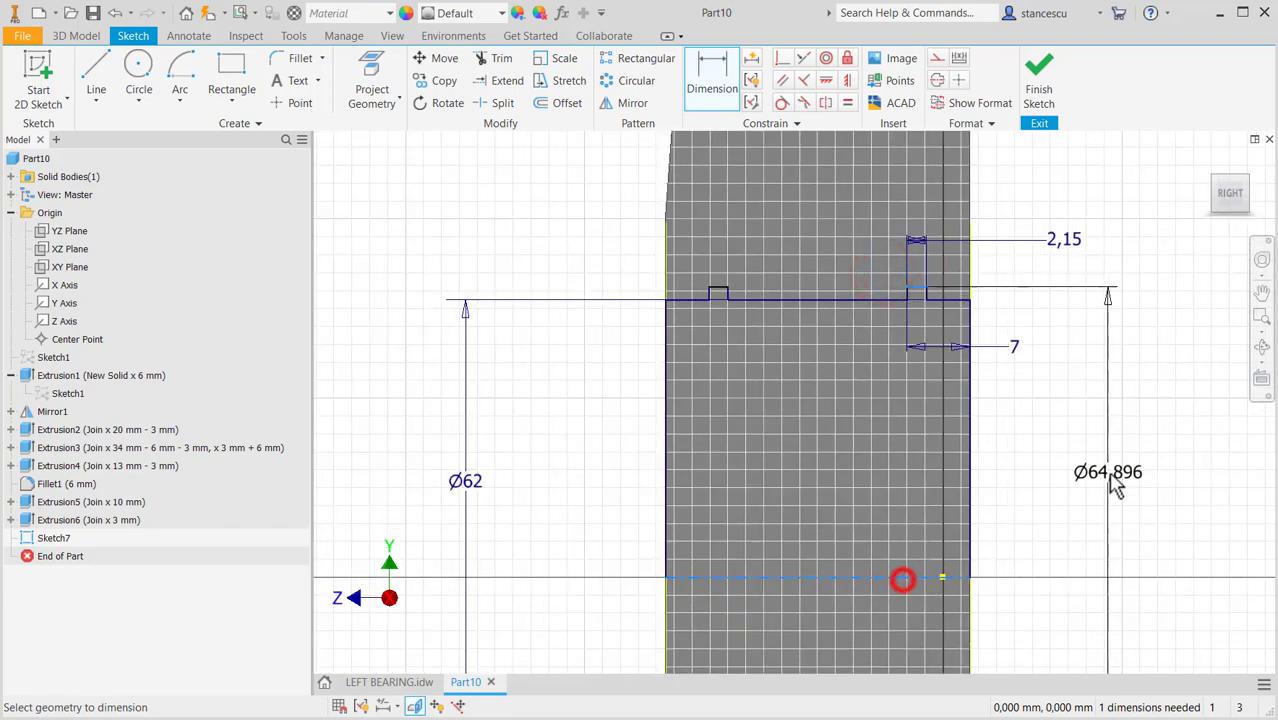
{"action": "left_click", "coordinate": [1092, 500]}
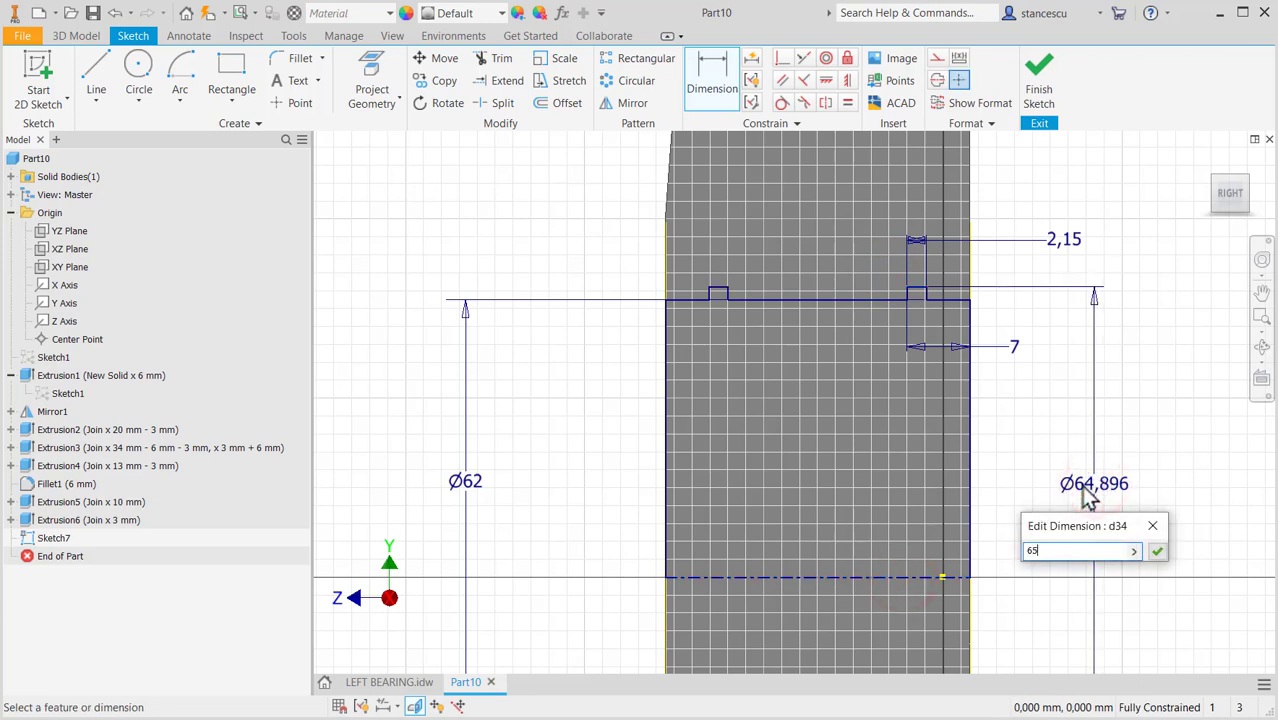
{"action": "type", "text": "65"}
{"action": "key", "text": "Return"}
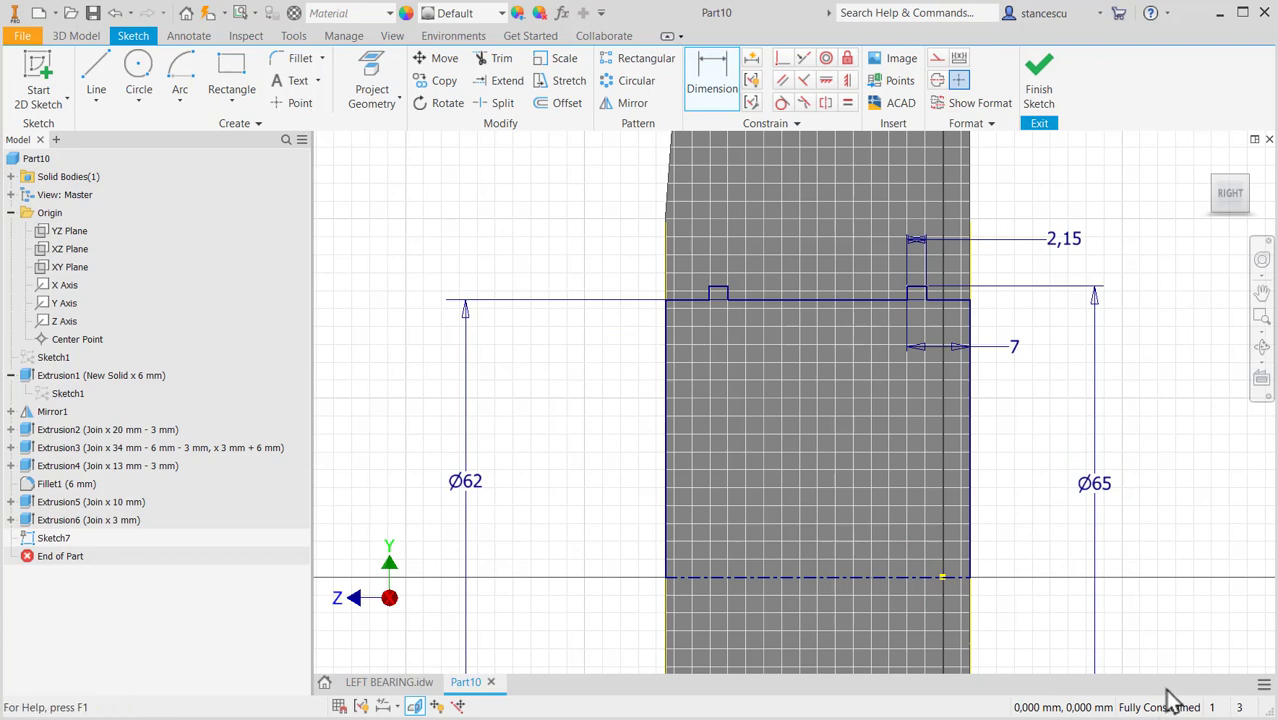
Finish the bore sketch and revolve its profile a full turn about the centerline as a cut through the large boss.
{"action": "left_click", "coordinate": [1040, 88]}
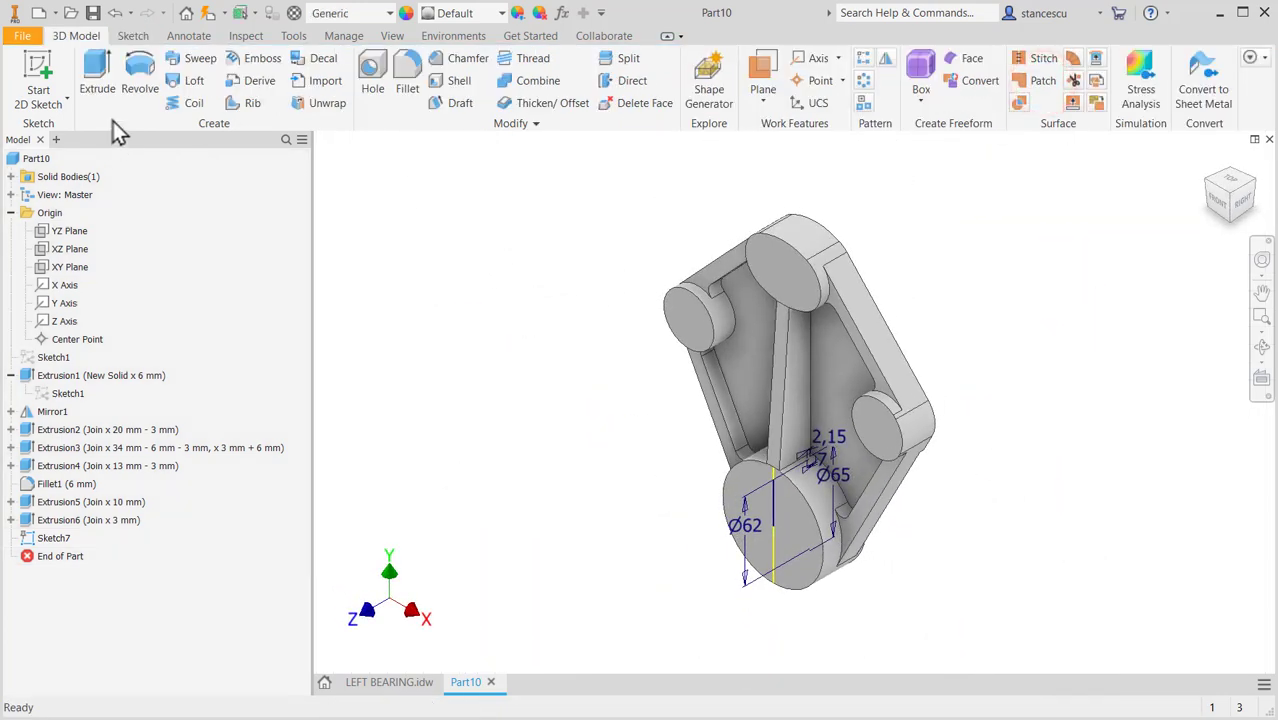
{"action": "left_click", "coordinate": [140, 78]}
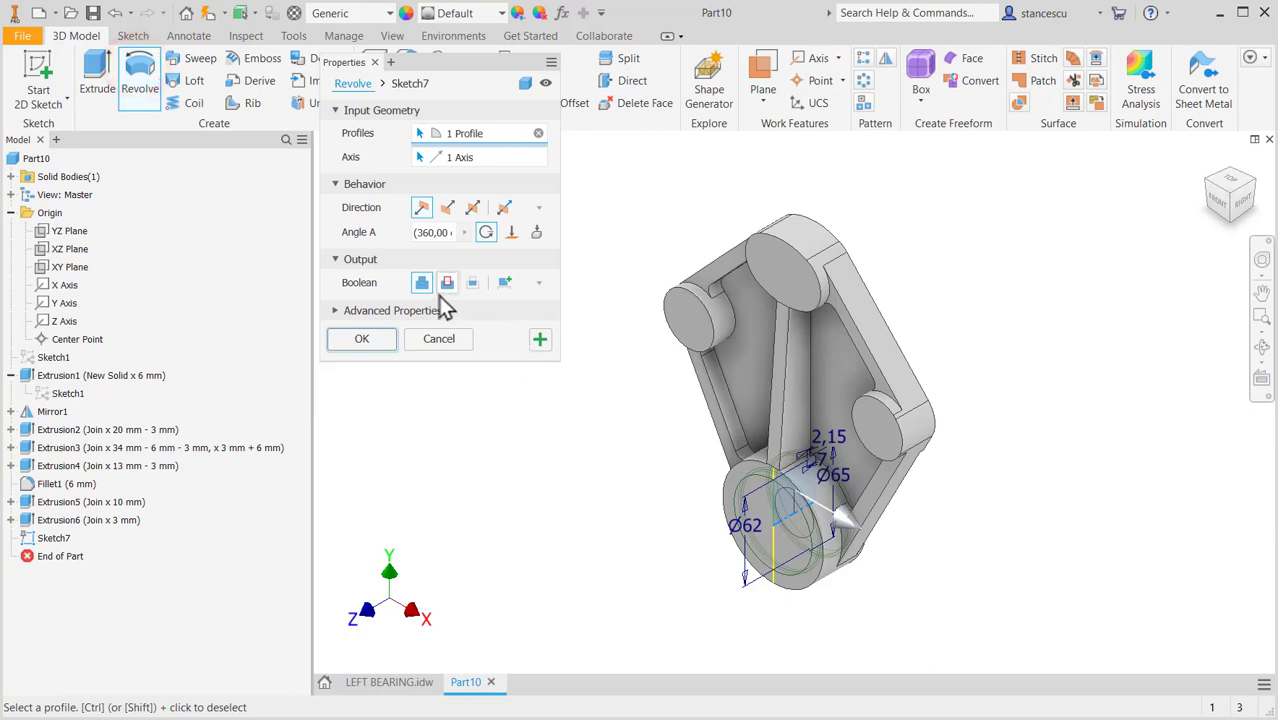
{"action": "left_click", "coordinate": [446, 284]}
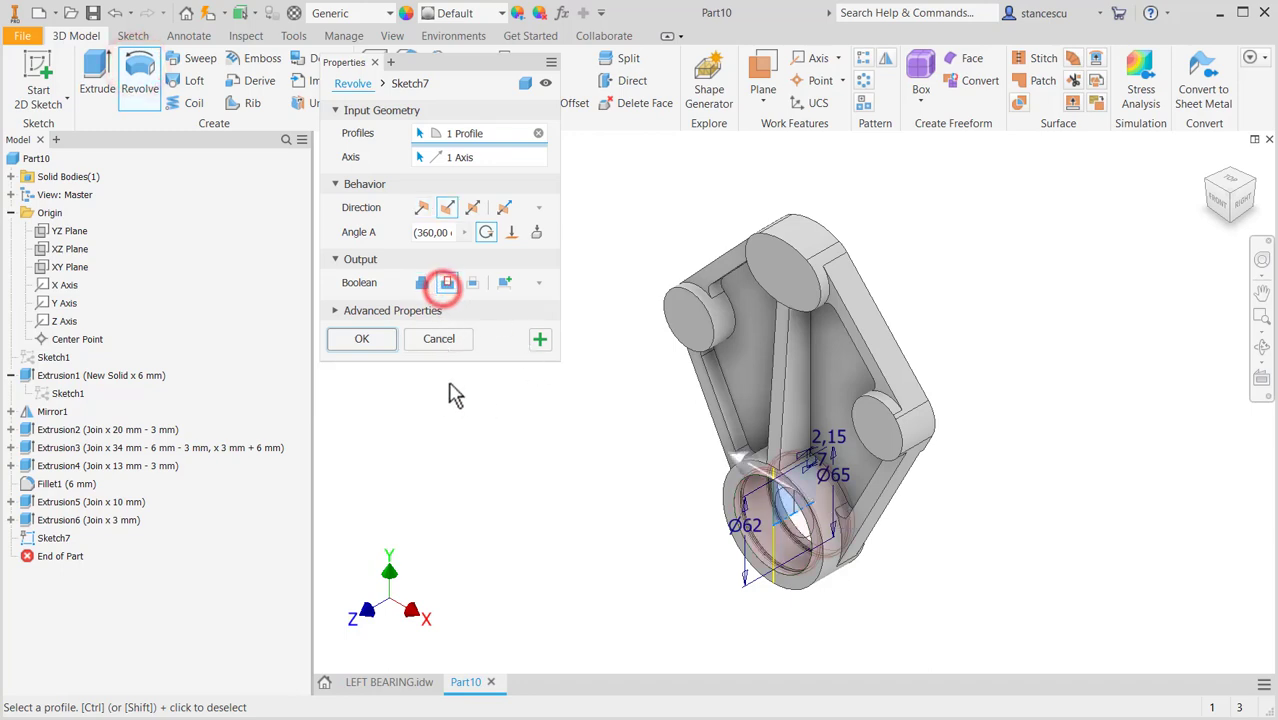
{"action": "left_click", "coordinate": [364, 338]}
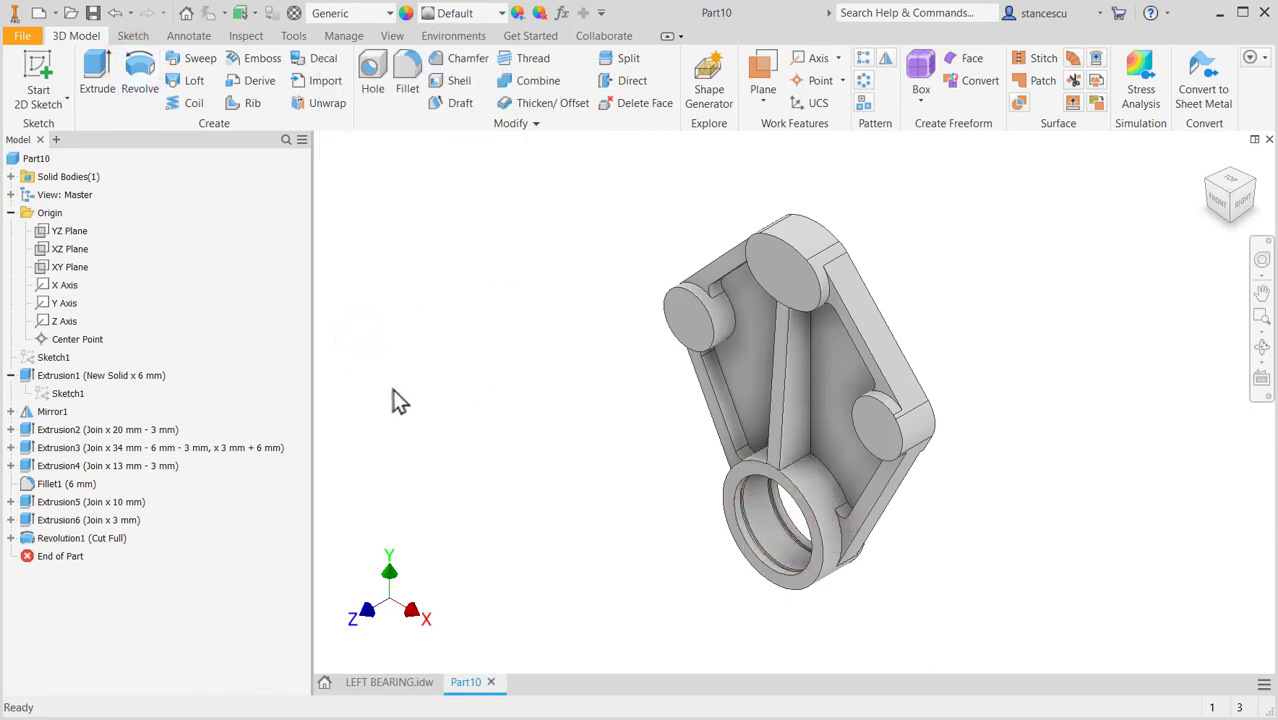
Check the hole dimensions in LEFT BEARING.idw, return to Part10 and start a sketch on the recessed web face with sliced graphics.
{"action": "left_click", "coordinate": [390, 681]}
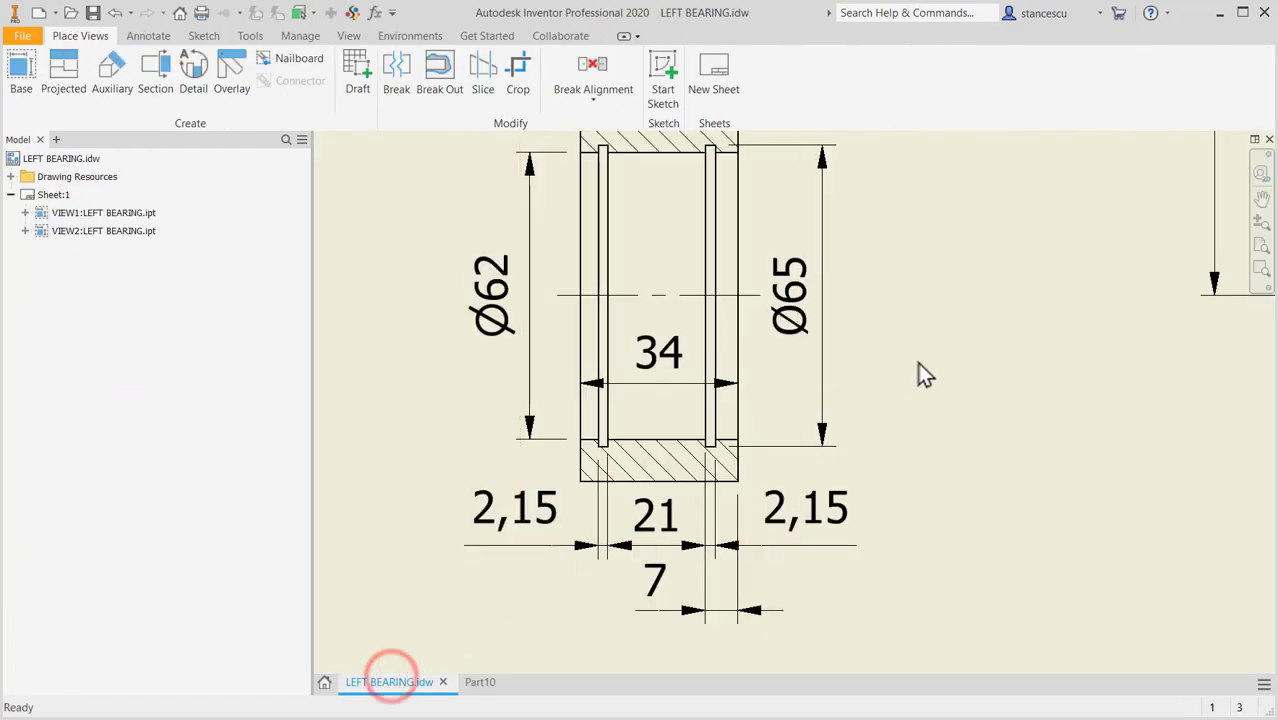
{"action": "scroll", "coordinate": [918, 362], "scroll_direction": "up", "scroll_amount": 3}
{"action": "mouse_move", "coordinate": [929, 338]}
{"action": "middle_mouse_down"}
{"action": "mouse_move", "coordinate": [605, 580]}
{"action": "mouse_move", "coordinate": [569, 432]}
{"action": "mouse_move", "coordinate": [465, 491]}
{"action": "middle_mouse_up"}
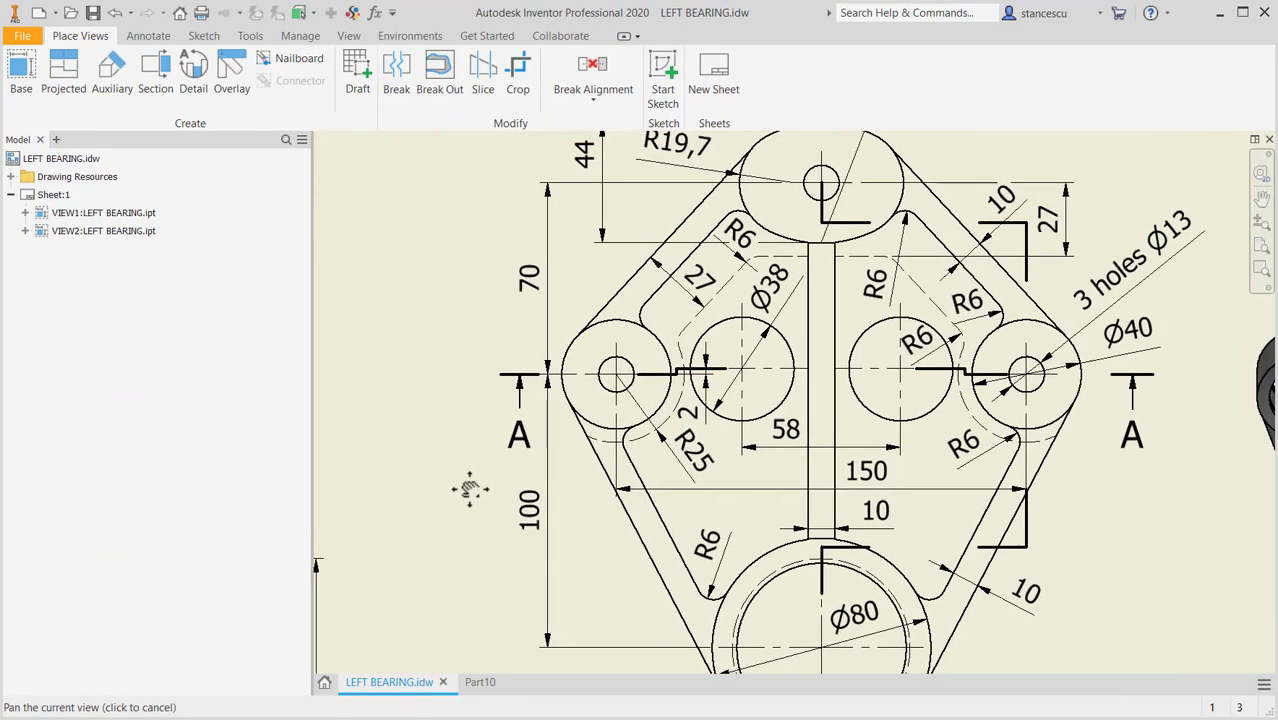
{"action": "left_click", "coordinate": [1182, 240]}
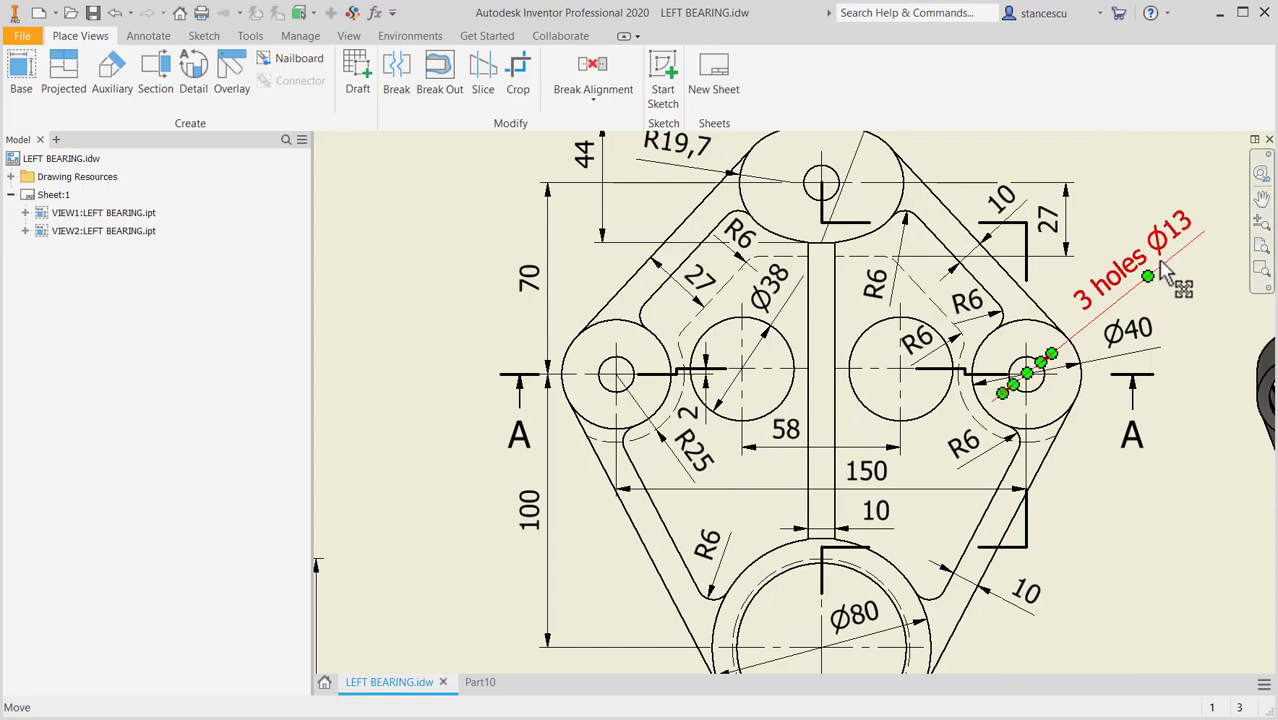
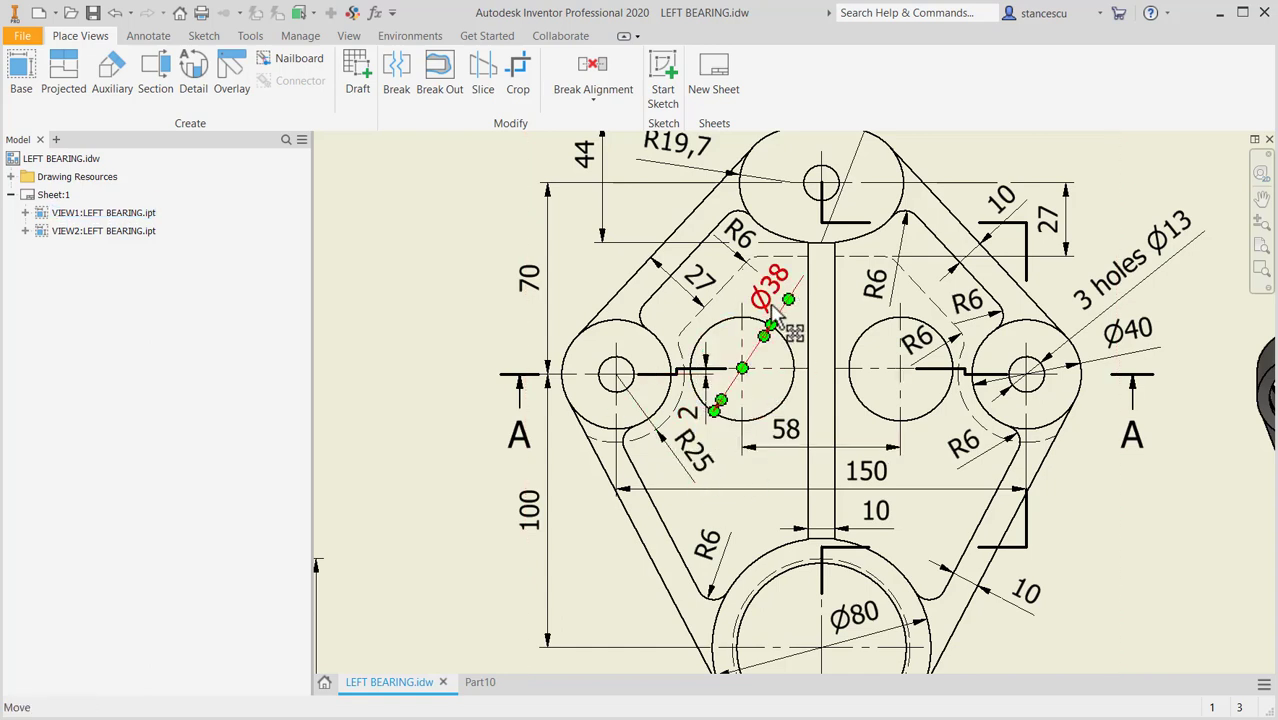
{"action": "left_click", "coordinate": [488, 687]}
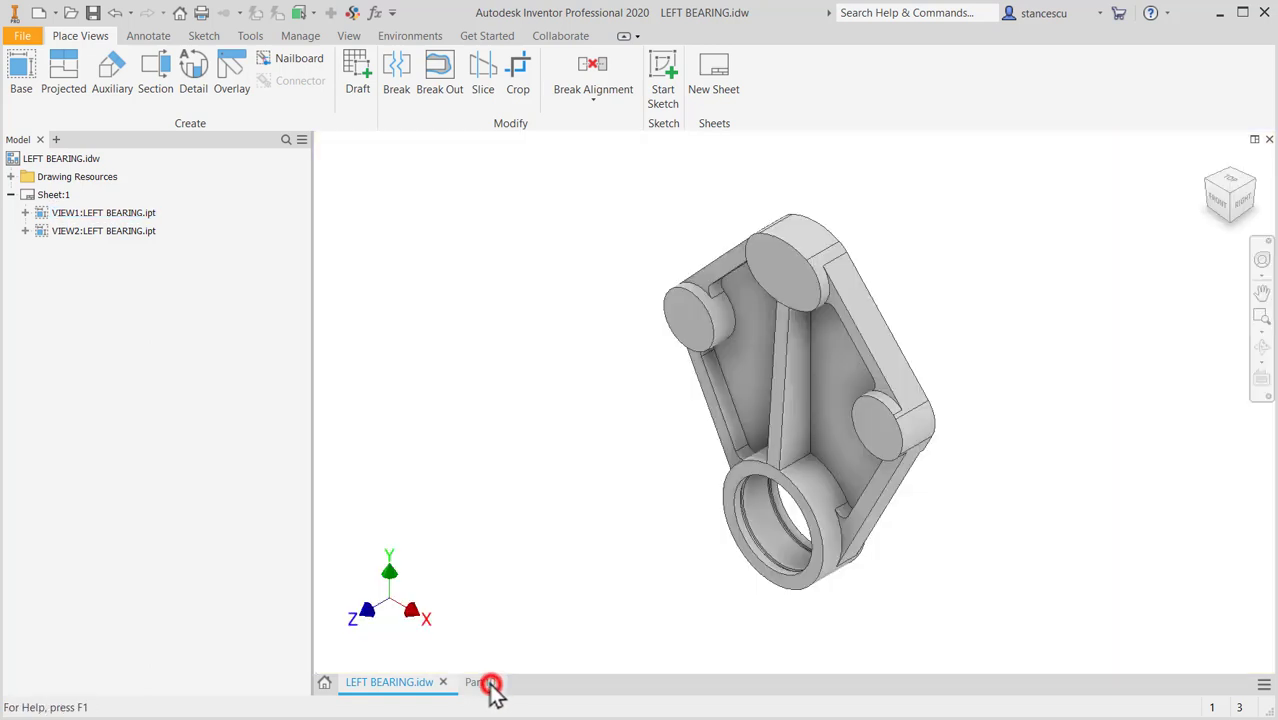
{"action": "left_click", "coordinate": [755, 370]}
{"action": "left_click", "coordinate": [865, 358]}
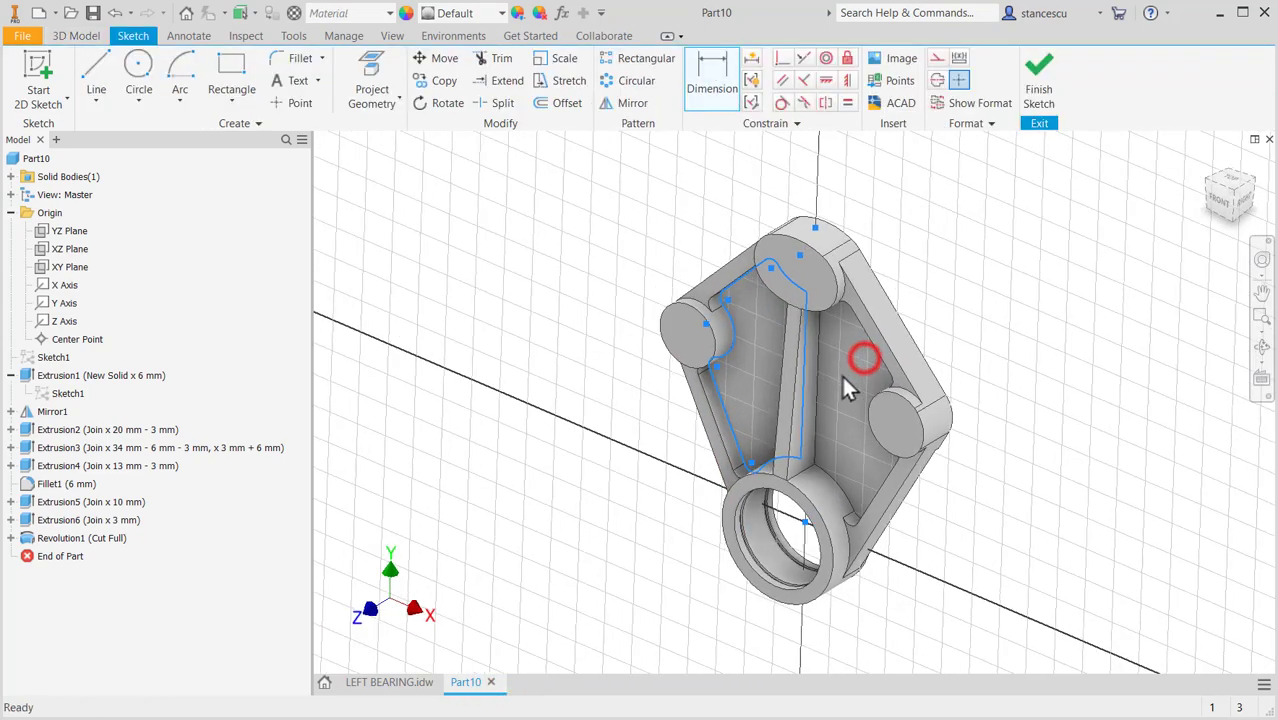
{"action": "key", "text": "F7"}
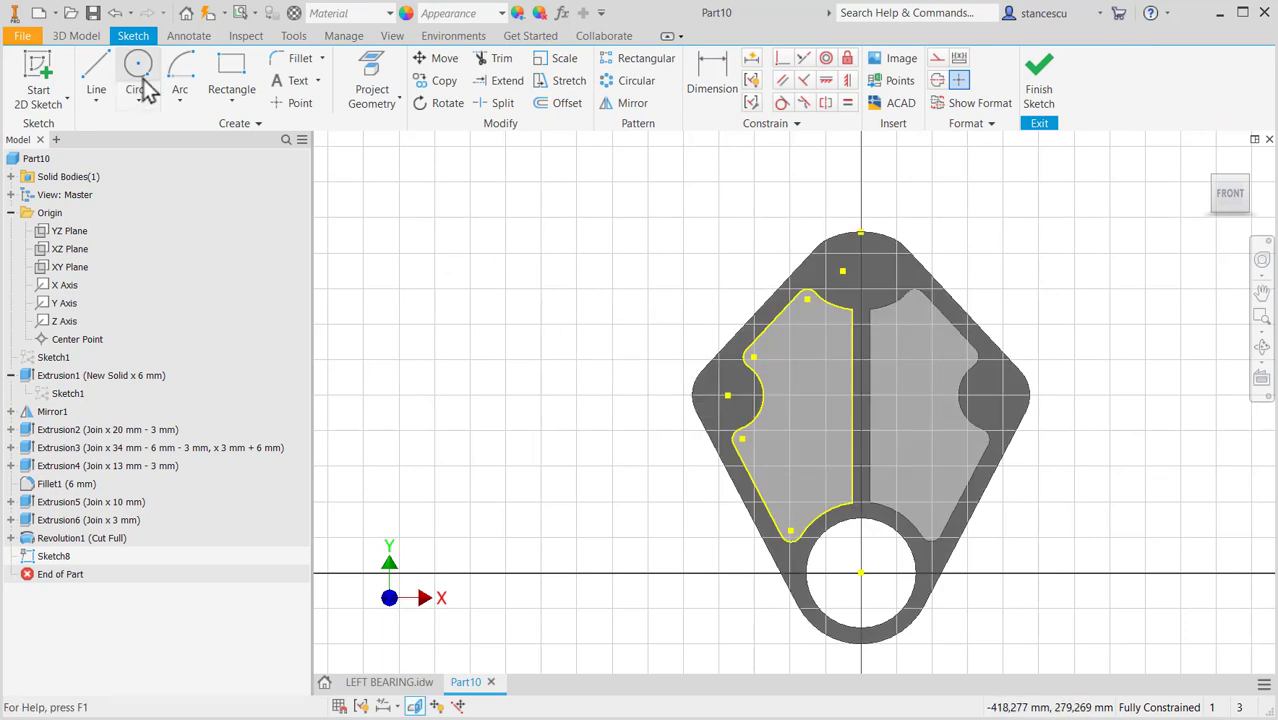
Draw a 58 mm horizontal line in the empty area beside the part.
{"action": "left_click", "coordinate": [96, 72]}
{"action": "left_click", "coordinate": [446, 280]}
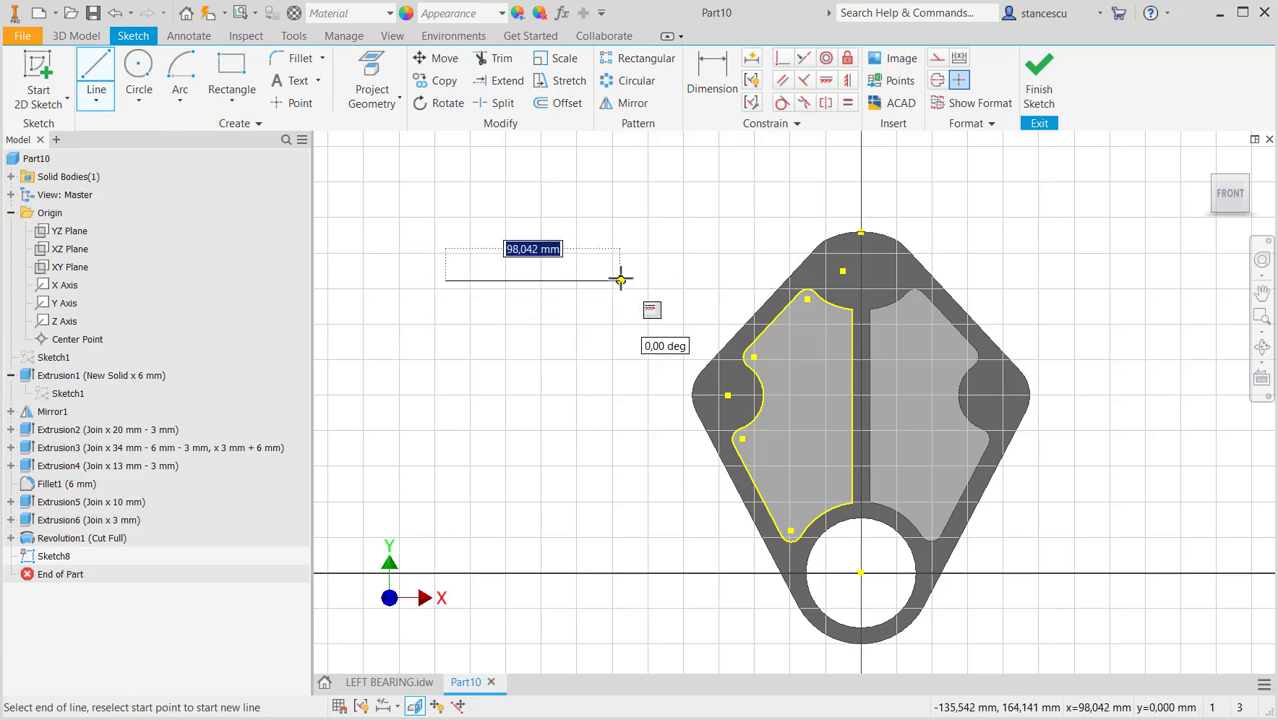
{"action": "type", "text": "58"}
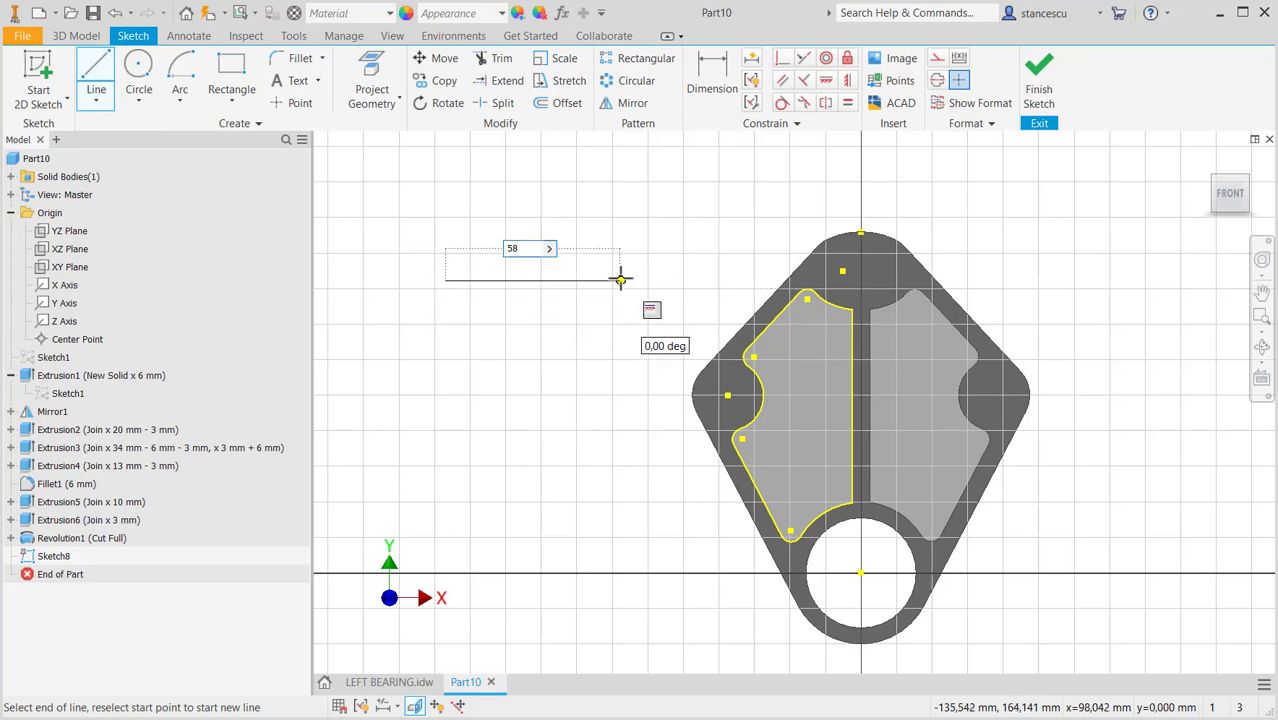
{"action": "key", "text": "Return"}
{"action": "key", "text": "Return"}
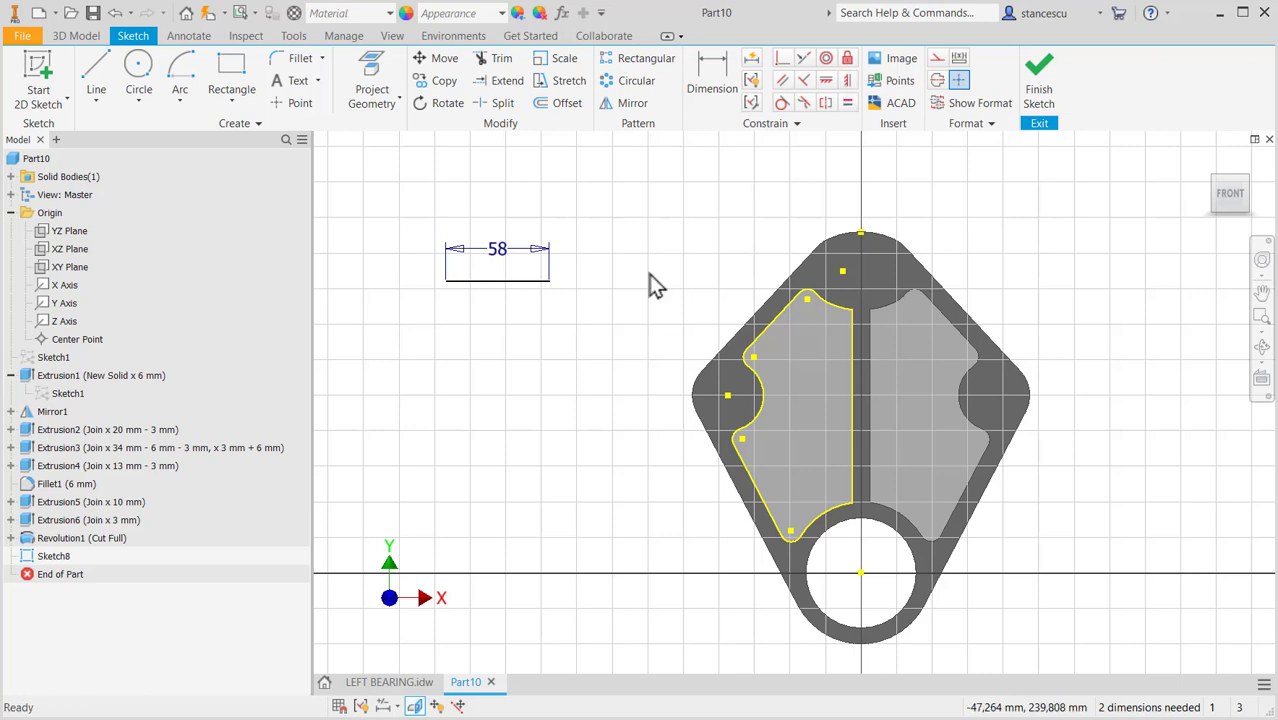
Align the line's midpoint vertically with the projected origin point at the large bore's center.
{"action": "left_click", "coordinate": [849, 82]}
{"action": "left_click", "coordinate": [497, 280]}
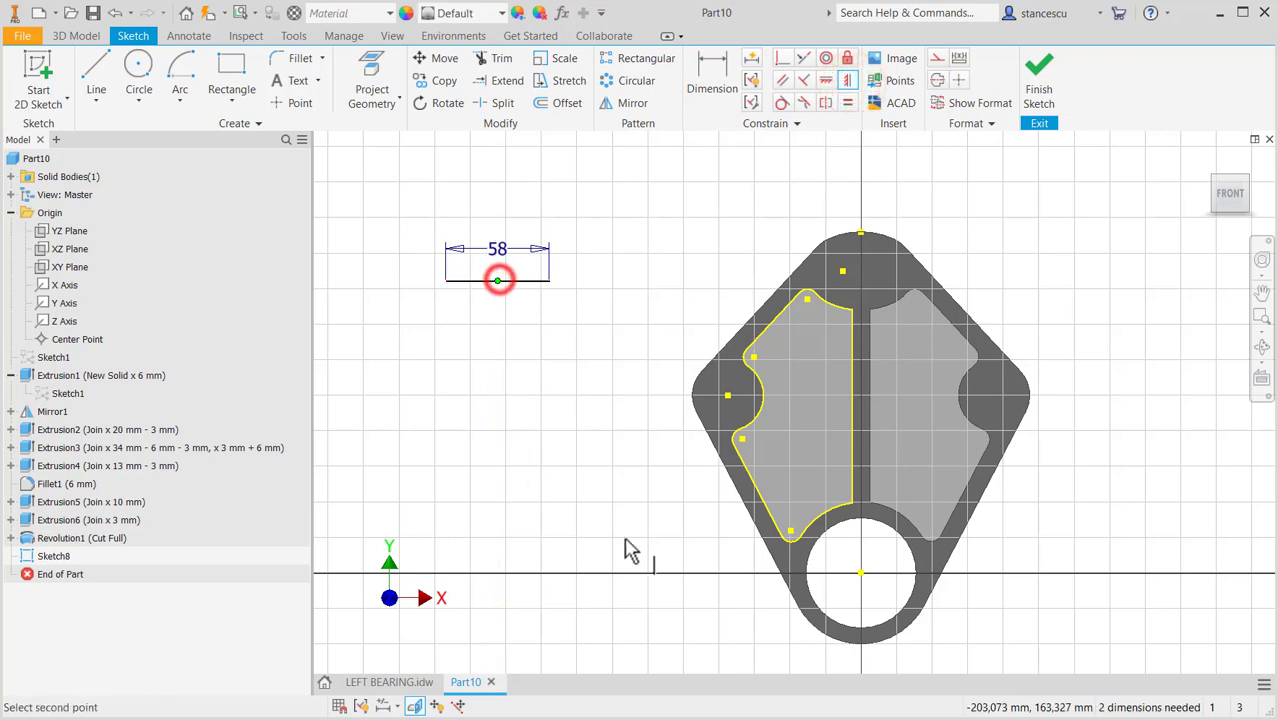
{"action": "left_click", "coordinate": [866, 577]}
{"action": "key", "text": "Escape"}
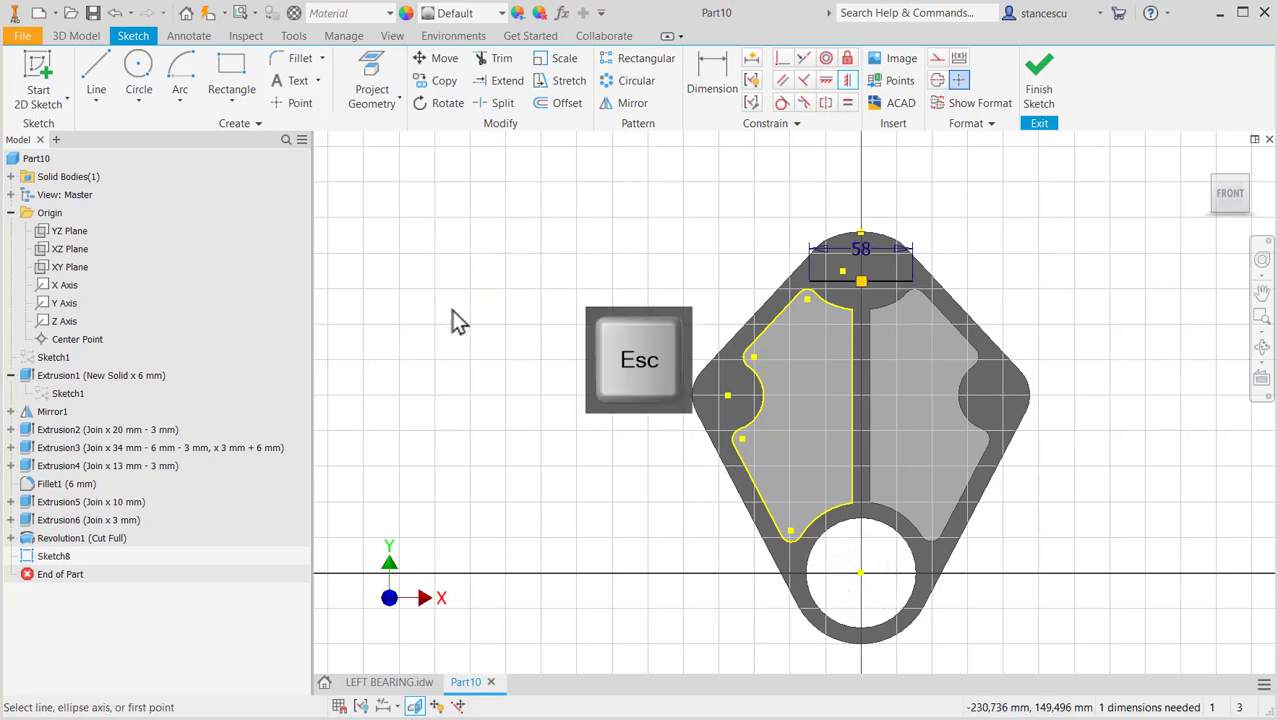
Move the 58 mm line down between the side bosses and dimension it 2 mm above the left boss's center point.
{"action": "left_click_drag", "start_coordinate": [835, 280], "coordinate": [800, 374]}
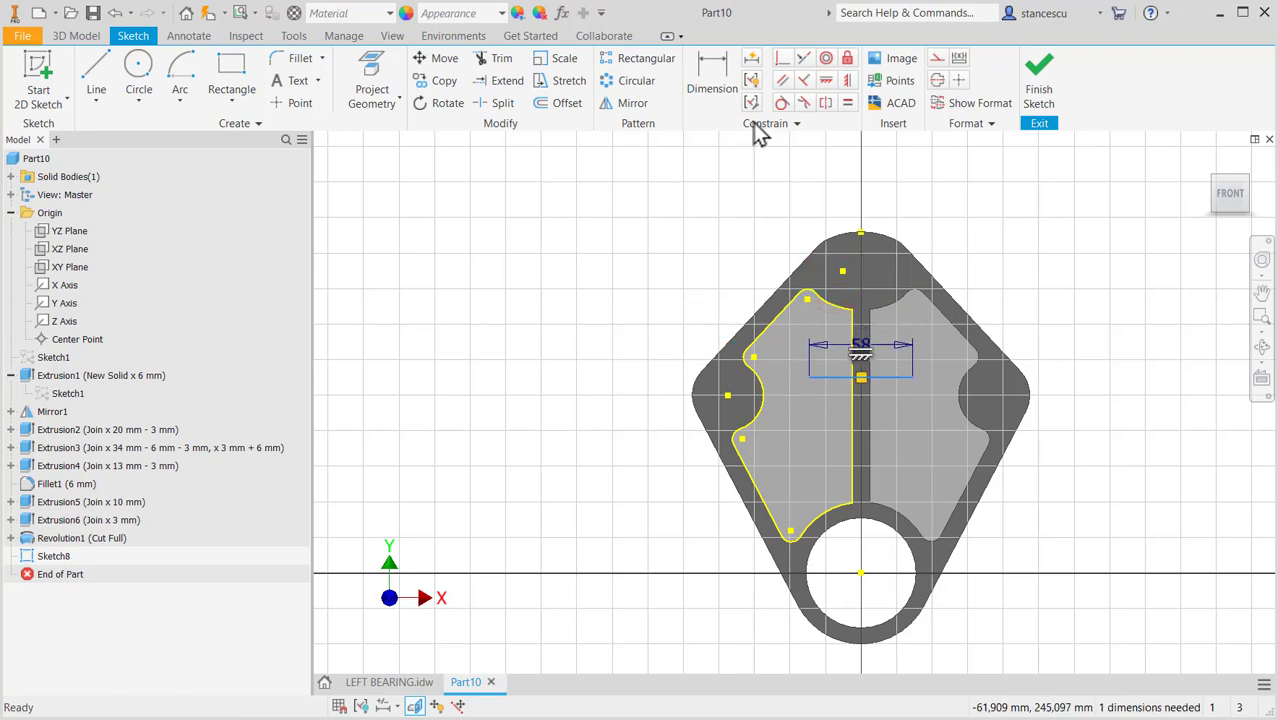
{"action": "left_click", "coordinate": [721, 66]}
{"action": "left_click", "coordinate": [727, 396]}
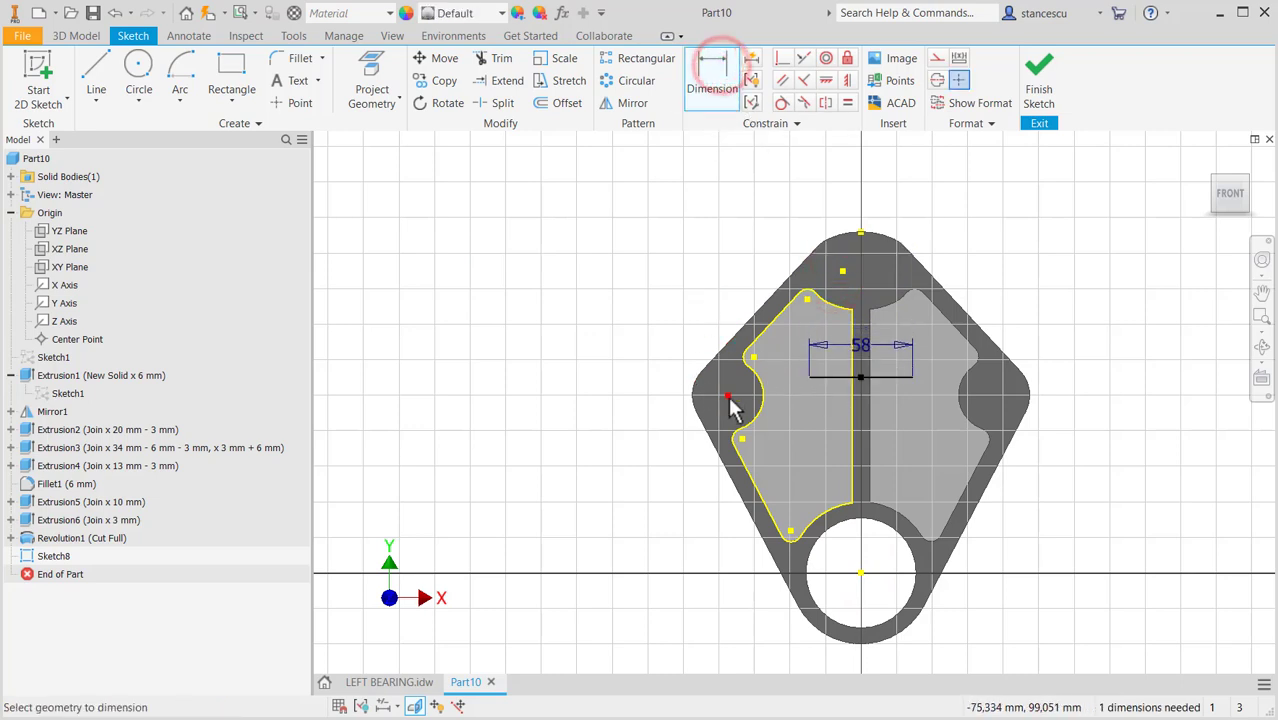
{"action": "left_click", "coordinate": [812, 377]}
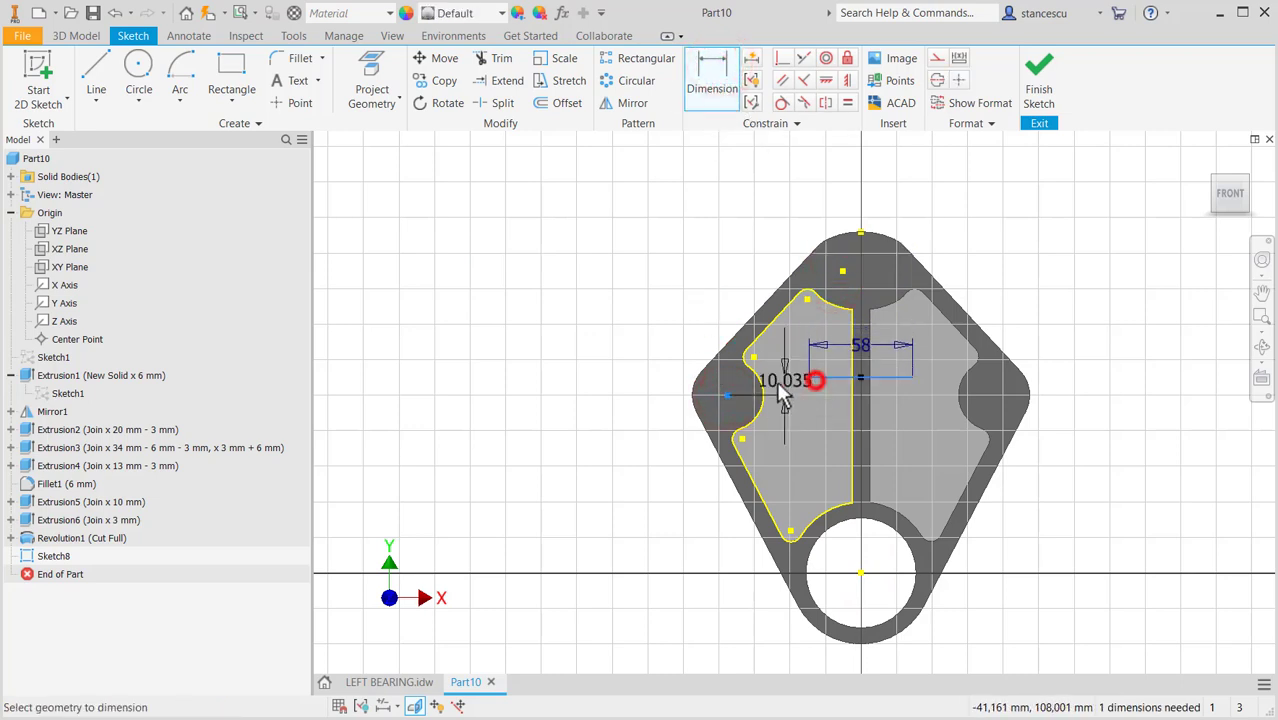
{"action": "left_click", "coordinate": [646, 340]}
{"action": "type", "text": "2"}
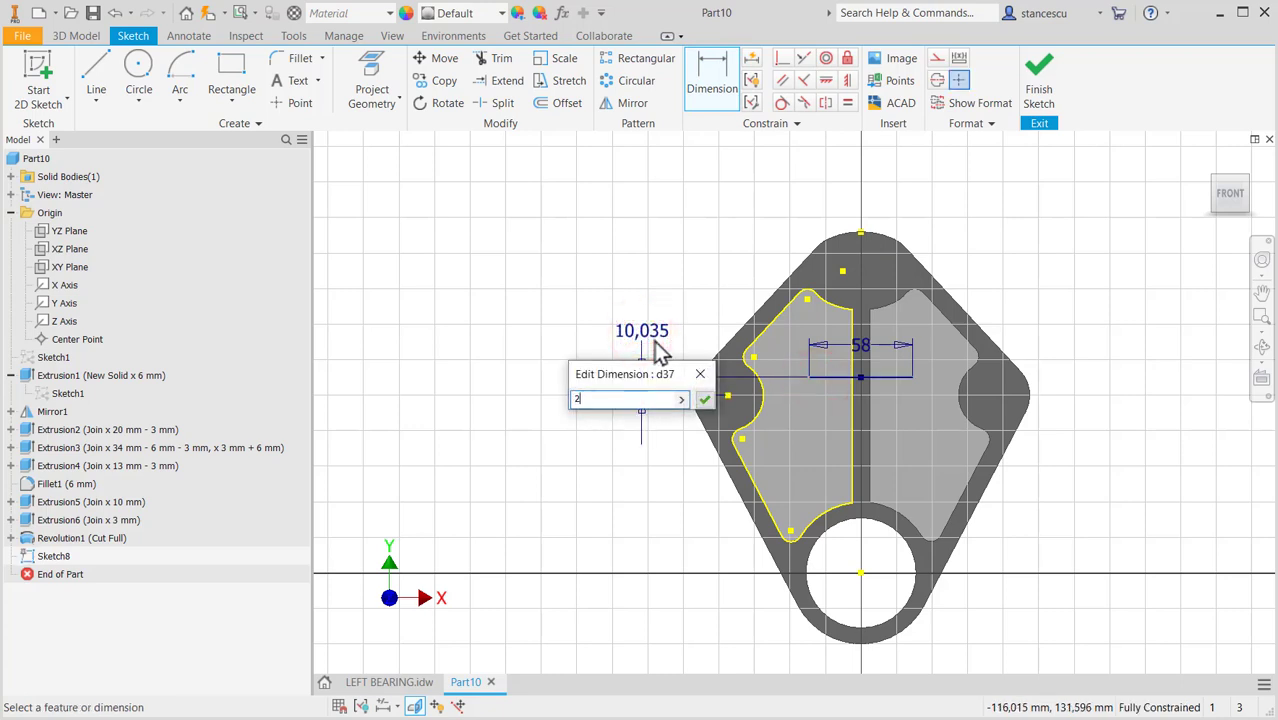
{"action": "key", "text": "Return"}
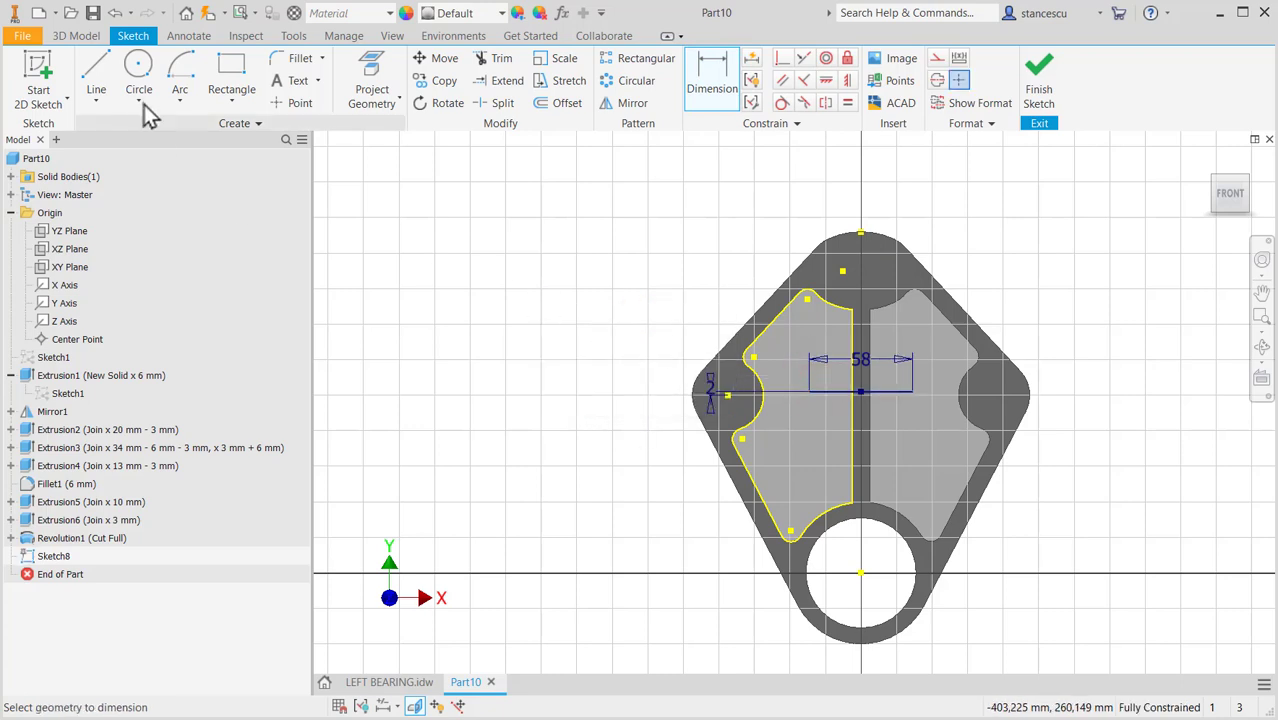
Place sketch points at both ends of the 58 mm line and cut 38 mm diameter through-all holes at them.
{"action": "left_click", "coordinate": [298, 103]}
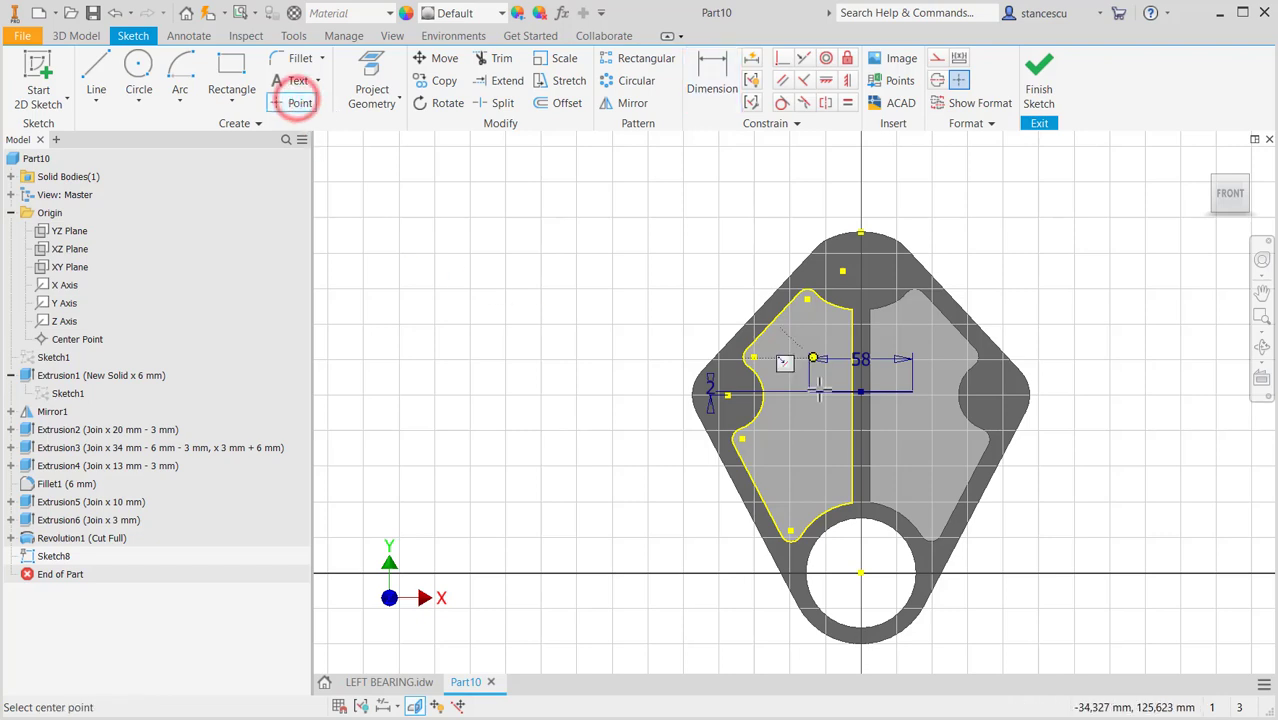
{"action": "left_click", "coordinate": [809, 392]}
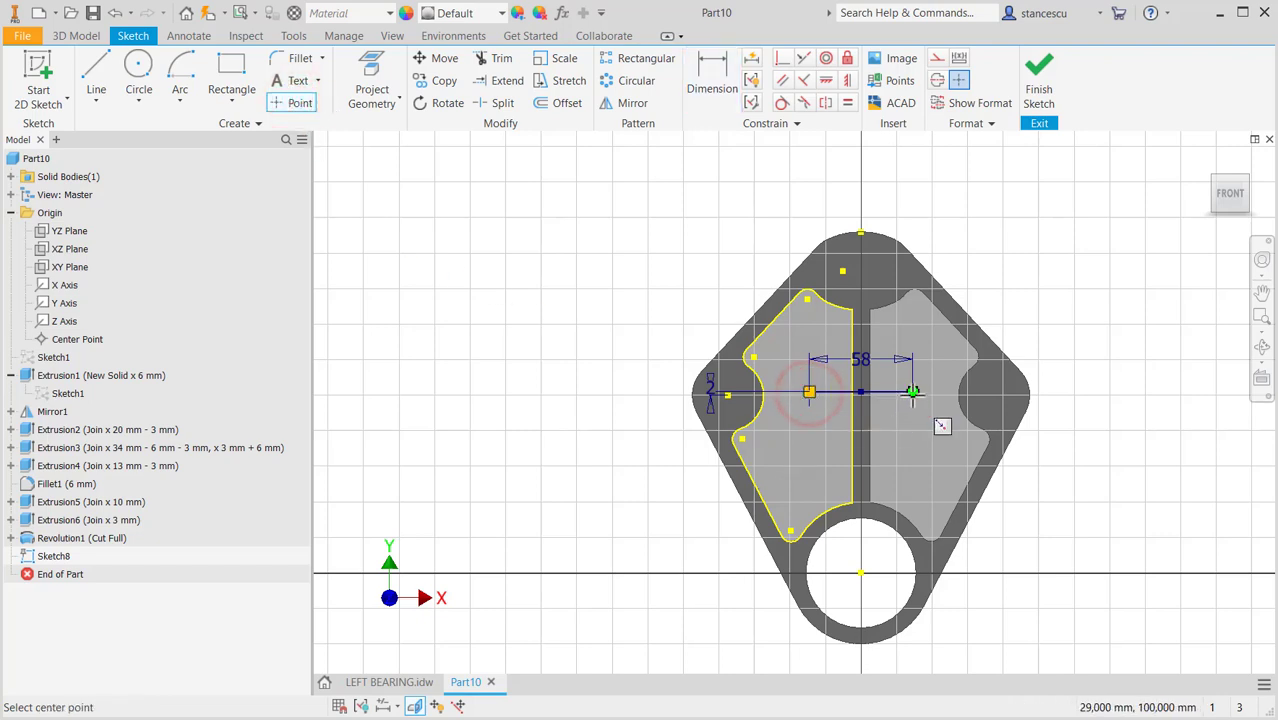
{"action": "left_click", "coordinate": [912, 393]}
{"action": "left_click", "coordinate": [1040, 92]}
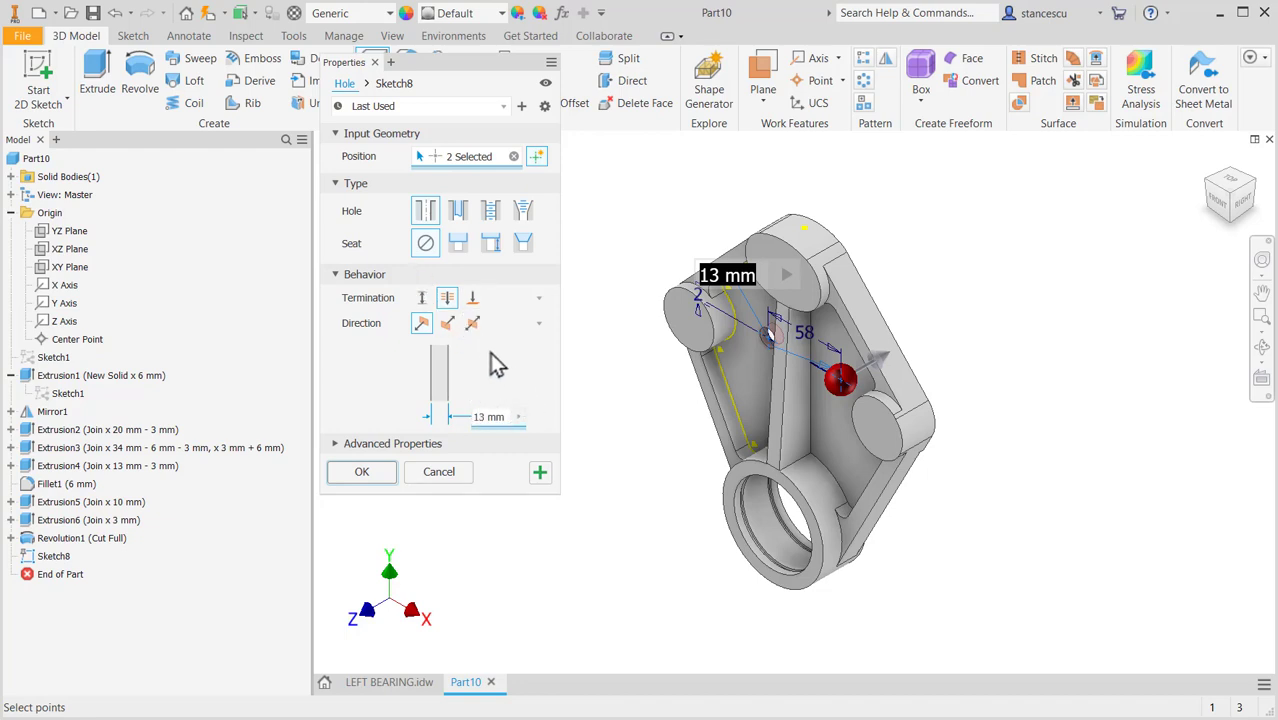
{"action": "type", "text": "38"}
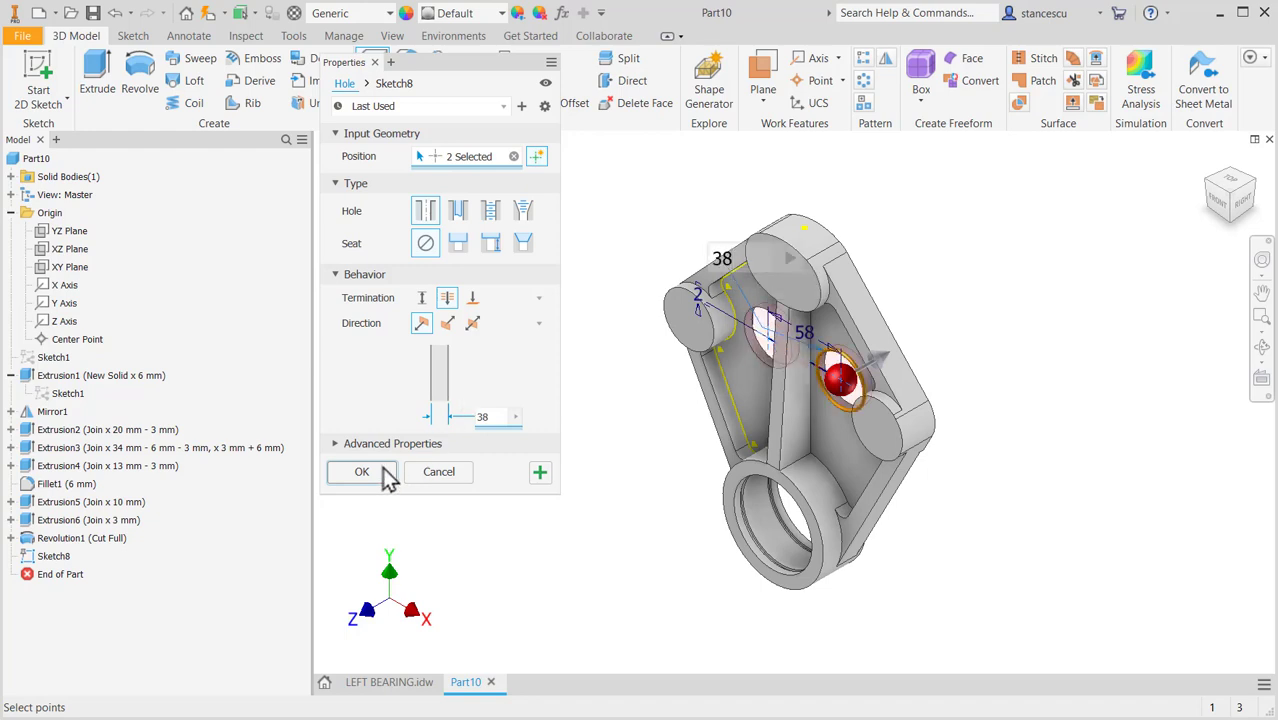
{"action": "left_click", "coordinate": [375, 471]}
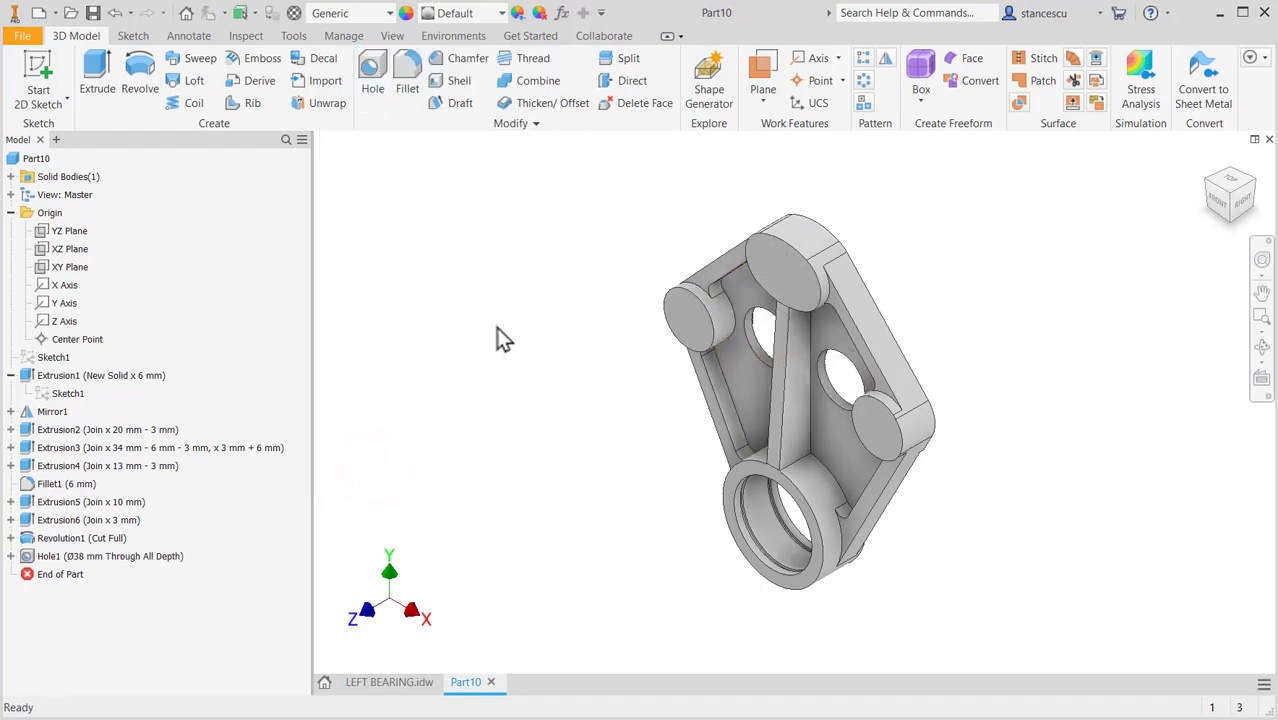
Start a sketch on the left small boss's front face and project the right boss's circle and the upper boss's two side arcs.
{"action": "left_click", "coordinate": [695, 330]}
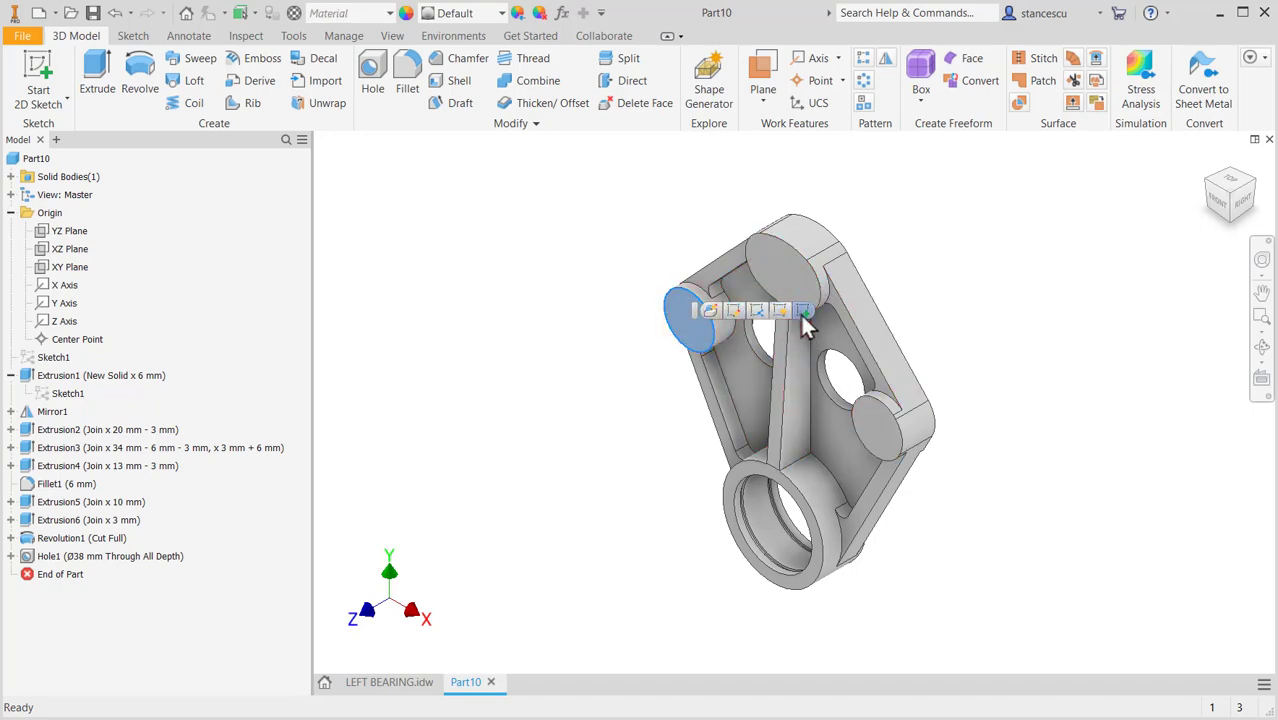
{"action": "key", "text": "s"}
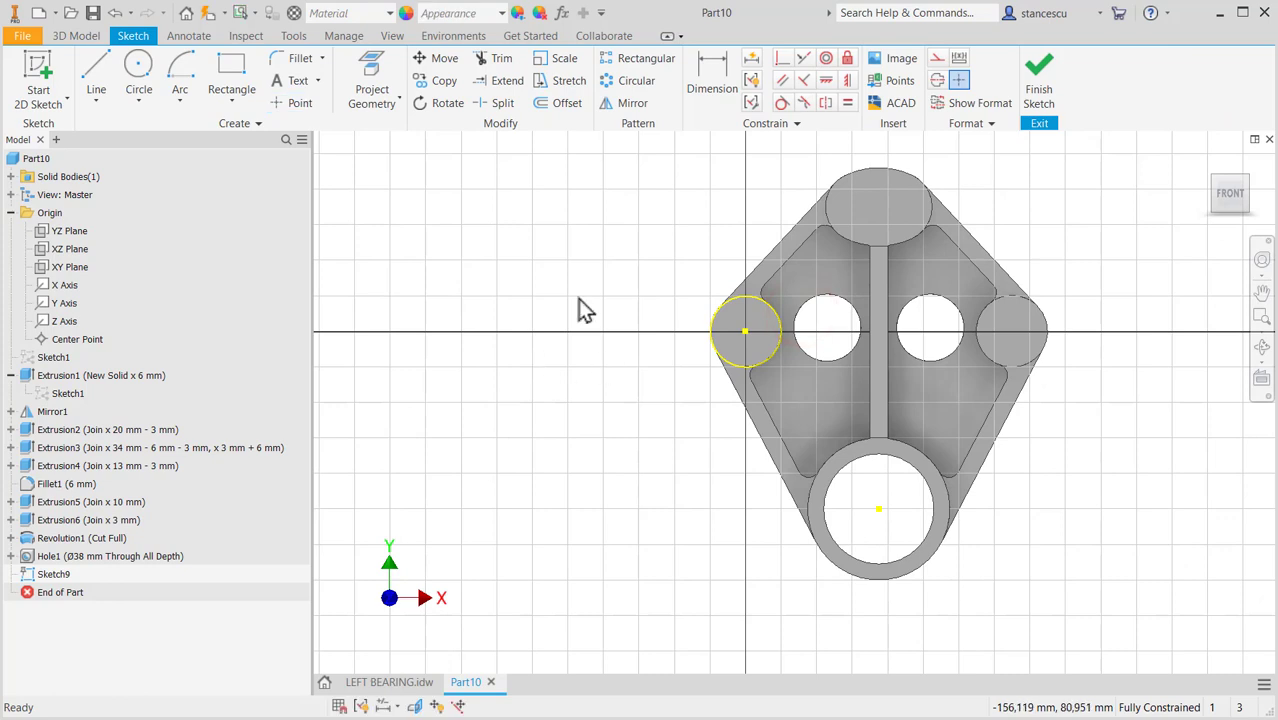
{"action": "left_click", "coordinate": [368, 66]}
{"action": "left_click", "coordinate": [1005, 355]}
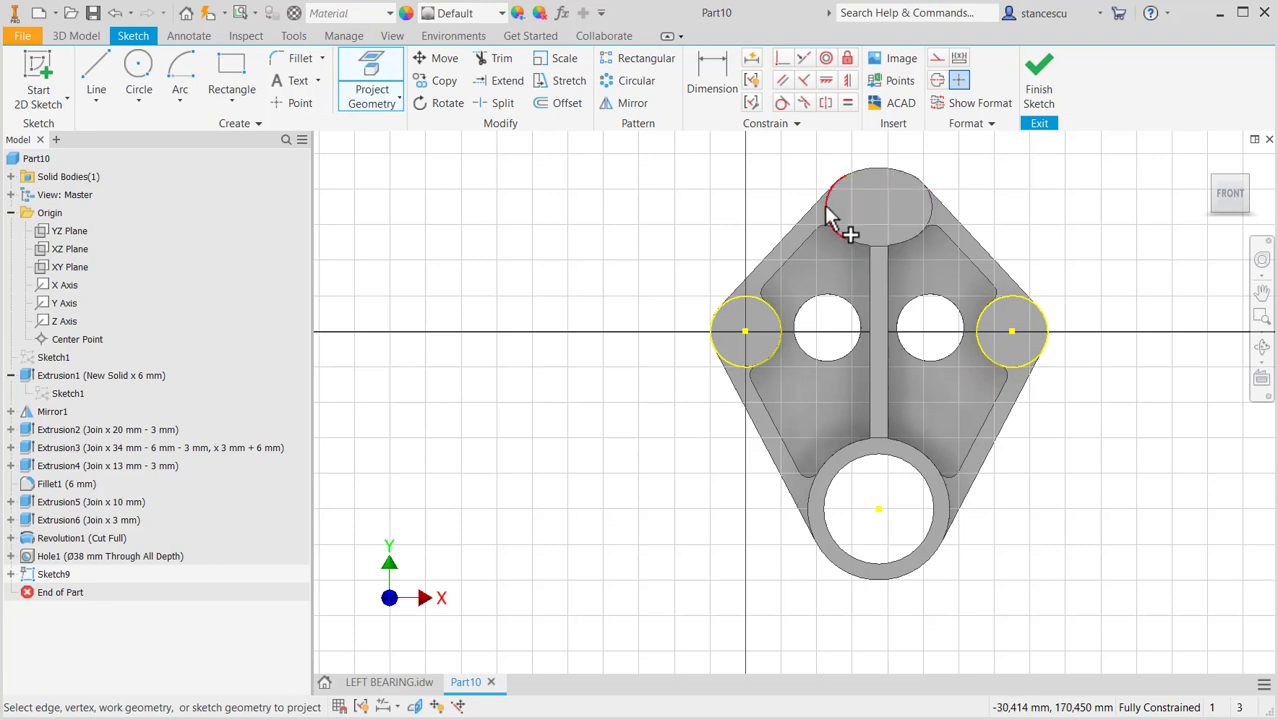
{"action": "left_click", "coordinate": [930, 205]}
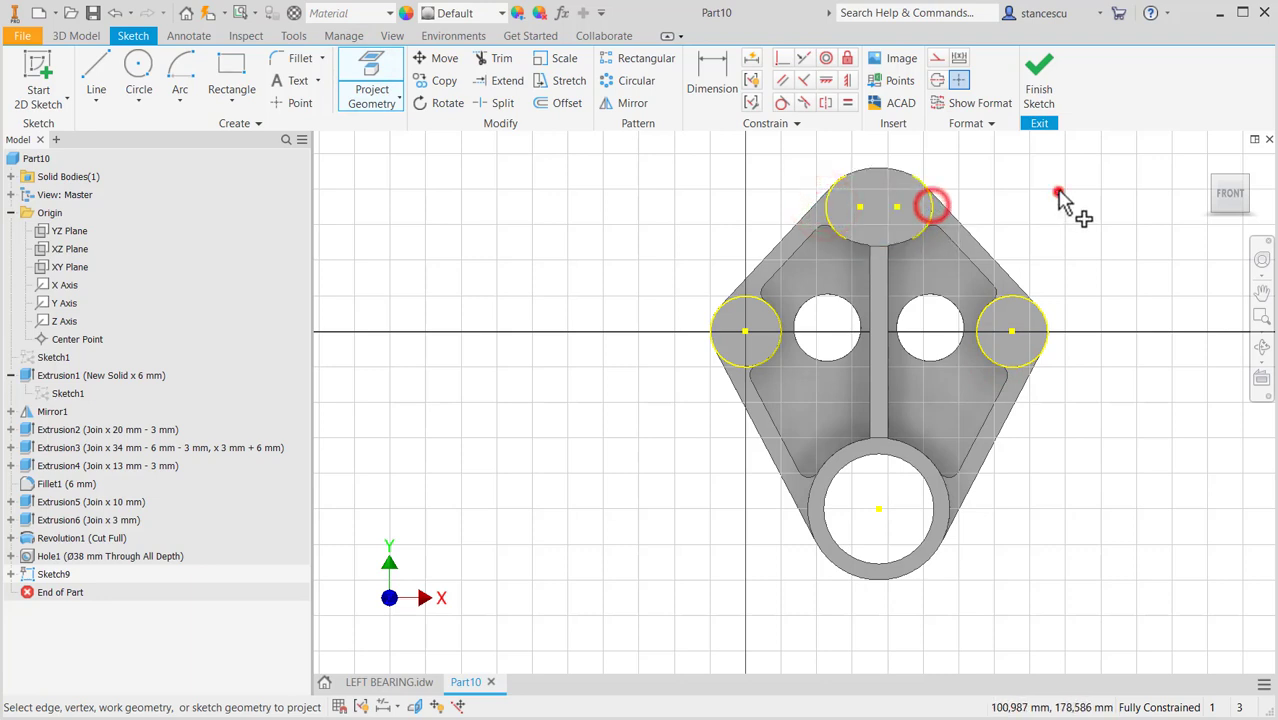
{"action": "left_click", "coordinate": [1059, 192]}
Draw a line between the centers of the upper boss's two side arcs and place a sketch point at its midpoint.
{"action": "left_click", "coordinate": [96, 68]}
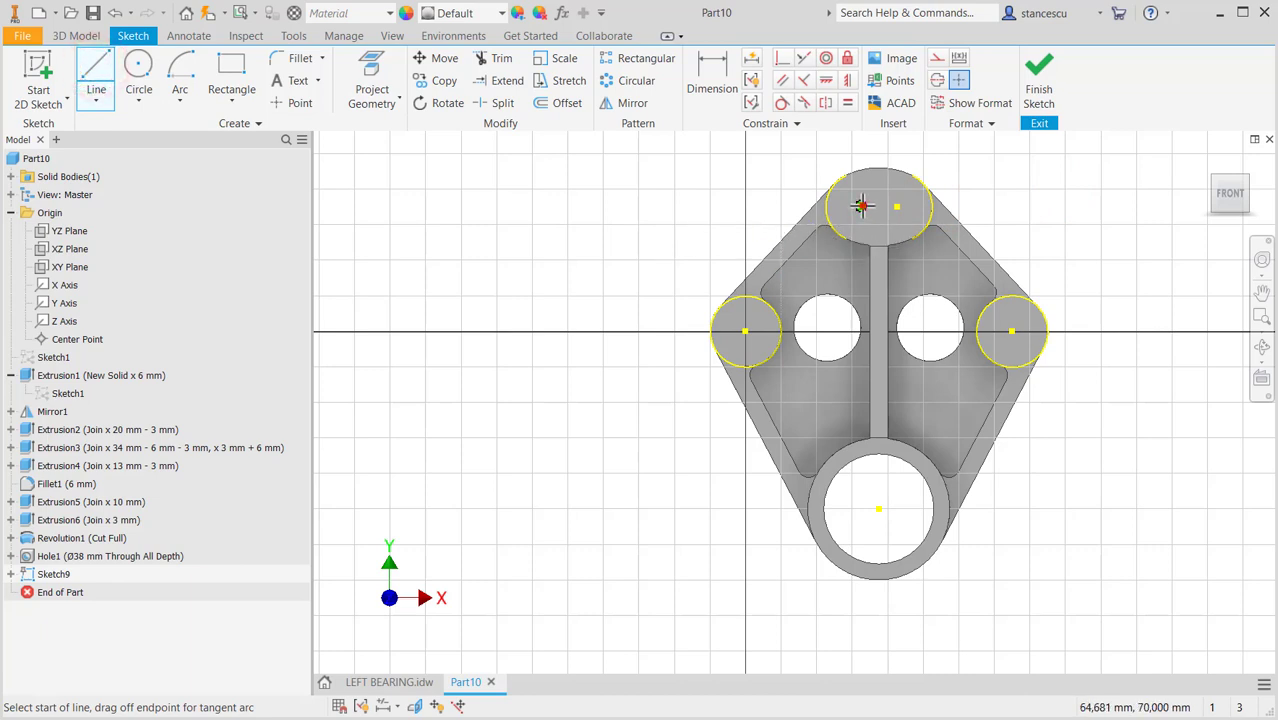
{"action": "left_click", "coordinate": [897, 207]}
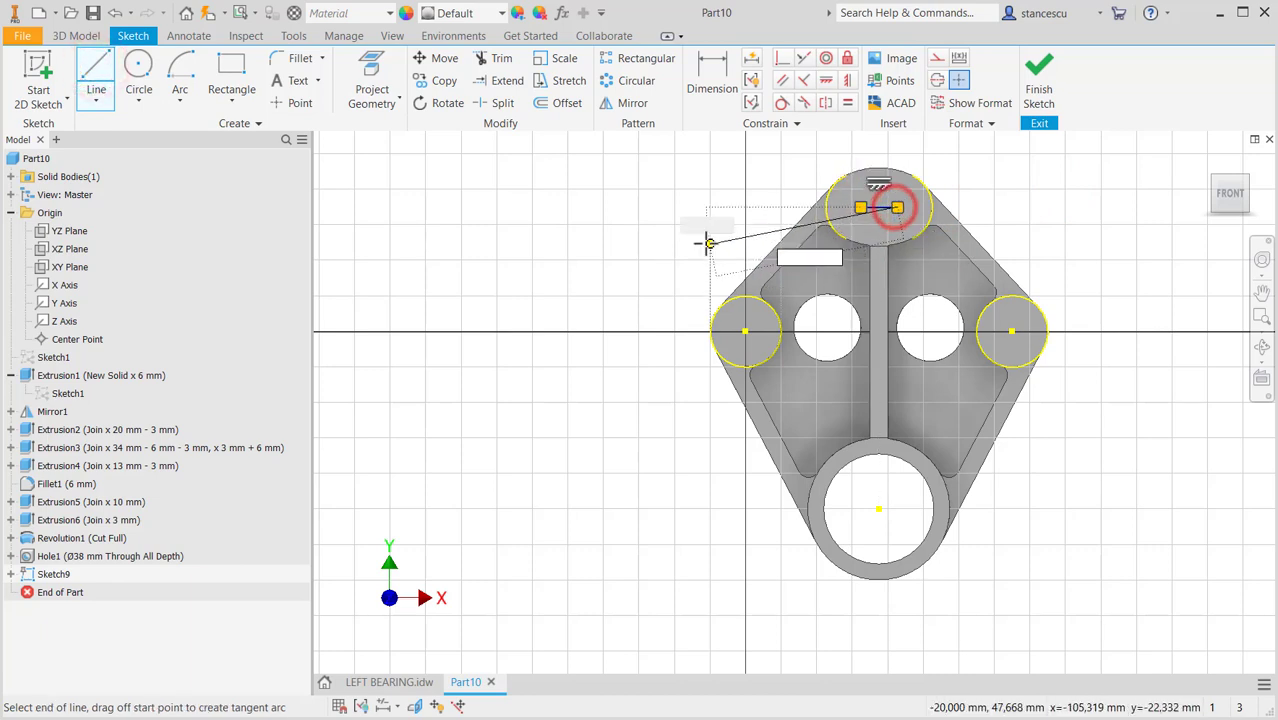
{"action": "key", "text": "Escape"}
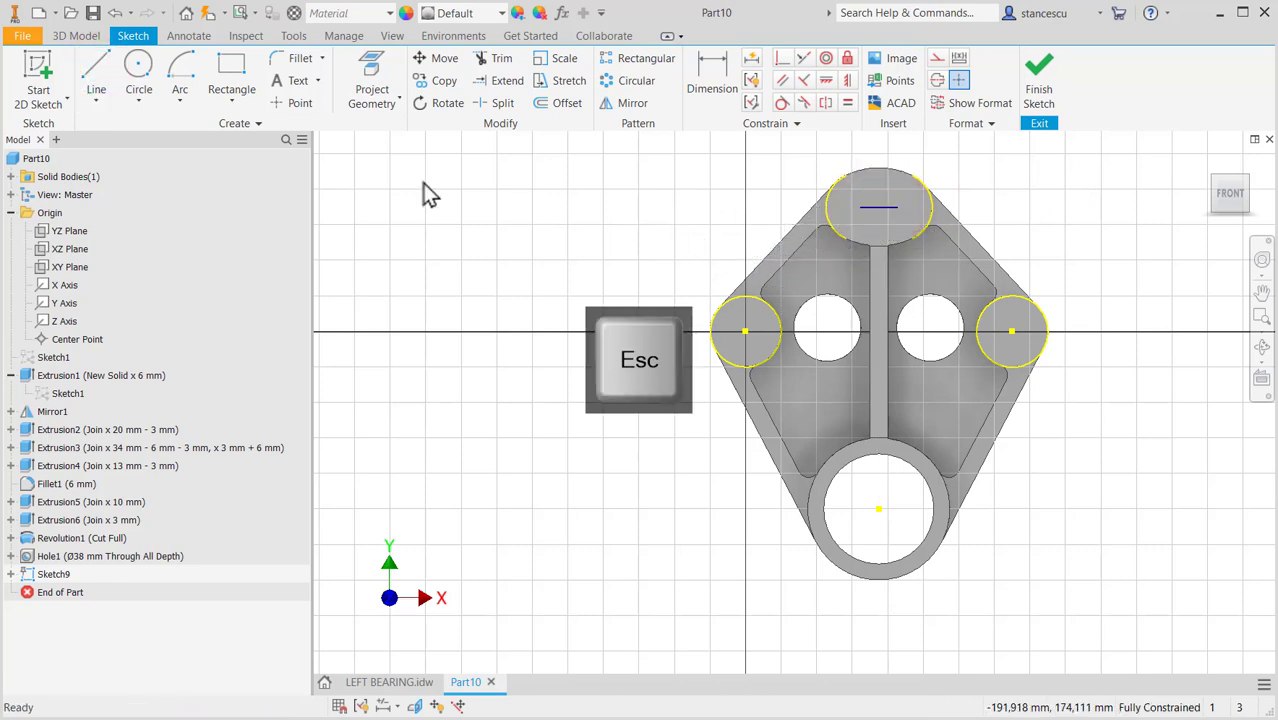
{"action": "left_click", "coordinate": [292, 104]}
{"action": "scroll", "coordinate": [819, 220], "scroll_direction": "up", "scroll_amount": 3}
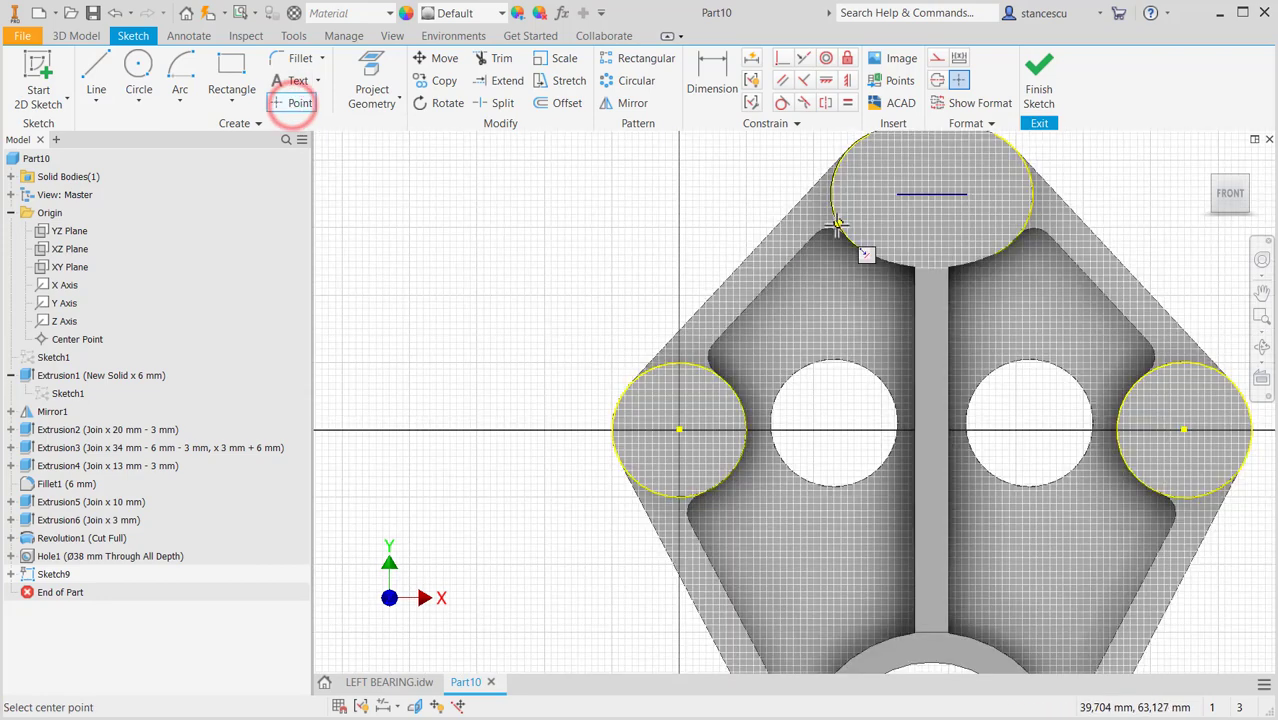
{"action": "left_click", "coordinate": [931, 193]}
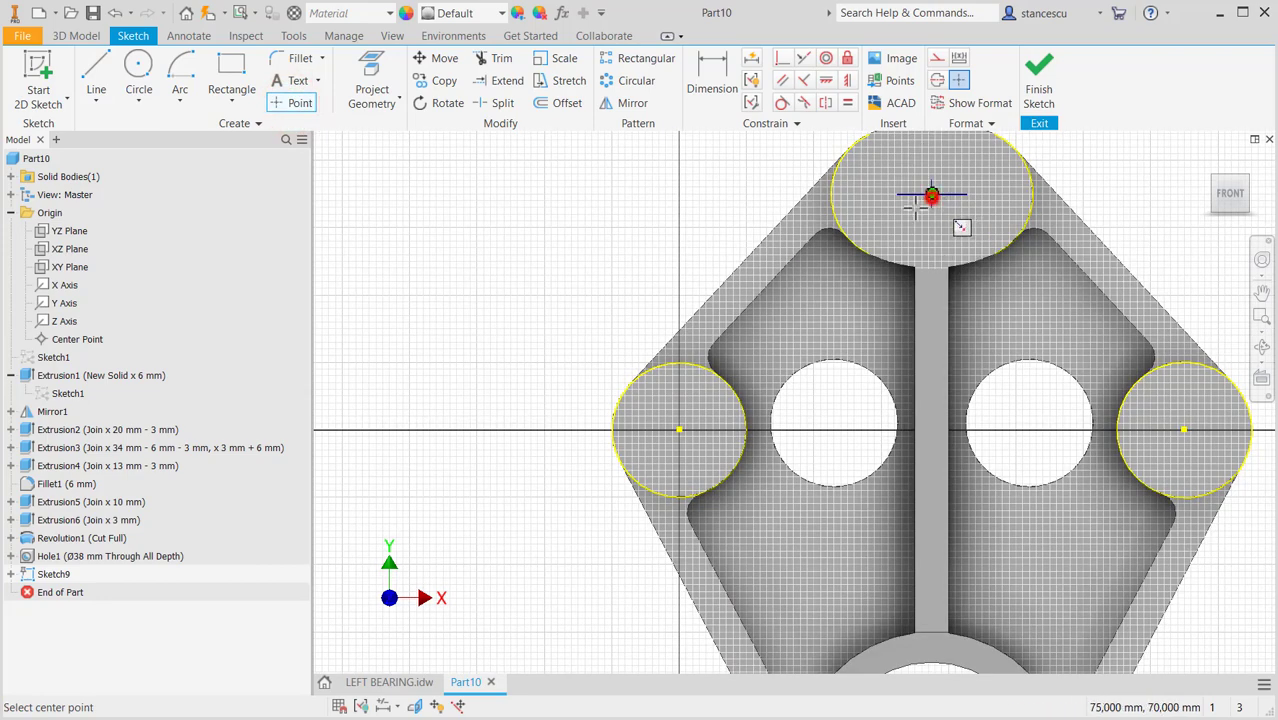
Place sketch points at the centers of the left and right bosses and finish the sketch.
{"action": "left_click", "coordinate": [679, 429]}
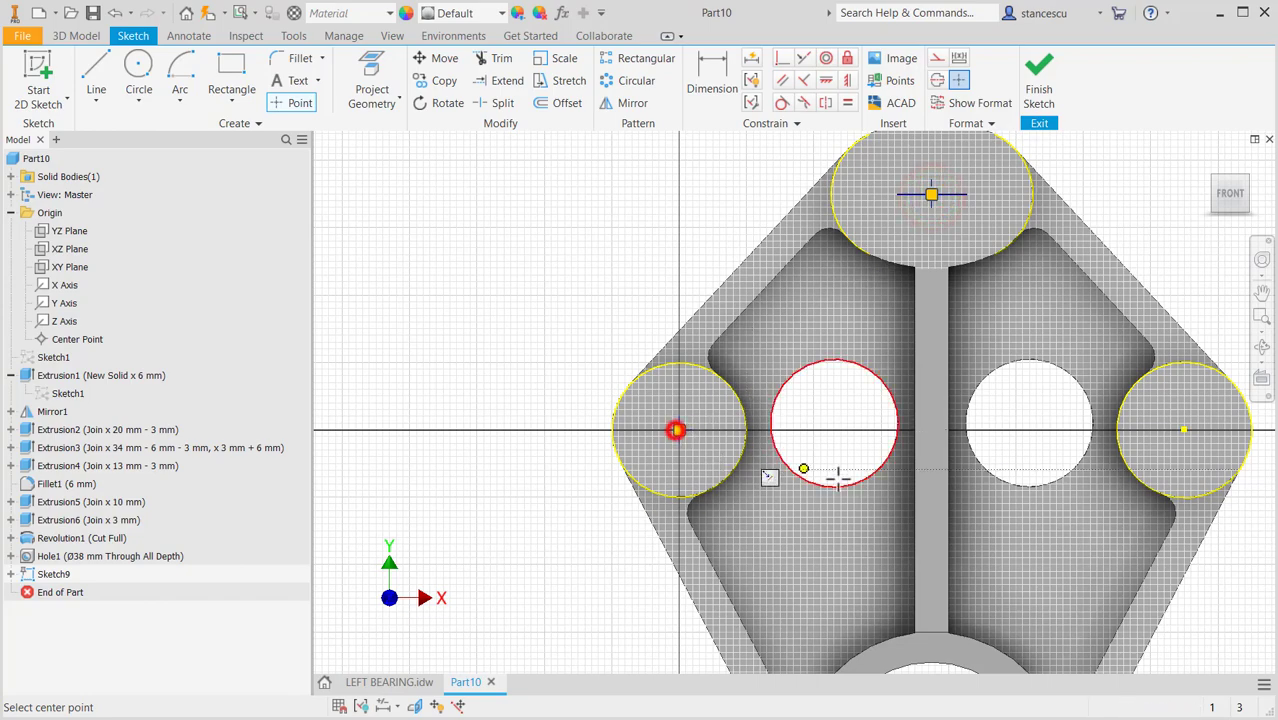
{"action": "left_click", "coordinate": [1183, 429]}
{"action": "left_click", "coordinate": [1039, 86]}
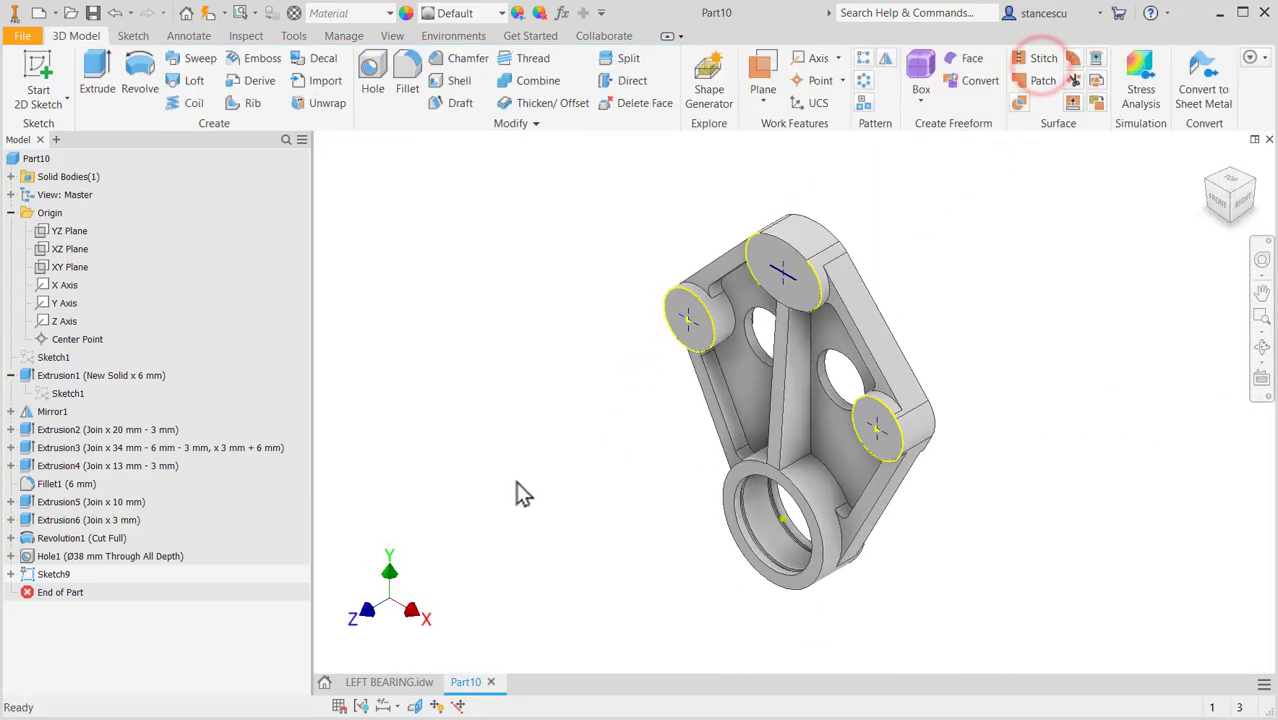
Check the three-hole callout in the LEFT BEARING.idw drawing and cut 13 mm diameter through-all holes at the three boss points.
{"action": "left_click", "coordinate": [386, 682]}
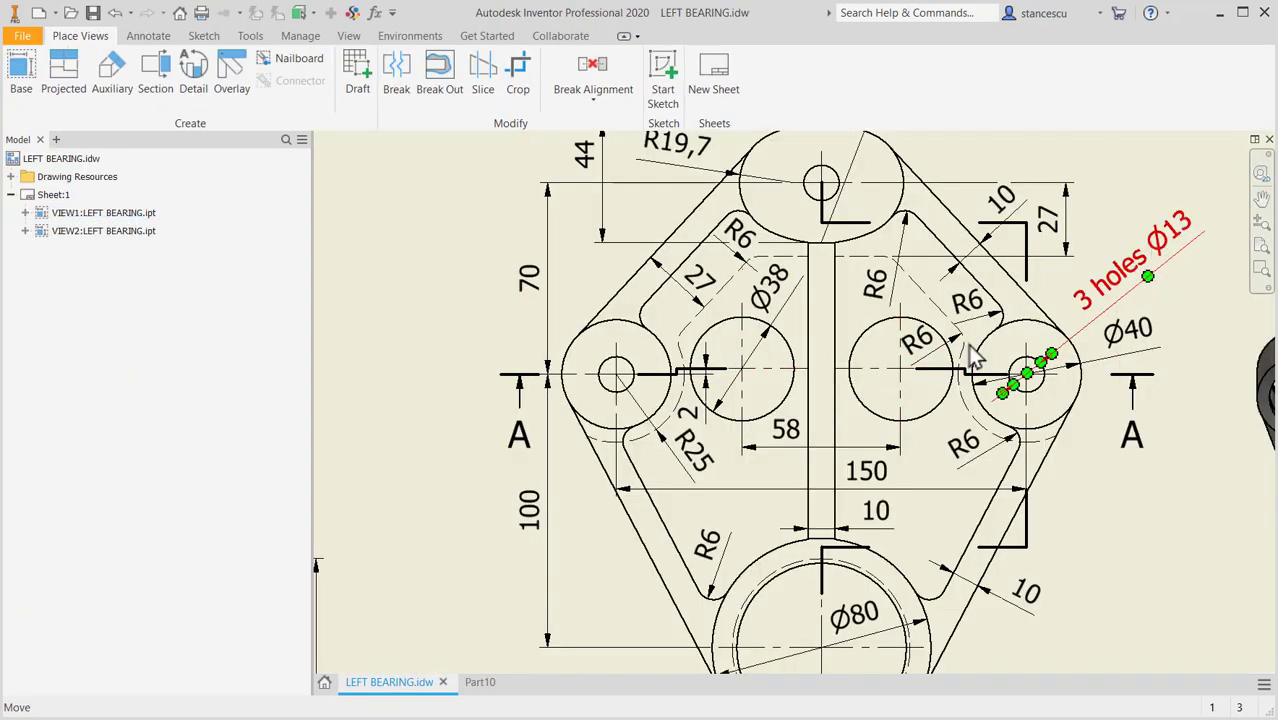
{"action": "left_click", "coordinate": [480, 684]}
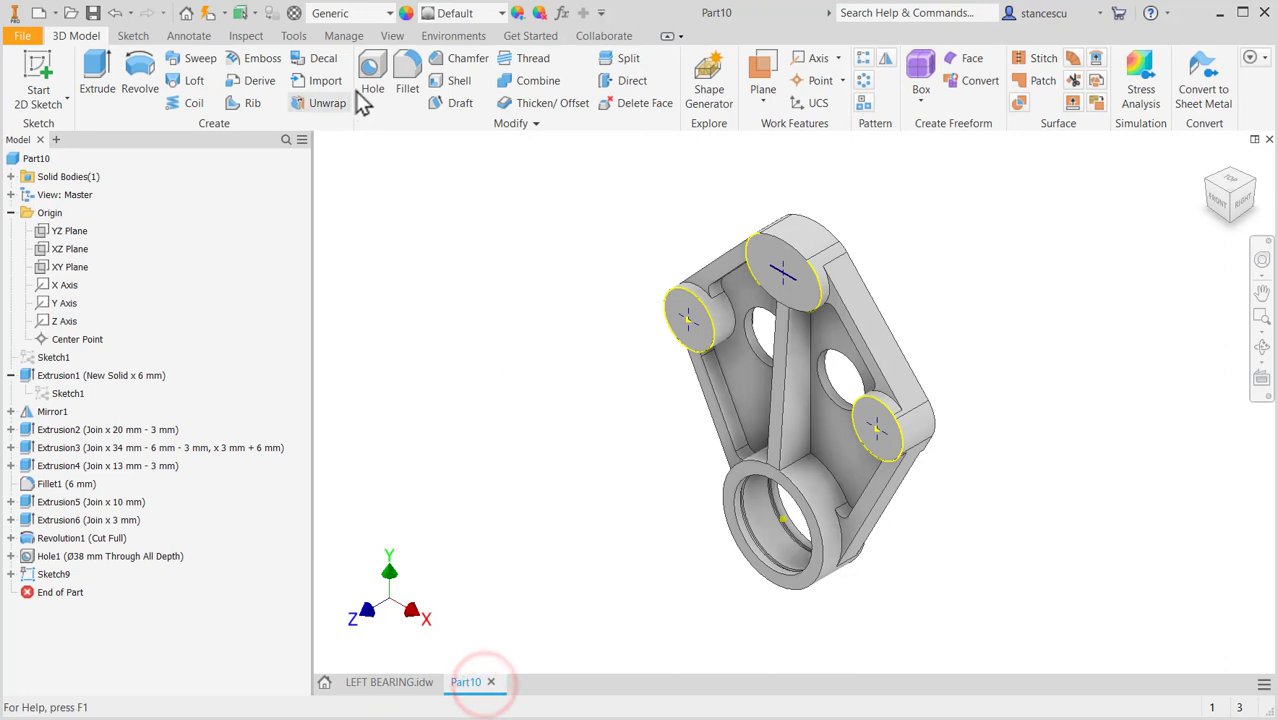
{"action": "left_click", "coordinate": [372, 88]}
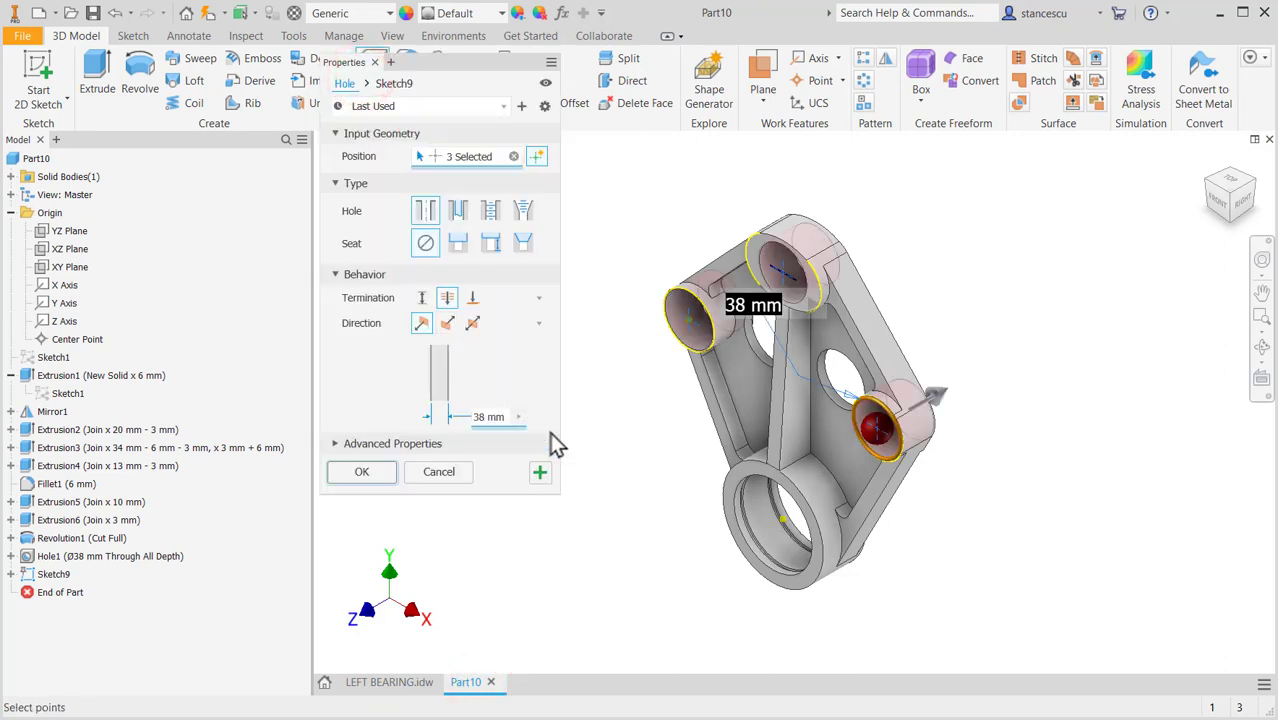
{"action": "type", "text": "13"}
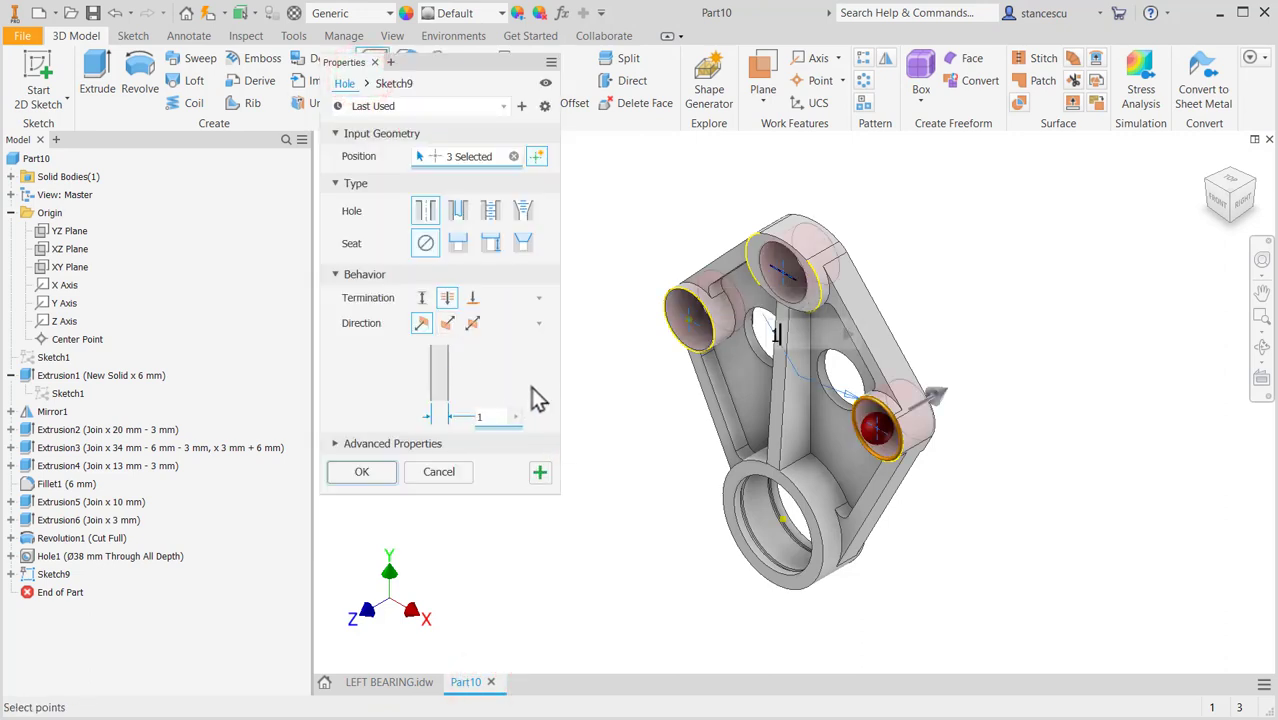
{"action": "left_click", "coordinate": [355, 474]}
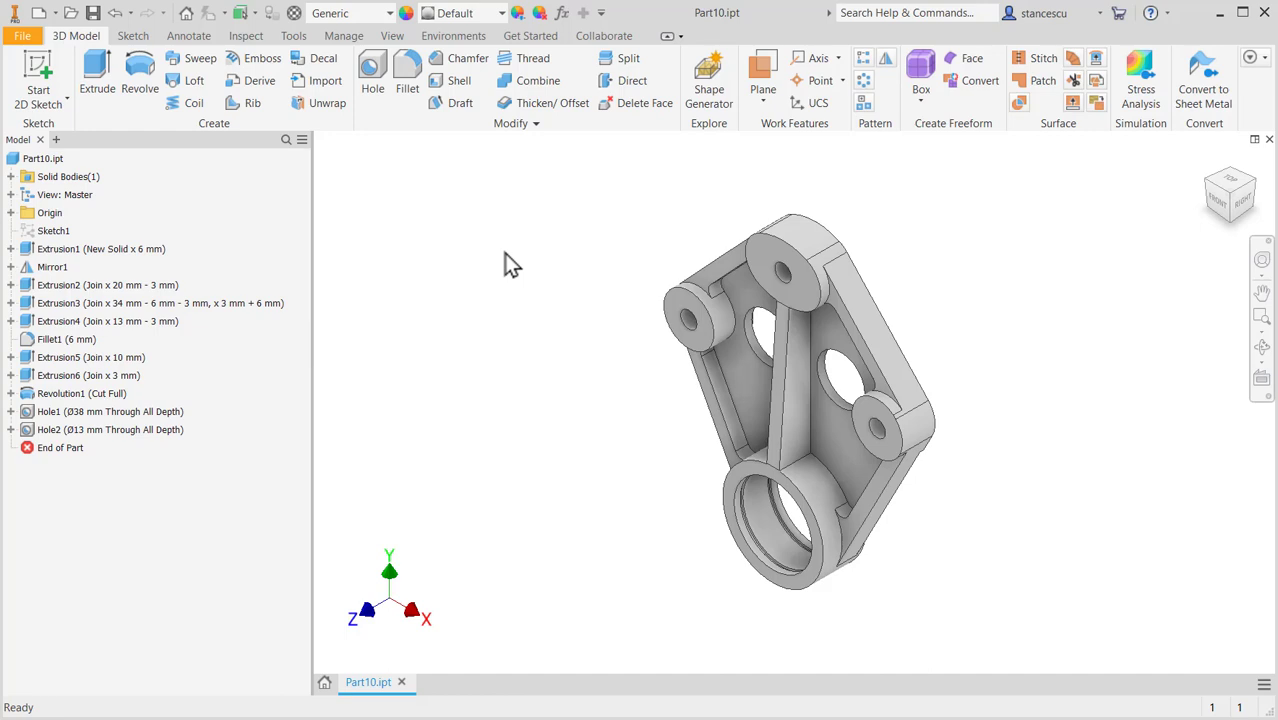
Measure the distance between the upper boss's front face and the part's back face.
{"action": "key", "text": "m"}
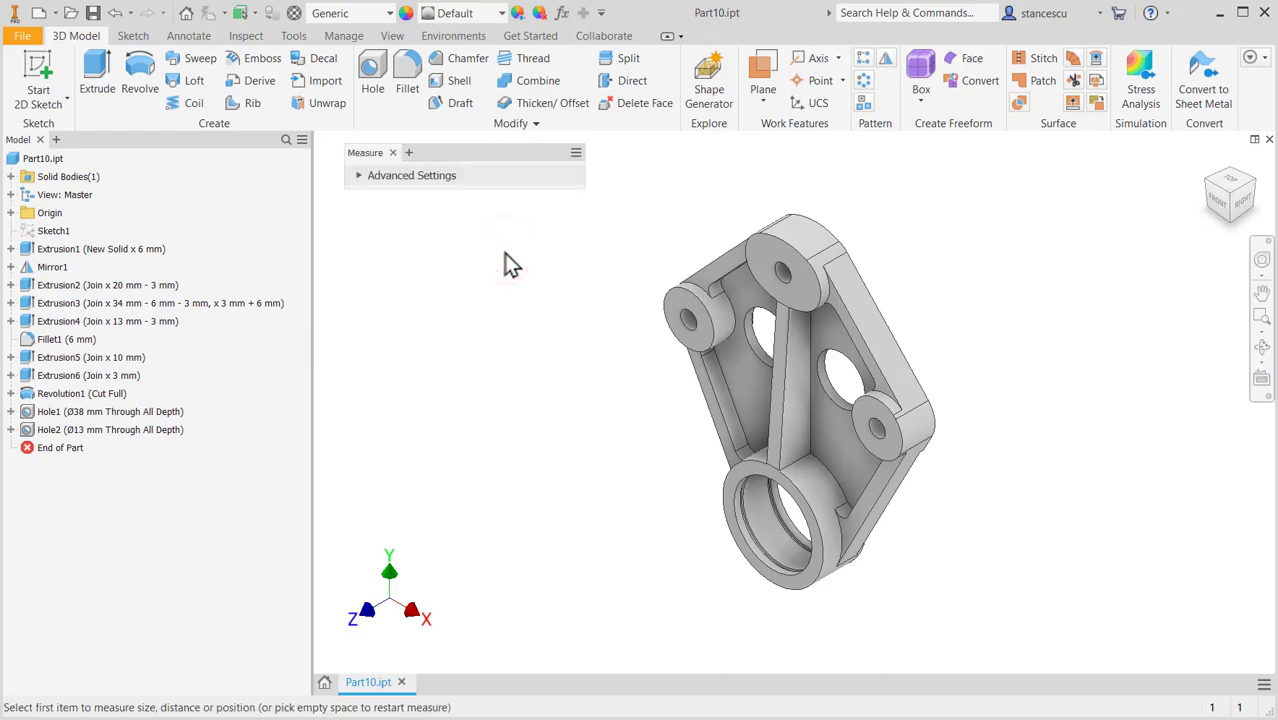
{"action": "left_click", "coordinate": [760, 260]}
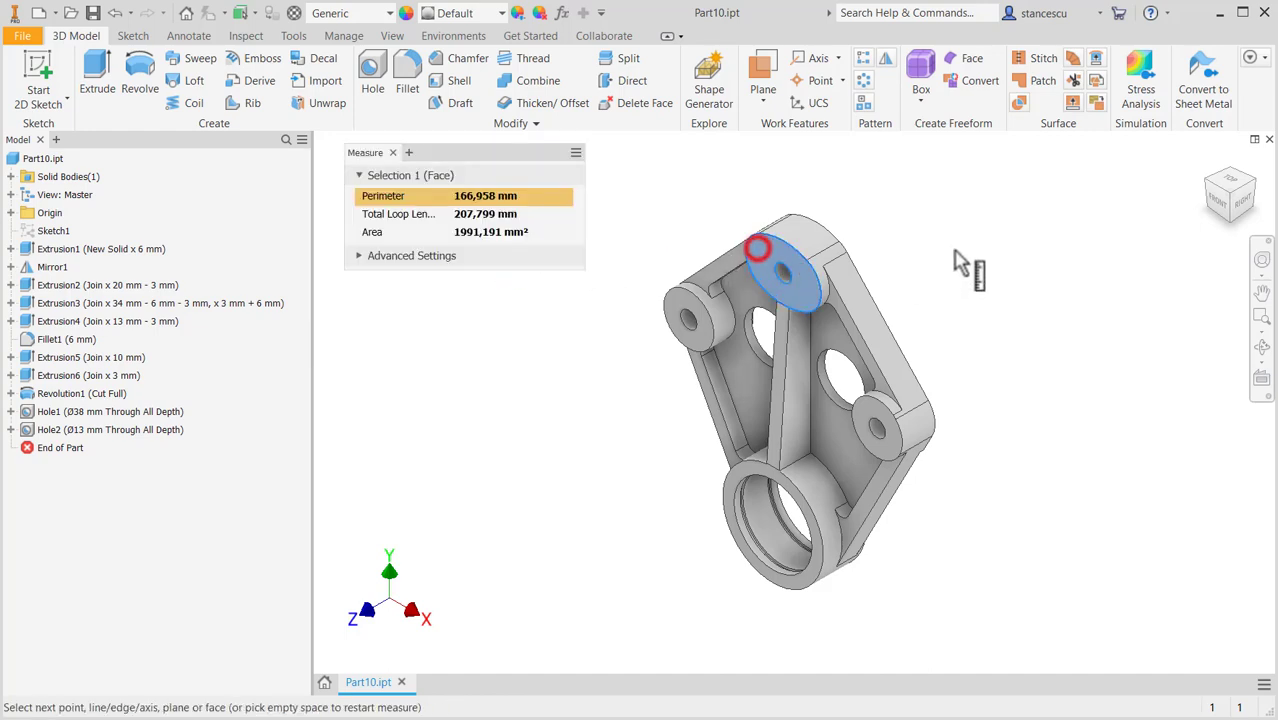
{"action": "middle_click_drag", "start_coordinate": [964, 248], "coordinate": [879, 280], "text": "shift"}
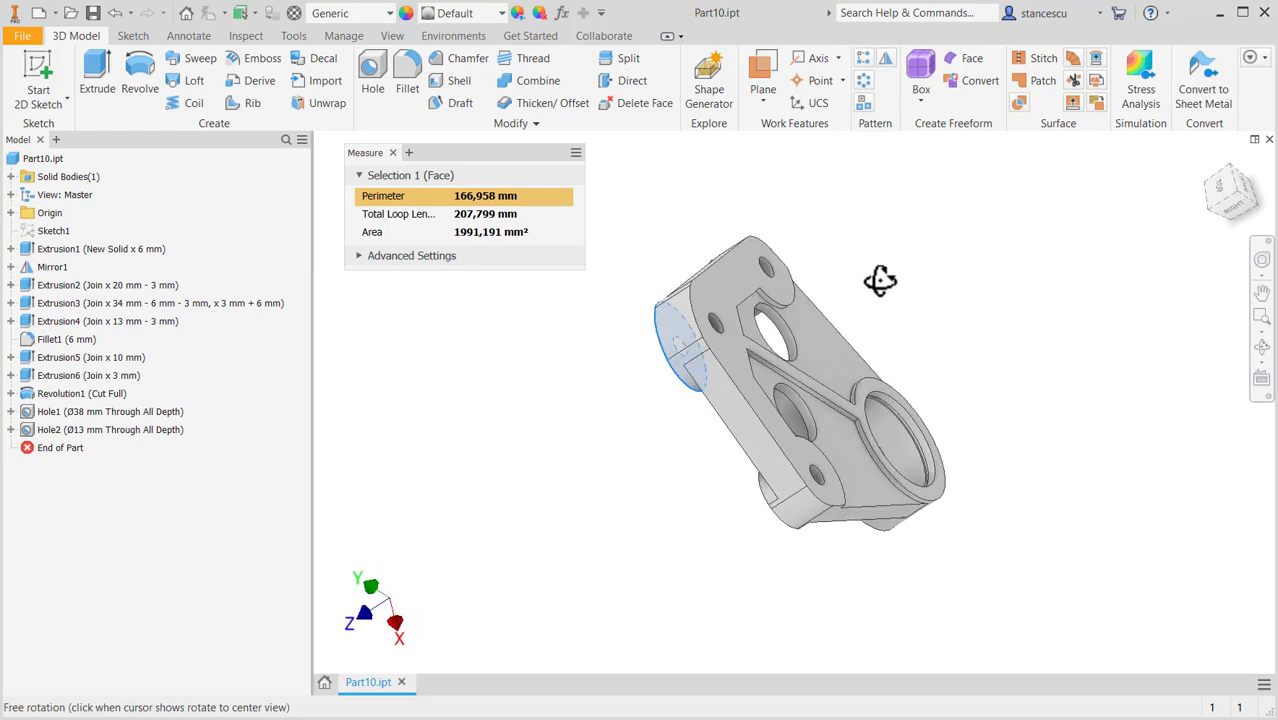
{"action": "left_click", "coordinate": [738, 296]}
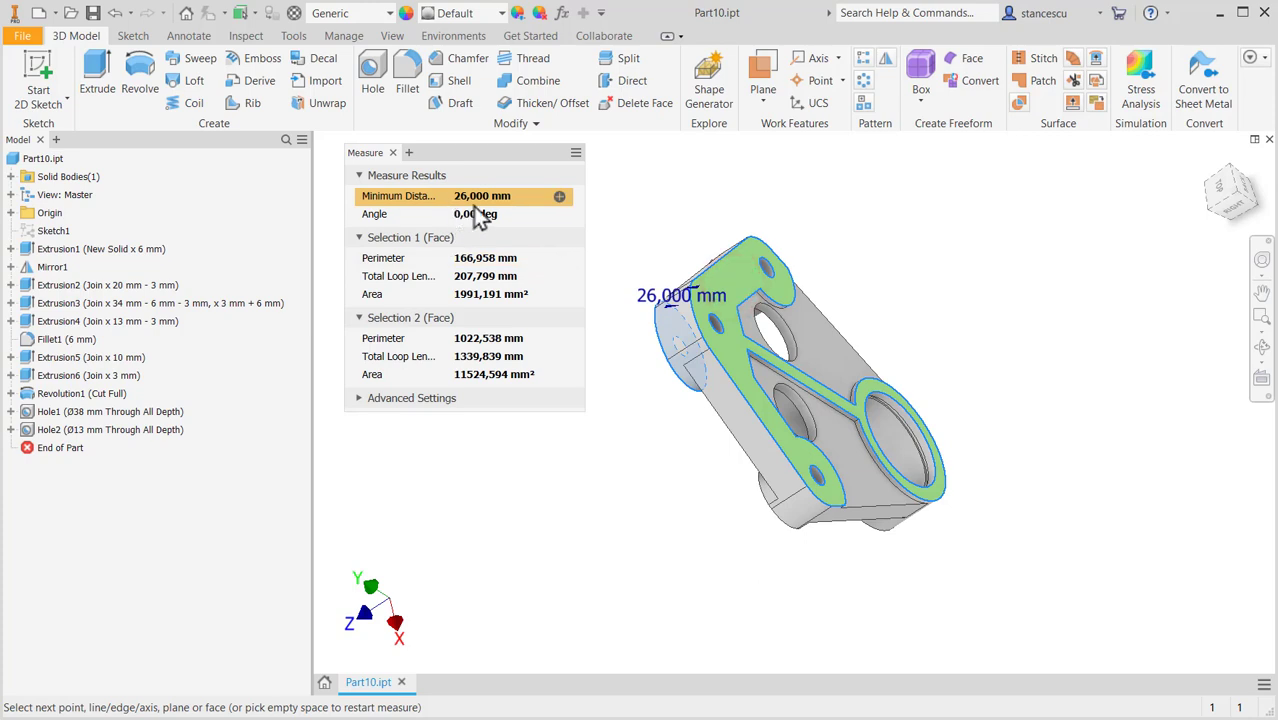
{"action": "middle_click_drag", "start_coordinate": [633, 471], "coordinate": [693, 431], "text": "shift"}
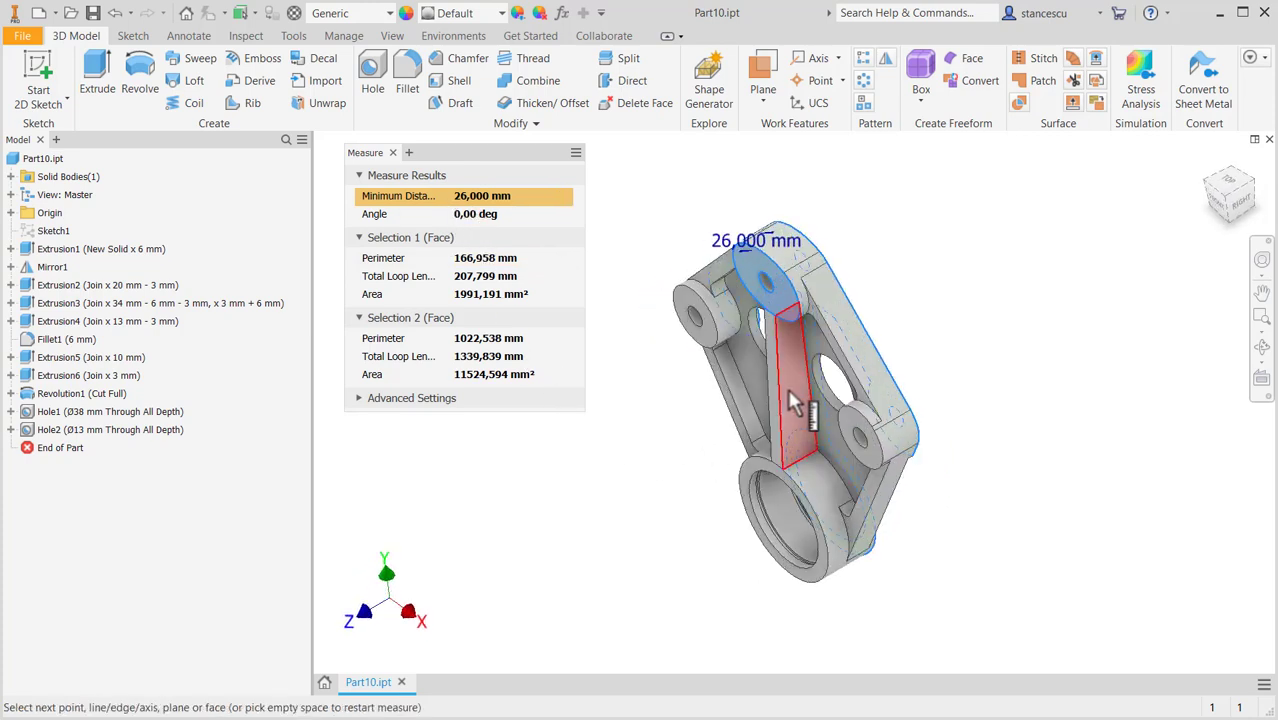
{"action": "scroll", "coordinate": [810, 405], "scroll_direction": "up", "scroll_amount": 5}
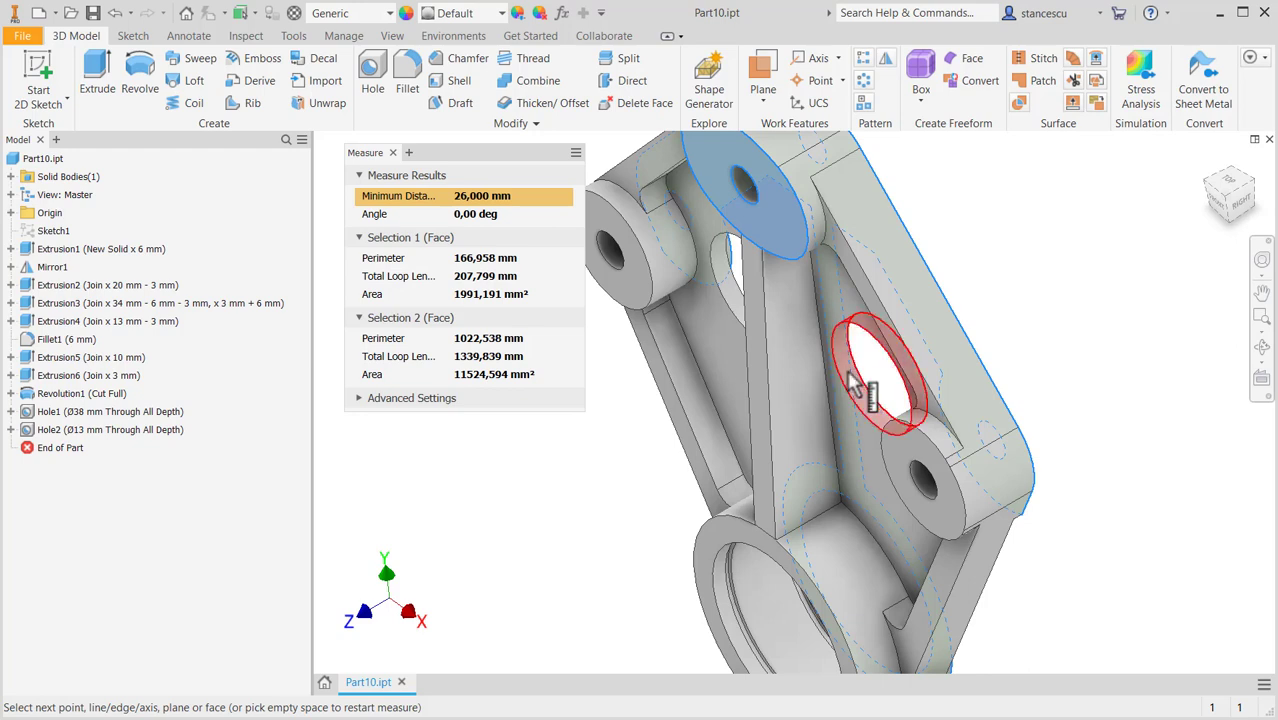
{"action": "mouse_move", "coordinate": [851, 383]}
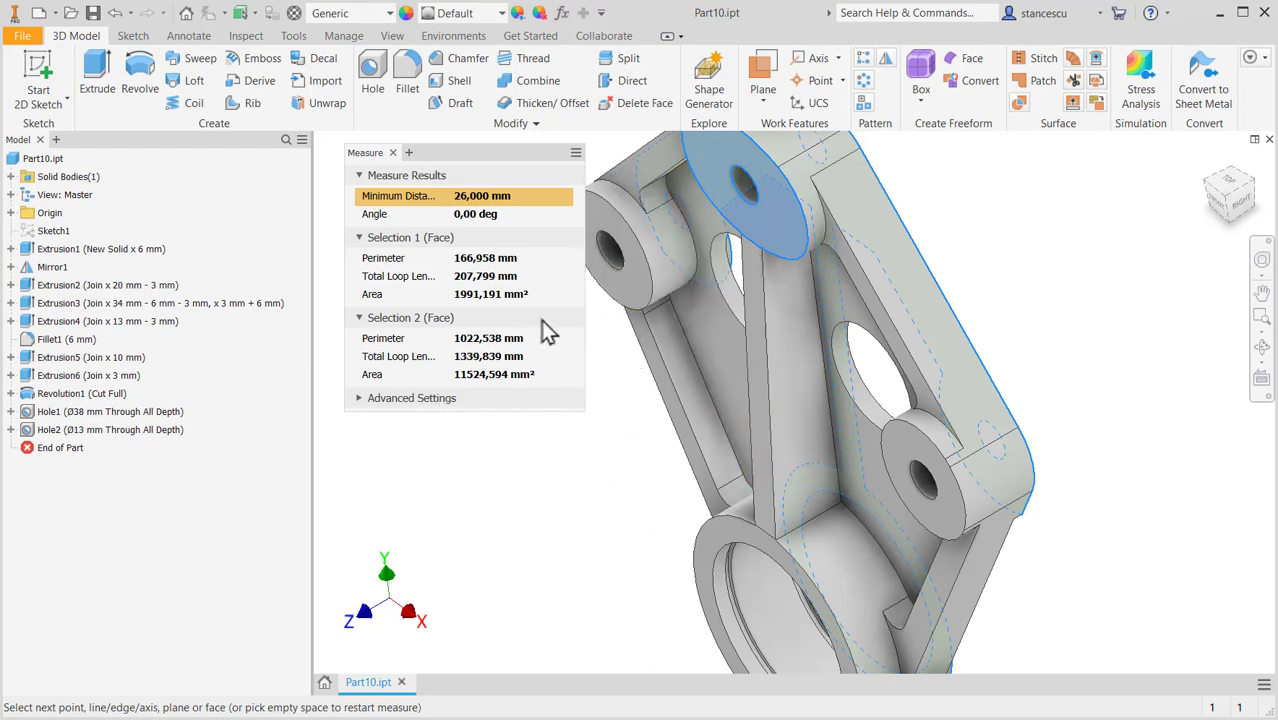
{"action": "left_click", "coordinate": [392, 152]}
{"action": "left_click", "coordinate": [491, 321]}
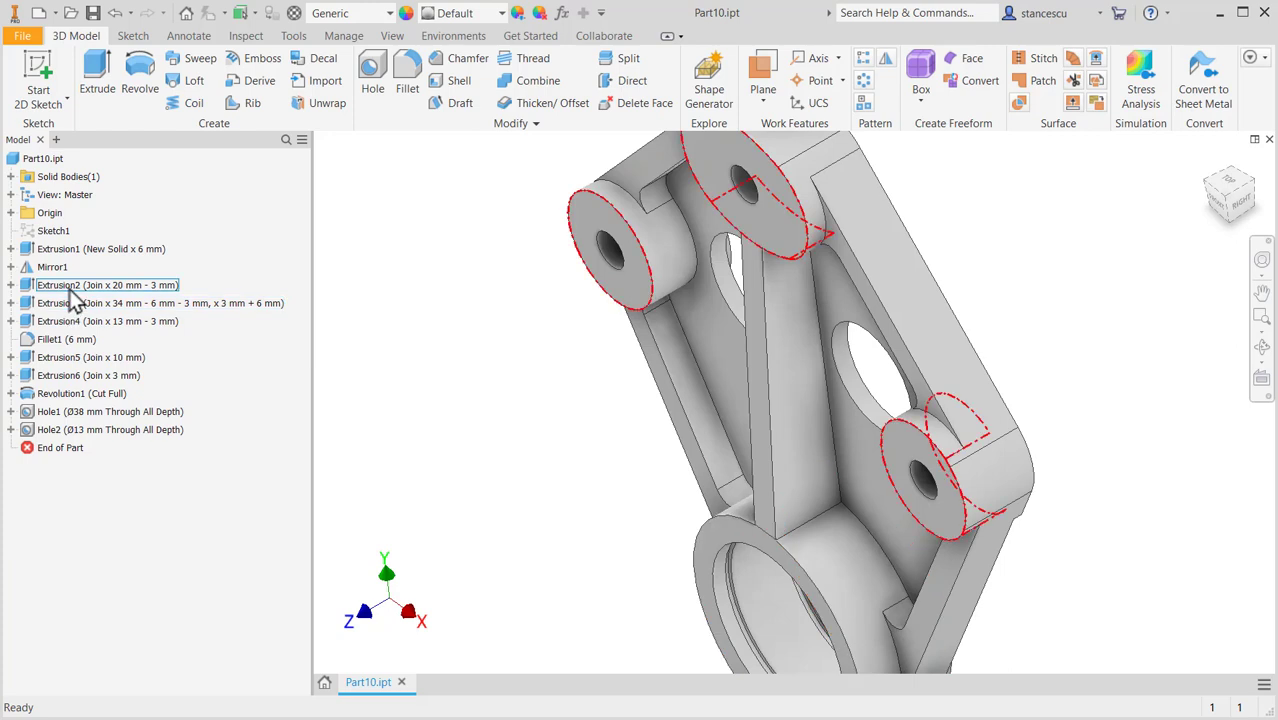
Edit the boss extrusion, Extrusion2, and set its distance to 20 mm - 3 mm - 6.
{"action": "double_click", "coordinate": [23, 286]}
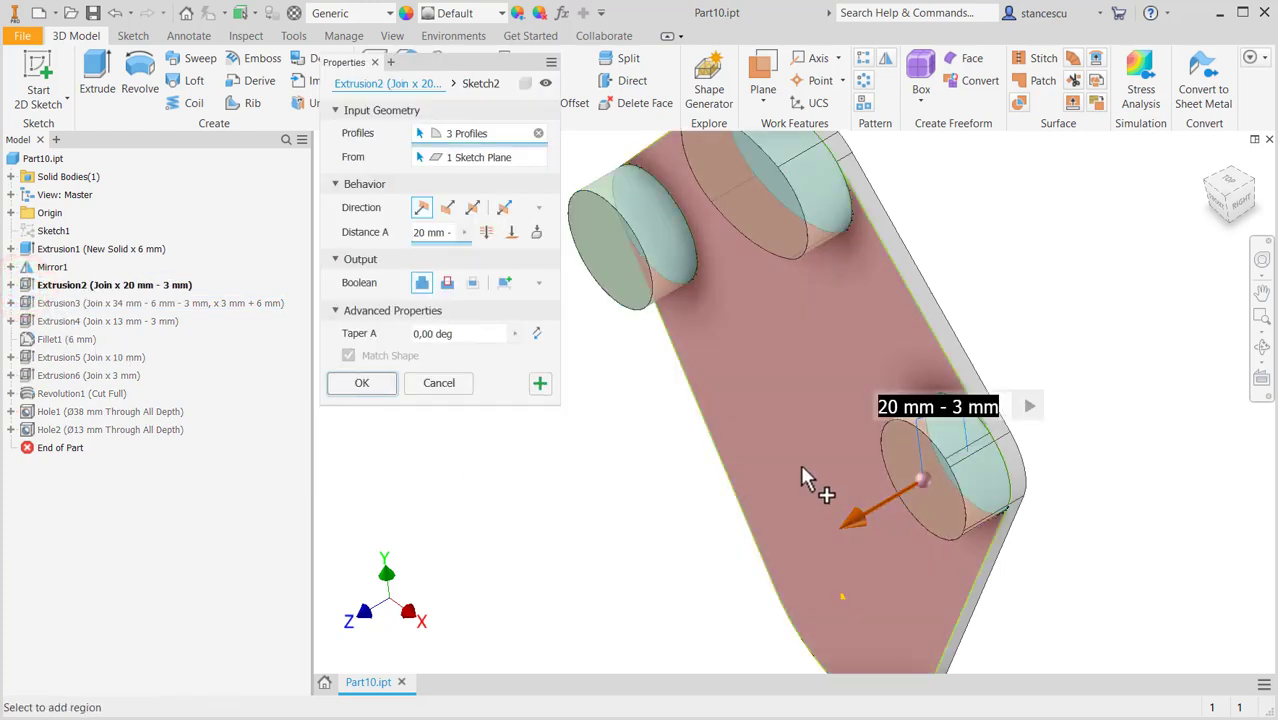
{"action": "left_click", "coordinate": [1003, 410]}
{"action": "double_click", "coordinate": [997, 406]}
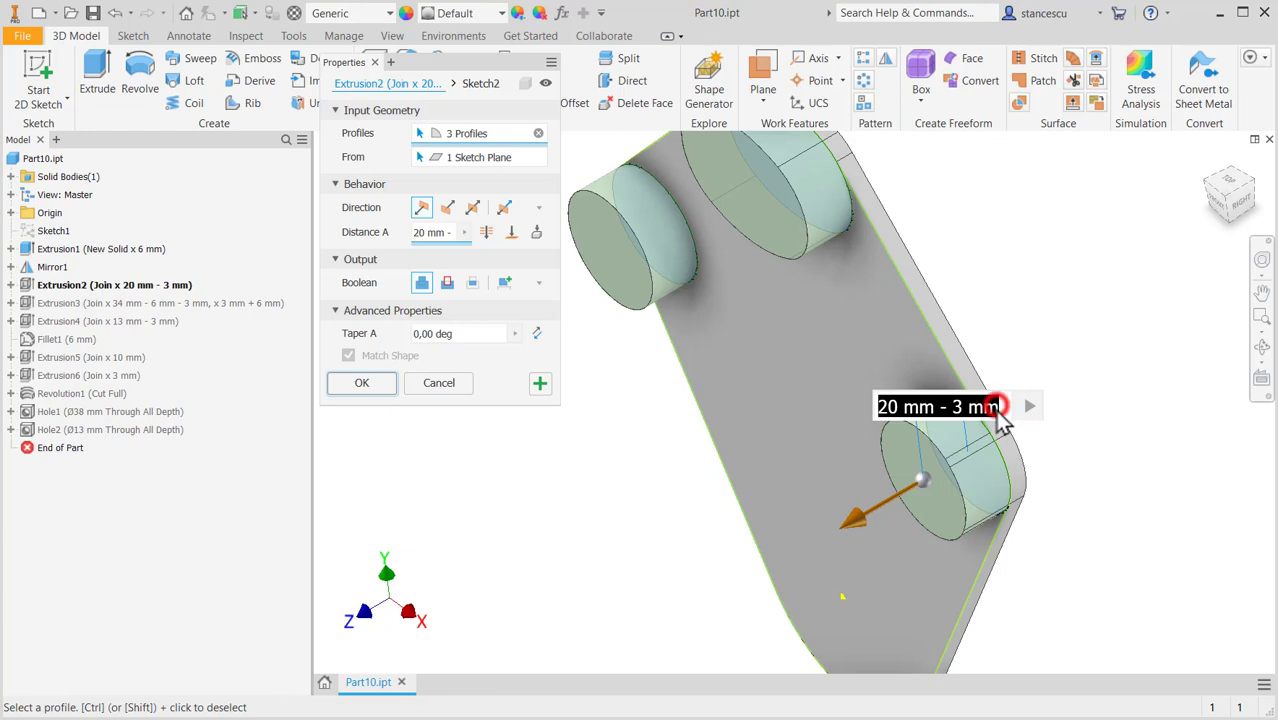
{"action": "left_click", "coordinate": [997, 406]}
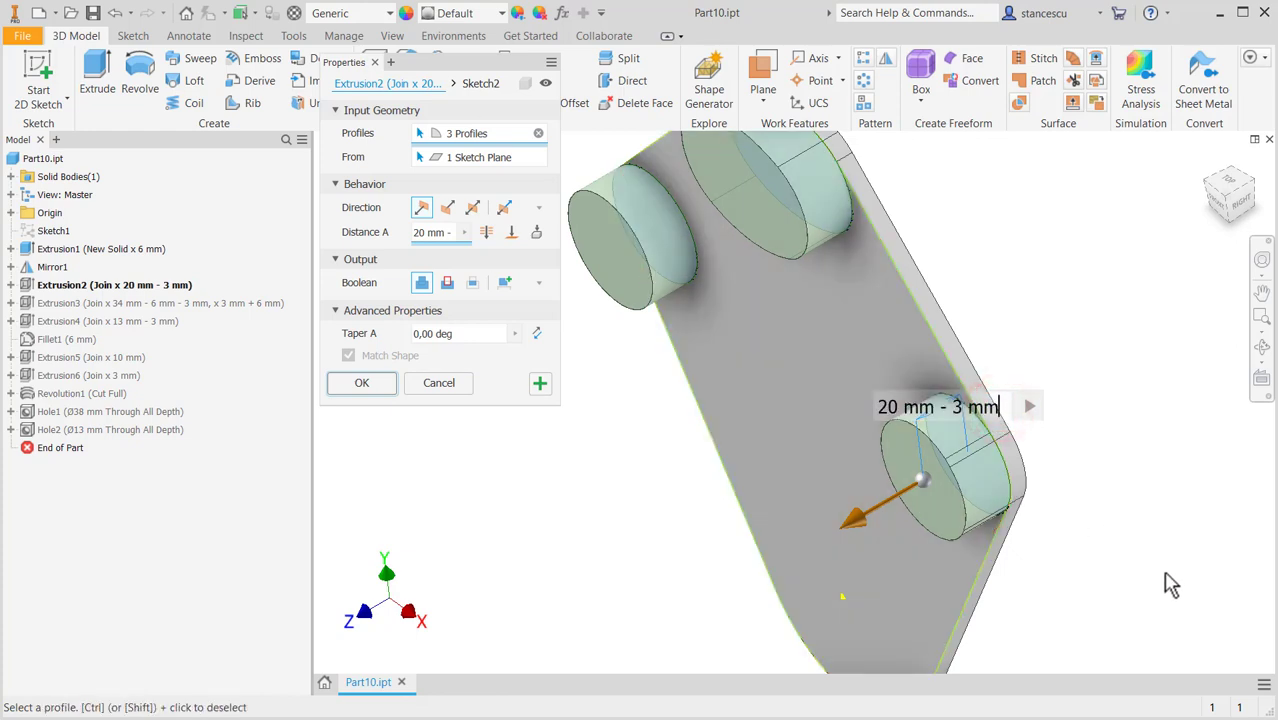
{"action": "type", "text": "-"}
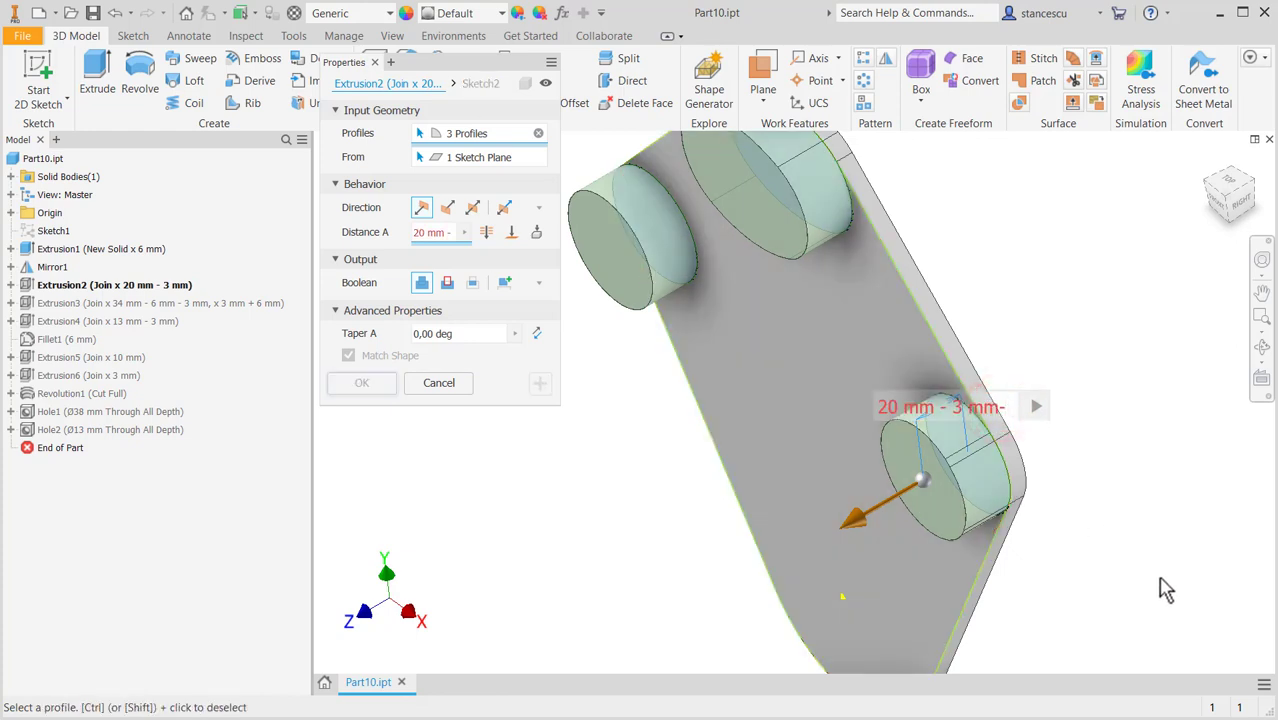
{"action": "type", "text": "6"}
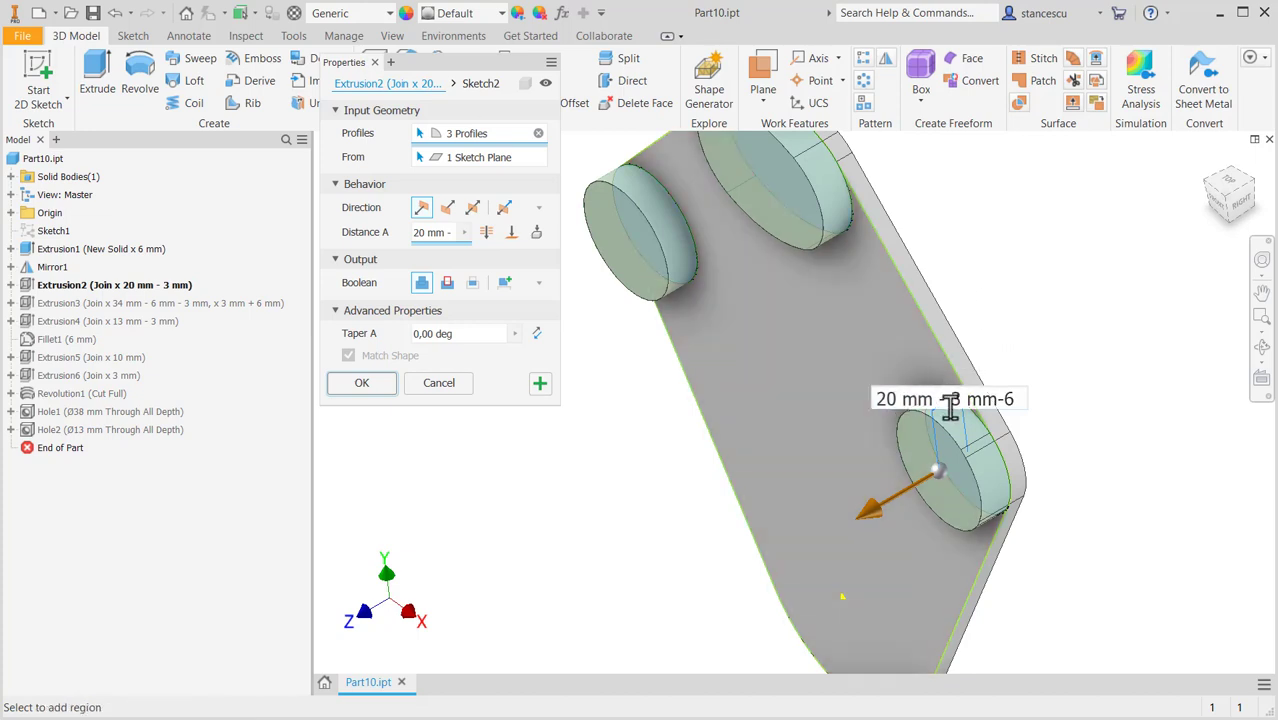
{"action": "left_click", "coordinate": [362, 383]}
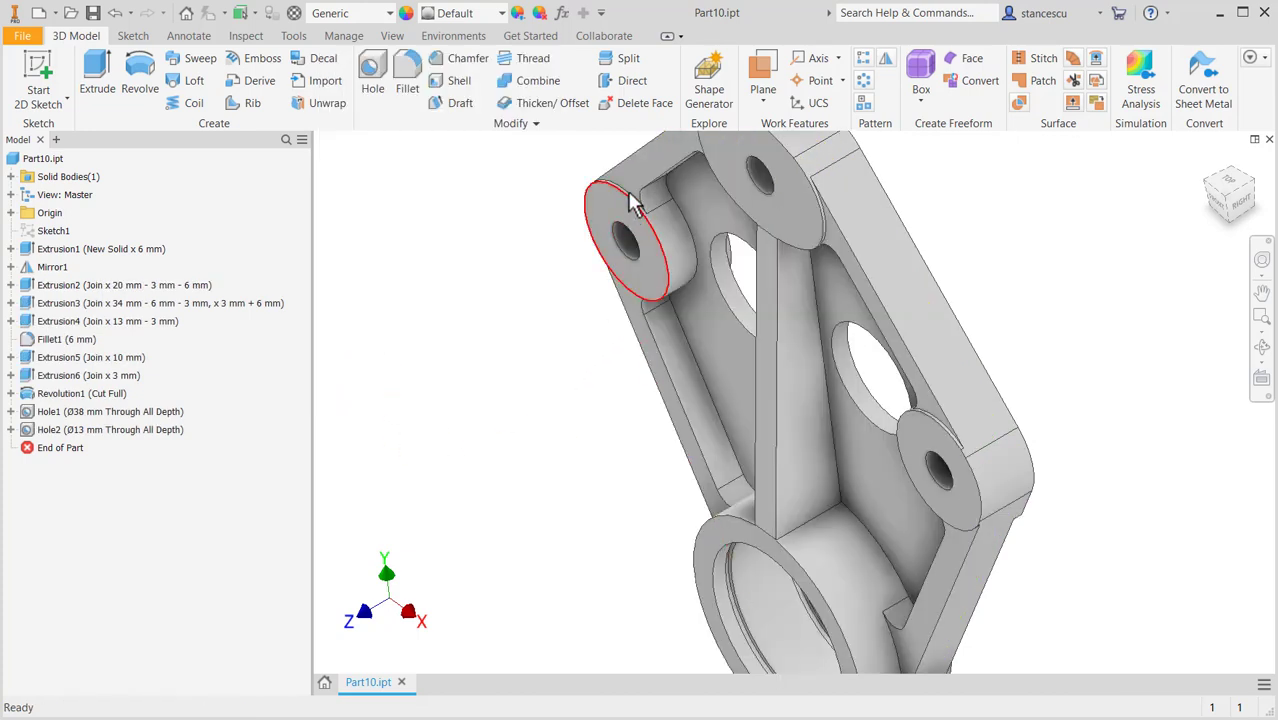
Inspect the shortened bosses and measure the distance between the right boss's front face and the part's back face.
{"action": "scroll", "coordinate": [759, 348], "scroll_direction": "down", "scroll_amount": 4}
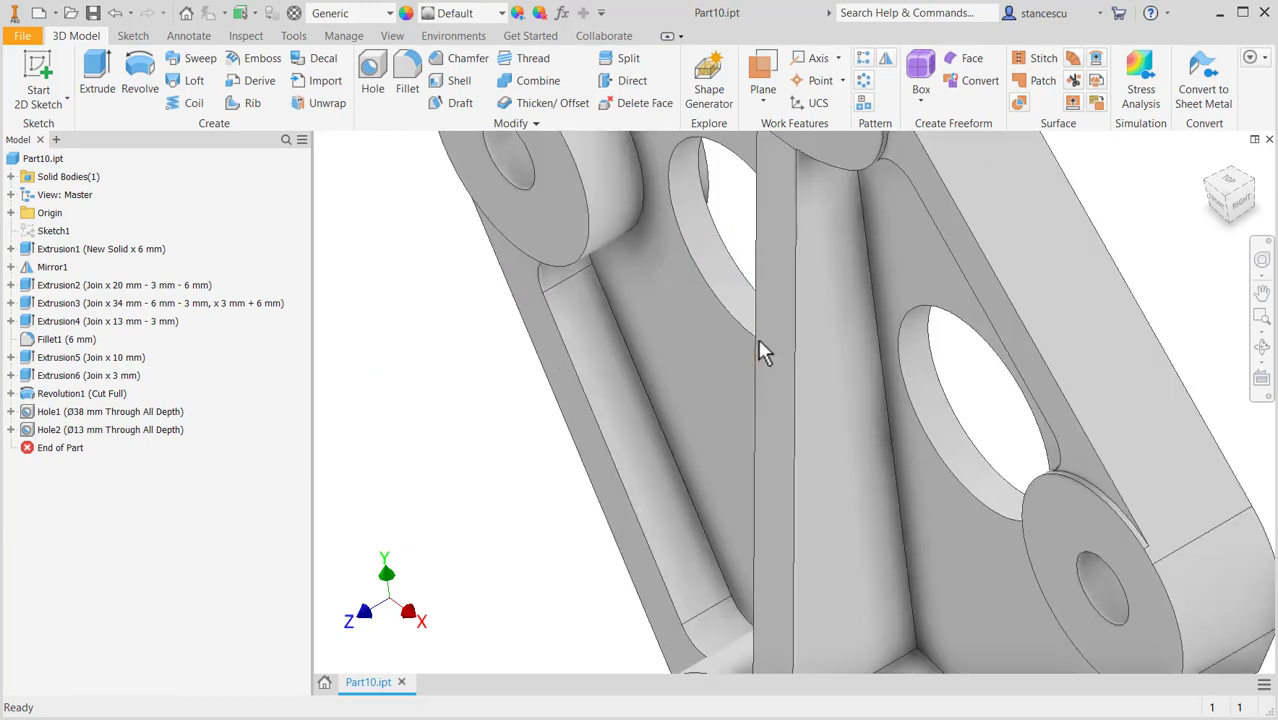
{"action": "scroll", "coordinate": [759, 341], "scroll_direction": "up", "scroll_amount": 4}
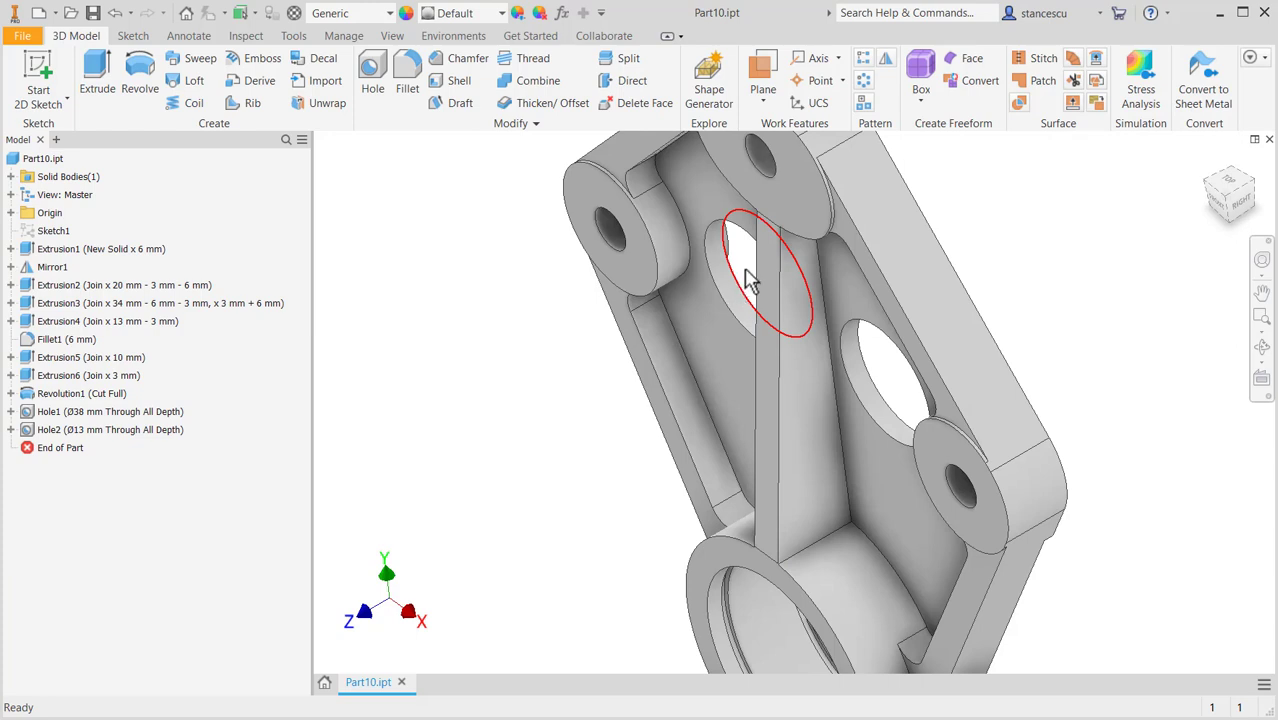
{"action": "scroll", "coordinate": [771, 254], "scroll_direction": "down", "scroll_amount": 4}
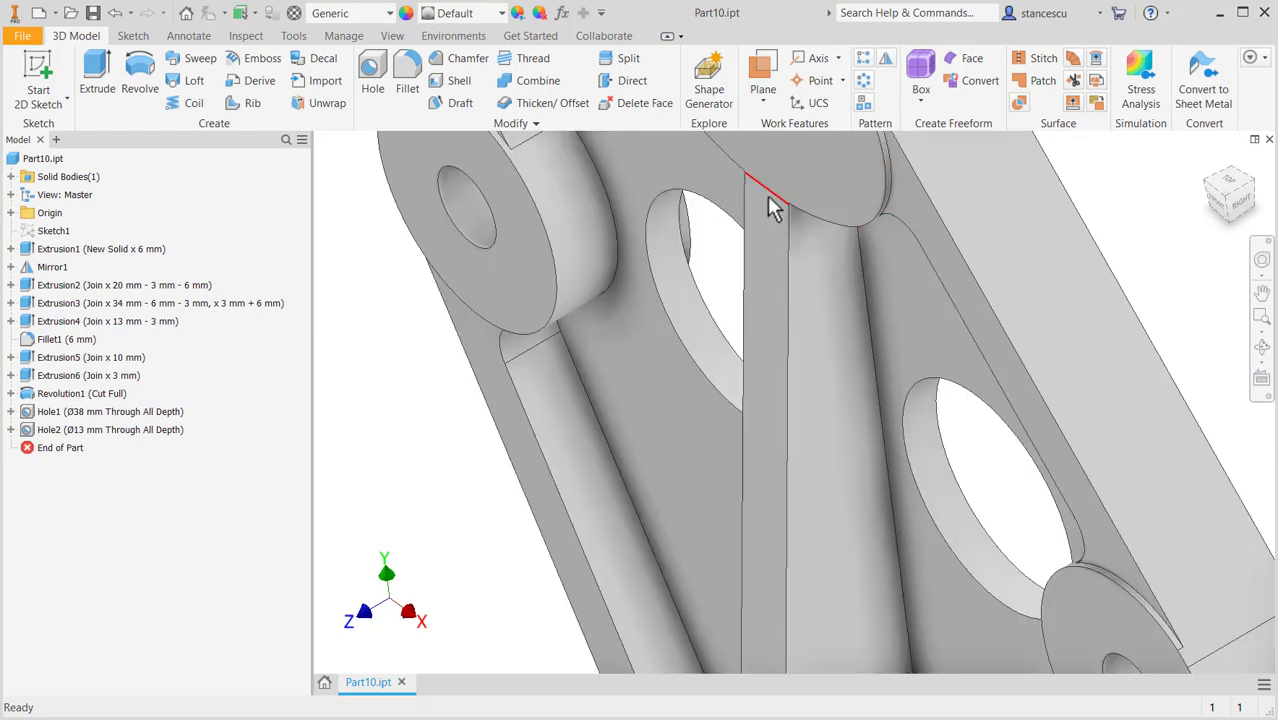
{"action": "scroll", "coordinate": [765, 225], "scroll_direction": "up", "scroll_amount": 4}
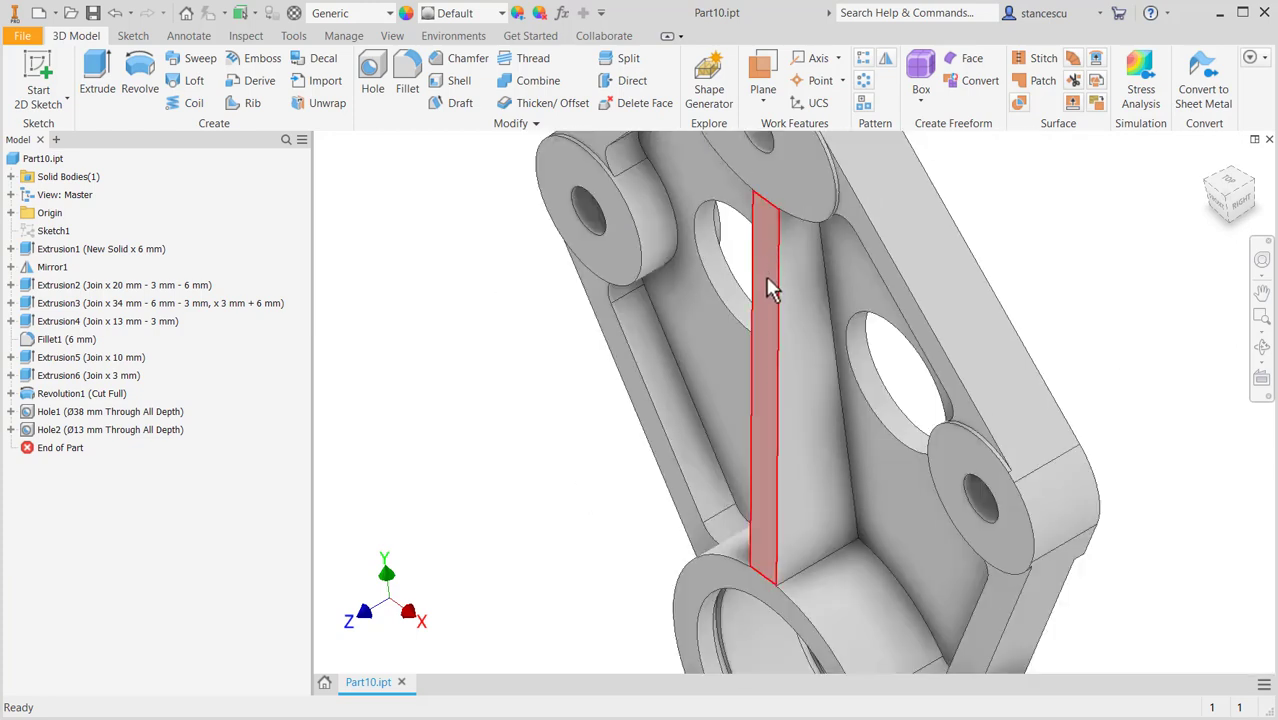
{"action": "middle_click_drag", "start_coordinate": [805, 200], "coordinate": [850, 232]}
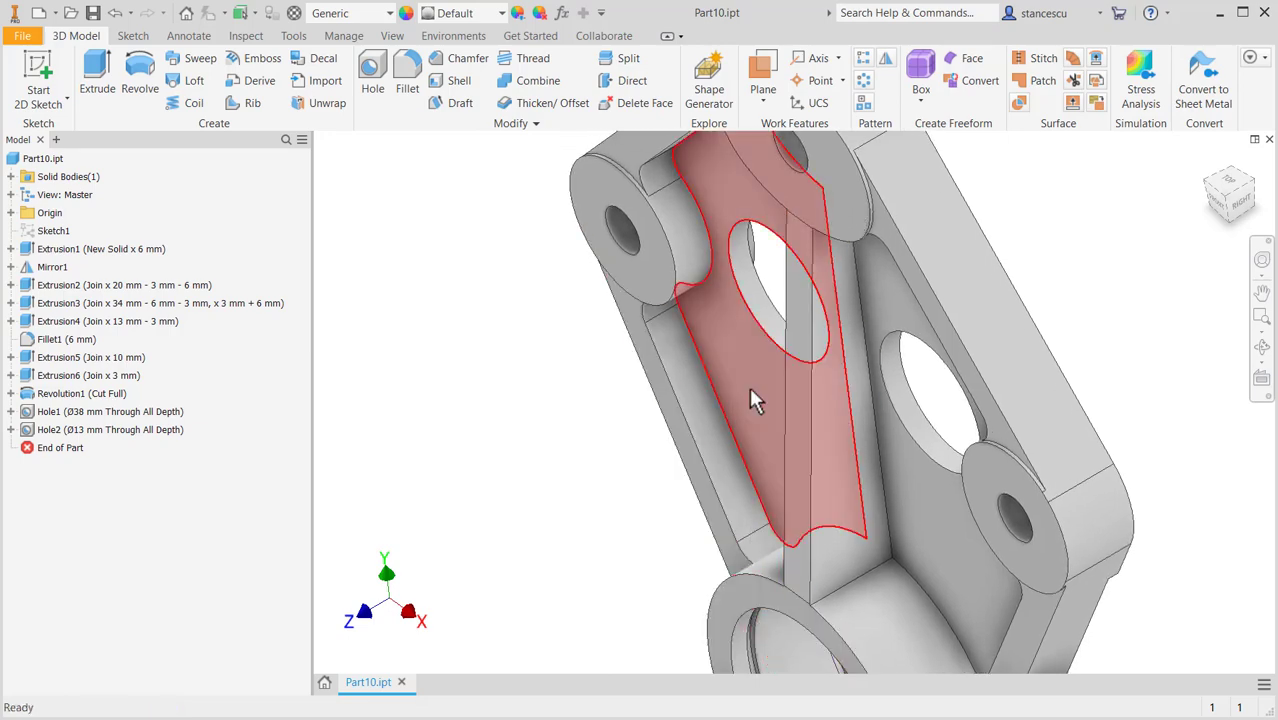
{"action": "mouse_move", "coordinate": [749, 390]}
{"action": "middle_mouse_down", "text": "shift"}
{"action": "mouse_move", "coordinate": [802, 351]}
{"action": "mouse_move", "coordinate": [759, 305]}
{"action": "mouse_move", "coordinate": [713, 305]}
{"action": "mouse_move", "coordinate": [716, 325]}
{"action": "middle_mouse_up", "text": "shift"}
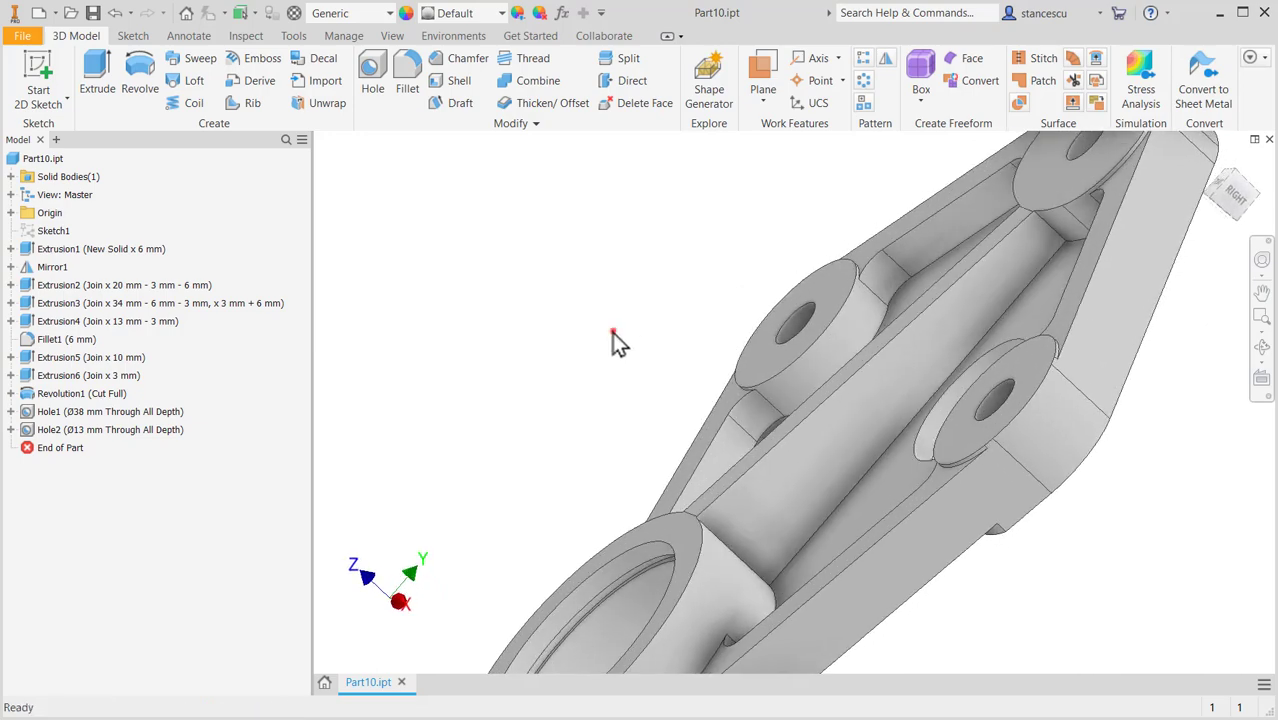
{"action": "key", "text": "m"}
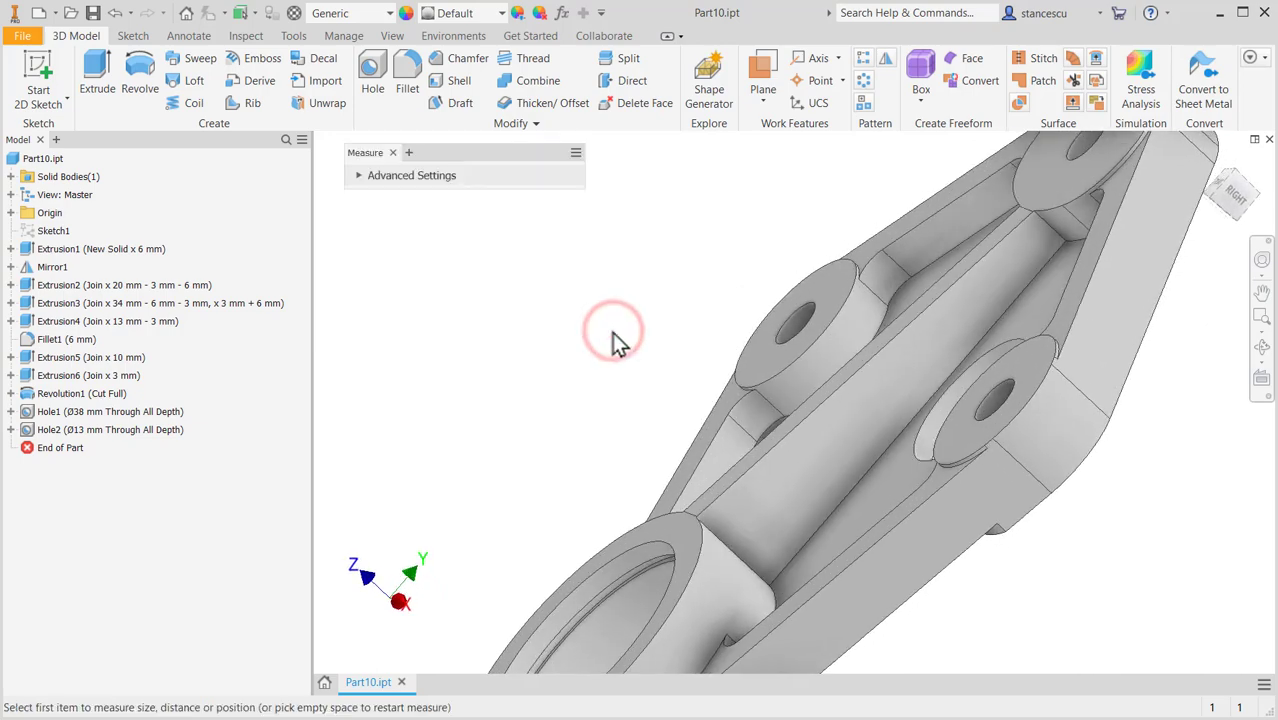
{"action": "left_click", "coordinate": [1018, 398]}
{"action": "middle_click_drag", "start_coordinate": [1170, 500], "coordinate": [1098, 455], "text": "shift"}
{"action": "left_click", "coordinate": [952, 318]}
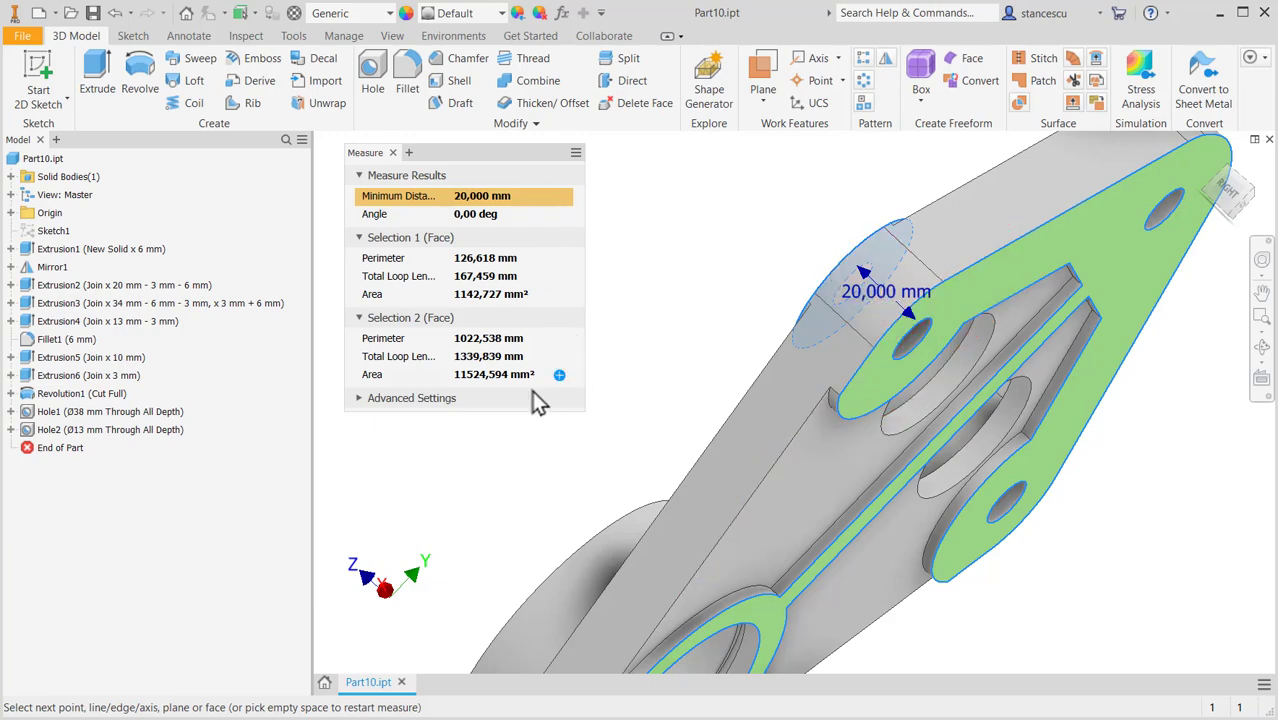
{"action": "key", "text": "Escape"}
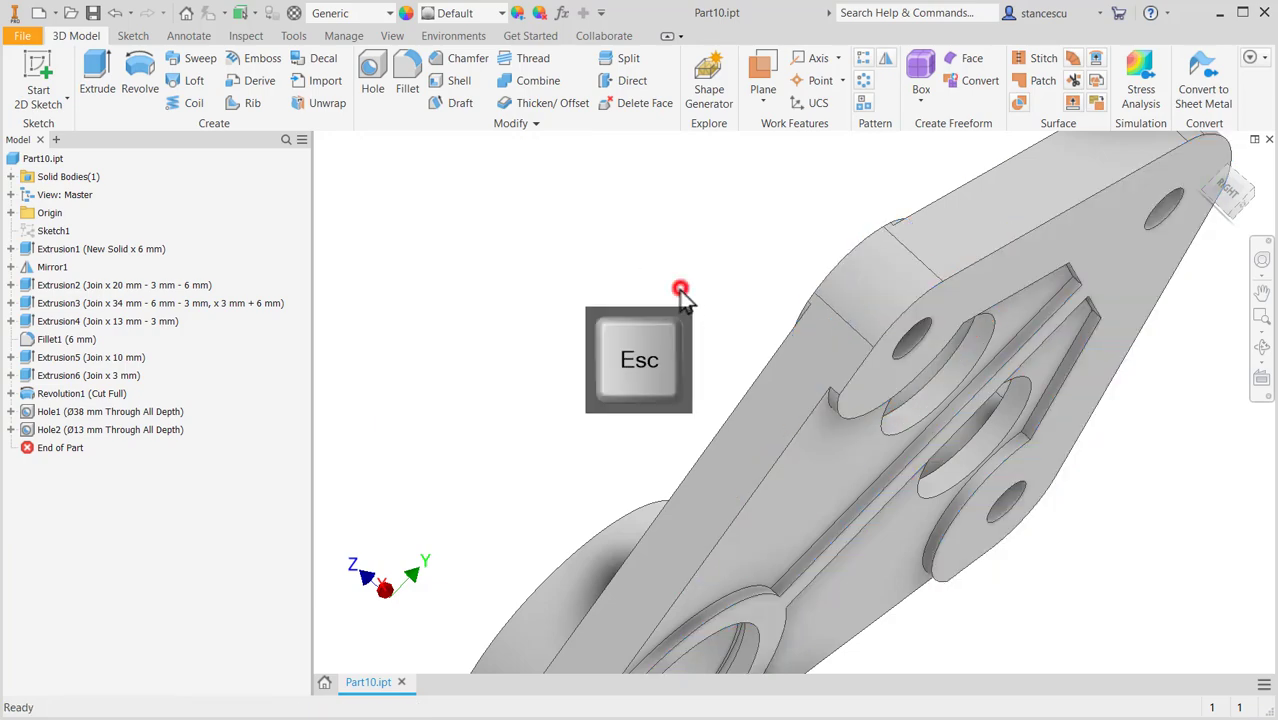
{"action": "left_click", "coordinate": [680, 291]}
Start a 6 mm radius fillet on the outer corner edge of the rear recess above the rib.
{"action": "middle_click_drag", "start_coordinate": [697, 315], "coordinate": [670, 248], "text": "shift"}
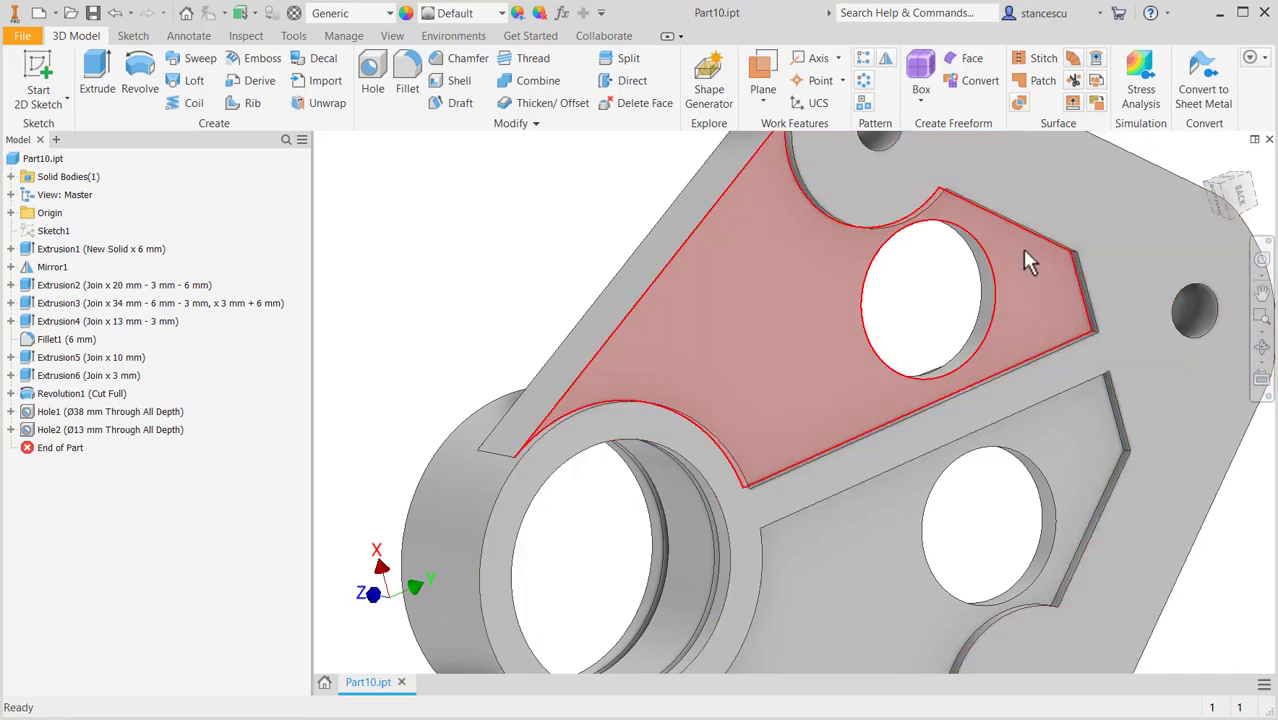
{"action": "scroll", "coordinate": [1021, 257], "scroll_direction": "up", "scroll_amount": 5}
{"action": "middle_click_drag", "start_coordinate": [939, 431], "coordinate": [933, 399], "text": "shift"}
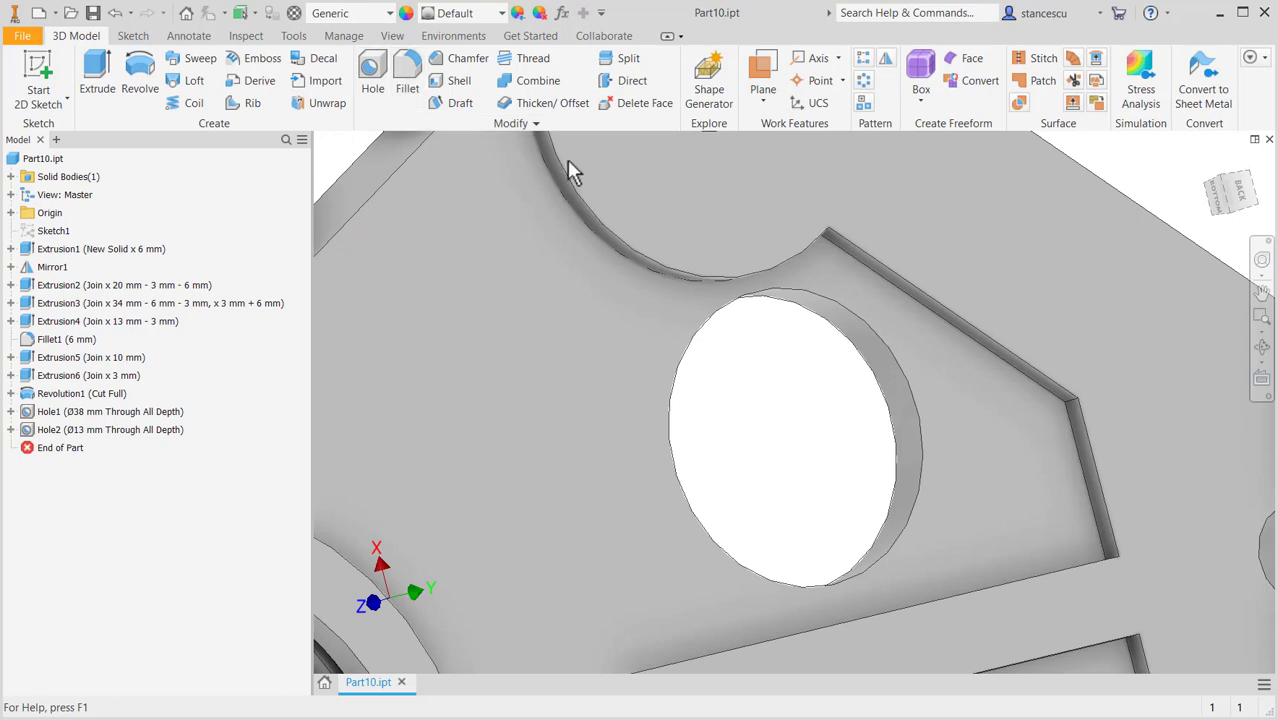
{"action": "scroll", "coordinate": [1058, 422], "scroll_direction": "up", "scroll_amount": 3}
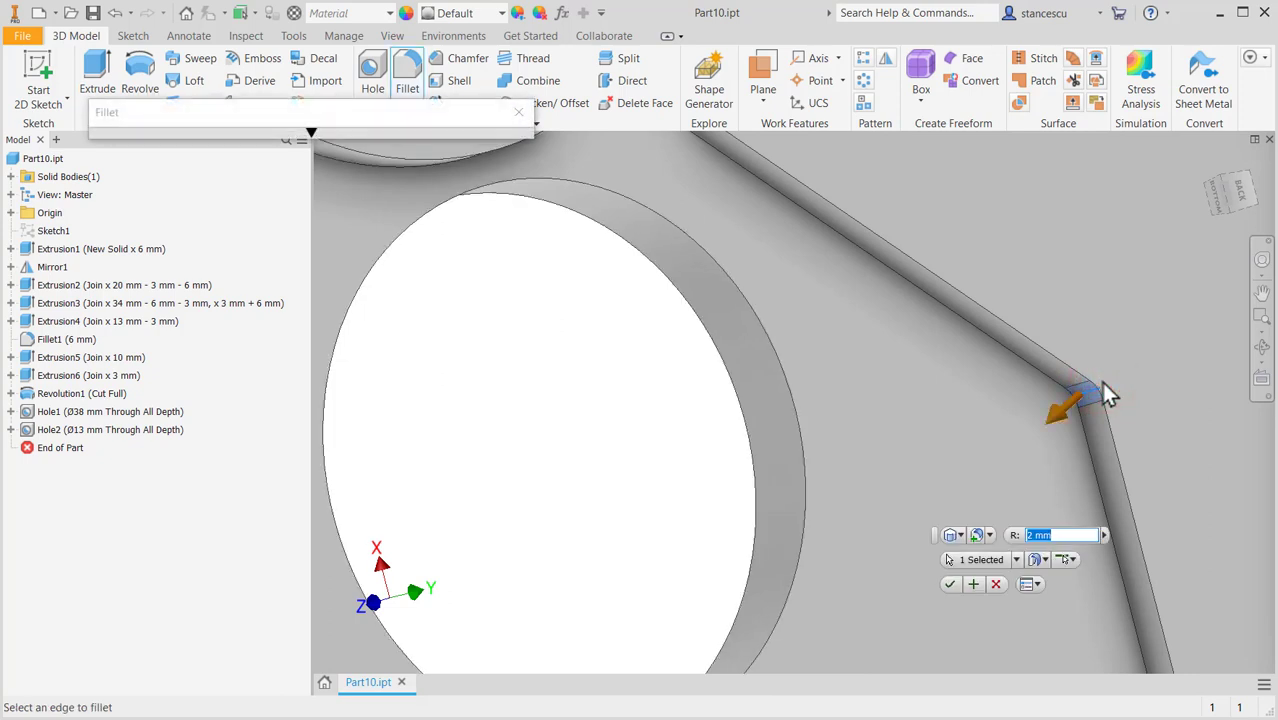
{"action": "type", "text": "6"}
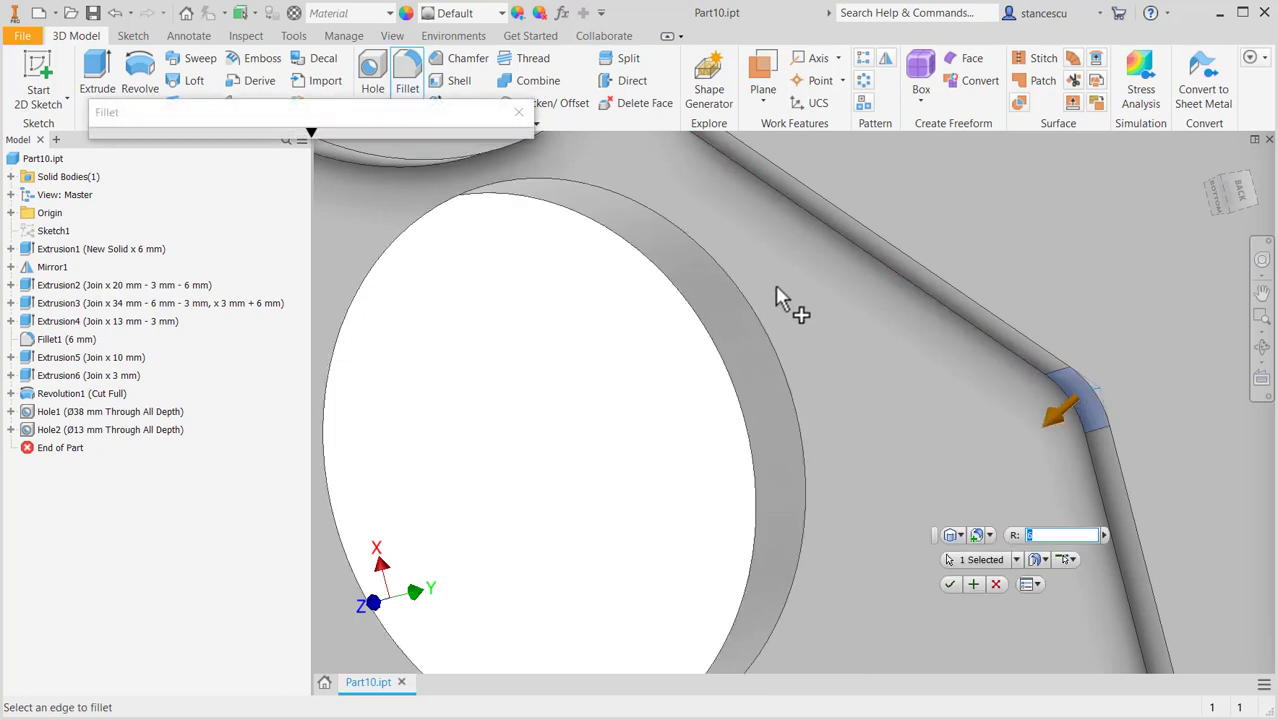
Add the upper rear recess's corner beside the boss and its outer corner at the rib to the 6 mm fillet.
{"action": "middle_click_drag", "start_coordinate": [818, 323], "coordinate": [886, 508]}
{"action": "middle_click_drag", "start_coordinate": [745, 300], "coordinate": [665, 242], "text": "shift"}
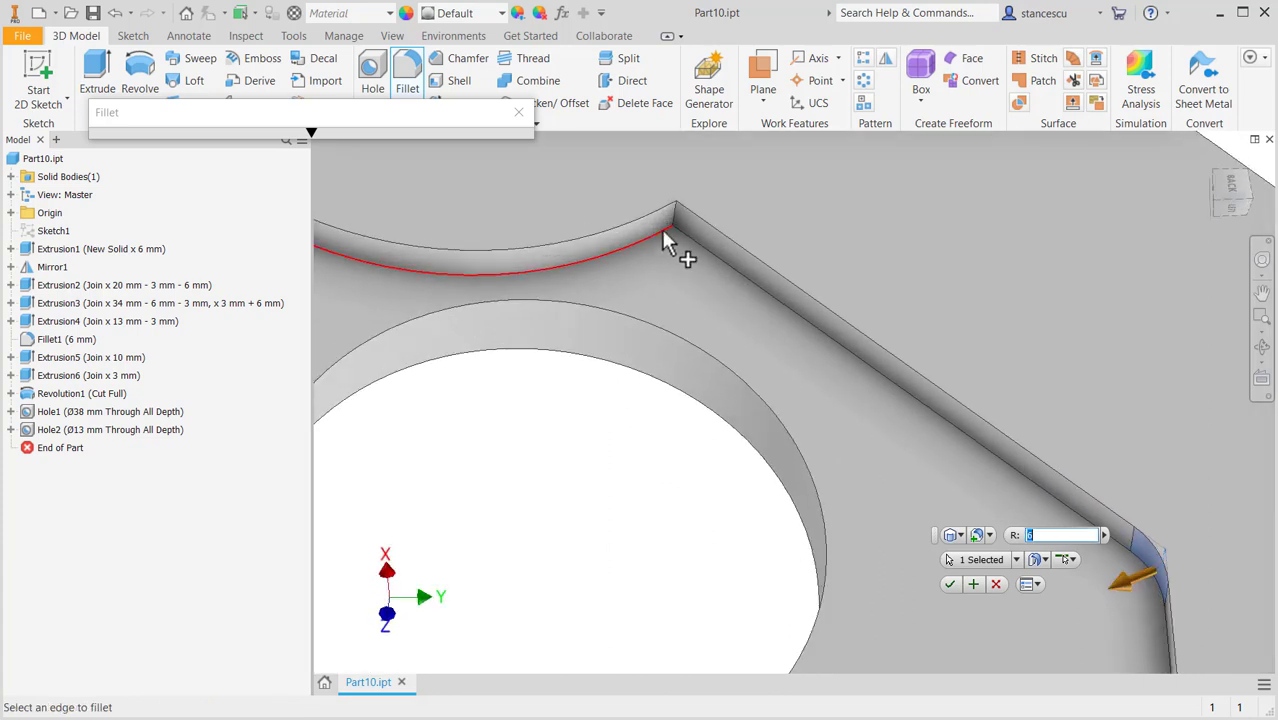
{"action": "left_click", "coordinate": [673, 214]}
{"action": "middle_click_drag", "start_coordinate": [807, 436], "coordinate": [760, 316]}
{"action": "middle_click_drag", "start_coordinate": [946, 440], "coordinate": [990, 494], "text": "shift"}
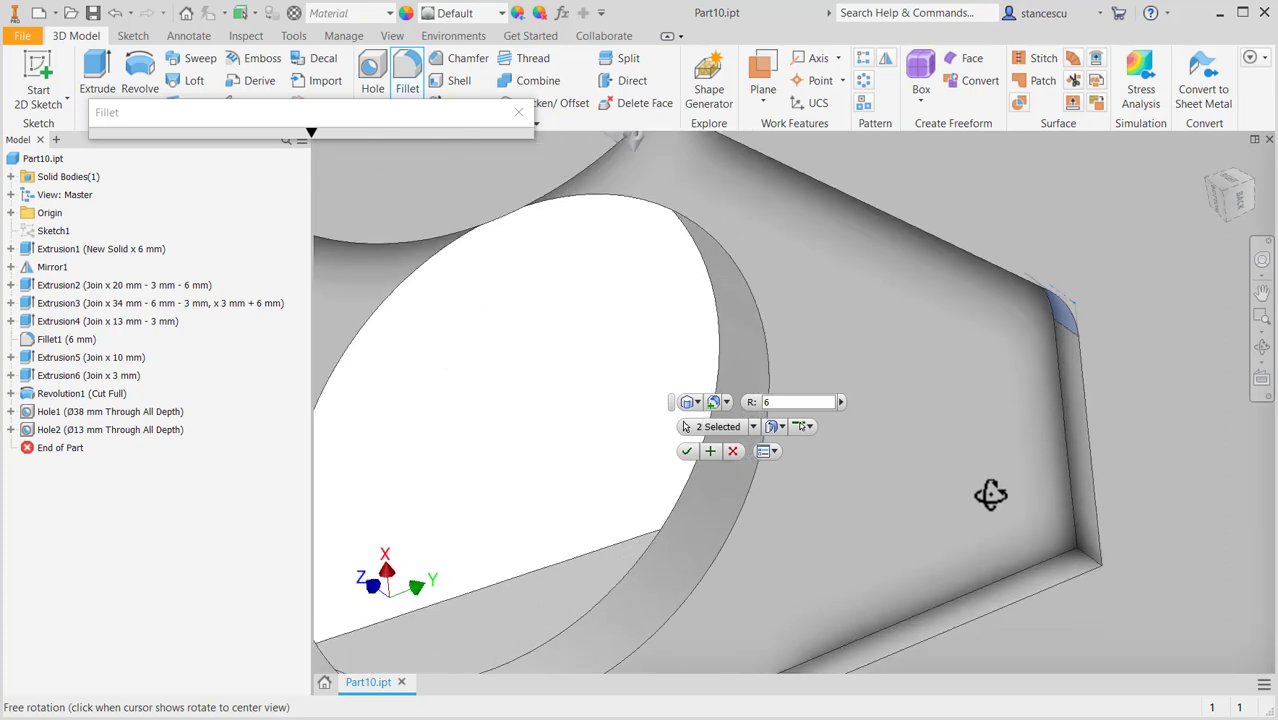
{"action": "left_click", "coordinate": [1090, 567]}
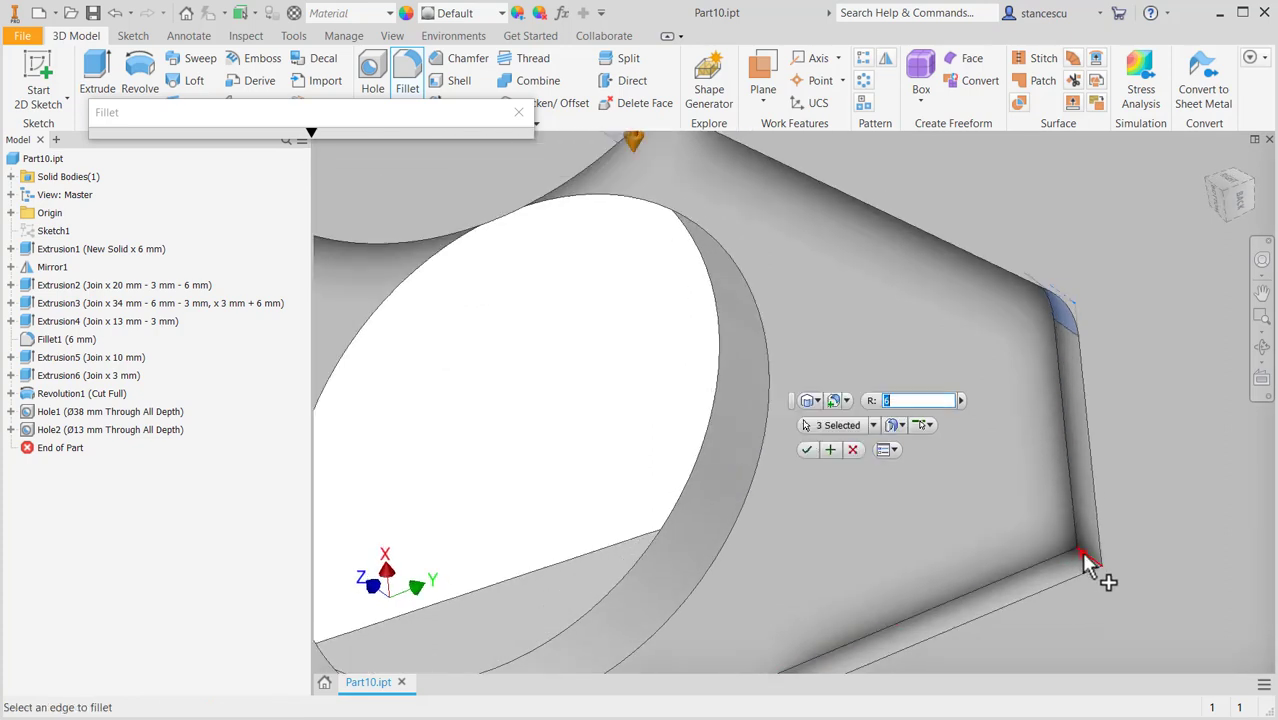
{"action": "middle_click_drag", "start_coordinate": [944, 494], "coordinate": [1039, 333]}
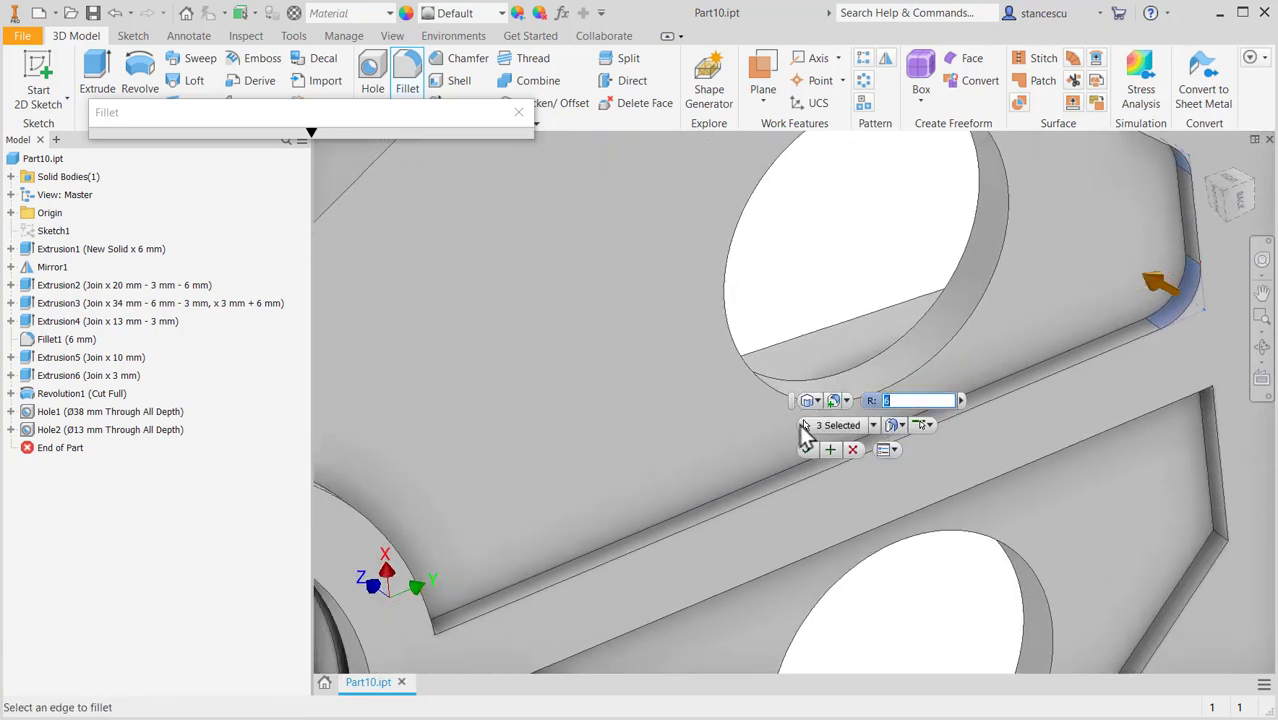
Add the lower rear recess's three corners, at the rib's outer end, the outer wall and beside the boss, to the 6 mm fillet.
{"action": "middle_click_drag", "start_coordinate": [1124, 472], "coordinate": [1155, 434], "text": "shift"}
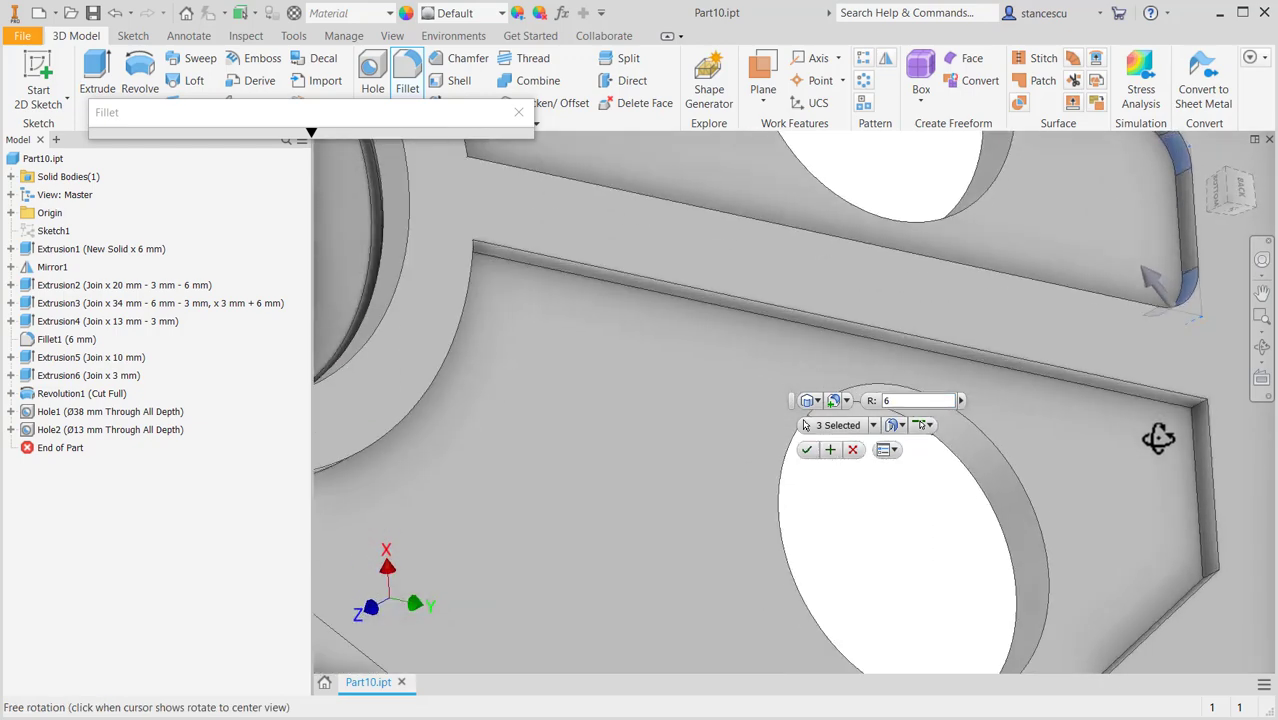
{"action": "left_click", "coordinate": [1197, 410]}
{"action": "middle_click_drag", "start_coordinate": [1164, 491], "coordinate": [932, 385], "text": "shift"}
{"action": "left_click", "coordinate": [1216, 570]}
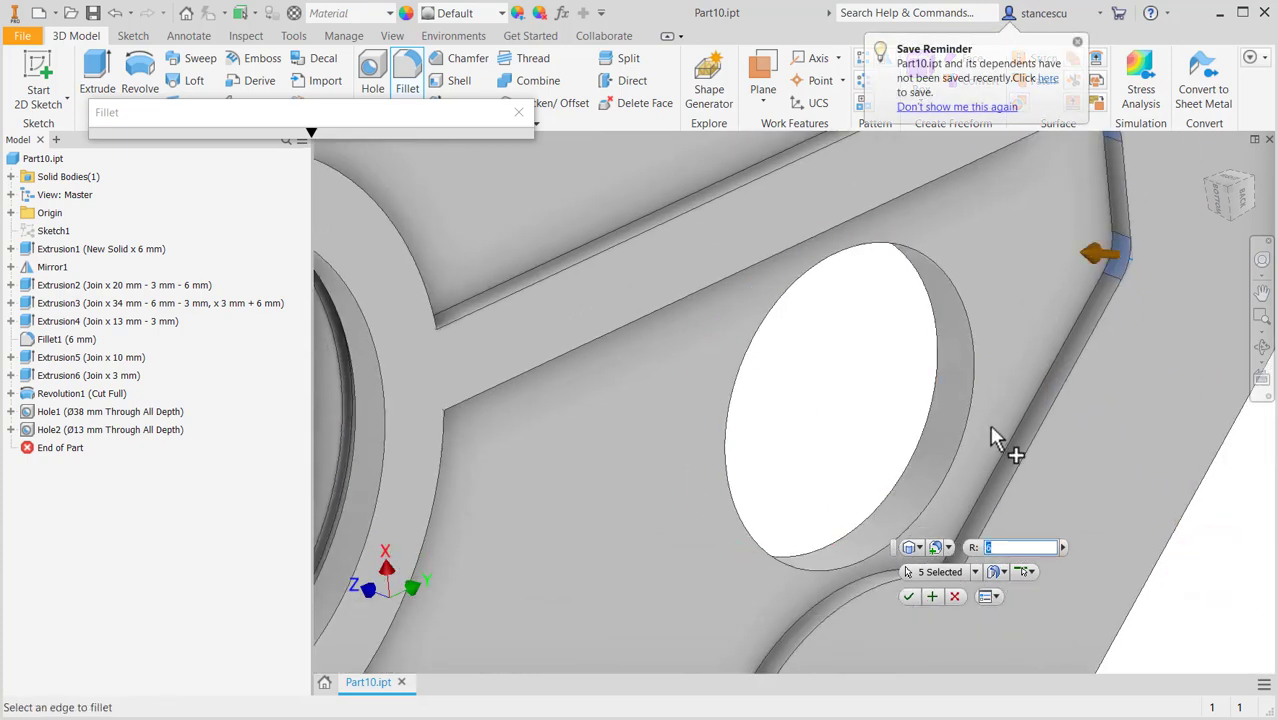
{"action": "middle_click_drag", "start_coordinate": [996, 434], "coordinate": [1004, 262]}
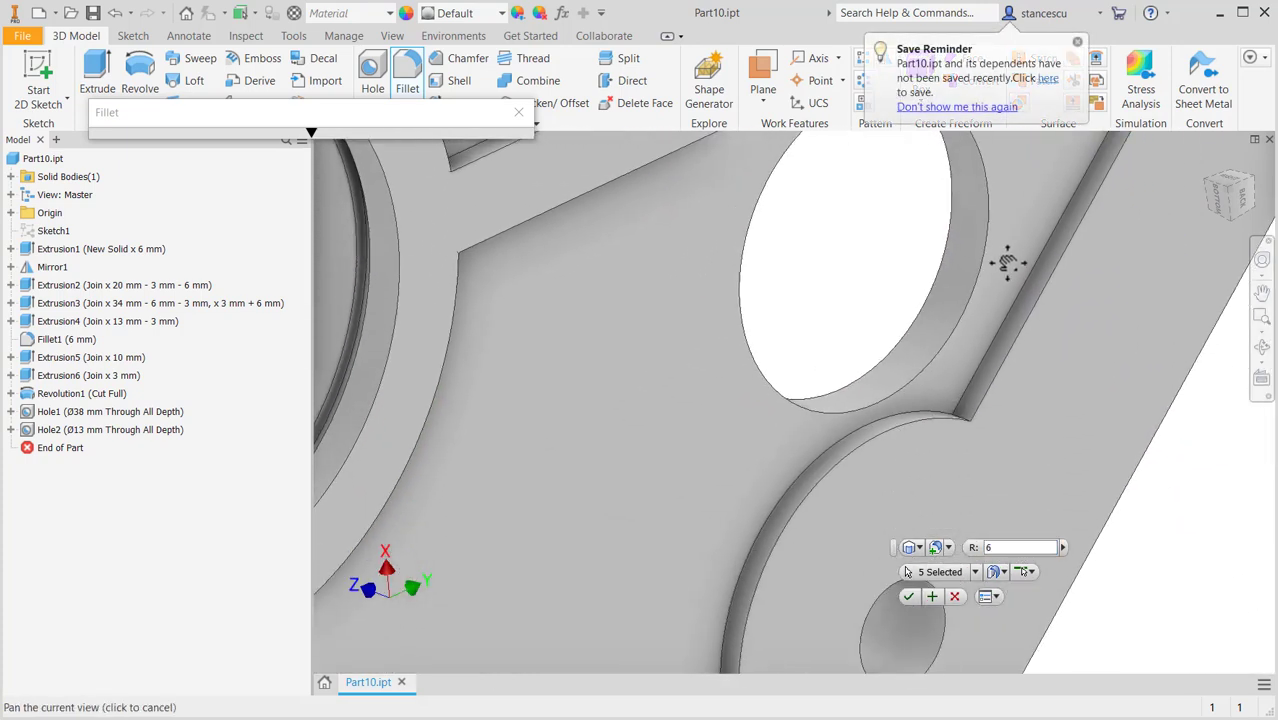
{"action": "left_click", "coordinate": [956, 410]}
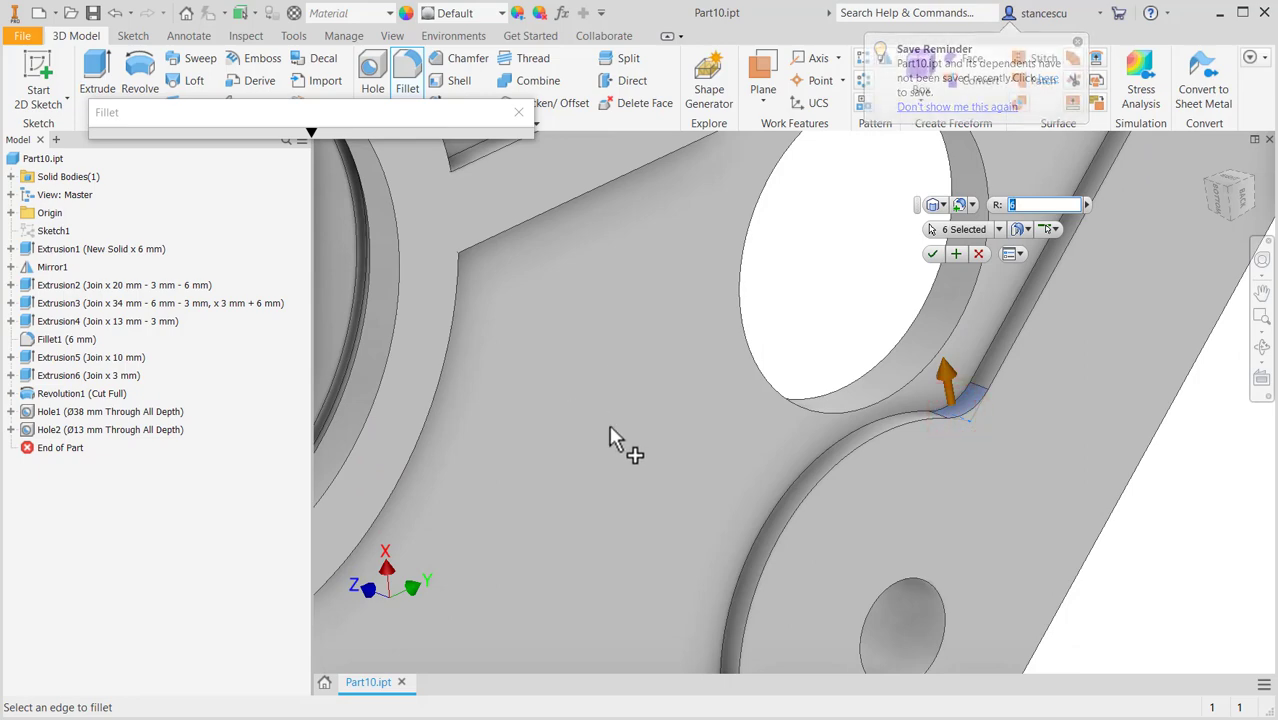
Add the lower recess's corner where the rib meets the bearing ring to the 6 mm fillet.
{"action": "middle_click_drag", "start_coordinate": [610, 427], "coordinate": [576, 382], "text": "shift"}
{"action": "middle_click_drag", "start_coordinate": [556, 338], "coordinate": [780, 655]}
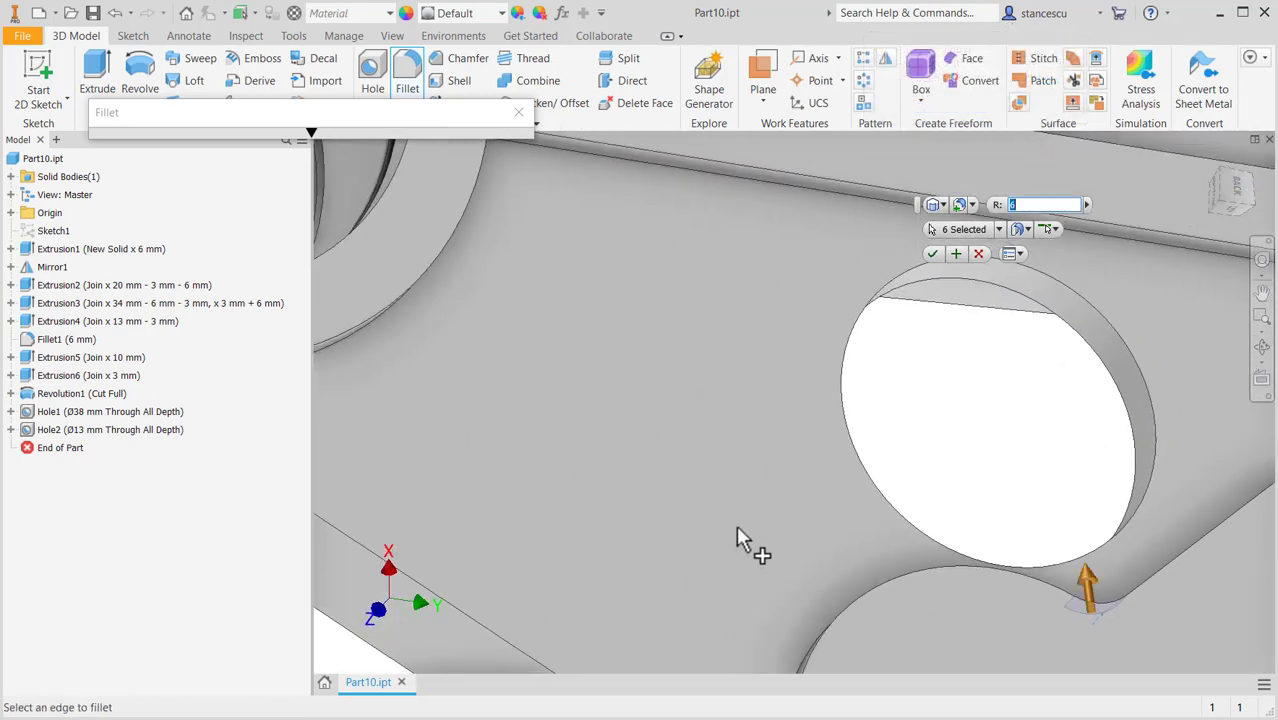
{"action": "middle_click_drag", "start_coordinate": [737, 531], "coordinate": [702, 548], "text": "shift"}
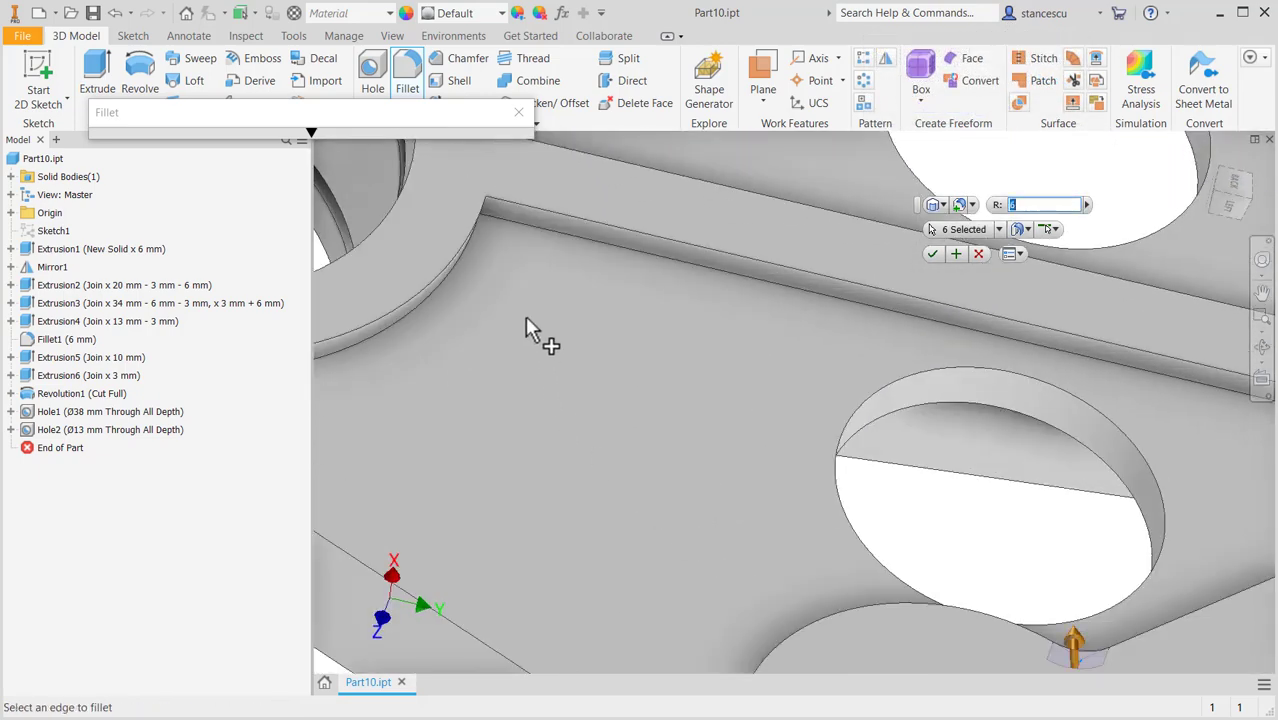
{"action": "middle_click_drag", "start_coordinate": [581, 411], "coordinate": [554, 443], "text": "shift"}
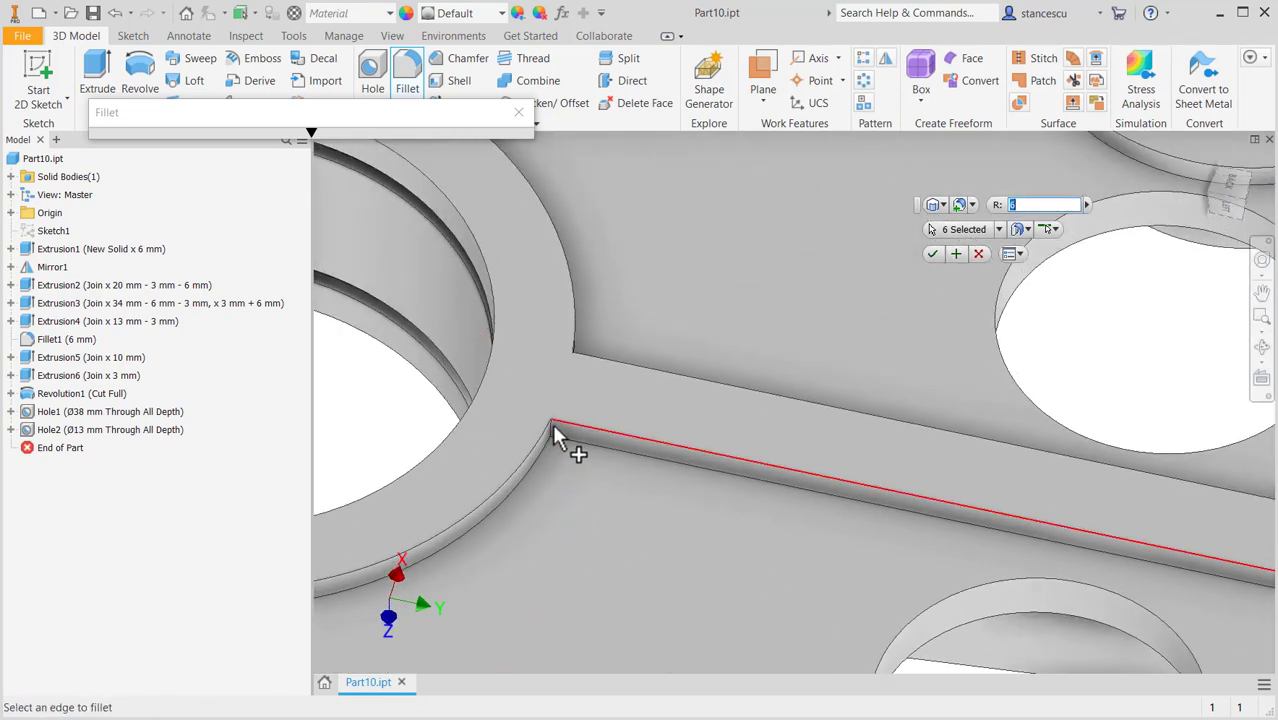
{"action": "scroll", "coordinate": [551, 421], "scroll_direction": "down", "scroll_amount": 2}
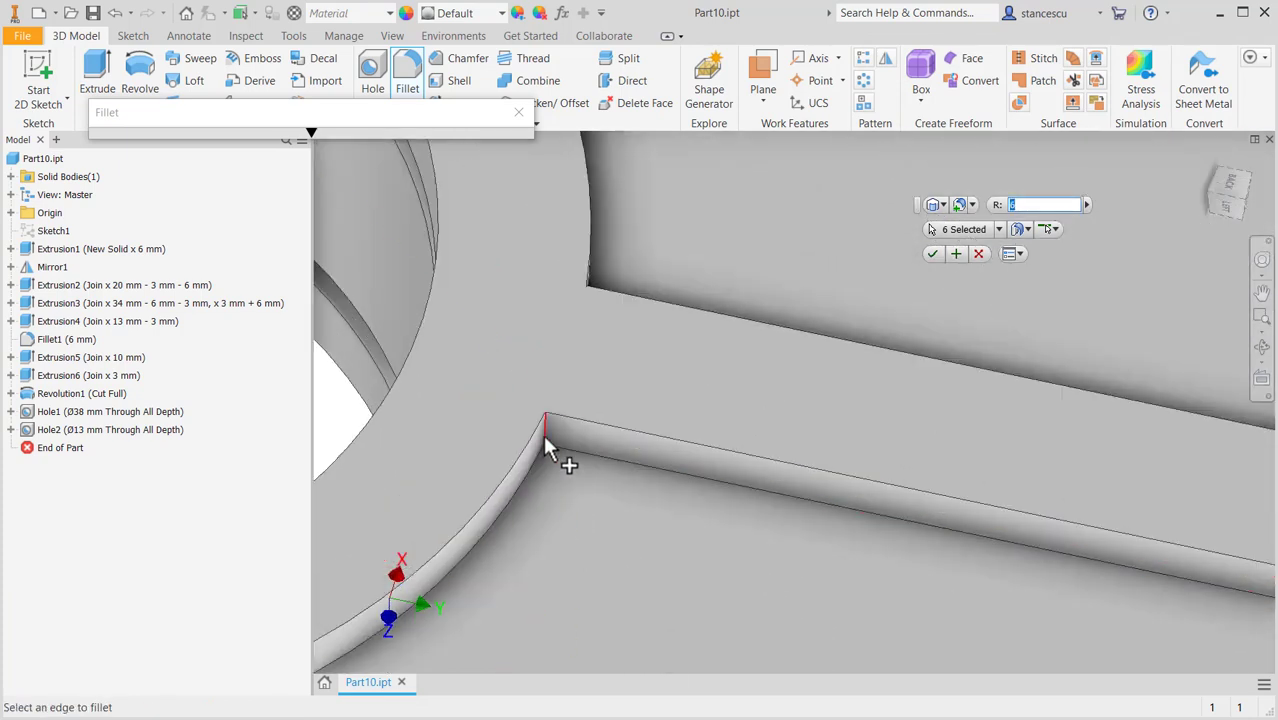
{"action": "left_click", "coordinate": [545, 447]}
Add the upper recess's corner where the rib meets the bearing ring and apply the 6 mm fillet.
{"action": "middle_click_drag", "start_coordinate": [707, 478], "coordinate": [657, 521], "text": "shift"}
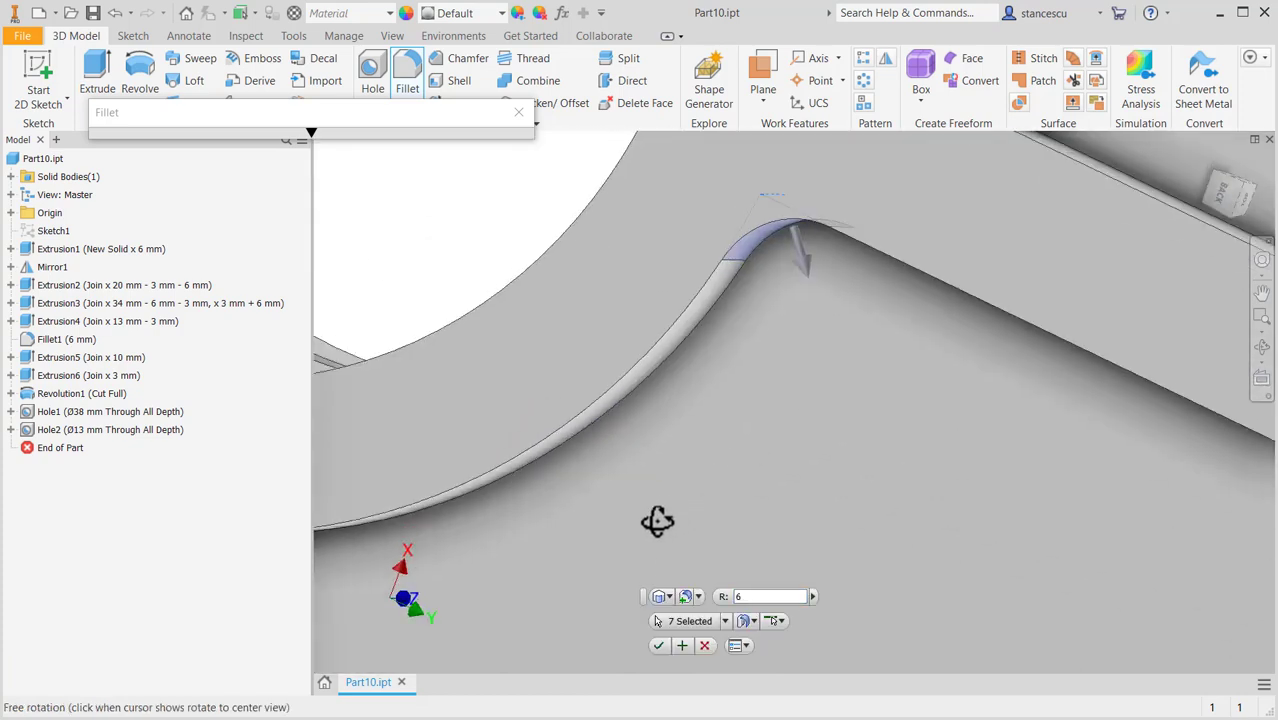
{"action": "middle_click_drag", "start_coordinate": [842, 434], "coordinate": [635, 613]}
{"action": "middle_click_drag", "start_coordinate": [885, 294], "coordinate": [612, 575], "text": "shift"}
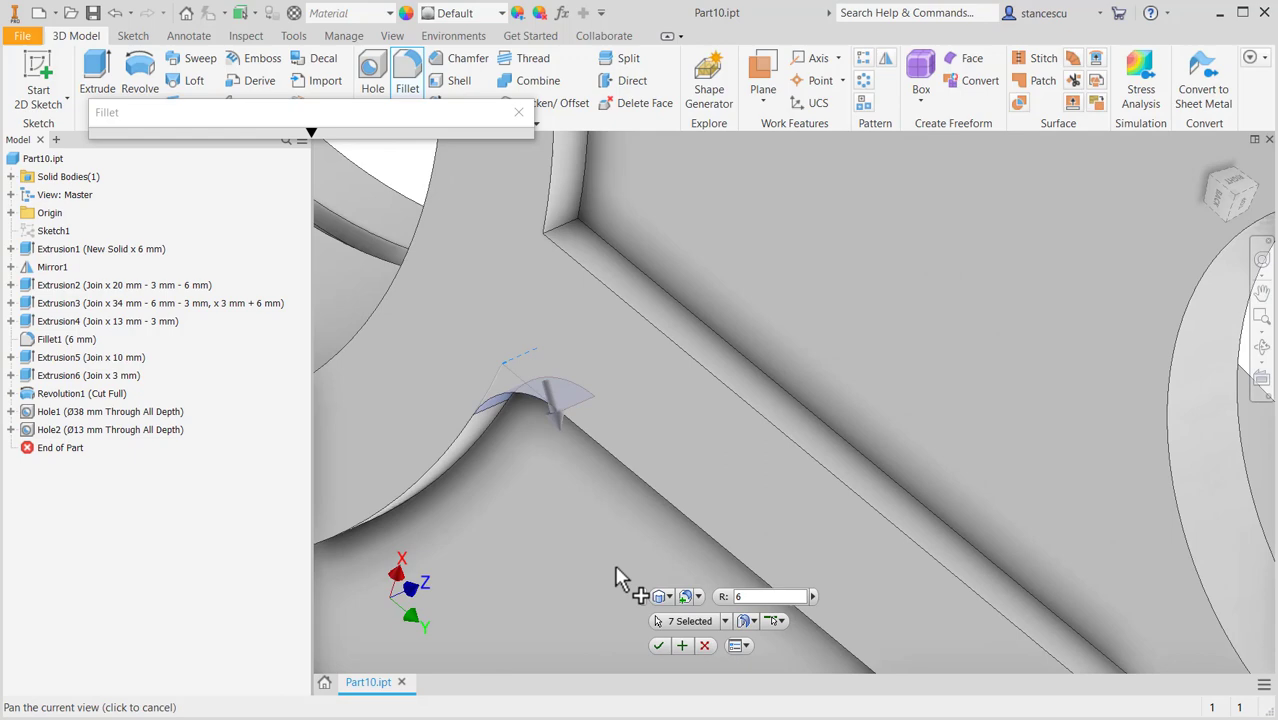
{"action": "left_click", "coordinate": [560, 238]}
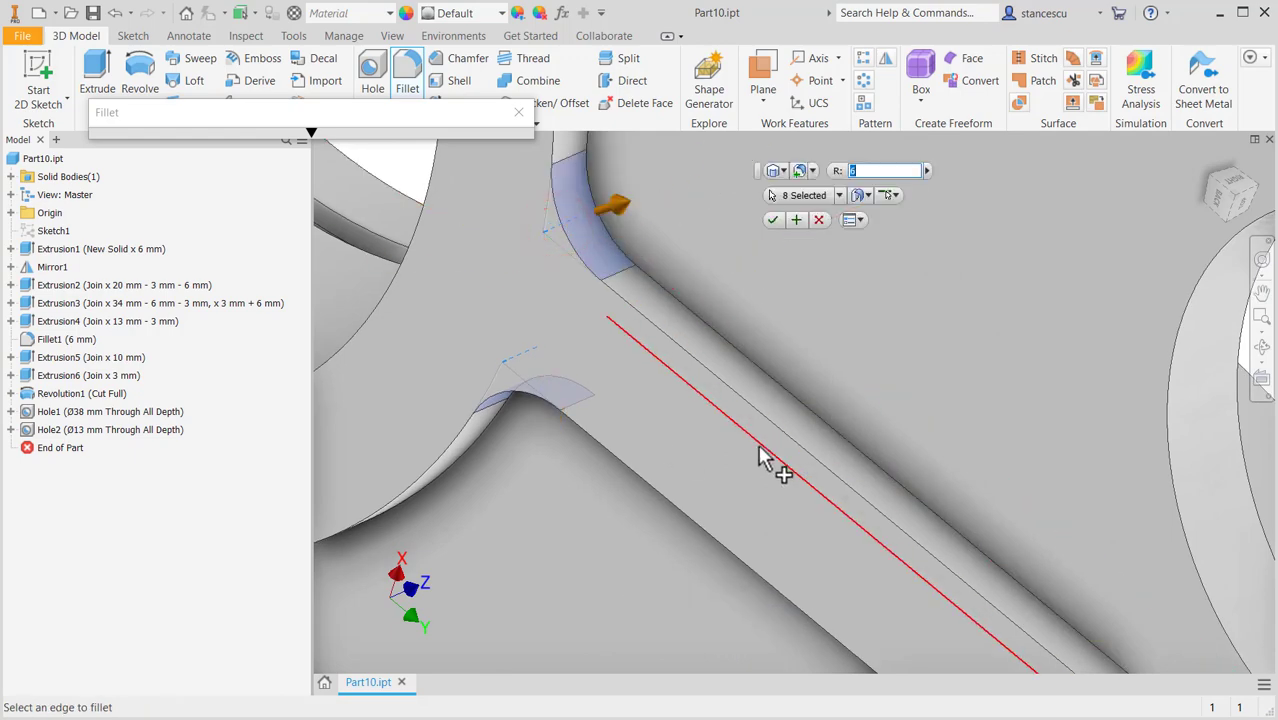
{"action": "scroll", "coordinate": [760, 445], "scroll_direction": "down", "scroll_amount": 2}
{"action": "scroll", "coordinate": [756, 440], "scroll_direction": "down", "scroll_amount": 3}
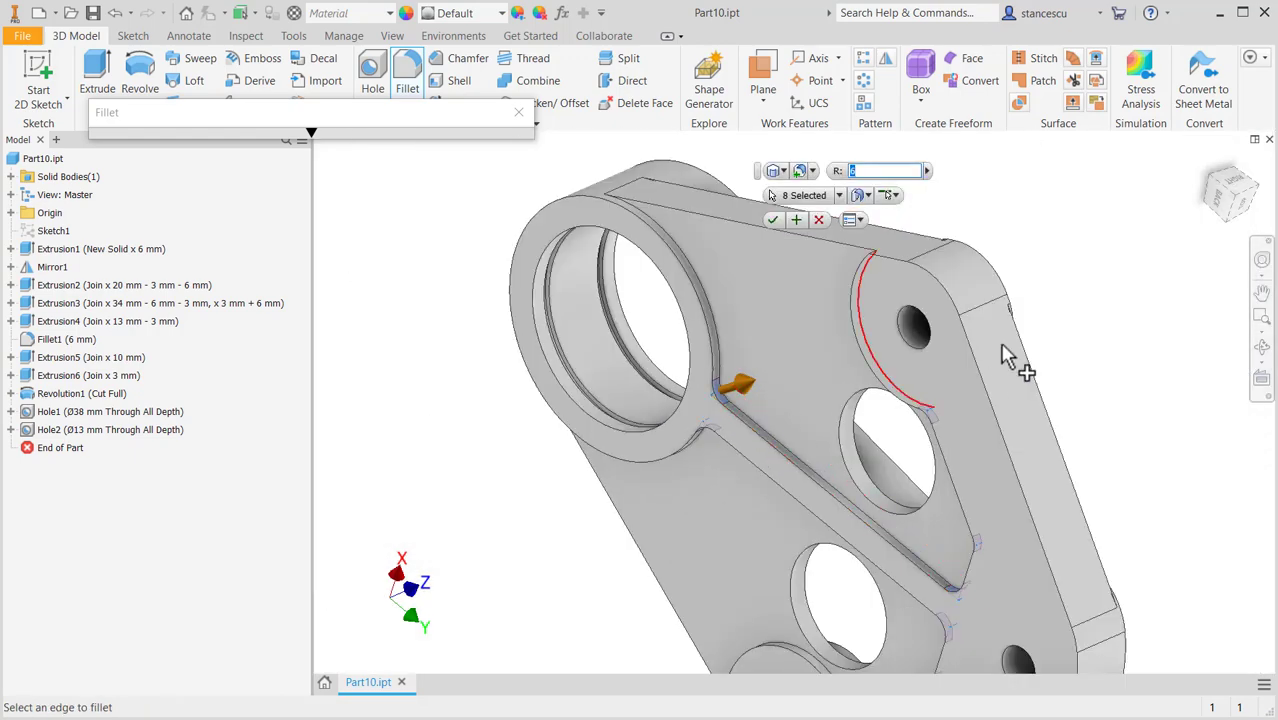
{"action": "middle_click_drag", "start_coordinate": [1040, 425], "coordinate": [1046, 285], "text": "shift"}
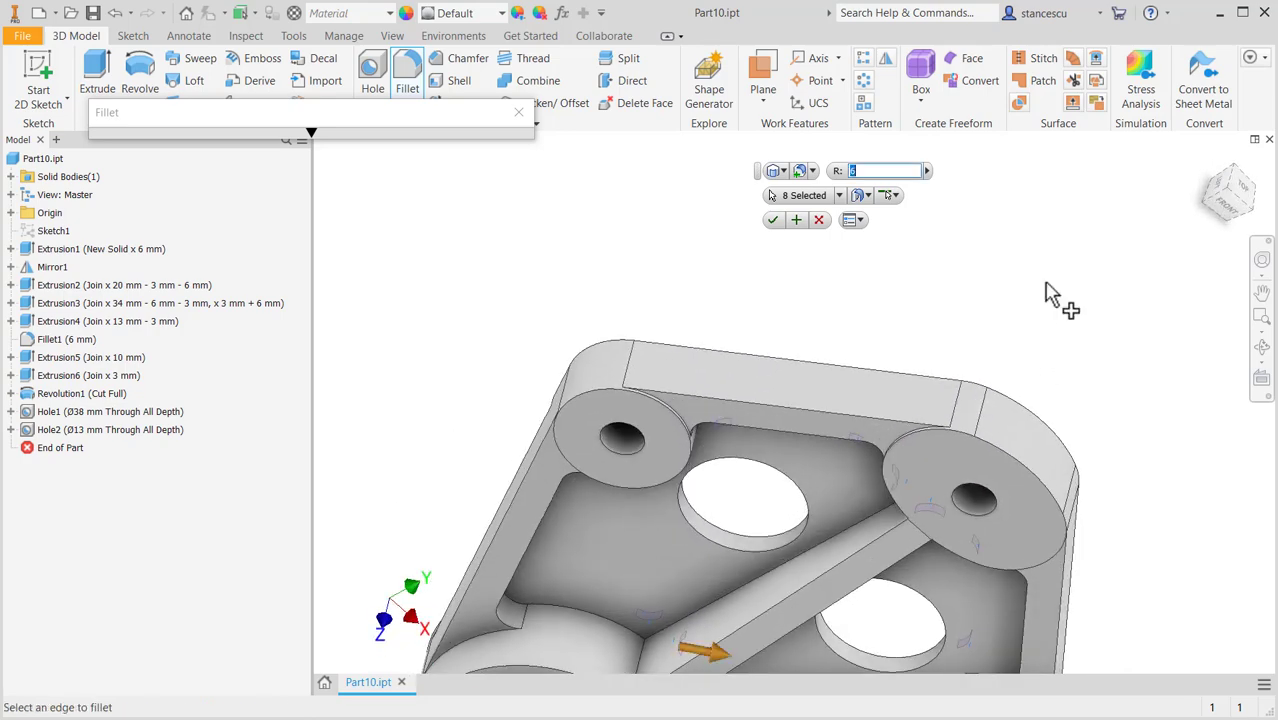
{"action": "left_click", "coordinate": [772, 221]}
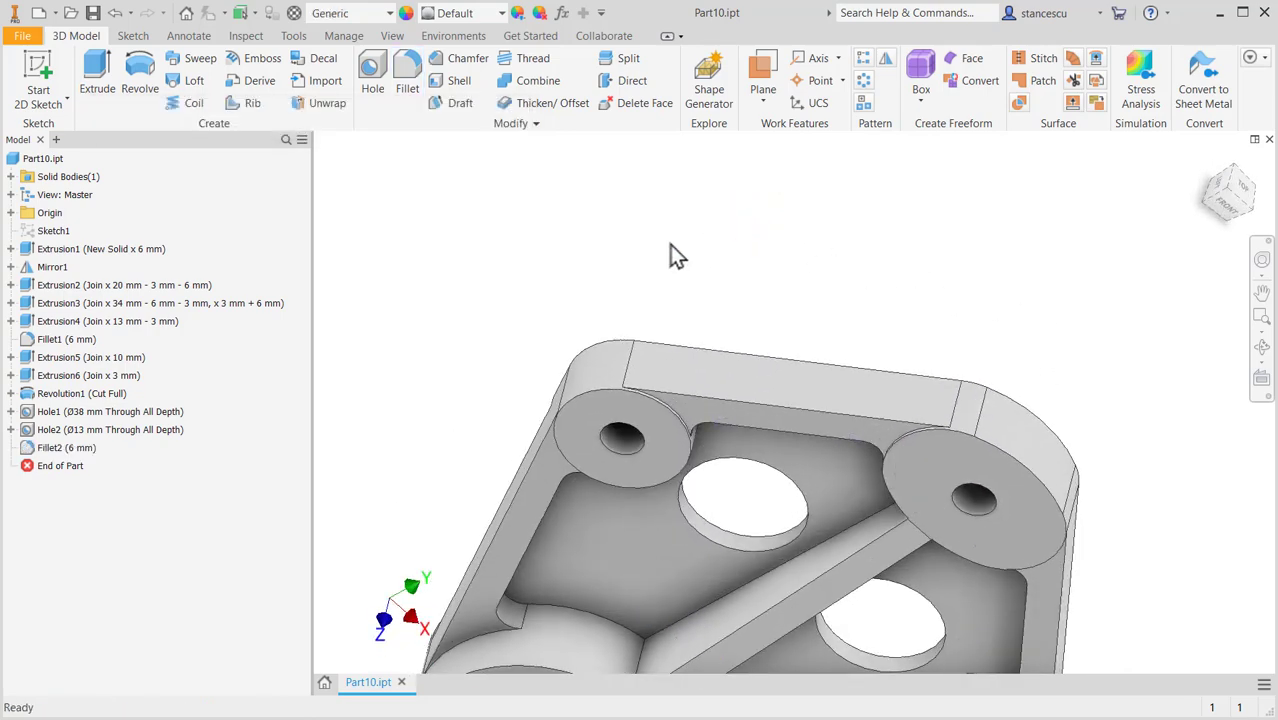
Assign the Steel, Cast material to the part and set its appearance to Steel - Cast.
{"action": "key", "text": "F6"}
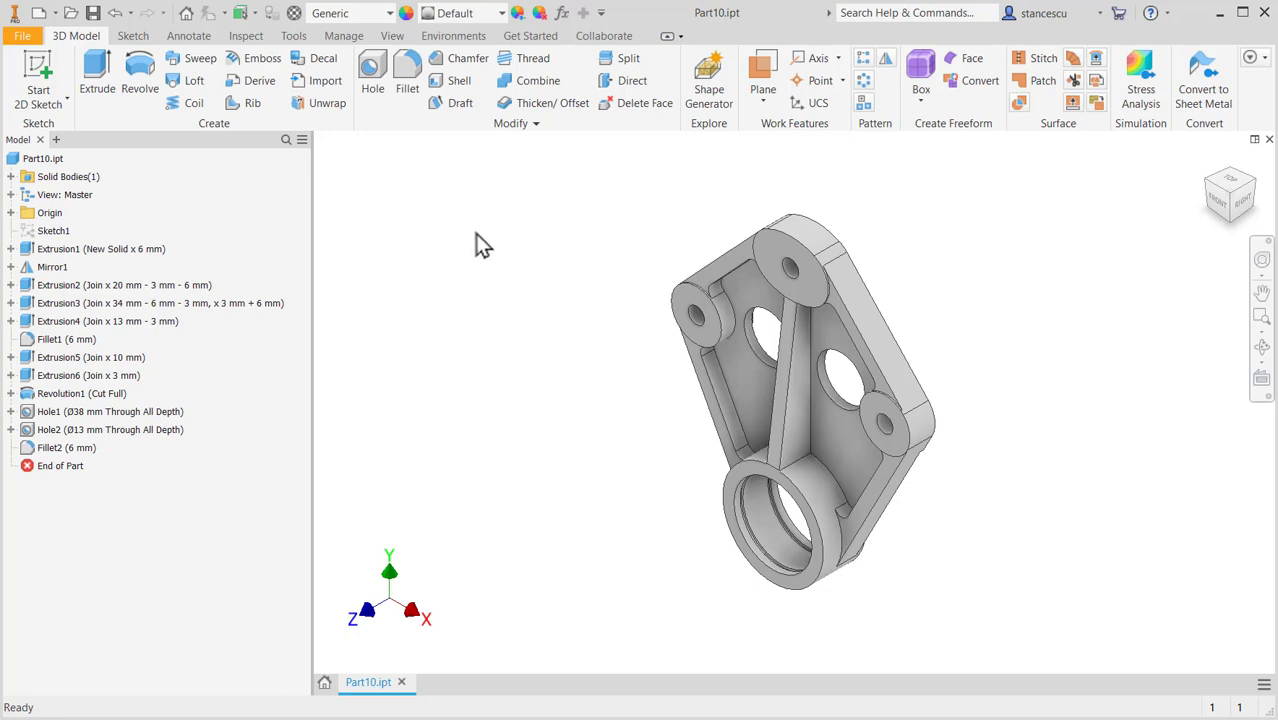
{"action": "left_click", "coordinate": [376, 16]}
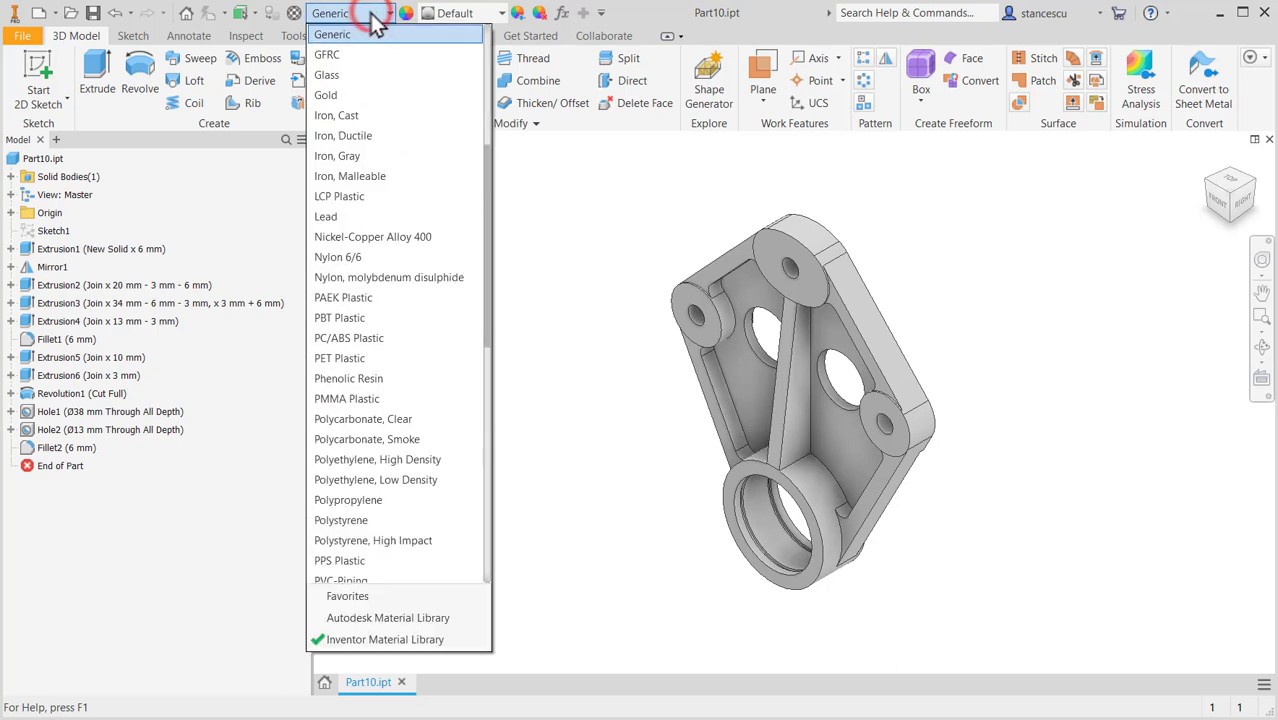
{"action": "scroll", "coordinate": [403, 383], "scroll_direction": "down", "scroll_amount": 7}
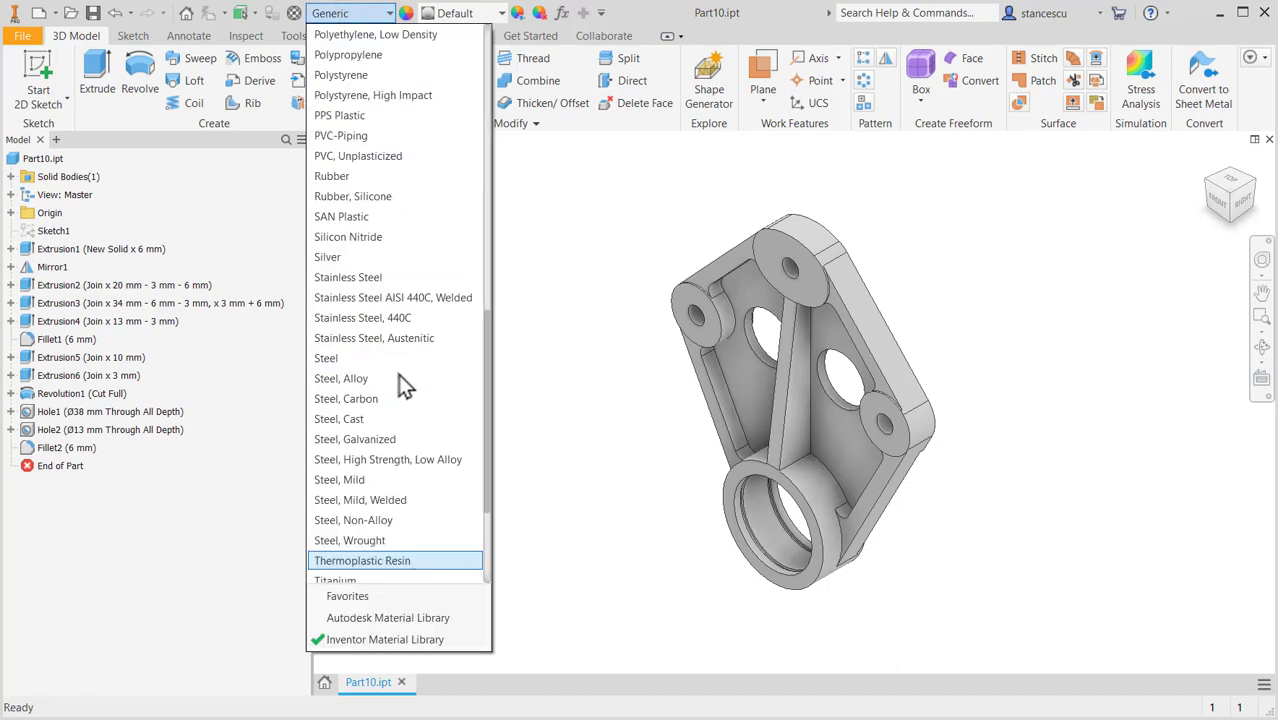
{"action": "left_click", "coordinate": [360, 417]}
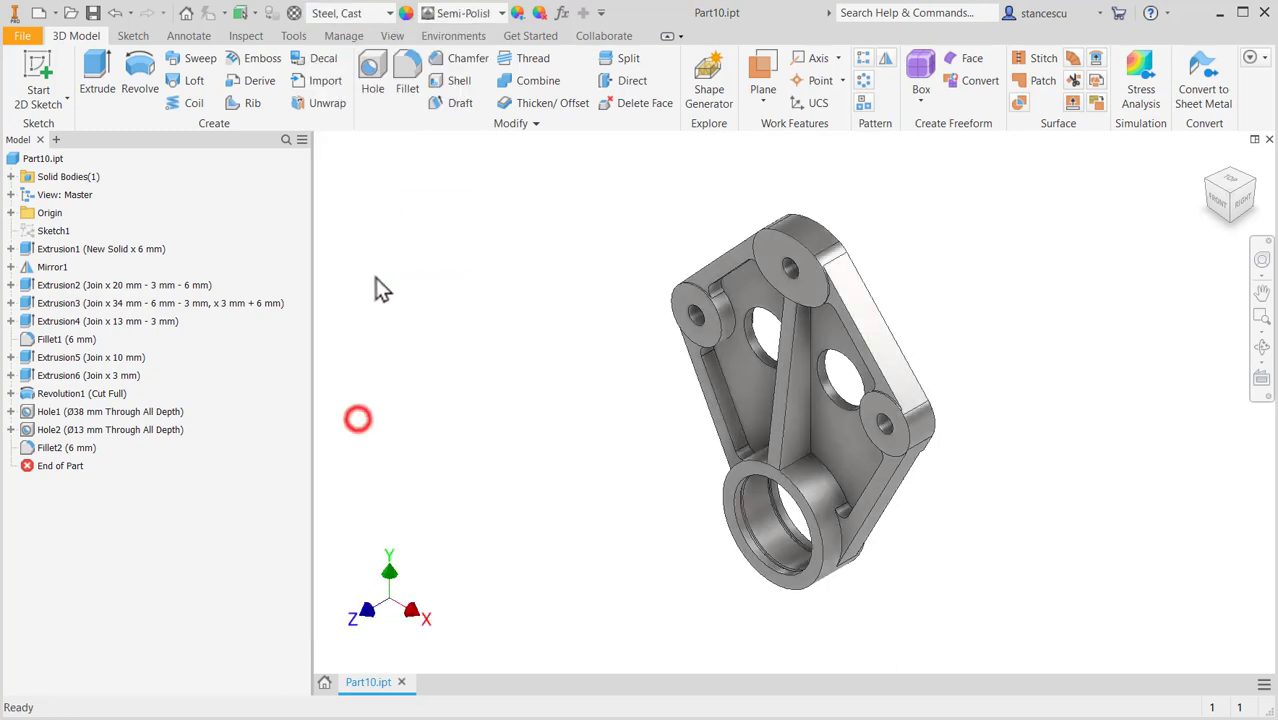
{"action": "left_click", "coordinate": [460, 12]}
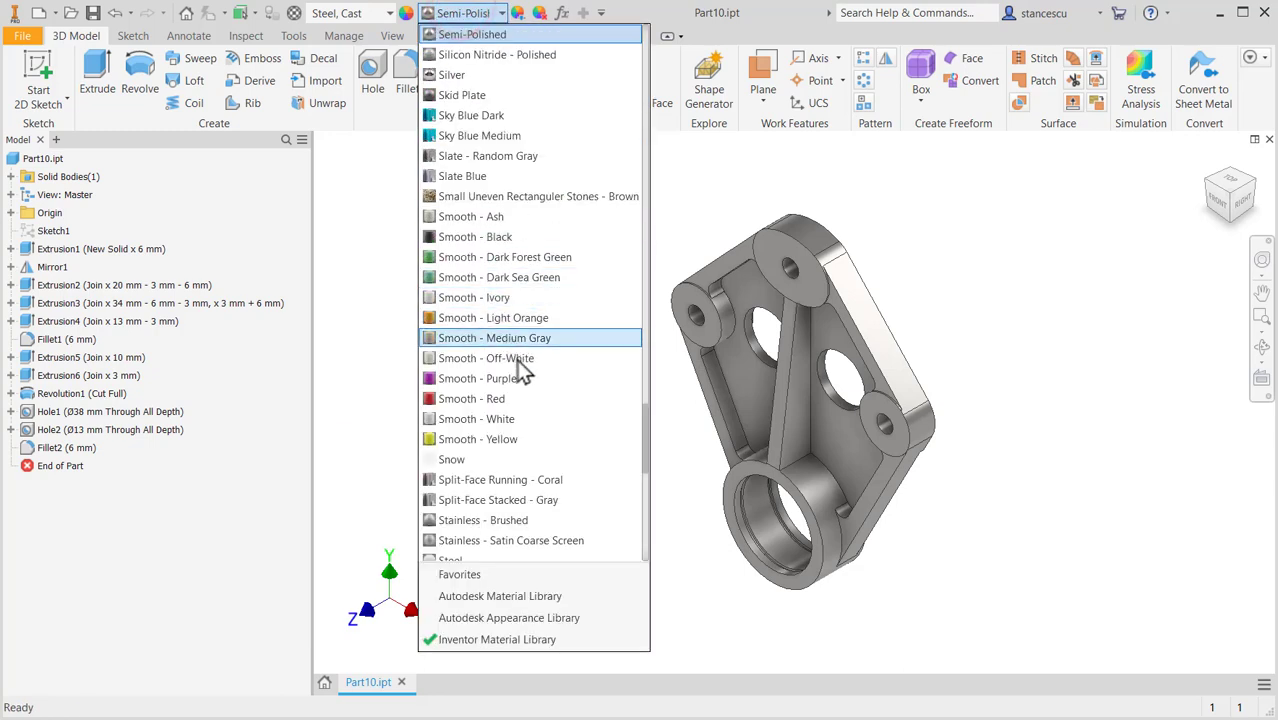
{"action": "scroll", "coordinate": [522, 371], "scroll_direction": "down", "scroll_amount": 1}
{"action": "left_click", "coordinate": [499, 521]}
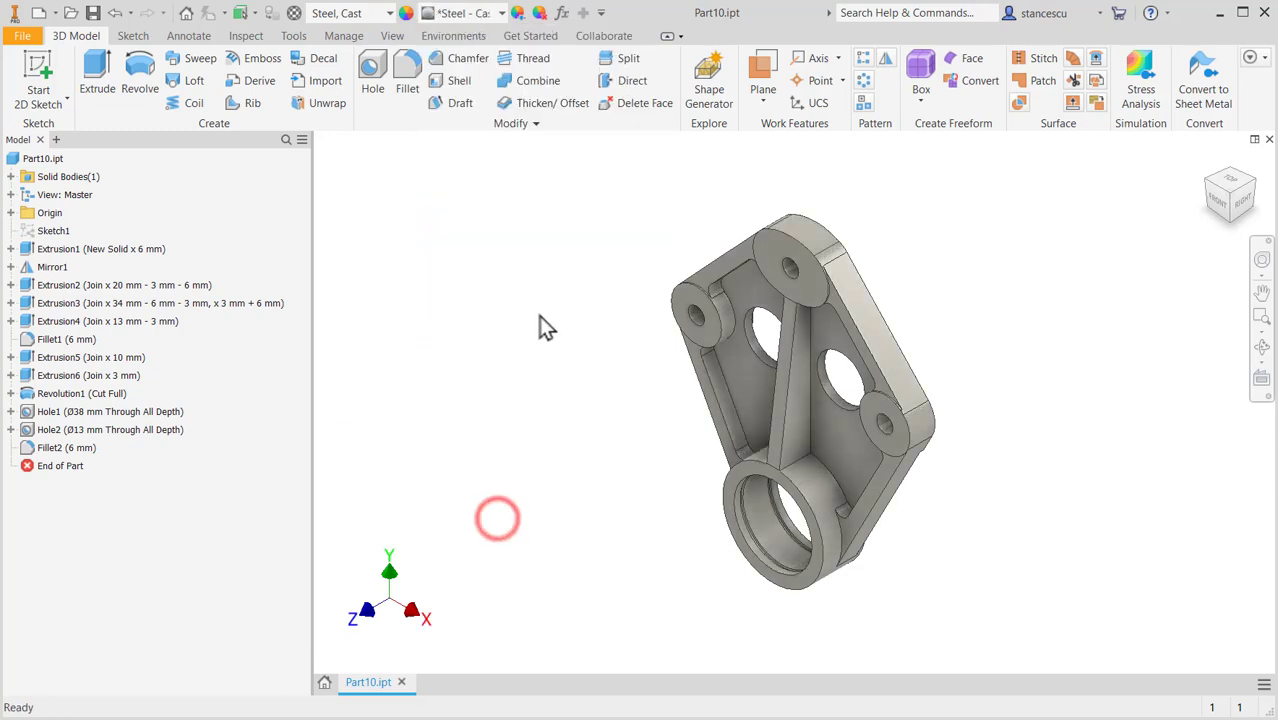
Apply the Steel - Polished appearance to the three boss front faces, the bearing ring's front face, its bore surfaces and the plate's back face.
{"action": "left_click", "coordinate": [700, 305]}
{"action": "left_click", "coordinate": [778, 243], "text": "ctrl"}
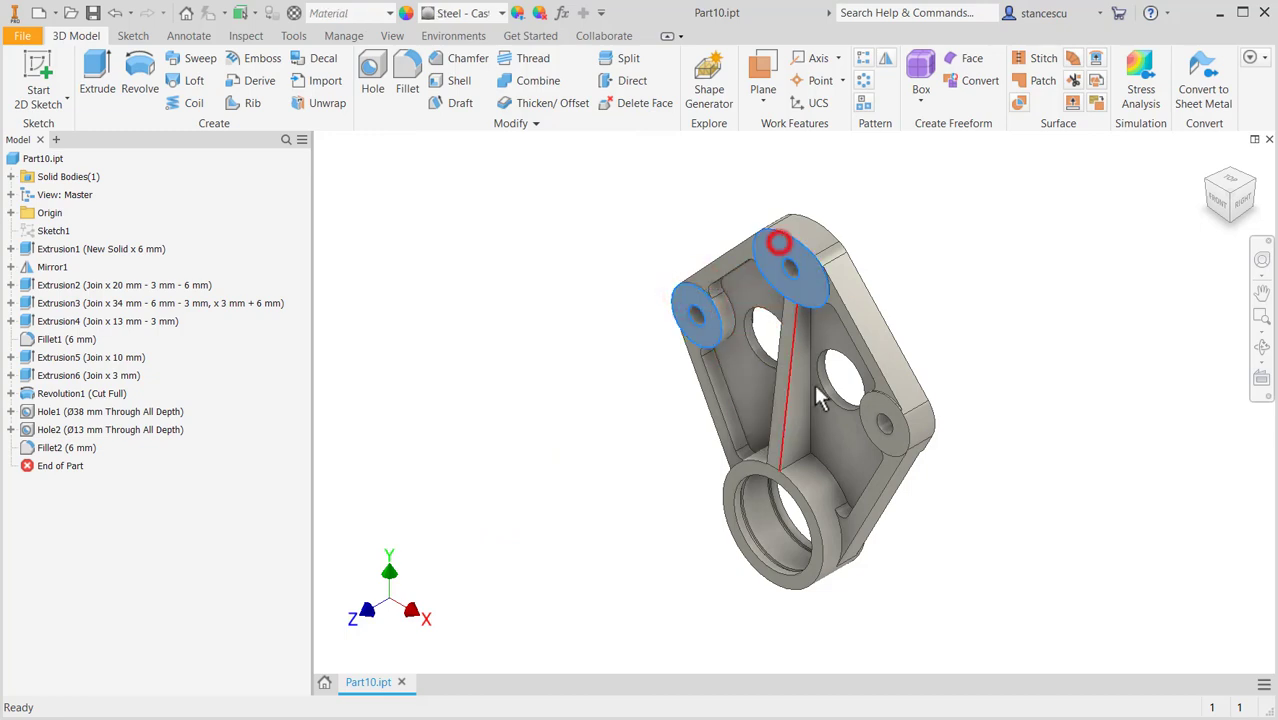
{"action": "left_click", "coordinate": [879, 403], "text": "ctrl"}
{"action": "scroll", "coordinate": [722, 533], "scroll_direction": "up", "scroll_amount": 5}
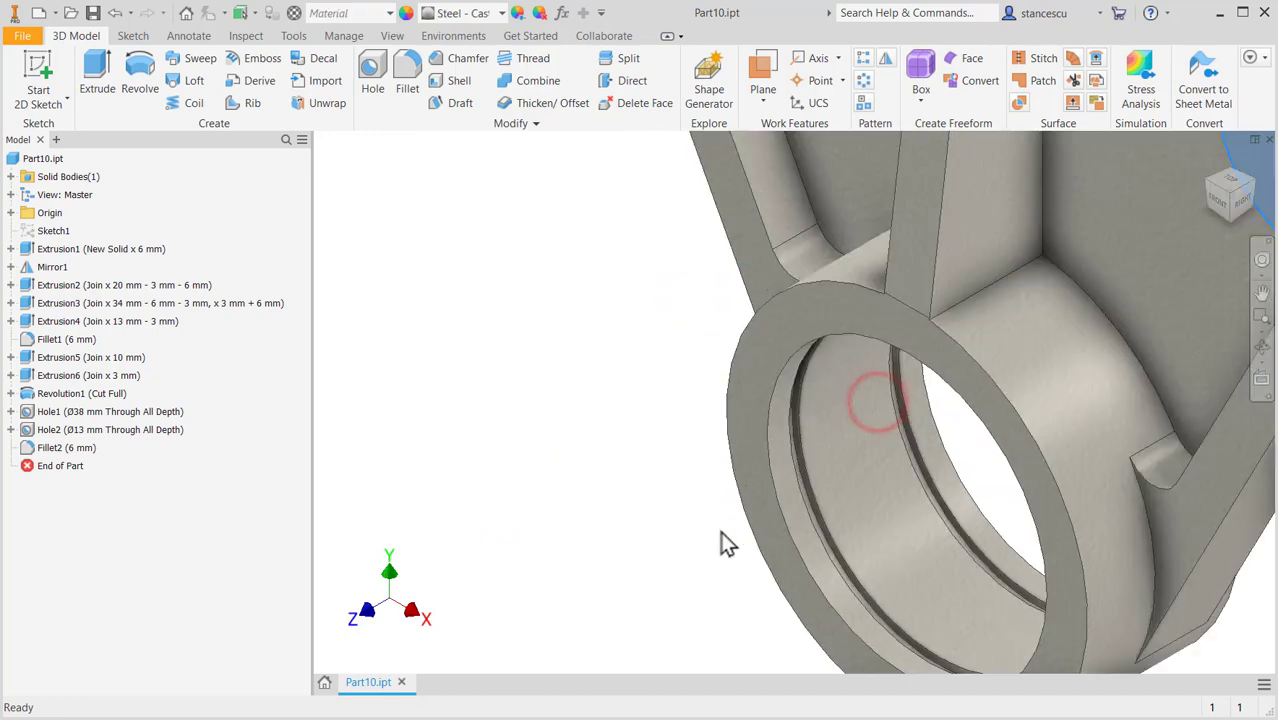
{"action": "left_click", "coordinate": [752, 410], "text": "ctrl"}
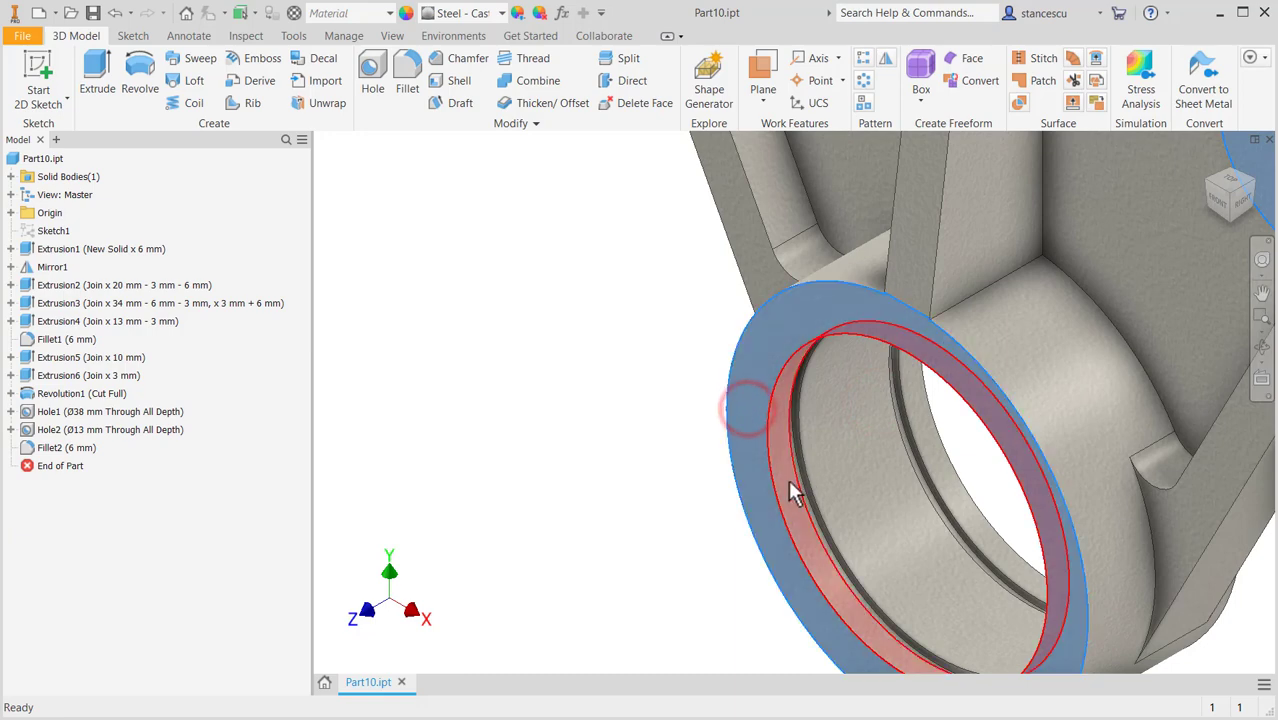
{"action": "left_click", "coordinate": [788, 478], "text": "ctrl"}
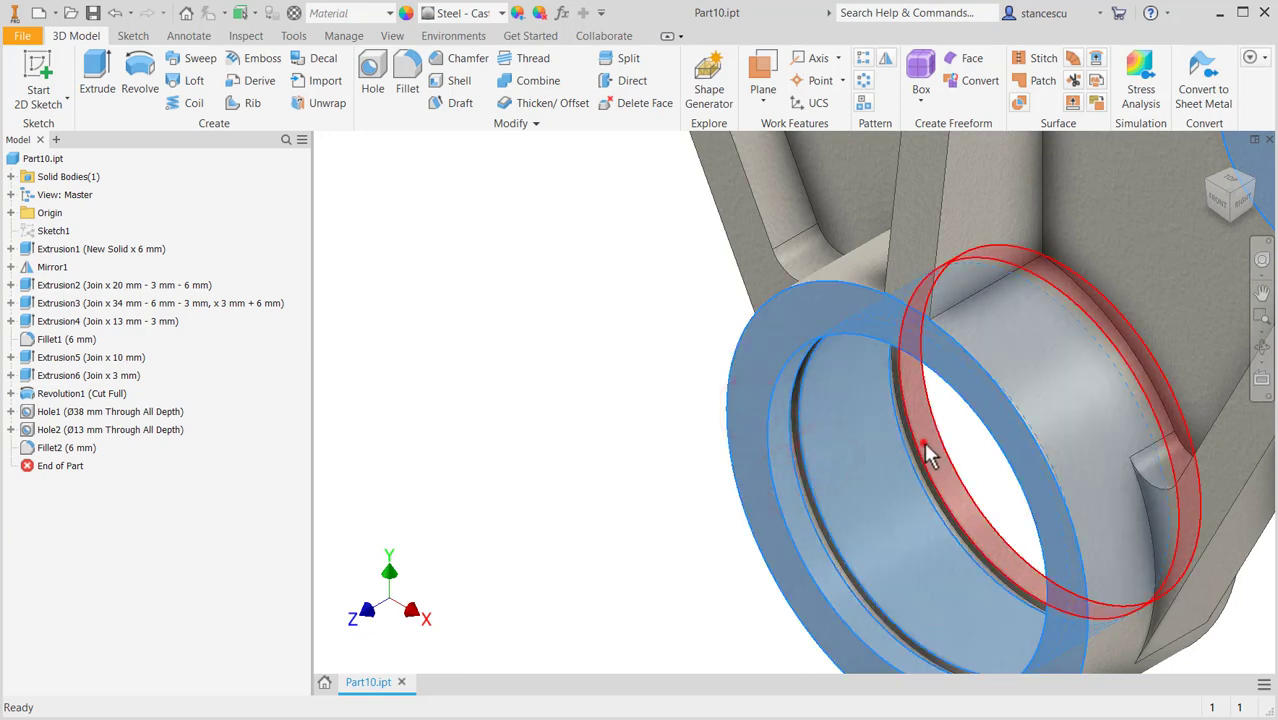
{"action": "middle_click_drag", "start_coordinate": [897, 499], "coordinate": [662, 434], "text": "shift"}
{"action": "scroll", "coordinate": [517, 438], "scroll_direction": "up", "scroll_amount": 3}
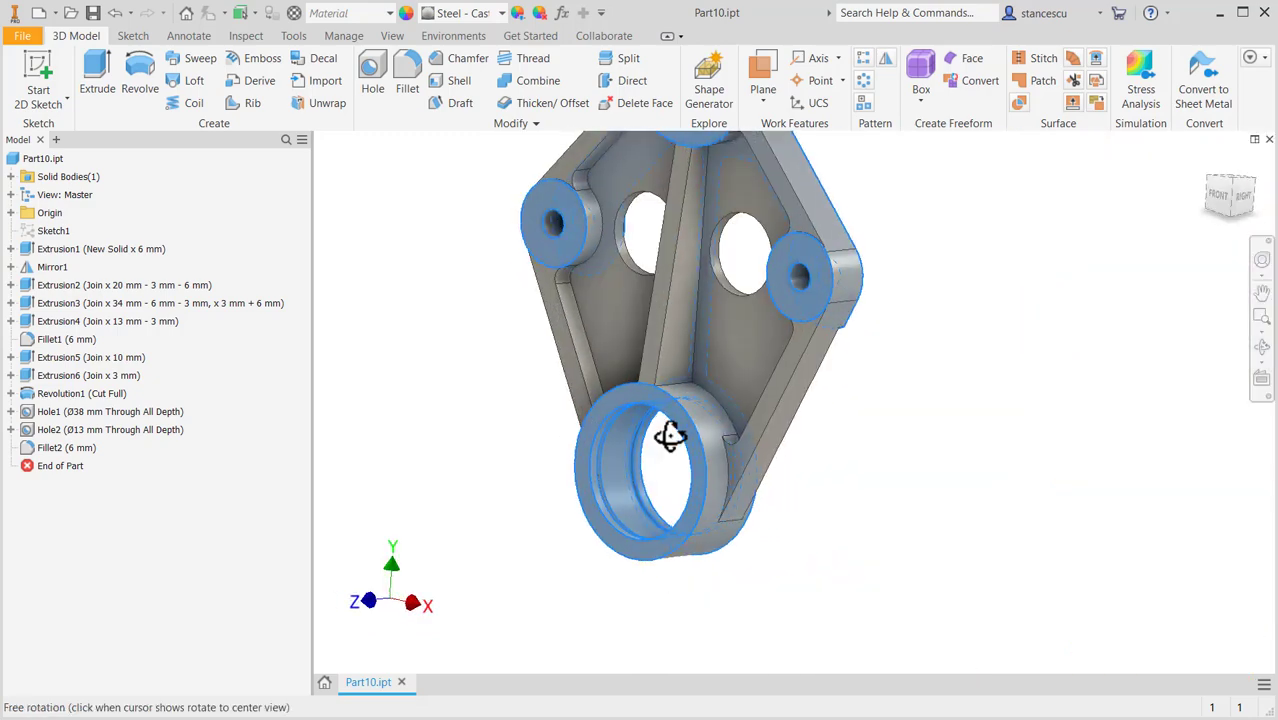
{"action": "middle_click_drag", "start_coordinate": [936, 377], "coordinate": [1114, 512]}
{"action": "left_click_drag", "start_coordinate": [1114, 512], "coordinate": [1104, 466]}
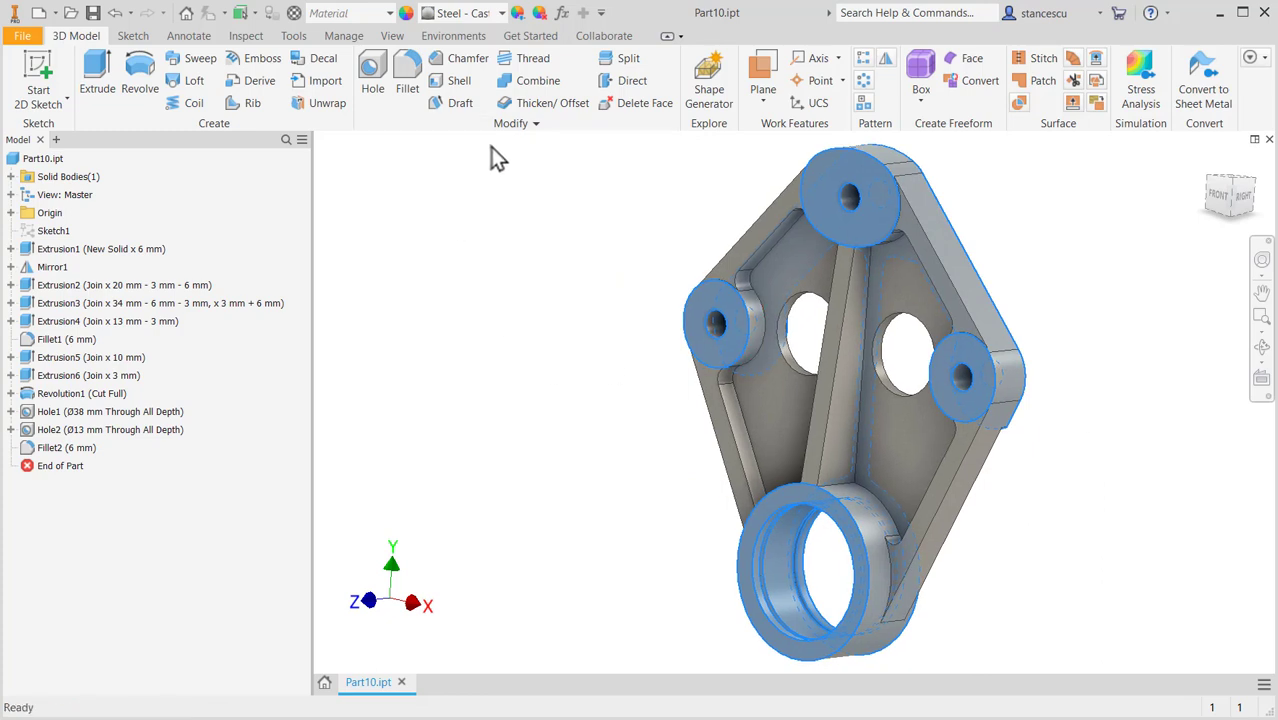
{"action": "left_click", "coordinate": [499, 13]}
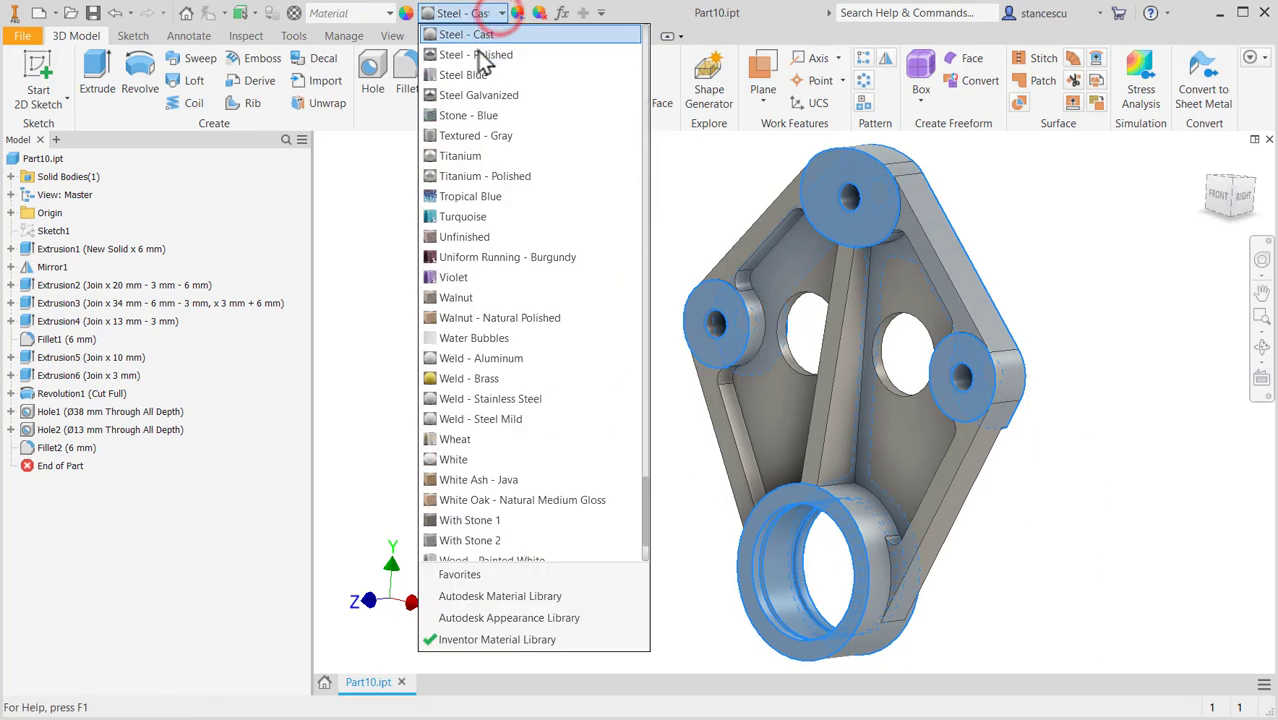
{"action": "left_click", "coordinate": [474, 58]}
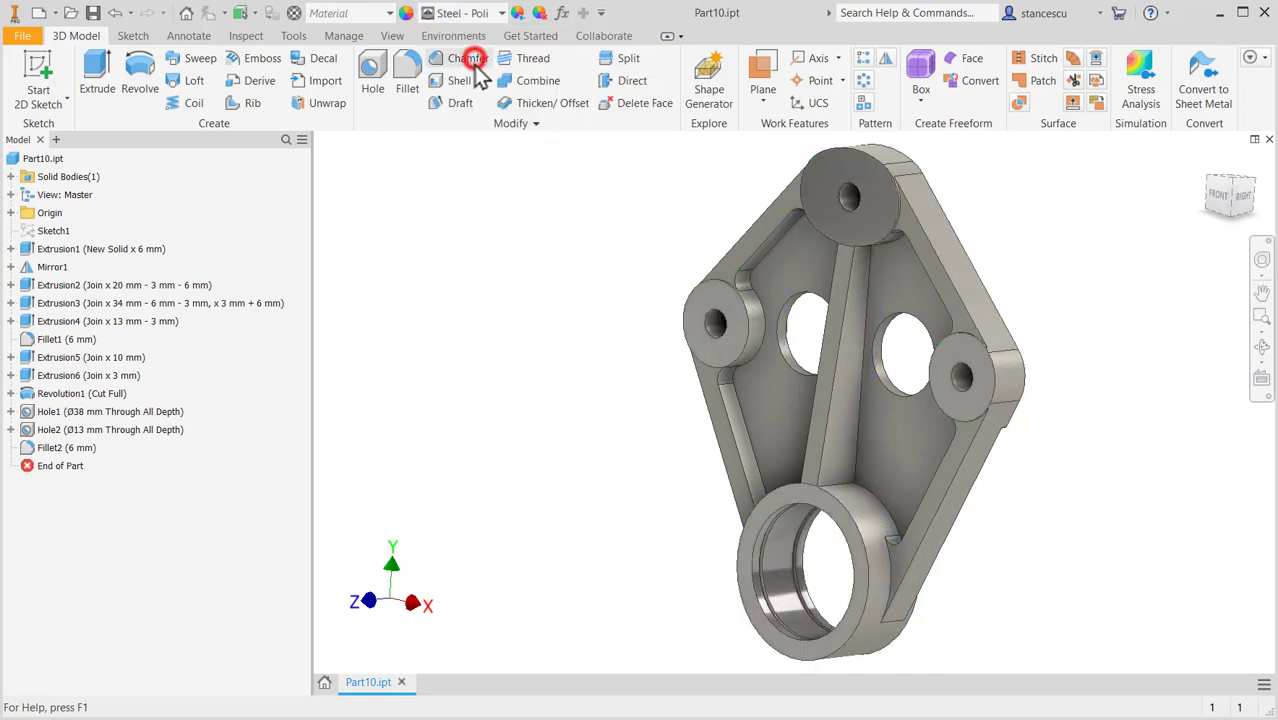
{"action": "left_click", "coordinate": [551, 226]}
{"action": "key", "text": "F6"}
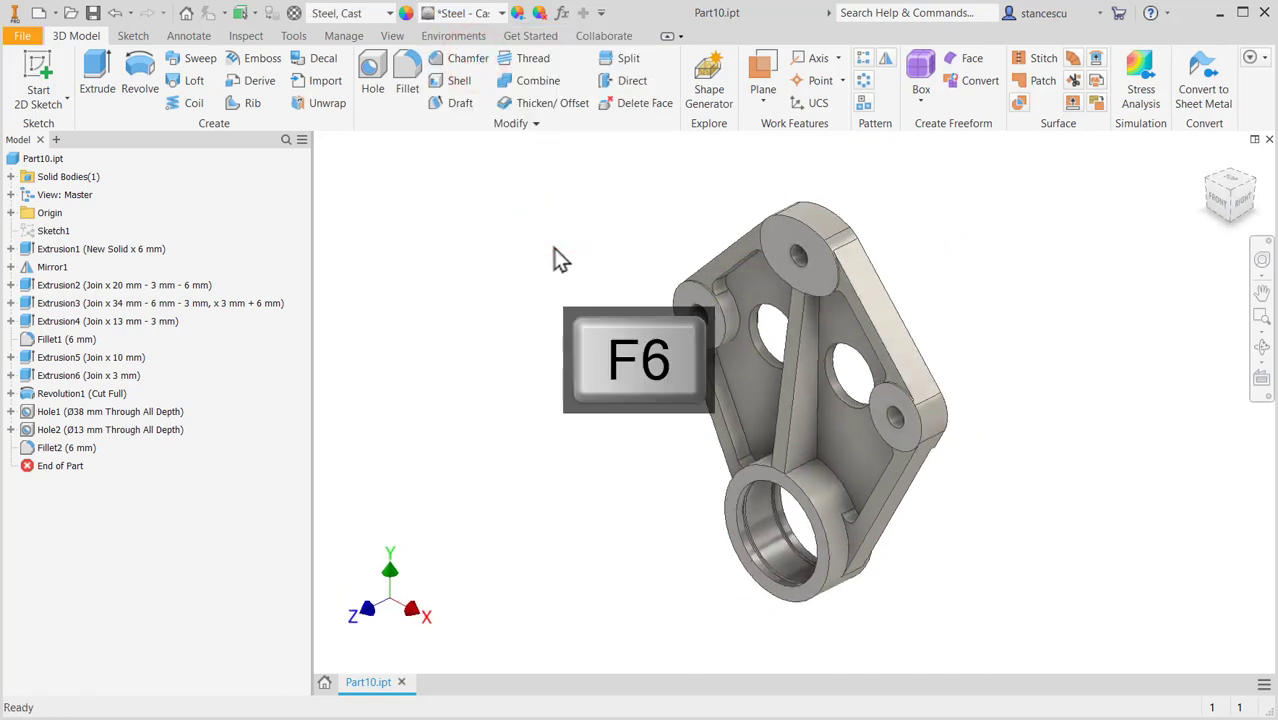